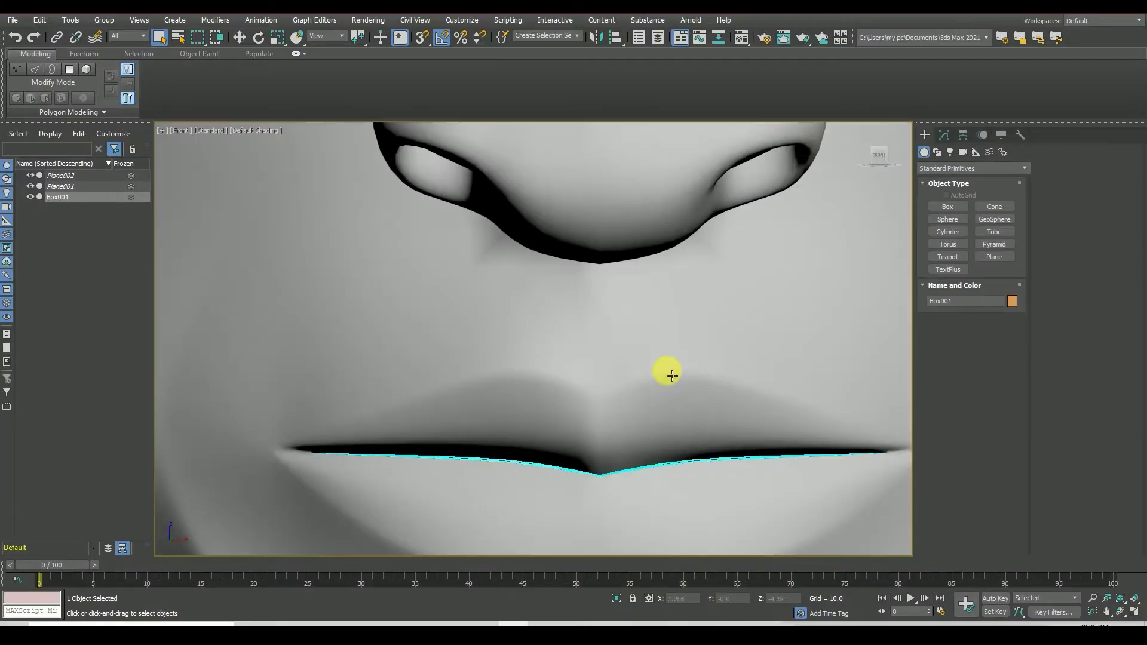
Step: Enter the head mesh's Editable Poly at Polygon level with Edged Faces shown
click(944, 134)
click(950, 216)
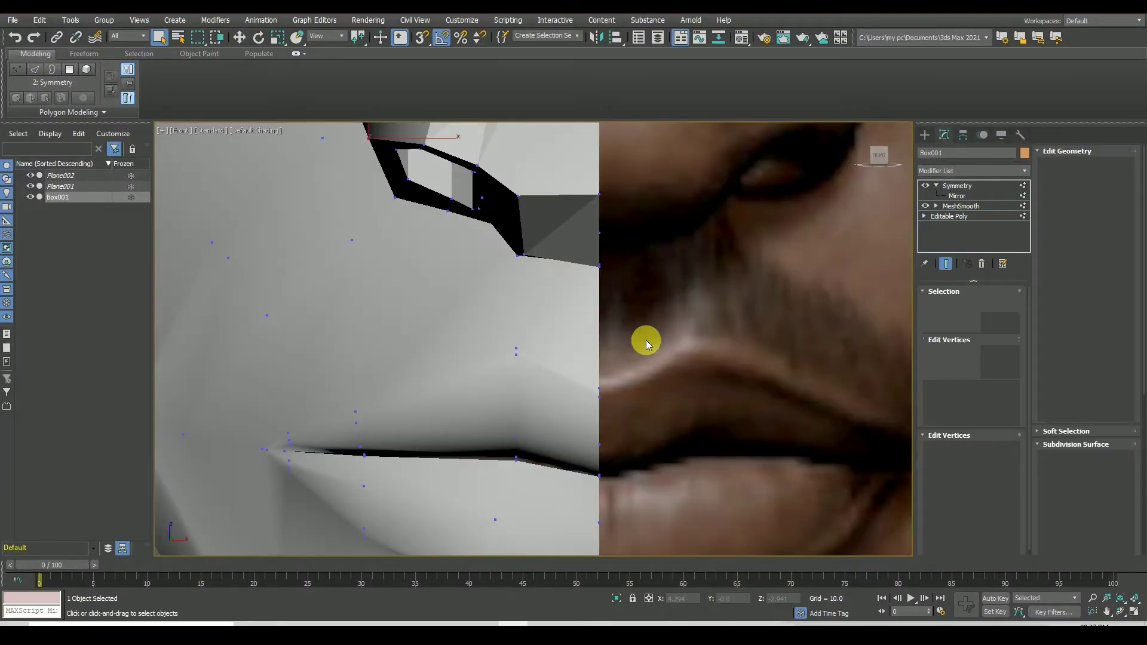
click(984, 305)
key(F4)
Step: Slightly inset the face under the nostril, reselect it, and inspect it from the side
click(575, 338)
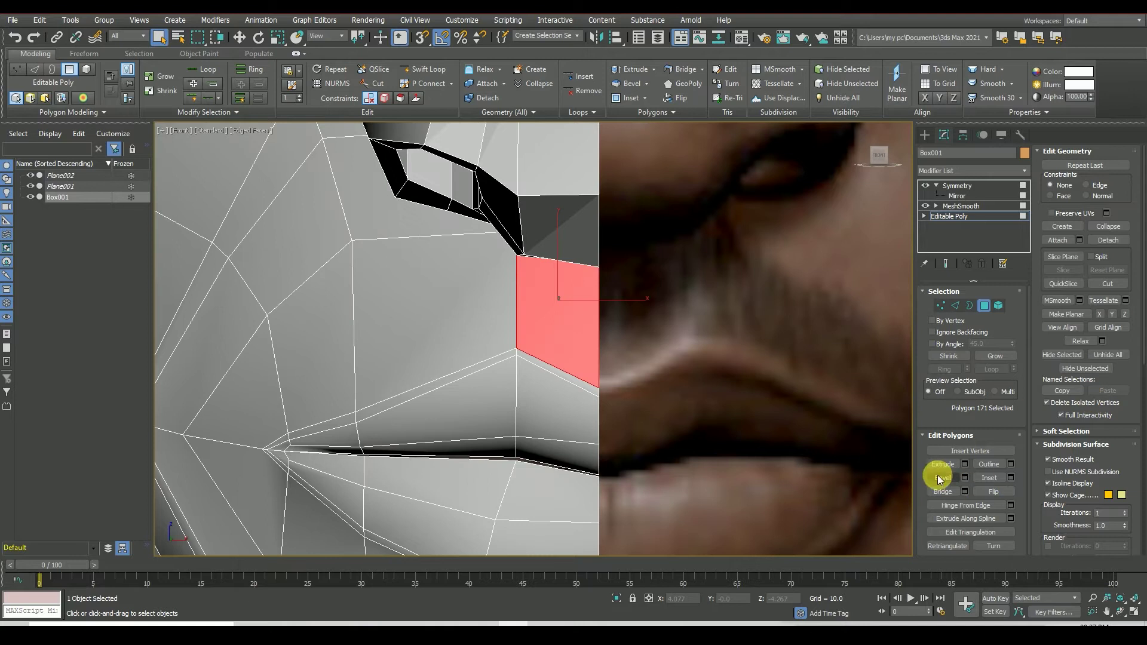
drag(575, 340, 577, 336)
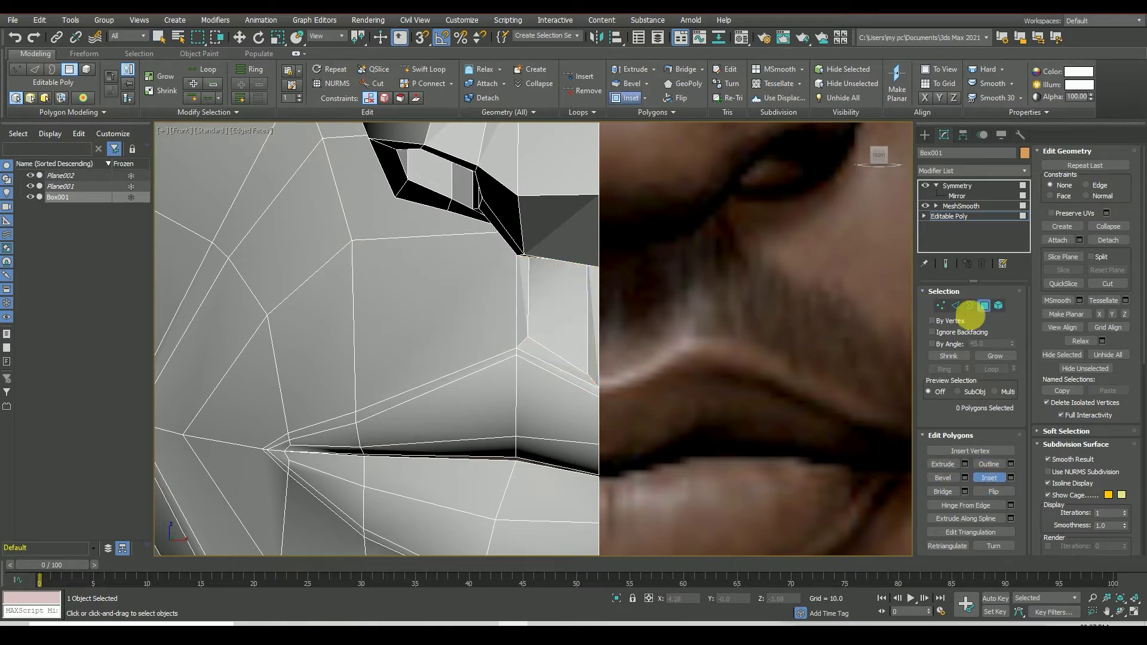
click(984, 306)
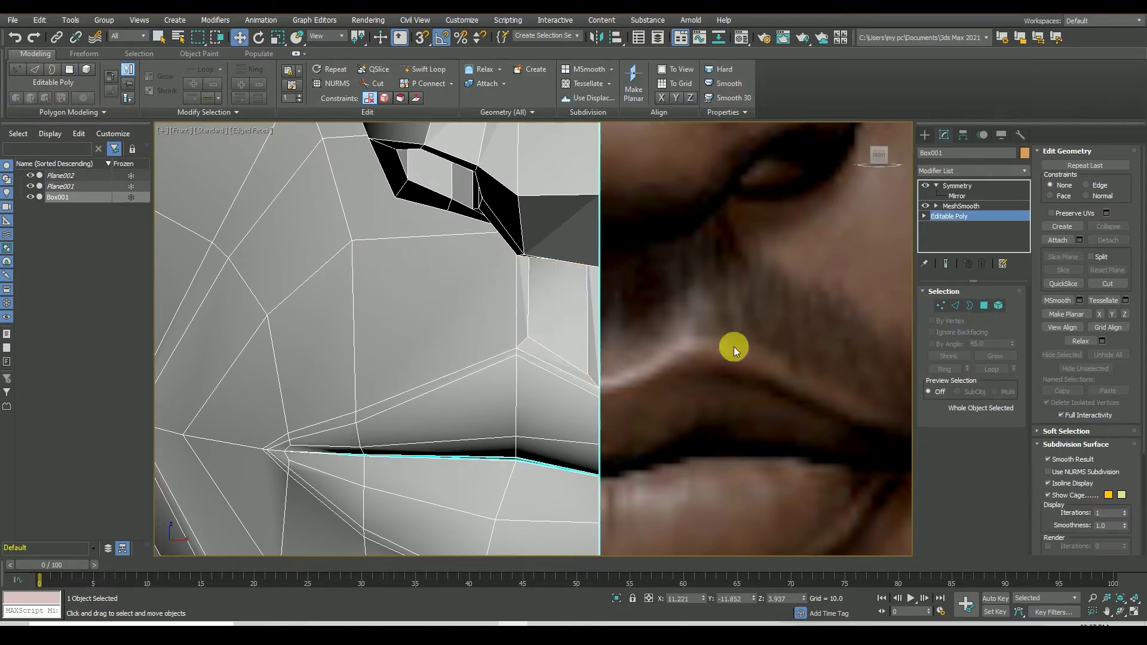
click(587, 315)
alt+middle_drag(614, 298, 615, 288)
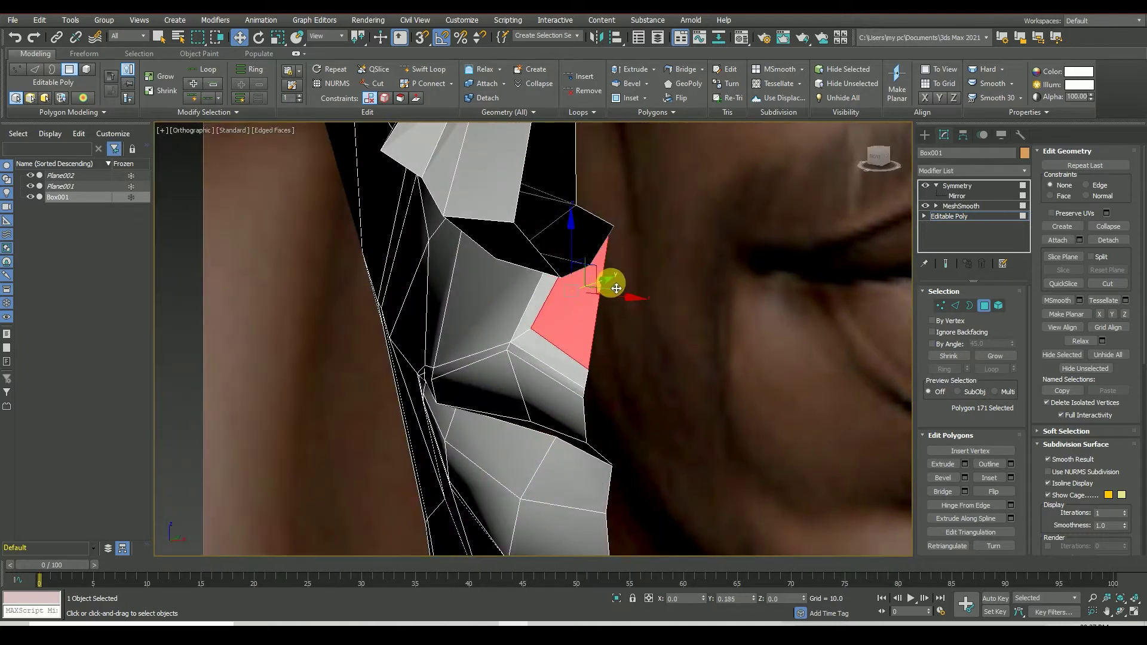
key(f)
scroll(526, 338, up, 3)
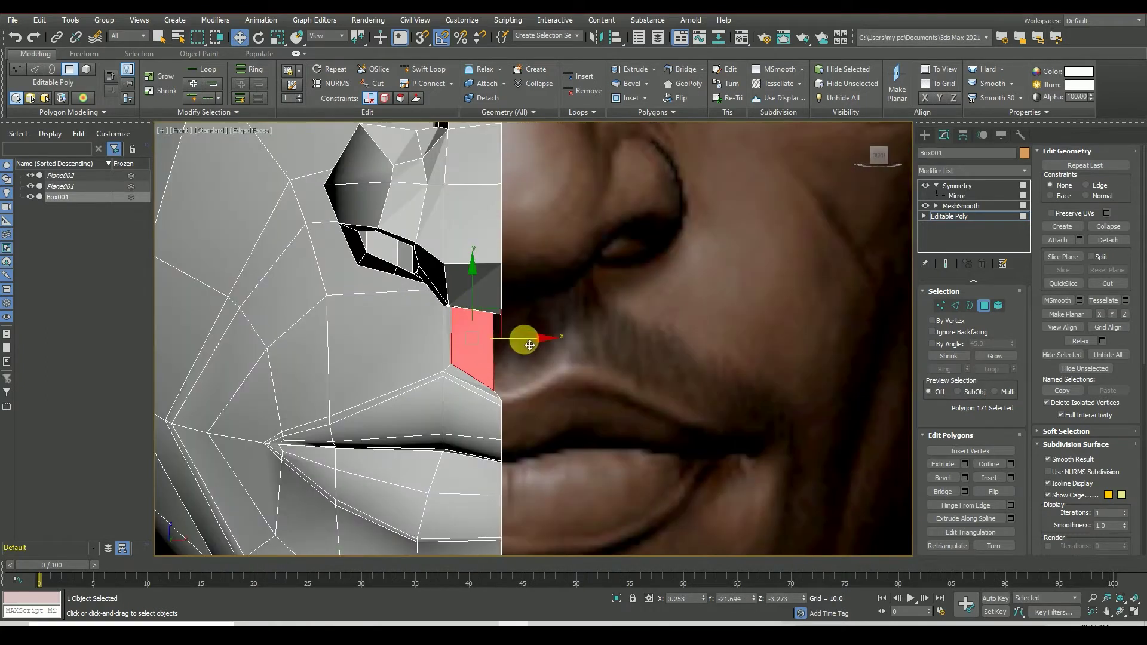
scroll(750, 263, down, 5)
alt+middle_drag(751, 263, 687, 269)
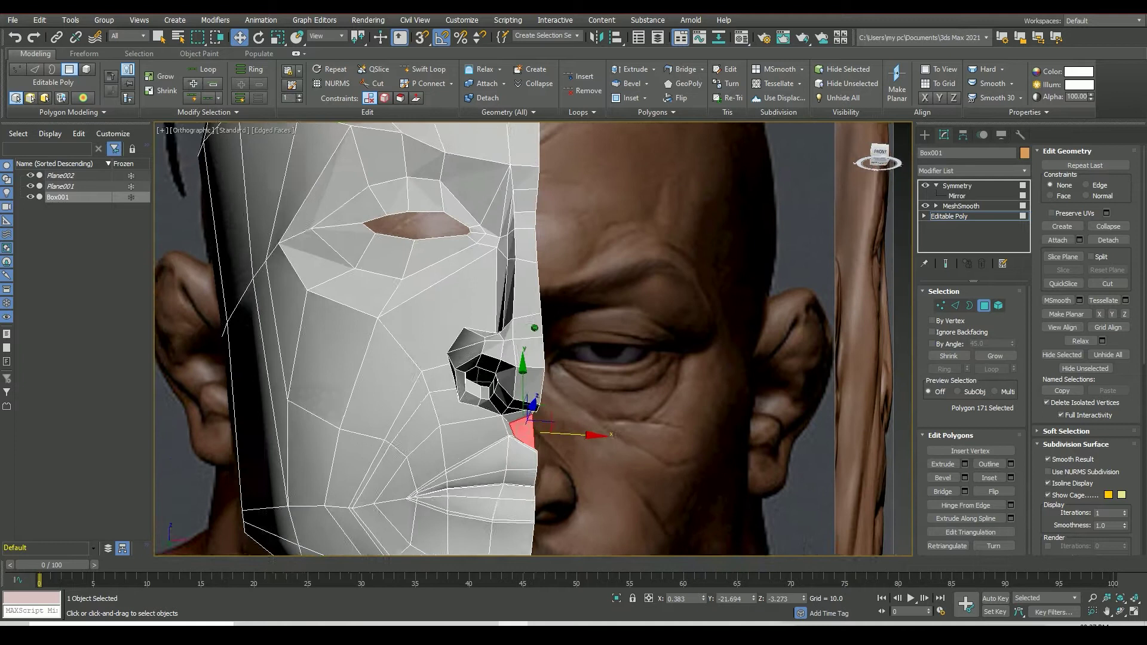
scroll(461, 397, up, 4)
scroll(472, 384, up, 2)
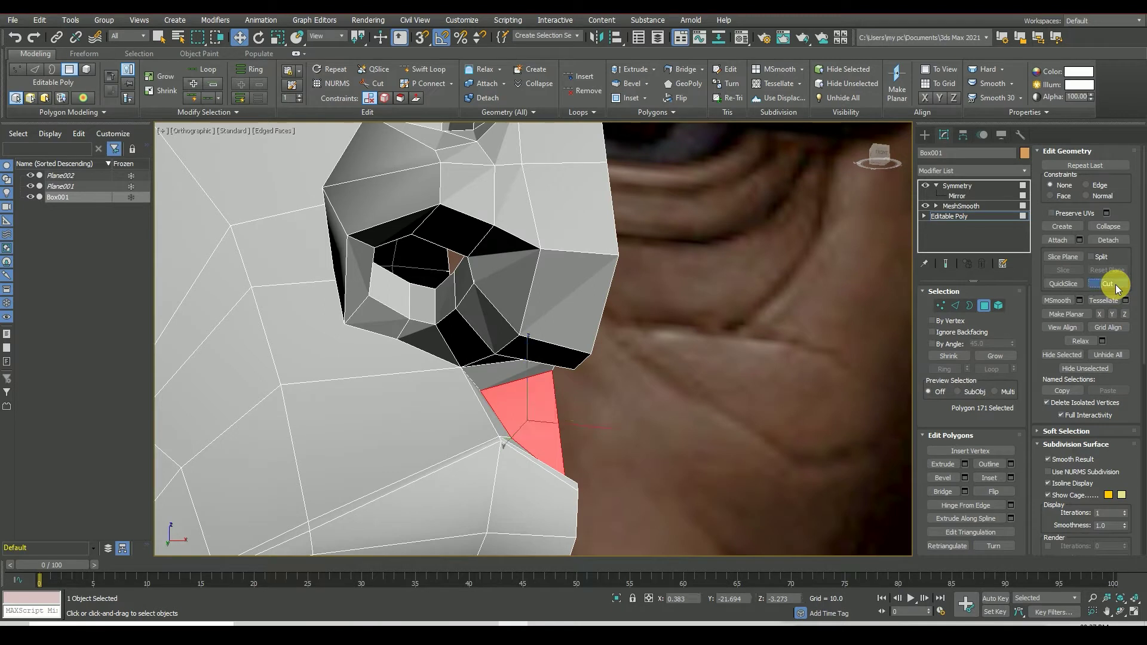
scroll(486, 379, up, 2)
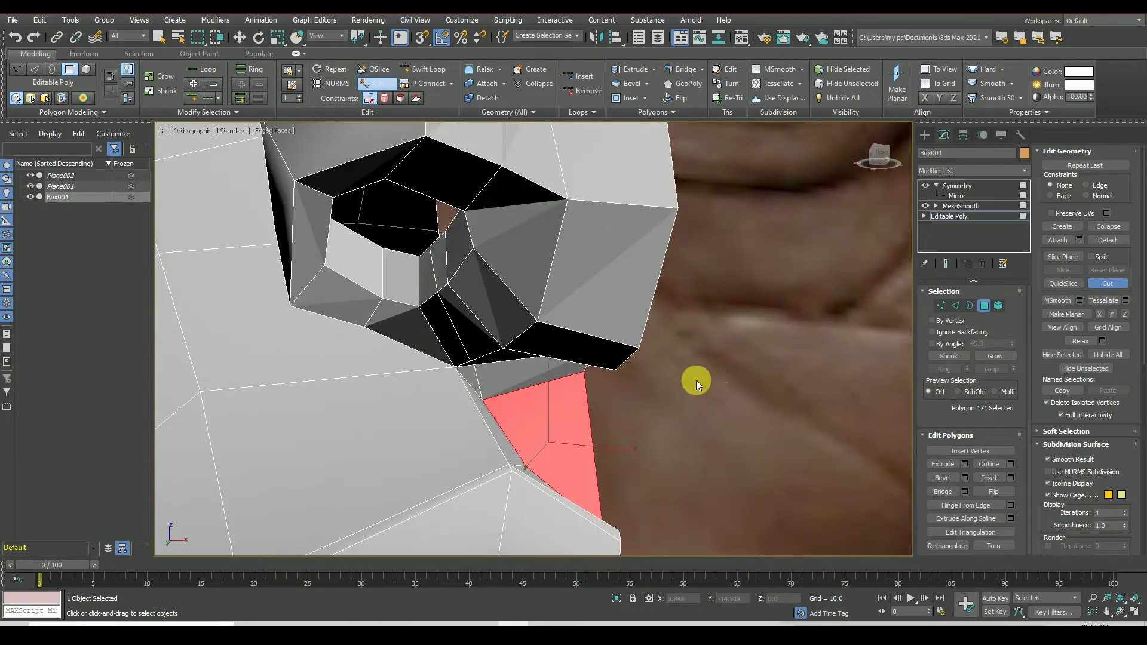
Step: Cut a new edge from beside the nostril down to a vertex below the nose
click(953, 306)
key(w)
click(491, 407)
mouse_move(485, 406)
middle_down()
mouse_move(446, 384)
mouse_move(541, 400)
middle_up()
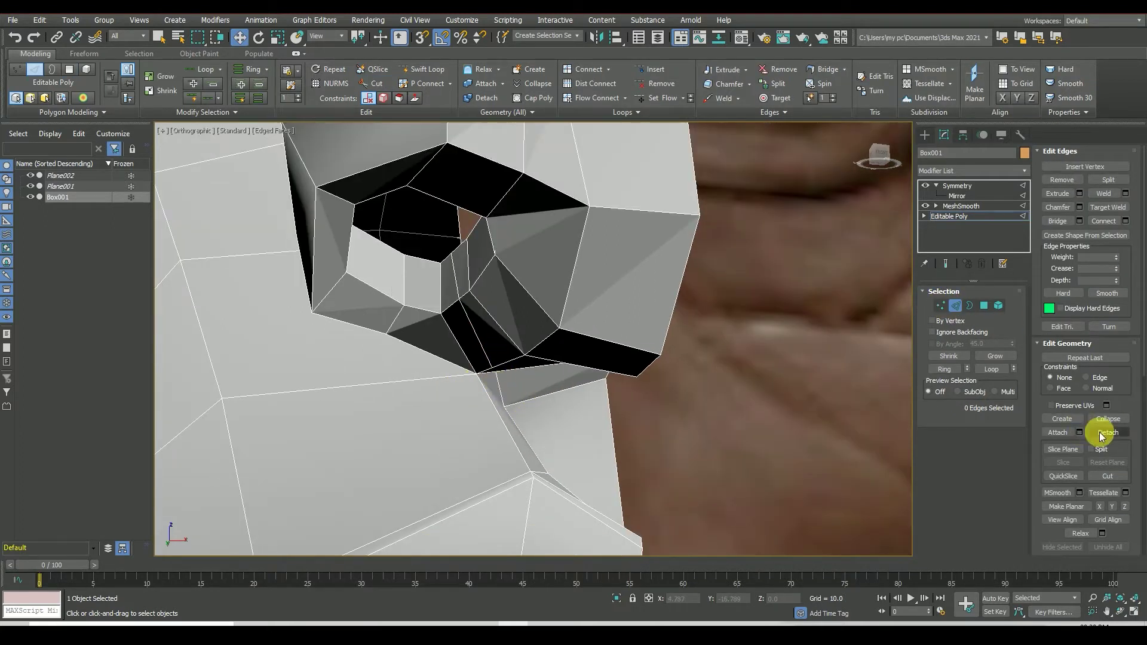
click(231, 404)
click(502, 402)
scroll(503, 403, up, 2)
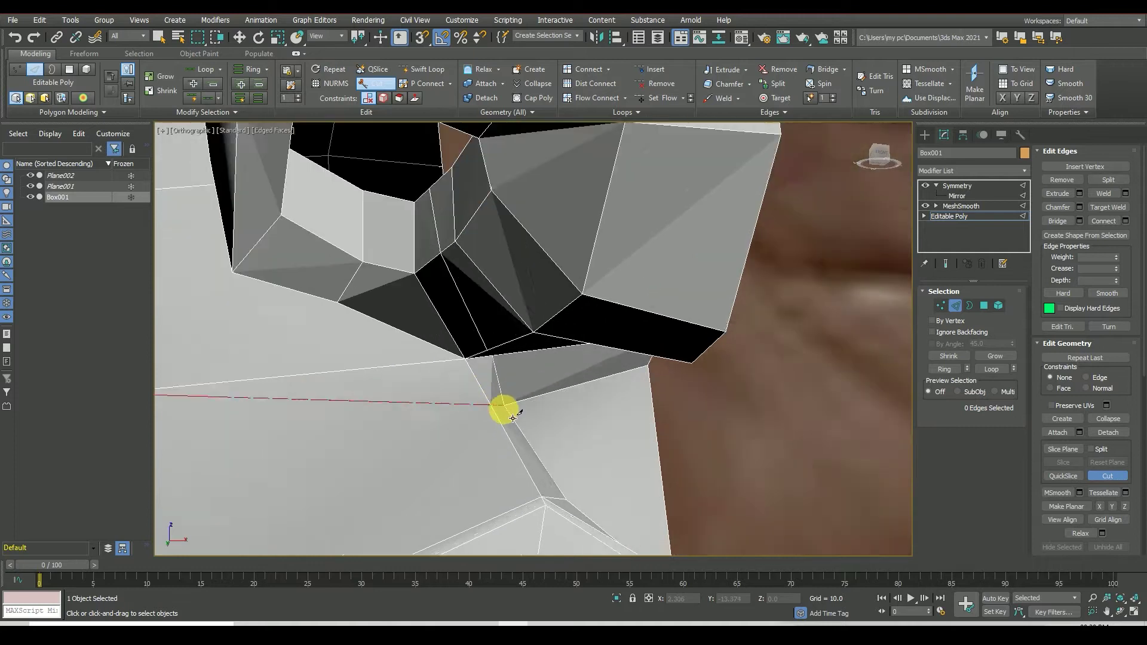
scroll(525, 400, up, 2)
scroll(555, 392, up, 1)
right_click(575, 386)
scroll(525, 371, down, 3)
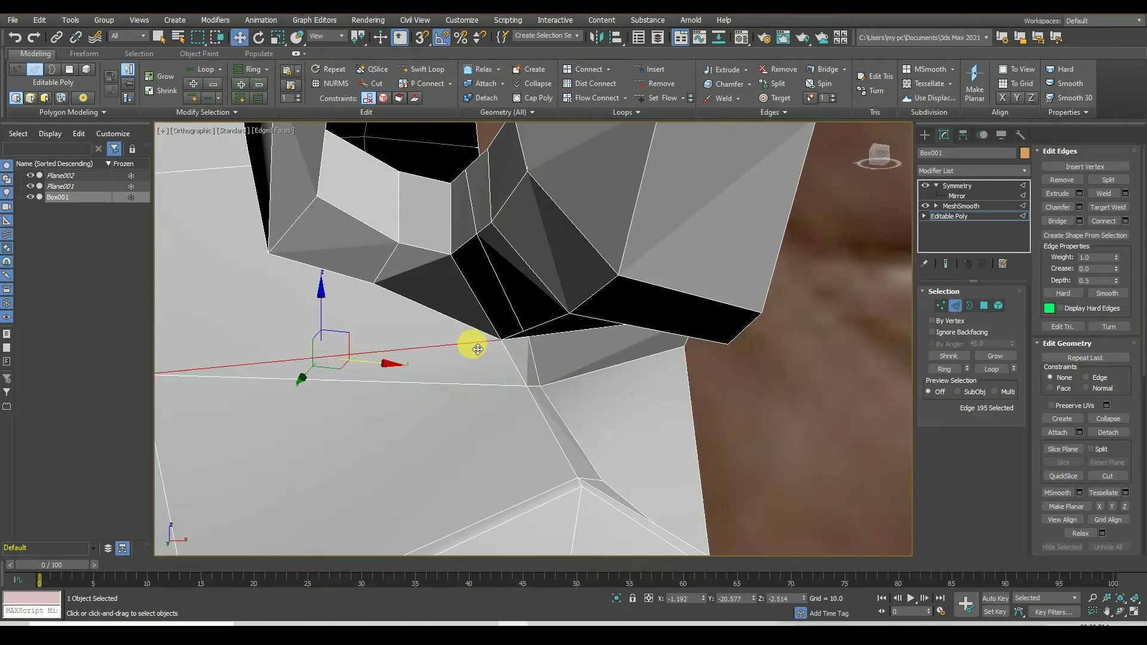
scroll(544, 365, down, 2)
scroll(734, 280, down, 1)
Step: Select the vertices at the new cut and check Weld without merging them
alt+middle_drag(734, 280, 612, 317)
alt+middle_drag(658, 251, 610, 318)
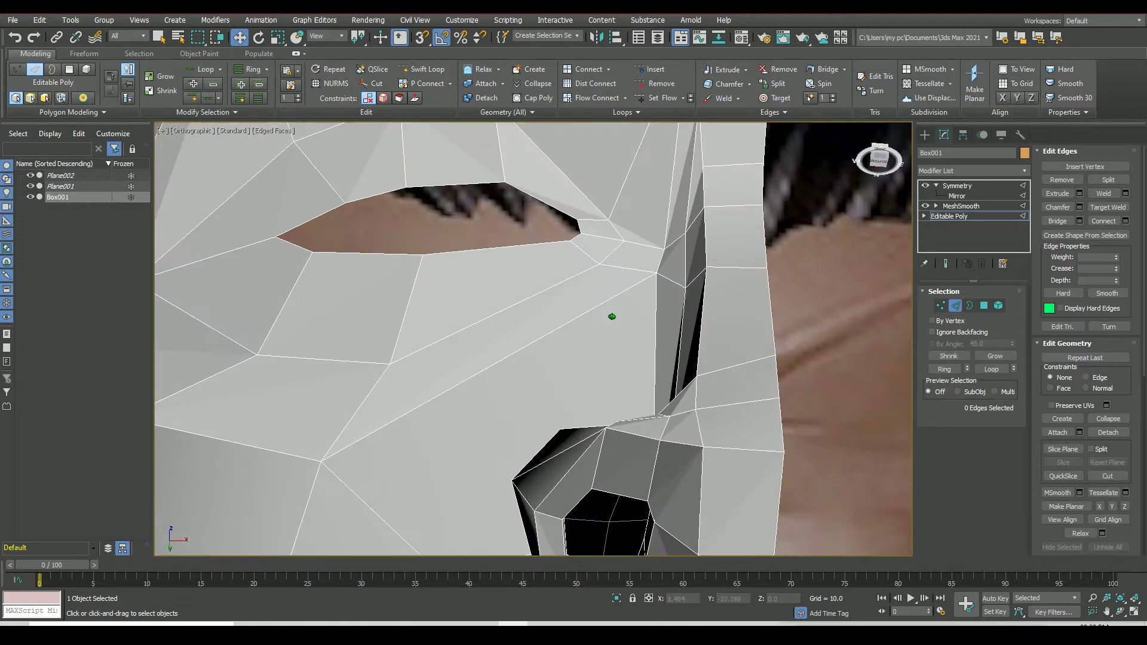
scroll(725, 376, down, 5)
scroll(867, 368, up, 8)
key(1)
click(597, 438)
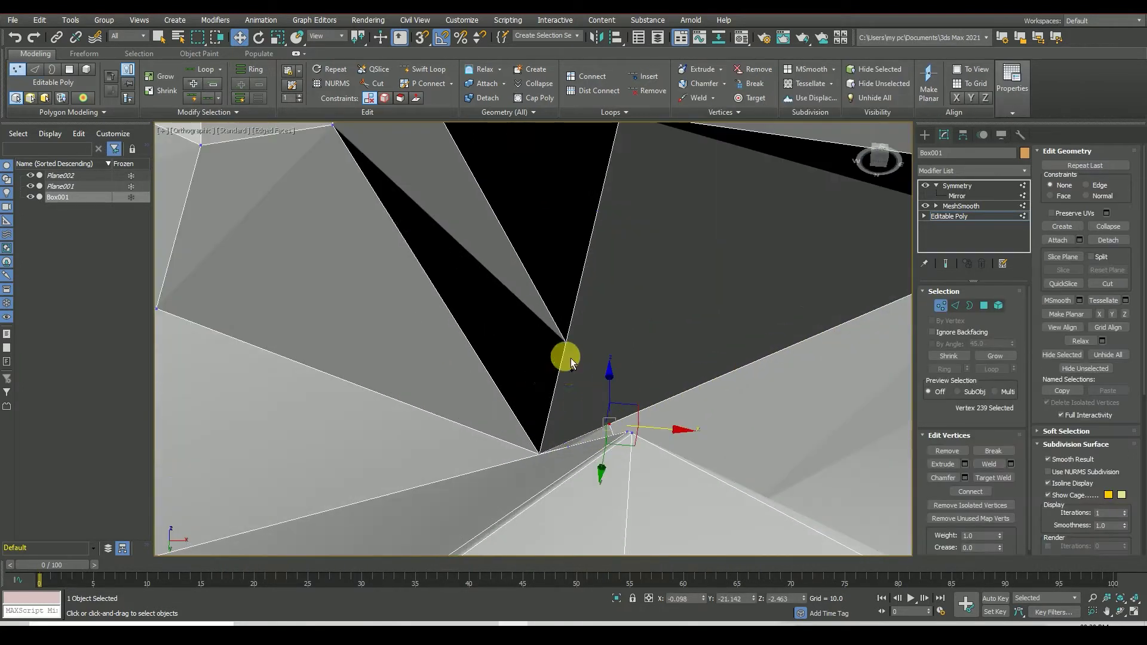
scroll(532, 338, up, 8)
scroll(655, 333, down, 6)
scroll(656, 333, up, 4)
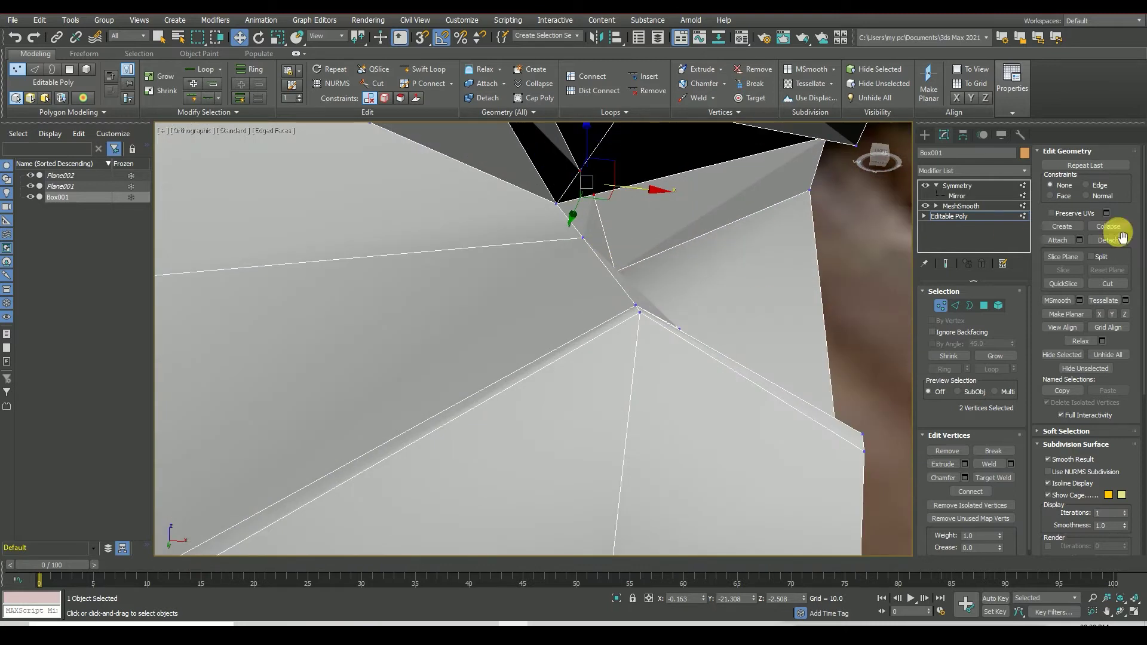
click(1010, 465)
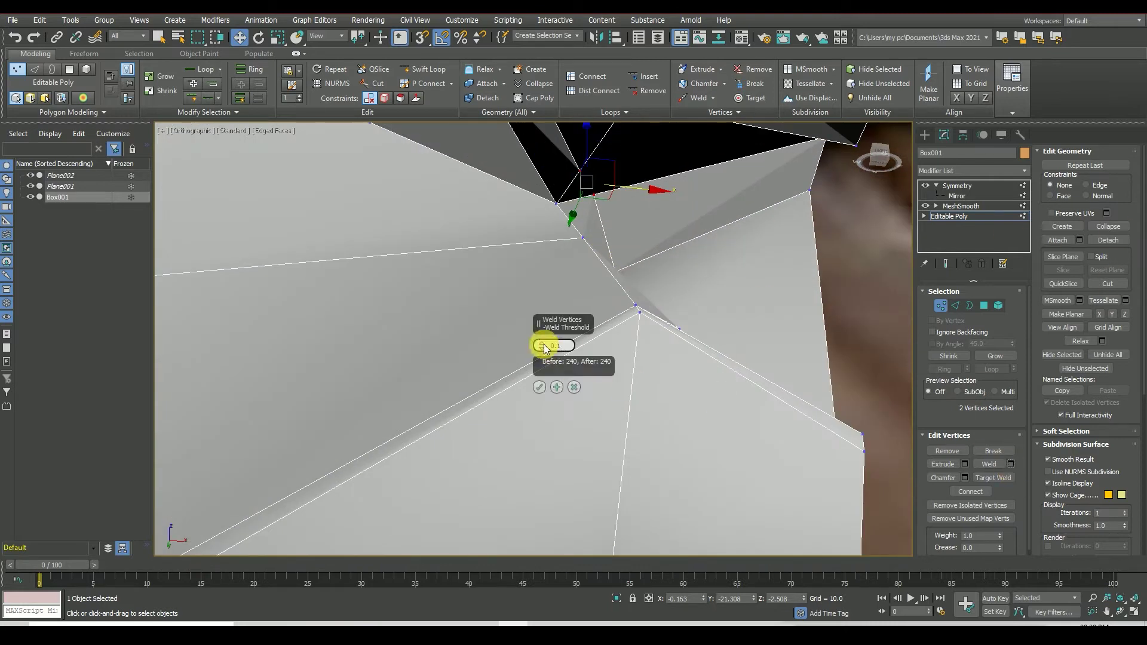
click(573, 387)
key(4)
click(657, 174)
Step: Select the two edges at the nostril's inner corner
click(941, 305)
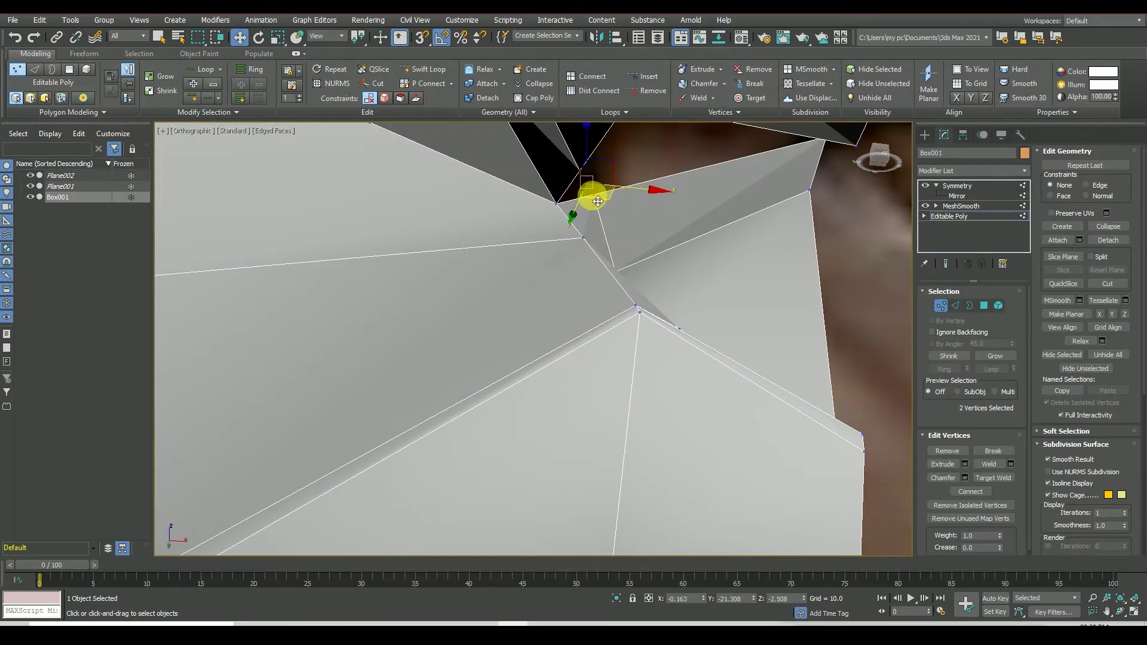
scroll(888, 200, down, 2)
scroll(863, 253, down, 1)
scroll(863, 254, down, 3)
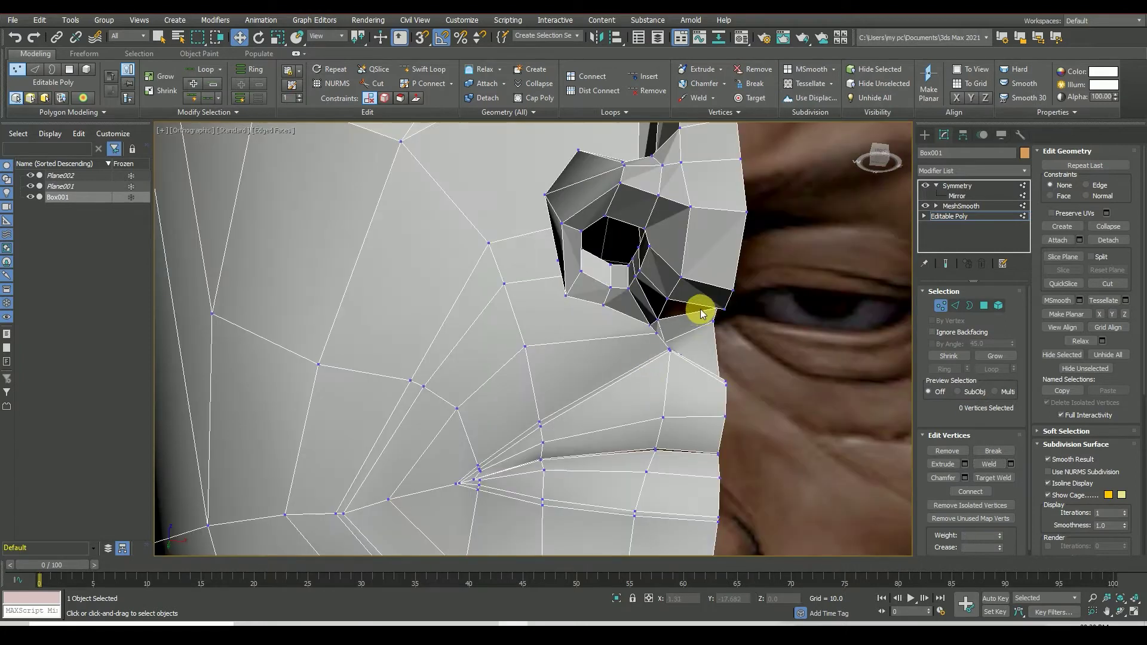
key(2)
scroll(736, 306, up, 3)
click(686, 296)
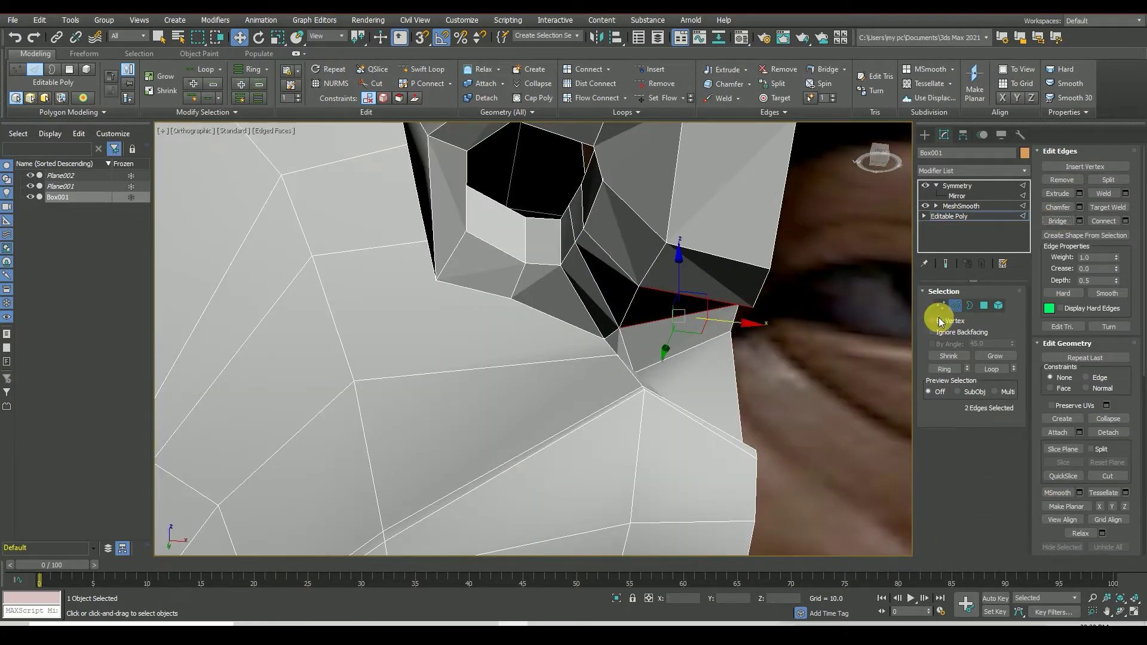
scroll(876, 159, down, 3)
scroll(876, 159, up, 4)
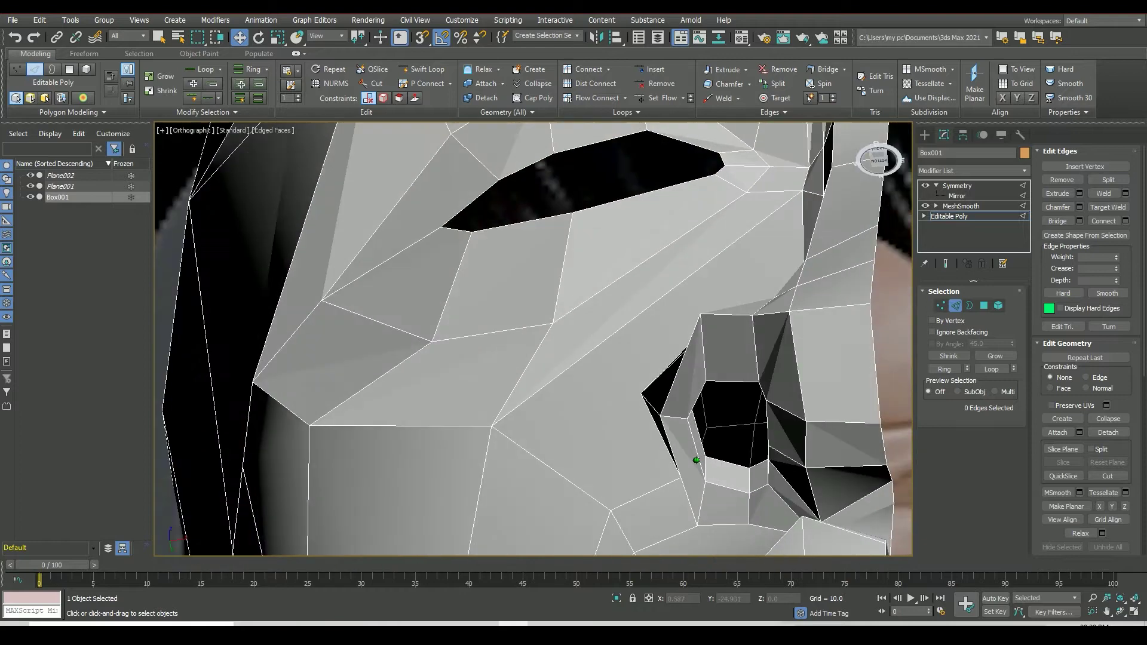
Step: Select a face near the nose, then return from Symmetry to Editable Poly vertex level
key(4)
click(844, 439)
scroll(686, 427, down, 4)
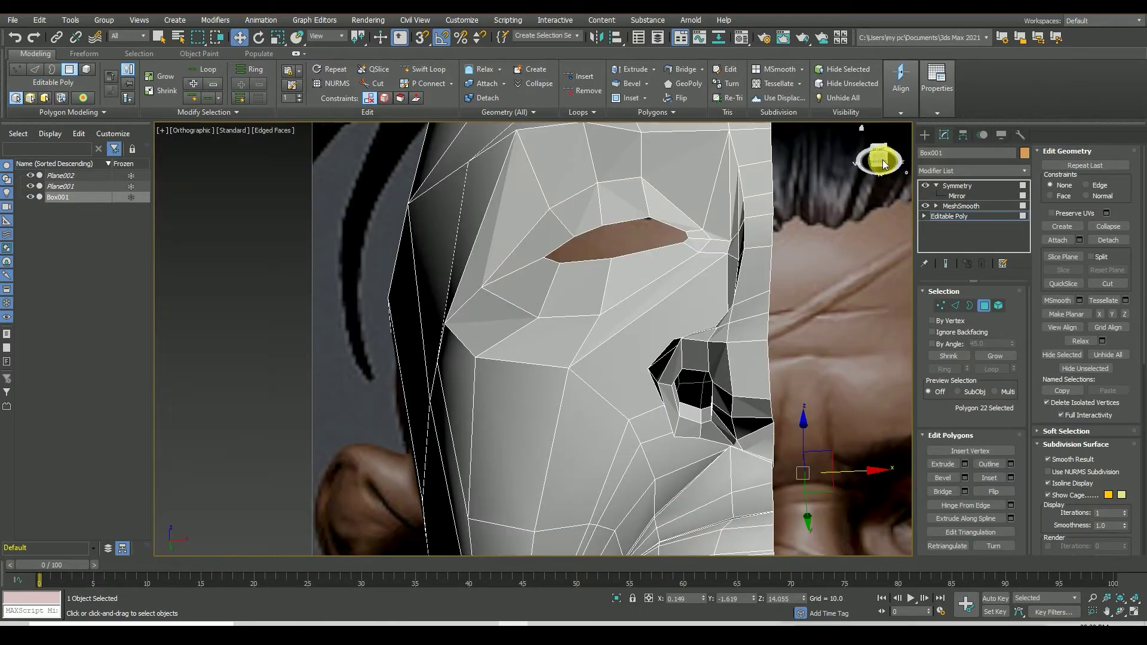
scroll(686, 436, up, 3)
scroll(686, 444, up, 2)
scroll(686, 444, down, 4)
scroll(686, 359, up, 2)
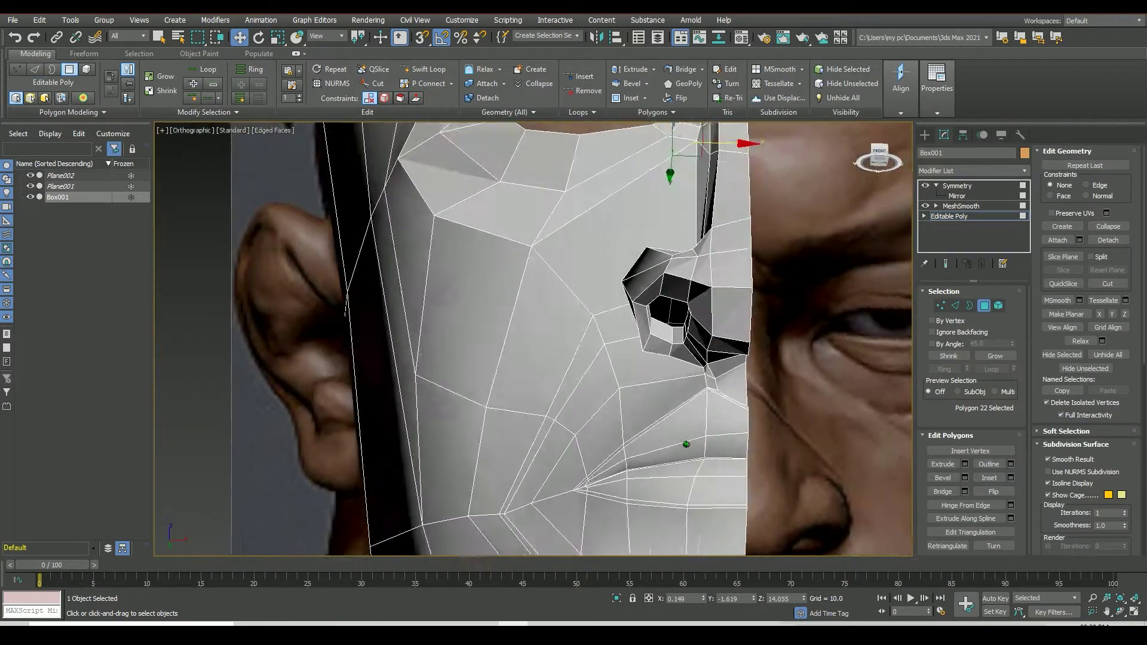
click(956, 186)
scroll(842, 285, up, 2)
click(949, 216)
click(940, 306)
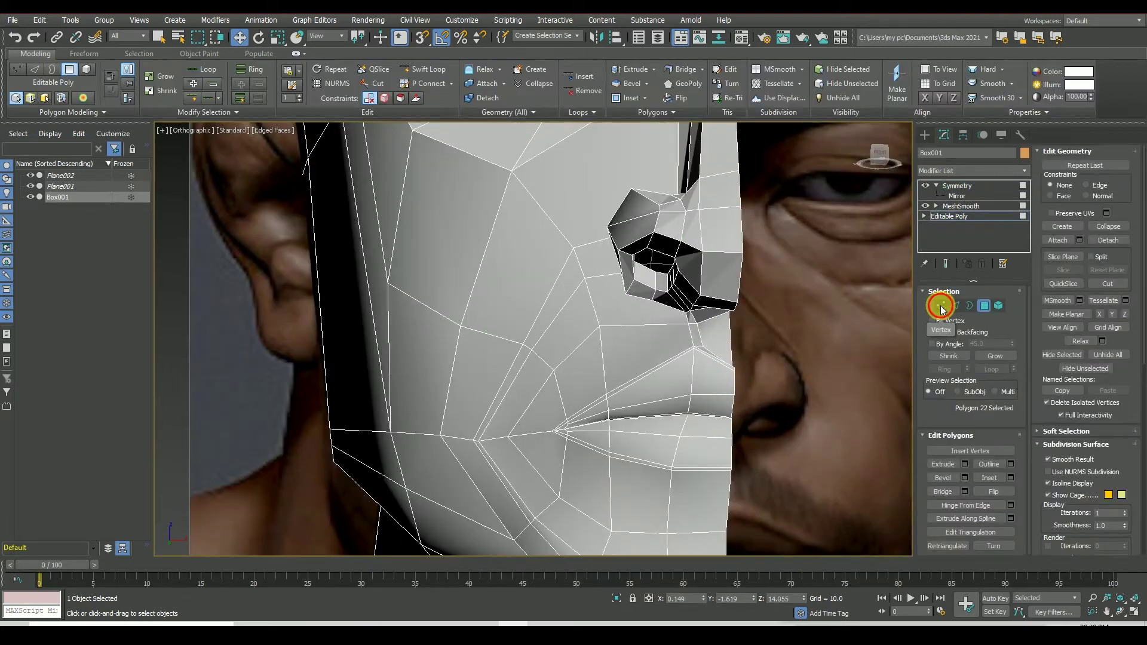
scroll(733, 314, up, 5)
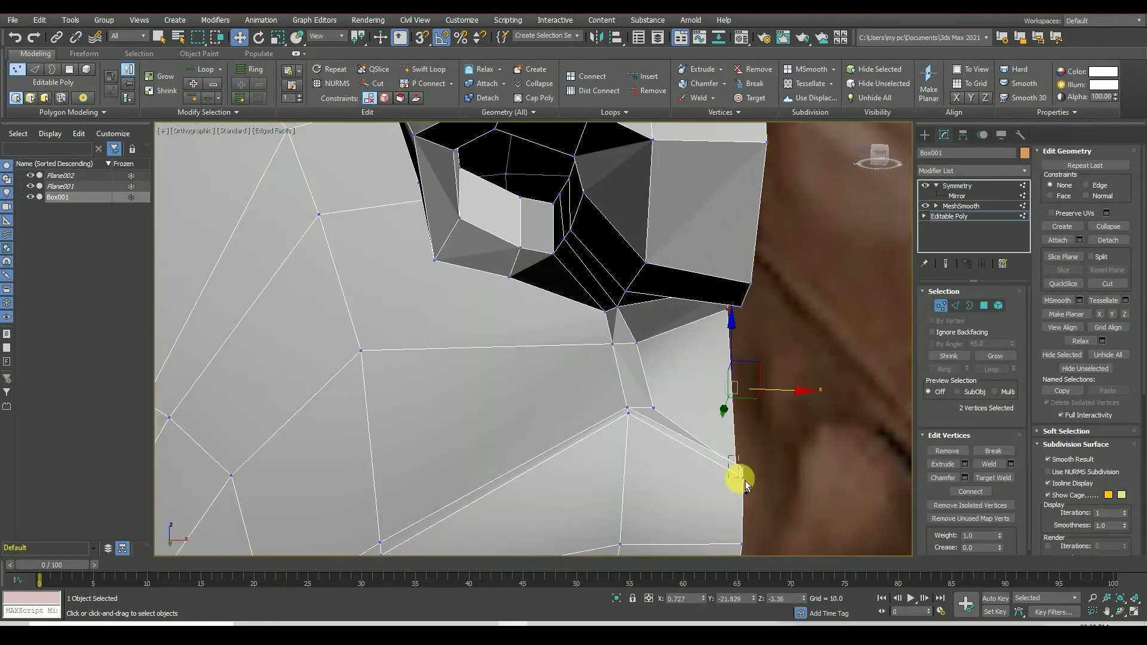
Step: Preview the smoothed, mirrored head in left view, then hide it to show the base mesh
click(946, 264)
scroll(761, 389, up, 1)
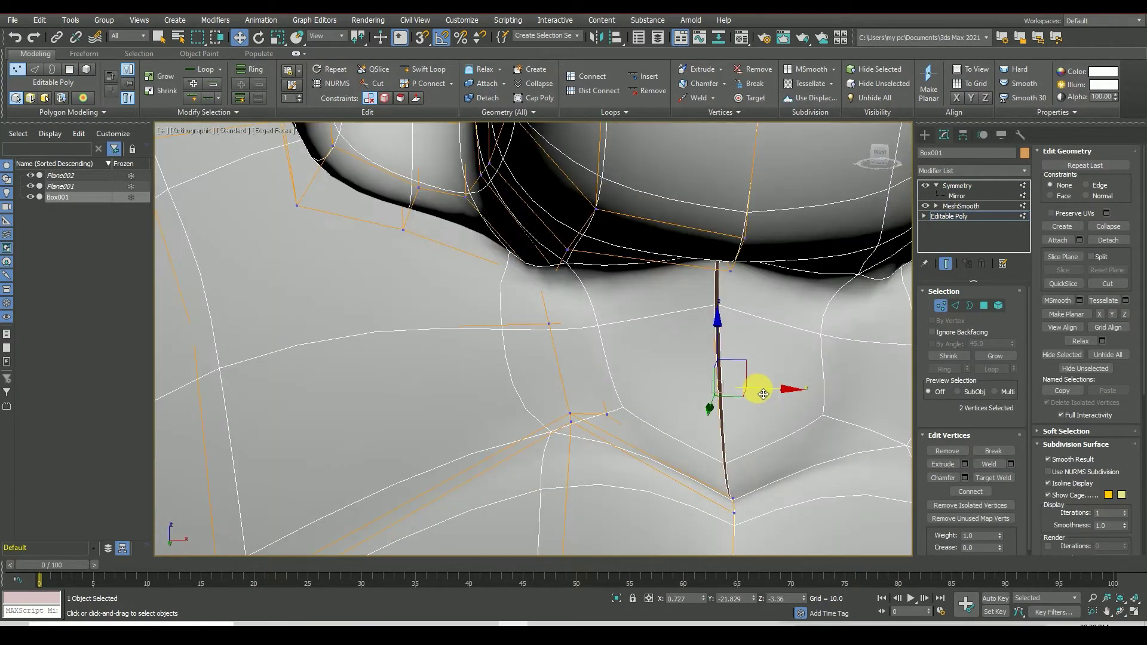
scroll(729, 371, down, 2)
click(869, 154)
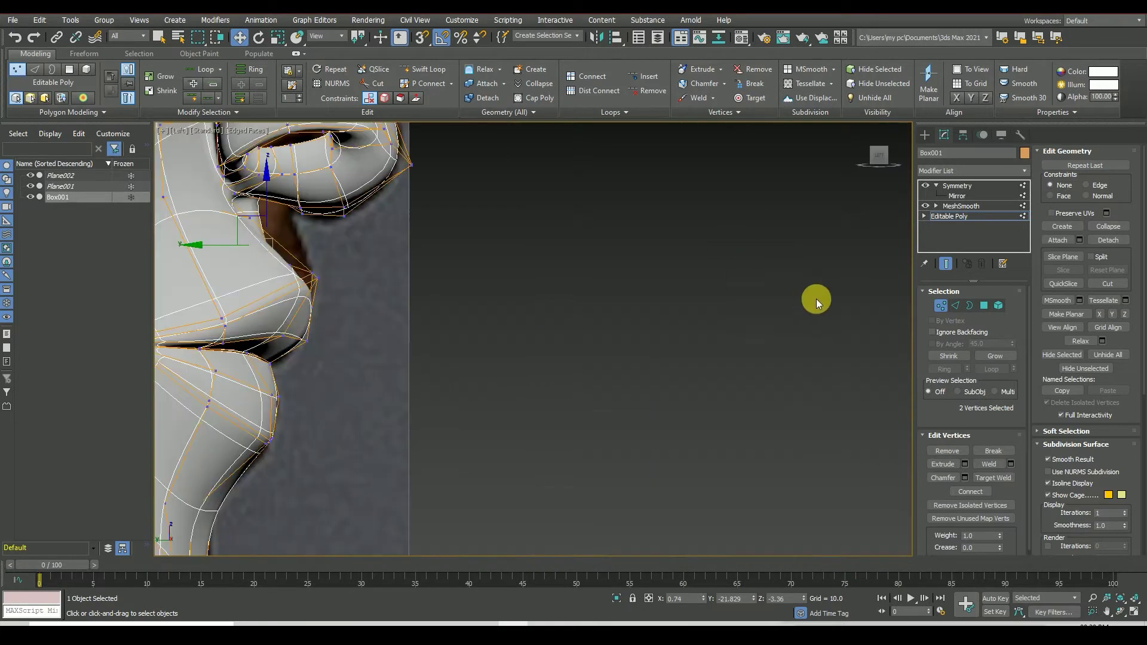
scroll(410, 240, up, 6)
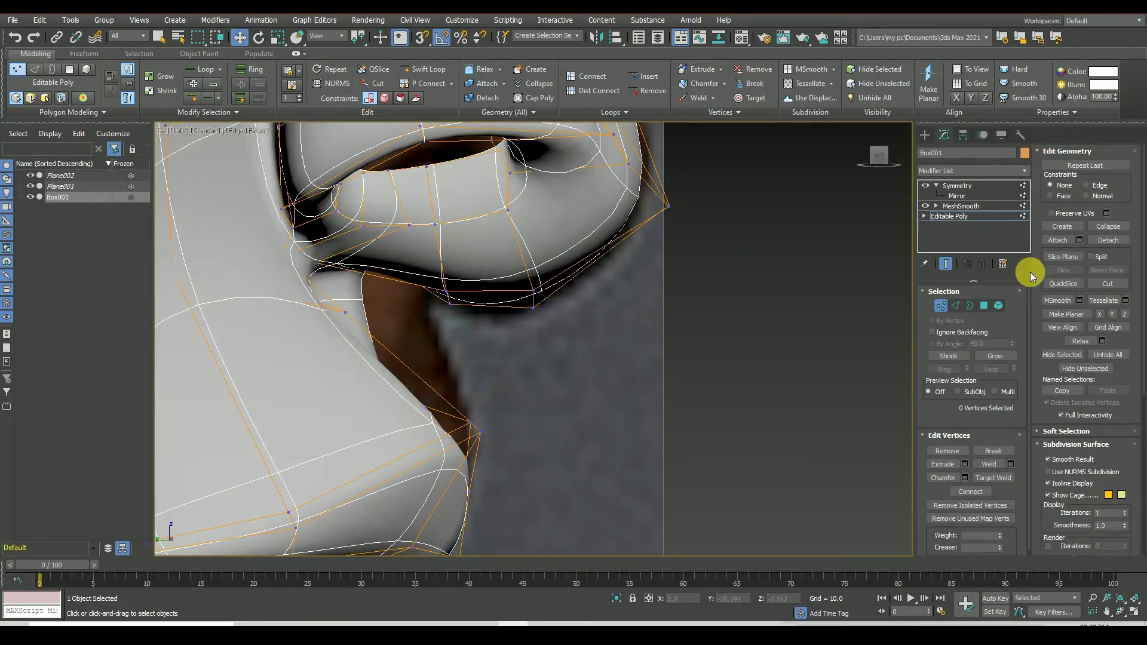
click(946, 264)
drag(887, 156, 824, 287)
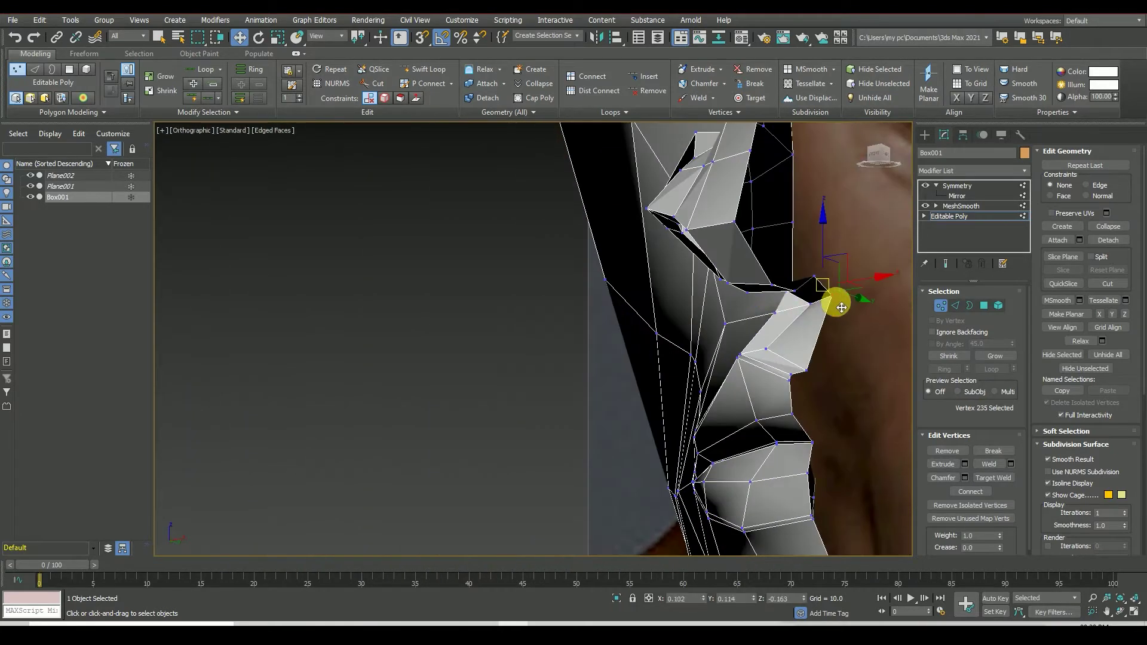
scroll(763, 312, down, 1)
scroll(783, 315, up, 1)
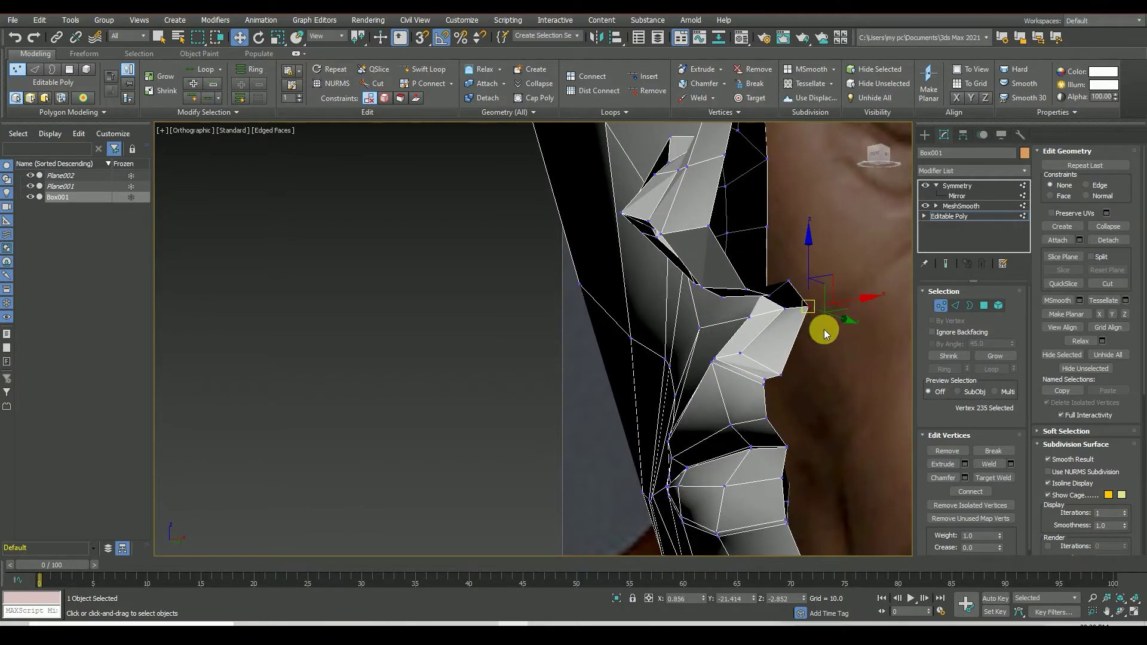
scroll(824, 328, up, 1)
Step: Select the vertices under the nose and near the mouth corner in left view
ctrl+click(770, 290)
alt+middle_drag(771, 293, 535, 371)
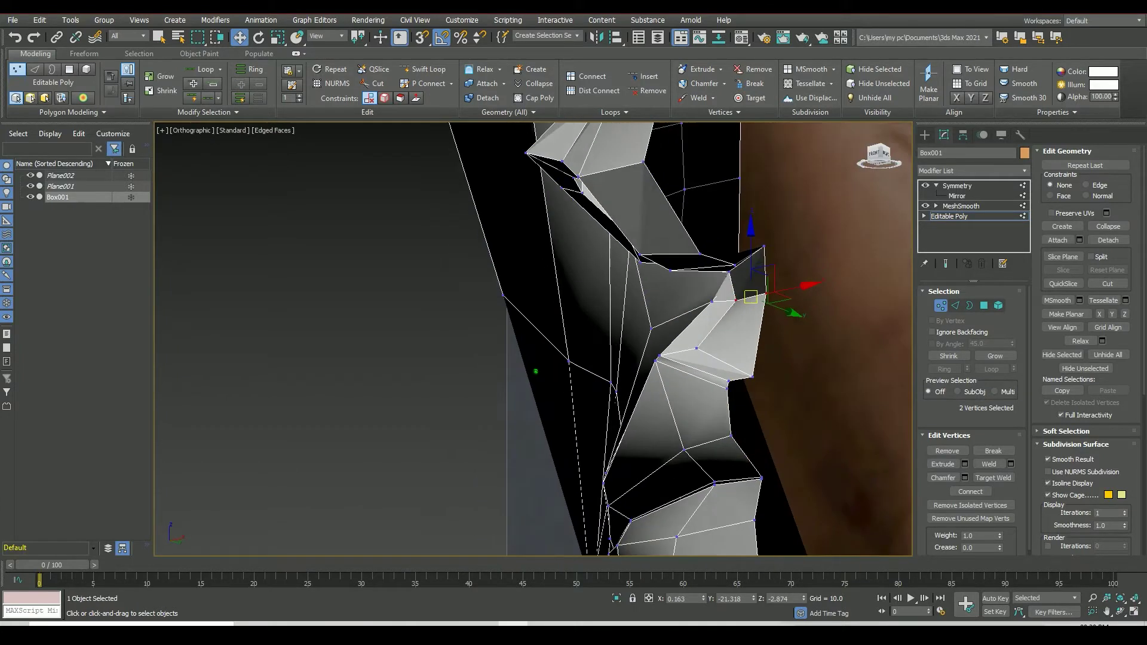
scroll(535, 371, up, 2)
key(l)
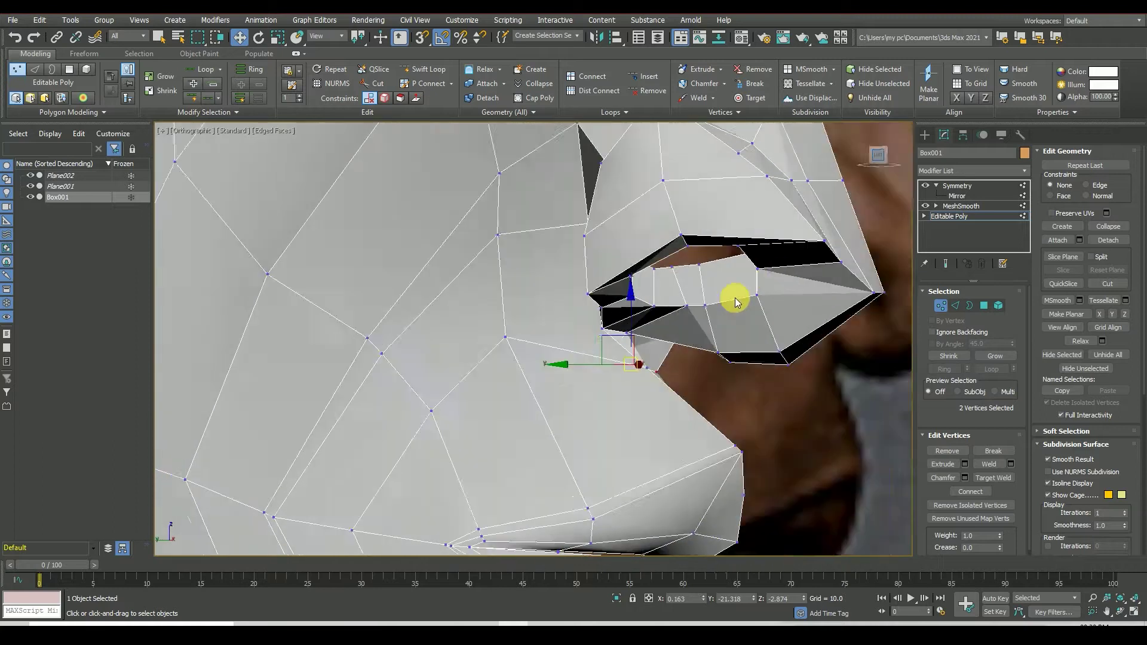
scroll(594, 325, up, 2)
click(594, 328)
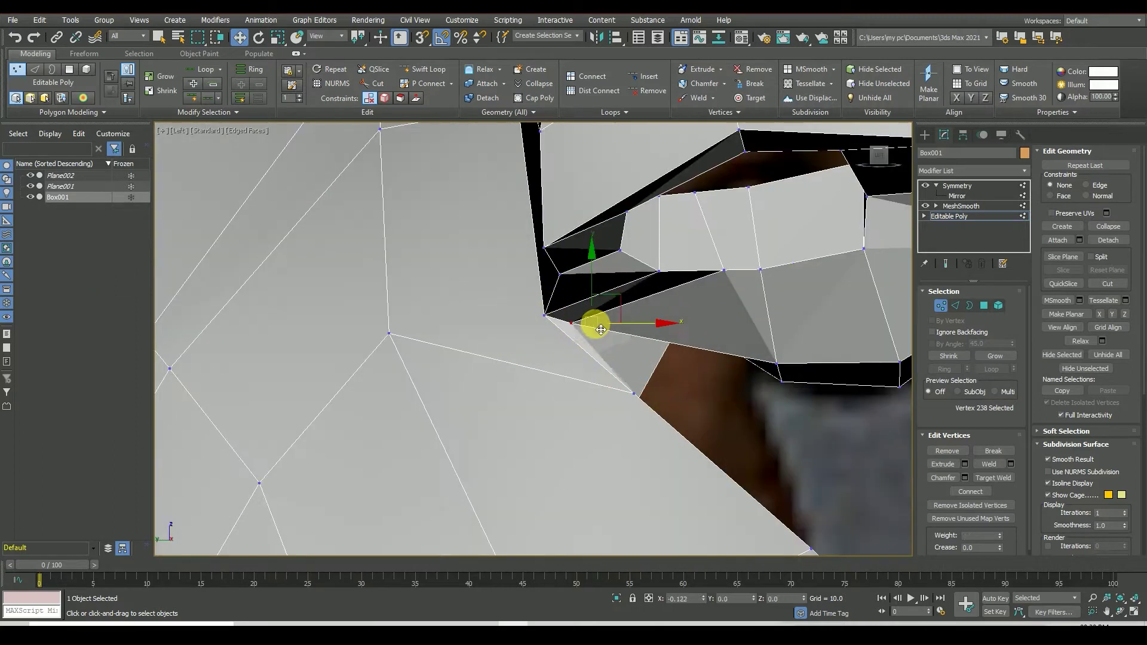
alt+middle_drag(593, 328, 866, 185)
scroll(866, 184, up, 2)
scroll(658, 358, down, 3)
Step: Nudge the lip vertex, select the nose-base vertex, and check the front view
mouse_move(657, 358)
alt+middle_down()
mouse_move(679, 320)
mouse_move(671, 345)
alt+middle_up()
click(671, 345)
scroll(723, 347, up, 3)
drag(723, 347, 694, 302)
mouse_move(694, 303)
alt+middle_down()
mouse_move(402, 267)
mouse_move(604, 323)
alt+middle_up()
click(603, 323)
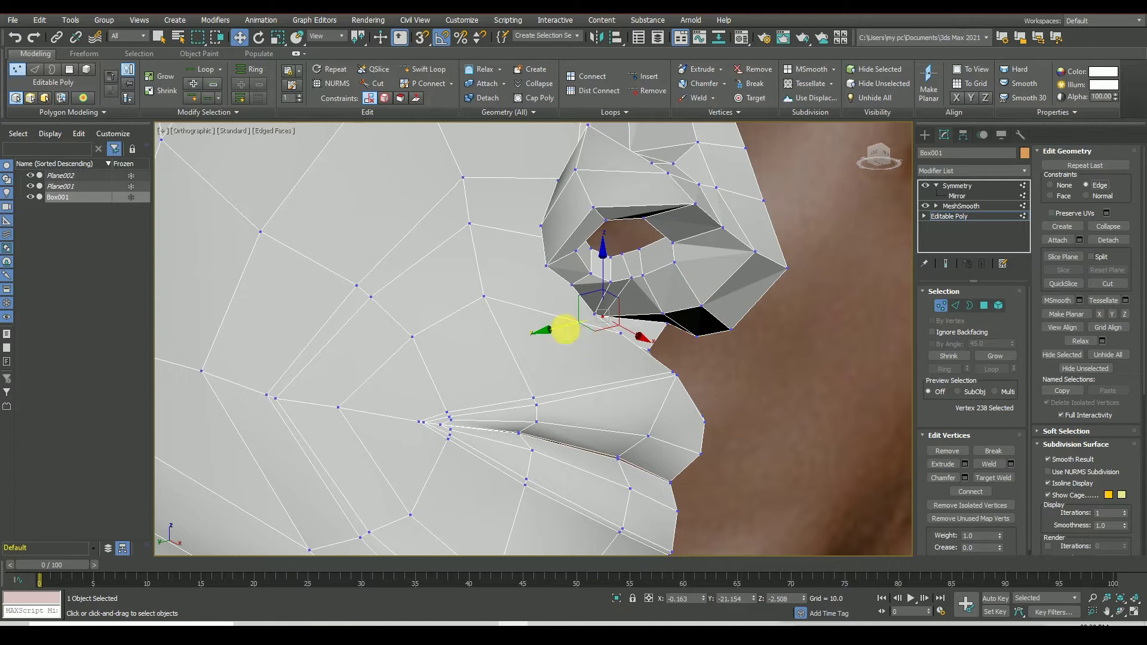
click(882, 166)
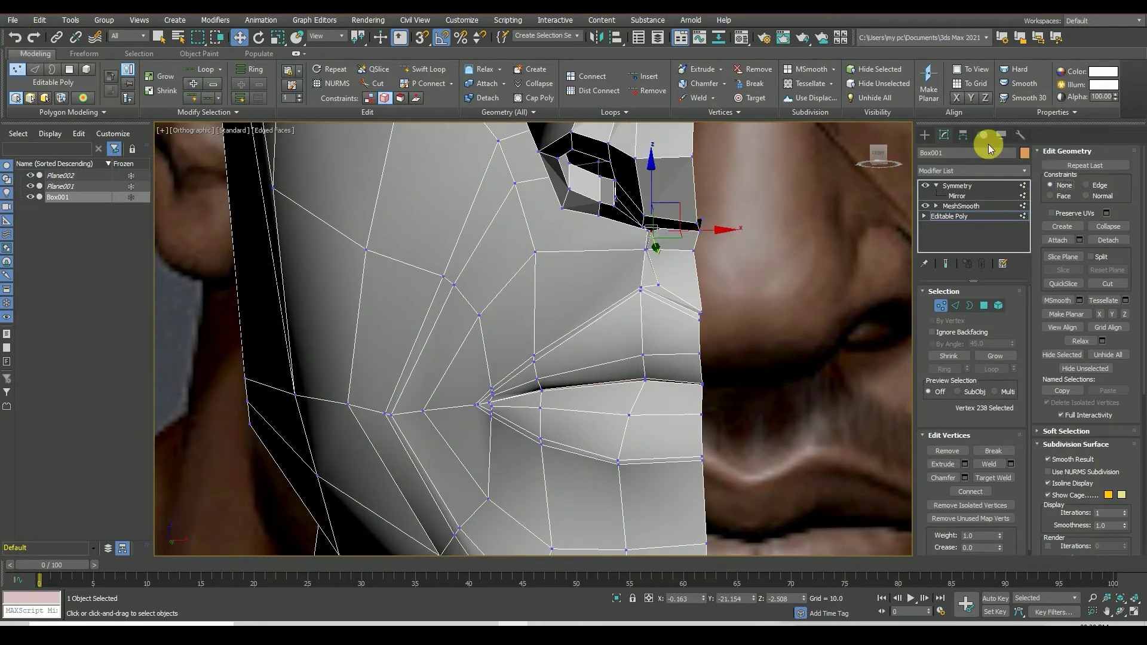
click(957, 186)
Step: With Show End Result on, raise the midline vertex below the nose toward the nostril
click(949, 216)
click(946, 264)
click(698, 251)
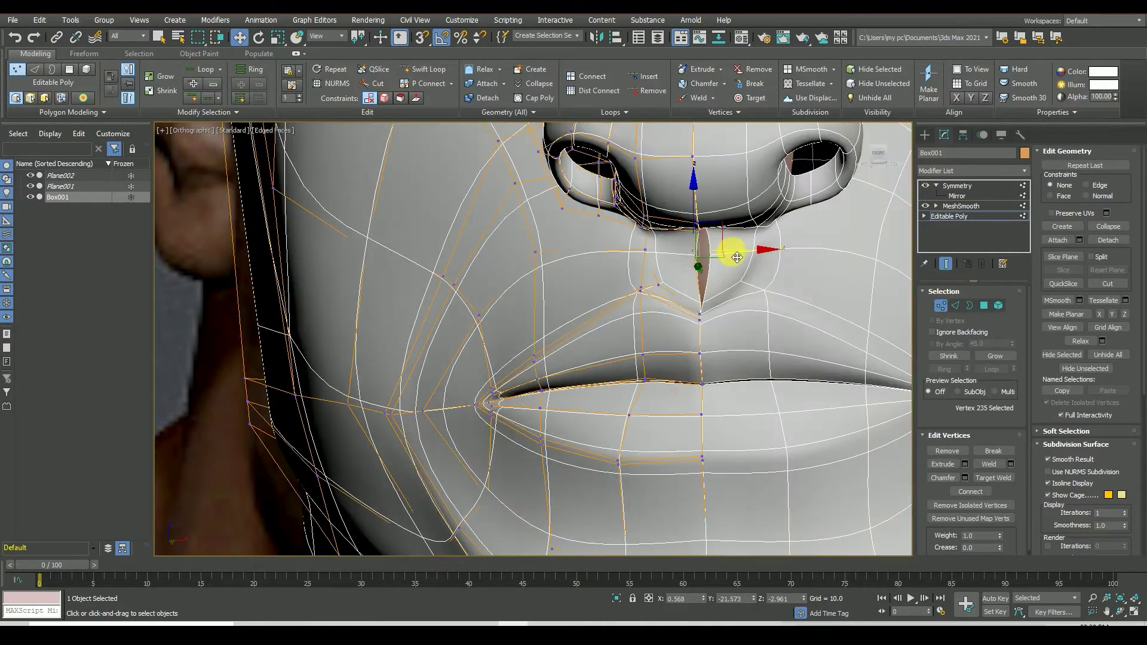
click(858, 163)
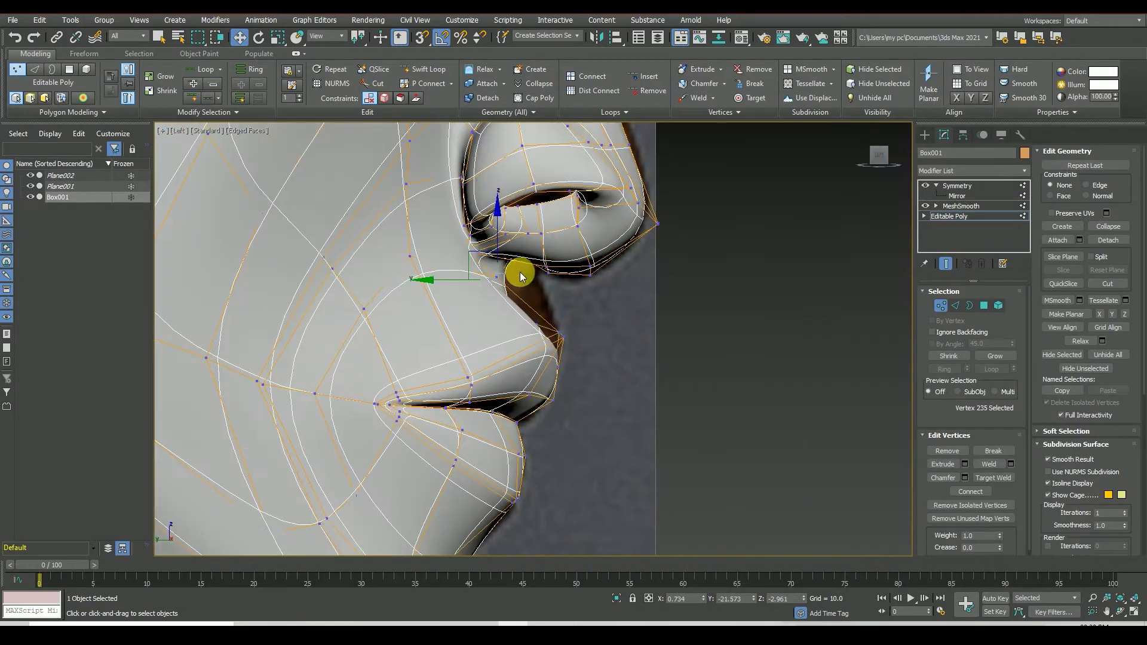
click(505, 285)
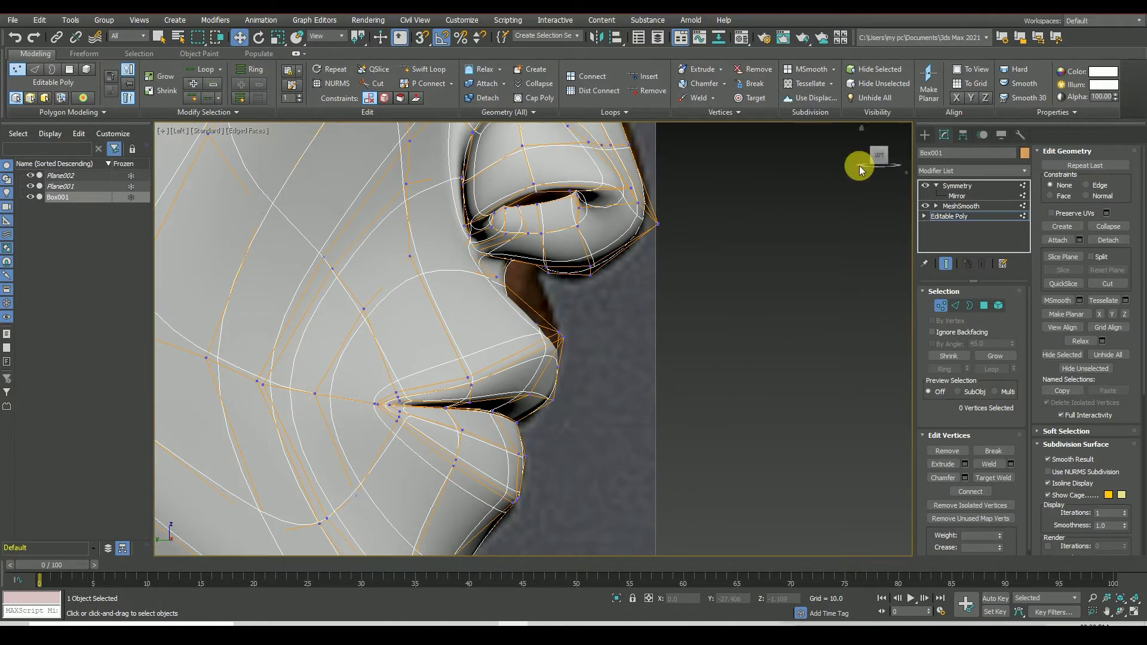
scroll(532, 335, up, 3)
alt+middle_drag(532, 335, 725, 344)
click(725, 343)
mouse_move(683, 350)
mouse_down()
mouse_move(691, 302)
mouse_move(665, 333)
mouse_move(689, 309)
mouse_up()
Step: Select the nostril-base vertices and inspect the nose from profile and front angles
mouse_move(644, 339)
alt+middle_down()
mouse_move(840, 231)
mouse_move(850, 192)
mouse_move(640, 257)
mouse_move(579, 309)
alt+middle_up()
scroll(839, 231, up, 2)
scroll(539, 270, up, 3)
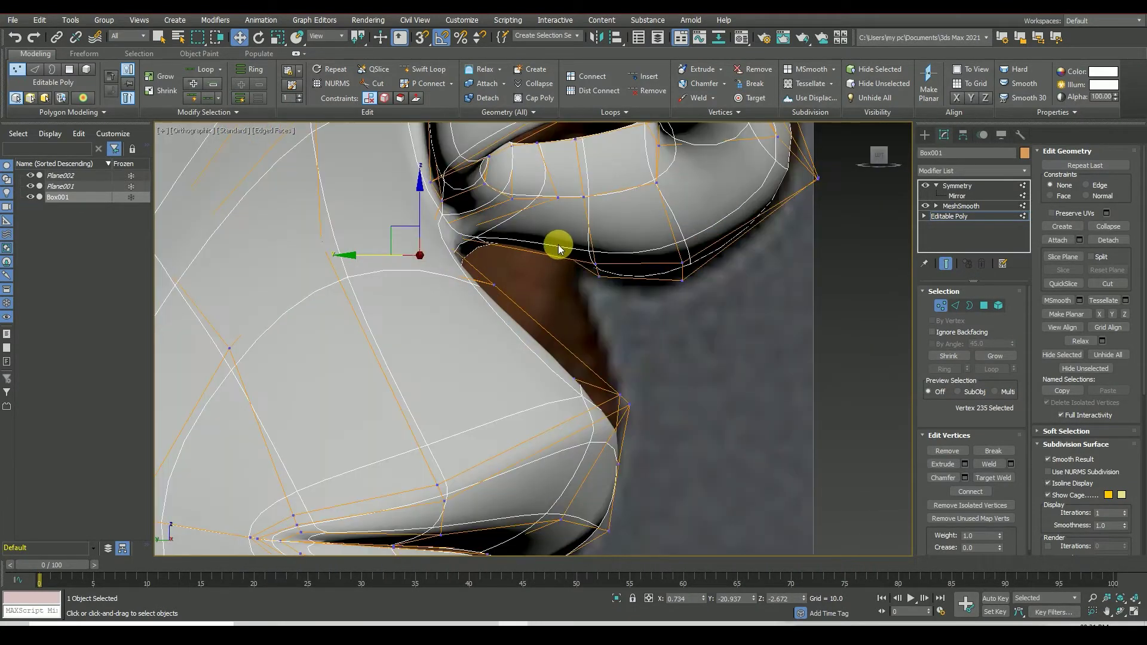
scroll(553, 243, down, 1)
click(581, 276)
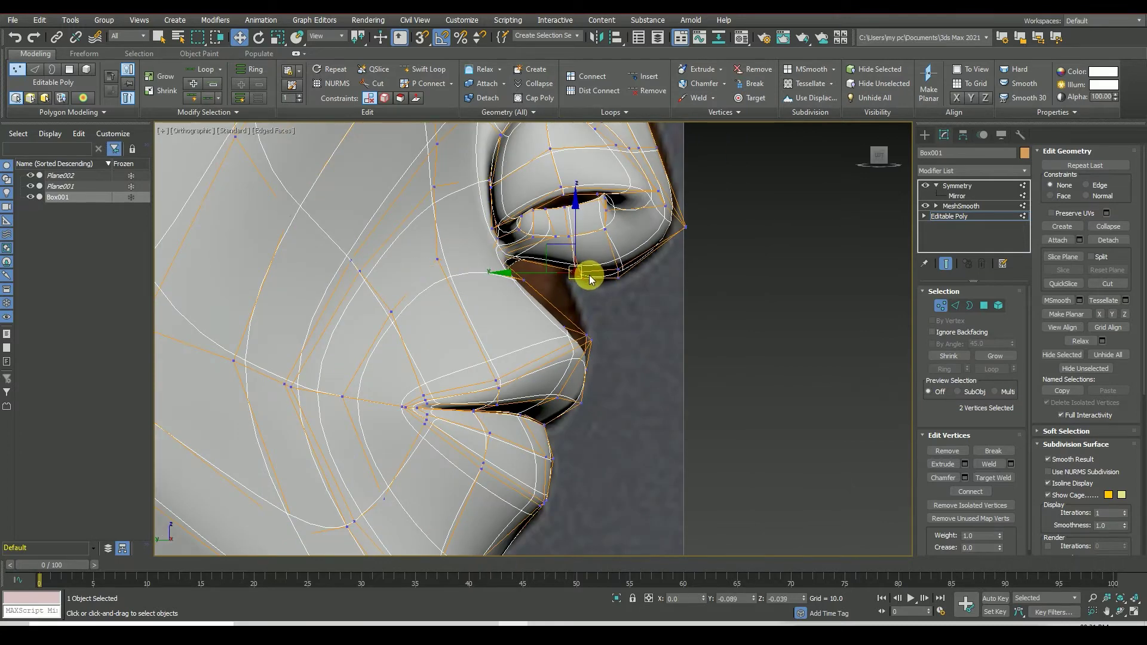
mouse_move(634, 270)
alt+middle_down()
mouse_move(581, 327)
mouse_move(640, 260)
alt+middle_up()
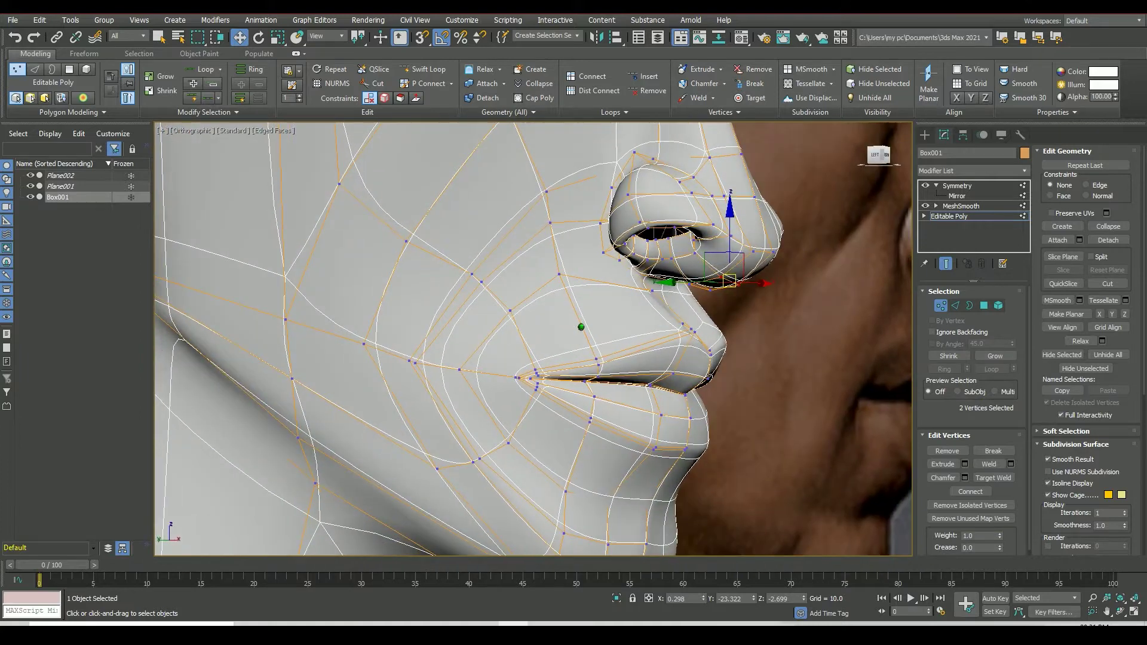
scroll(639, 259, up, 5)
click(640, 263)
scroll(640, 319, down, 3)
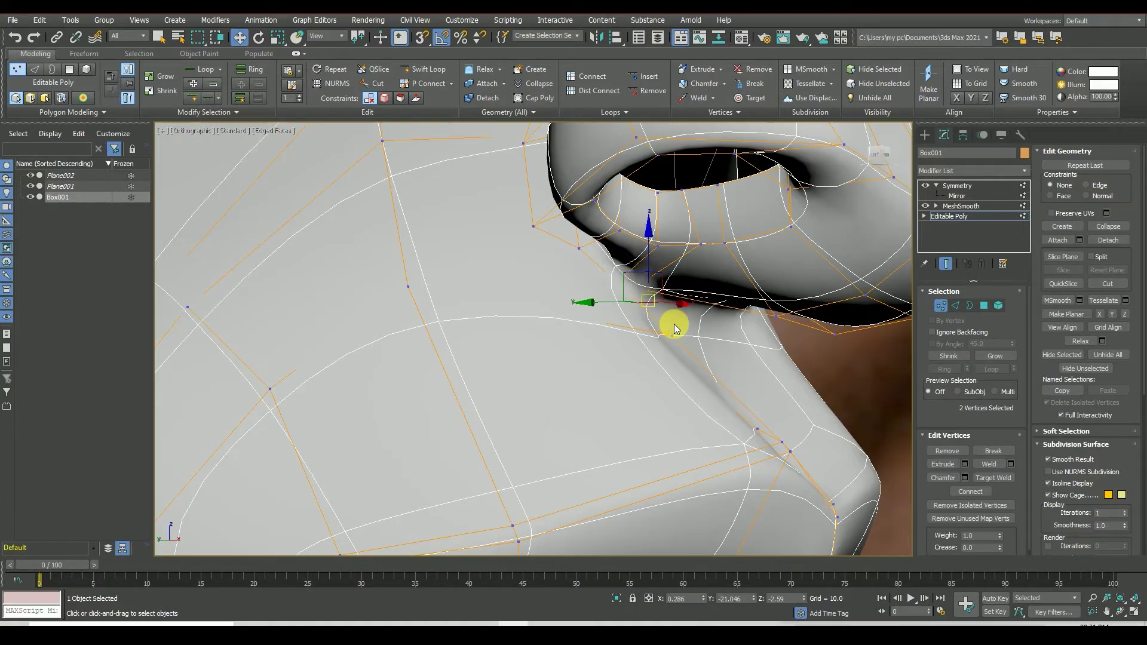
Step: In Left view, pull the lip corners down and back and reshape the area beneath the nose
key(l)
scroll(532, 320, up, 5)
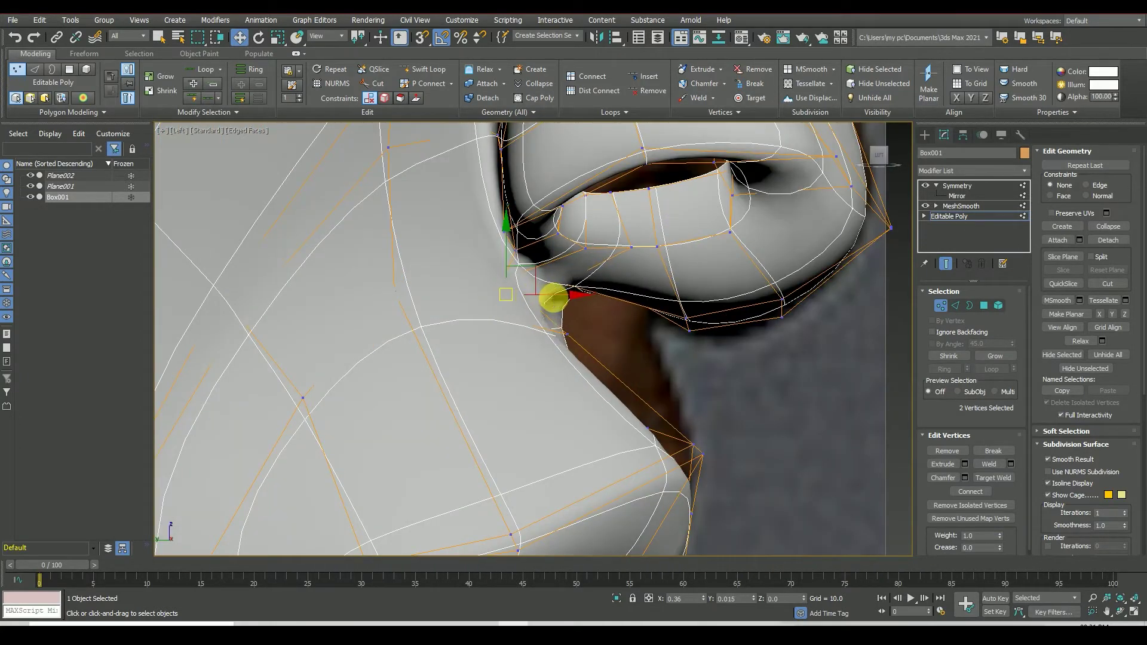
drag(554, 299, 569, 321)
click(633, 258)
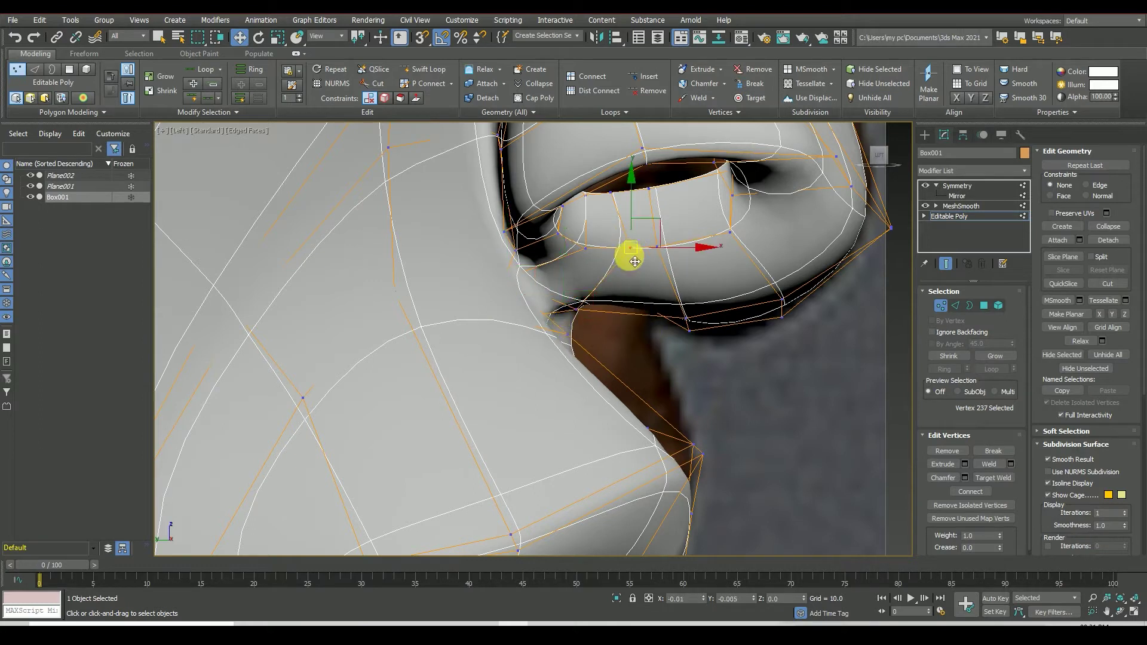
scroll(608, 303, down, 3)
drag(865, 160, 727, 289)
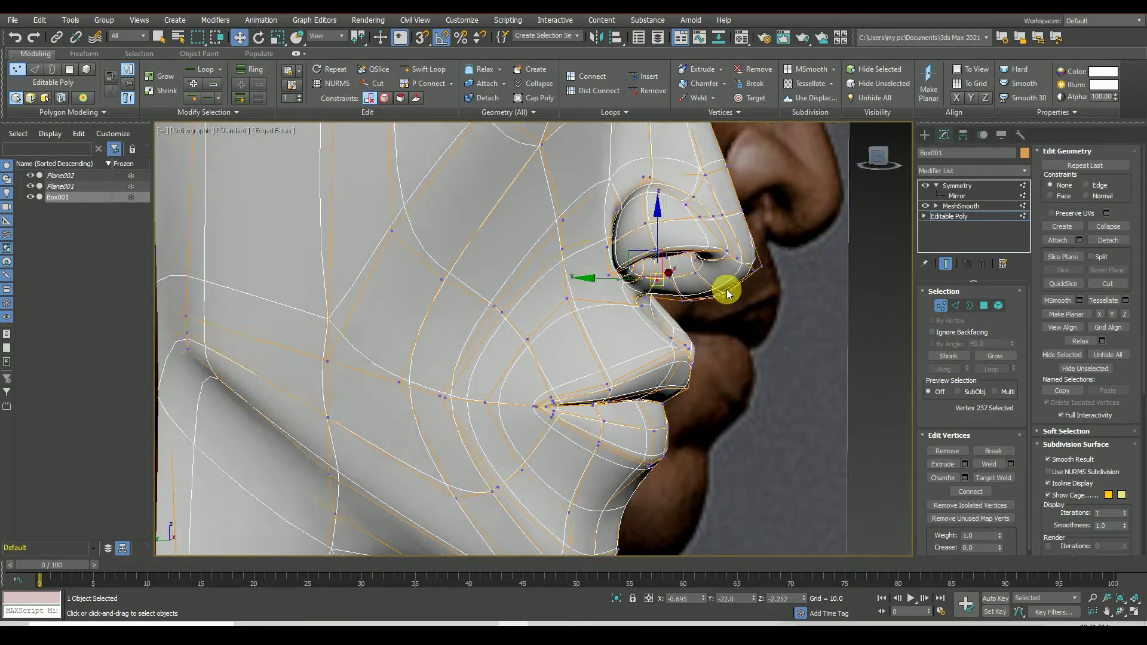
click(609, 327)
drag(619, 338, 651, 341)
Step: Select the lip-tip, nose-tip and nostril-edge vertices for adjustment
scroll(692, 356, up, 3)
click(673, 337)
click(760, 285)
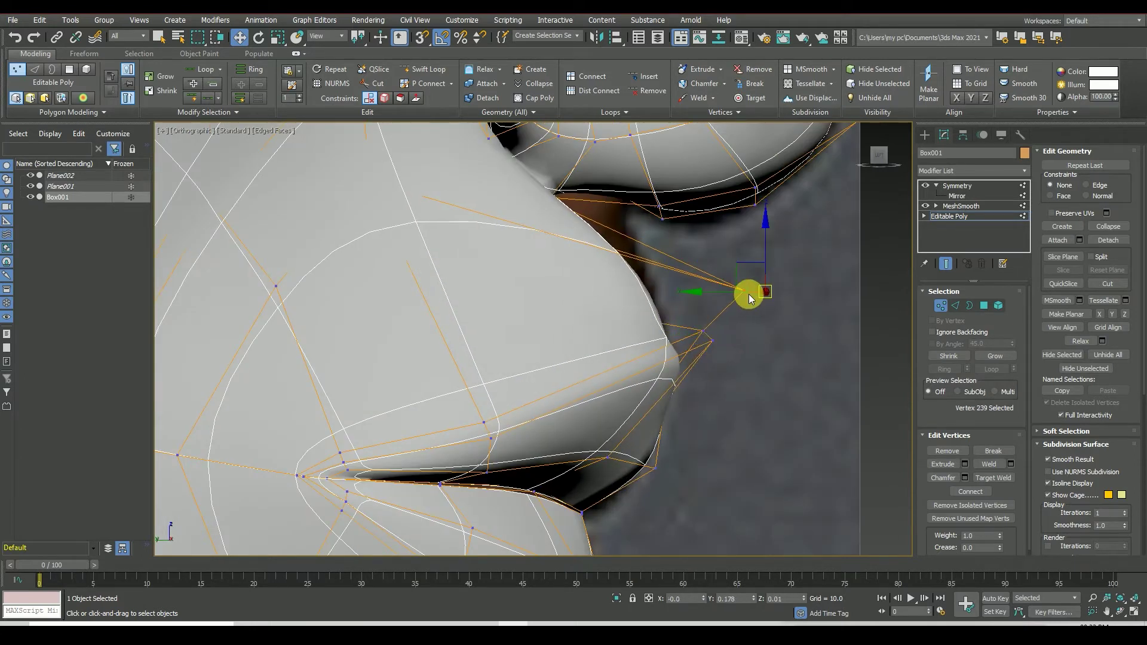
scroll(744, 400, down, 3)
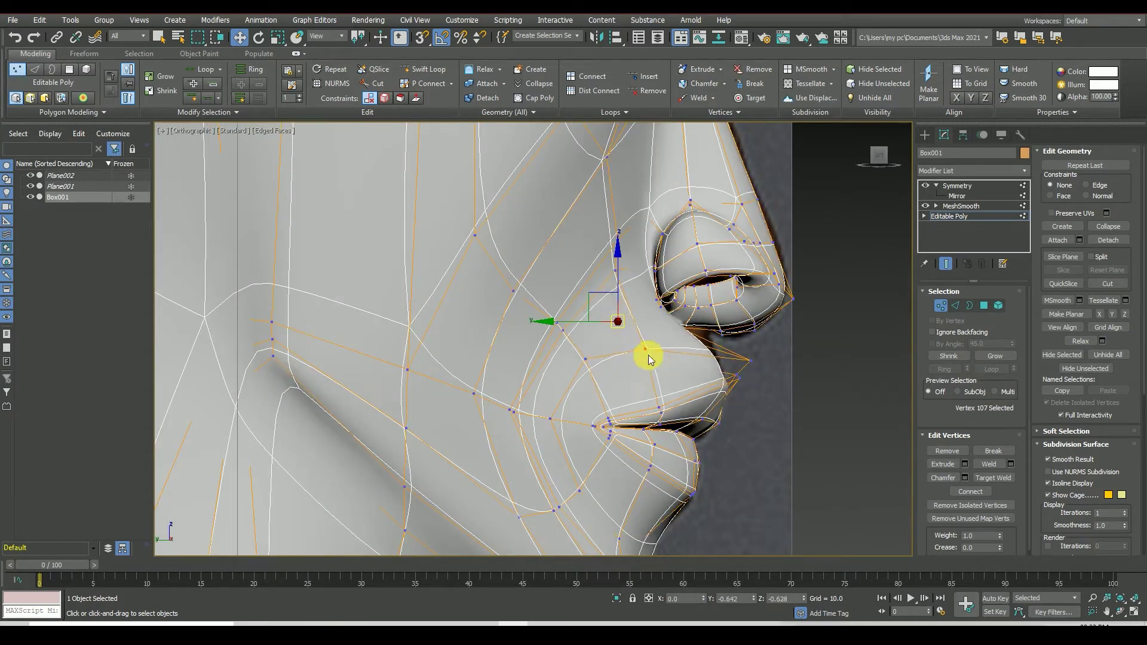
scroll(646, 314, up, 2)
click(662, 301)
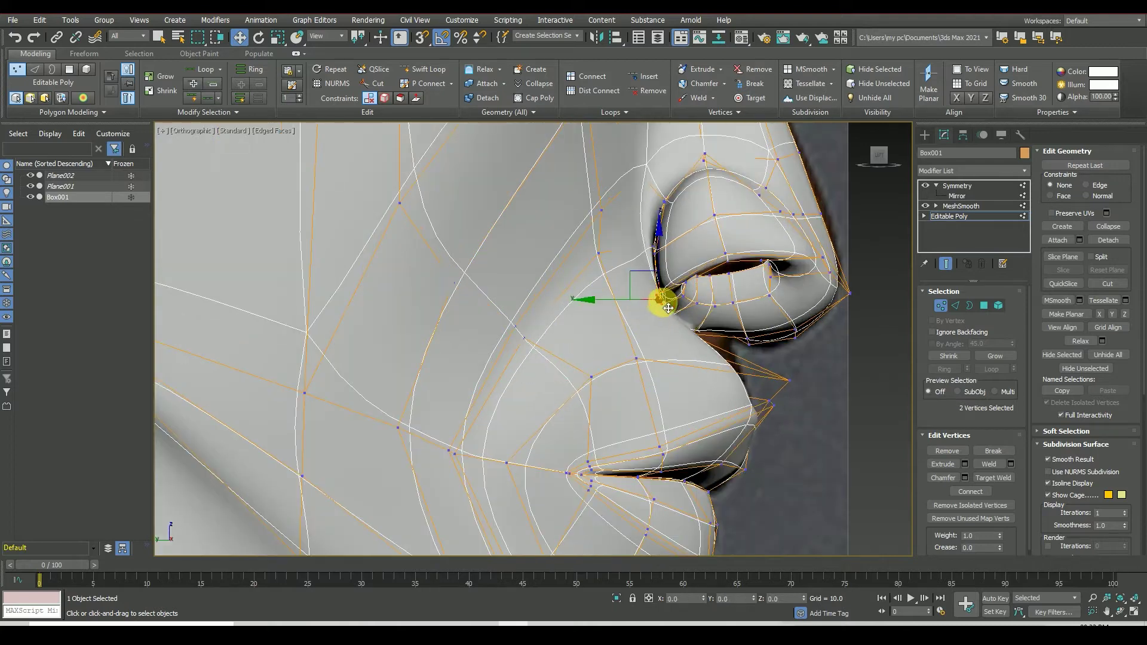
Step: Preview the smoothed, mirrored head from several angles around the face and lips
click(957, 185)
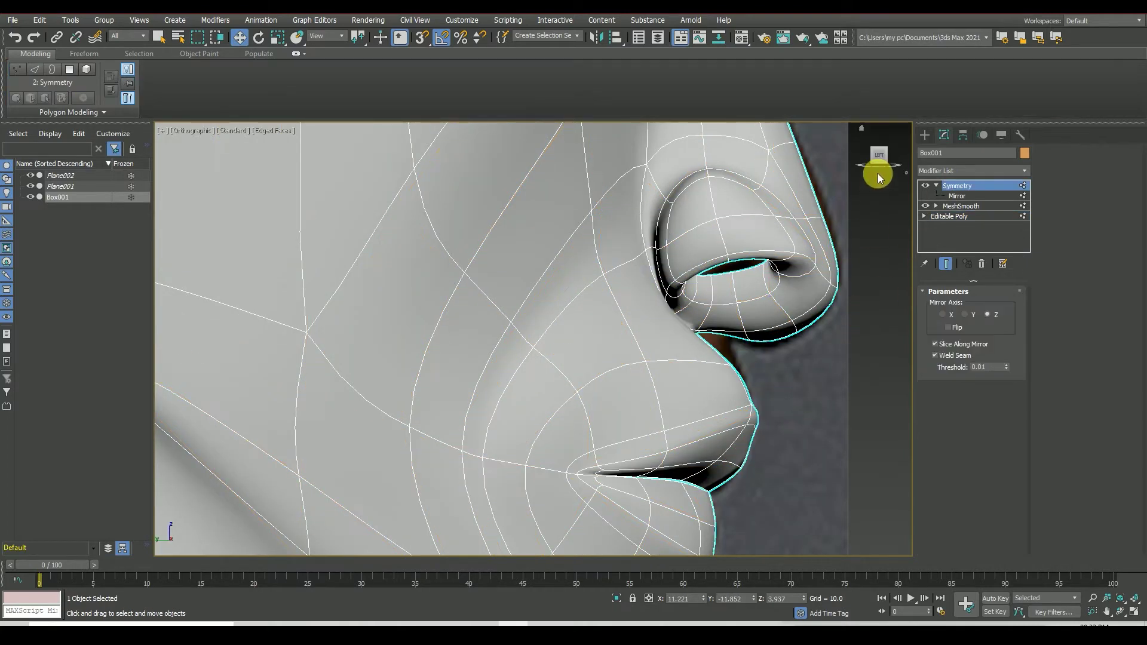
scroll(584, 358, up, 3)
scroll(585, 361, down, 3)
scroll(585, 362, up, 3)
alt+middle_drag(585, 361, 585, 361)
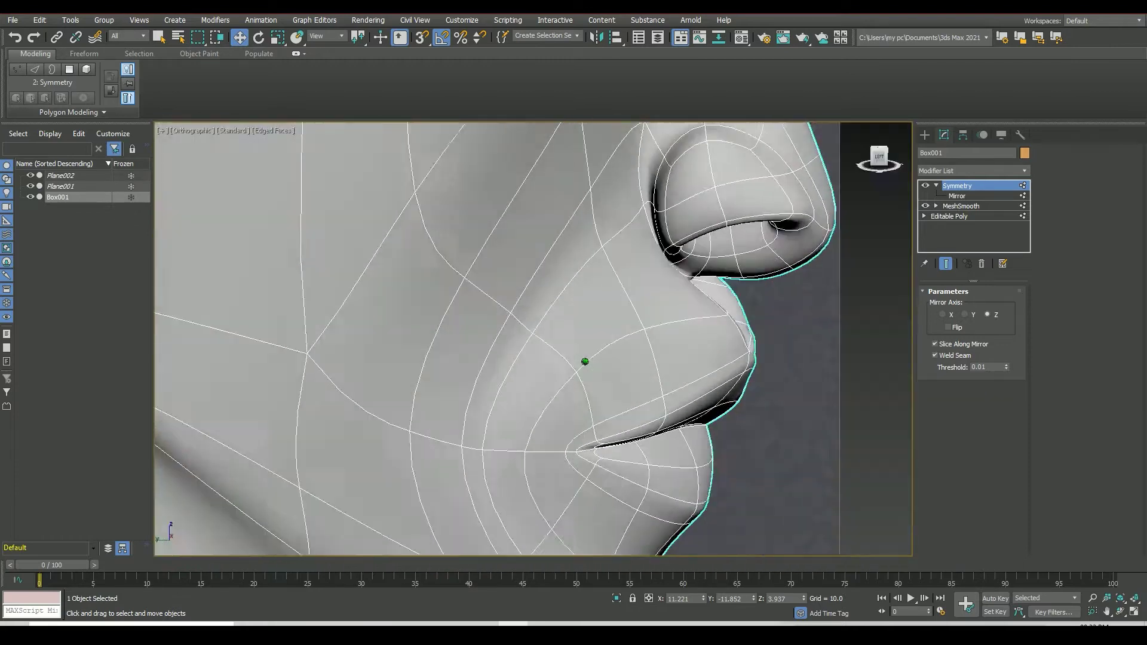
scroll(585, 361, up, 2)
scroll(862, 201, down, 4)
alt+middle_drag(725, 238, 878, 225)
alt+middle_drag(672, 290, 776, 269)
Step: Return to vertex editing and select another vertex beside the nostril
click(949, 215)
key(1)
scroll(804, 306, up, 3)
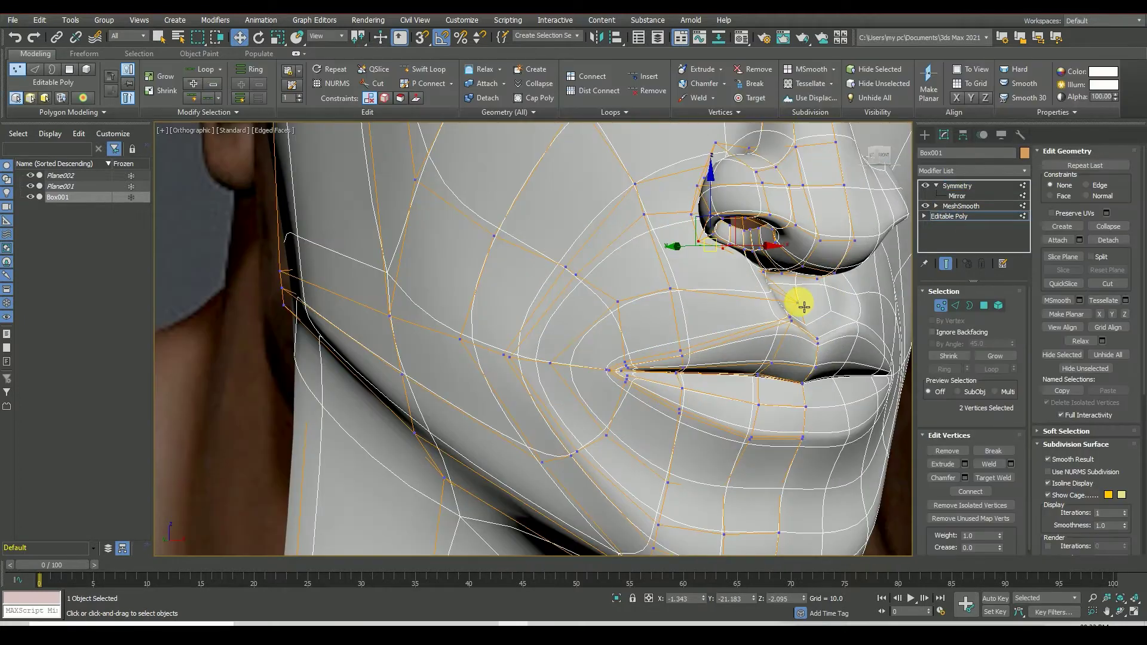
click(774, 301)
scroll(785, 293, down, 2)
alt+middle_drag(786, 293, 553, 281)
Step: In Left view, move the lip corners, push the lip outward, and pull the upper lip down and forward
click(868, 157)
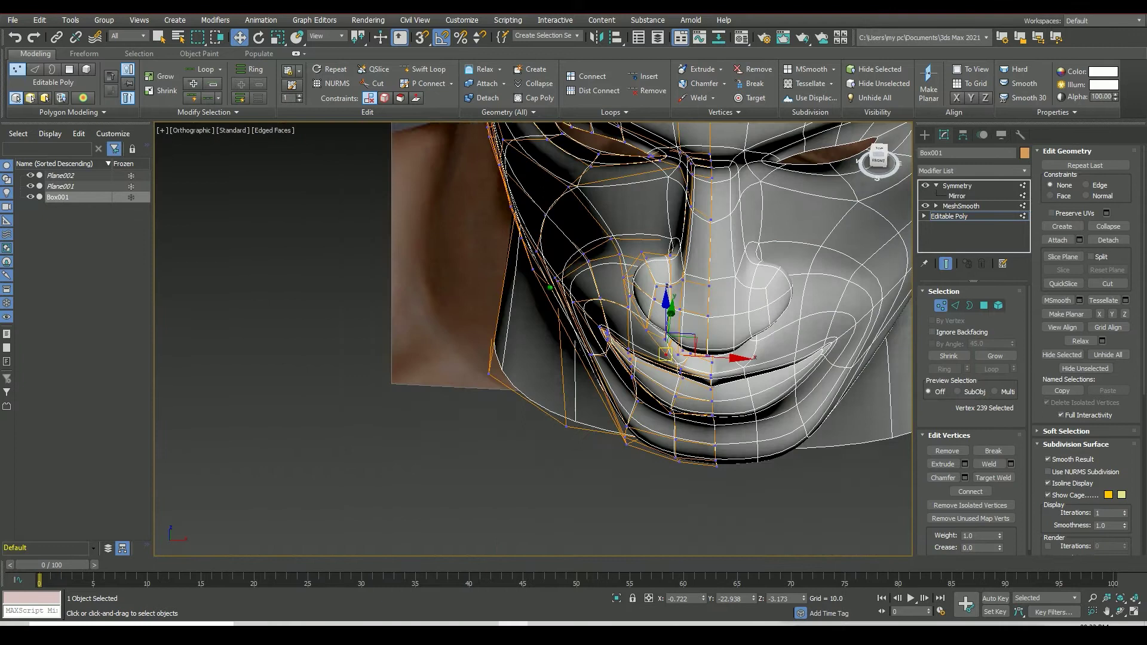
scroll(637, 332, up, 3)
click(655, 316)
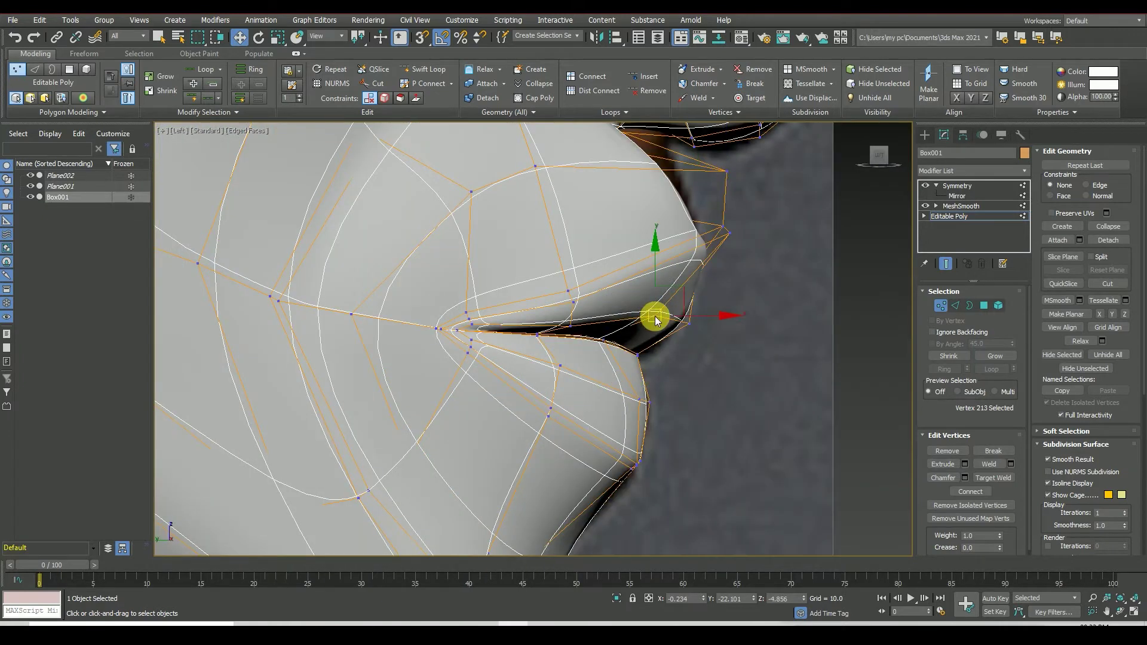
drag(696, 317, 680, 332)
drag(574, 331, 677, 345)
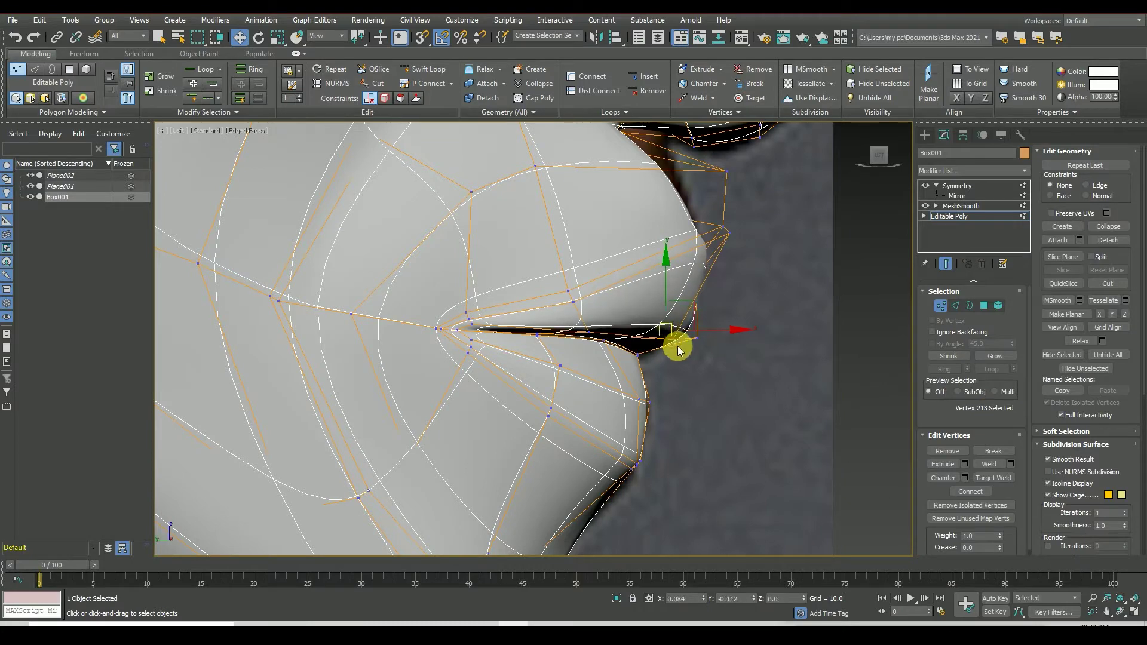
alt+middle_drag(853, 177, 577, 244)
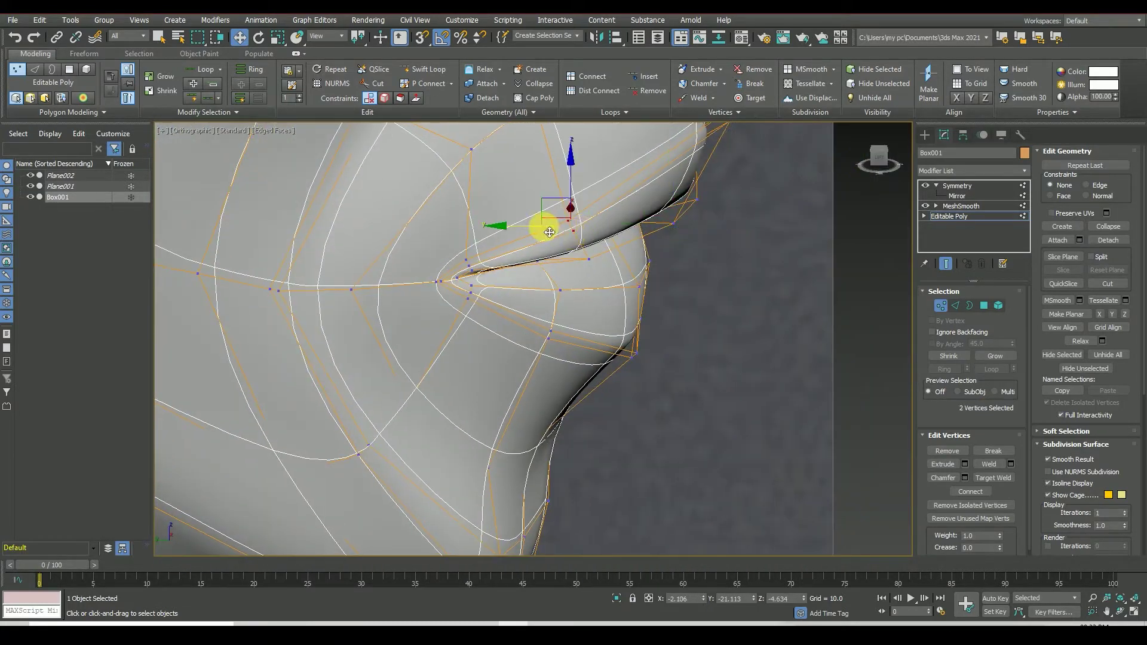
drag(550, 232, 598, 251)
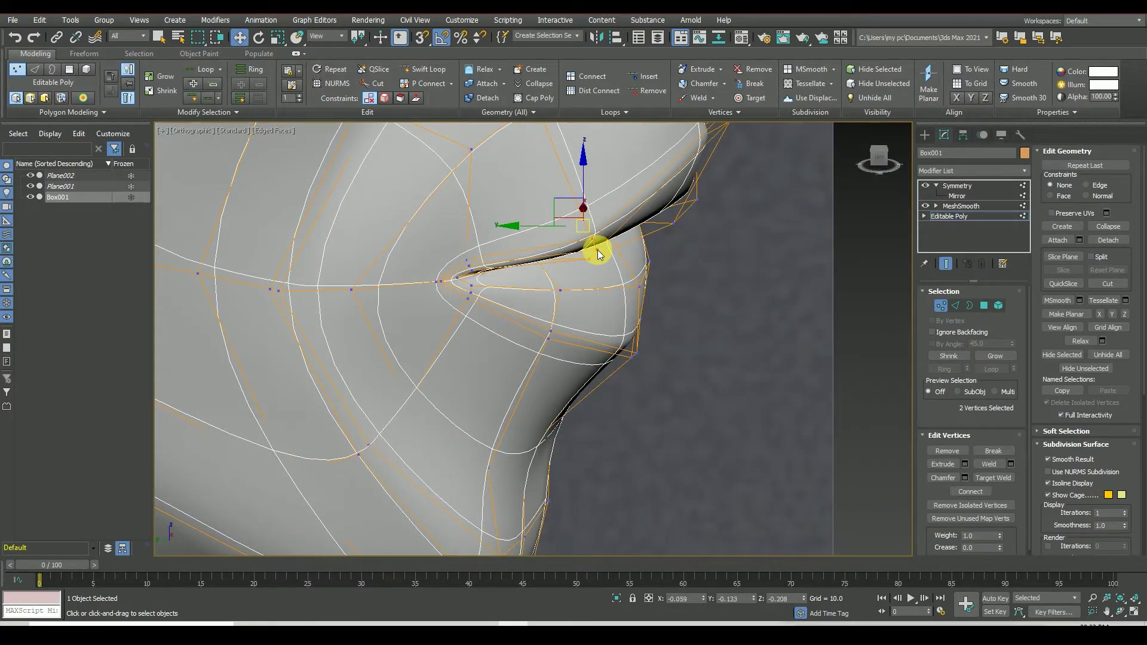
click(472, 263)
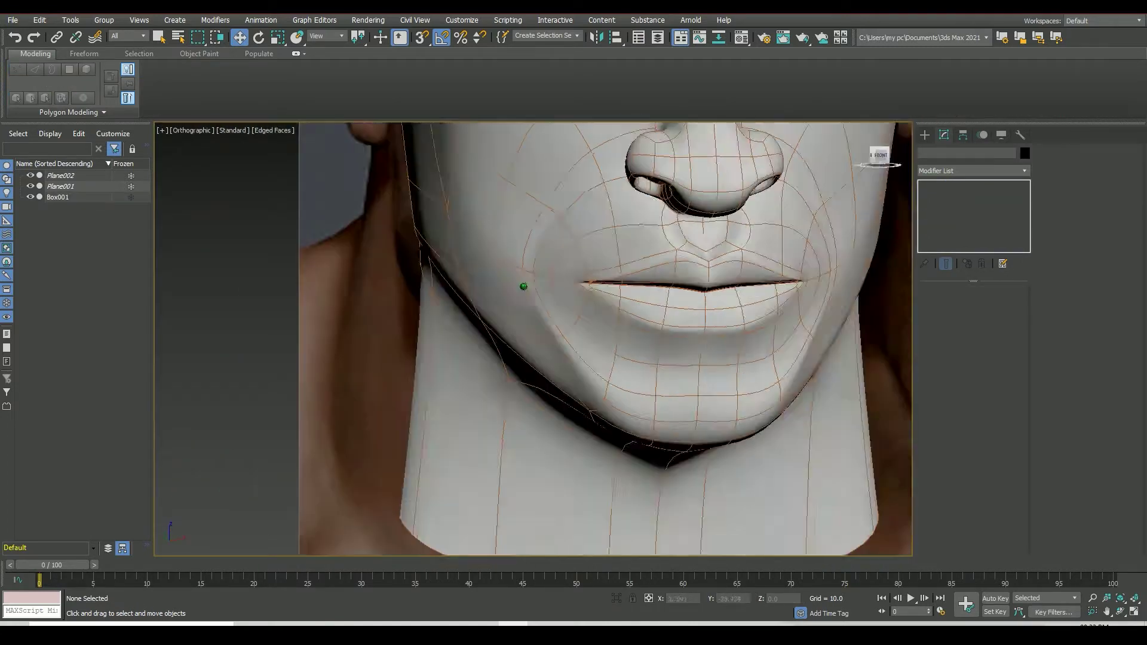
Step: On the low-poly half, move the nose-side vertex forward in Left view, then preview the smoothed head
mouse_move(524, 286)
alt+middle_down()
mouse_move(533, 339)
mouse_move(886, 165)
alt+middle_up()
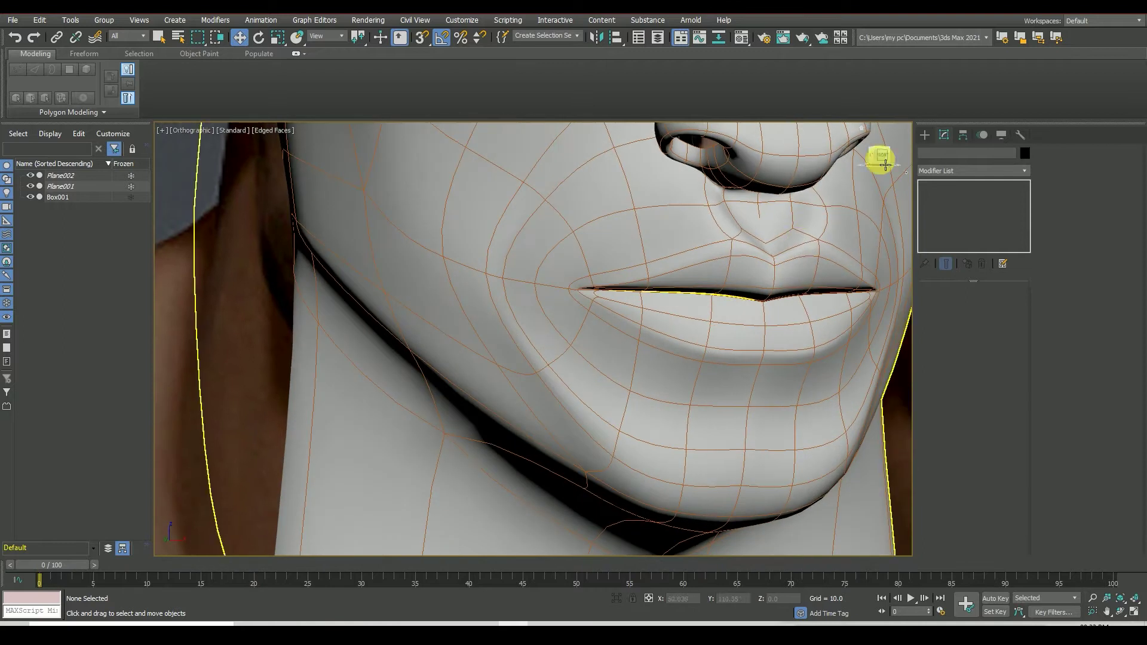
click(808, 248)
key(1)
scroll(730, 227, up, 5)
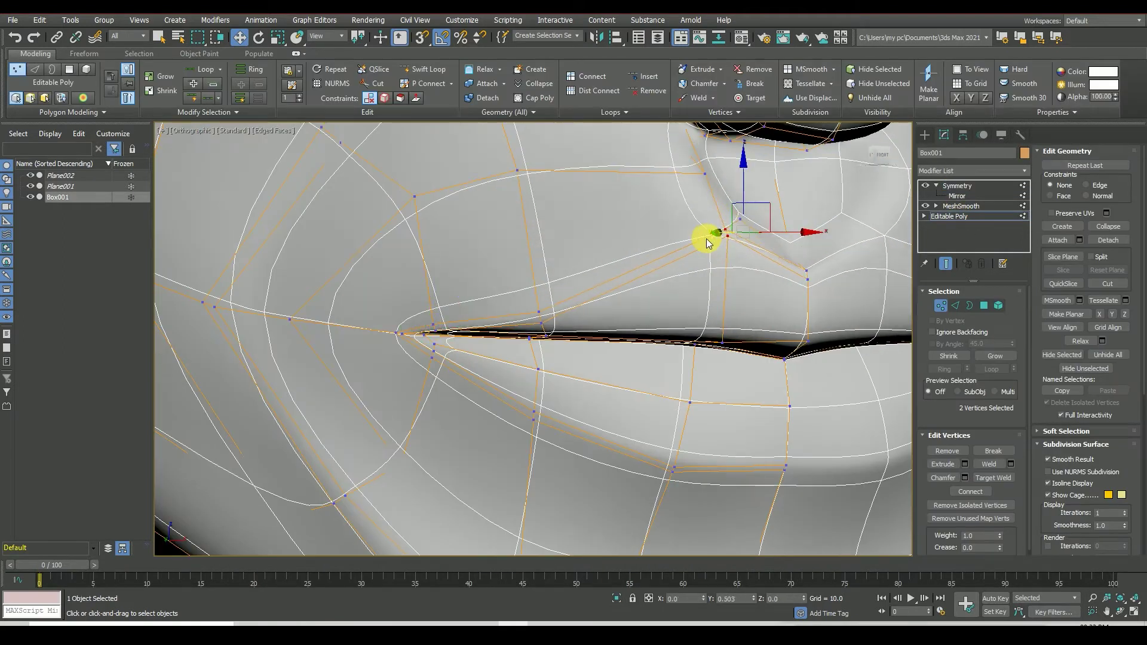
scroll(733, 227, down, 3)
click(945, 263)
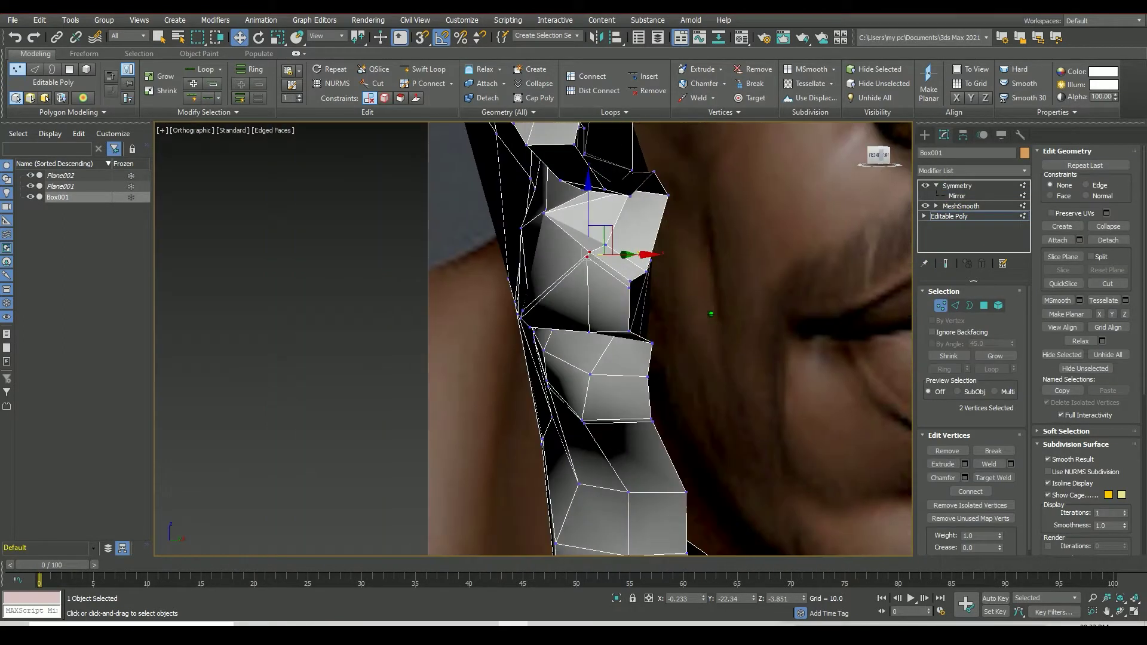
click(633, 258)
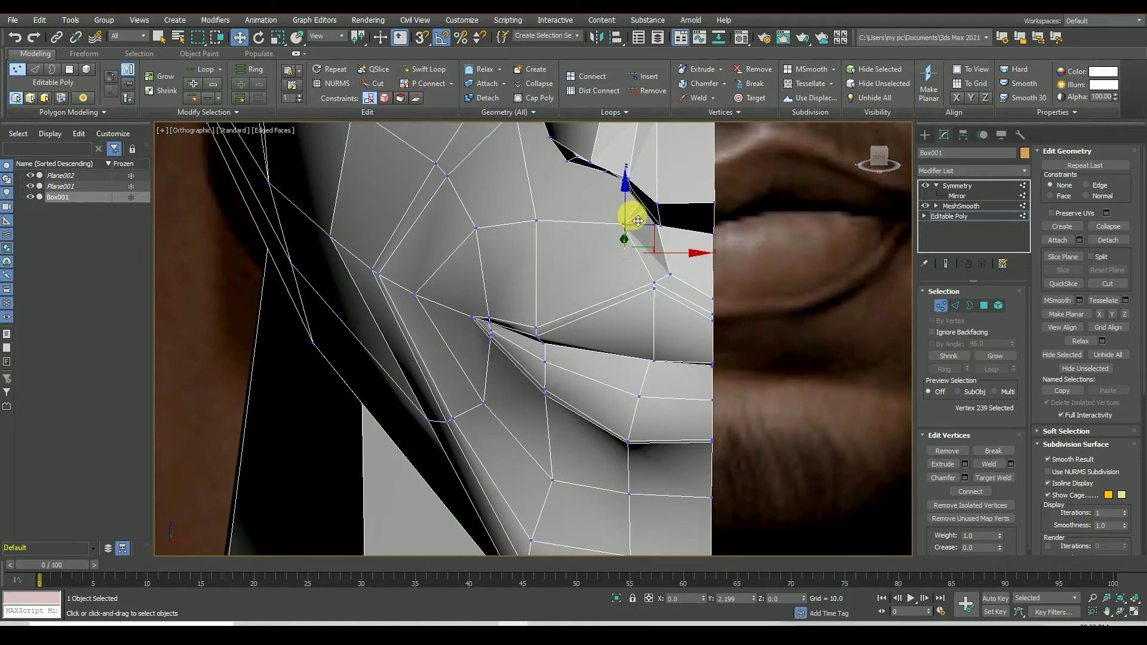
key(l)
scroll(831, 206, up, 3)
drag(730, 230, 758, 228)
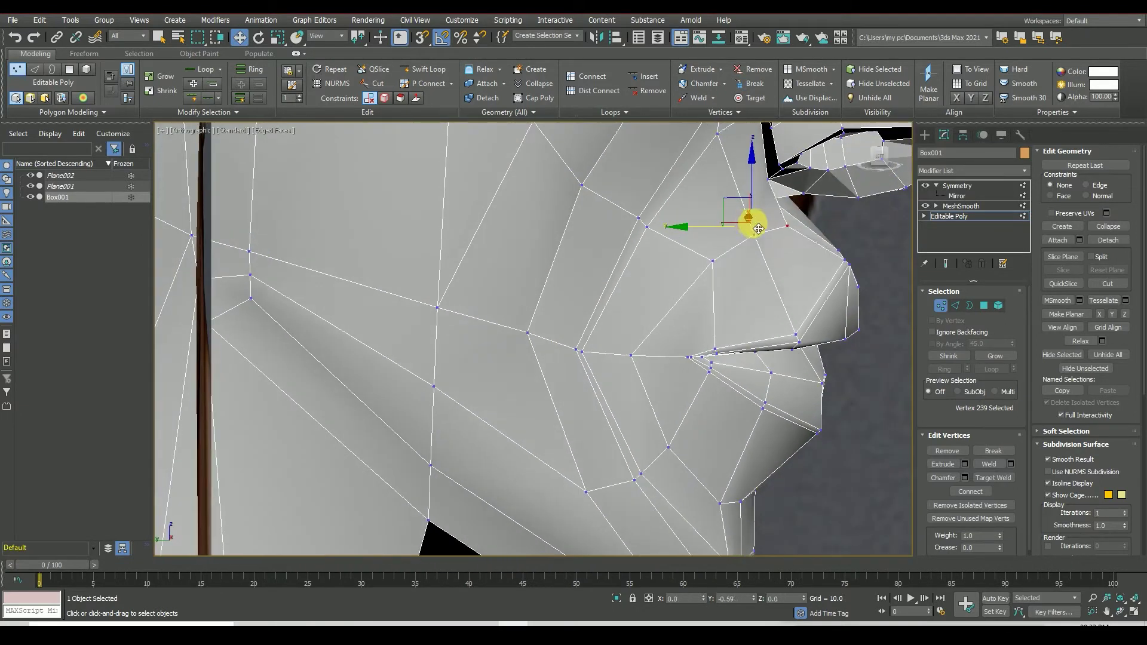
click(955, 192)
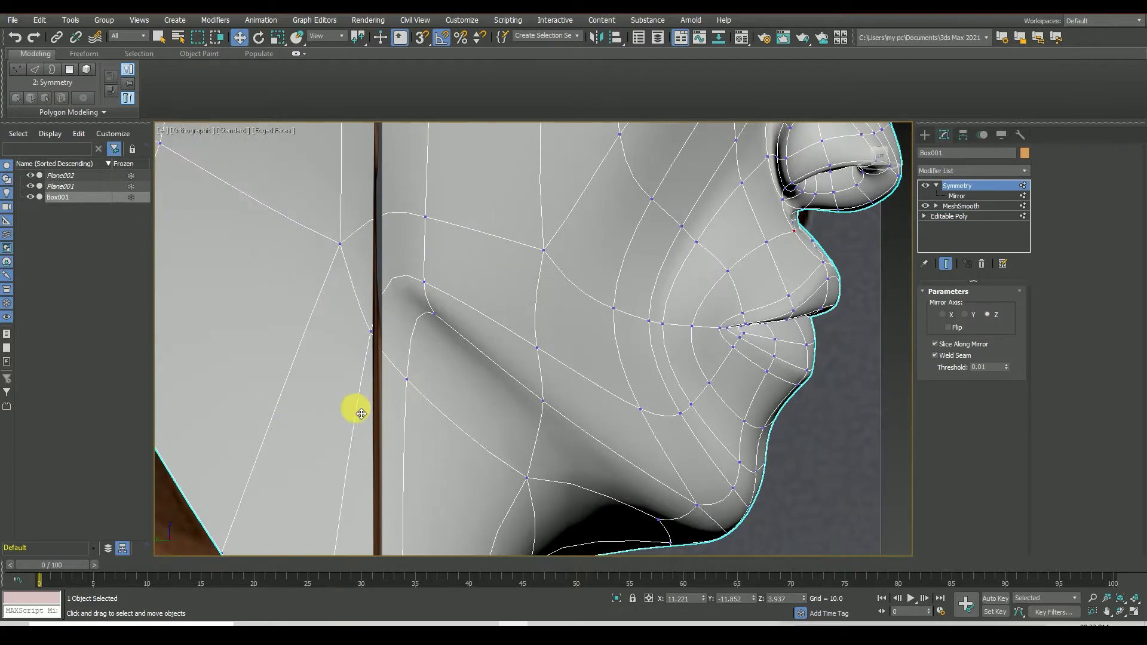
Step: Lower the head material's opacity to 0 to reveal the profile reference
click(740, 38)
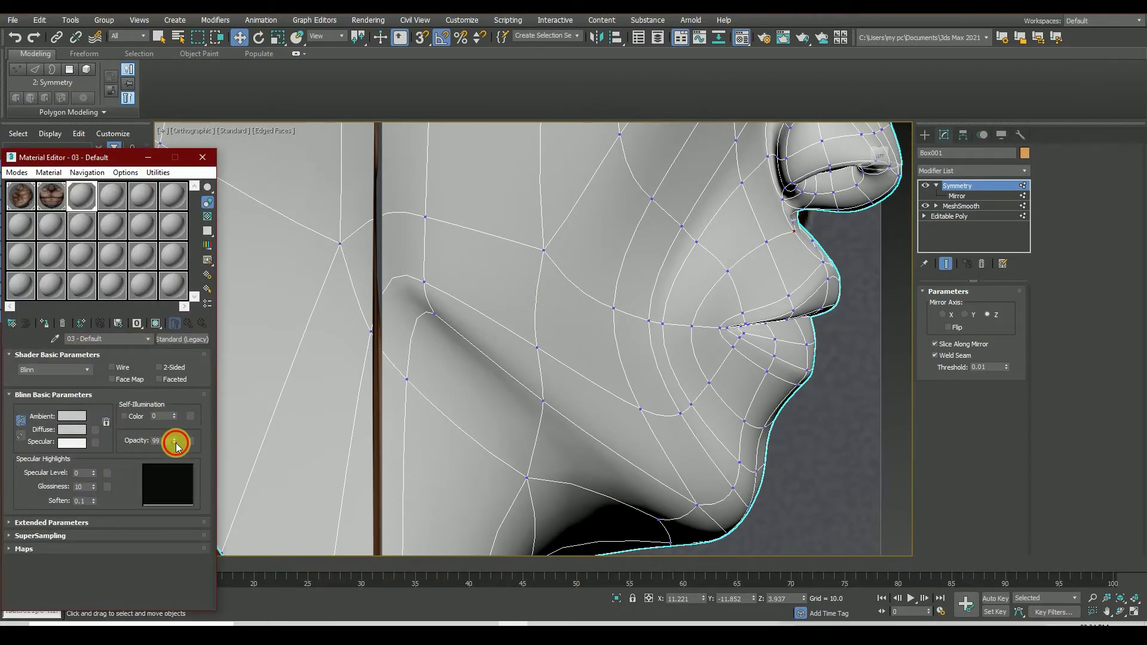
drag(176, 445, 176, 508)
click(882, 153)
scroll(809, 225, up, 3)
scroll(780, 265, up, 3)
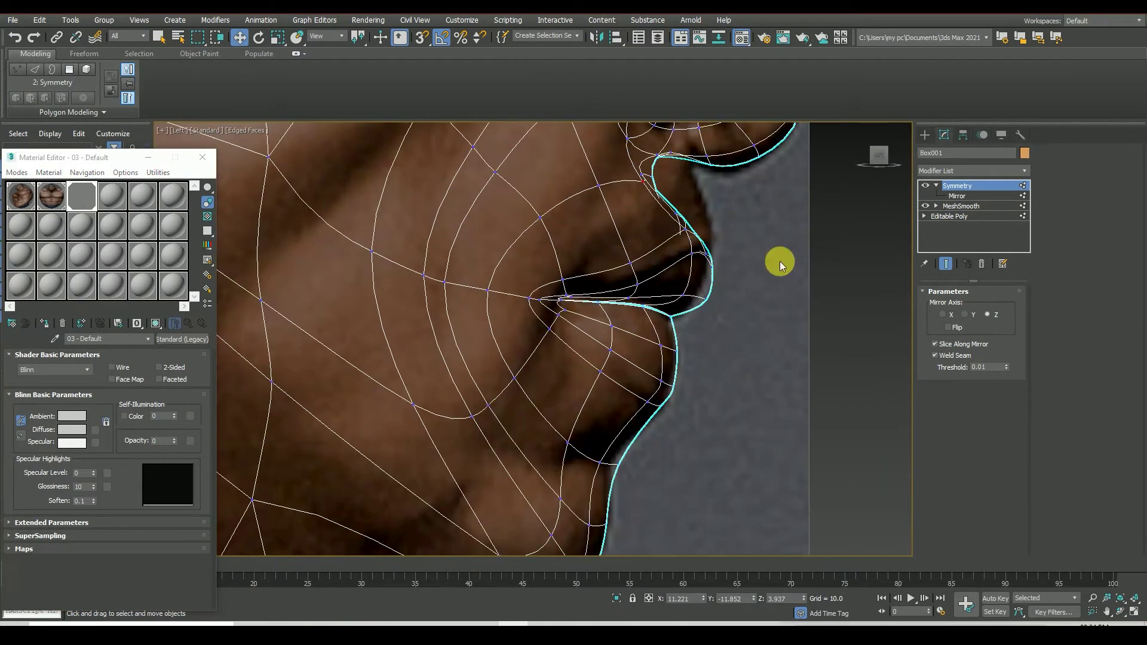
Step: On Editable Poly with Show End Result, move the lower-lip vertex onto the reference profile
click(980, 216)
click(946, 264)
mouse_move(735, 312)
mouse_down()
mouse_move(671, 278)
mouse_move(708, 267)
mouse_move(686, 267)
mouse_up()
click(711, 293)
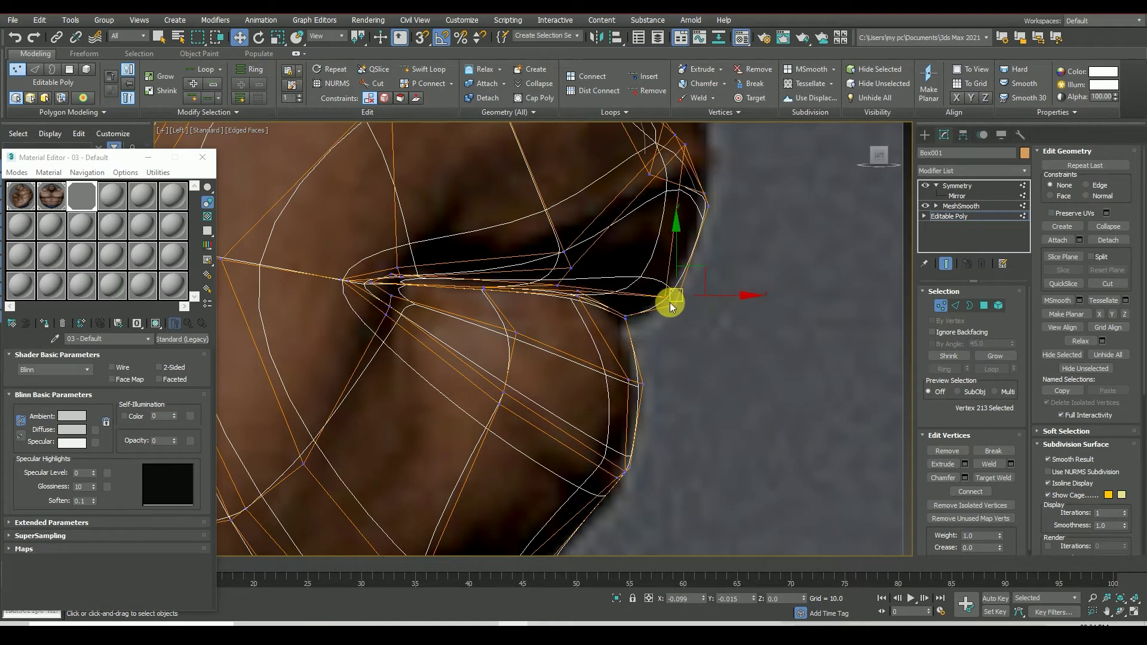
scroll(561, 279, down, 3)
scroll(609, 351, up, 3)
drag(628, 294, 629, 317)
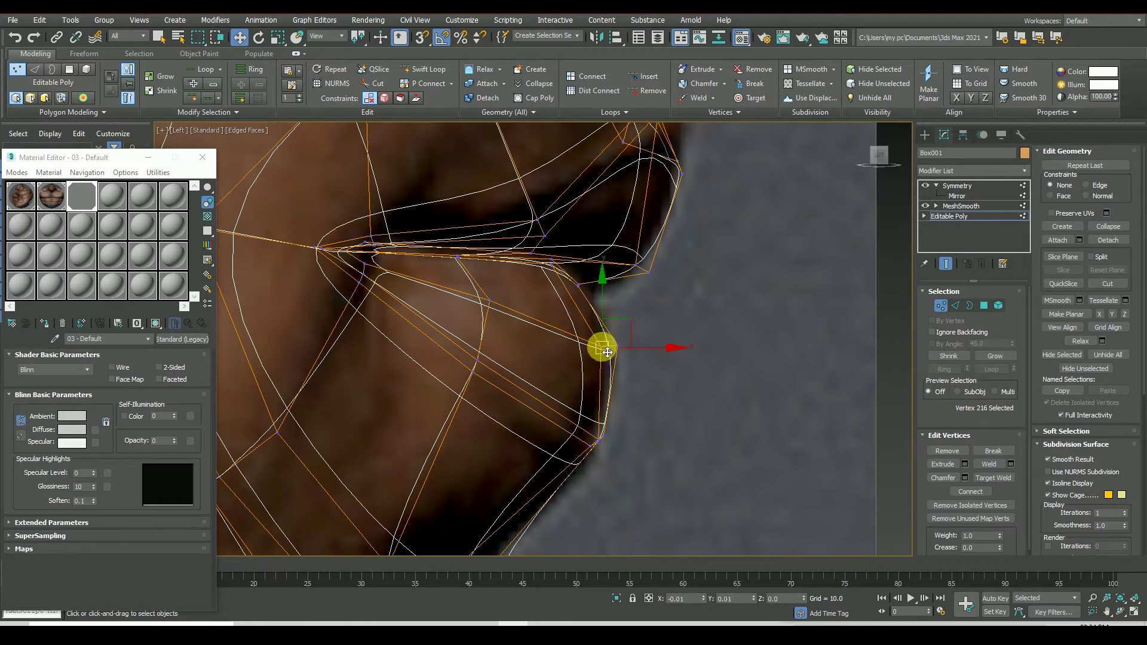
Step: Adjust the next upper-lip vertex and restore the material opacity to 100
click(489, 300)
scroll(696, 297, down, 2)
scroll(697, 297, down, 2)
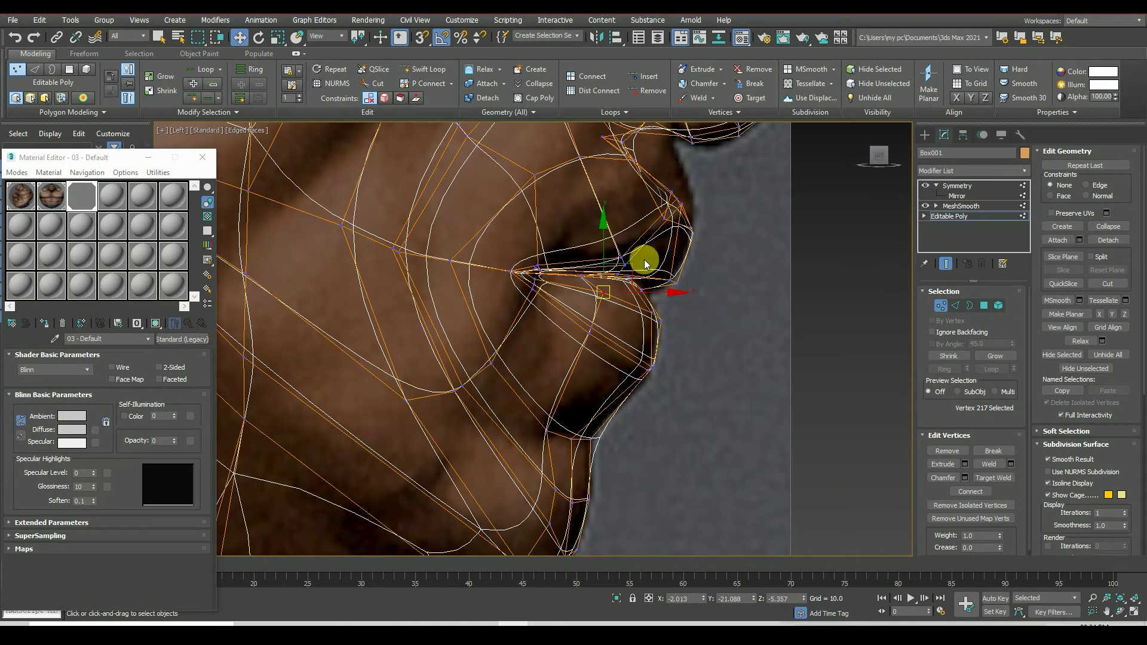
scroll(636, 261, up, 2)
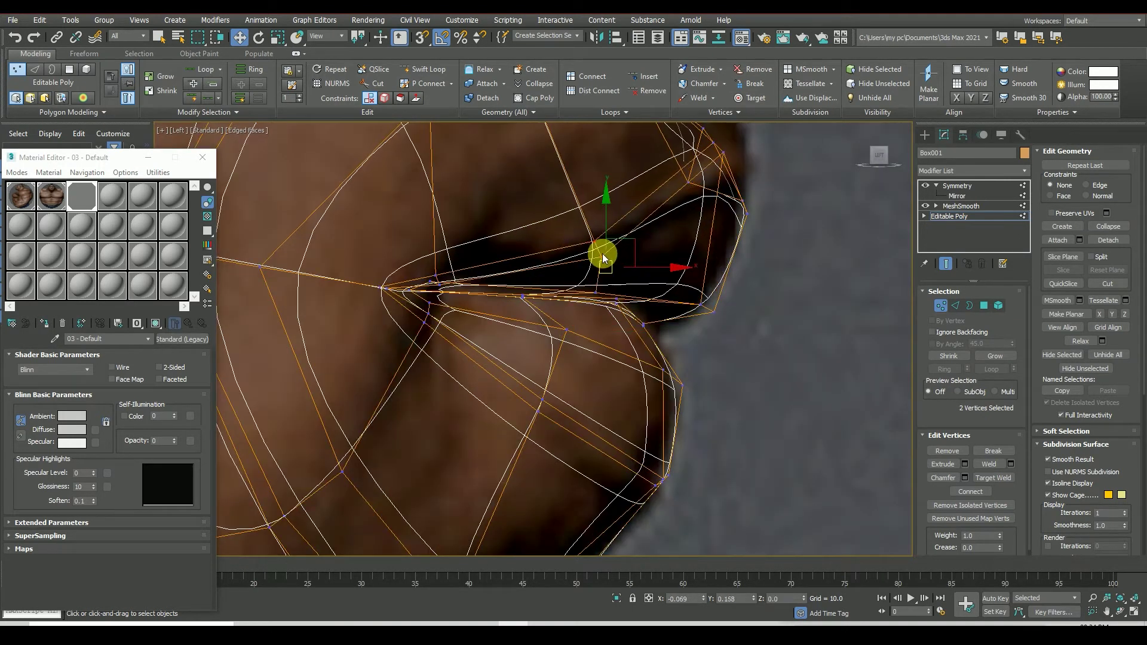
scroll(707, 223, down, 4)
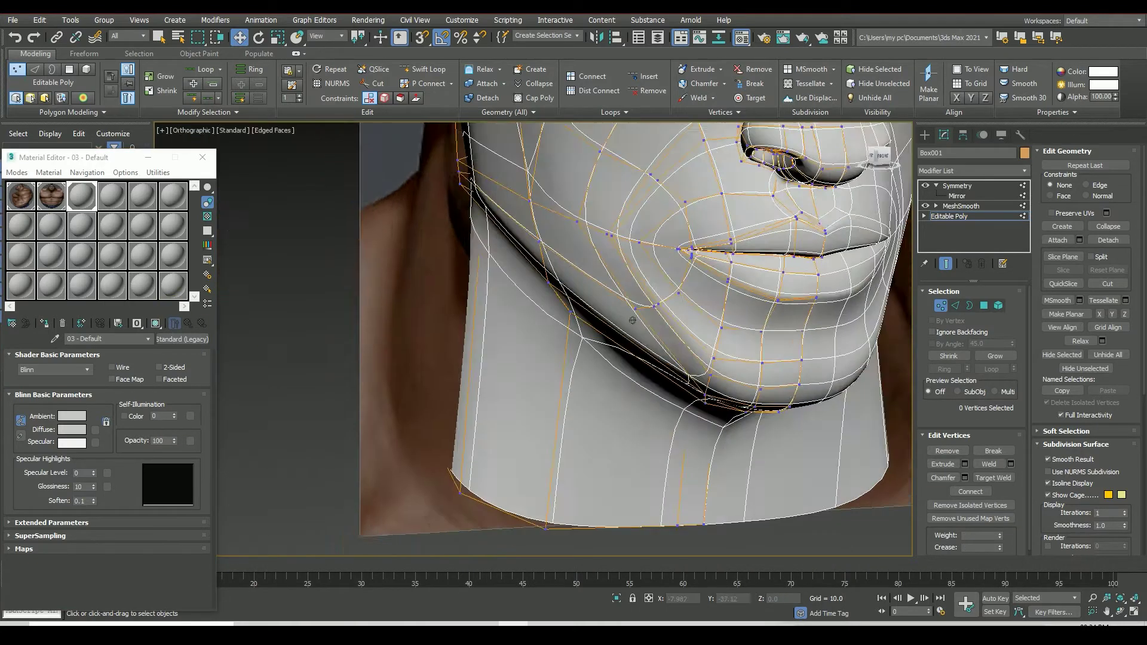
alt+middle_drag(845, 158, 763, 389)
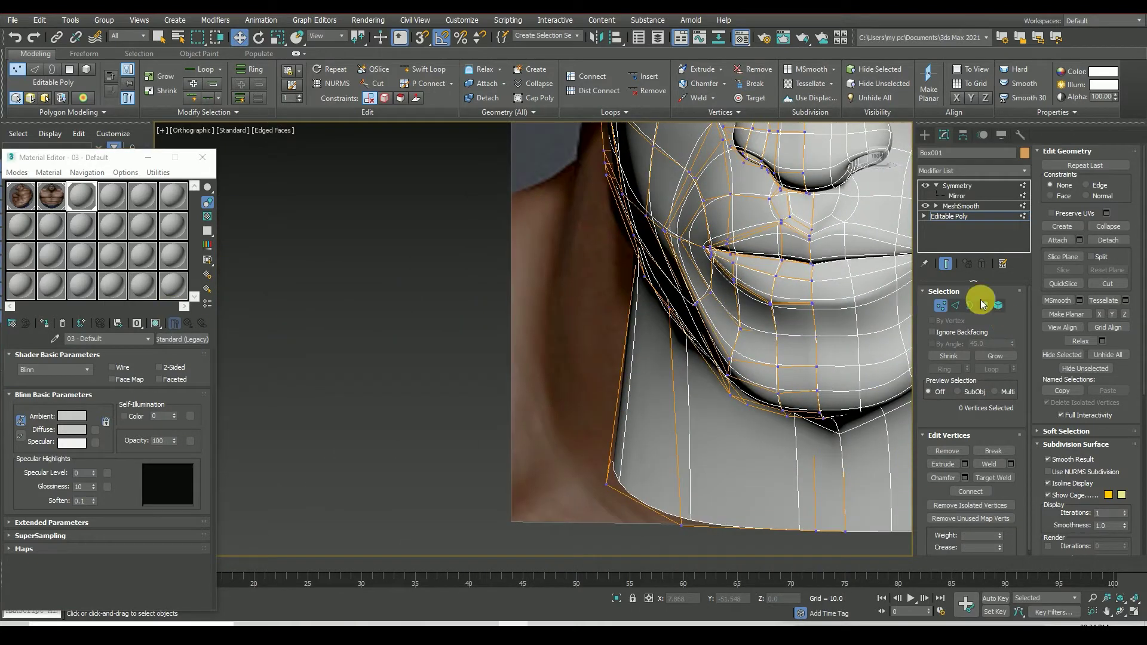
Step: With smoothing hidden, pull a mouth-corner vertex toward the side reference
click(946, 264)
scroll(868, 159, up, 2)
scroll(664, 279, down, 5)
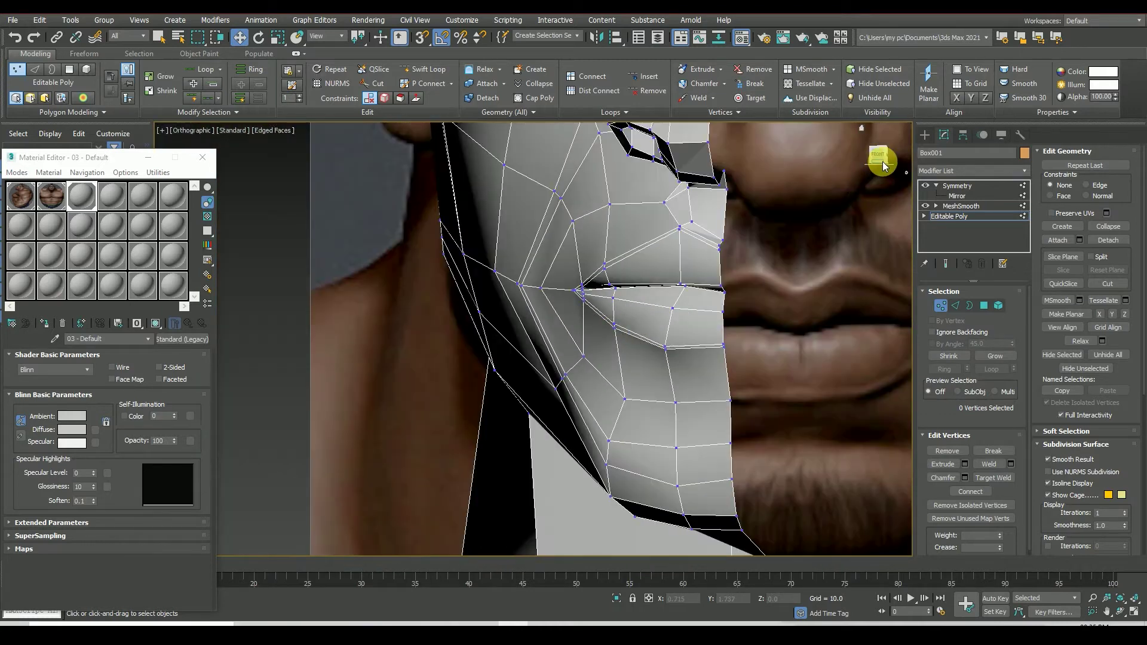
scroll(671, 289, up, 3)
scroll(671, 289, up, 3)
scroll(735, 191, down, 3)
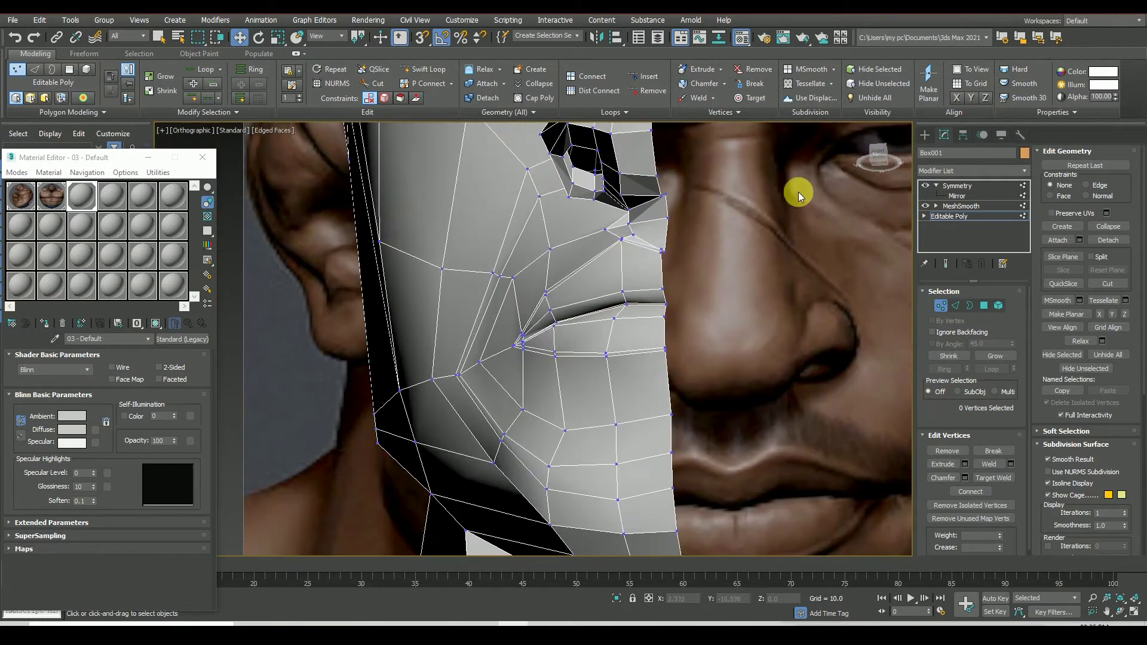
alt+middle_drag(799, 187, 880, 148)
scroll(568, 544, up, 3)
scroll(569, 543, down, 3)
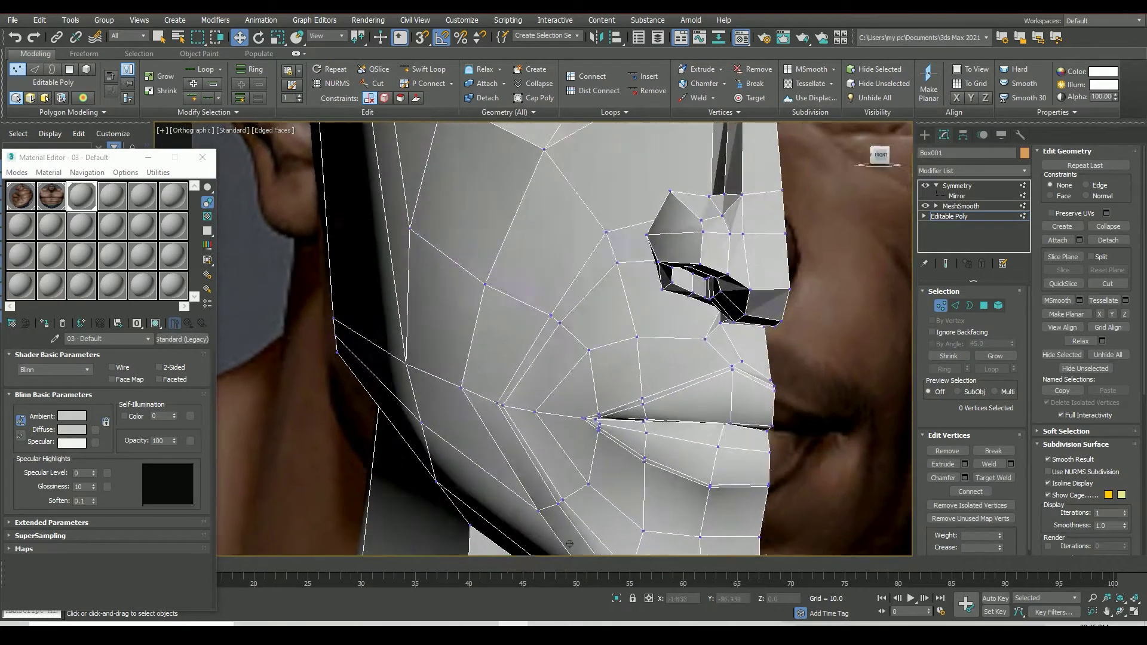
scroll(569, 544, up, 2)
scroll(569, 544, up, 2)
alt+middle_drag(568, 544, 860, 285)
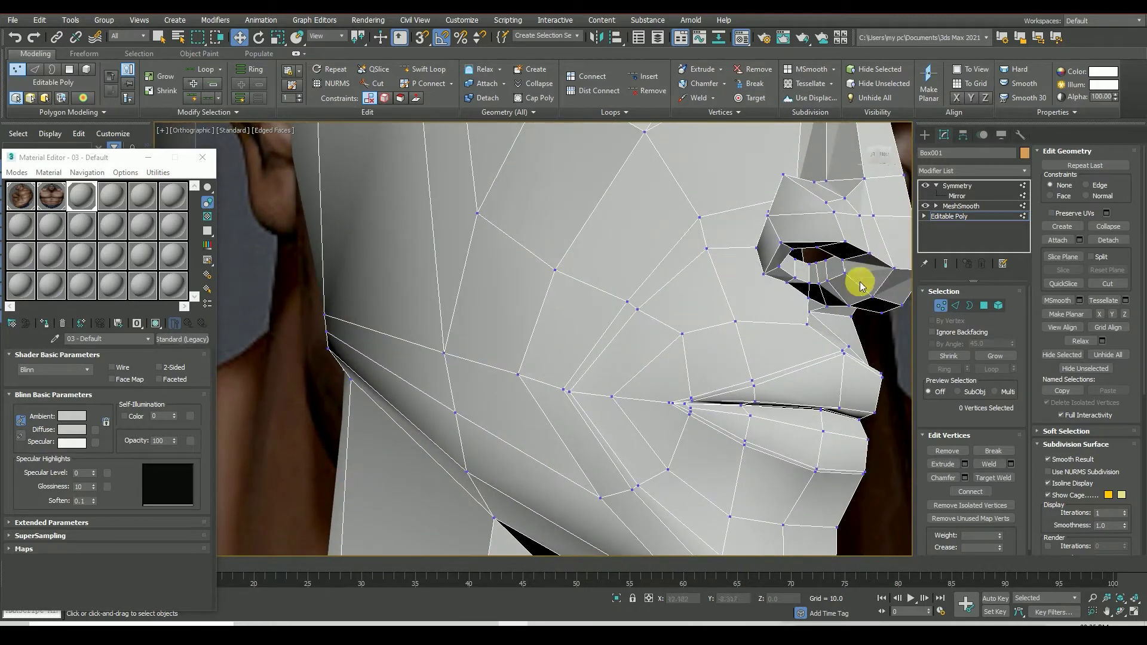
key(l)
scroll(791, 313, up, 3)
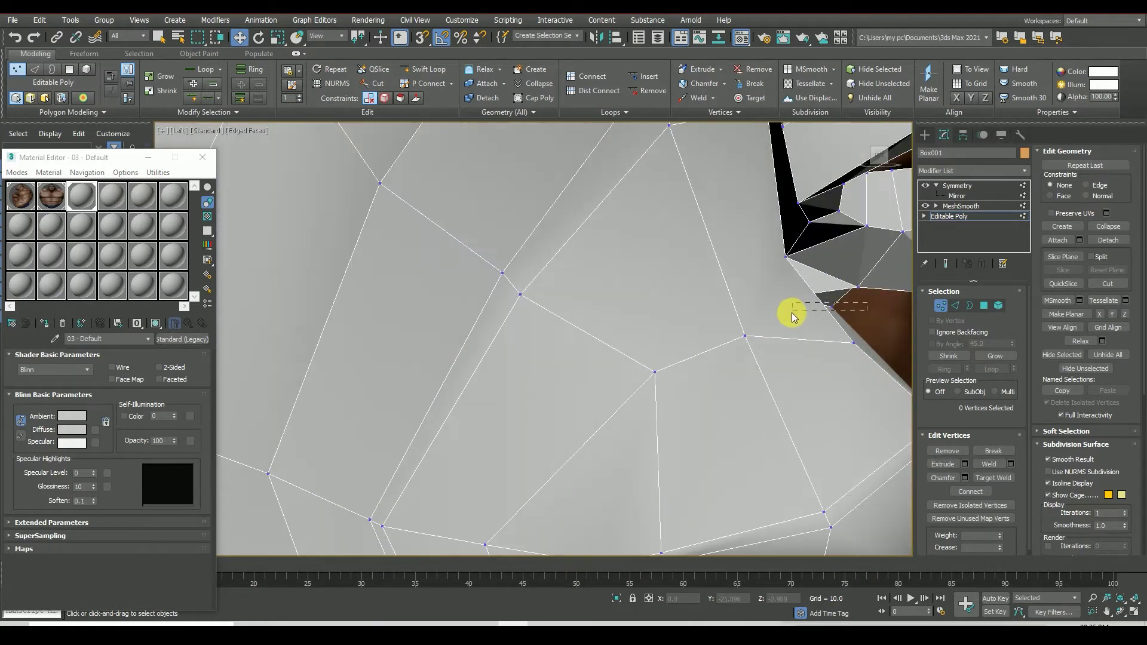
scroll(709, 352, down, 2)
drag(772, 342, 826, 341)
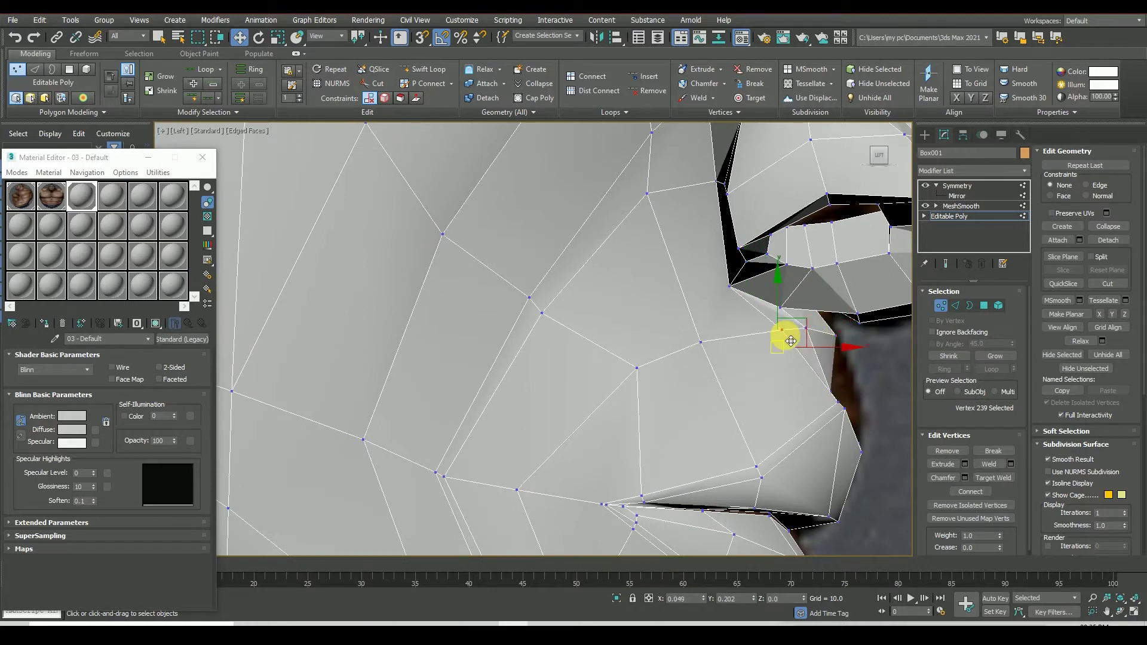
Step: Check the mirrored, smoothed face, then return to the base poly mesh
scroll(791, 341, down, 2)
drag(878, 169, 712, 328)
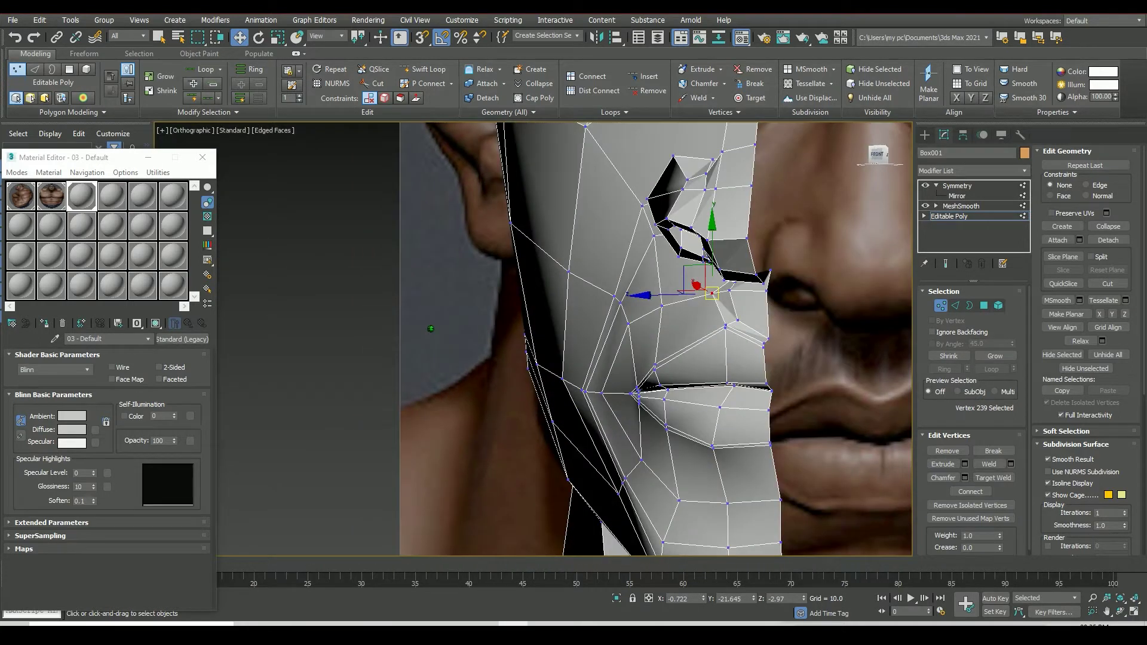
scroll(711, 328, up, 5)
click(982, 188)
scroll(686, 376, down, 3)
scroll(686, 377, down, 2)
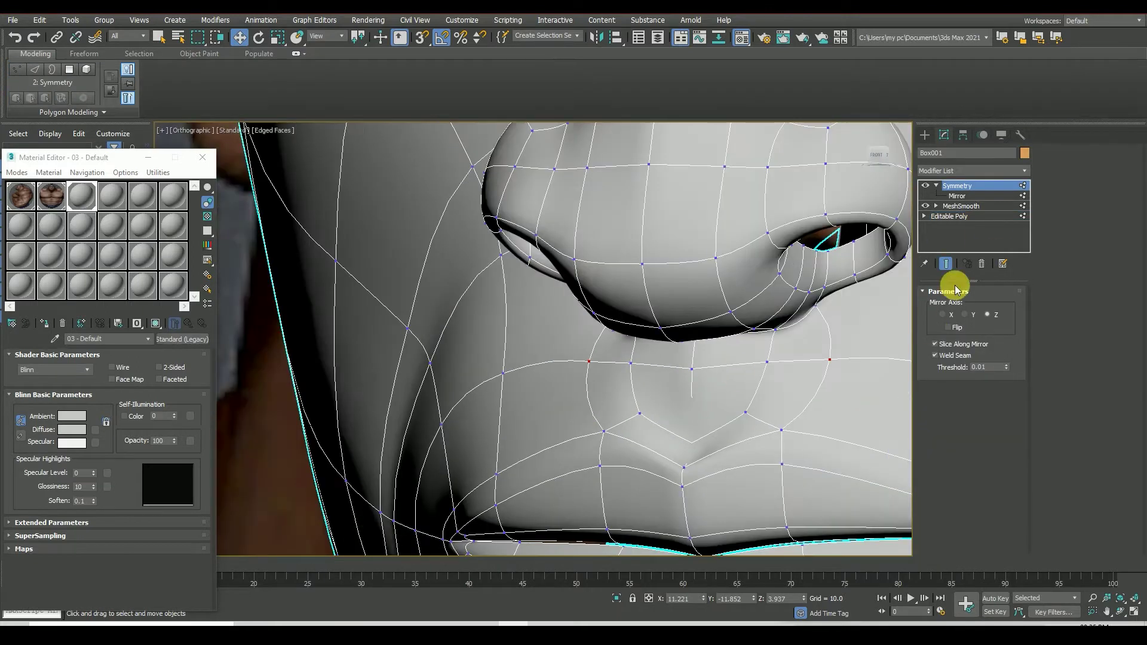
click(962, 215)
Step: Select the two mouth-corner vertices and move them outward
key(z)
click(709, 357)
ctrl+click(609, 349)
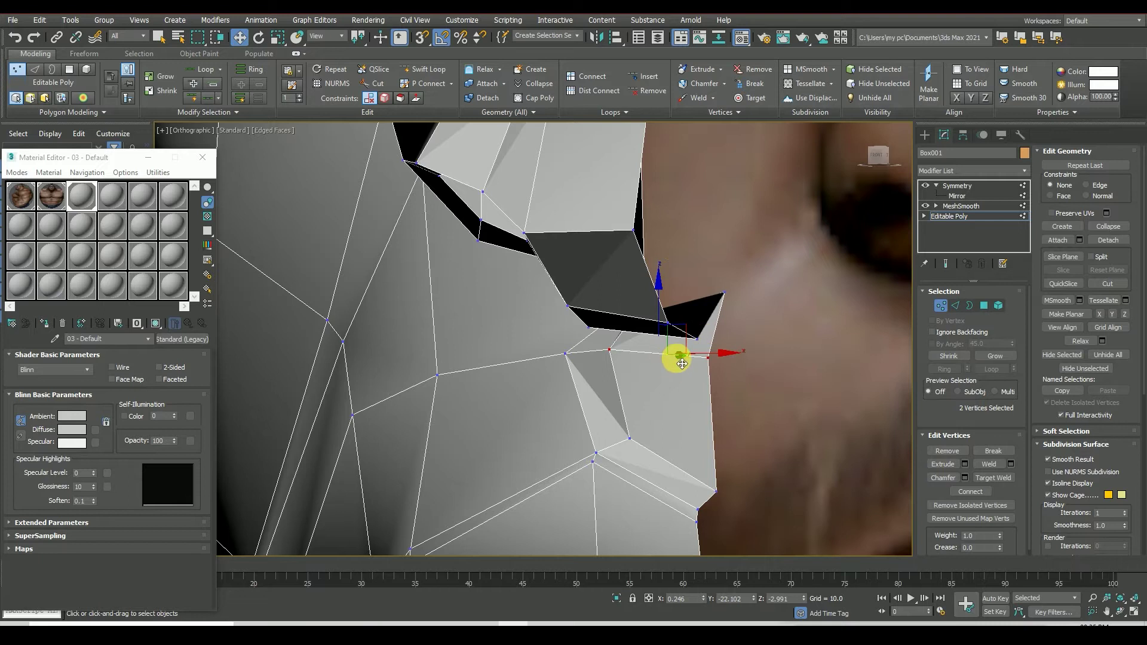
drag(681, 364, 699, 365)
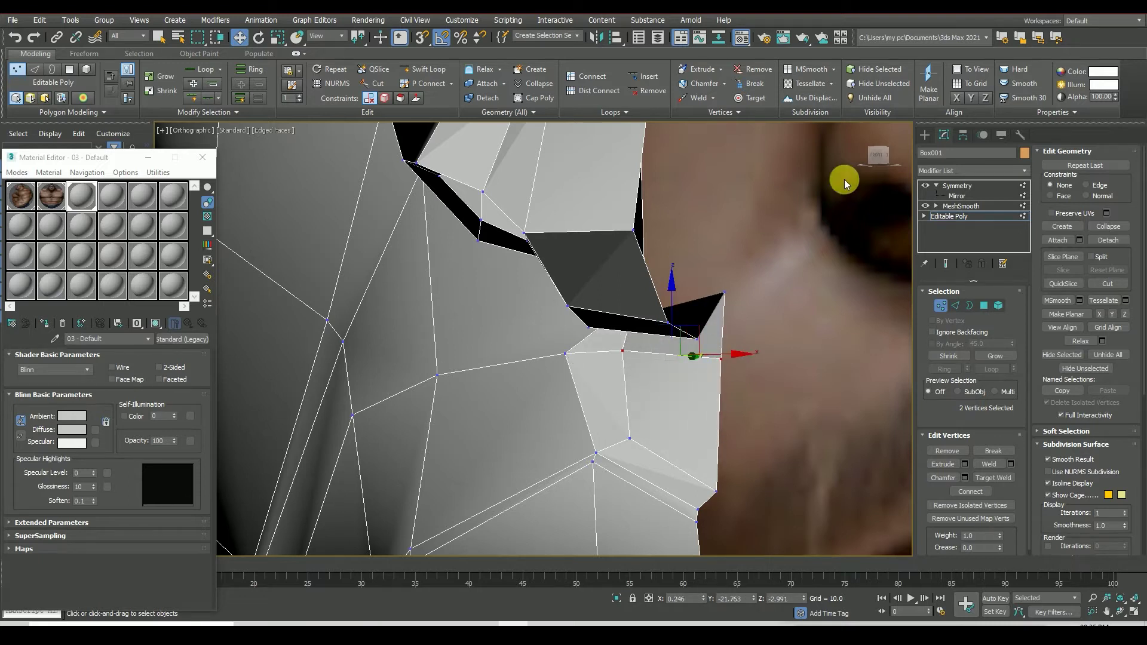
Step: Select a single mouth-corner vertex and frame it in the side profile view
scroll(840, 174, down, 3)
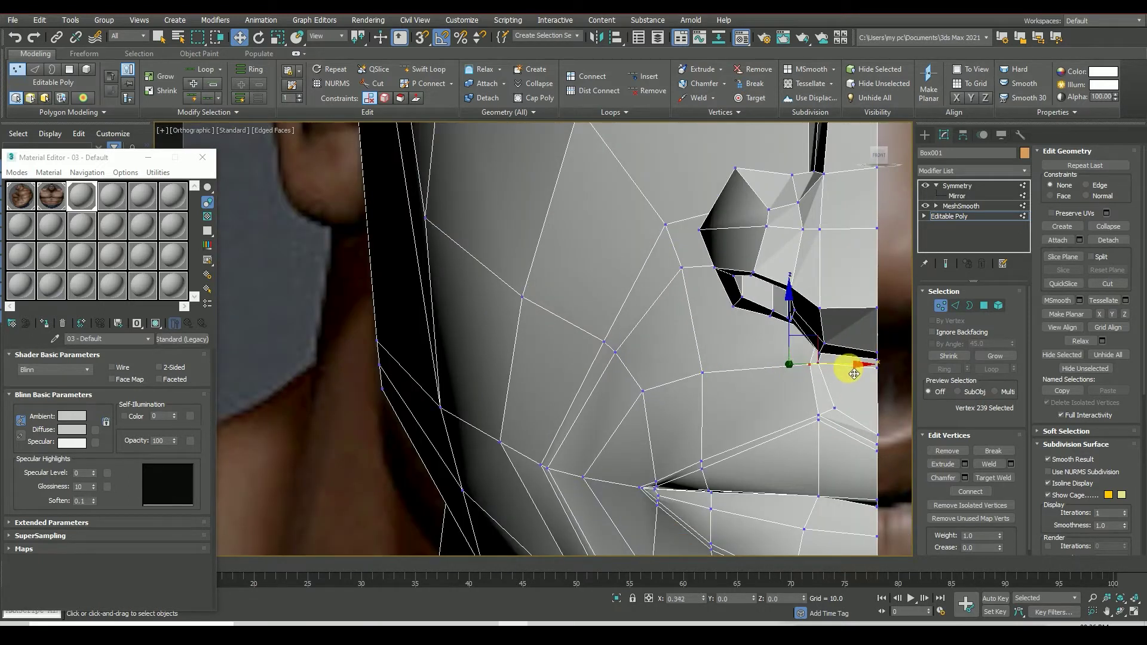
scroll(854, 373, up, 2)
drag(754, 359, 758, 356)
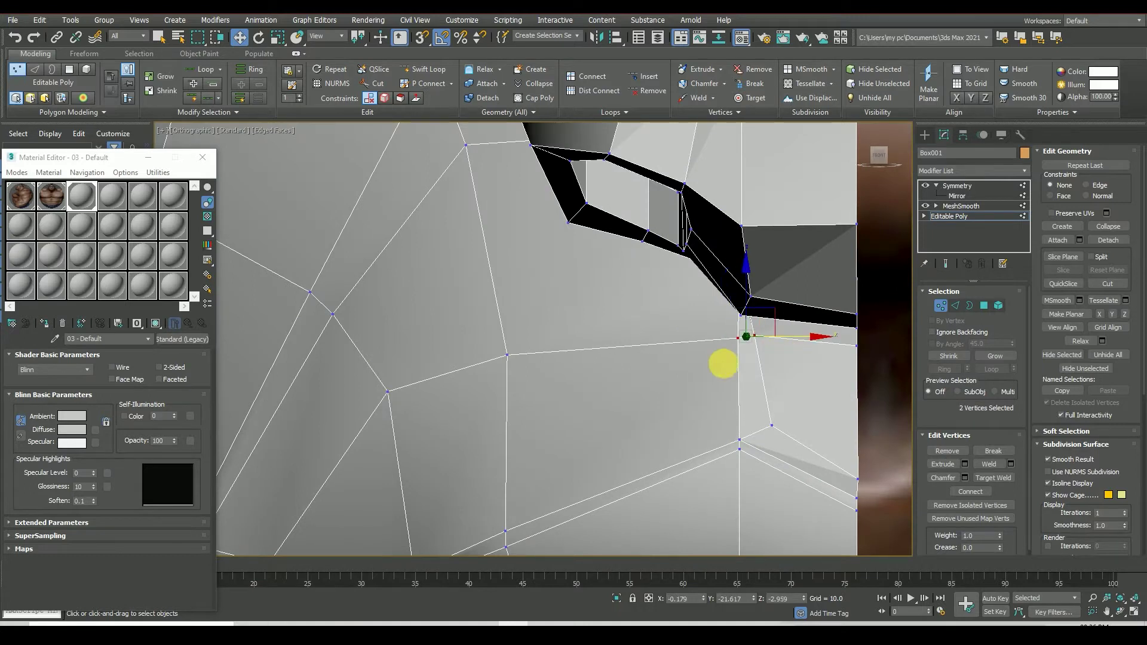
scroll(735, 356, up, 2)
scroll(622, 331, down, 3)
scroll(839, 259, down, 3)
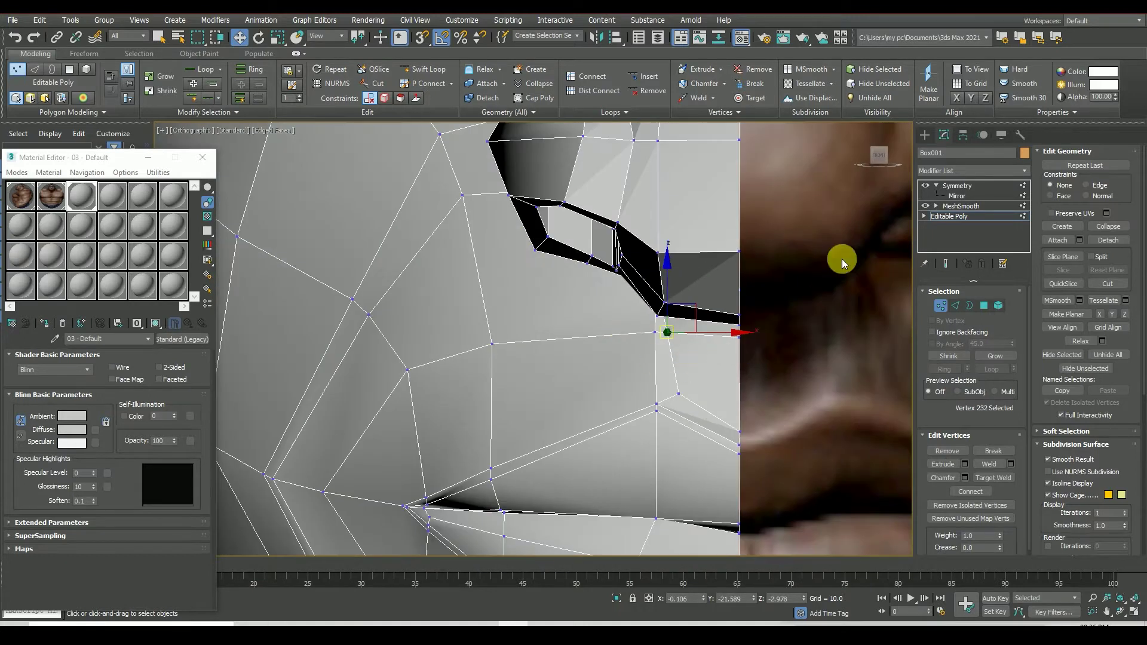
scroll(798, 274, down, 2)
click(878, 160)
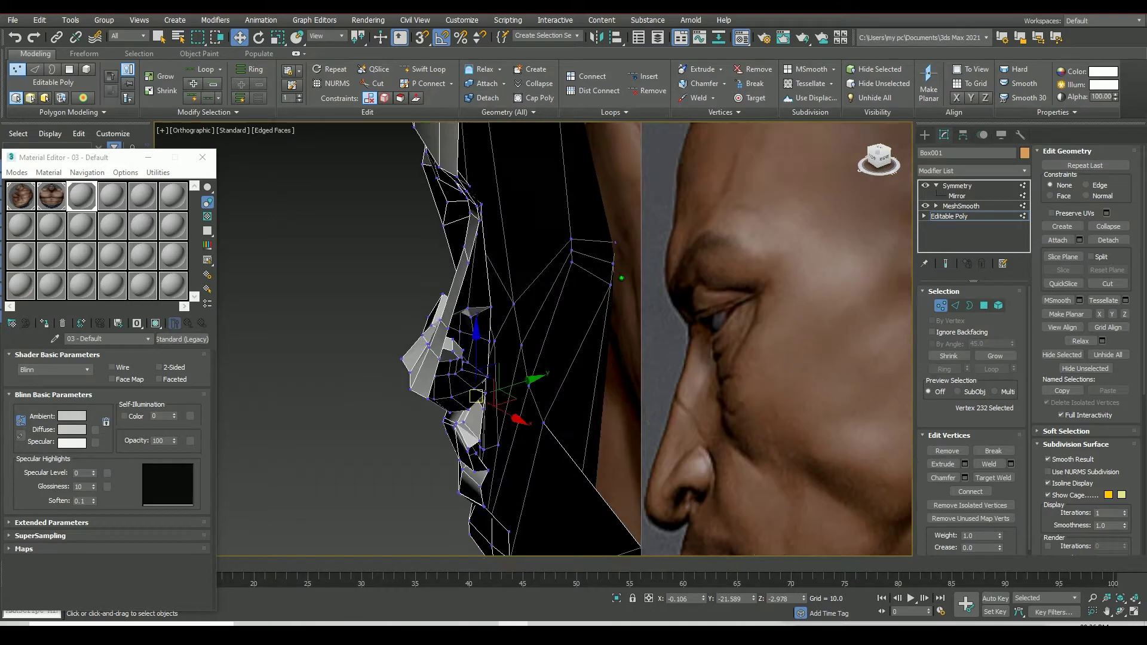
scroll(617, 276, up, 5)
scroll(773, 179, up, 2)
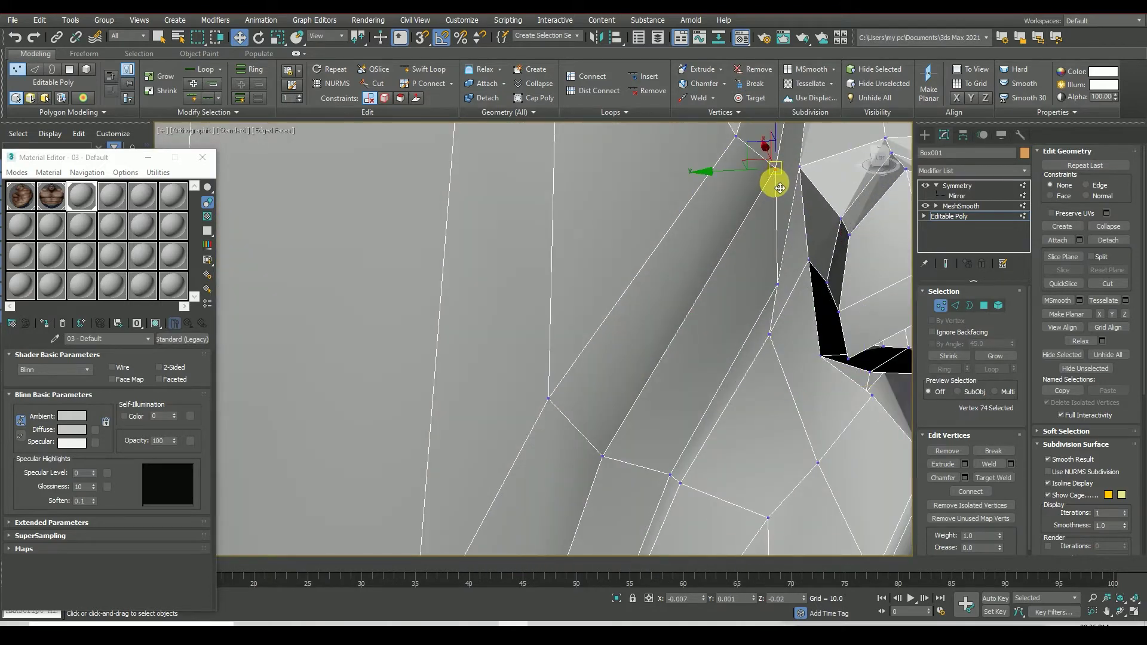
scroll(780, 188, down, 2)
scroll(648, 233, down, 2)
scroll(751, 244, up, 2)
scroll(481, 345, up, 2)
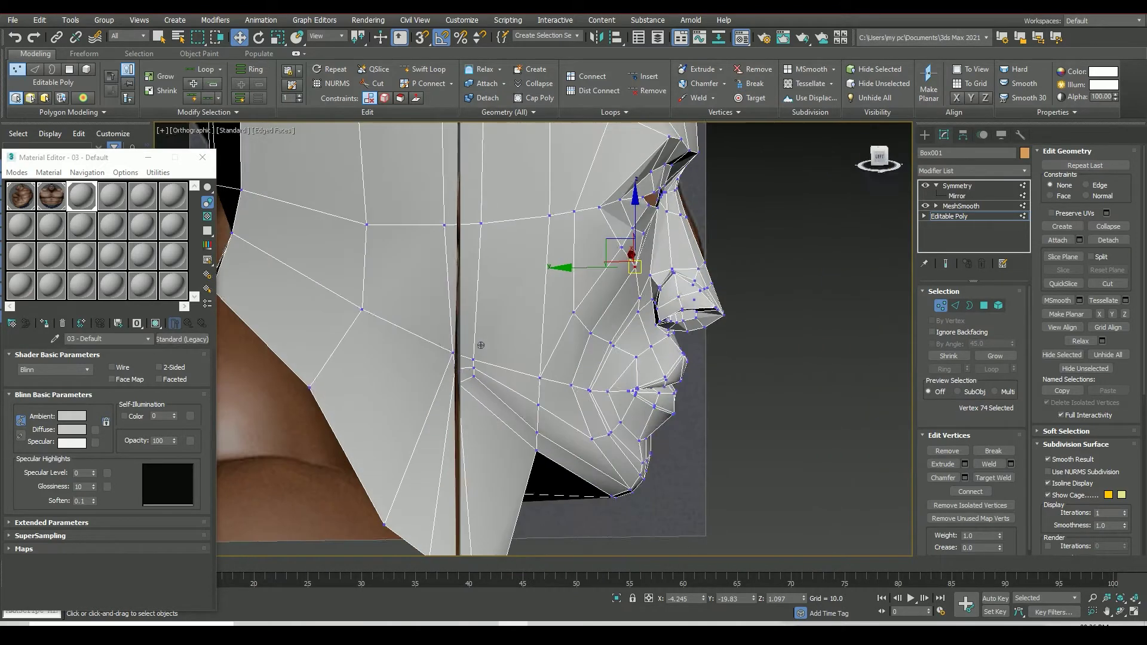
scroll(725, 366, up, 2)
scroll(673, 340, up, 2)
scroll(647, 332, up, 2)
drag(840, 167, 861, 160)
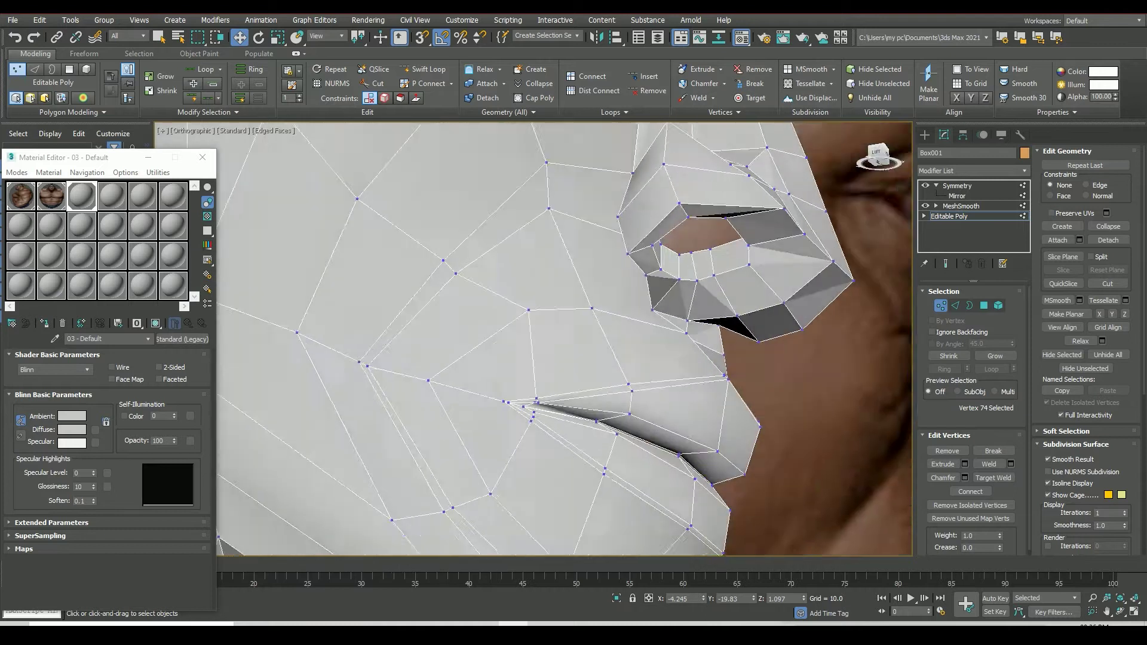
click(877, 153)
scroll(691, 277, down, 2)
scroll(692, 276, up, 2)
scroll(691, 276, up, 2)
Step: Shift the mouth-corner vertices right and down, fine-tuning their position
drag(675, 327, 612, 352)
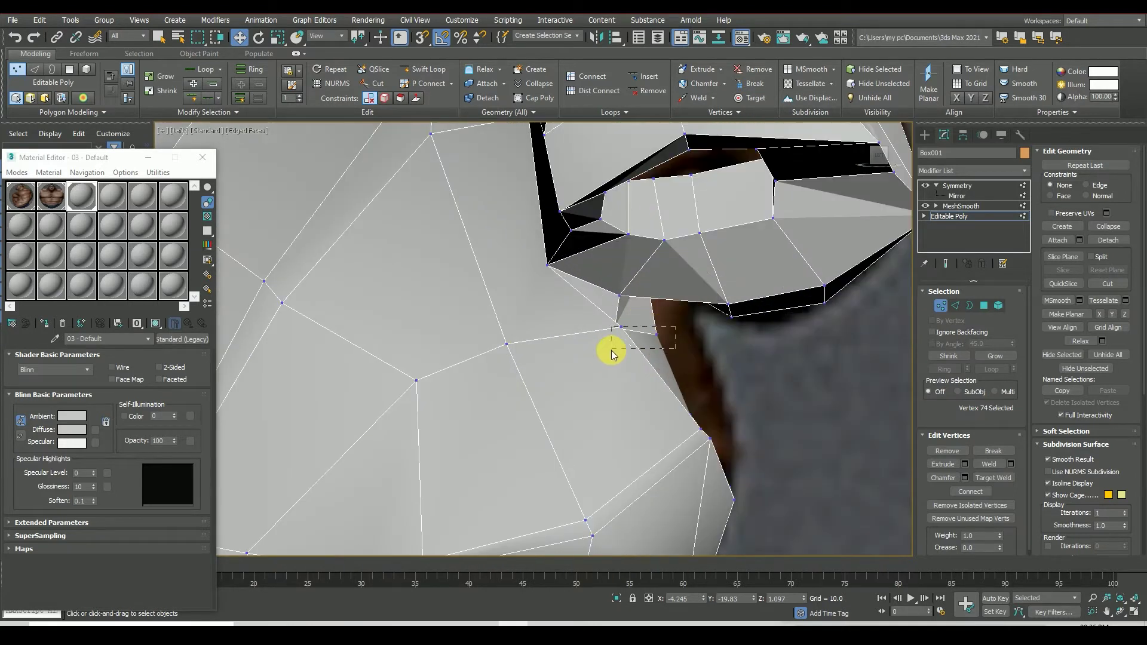
drag(637, 310, 721, 361)
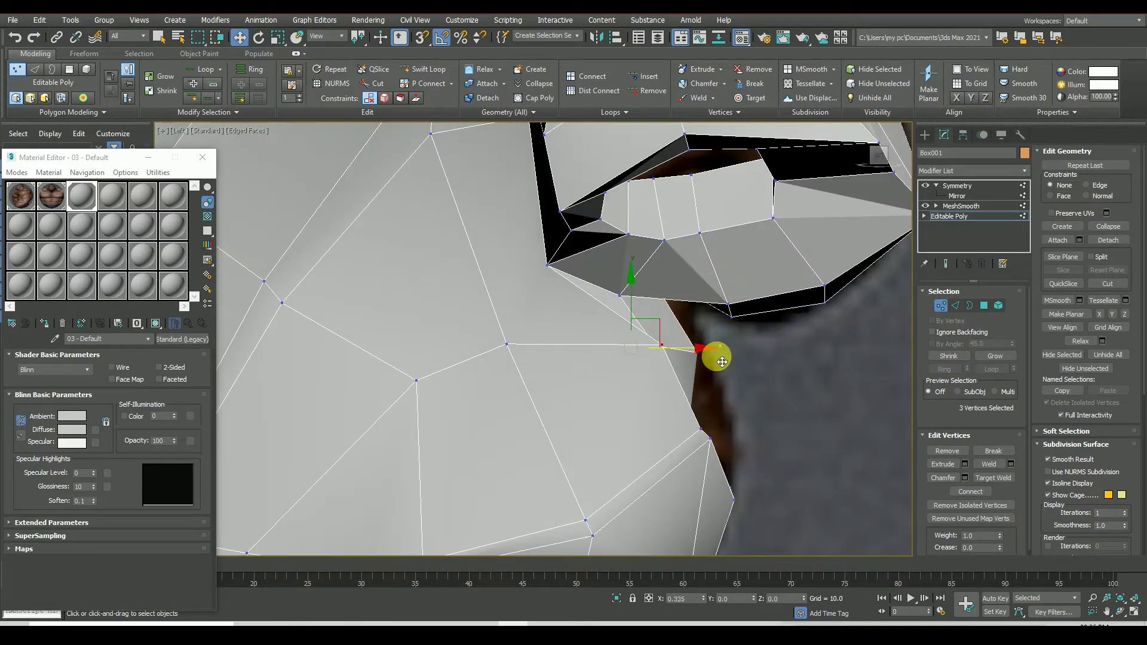
drag(715, 442, 742, 447)
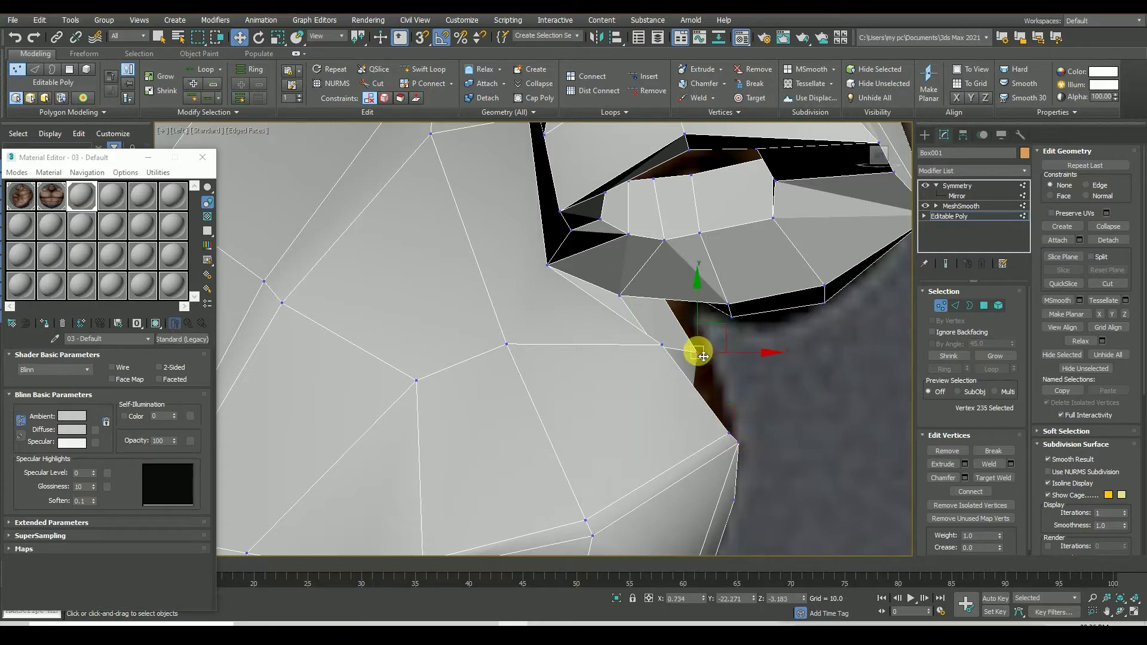
drag(703, 356, 703, 361)
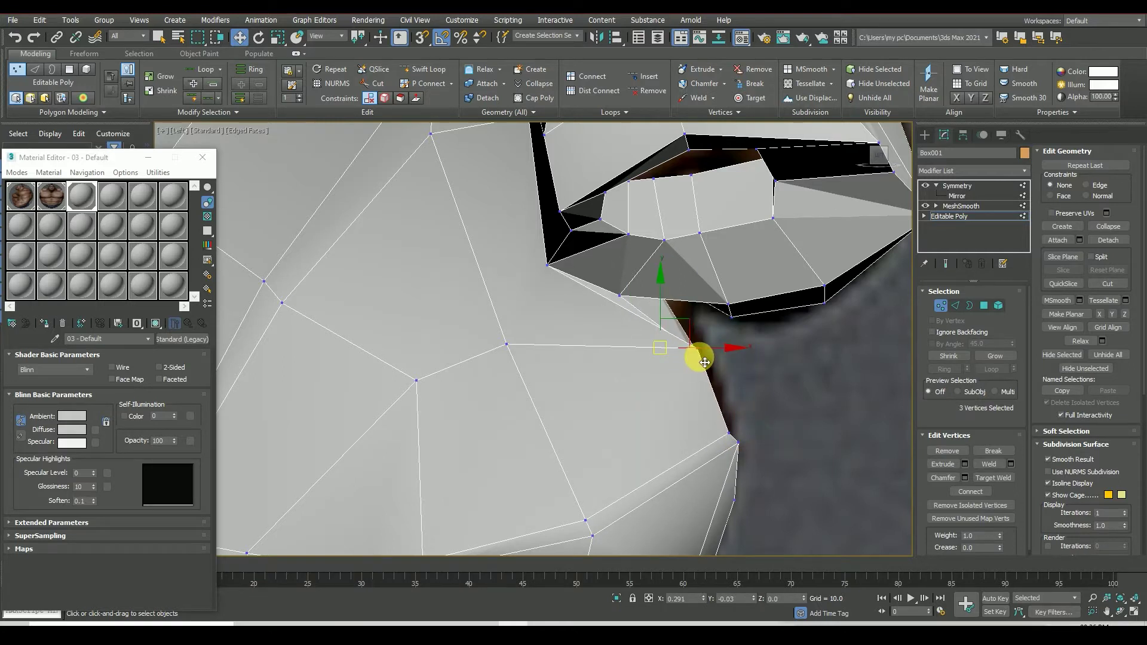
Step: Move the remaining mouth-corner vertex down and right to tidy the corner
scroll(705, 363, down, 3)
drag(877, 156, 870, 159)
scroll(720, 326, up, 4)
click(720, 326)
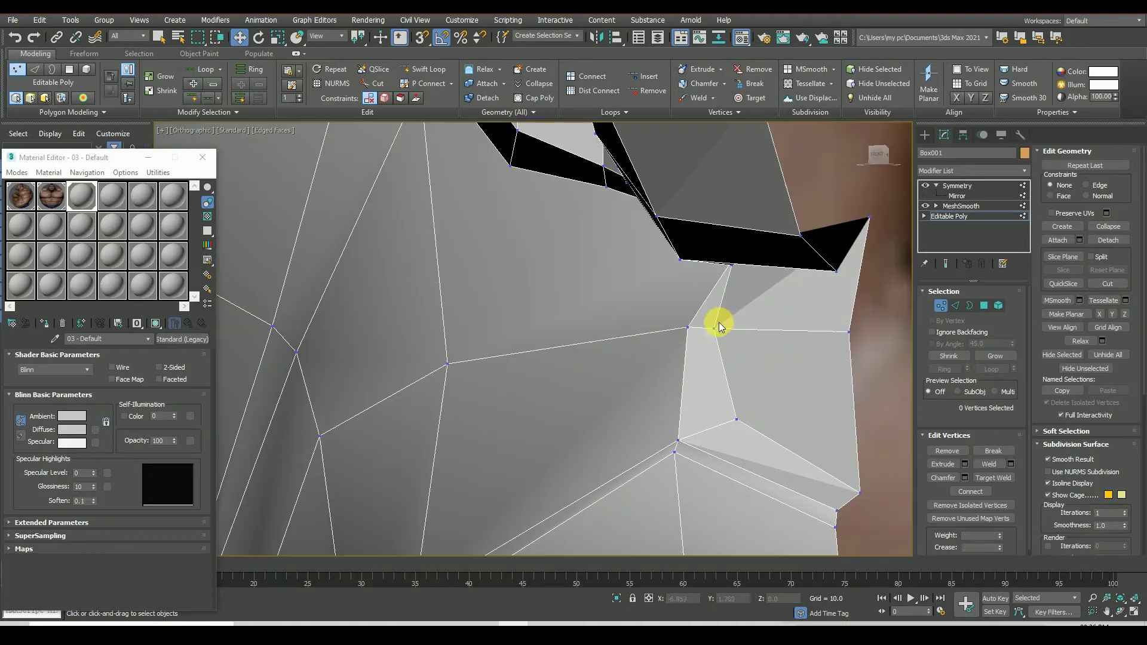
ctrl+click(840, 331)
alt+middle_drag(824, 345, 799, 263)
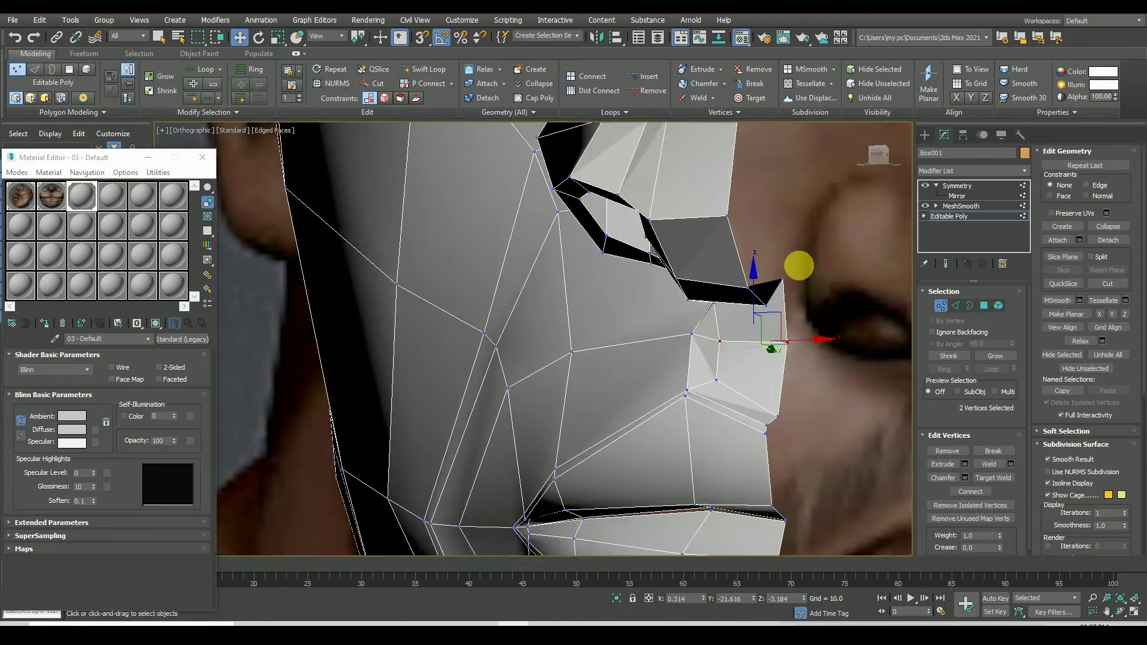
scroll(799, 263, up, 3)
scroll(740, 239, up, 4)
scroll(741, 239, up, 3)
scroll(740, 239, up, 3)
click(743, 237)
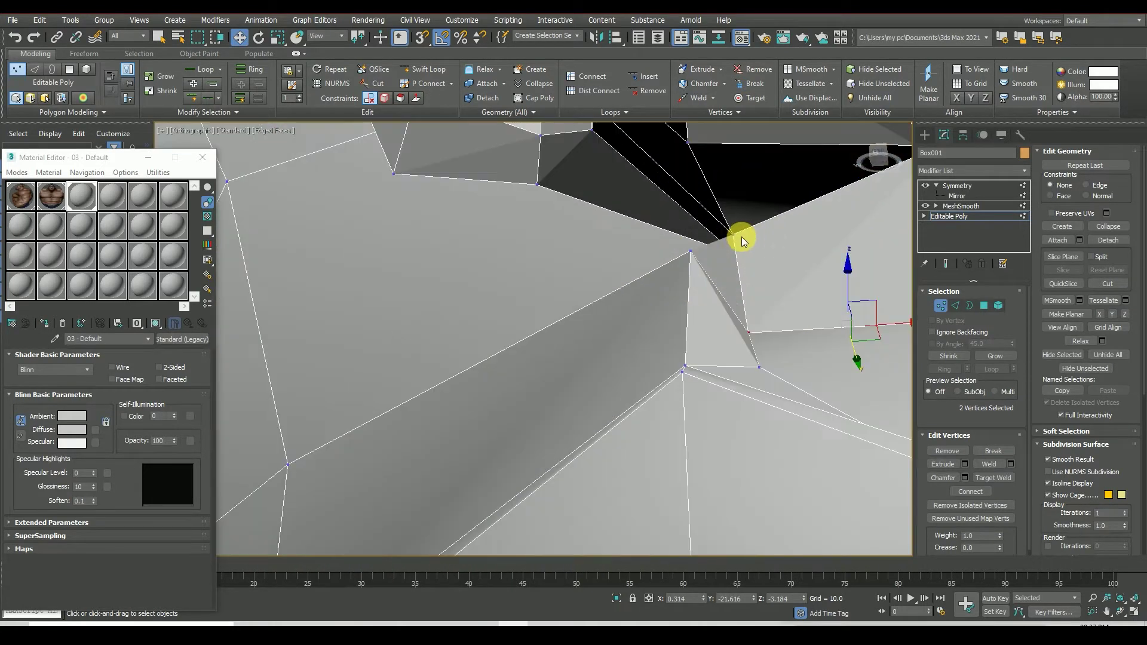
mouse_move(745, 257)
mouse_down()
mouse_move(807, 279)
mouse_move(763, 307)
mouse_up()
Step: Inspect the full mirrored, smoothed head from front and side views
scroll(759, 263, up, 2)
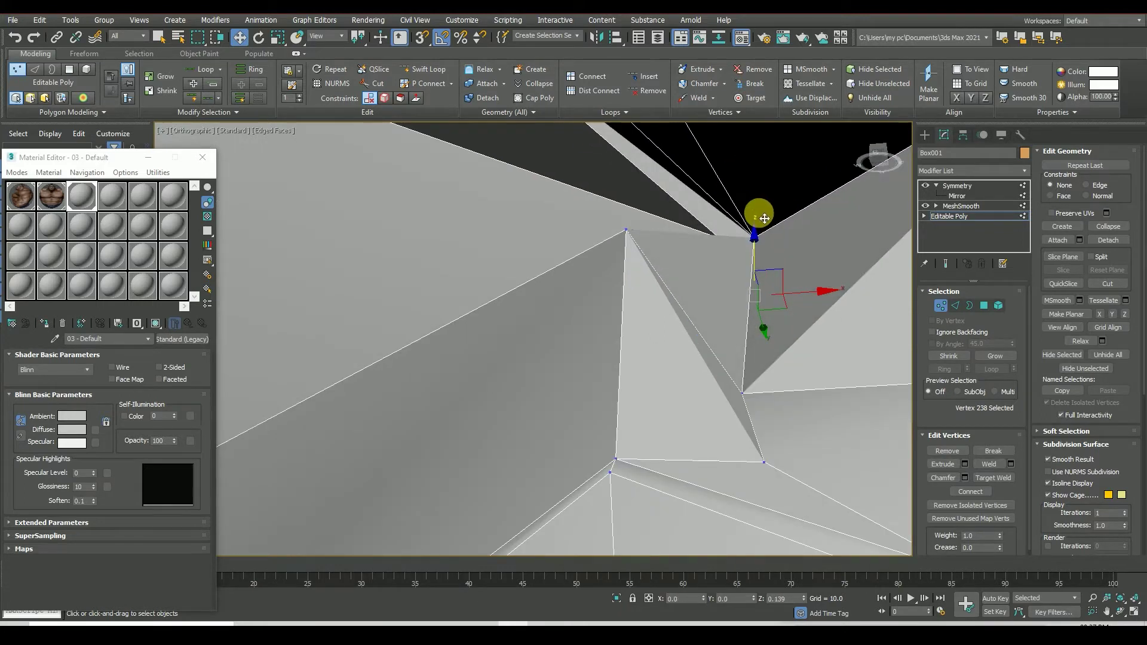
scroll(672, 311, up, 1)
scroll(672, 311, down, 5)
alt+middle_drag(840, 221, 651, 310)
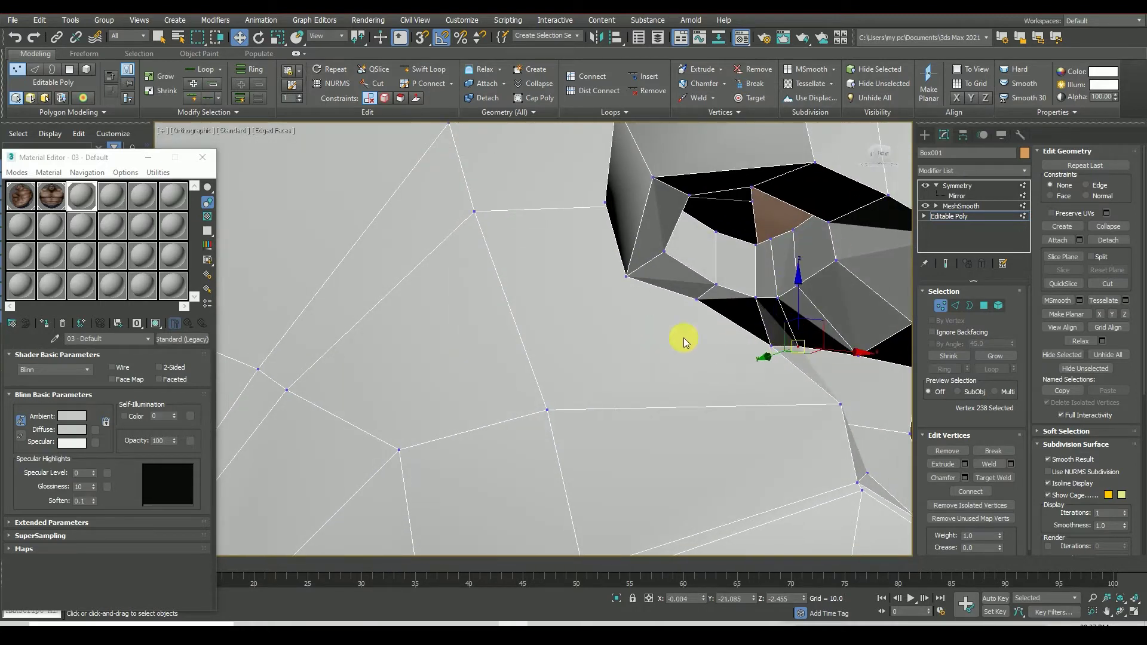
click(877, 156)
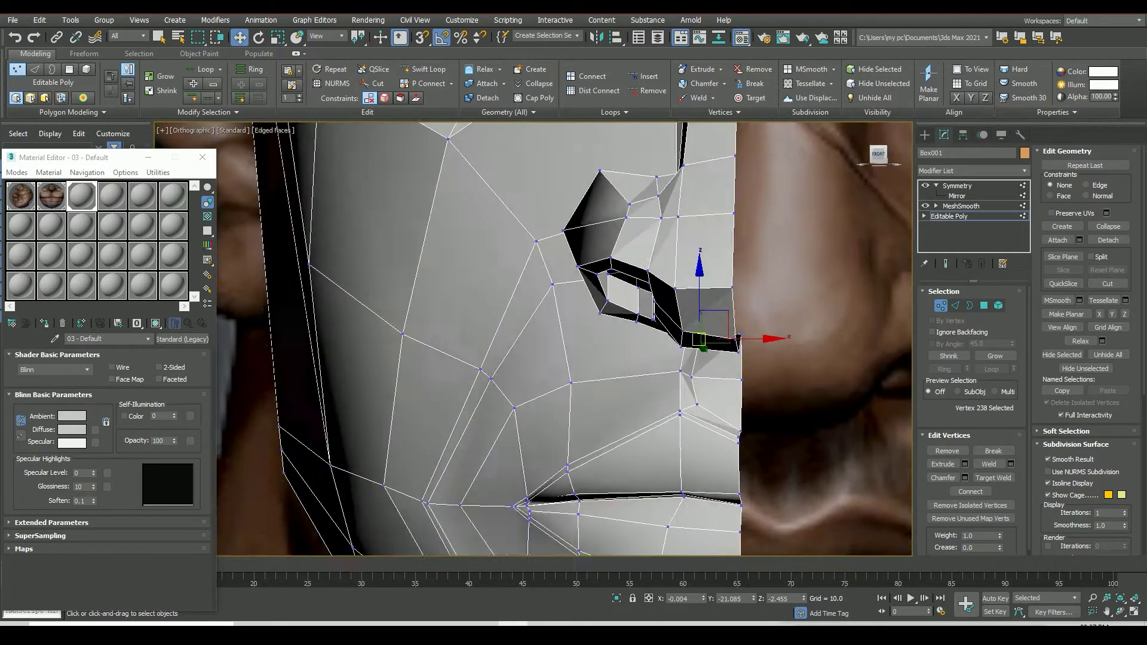
alt+middle_drag(702, 344, 643, 326)
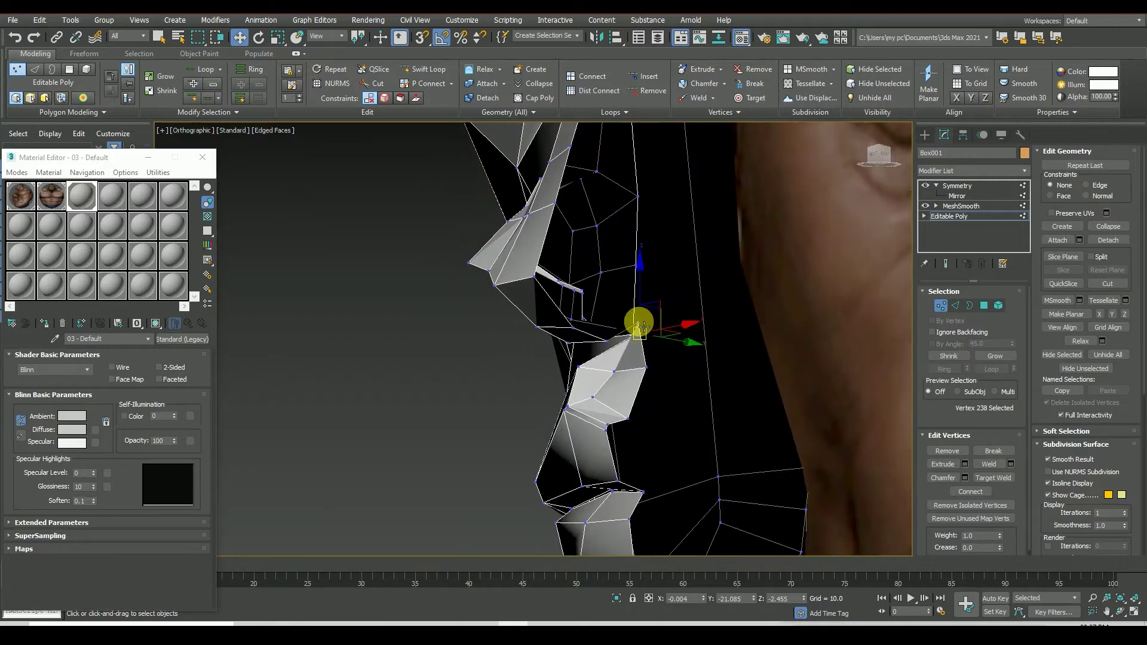
click(957, 186)
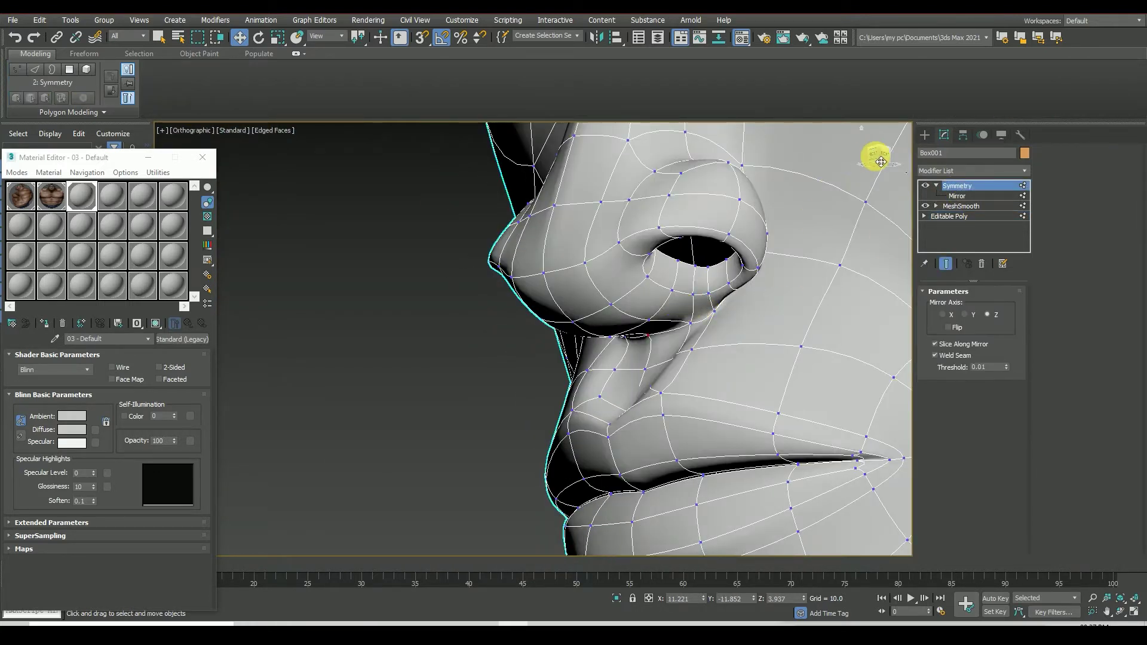
drag(881, 162, 657, 324)
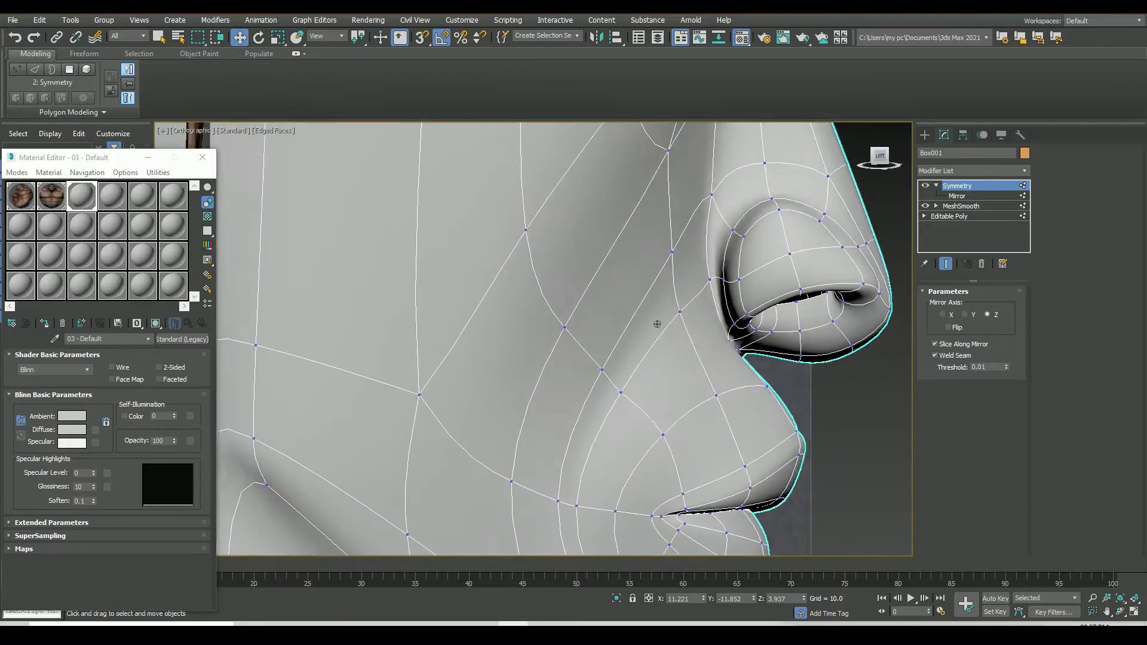
scroll(657, 323, down, 2)
alt+middle_drag(658, 324, 697, 363)
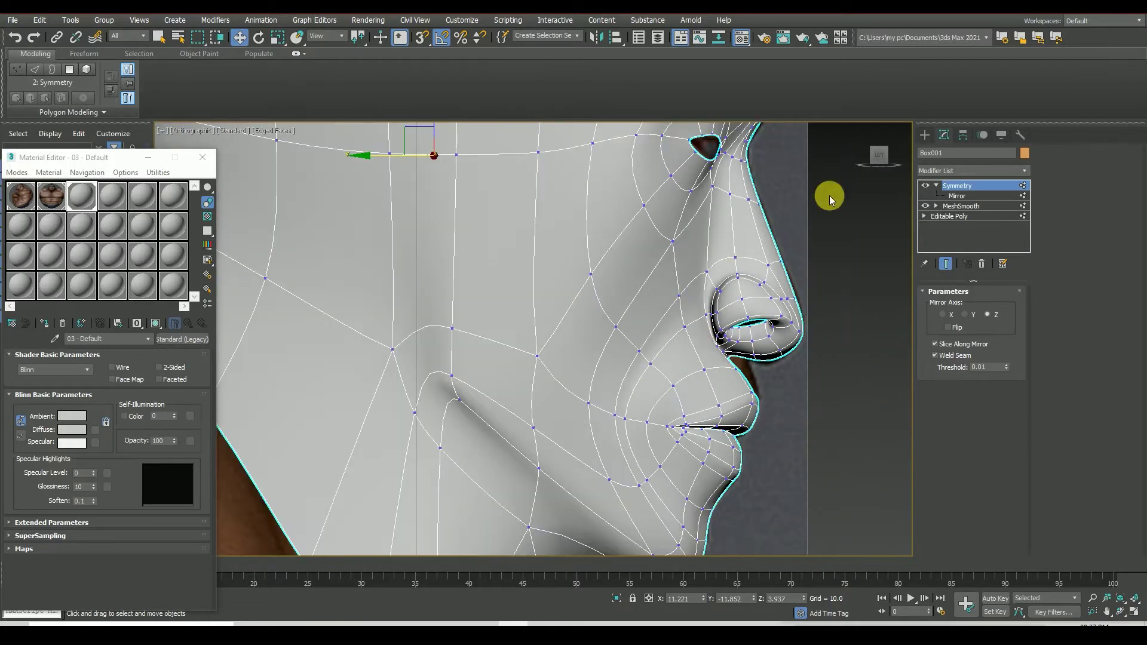
click(863, 155)
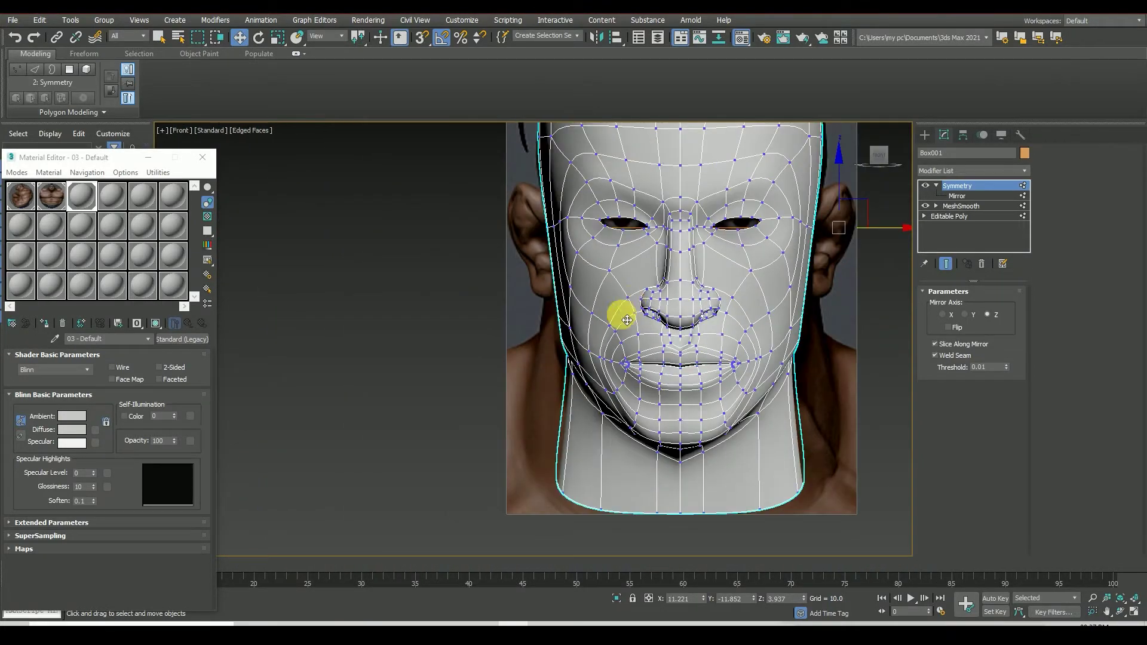
scroll(690, 316, up, 5)
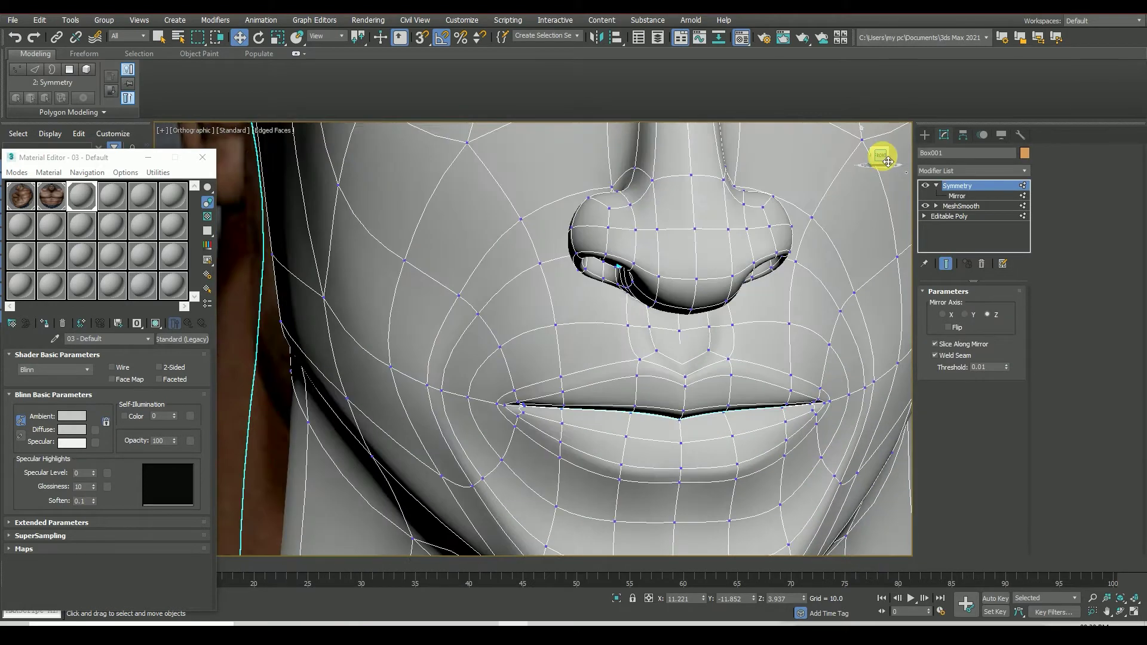
click(968, 216)
scroll(641, 299, up, 5)
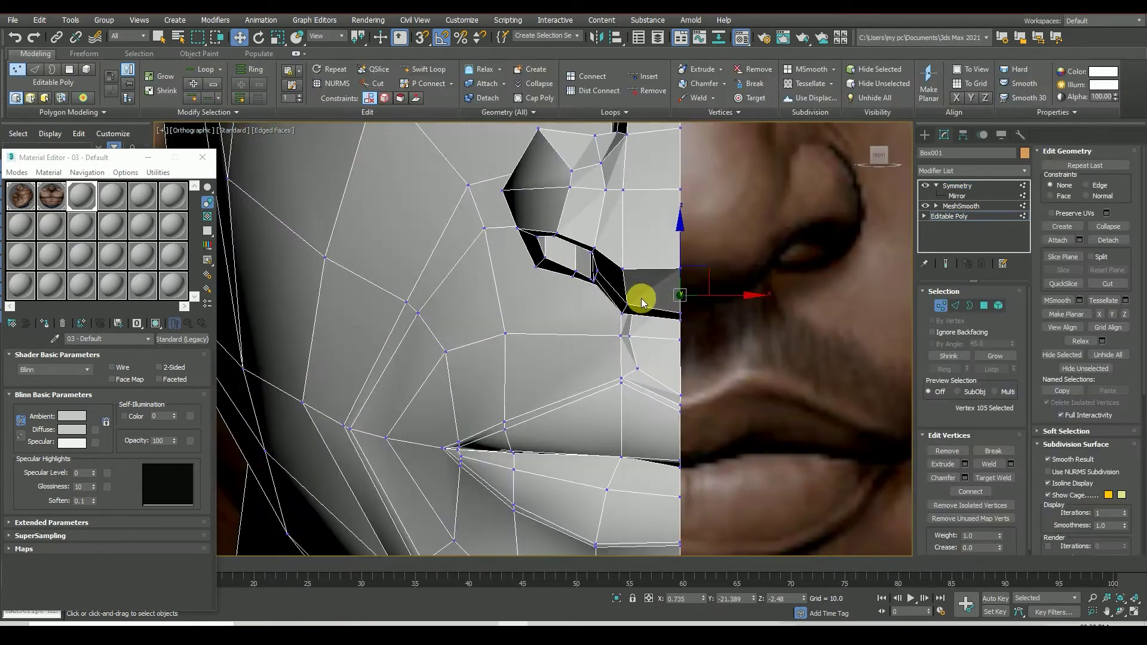
Step: With Show End Result on, move the nostril vertices to match the front reference
click(939, 264)
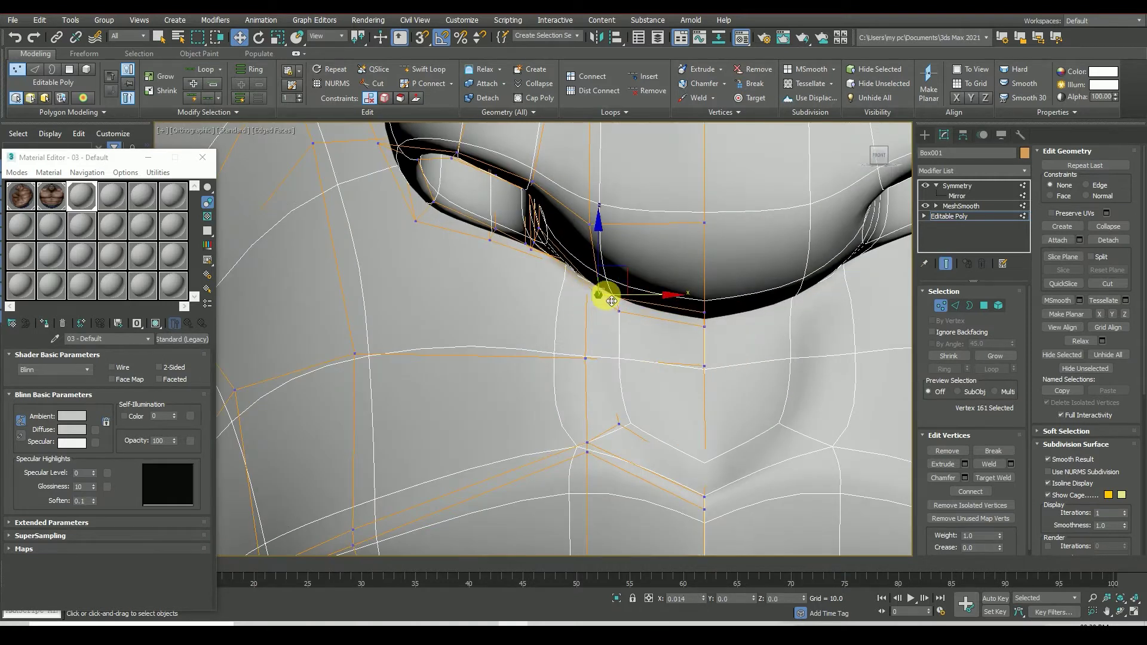
drag(612, 301, 545, 254)
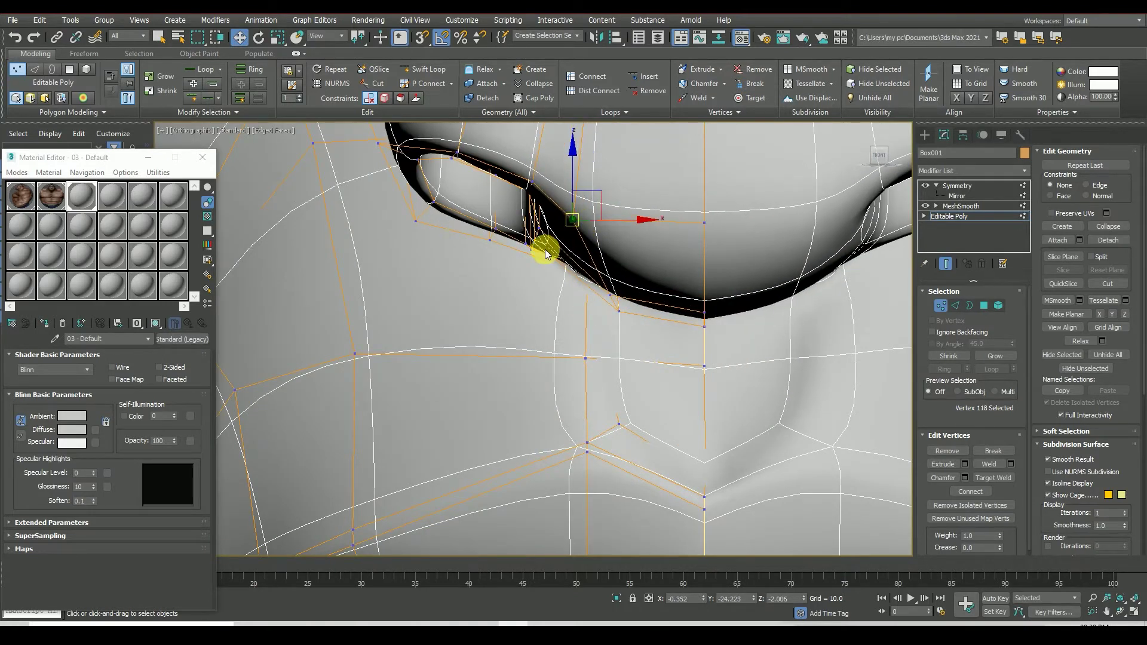
scroll(545, 254, down, 3)
scroll(615, 281, down, 2)
click(563, 206)
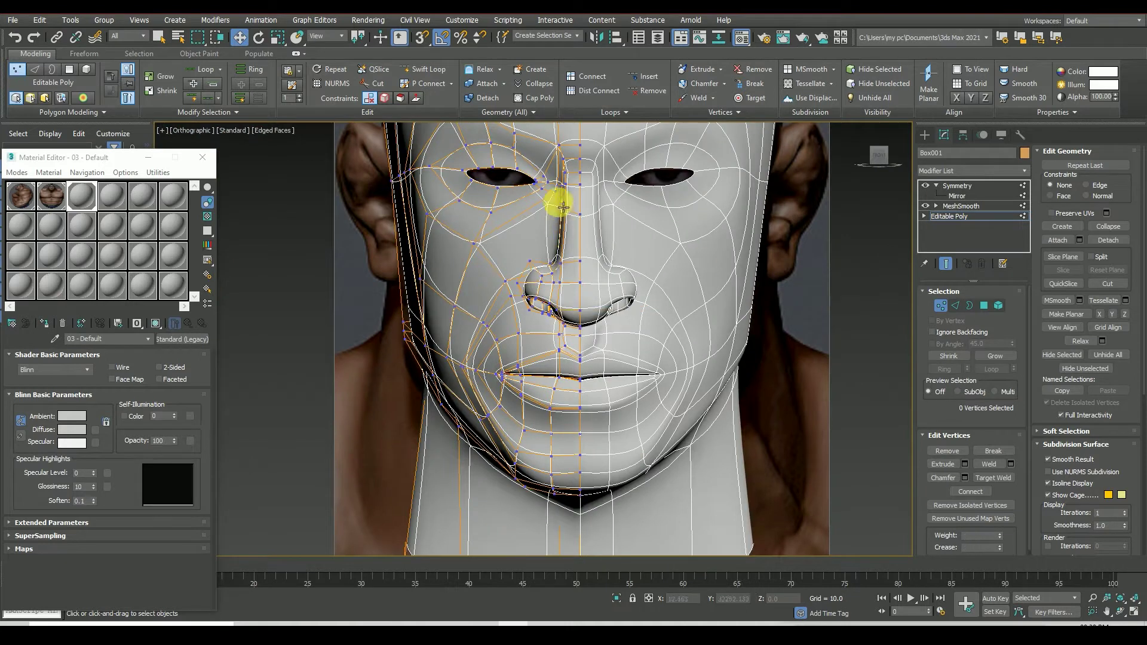
click(955, 305)
scroll(558, 187, up, 5)
click(945, 263)
Step: Select the eye-opening border loop and scale it to 95%
scroll(502, 209, up, 1)
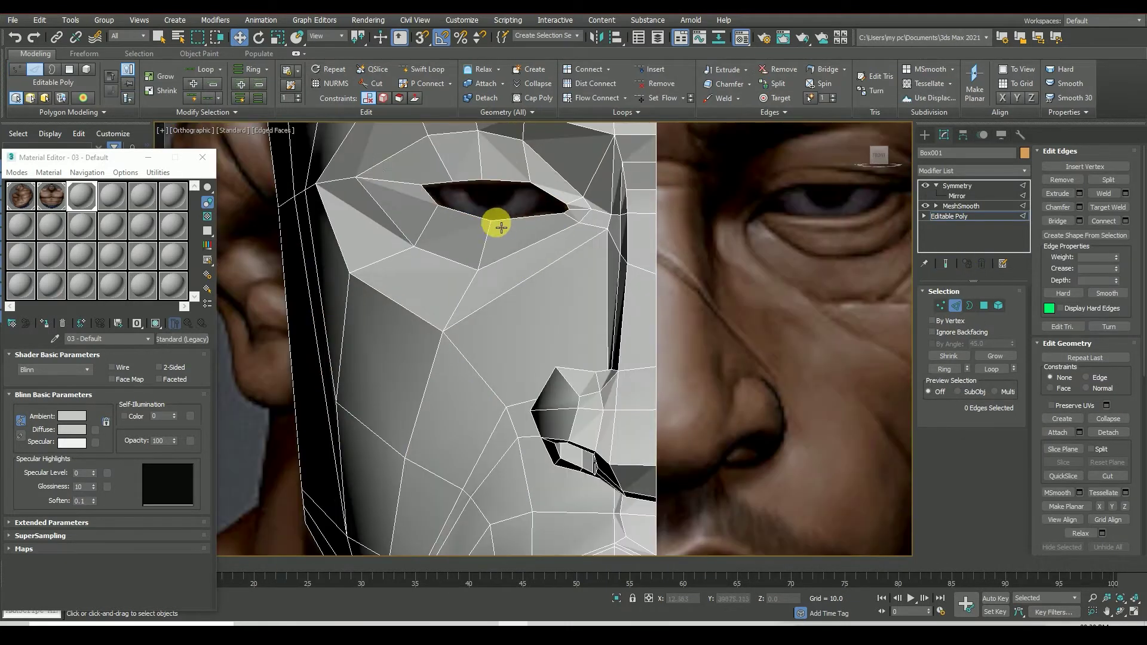
double_click(510, 223)
click(284, 43)
scroll(484, 196, up, 2)
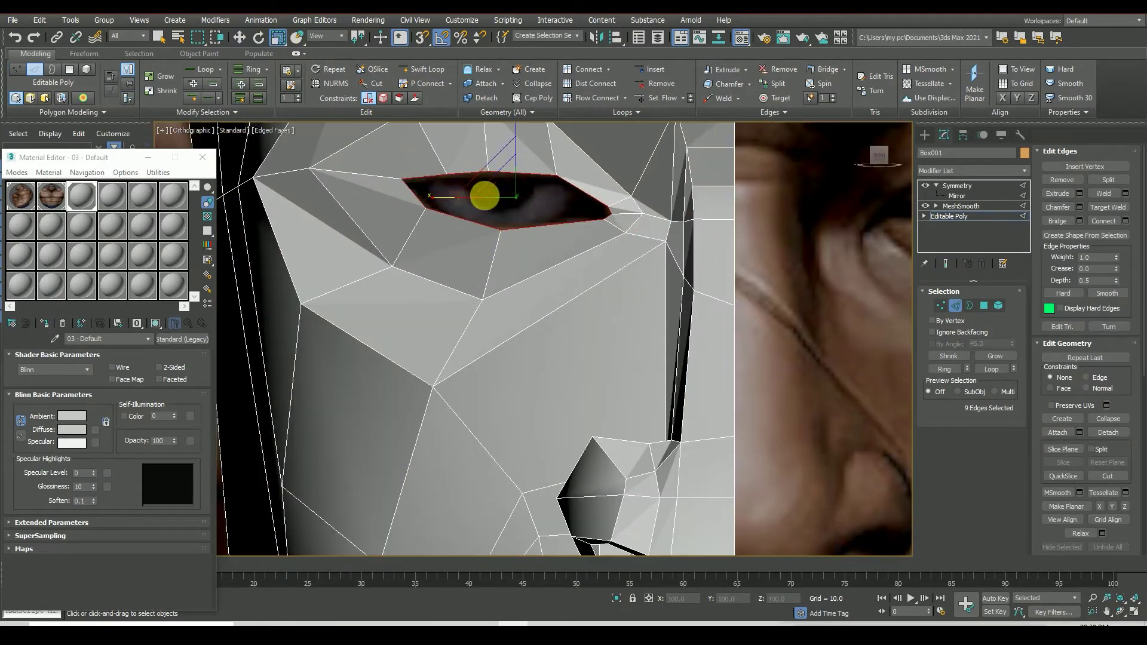
drag(506, 193, 509, 193)
click(243, 36)
Step: Nudge the eye-opening edges into place and preview the smoothed result
alt+middle_drag(623, 183, 524, 233)
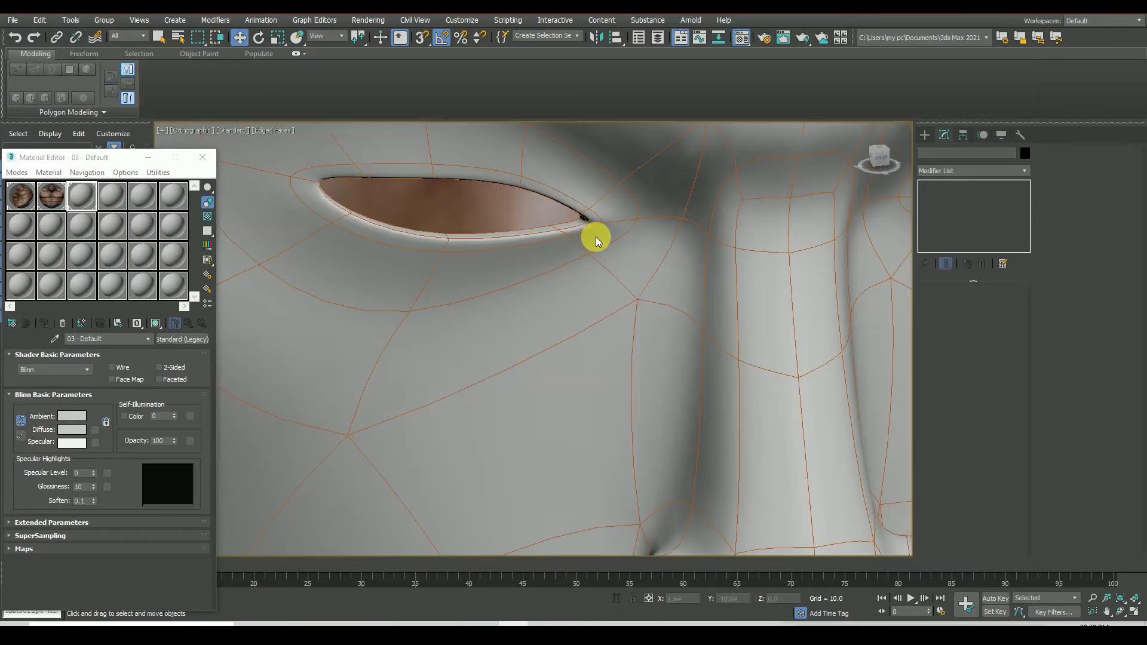
click(962, 216)
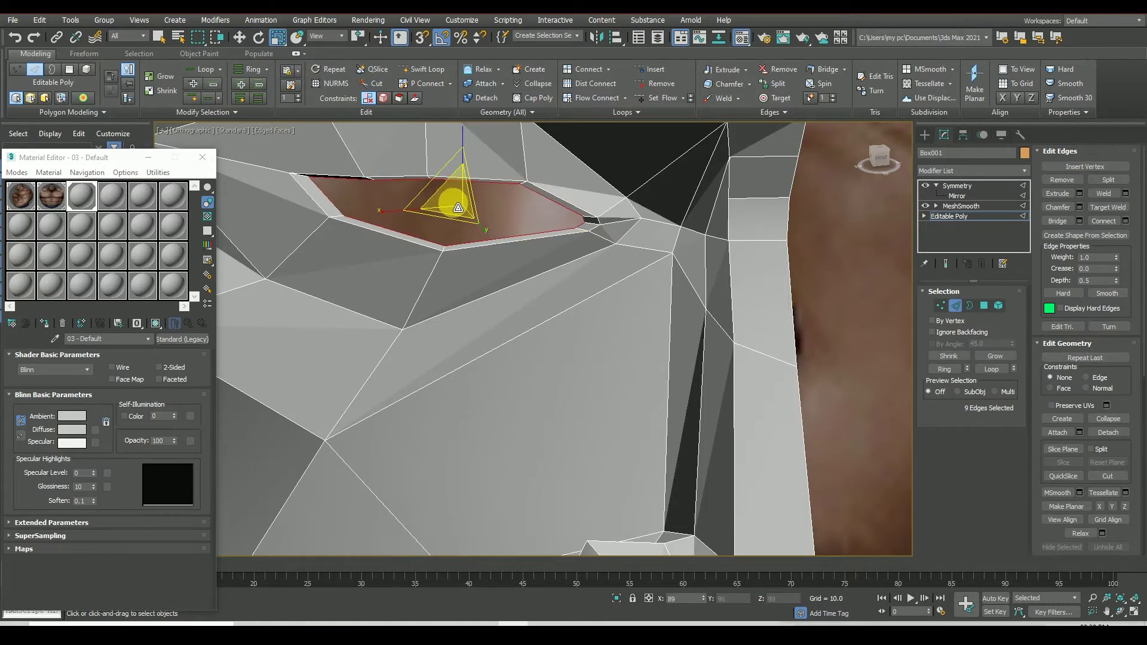
click(239, 37)
drag(447, 198, 458, 198)
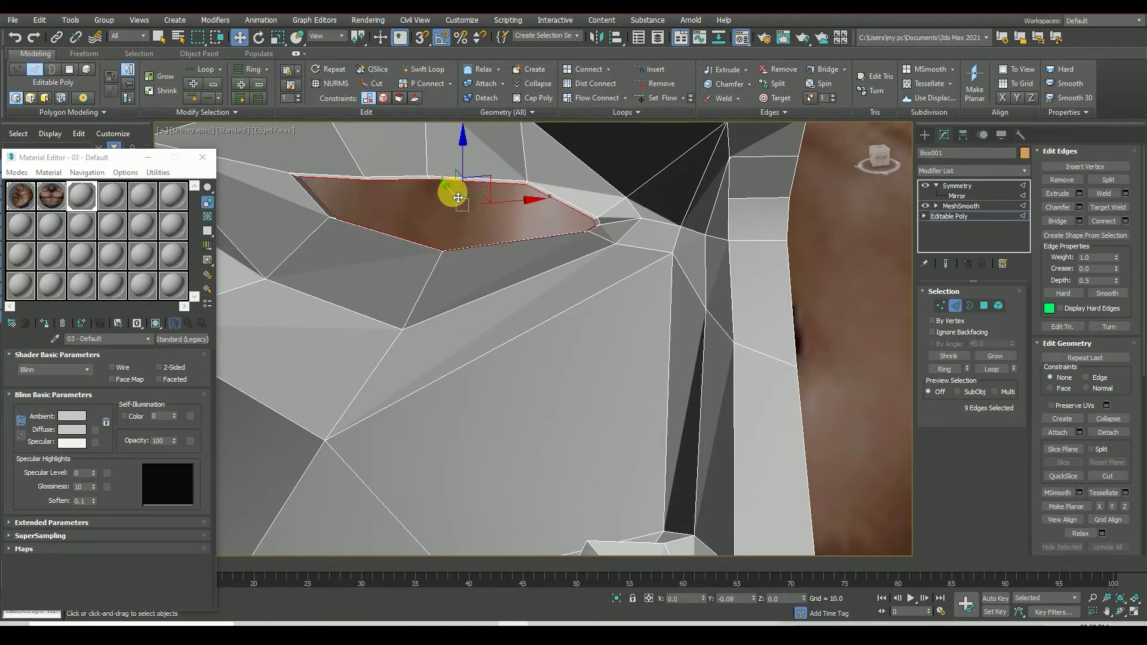
click(955, 185)
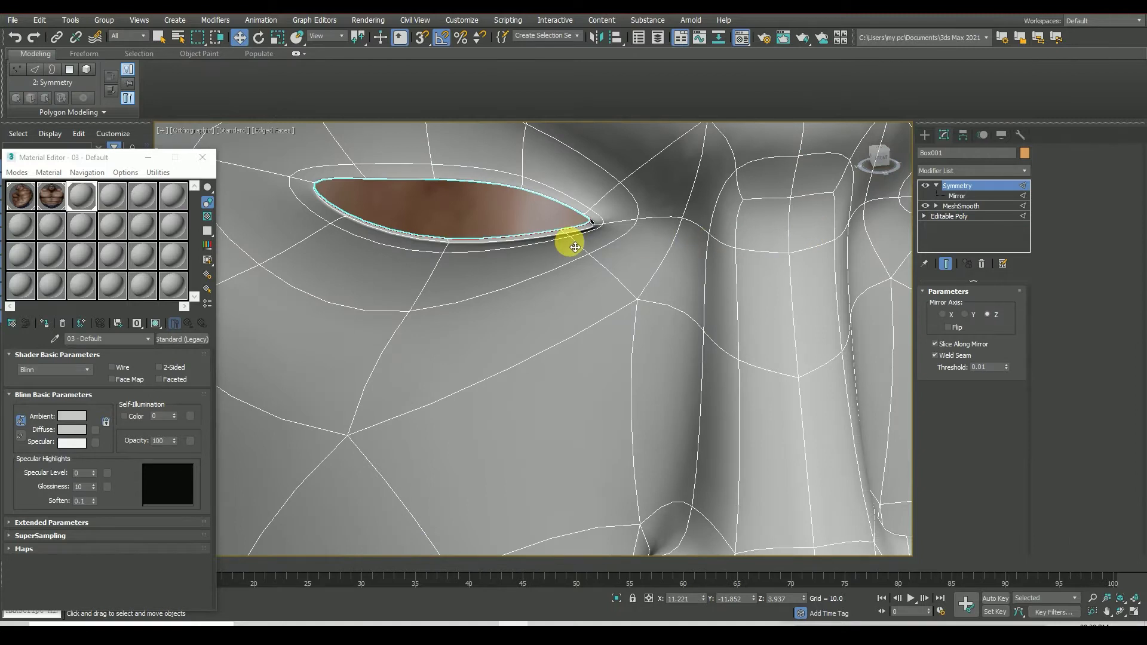
click(949, 215)
click(601, 233)
Step: Connect the eyelid edge ring with a new loop slid to about .94 near the upper lid
alt+middle_drag(594, 231, 720, 505)
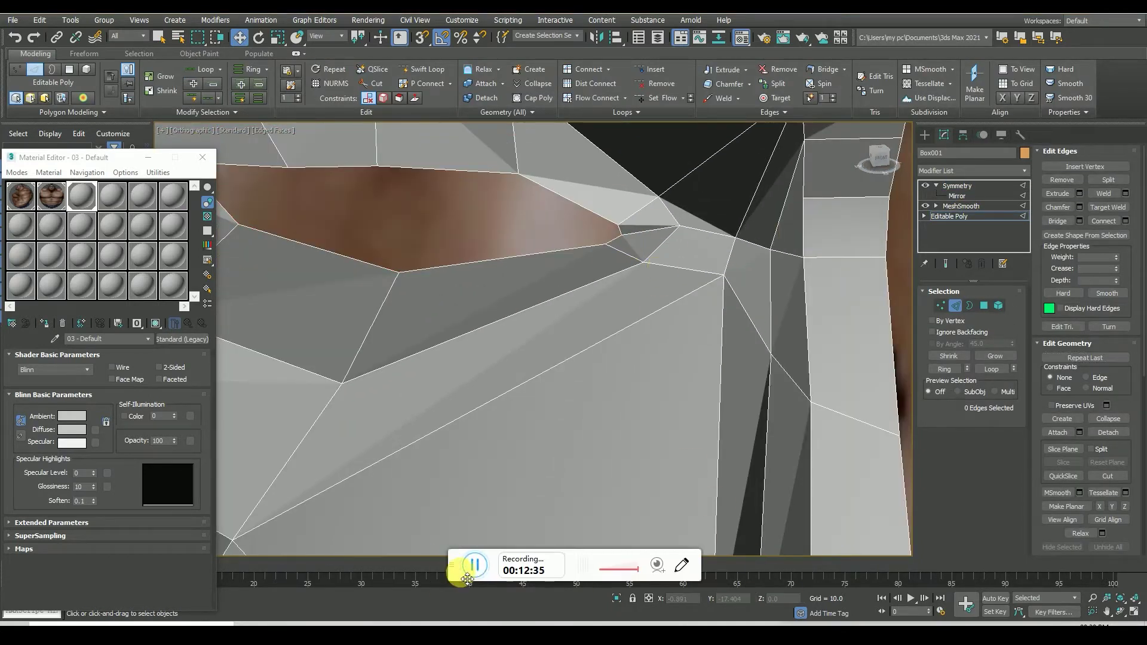
key(shift+z)
click(885, 160)
click(676, 379)
click(250, 70)
right_click(675, 374)
click(567, 414)
mouse_move(542, 380)
mouse_down()
mouse_move(568, 441)
mouse_move(548, 162)
mouse_up()
Step: Commit the new eye edge loop and angle the view onto the eye
click(542, 396)
scroll(746, 332, down, 3)
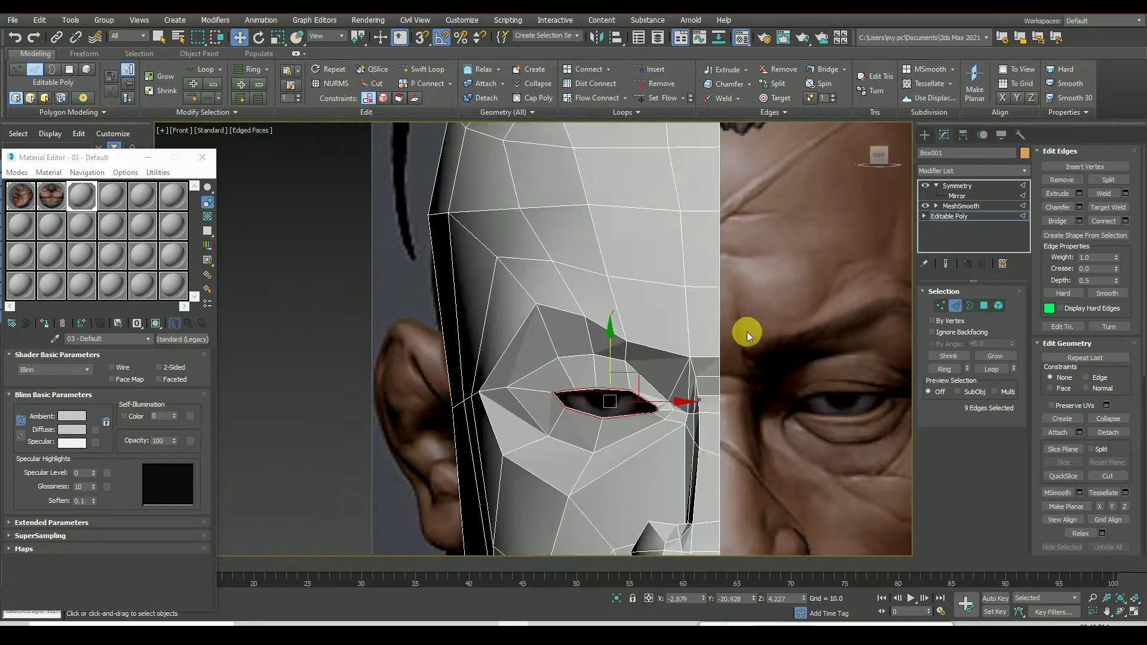
scroll(701, 417, up, 8)
scroll(747, 382, down, 3)
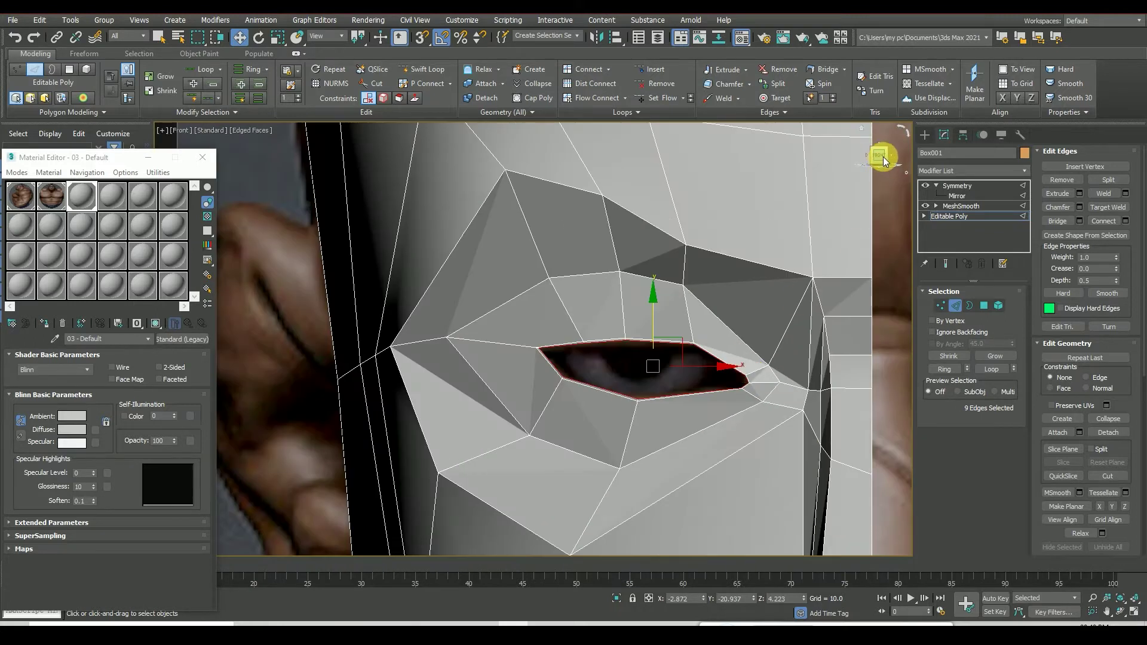
drag(884, 159, 878, 144)
click(277, 37)
scroll(657, 394, up, 5)
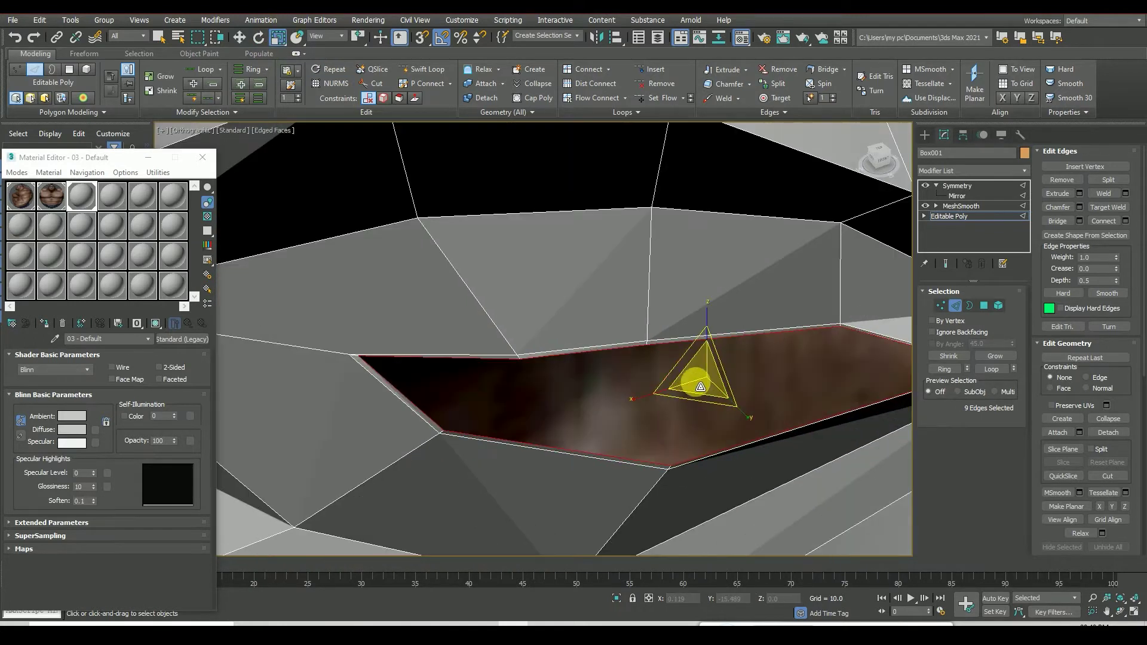
click(239, 37)
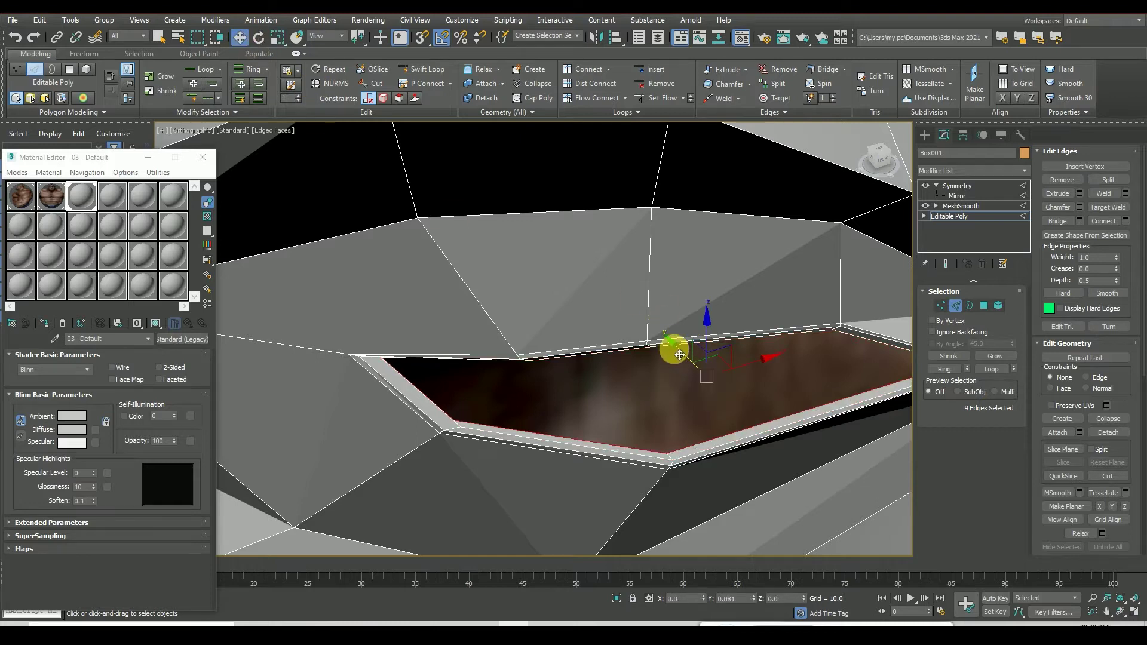
Step: Preview the smoothed, mirrored head at Symmetry from the front, then return to the cage
click(956, 186)
scroll(592, 332, down, 3)
drag(883, 158, 878, 150)
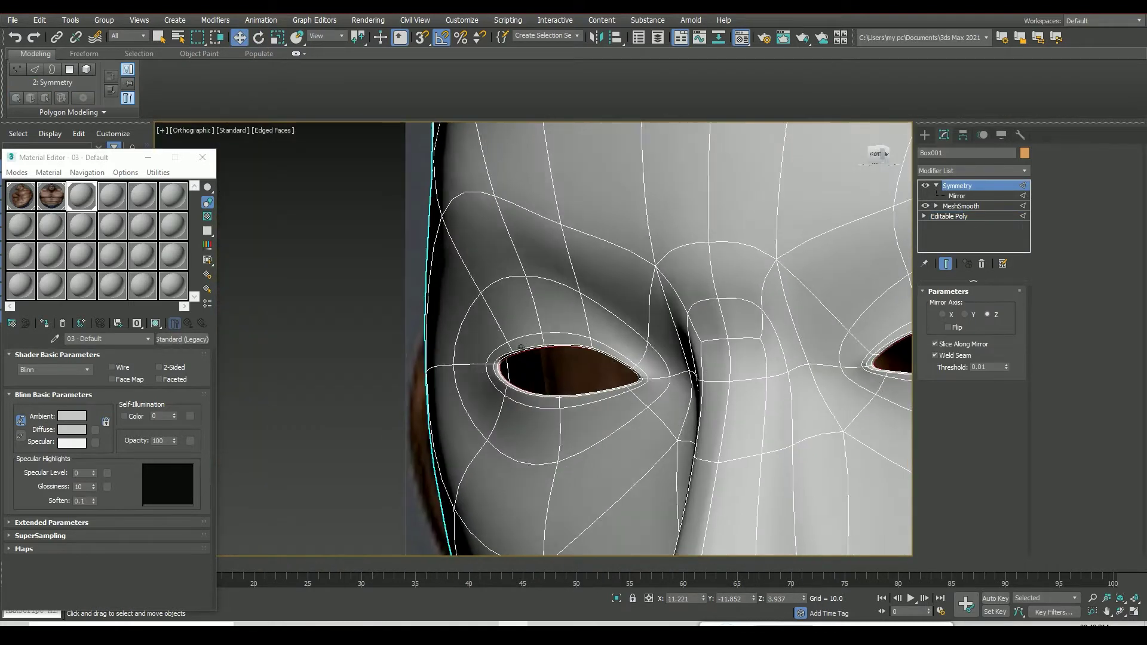
scroll(607, 386, up, 3)
scroll(596, 403, up, 2)
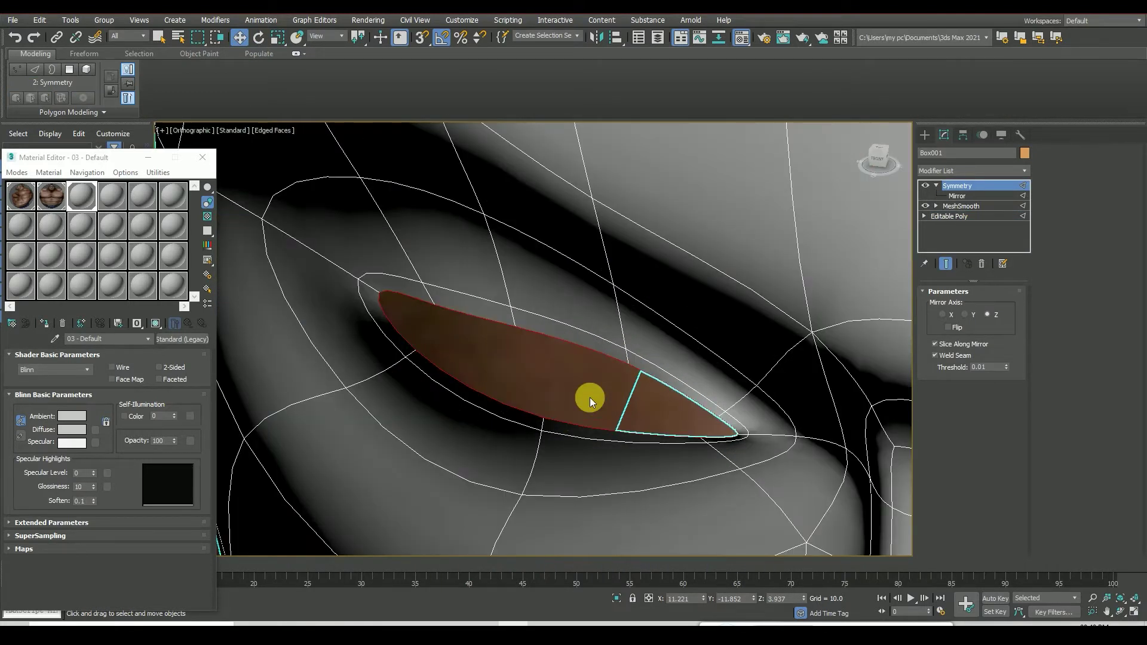
click(870, 157)
scroll(735, 329, up, 2)
click(949, 215)
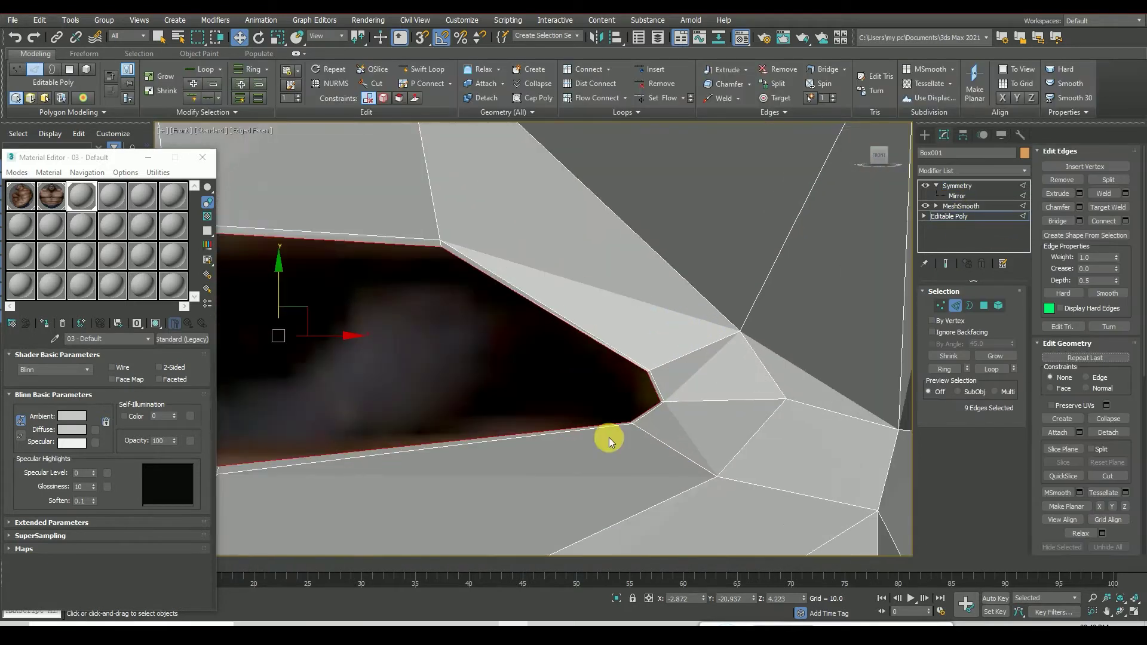
Step: Select the loop around the eye hole, scale it slightly and nudge it left
click(640, 366)
alt+middle_drag(639, 366, 687, 334)
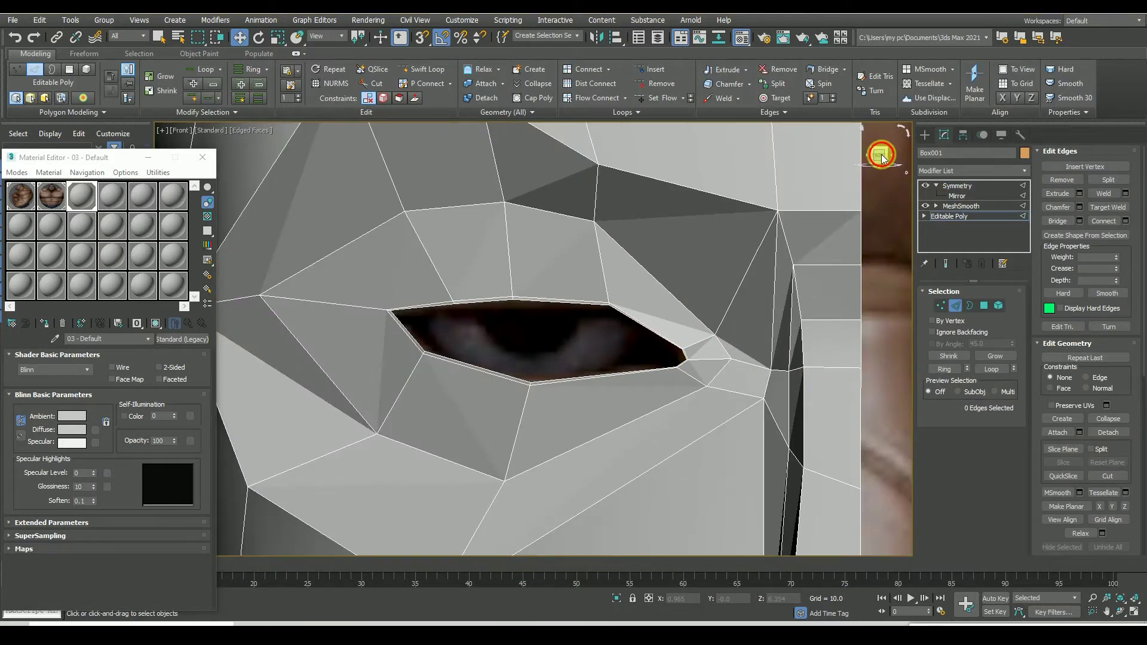
scroll(598, 358, up, 3)
double_click(486, 389)
scroll(538, 388, up, 2)
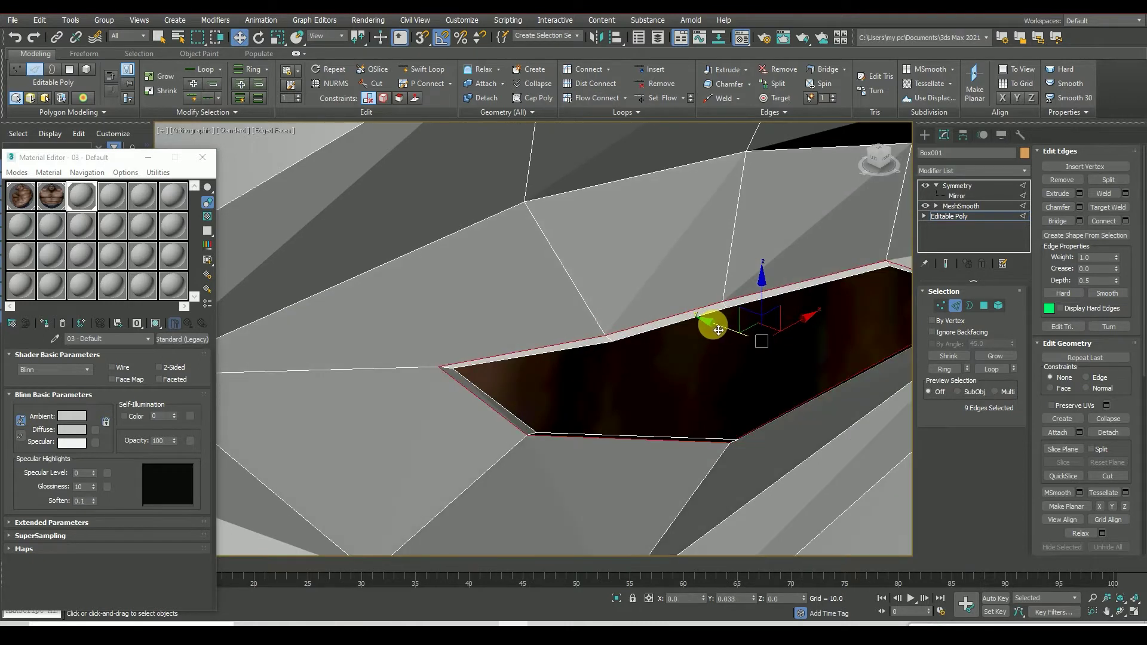
click(278, 37)
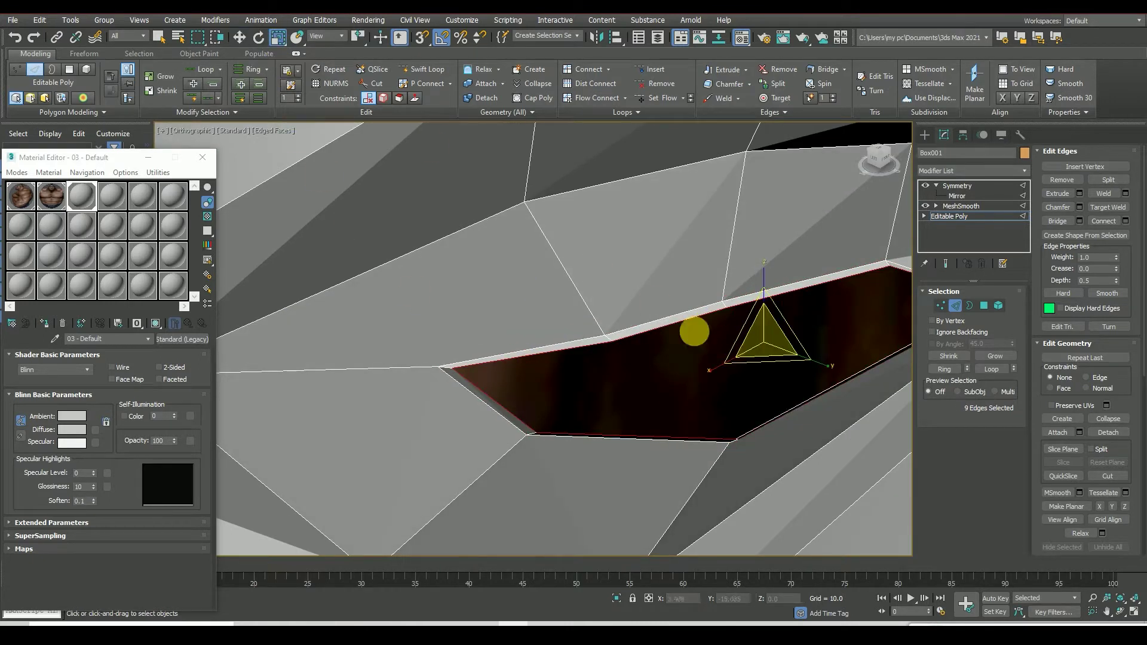
drag(764, 345, 645, 281)
key(w)
drag(738, 335, 723, 332)
Step: Check the smoothed eye, then inspect the cage eye opening from the front view
click(976, 185)
click(947, 218)
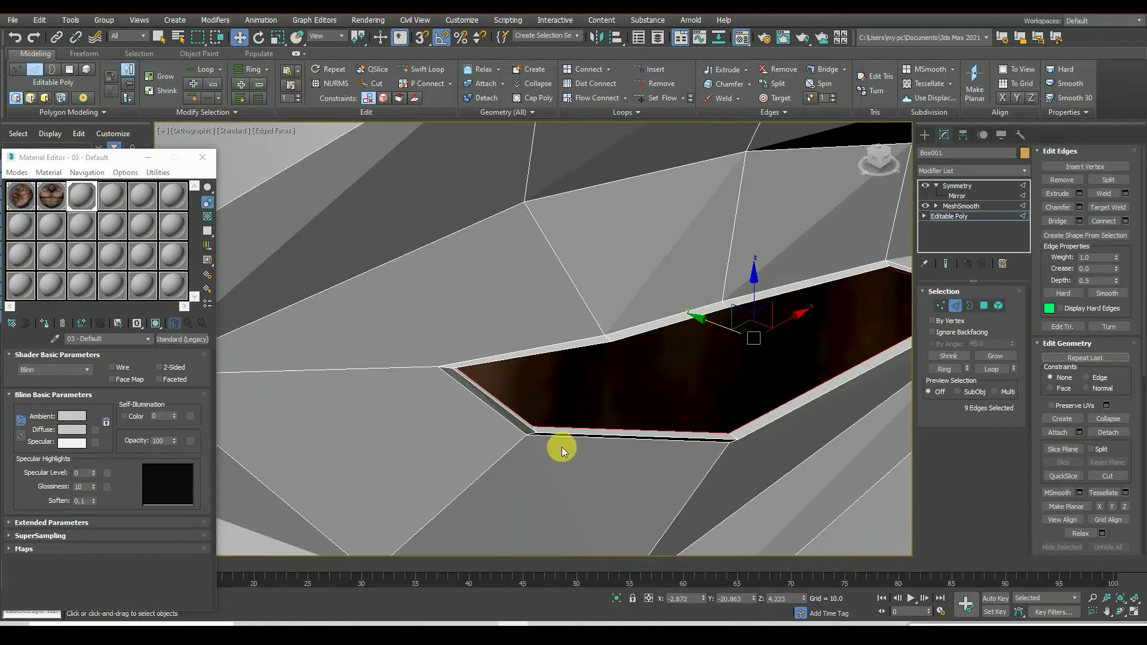
scroll(651, 413, up, 2)
scroll(651, 413, down, 2)
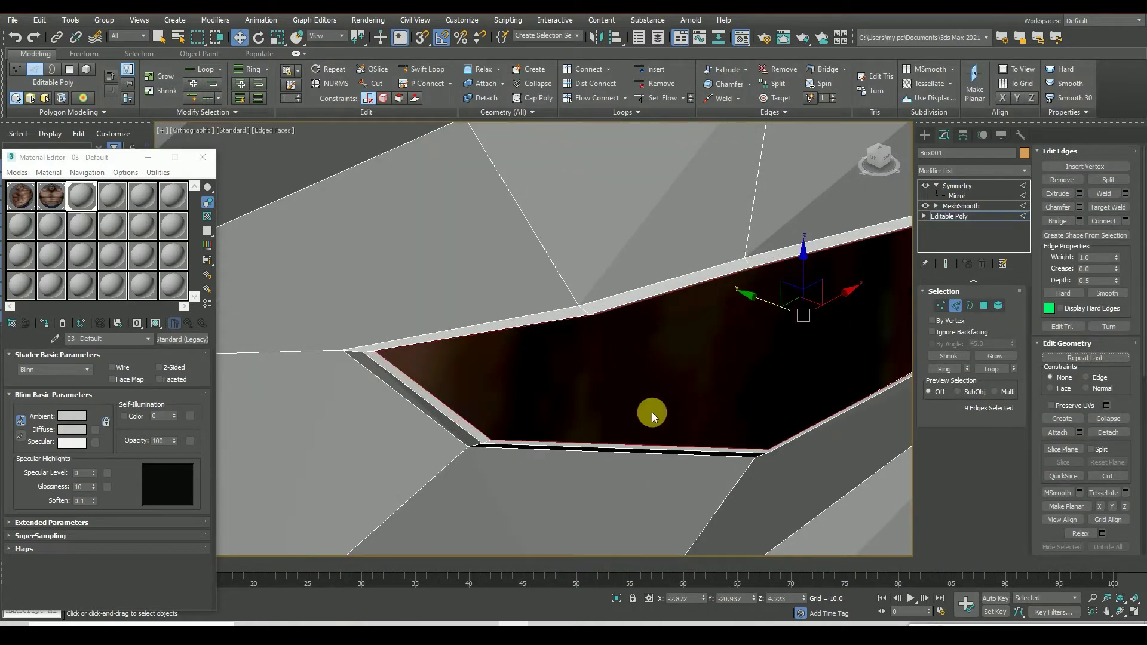
alt+middle_drag(651, 413, 525, 325)
click(871, 156)
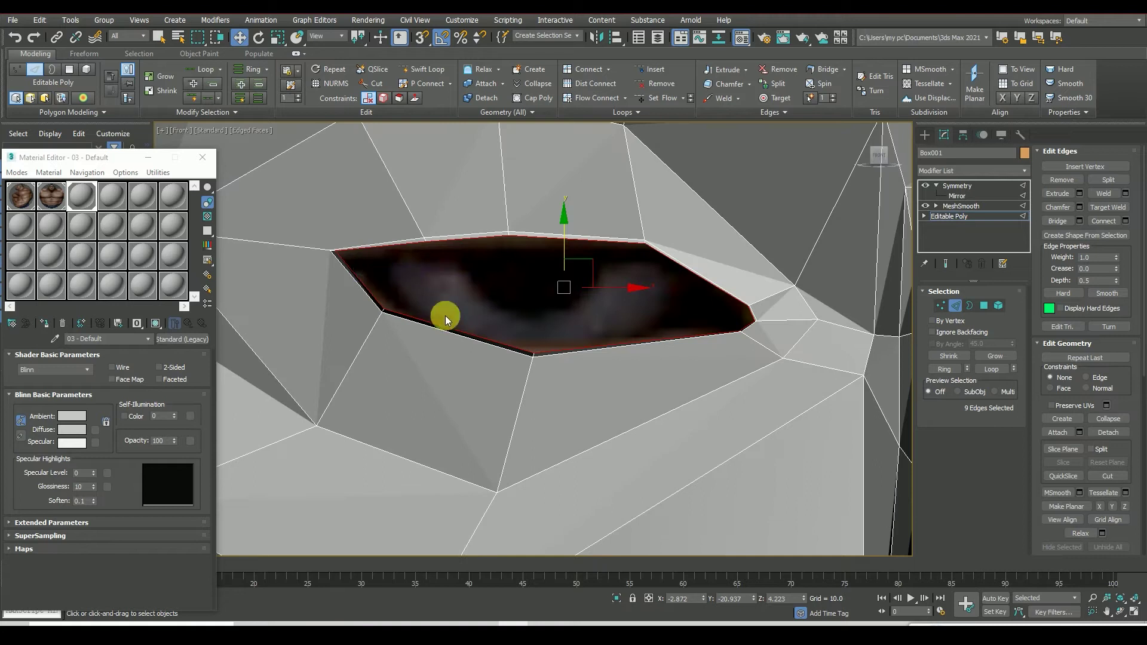
drag(878, 156, 875, 159)
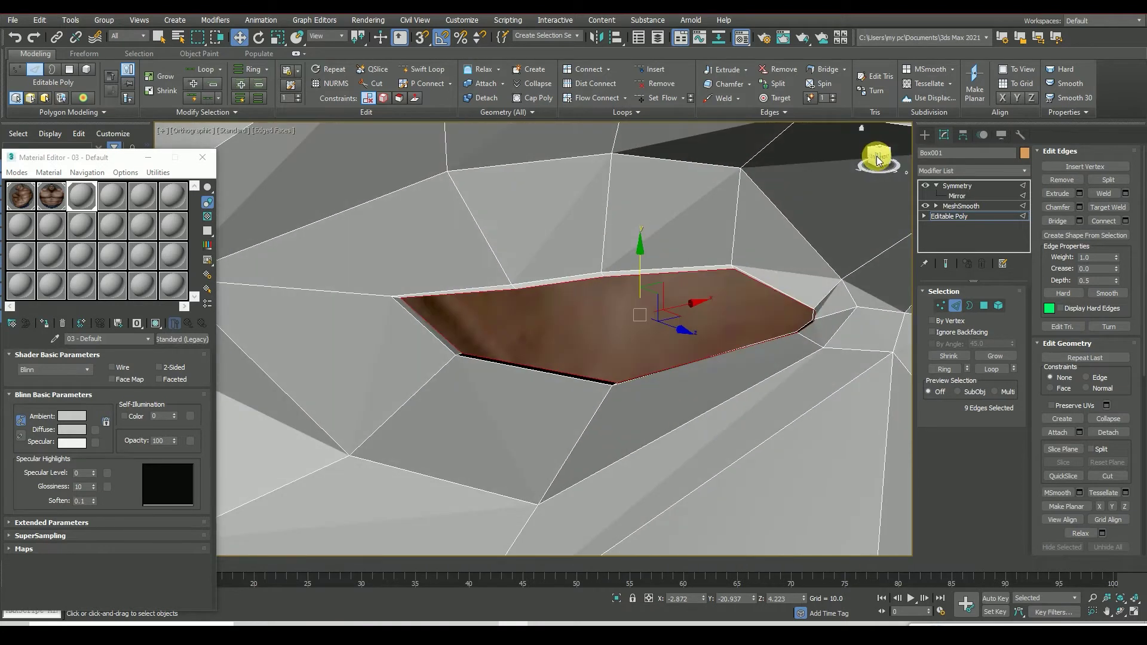
click(878, 155)
Step: Shrink the eye-opening loop to 95% and view the smoothed, mirrored eye from the front
click(276, 37)
drag(574, 271, 578, 283)
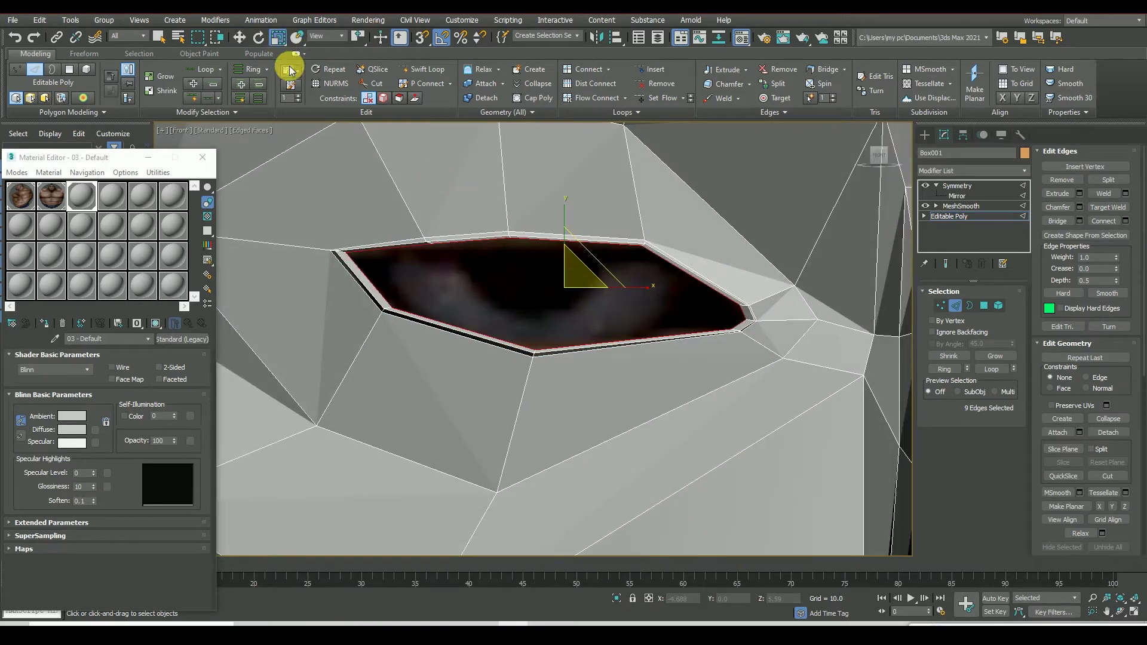
key(w)
click(577, 293)
drag(875, 160, 883, 165)
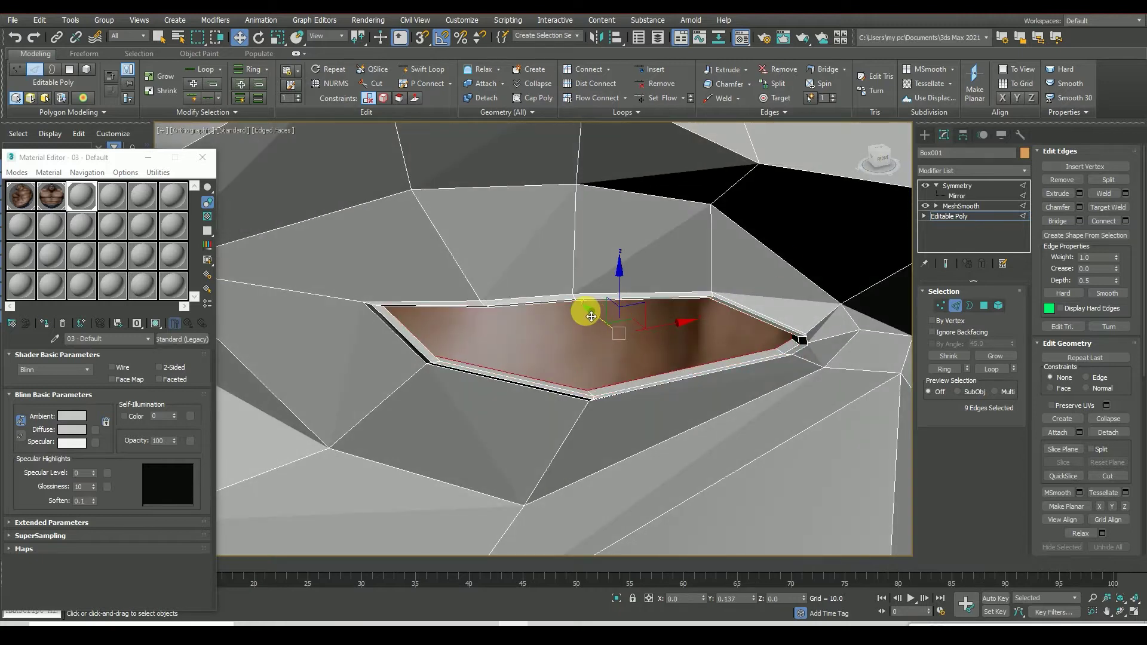
click(956, 186)
click(880, 157)
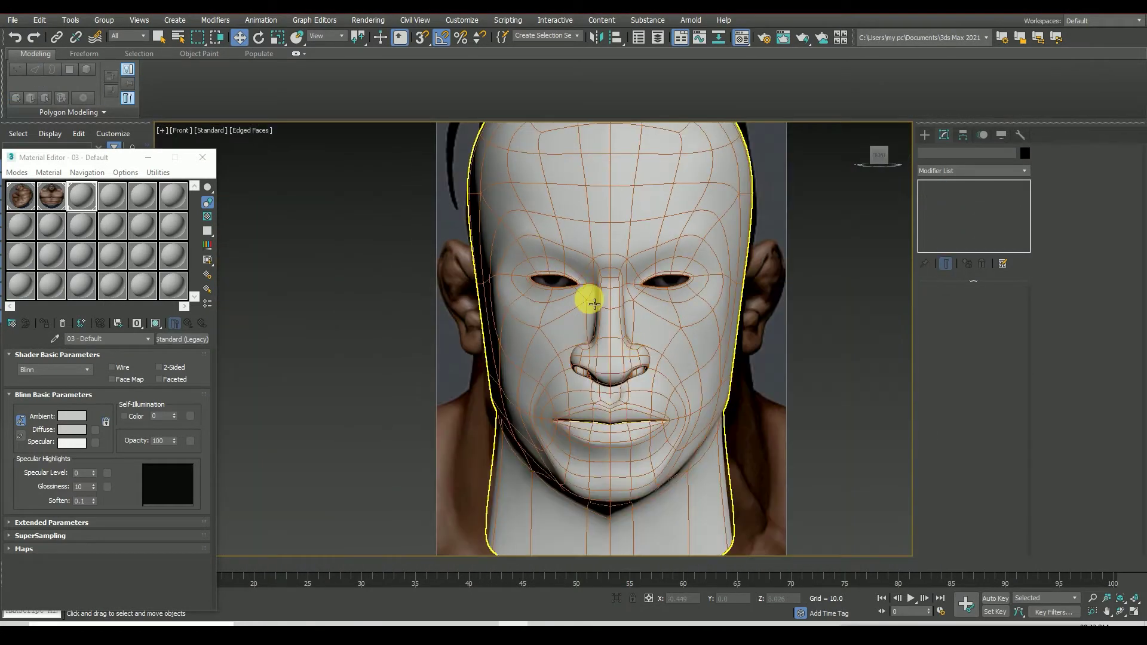
Step: Connect the edge ring around the eye into a new loop slid toward the eye opening
click(960, 217)
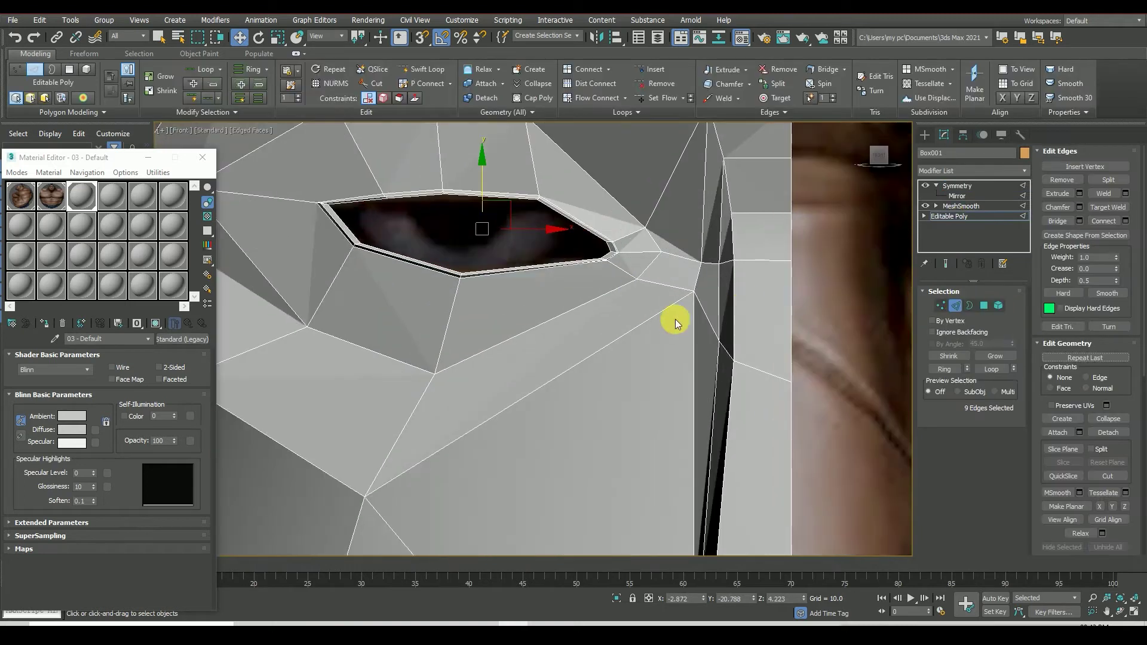
scroll(675, 322, down, 3)
scroll(597, 257, up, 3)
click(244, 72)
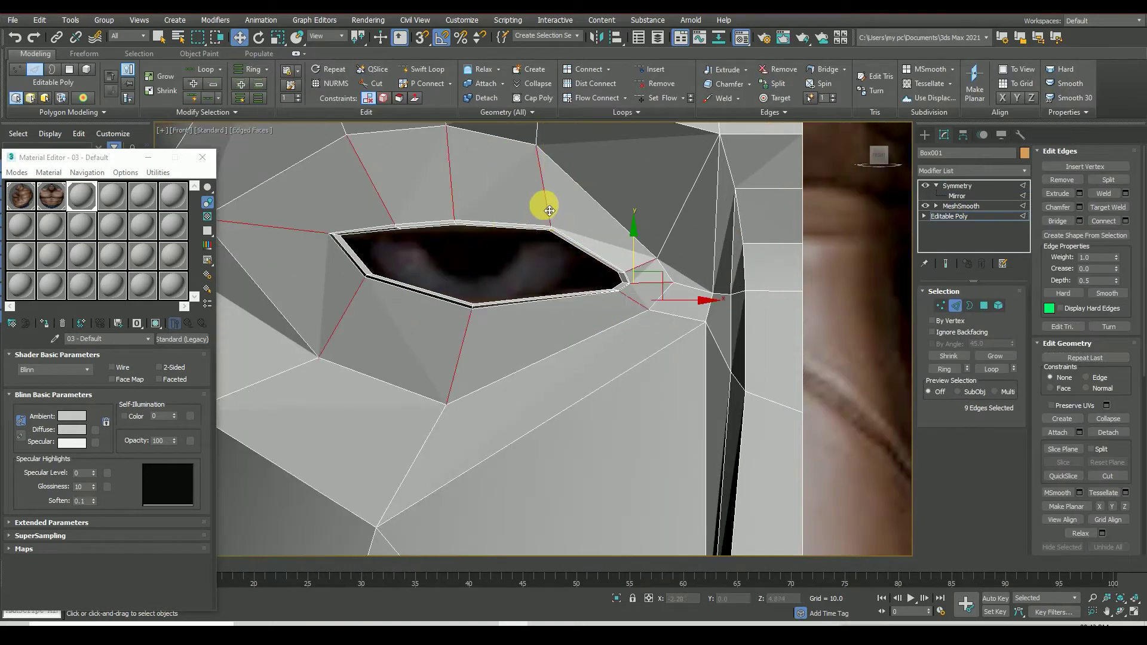
right_click(538, 214)
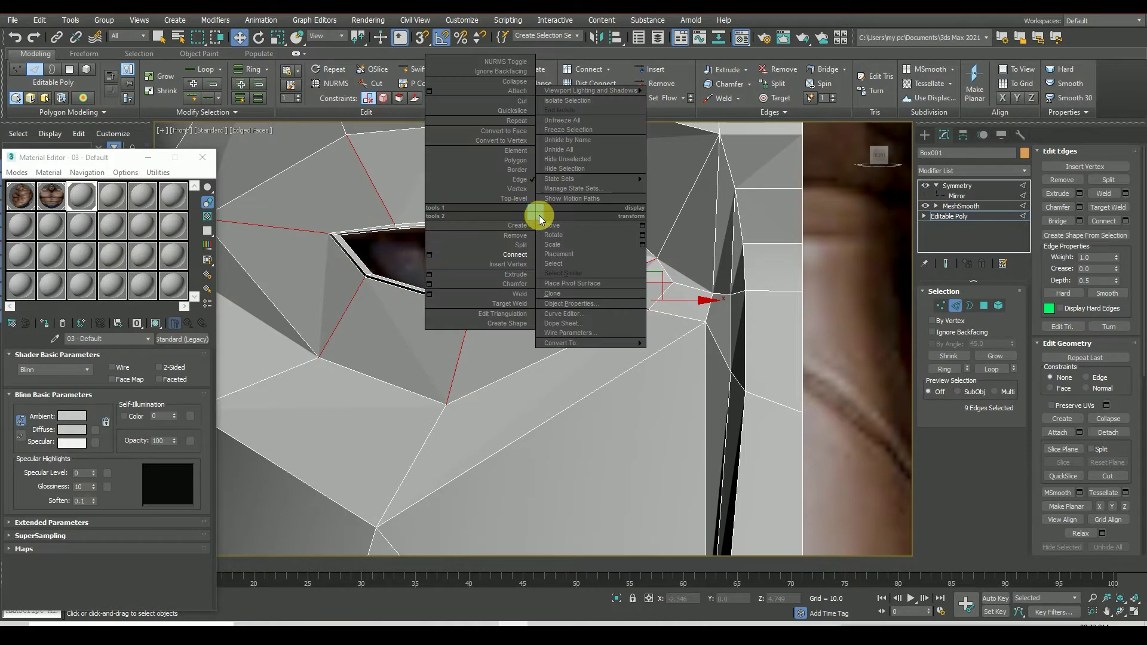
click(432, 257)
drag(541, 380, 533, 60)
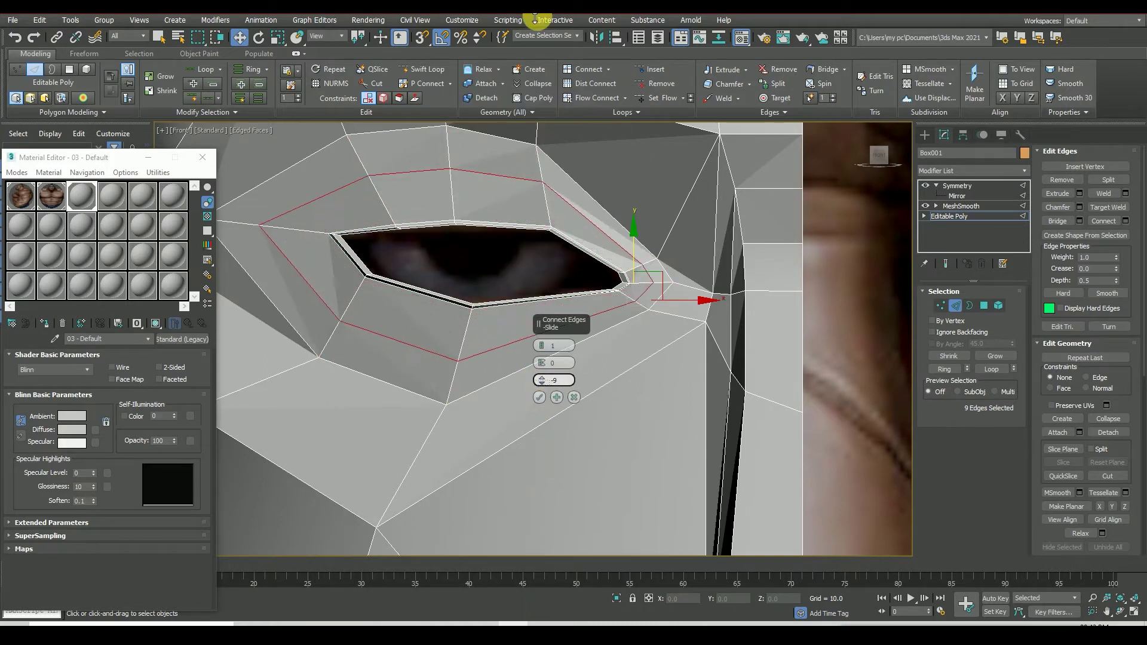
click(540, 397)
Step: Turn the loop above the eye into a radial ring and connect another edge loop
click(455, 208)
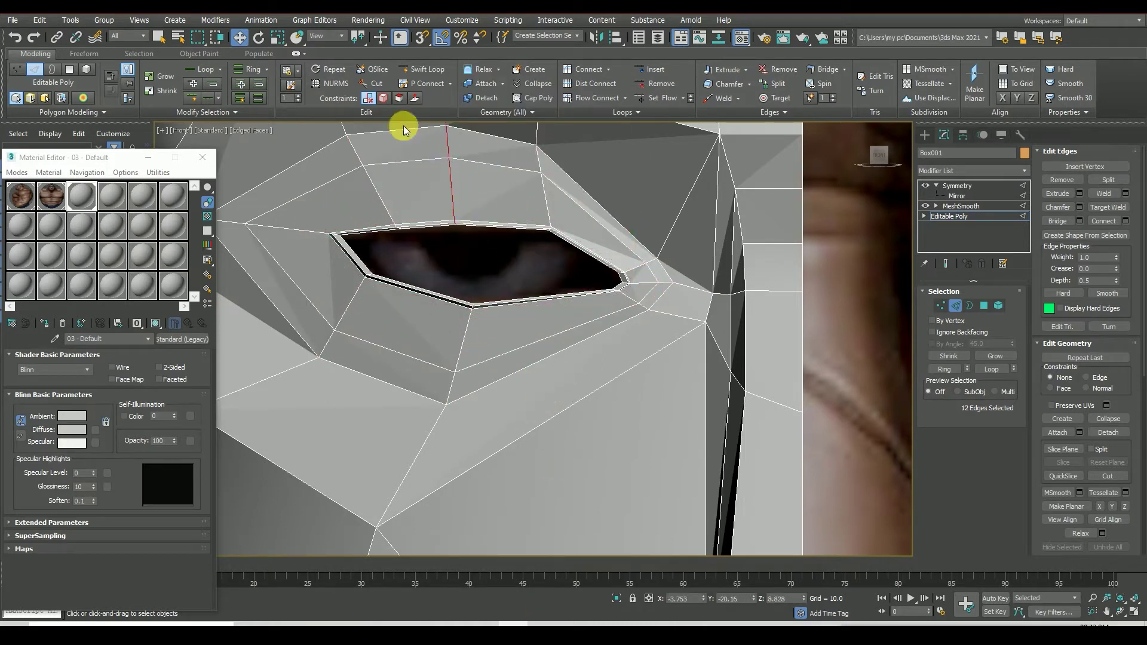
right_click(451, 198)
click(359, 236)
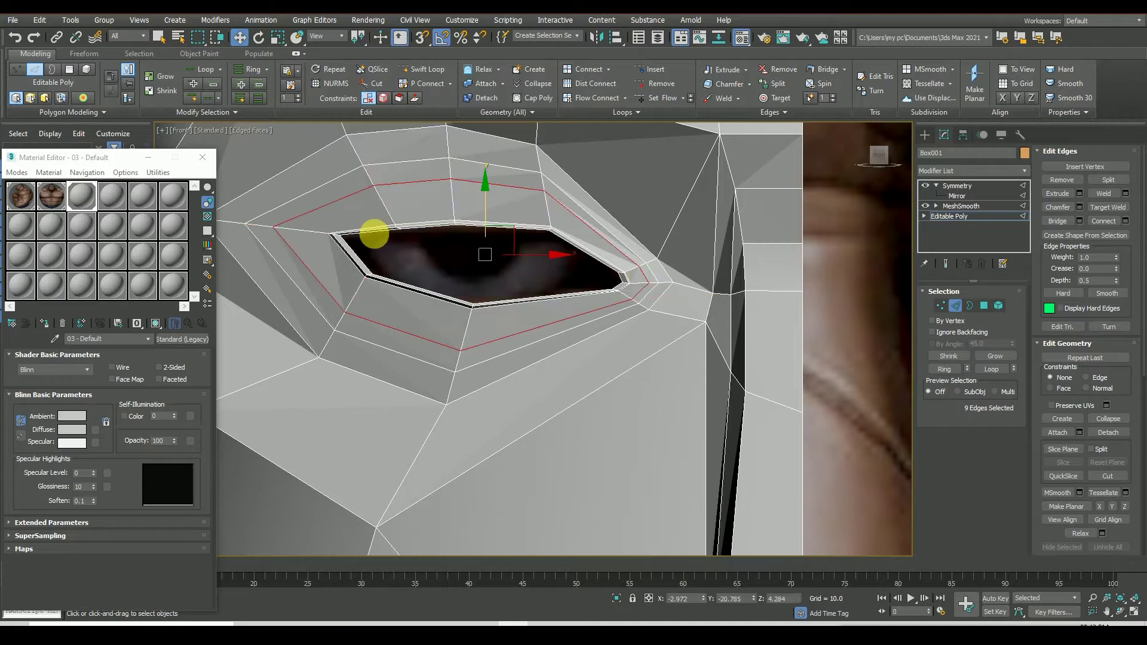
right_click(469, 206)
click(251, 69)
right_click(452, 200)
click(442, 252)
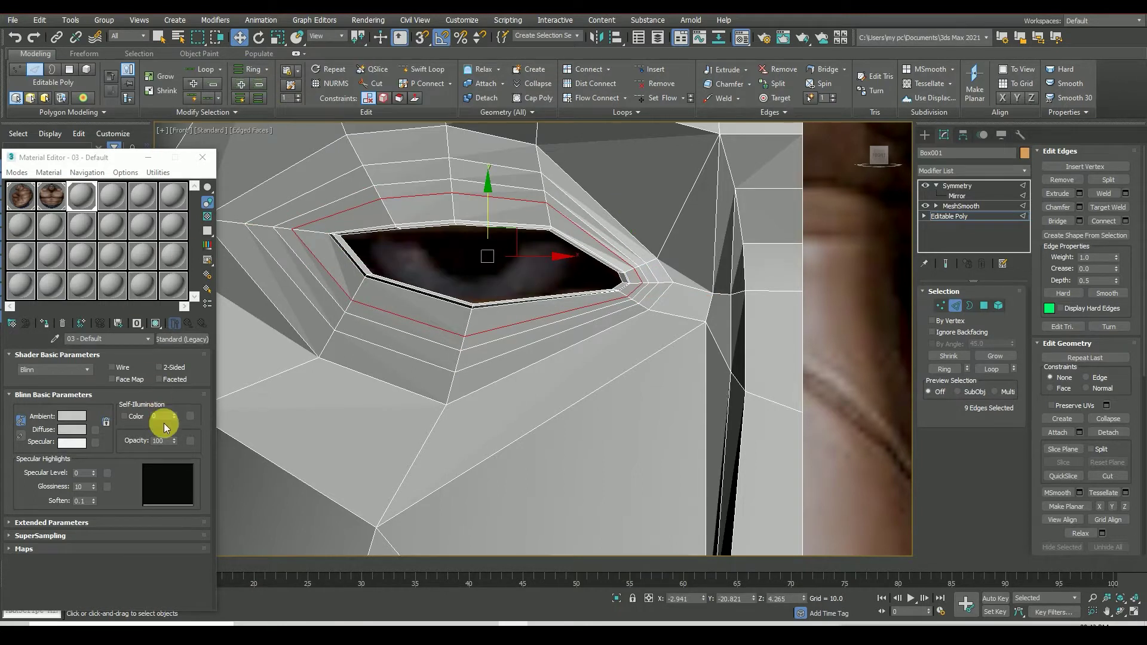
Step: Set material Opacity to 0 and move an eyelid vertex onto the reference lid line
drag(166, 427, 243, 15)
click(937, 305)
scroll(402, 208, up, 3)
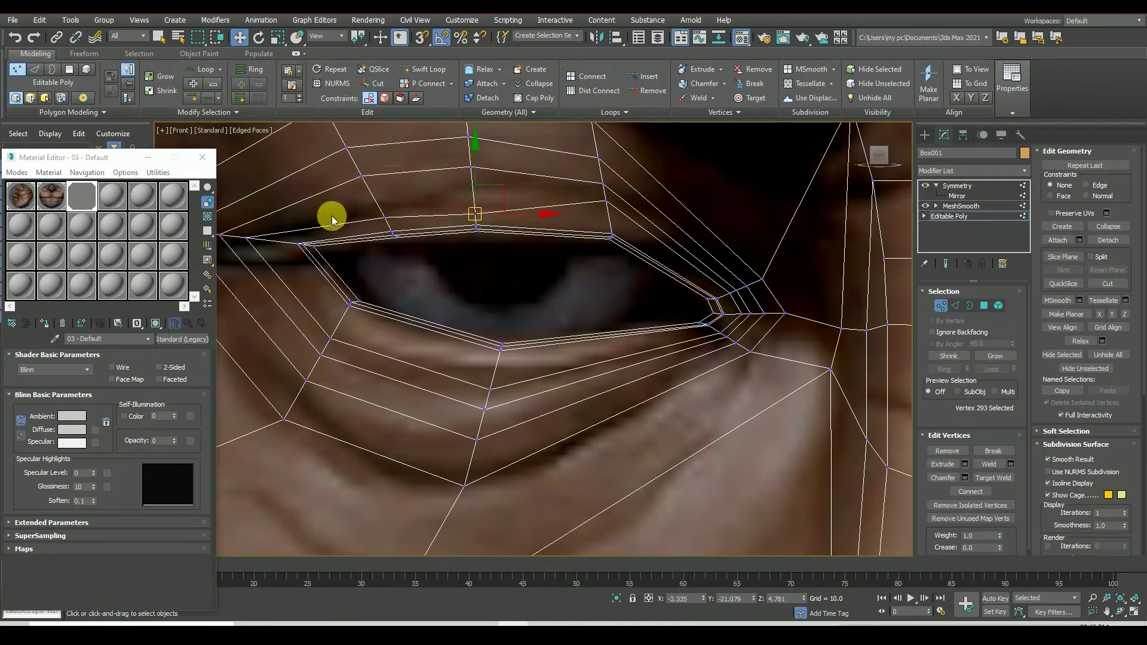
drag(277, 254, 303, 262)
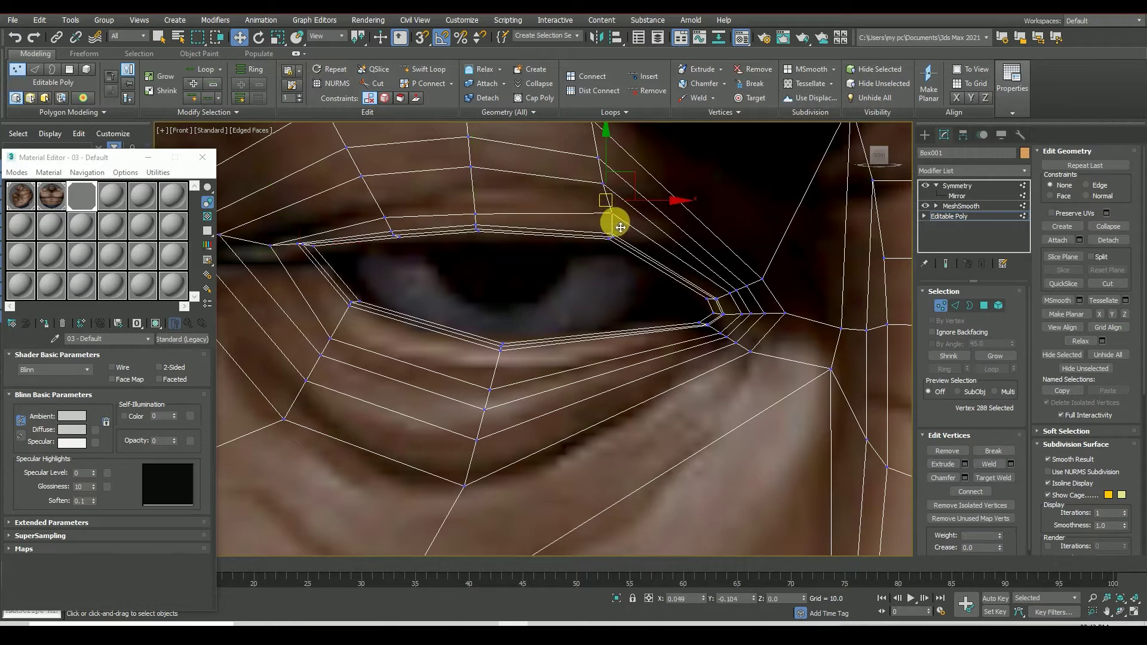
scroll(620, 227, down, 2)
scroll(615, 299, down, 3)
scroll(645, 290, down, 2)
scroll(635, 281, up, 7)
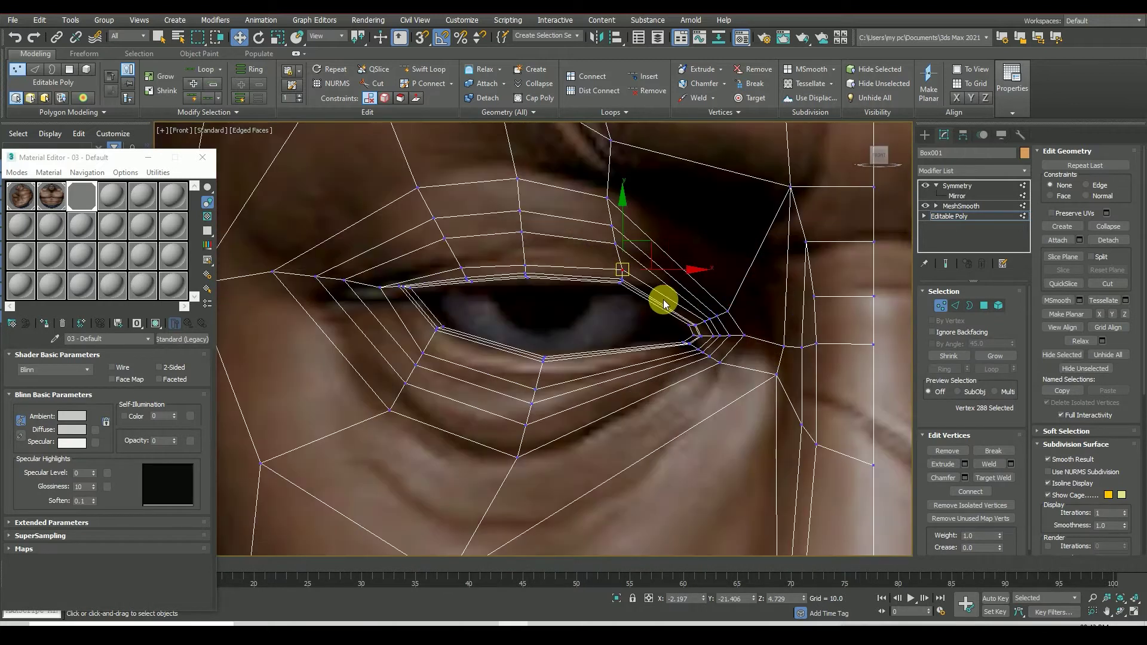
Step: Connect the radial edges near the eye into one more edge loop
click(955, 305)
click(669, 314)
click(254, 68)
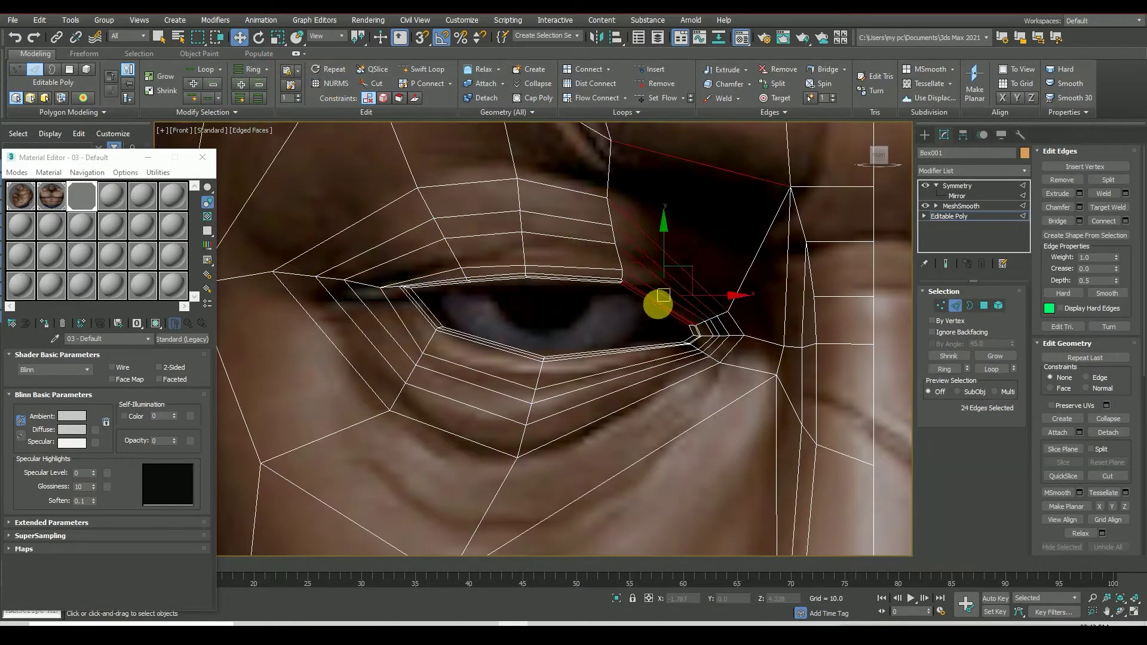
right_click(664, 304)
click(590, 339)
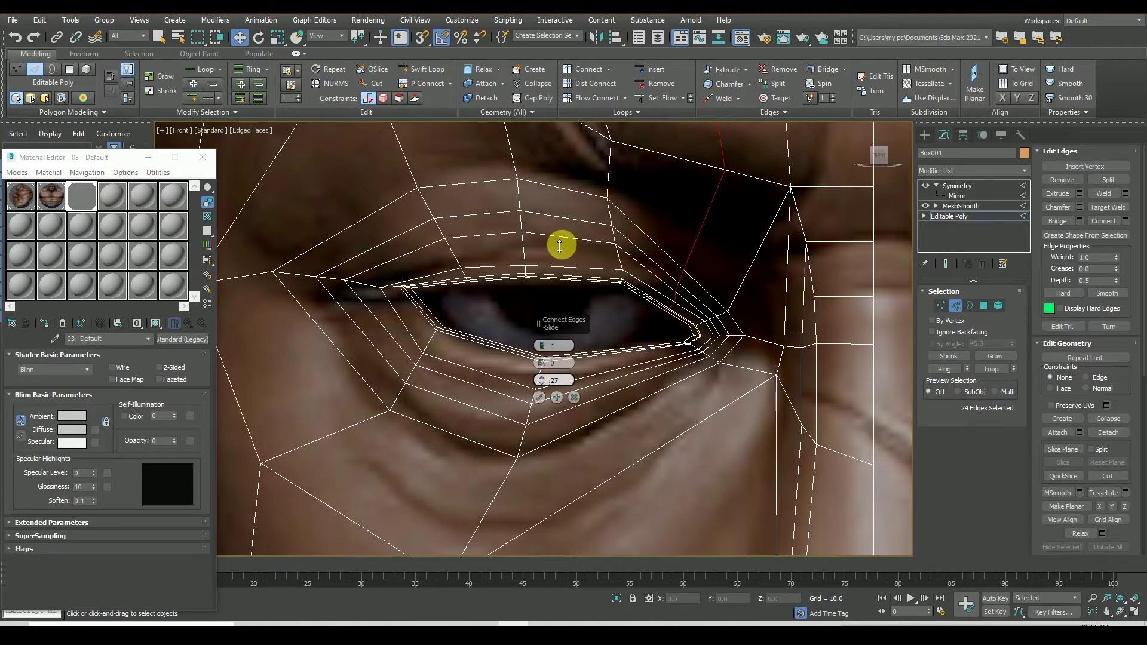
click(539, 397)
Step: Shift the upper-lid vertices right and select the vertices at the outer eye corner
click(940, 305)
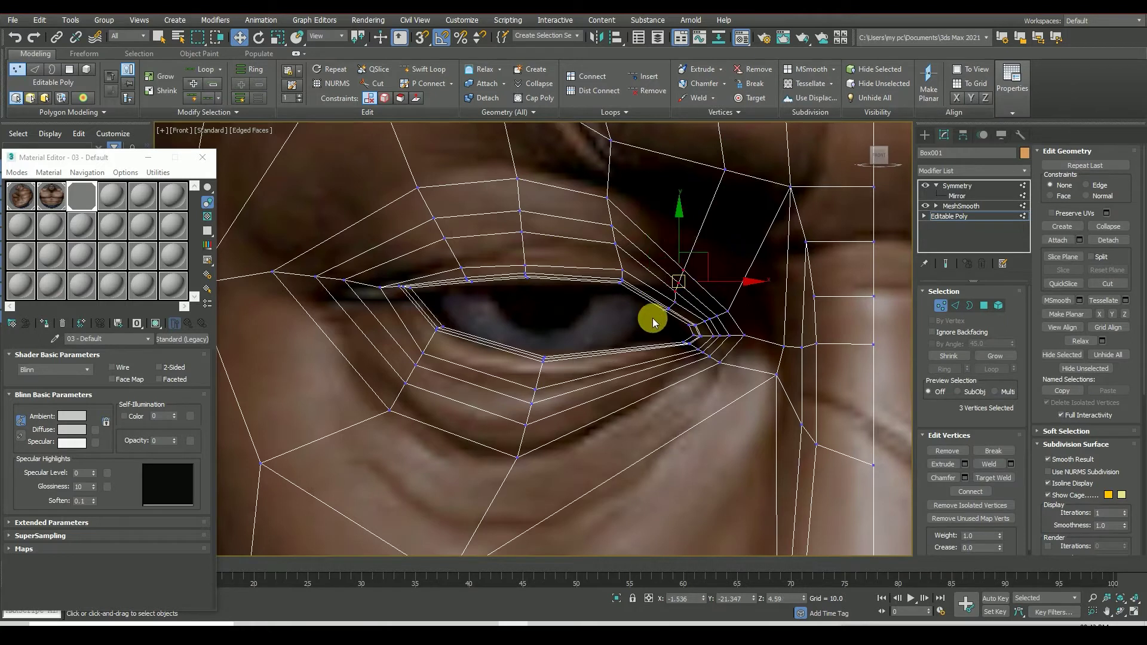
scroll(684, 294, down, 3)
scroll(691, 238, up, 3)
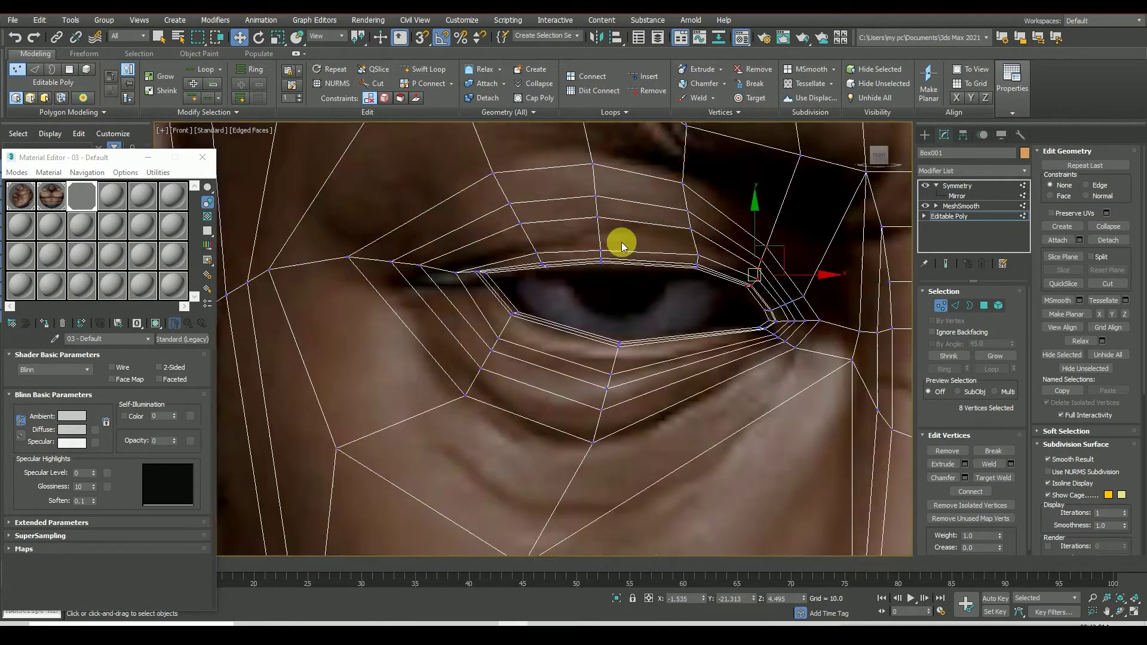
scroll(620, 243, up, 2)
drag(567, 173, 626, 284)
drag(597, 245, 608, 245)
drag(719, 282, 734, 267)
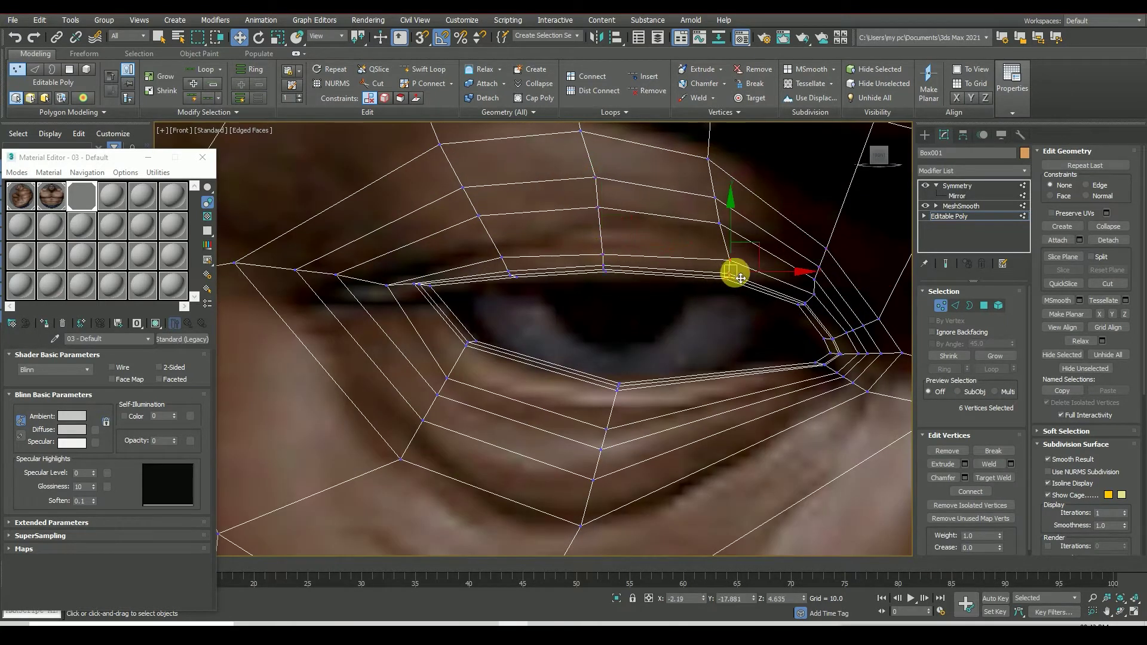
scroll(665, 324, down, 2)
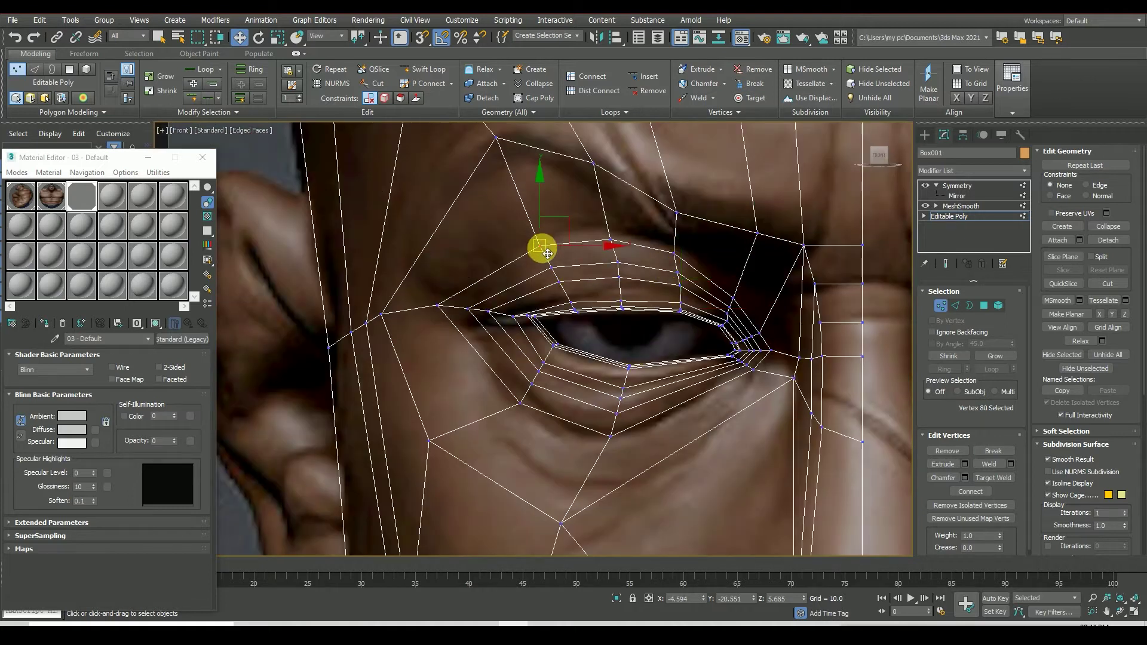
Step: Check eyelid and corner vertices in side and front views, pulling one vertex down
click(682, 261)
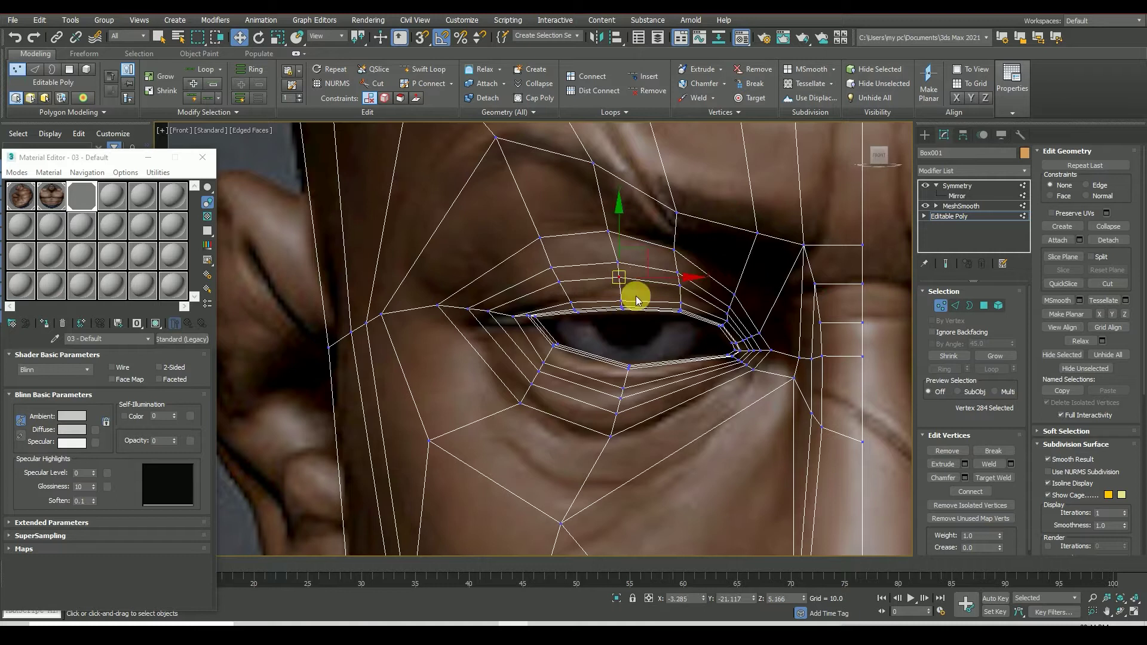
click(868, 160)
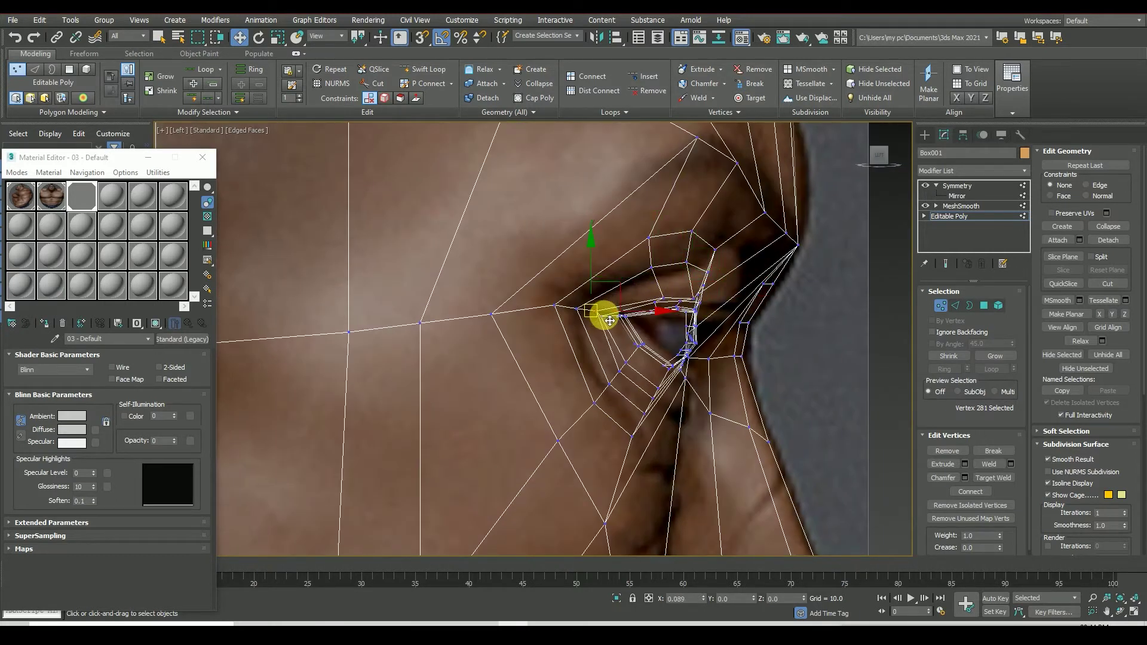
click(653, 272)
click(879, 155)
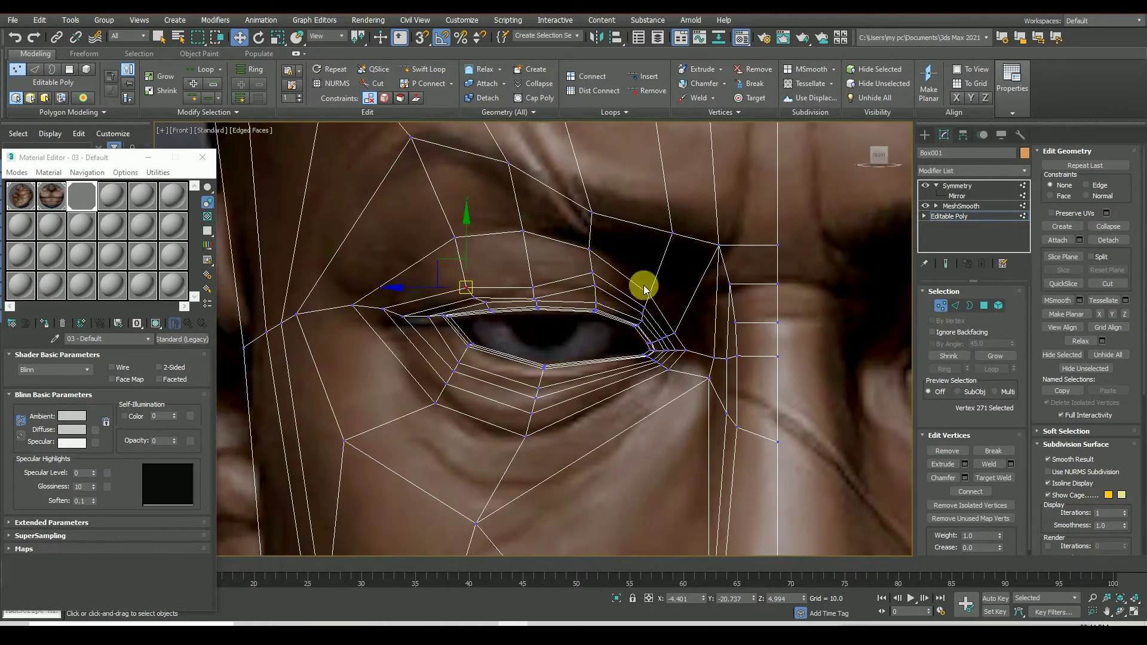
alt+middle_drag(847, 189, 720, 325)
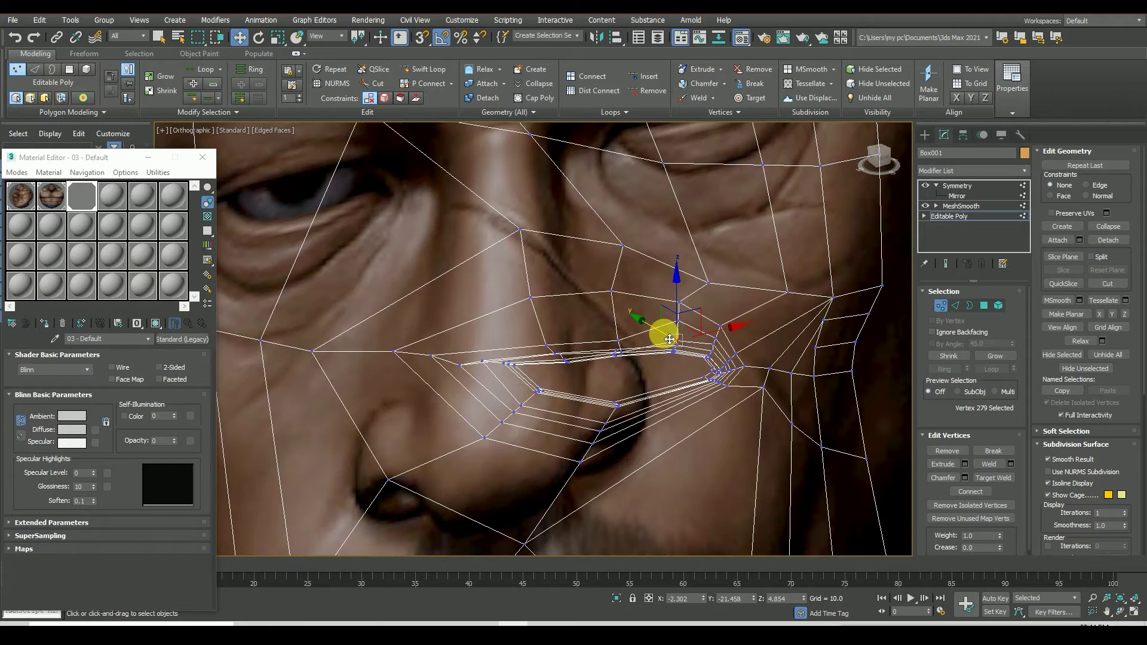
drag(685, 335, 688, 349)
Step: Restore Opacity to 100, enable Show End Result, and move an upper-lid vertex down-right
drag(177, 442, 178, 418)
click(945, 264)
click(845, 172)
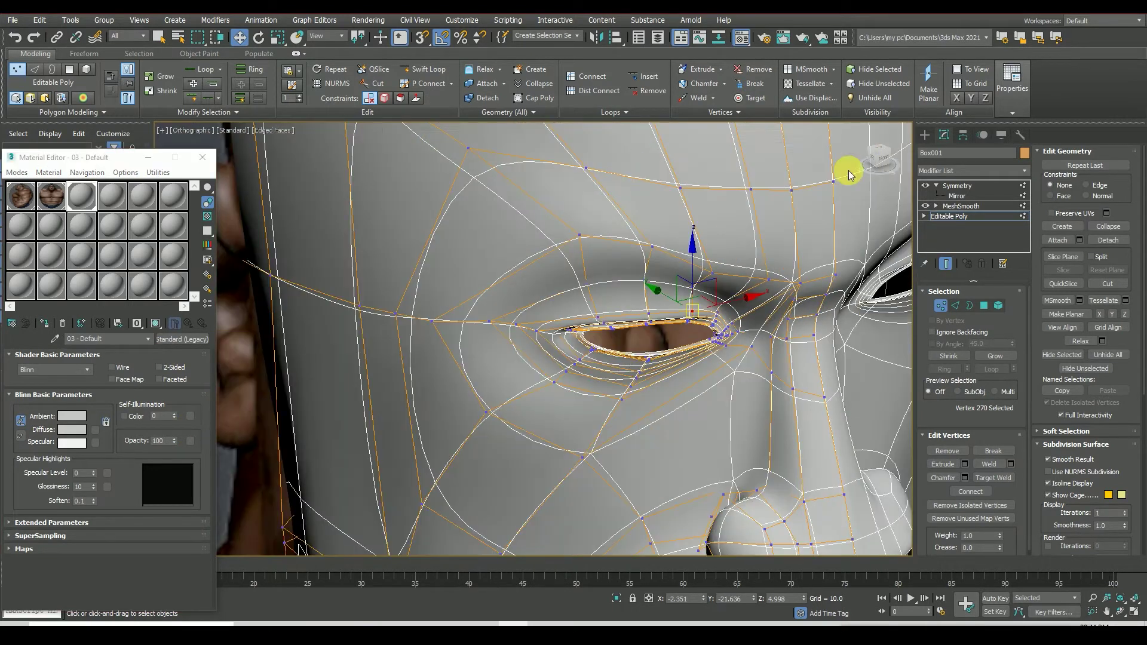
click(881, 156)
alt+middle_drag(880, 156, 717, 268)
scroll(653, 277, up, 5)
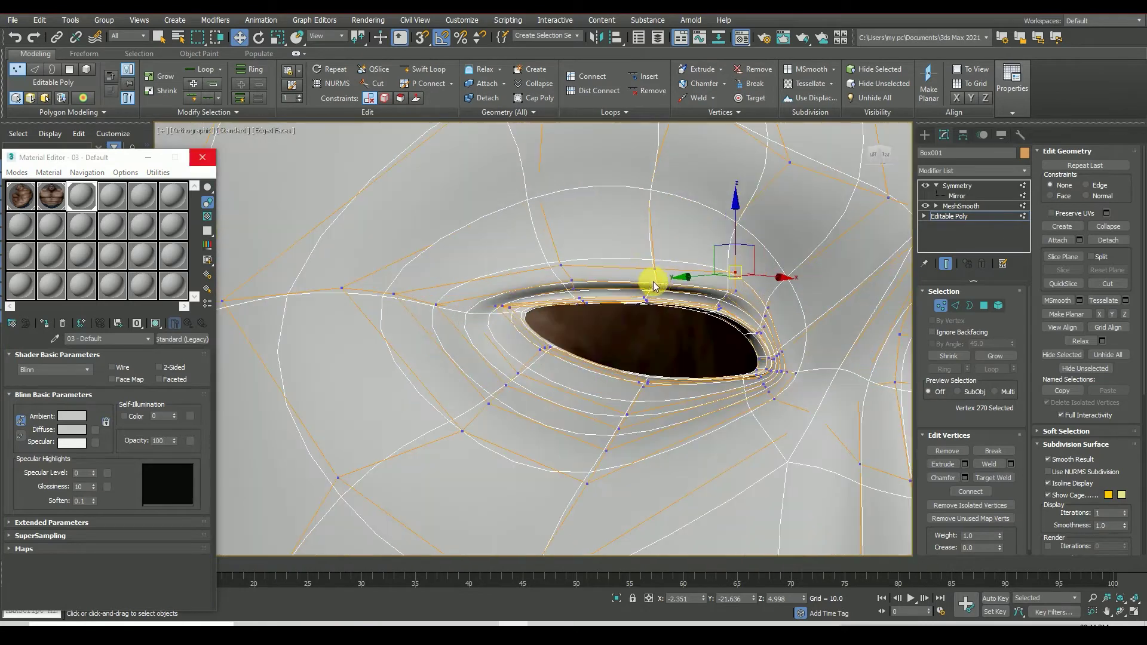
click(662, 289)
drag(670, 296, 684, 263)
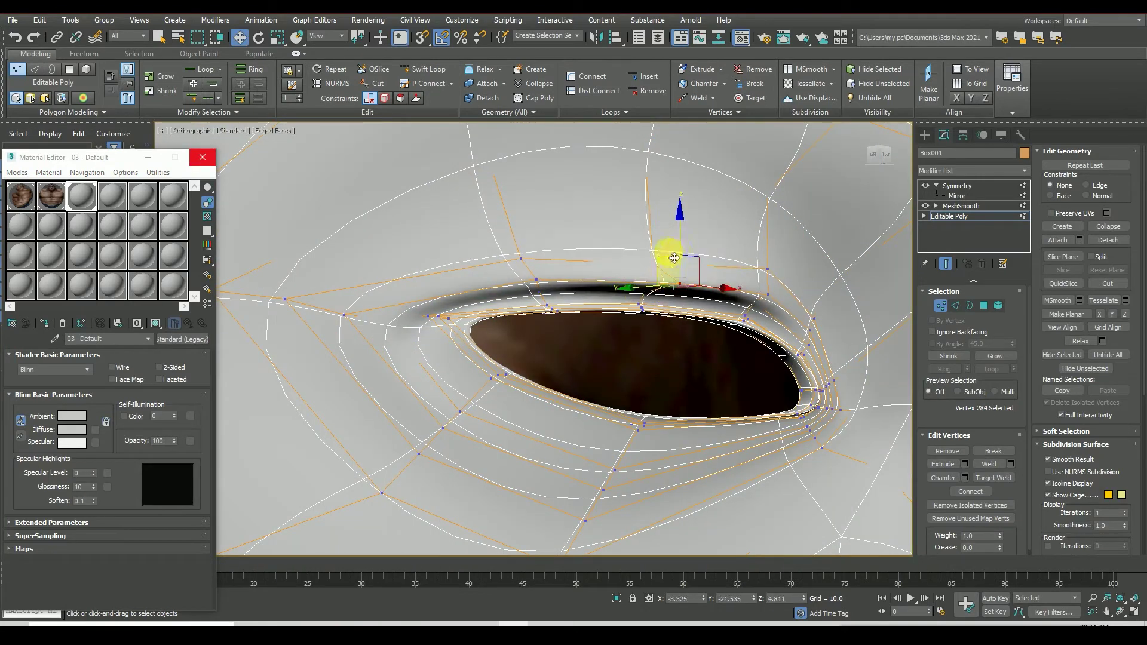
Step: Pull a vertex onto the lower eyelid in side view and raise the middle lower-lid vertex
alt+middle_drag(827, 201, 878, 153)
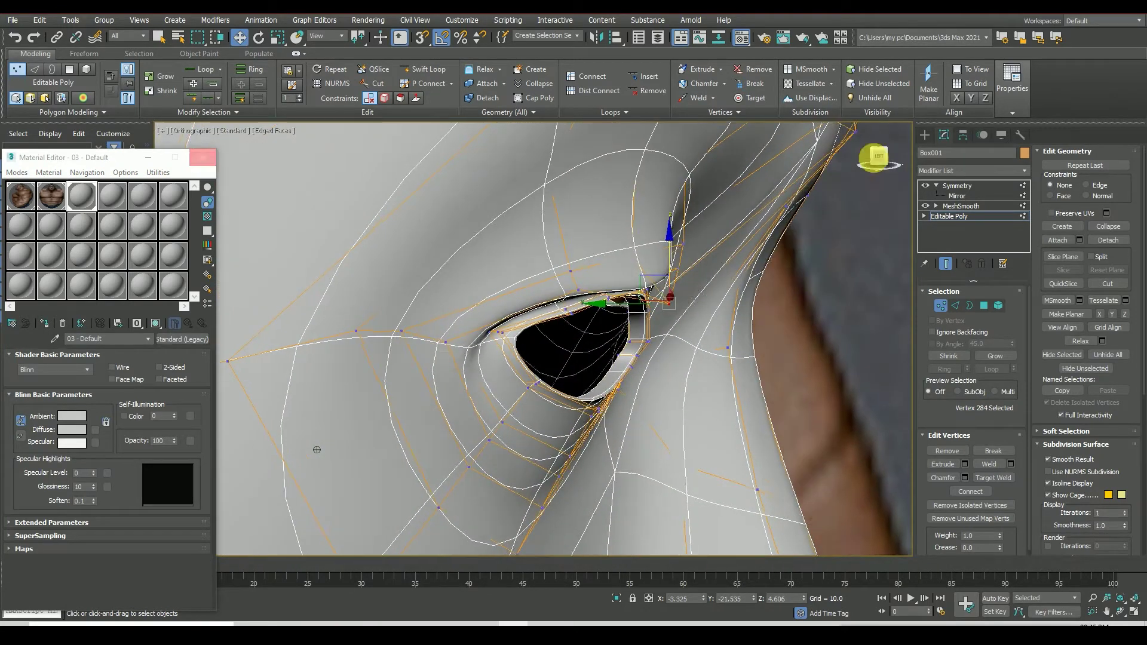
click(878, 154)
drag(577, 293, 586, 327)
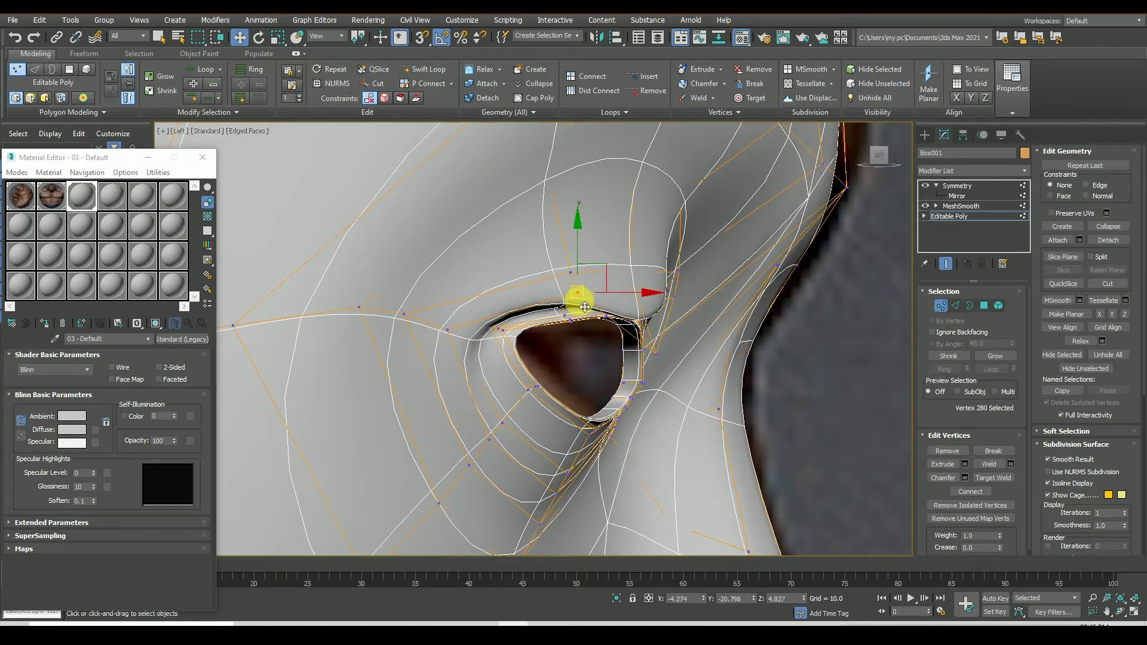
alt+middle_drag(715, 250, 801, 323)
click(814, 328)
alt+middle_drag(816, 366, 645, 289)
click(880, 157)
drag(665, 318, 668, 310)
Step: Select the left and right eye-corner vertices and view a reference image file
click(587, 310)
scroll(627, 326, down, 3)
scroll(741, 319, up, 8)
click(763, 287)
click(12, 20)
click(137, 140)
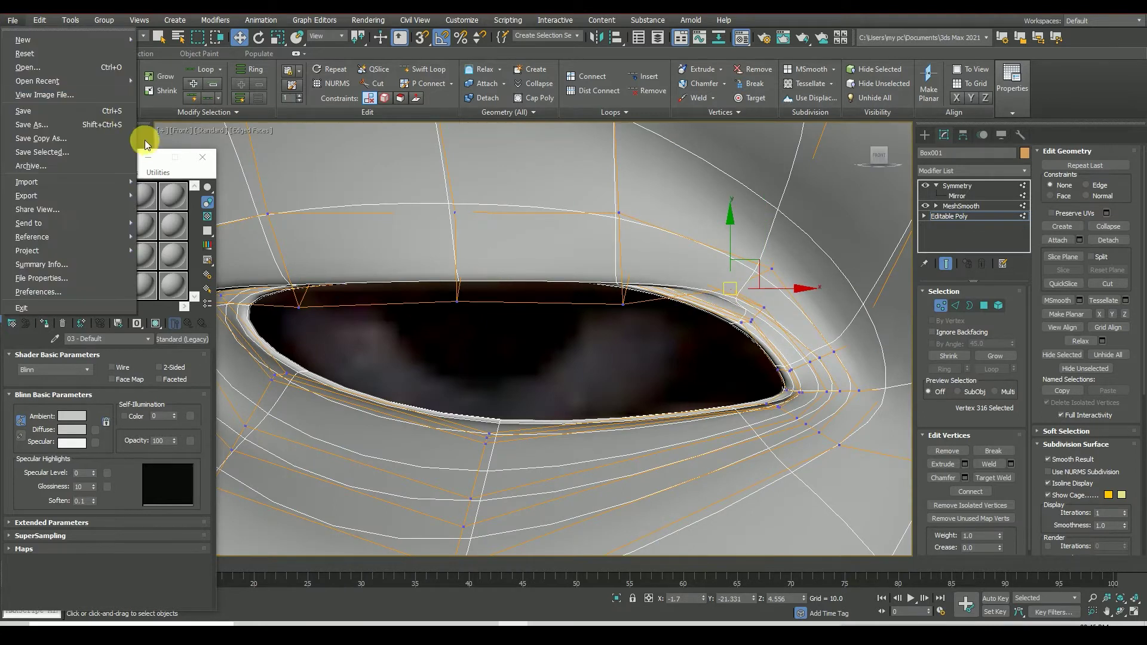
click(414, 23)
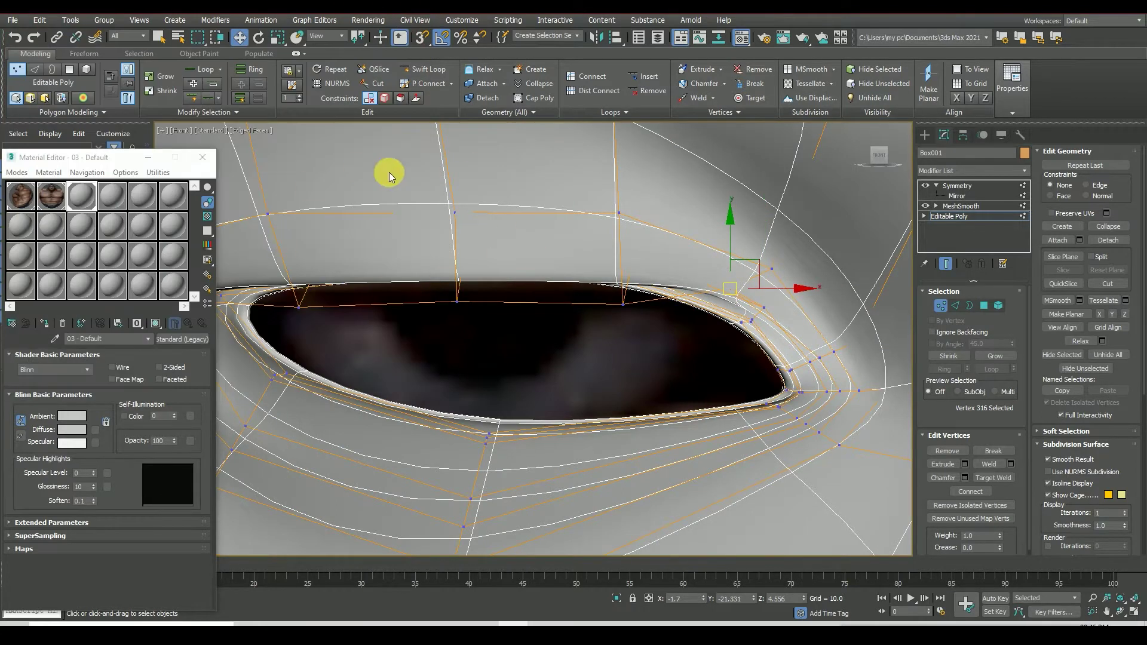
Step: View the whole smoothed, mirrored face with edged-face display turned off
drag(174, 440, 182, 514)
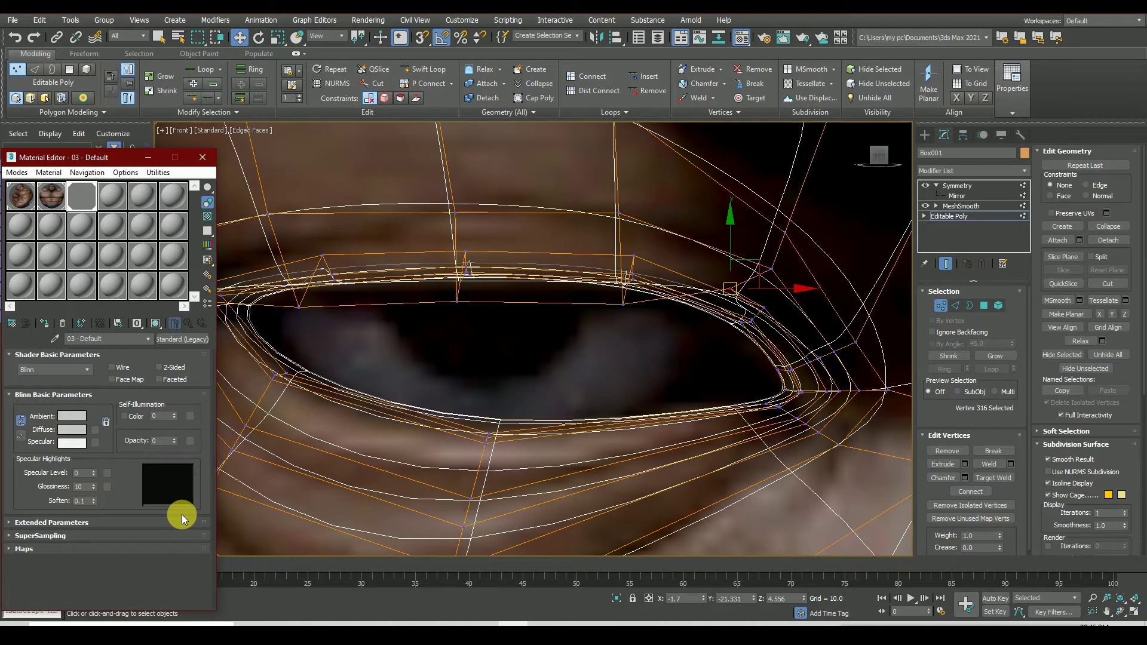
key(ctrl+z)
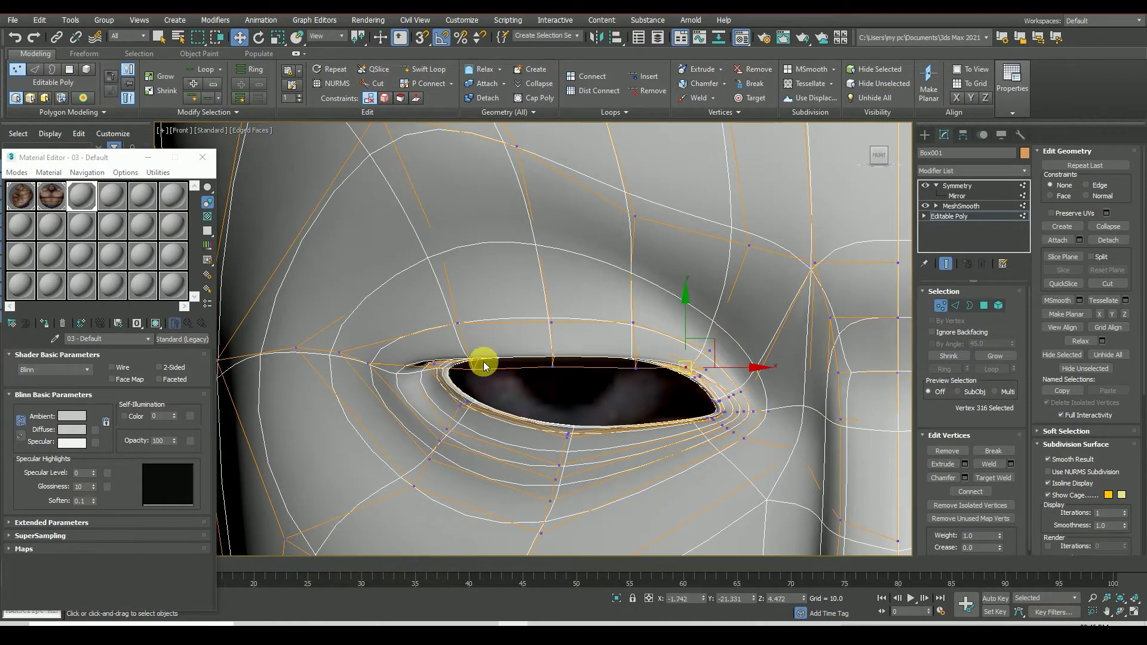
click(957, 186)
key(F4)
scroll(883, 238, down, 5)
scroll(627, 346, down, 4)
Step: Select the head mesh and pick a vertex on the eyelid edge
click(890, 218)
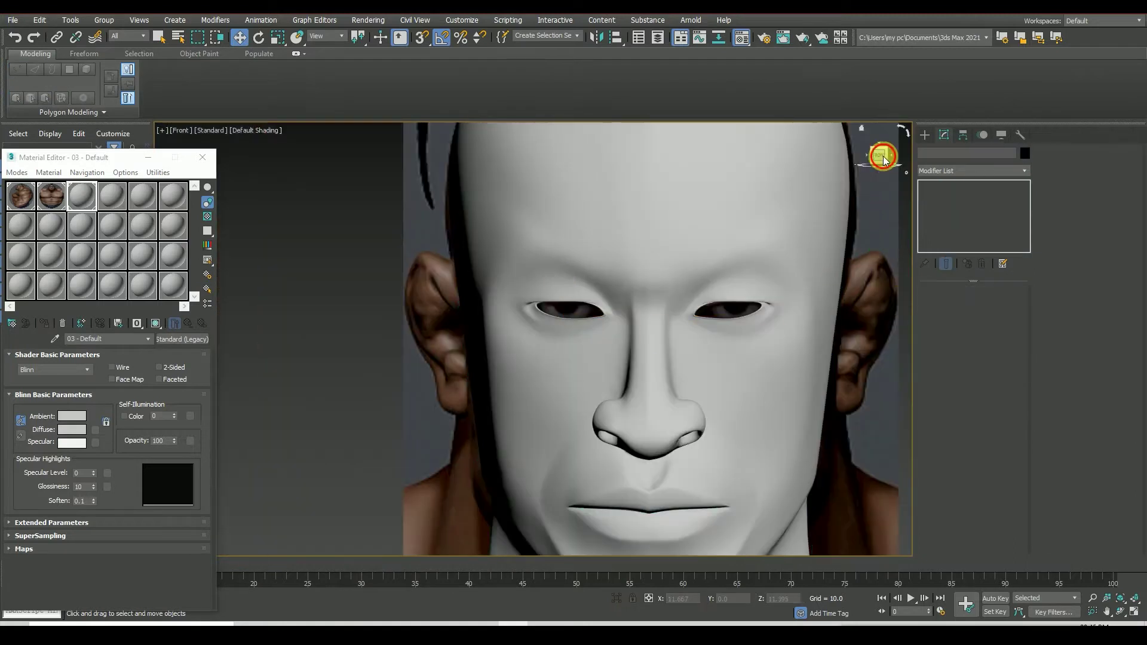
alt+middle_drag(526, 326, 533, 336)
scroll(546, 317, up, 3)
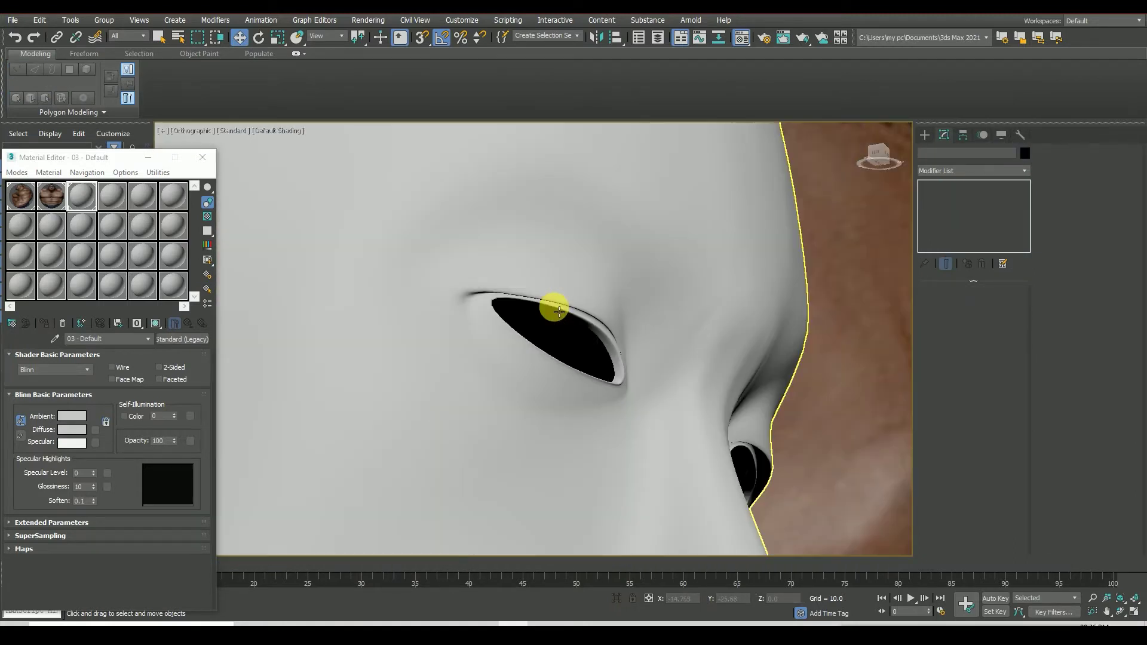
scroll(532, 295, up, 2)
click(530, 295)
click(966, 217)
drag(875, 159, 854, 168)
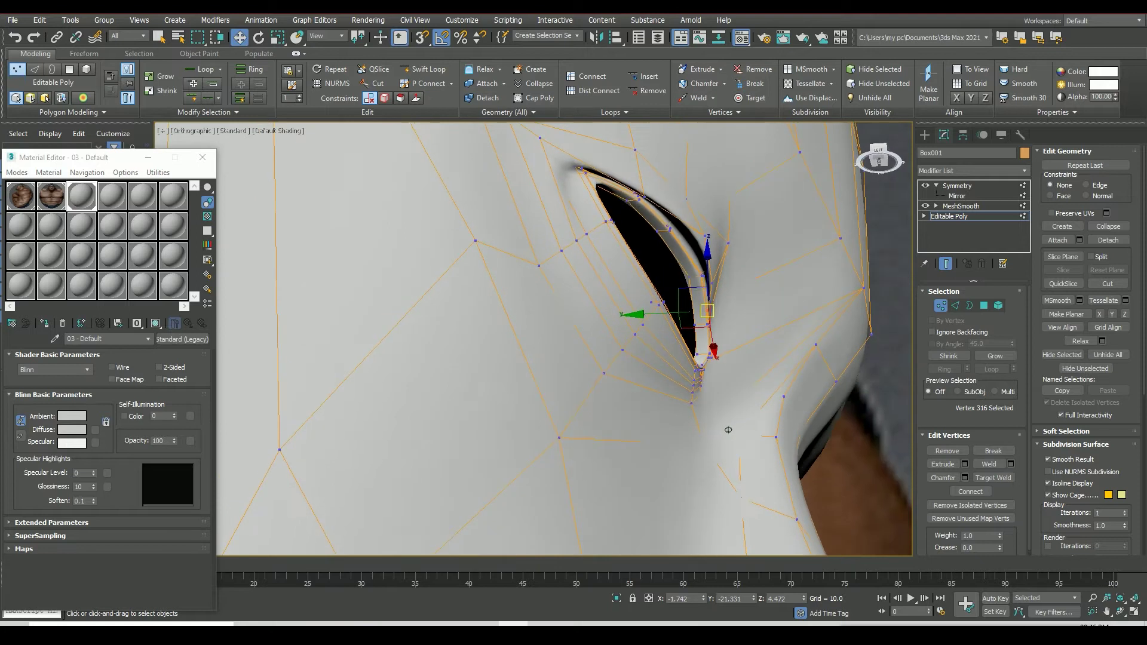
Step: Raise the eye-corner and crease vertices to deepen the eyelid fold
click(652, 233)
scroll(652, 233, up, 2)
drag(648, 218, 672, 183)
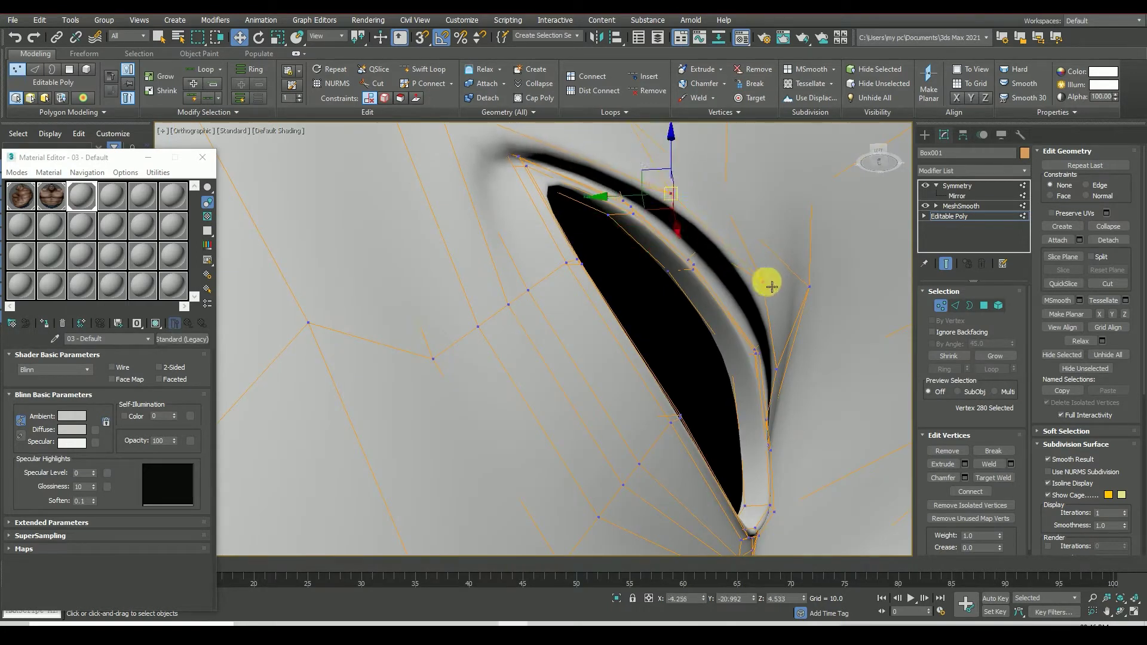
drag(763, 281, 745, 300)
alt+middle_drag(456, 187, 869, 158)
drag(869, 159, 876, 159)
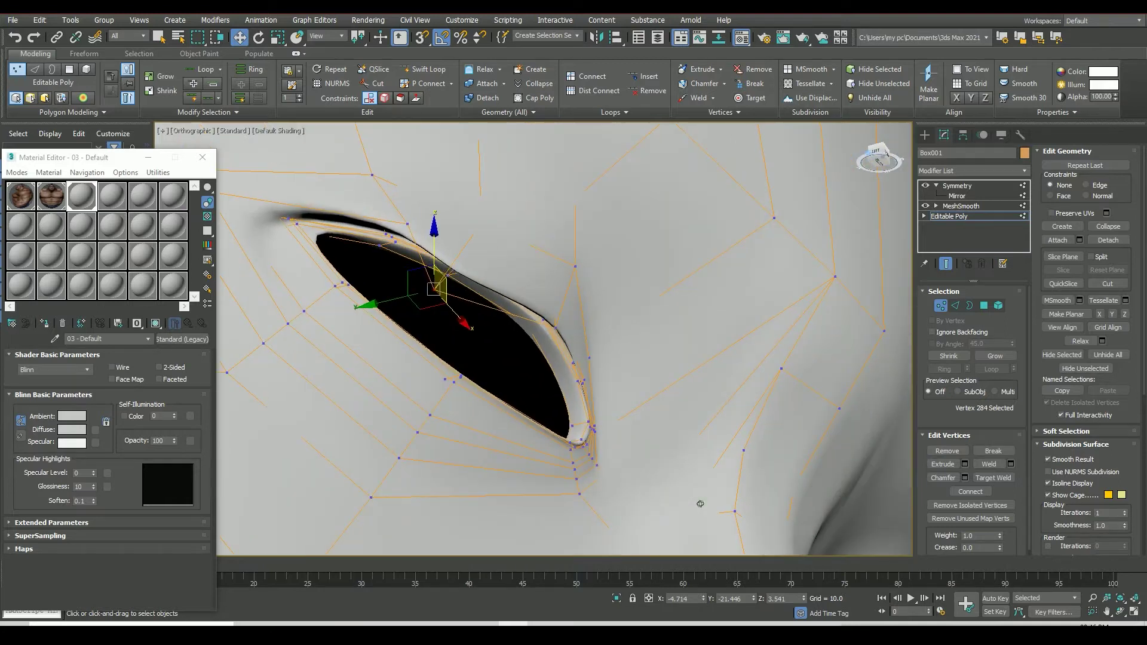
drag(391, 281, 414, 270)
Step: Select the inner eye-corner vertex, checking it from front, angled and side views
scroll(414, 270, down, 3)
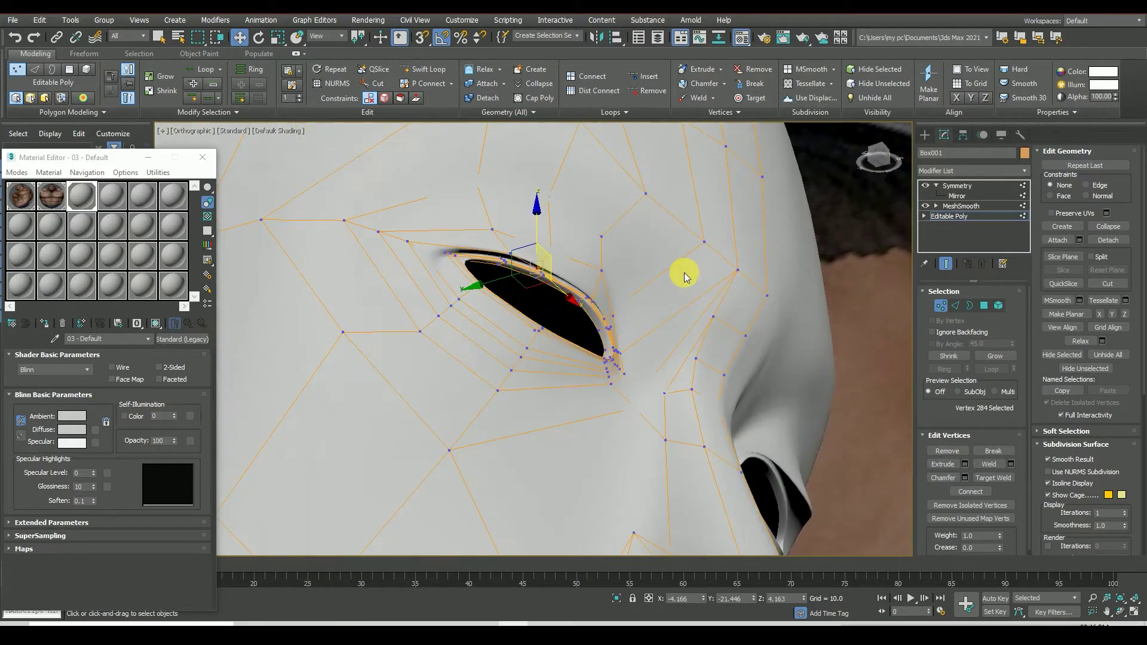
alt+middle_drag(683, 271, 875, 159)
click(878, 157)
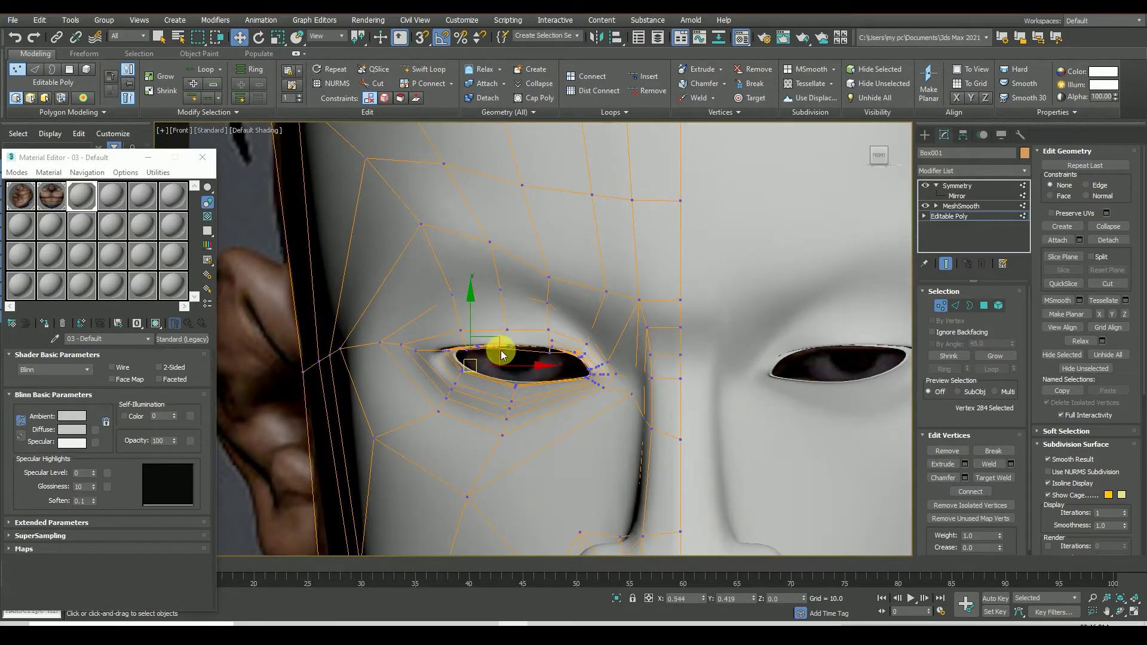
drag(875, 157, 883, 159)
scroll(320, 358, up, 2)
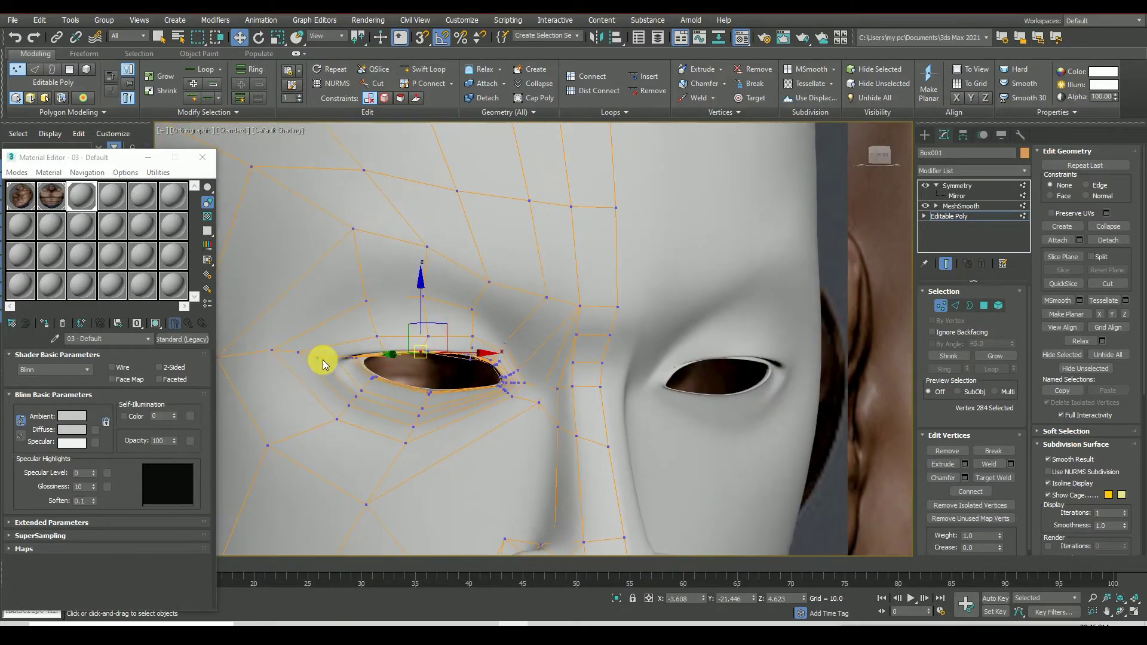
scroll(317, 360, up, 2)
click(315, 358)
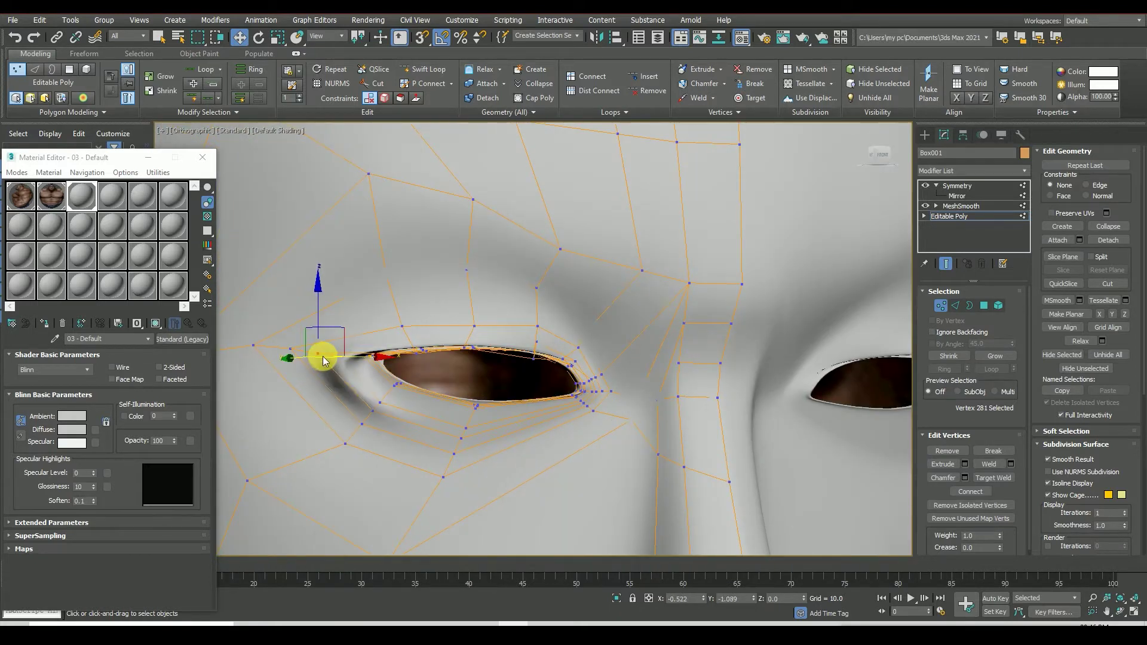
scroll(305, 361, down, 3)
alt+middle_drag(305, 362, 729, 225)
scroll(360, 369, up, 3)
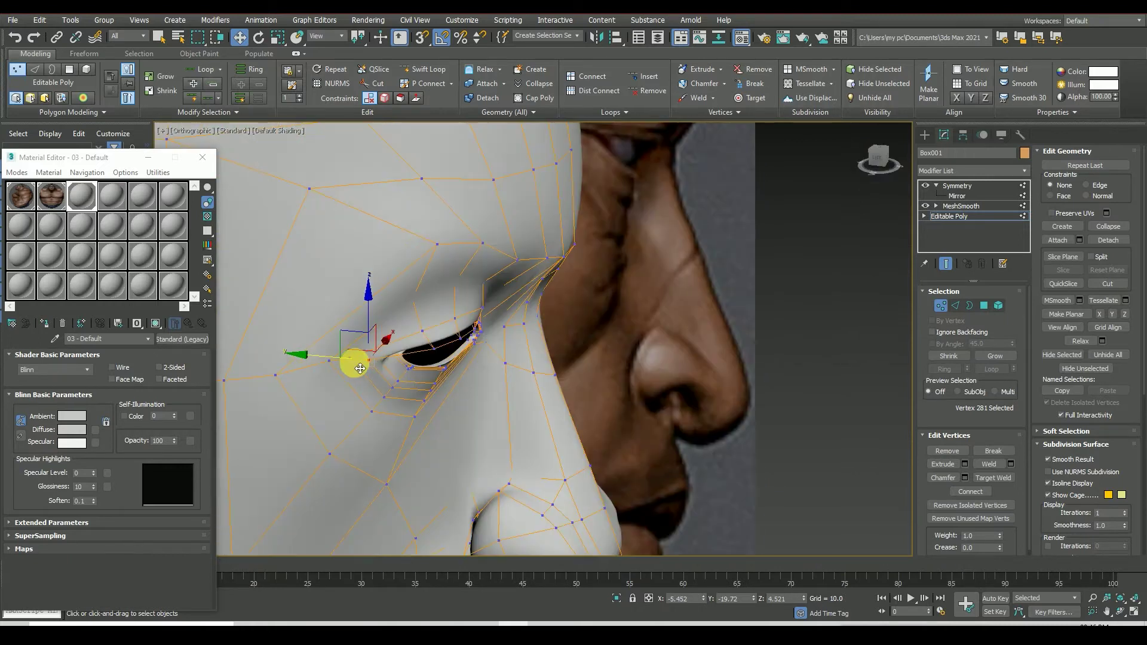
Step: Select the neighbouring eye-corner and eyelid vertices in the Front view
click(439, 357)
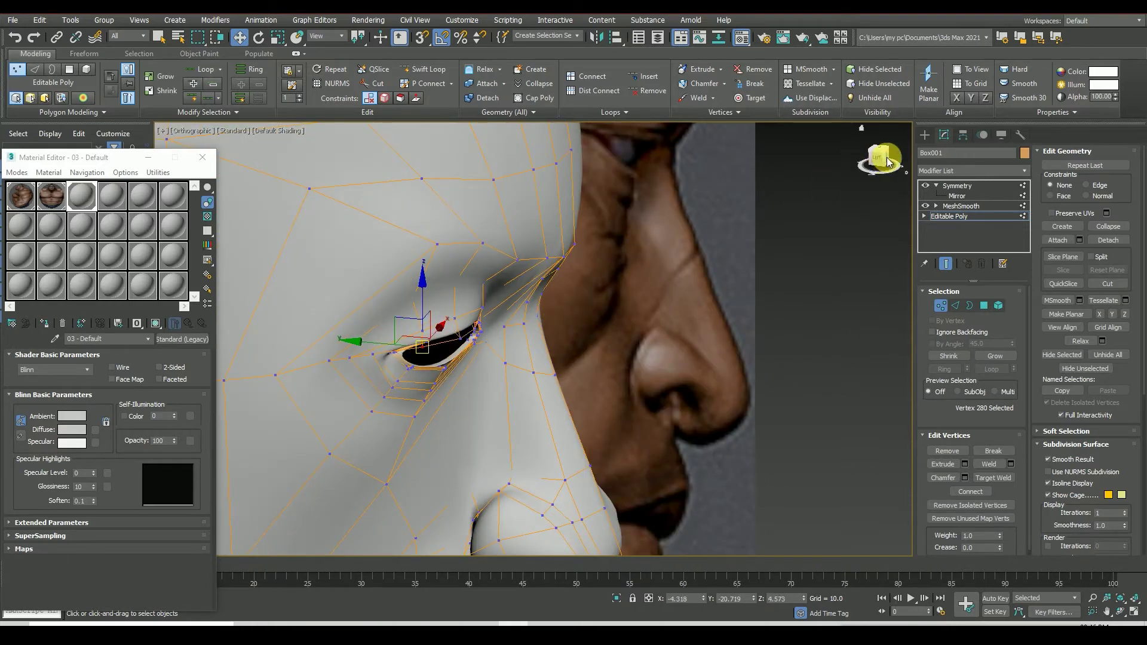
key(f)
scroll(487, 328, down, 2)
scroll(512, 340, up, 3)
click(511, 316)
click(495, 334)
Step: In the Left view, move the vertex behind the outer eye corner to reshape it
scroll(456, 328, down, 2)
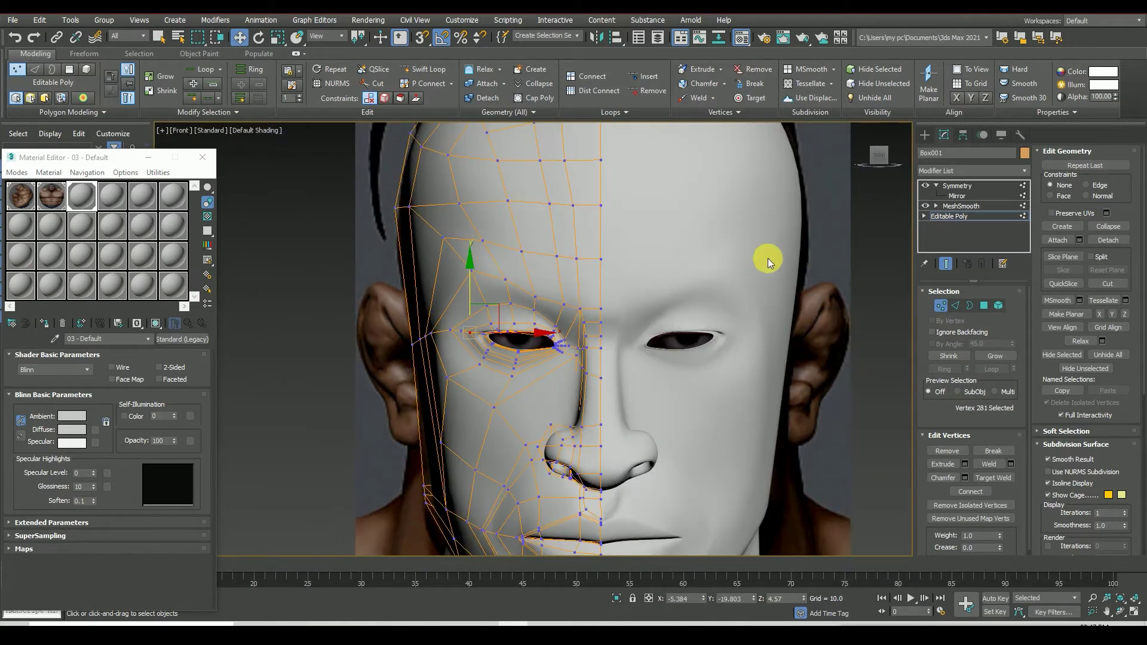
alt+middle_drag(597, 334, 687, 335)
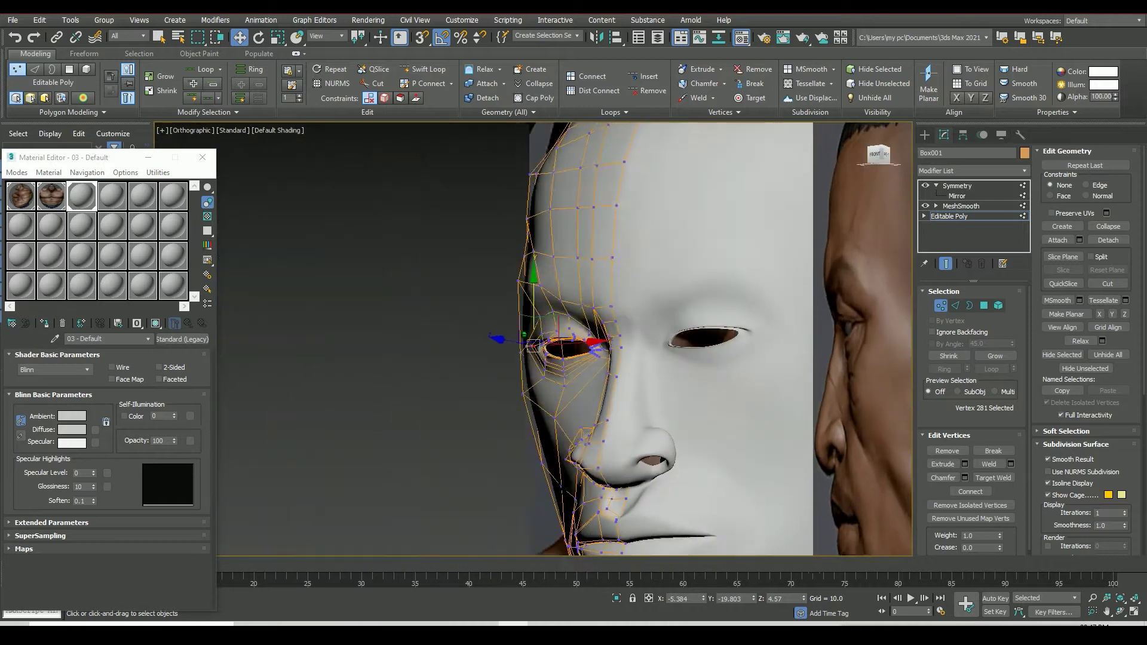
key(l)
scroll(400, 346, up, 5)
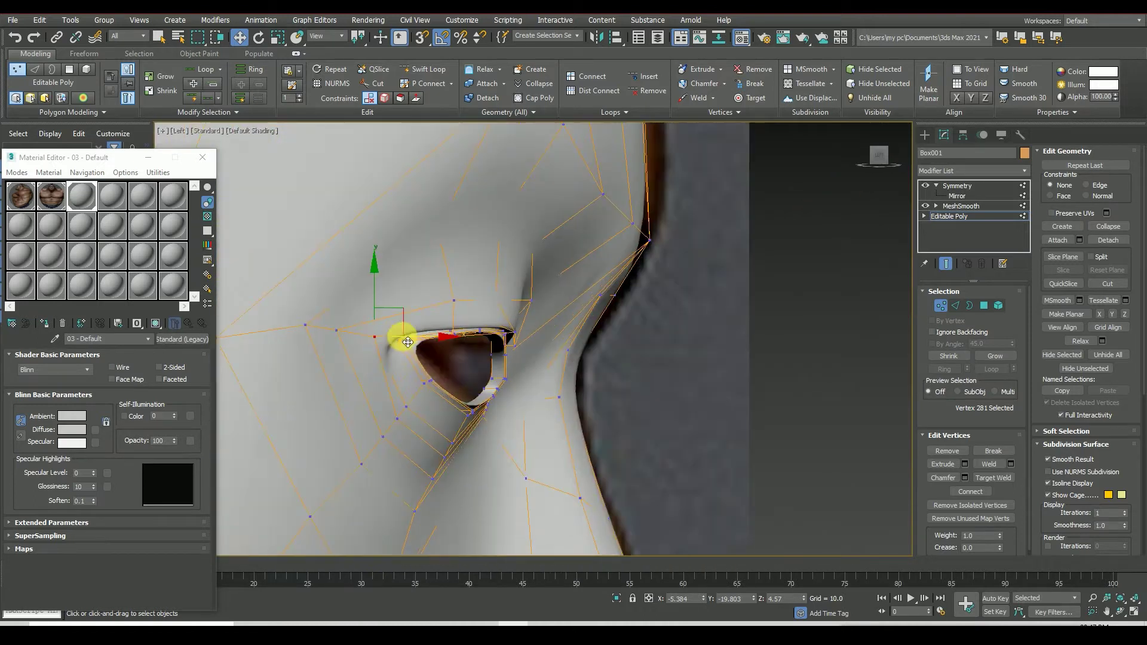
click(306, 325)
drag(297, 344, 341, 335)
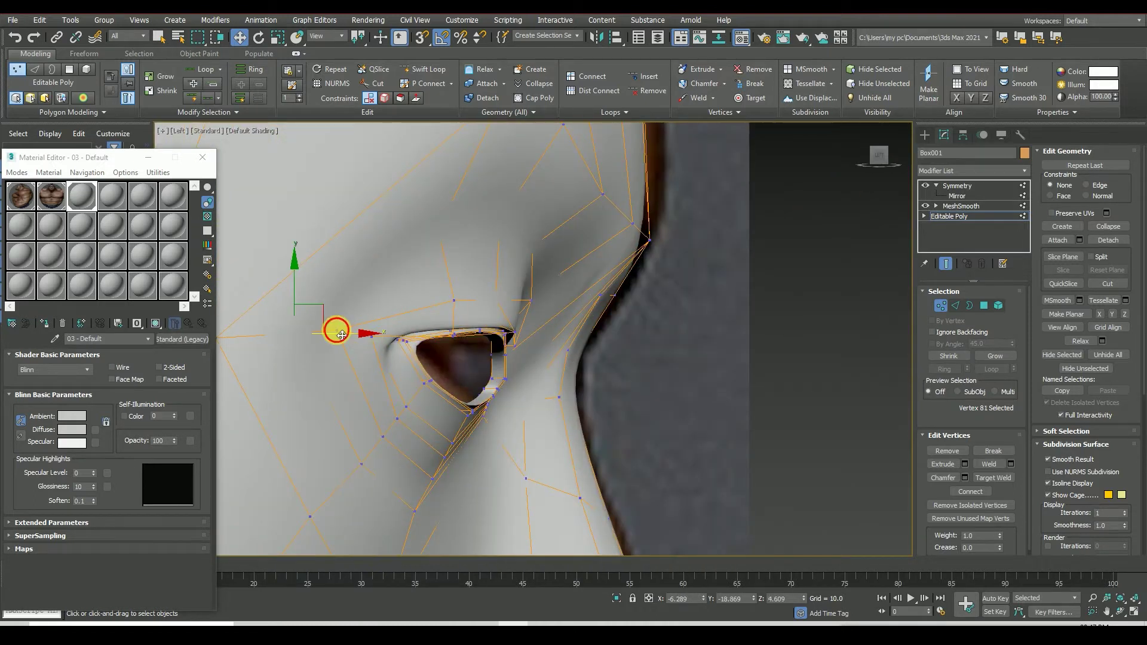
Step: Select the lower-eyelid vertices and pull the vertex below the lid downward
scroll(335, 349, down, 5)
scroll(430, 388, up, 5)
drag(441, 338, 450, 366)
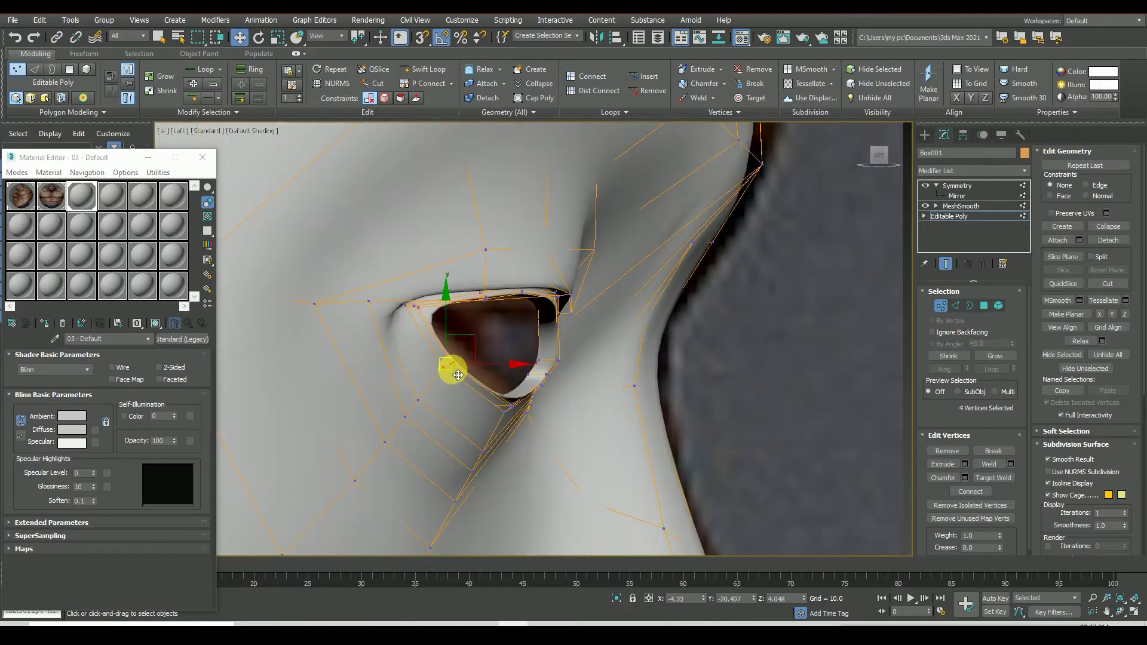
click(515, 413)
click(482, 452)
drag(481, 452, 469, 461)
Step: Check the reshaped eye opening from the Front and three-quarter views
scroll(472, 472, down, 2)
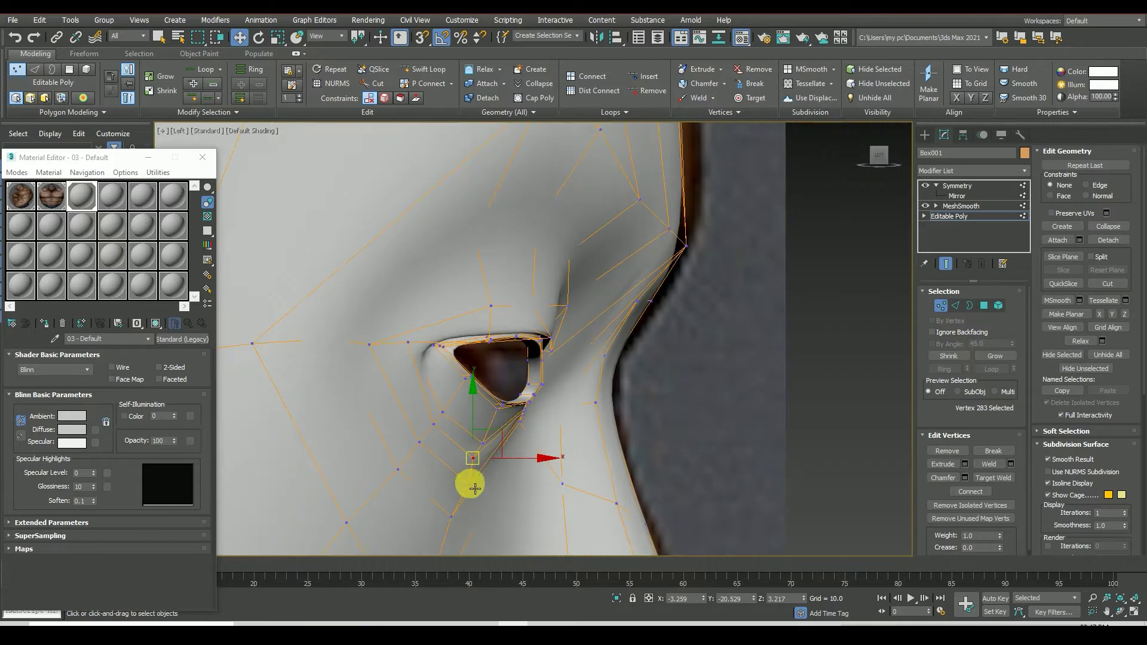
scroll(430, 397, down, 2)
scroll(478, 400, up, 3)
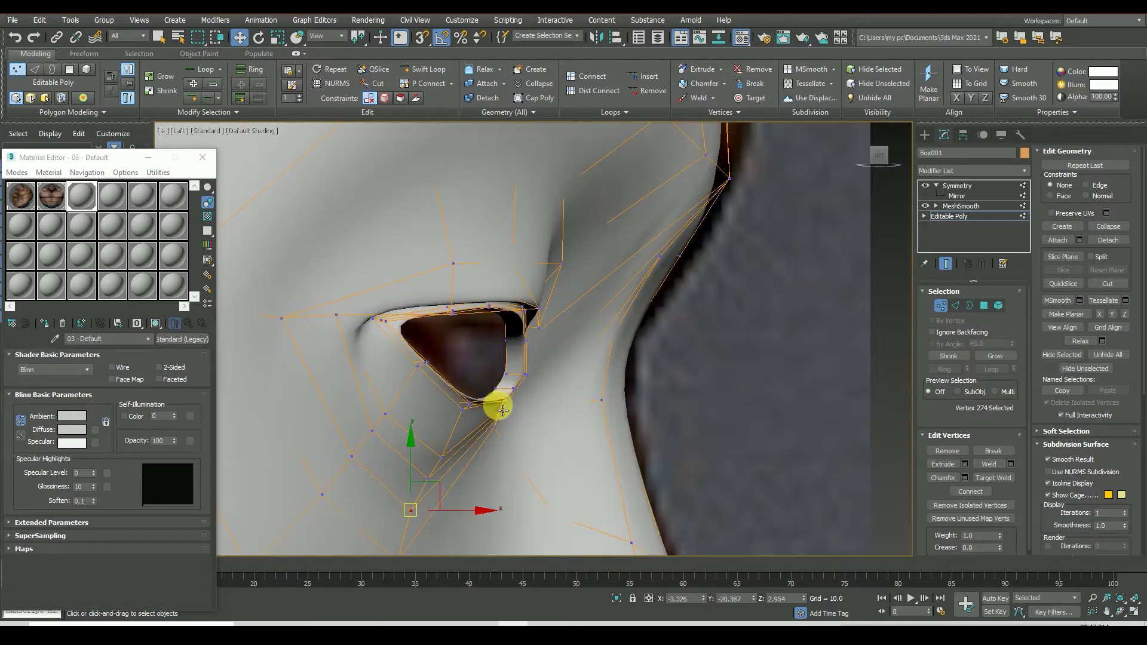
scroll(652, 303, down, 1)
click(878, 163)
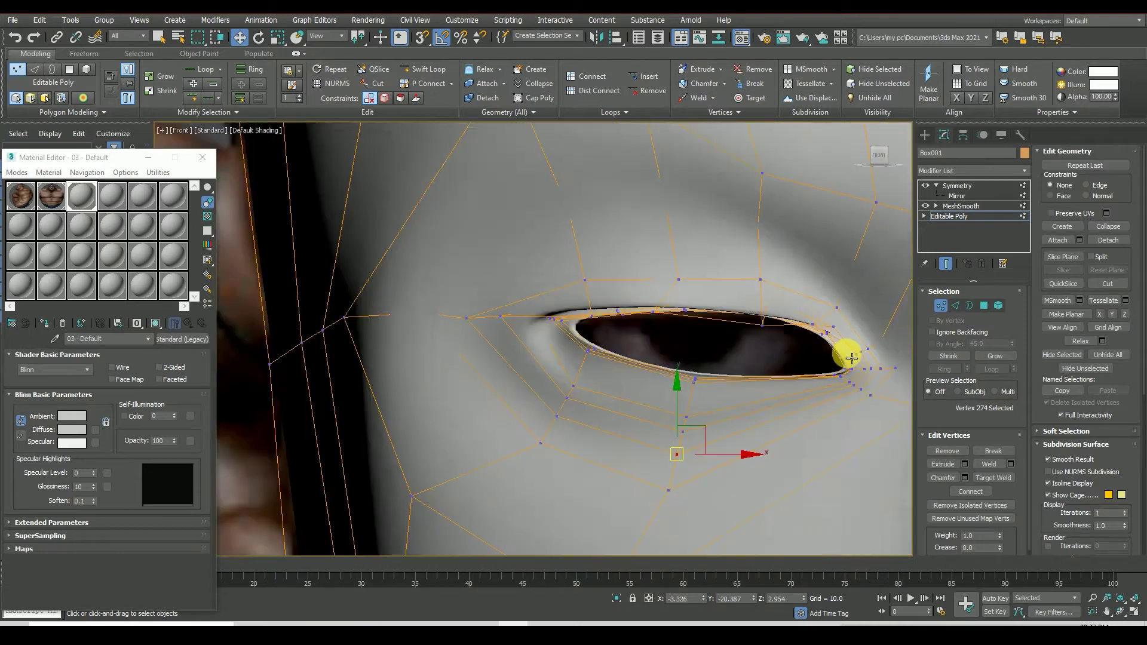
scroll(771, 281, up, 3)
scroll(767, 272, down, 1)
scroll(548, 312, down, 1)
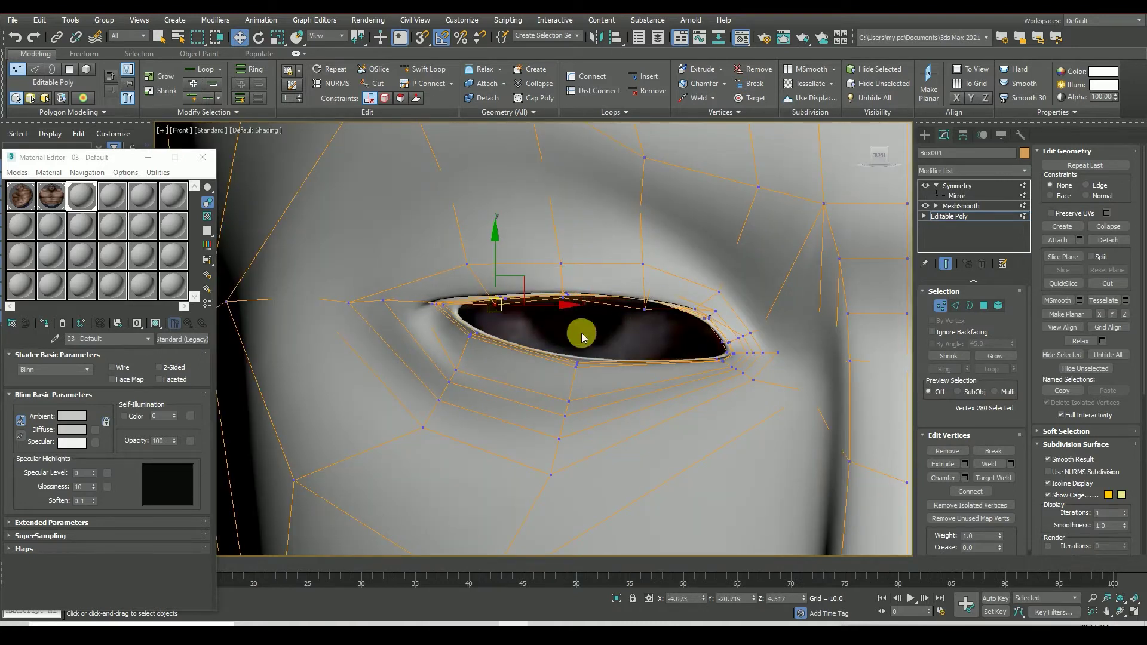
scroll(597, 310, down, 1)
scroll(657, 224, down, 1)
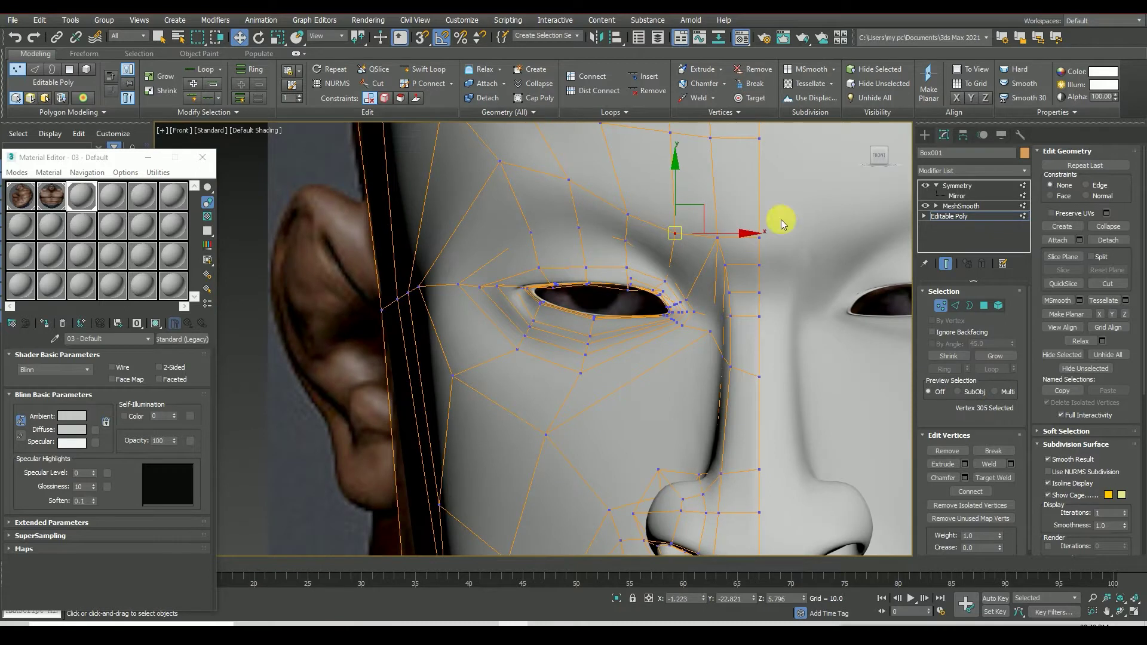
scroll(687, 257, down, 3)
scroll(627, 302, down, 2)
mouse_move(628, 303)
alt+middle_down()
mouse_move(717, 304)
mouse_move(787, 218)
alt+middle_up()
click(879, 154)
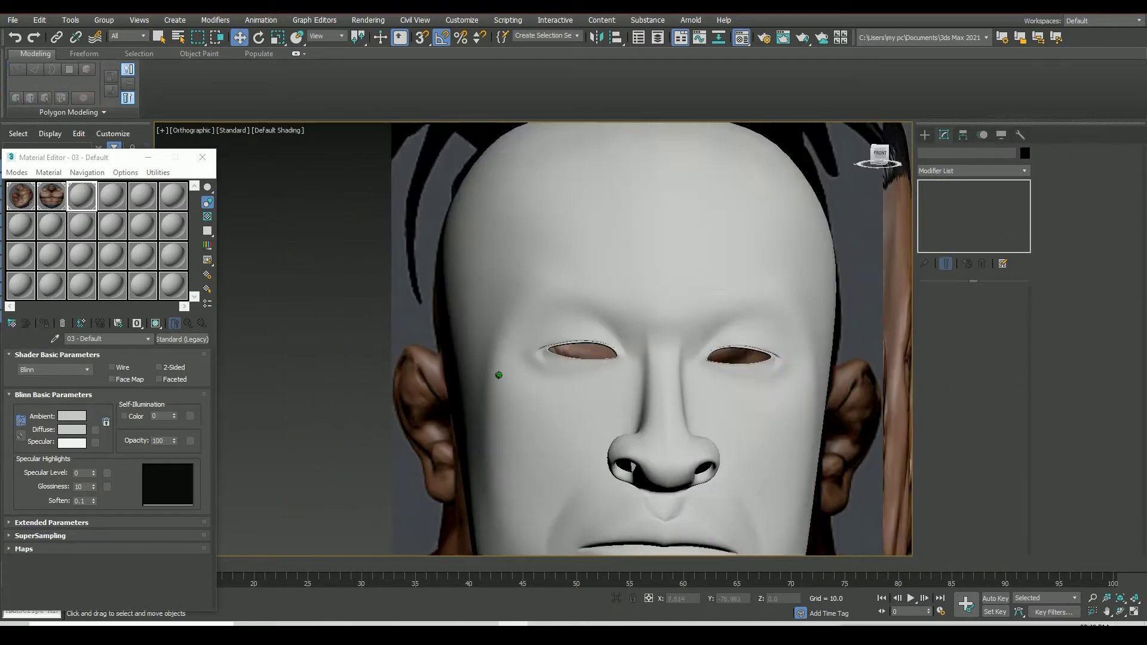
Step: Zoom onto the inner eye corner and pull its vertex down and inward with Move
scroll(538, 352, down, 2)
scroll(601, 383, down, 1)
scroll(637, 463, up, 1)
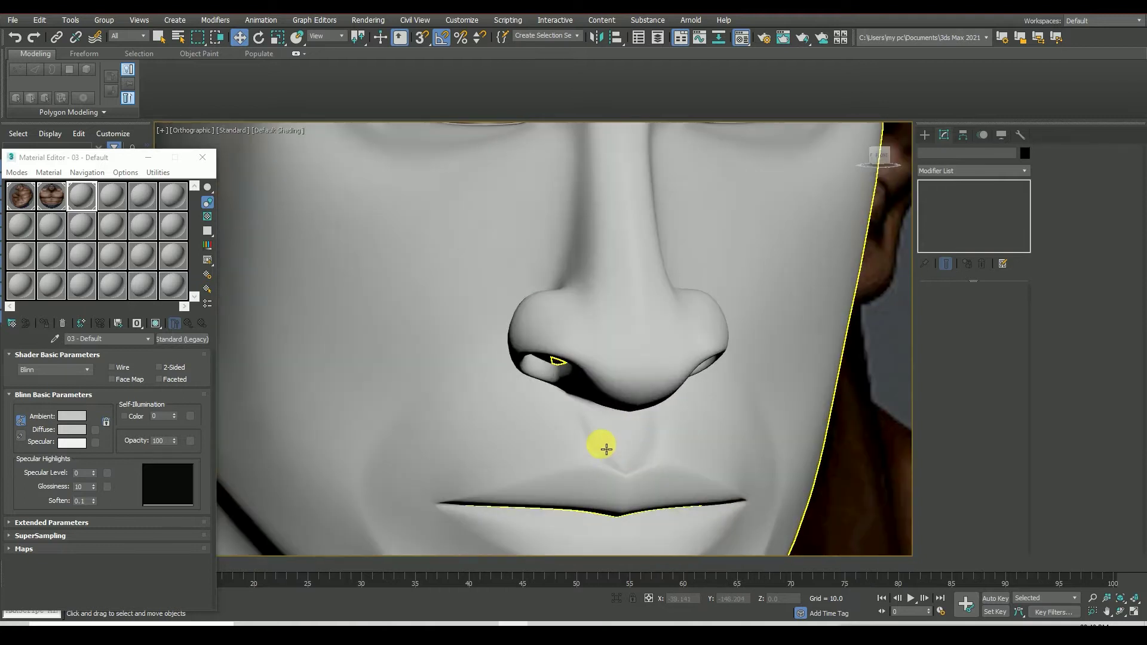
scroll(599, 446, up, 1)
scroll(542, 282, down, 1)
scroll(541, 281, down, 1)
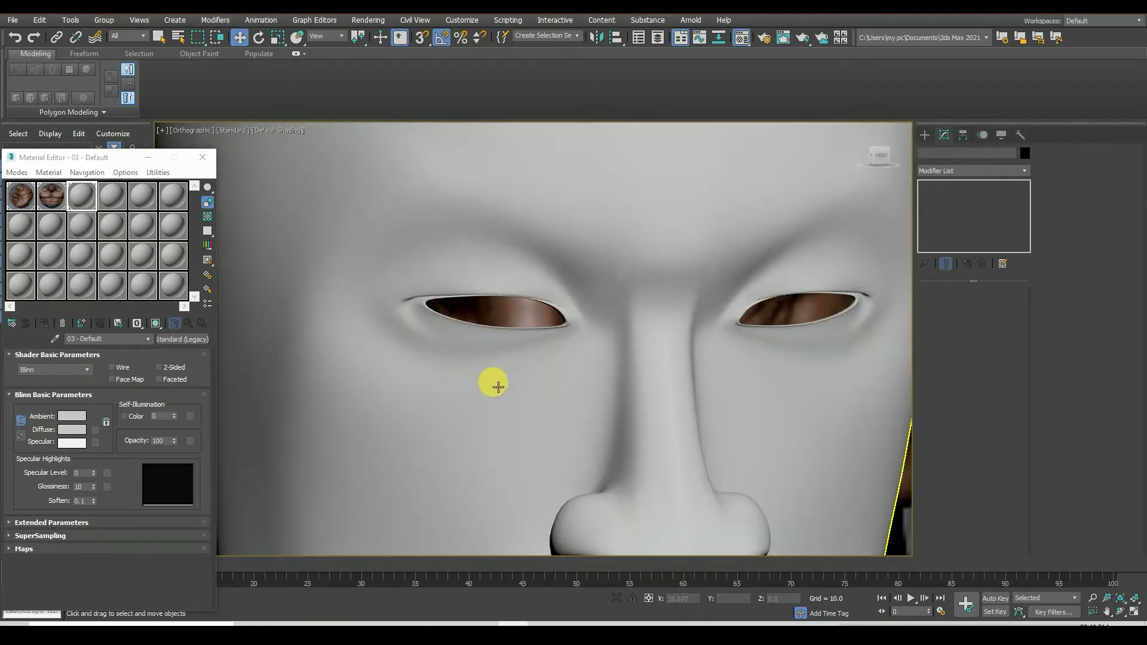
scroll(599, 312, down, 2)
alt+middle_drag(824, 227, 486, 384)
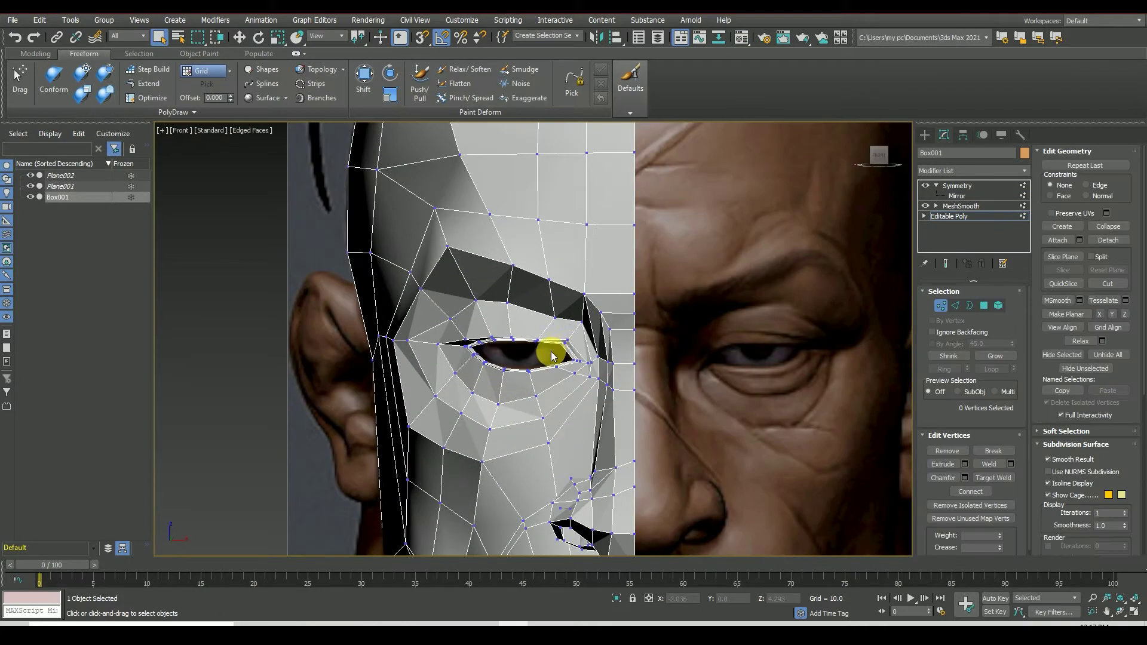
scroll(551, 355, up, 4)
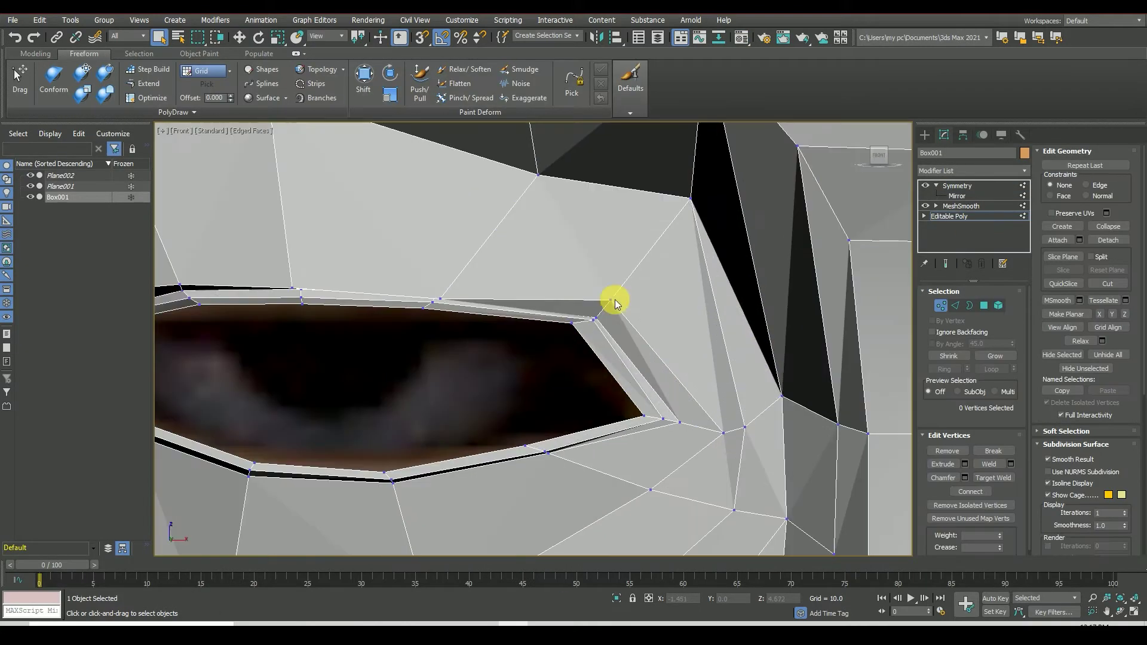
click(239, 37)
drag(636, 289, 579, 325)
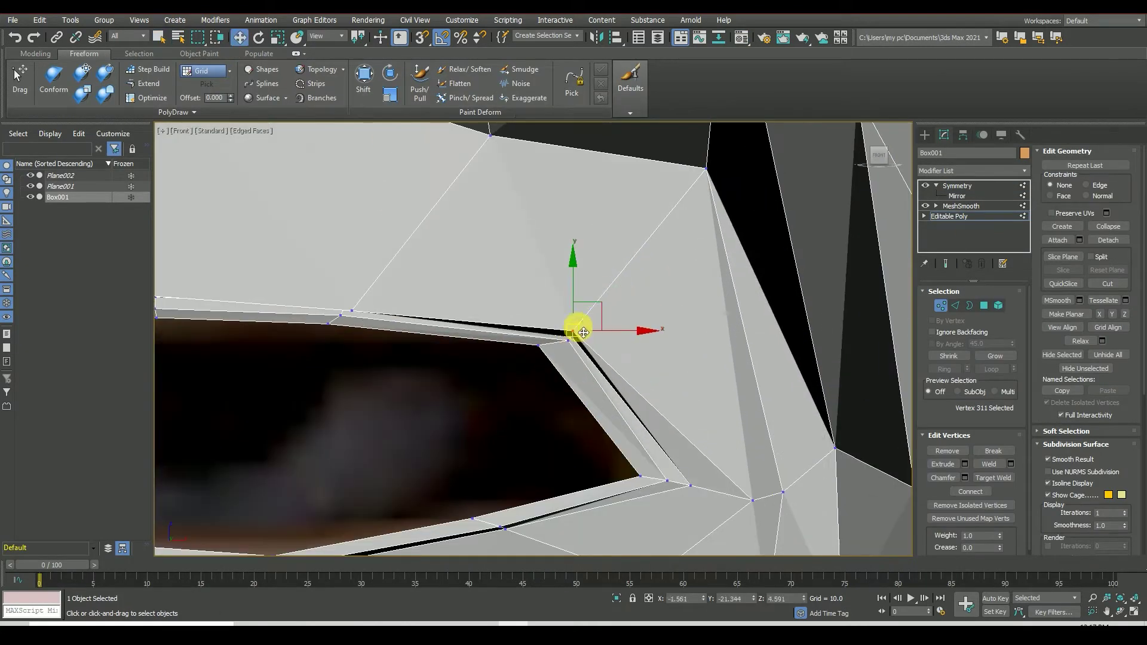
Step: Inspect the tightened corner at an angle, then return to the Front view
scroll(687, 242, down, 2)
mouse_move(883, 156)
mouse_down()
mouse_move(281, 430)
mouse_move(331, 451)
mouse_up()
drag(878, 157, 887, 154)
scroll(551, 289, up, 4)
click(887, 155)
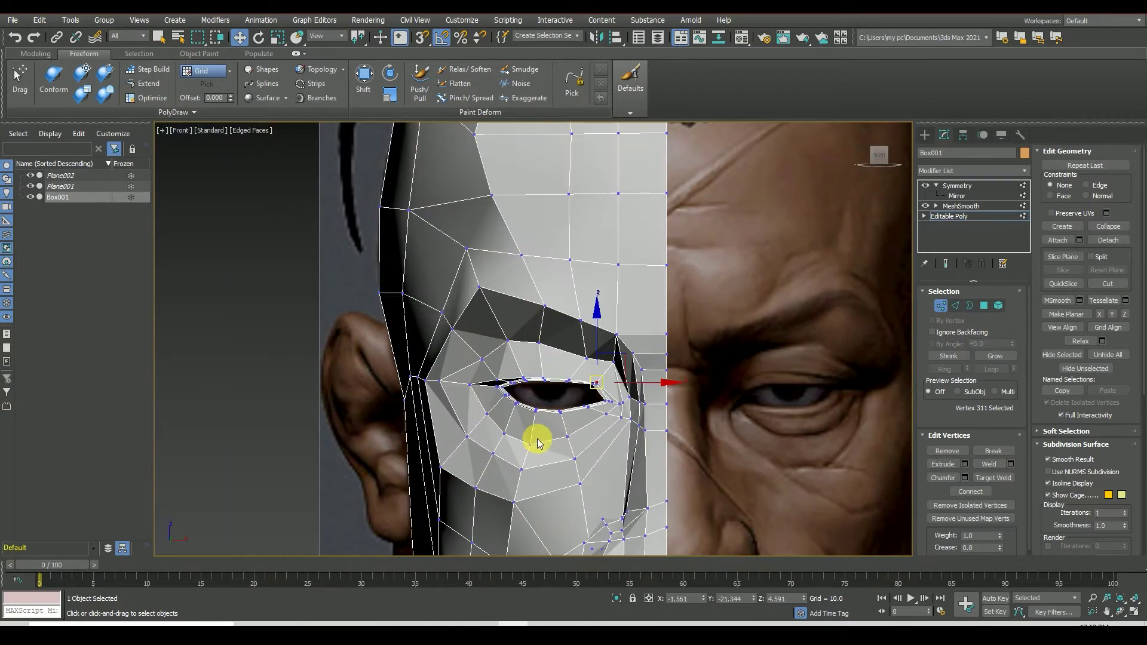
Step: Make the head see-through with Alt+X and go to the Front view
key(m)
key(alt+x)
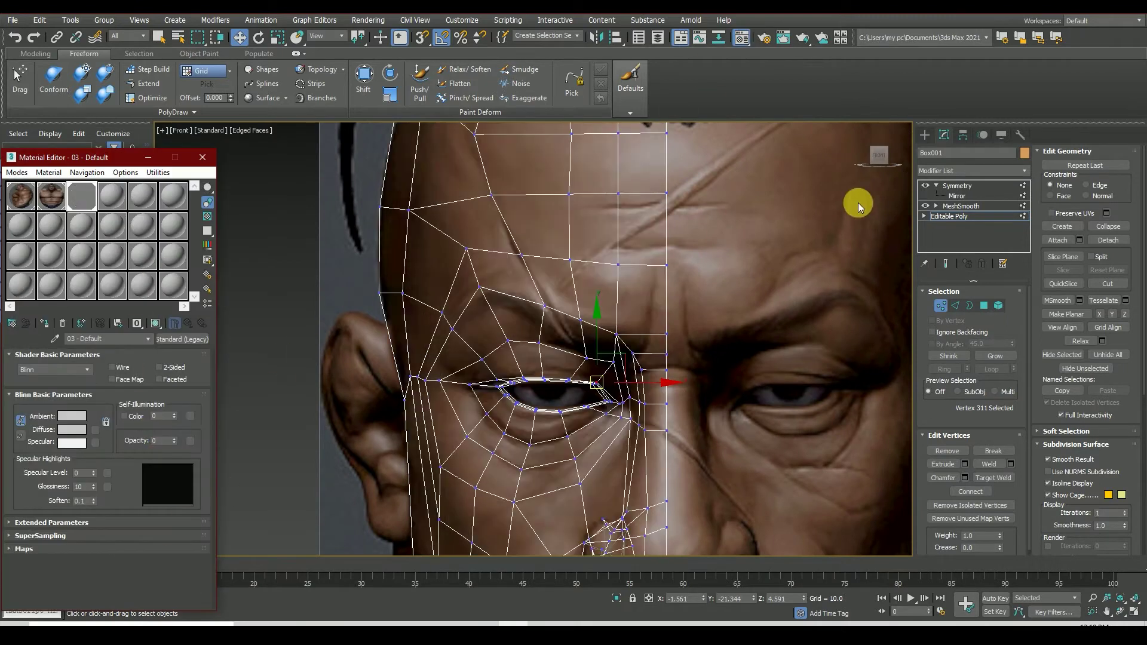
key(l)
scroll(620, 361, up, 3)
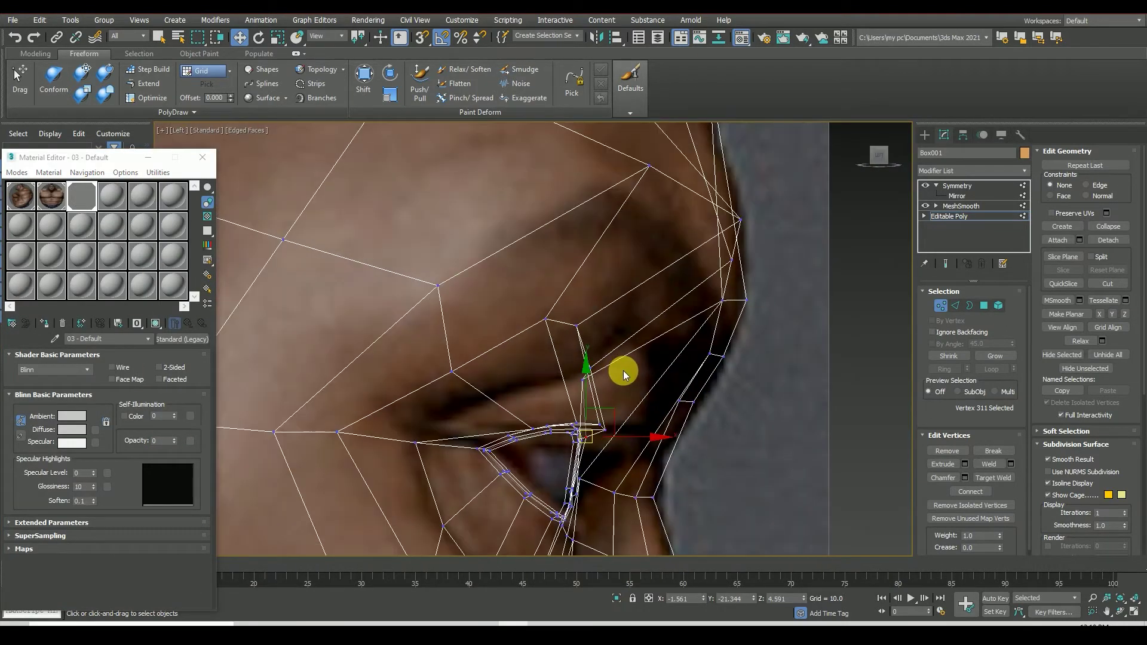
click(891, 160)
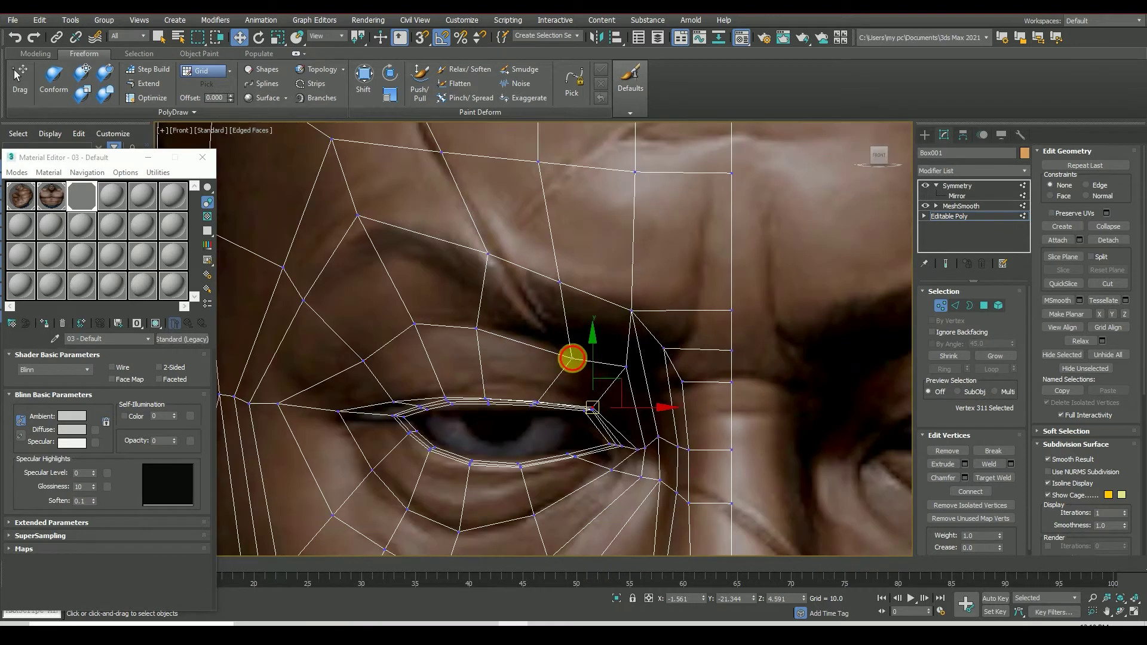
Step: Move the vertex above the inner eye corner down-right and select the outer-corner vertex
click(626, 366)
scroll(642, 394, up, 2)
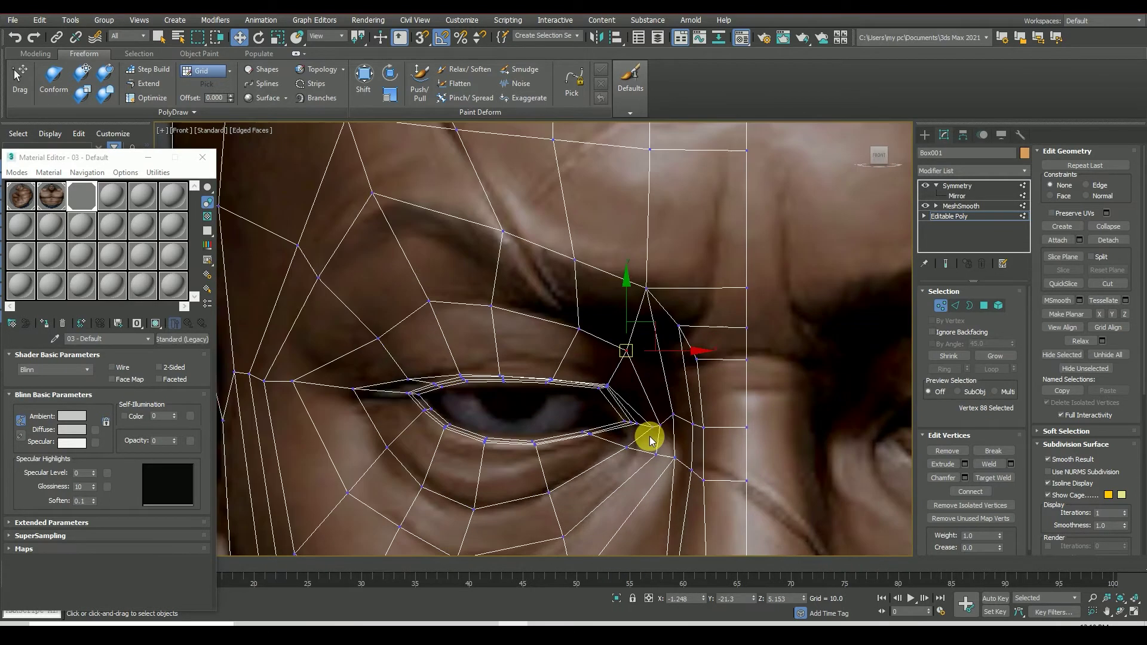
drag(575, 446, 577, 449)
mouse_move(609, 353)
mouse_down()
mouse_move(565, 383)
mouse_move(555, 375)
mouse_up()
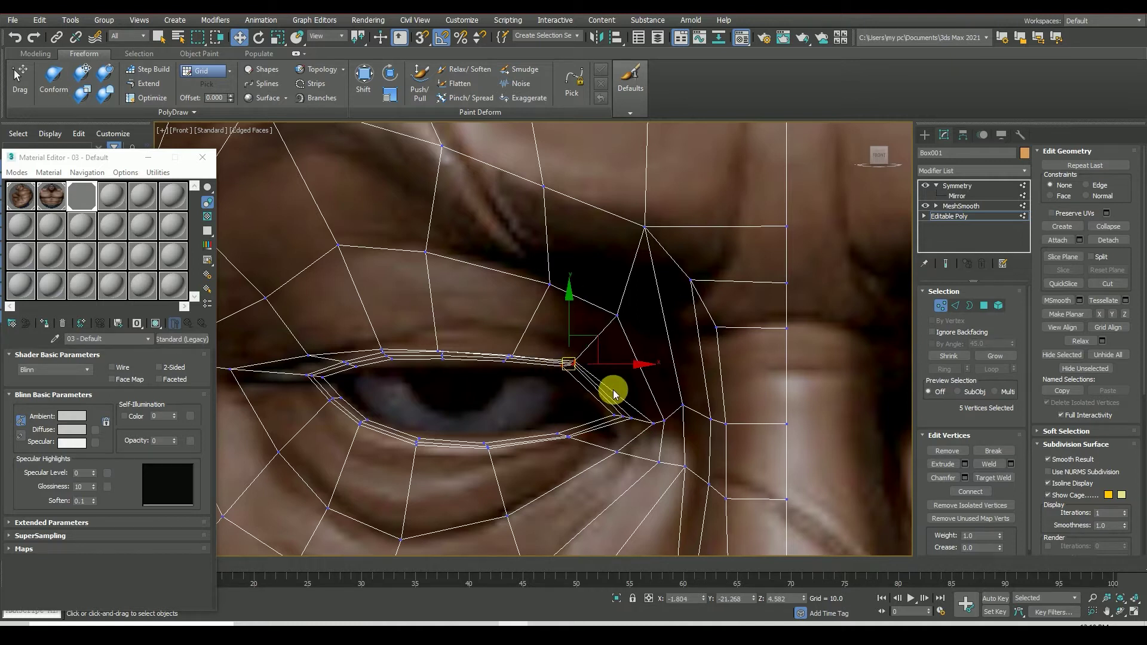
click(656, 428)
click(682, 411)
Step: Select the eye-socket side vertices and a brow vertex above the eye
scroll(668, 472, down, 3)
scroll(689, 448, up, 2)
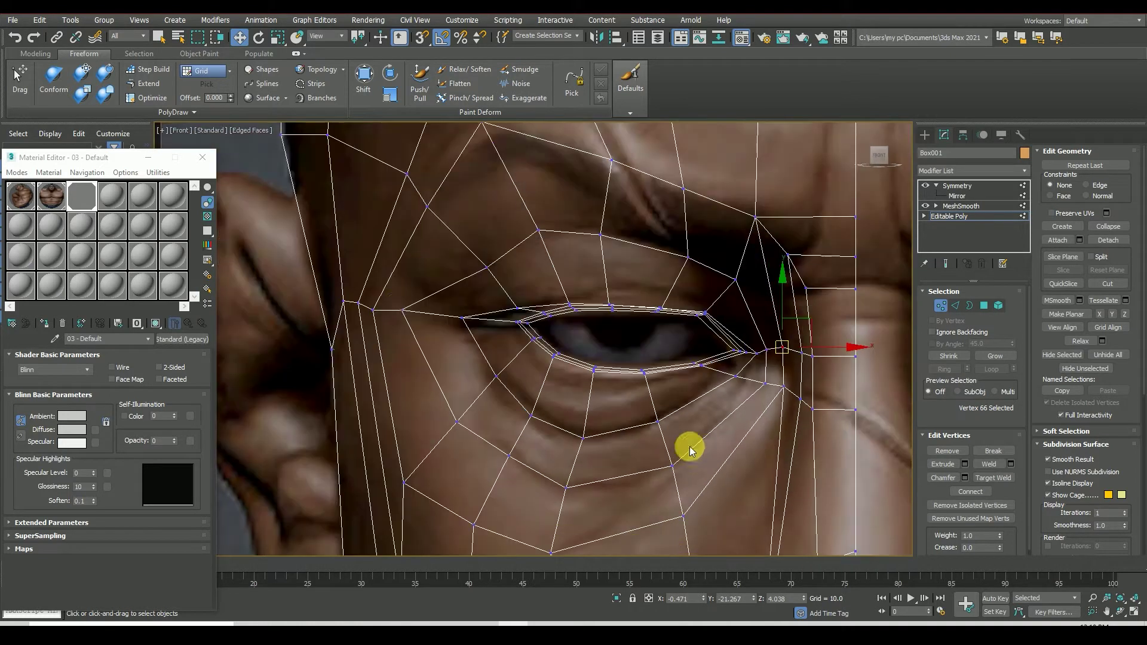
scroll(493, 274, down, 3)
scroll(474, 302, up, 3)
click(473, 302)
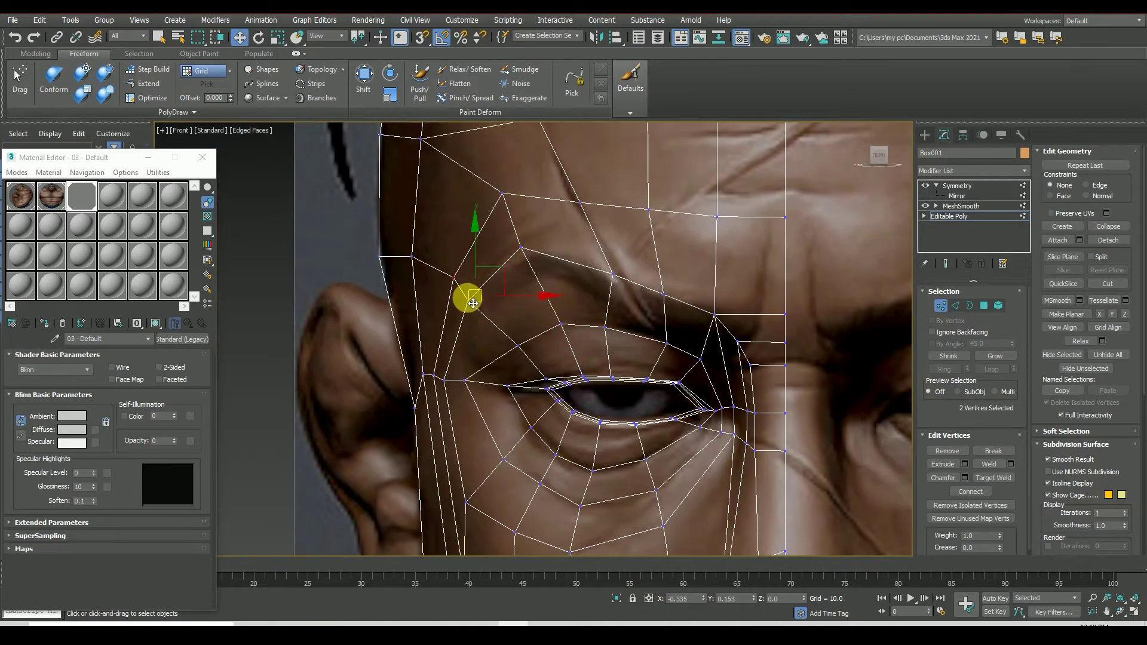
scroll(518, 282, down, 2)
click(500, 246)
scroll(496, 256, down, 2)
click(551, 297)
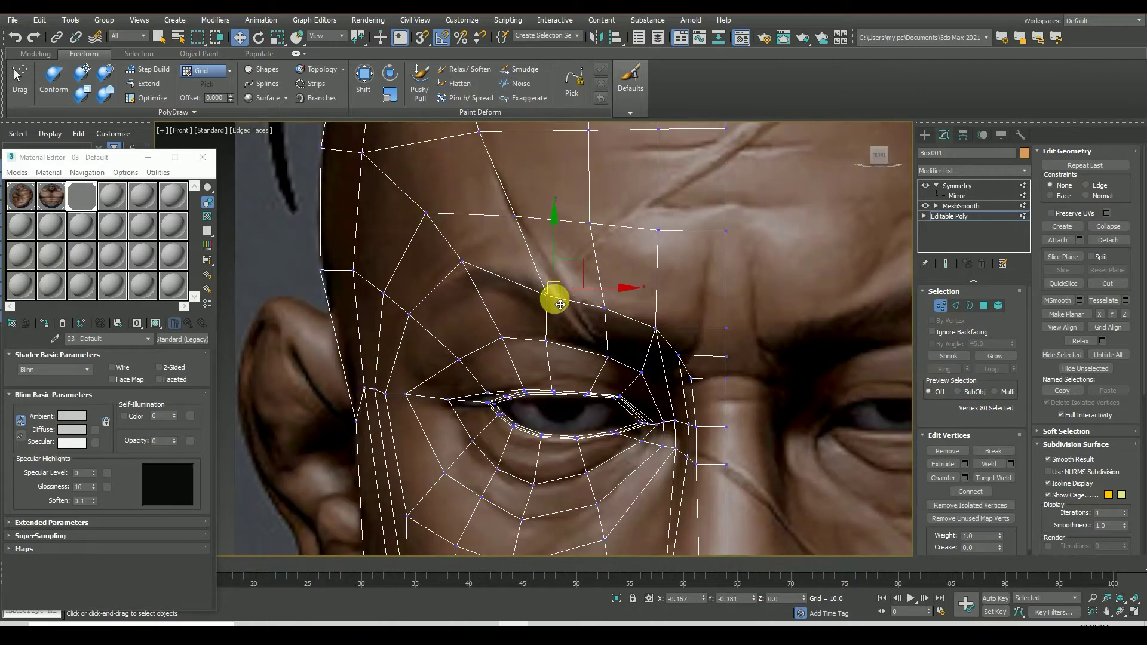
scroll(553, 299, up, 2)
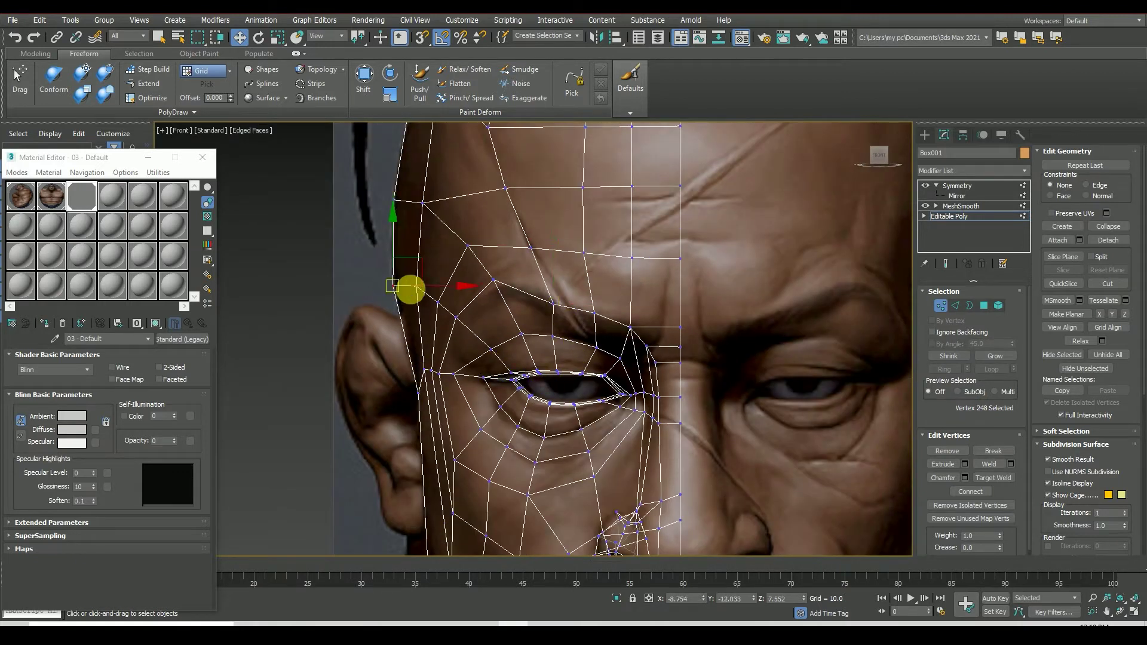
Step: Compare the eye area in side and front views, selecting a vertex below the eye
click(868, 163)
scroll(690, 407, up, 2)
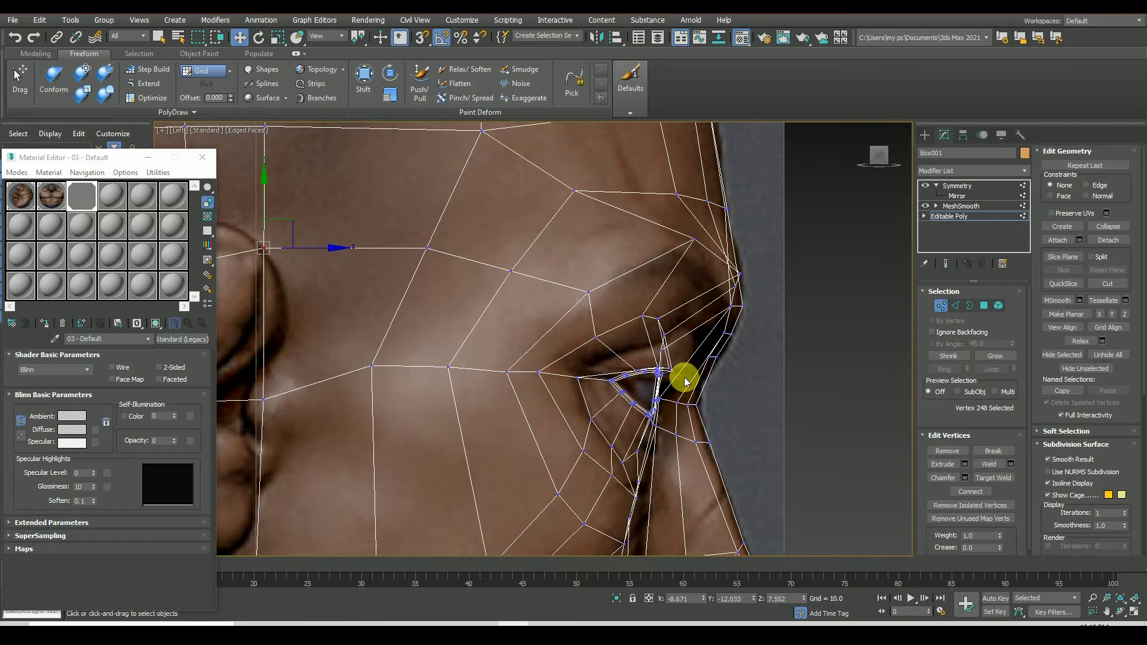
scroll(685, 379, up, 2)
scroll(582, 388, up, 2)
scroll(562, 389, up, 2)
scroll(571, 457, down, 2)
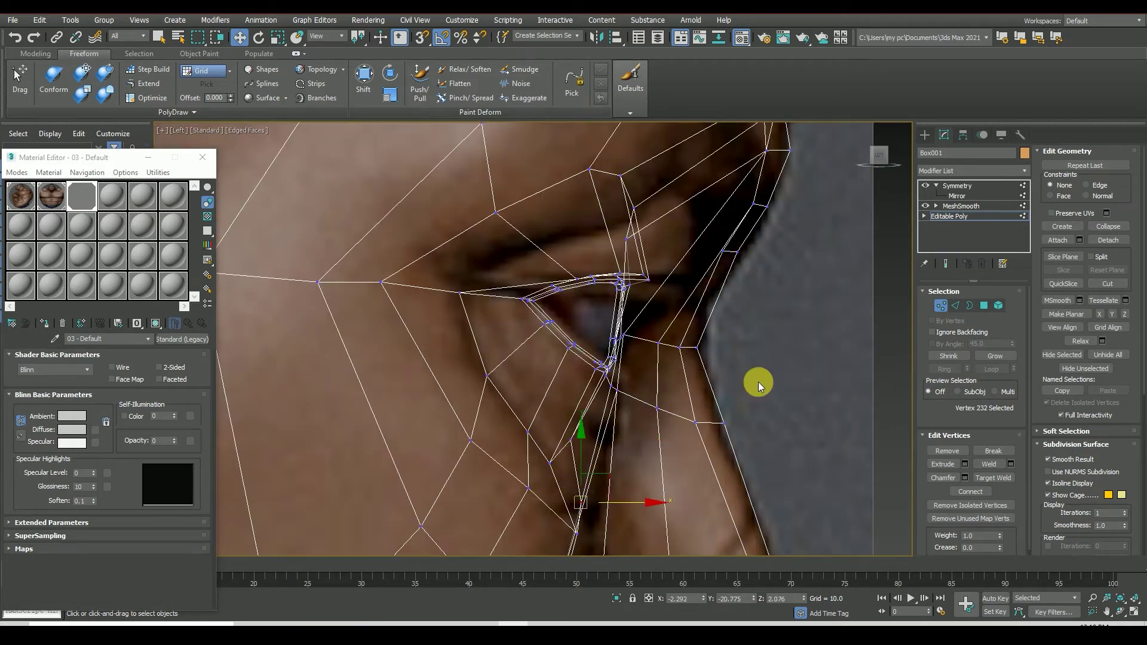
click(867, 158)
click(867, 158)
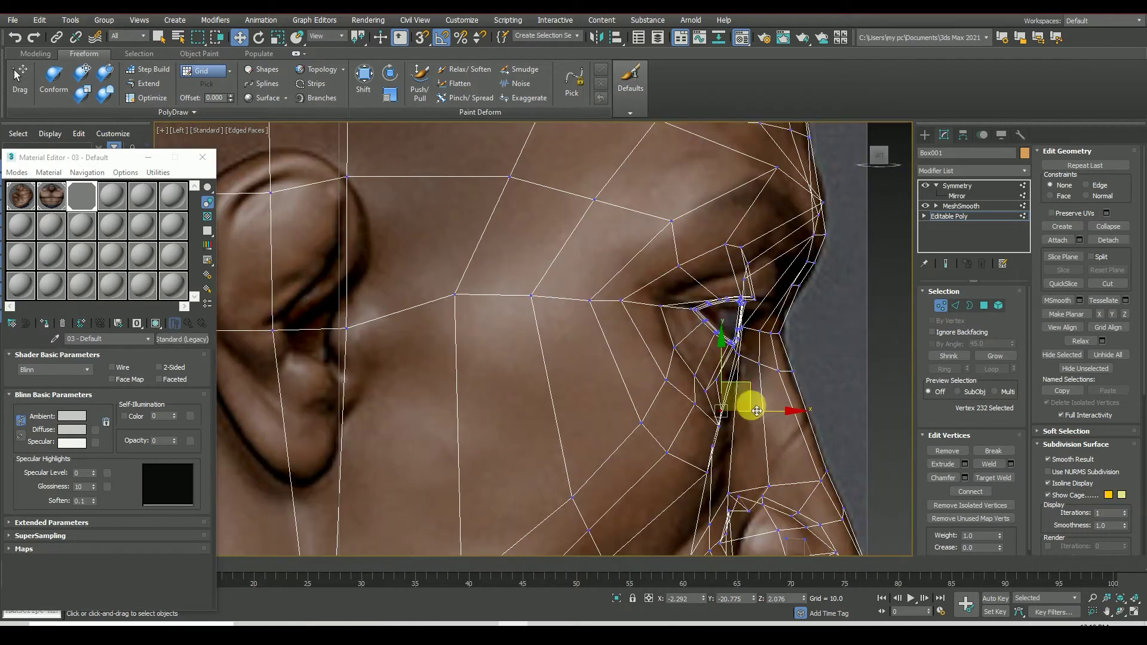
click(753, 385)
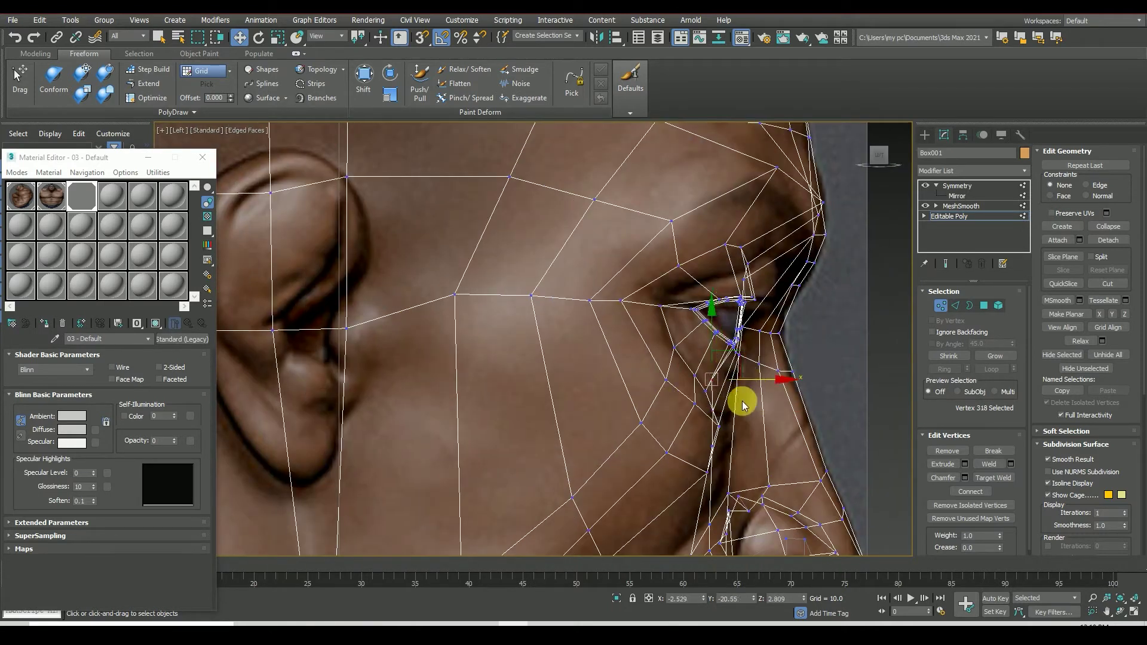
Step: Set the head material Opacity to 100 and turn on Show End Result
drag(174, 441, 154, 353)
click(946, 263)
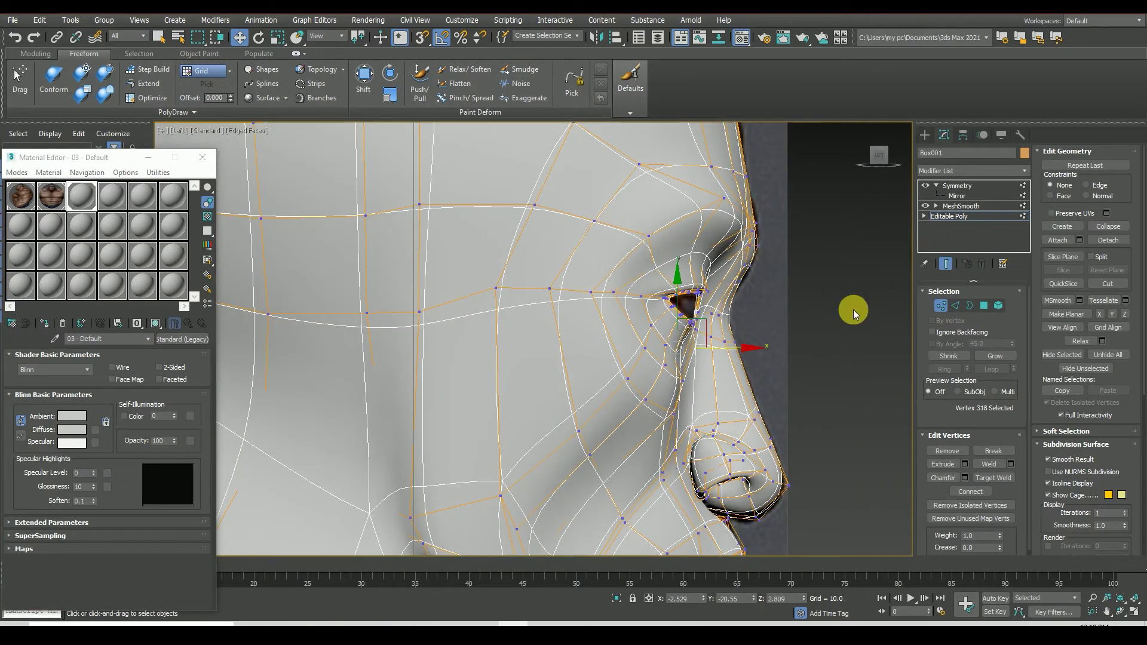
drag(878, 155, 678, 192)
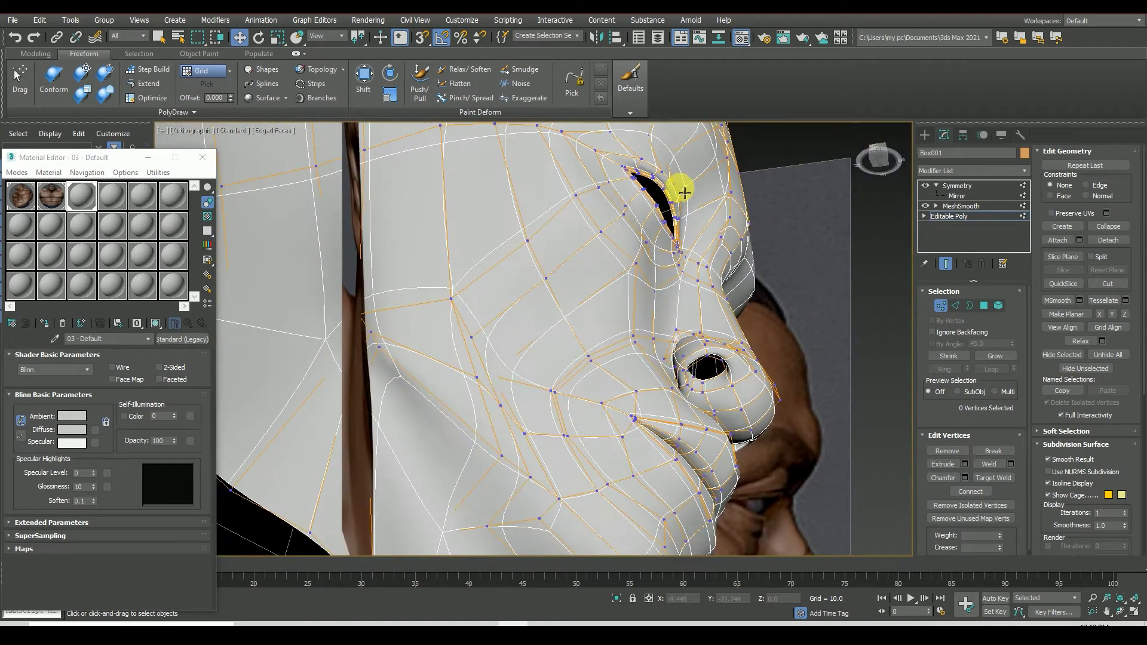
scroll(687, 230, up, 5)
Step: Nudge an eye-opening vertex, then set Opacity back to 17
click(686, 222)
drag(655, 279, 652, 274)
scroll(651, 273, down, 3)
drag(907, 163, 603, 333)
click(877, 157)
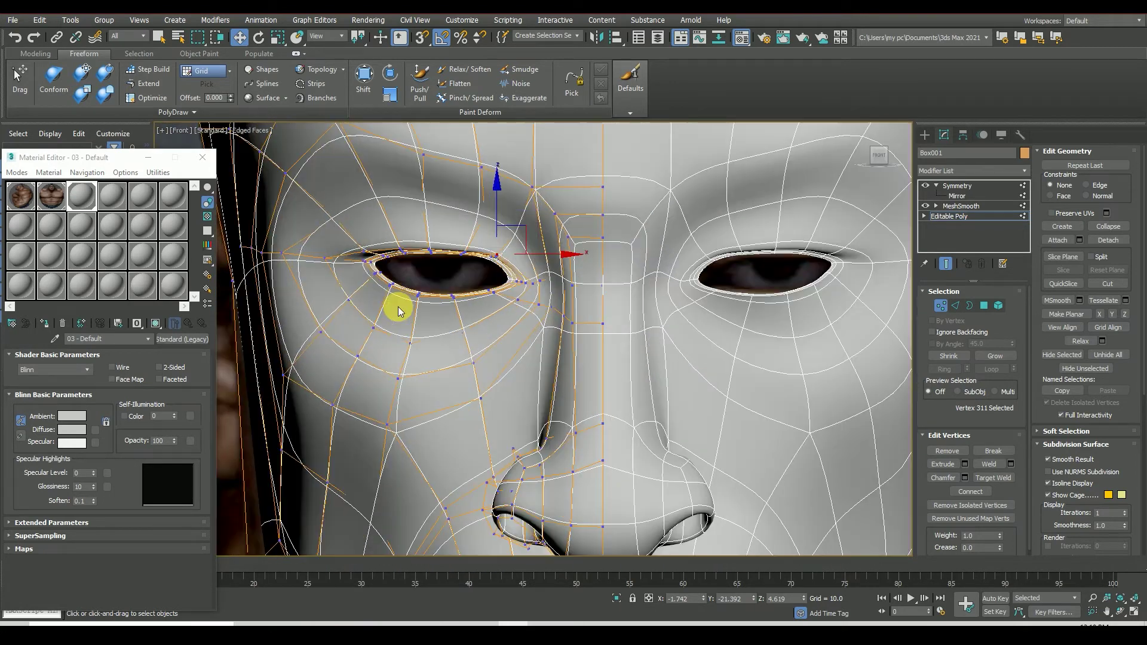
drag(173, 443, 174, 472)
click(955, 305)
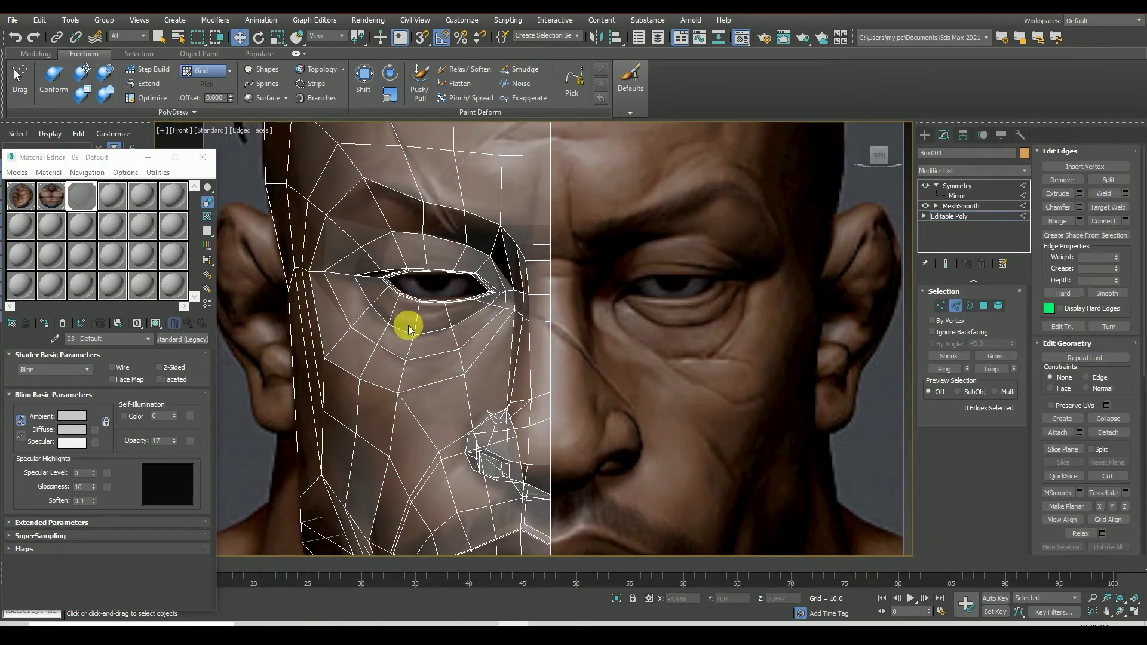
Step: Ring an edge below the eye and Connect it with 2 segments
scroll(381, 317, up, 2)
click(417, 312)
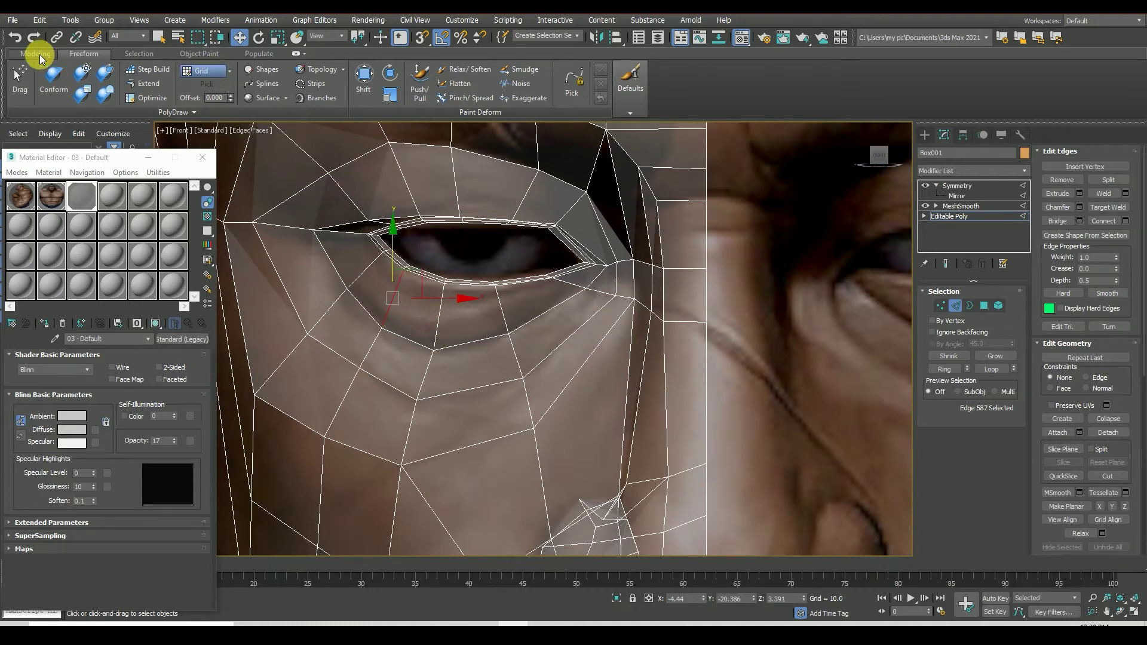
click(38, 56)
click(251, 69)
right_click(574, 291)
click(507, 366)
drag(543, 350, 544, 347)
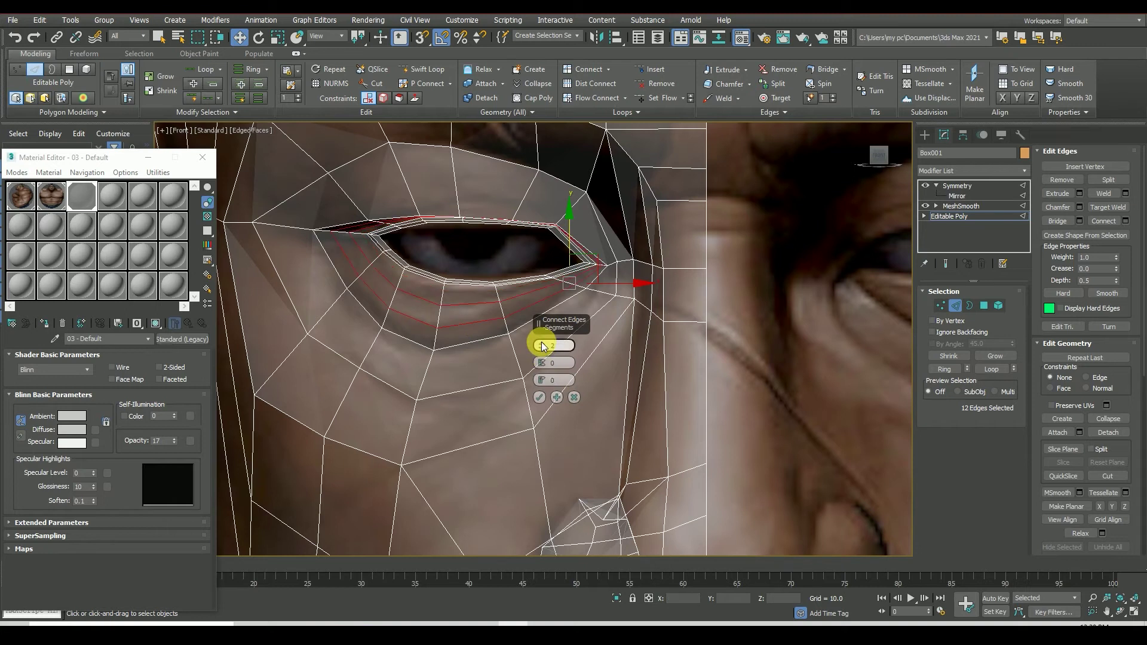
click(541, 397)
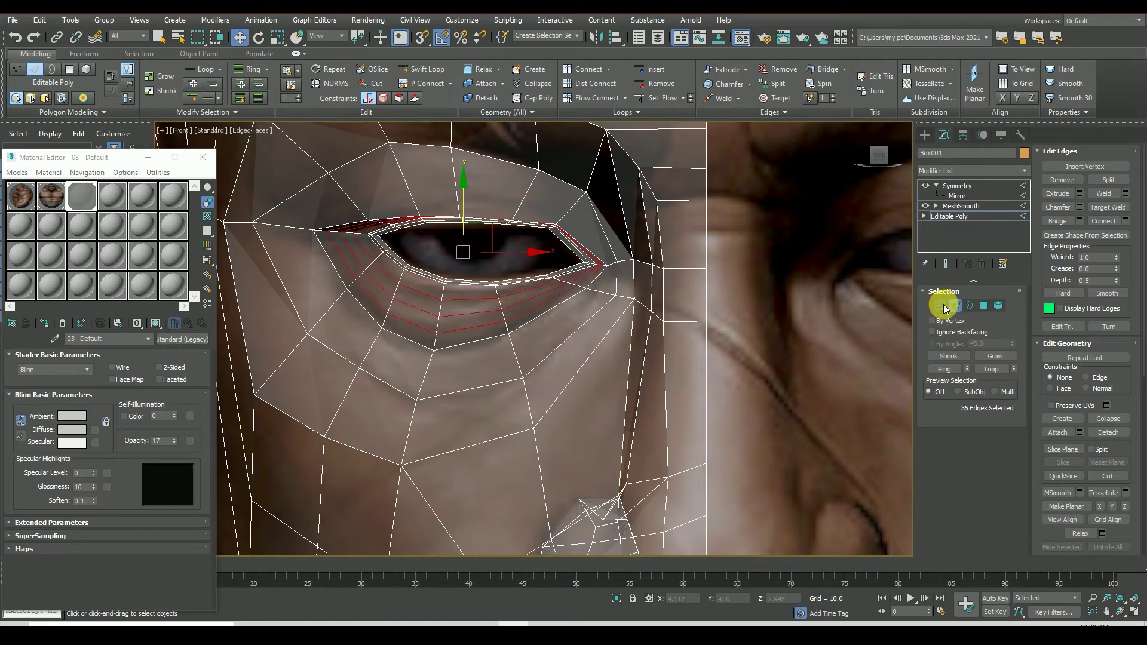
Step: Select the new under-eye vertices and view the smoothed, opaque result on the Symmetry modifier
click(942, 305)
scroll(500, 314, up, 3)
ctrl+drag(428, 337, 429, 338)
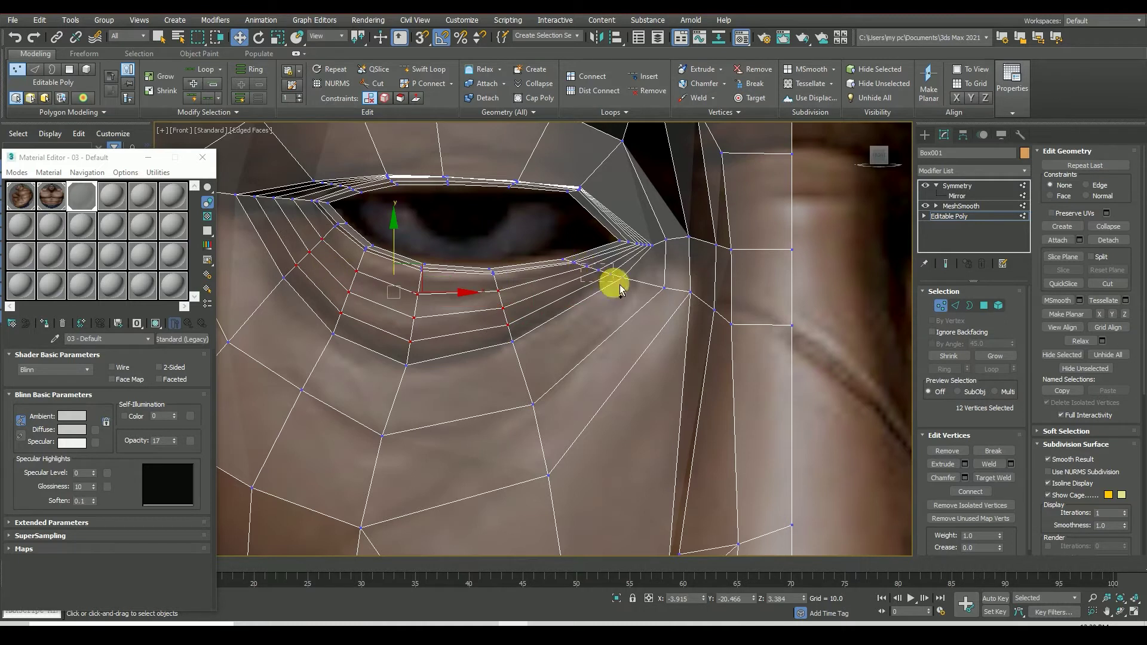
drag(174, 443, 168, 334)
click(945, 263)
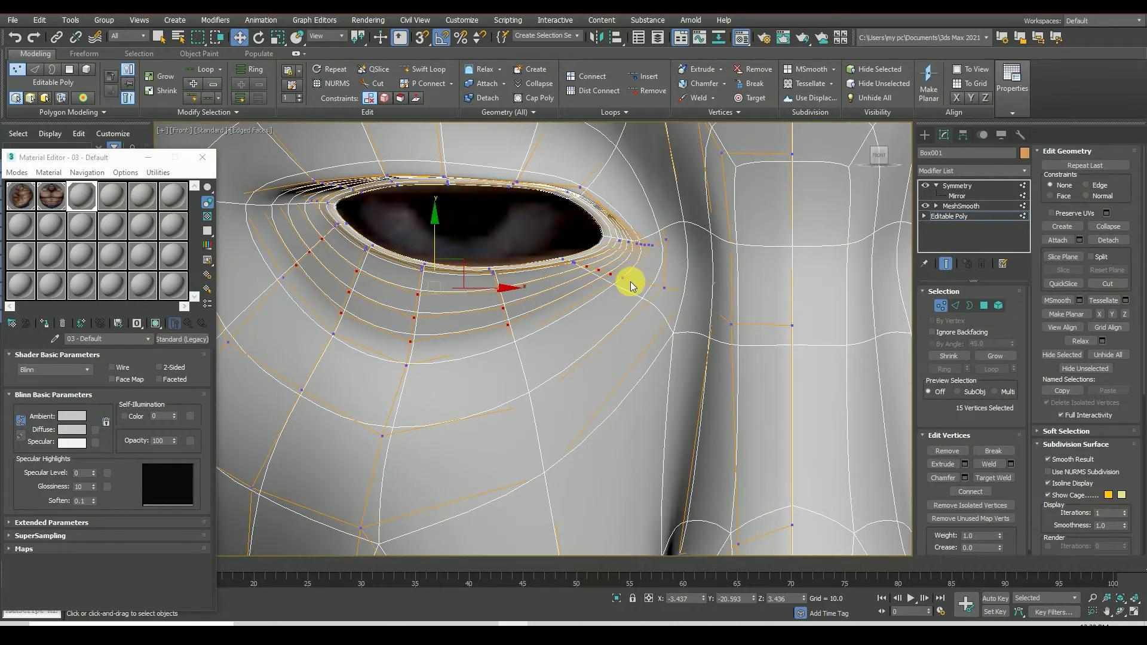
scroll(573, 267, down, 5)
click(957, 185)
scroll(566, 331, up, 5)
mouse_move(565, 330)
alt+middle_down()
mouse_move(576, 332)
mouse_move(536, 335)
alt+middle_up()
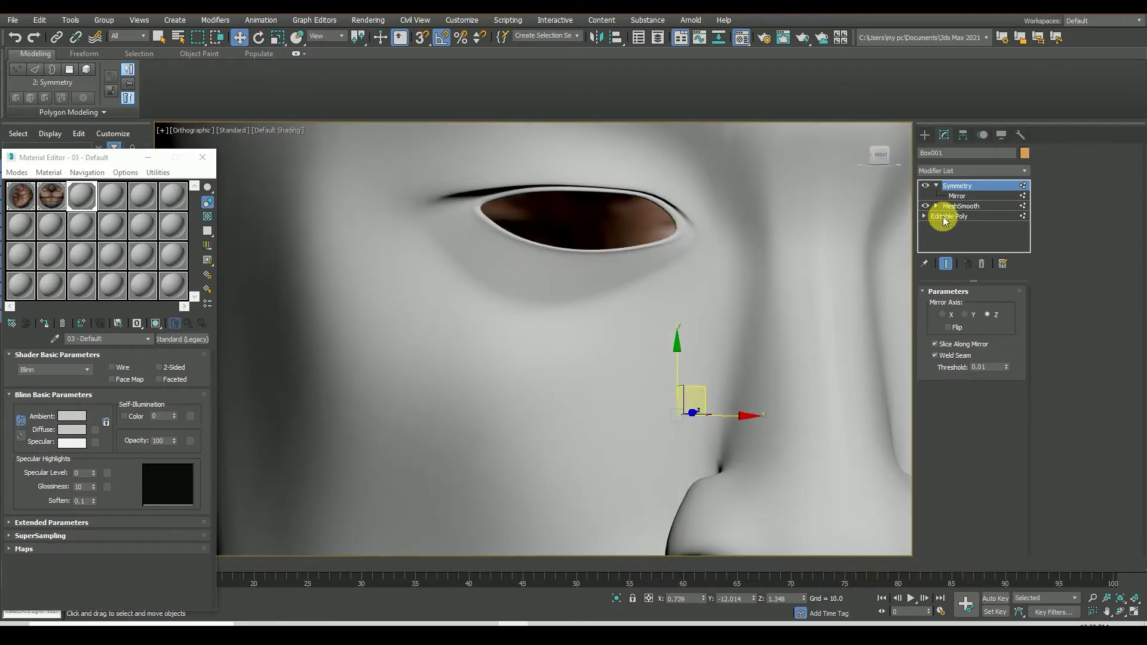
Step: Add an FFD 3x3x3 modifier in control-point mode, with MeshSmooth and Symmetry disabled
click(949, 216)
click(1006, 173)
key(f)
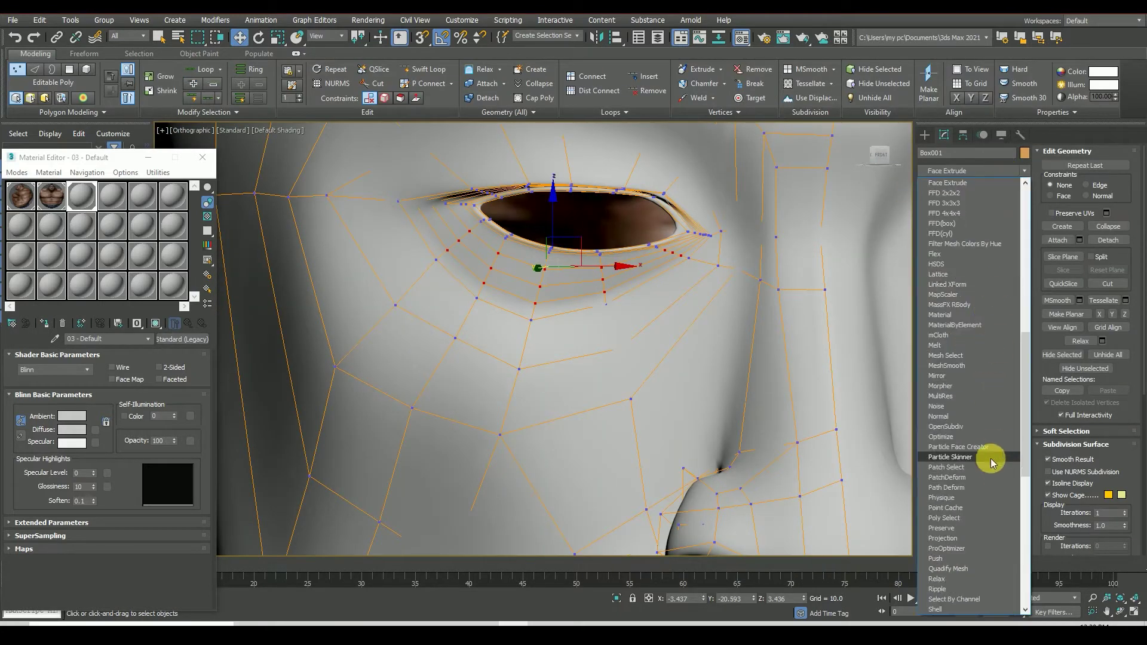
click(943, 203)
click(936, 216)
click(962, 225)
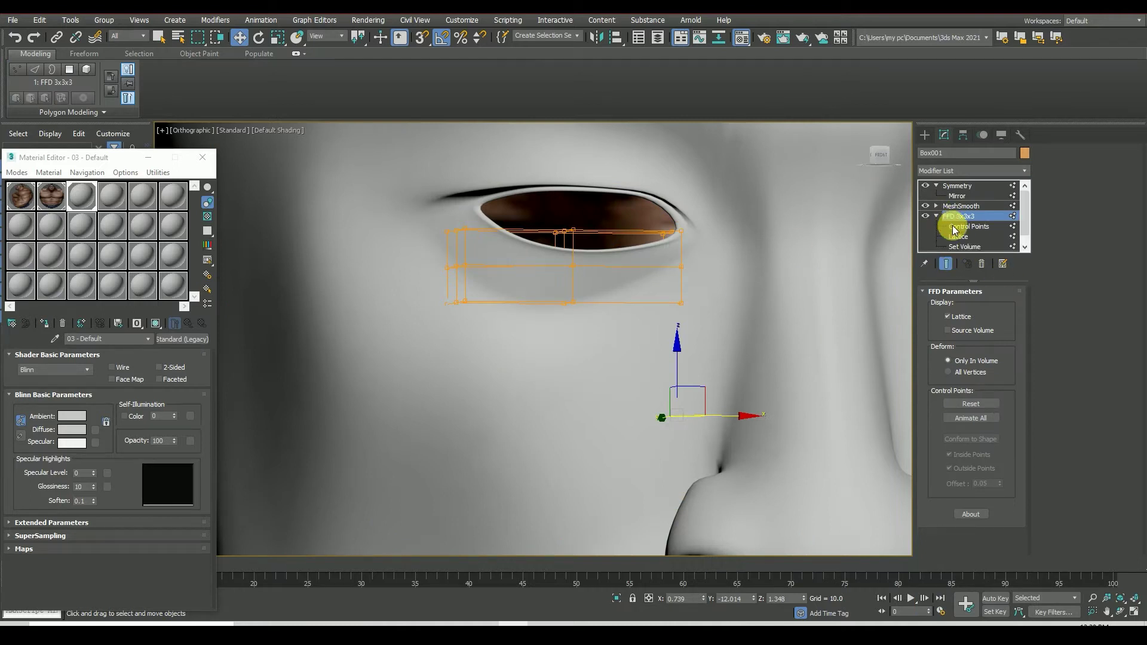
key(F4)
click(925, 206)
click(925, 186)
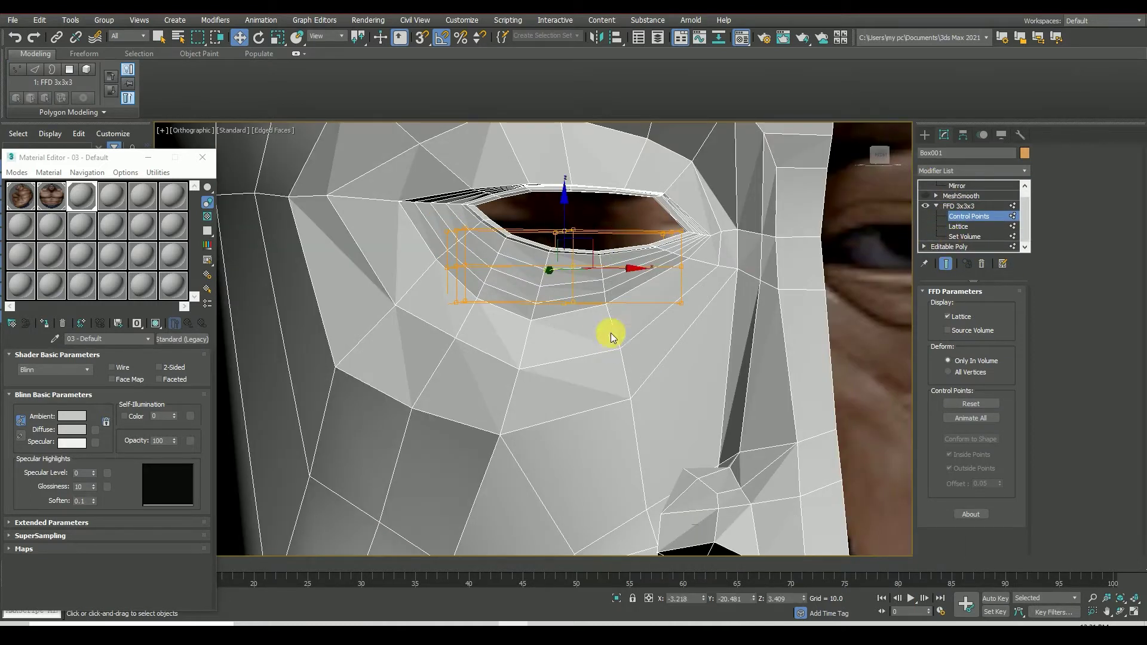
Step: Pull FFD lattice points to reshape the lower eyelid, then collapse the stack to the FFD
drag(560, 273, 568, 278)
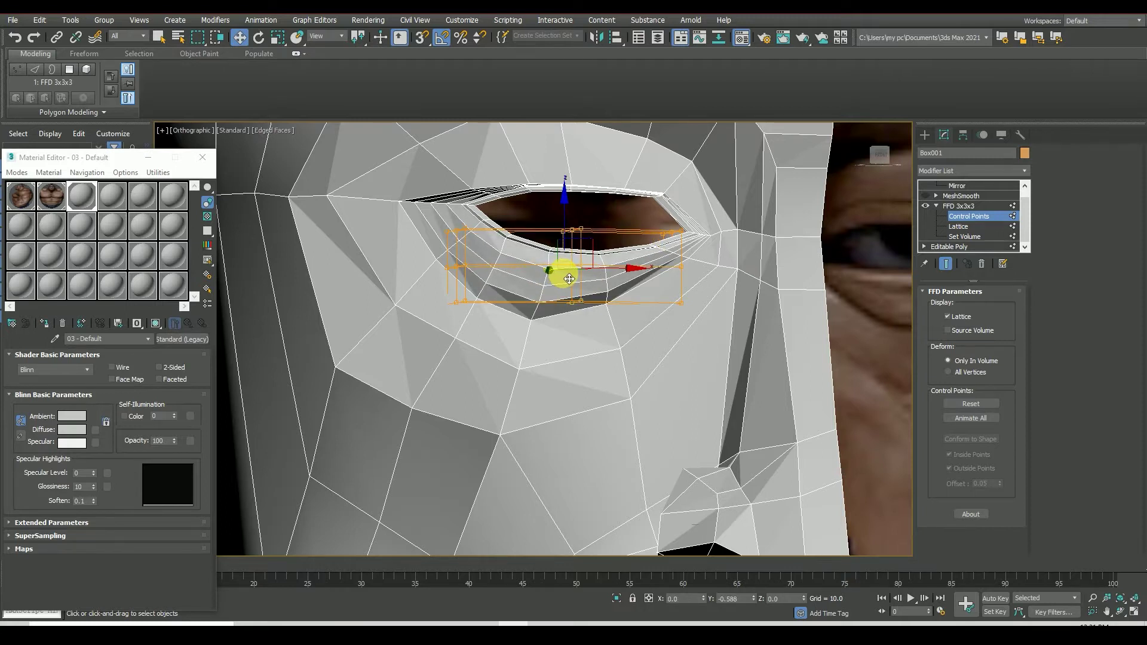
click(954, 207)
right_click(946, 205)
click(988, 313)
click(658, 368)
Step: Re-enable Symmetry and MeshSmooth and resume Editable Poly vertex editing, checking the smoothed head
click(925, 205)
click(925, 186)
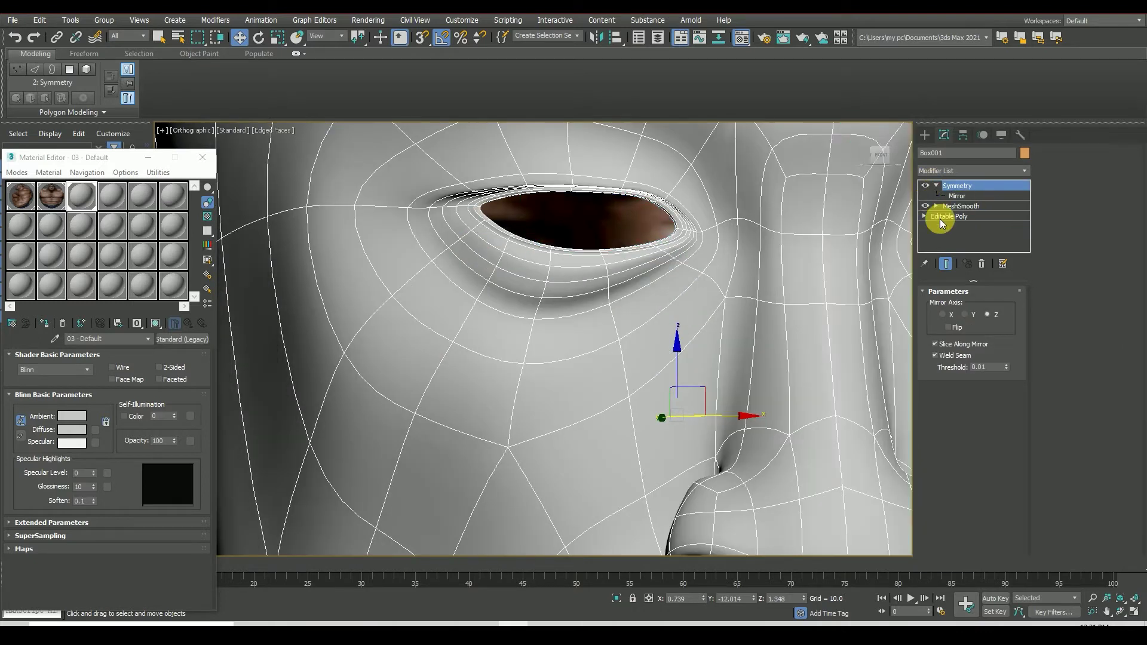
click(950, 215)
key(1)
click(946, 263)
scroll(627, 307, down, 5)
key(F4)
mouse_move(628, 307)
alt+middle_down()
mouse_move(846, 321)
mouse_move(788, 312)
alt+middle_up()
click(880, 157)
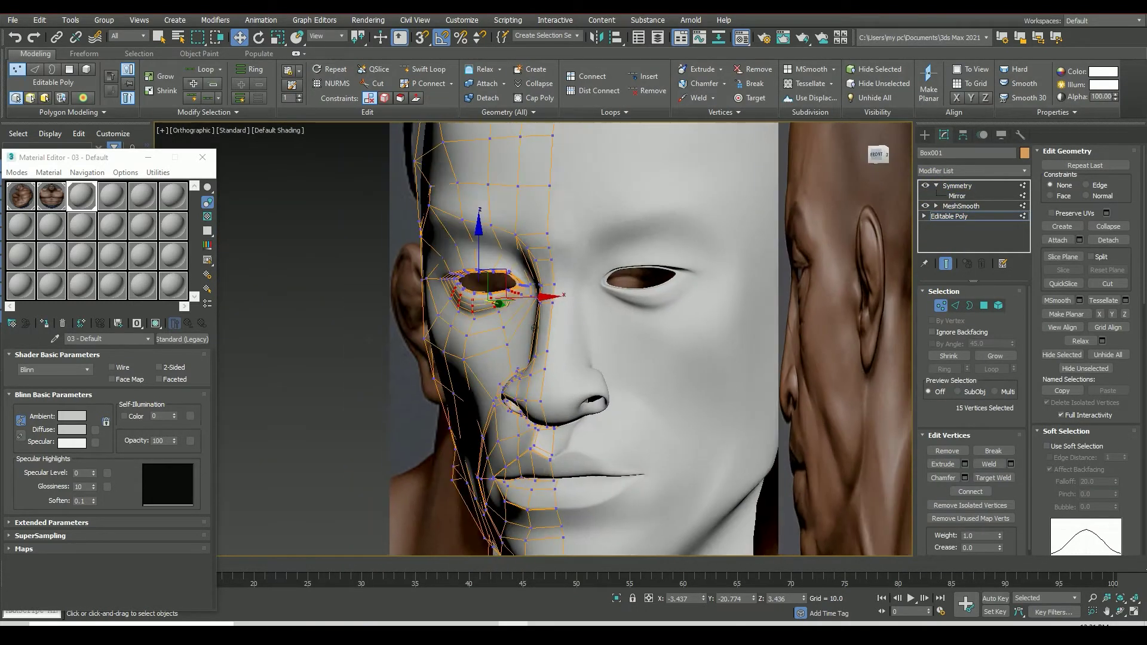
Step: Open the front face reference image and position its window to show the eyes
click(12, 20)
click(92, 97)
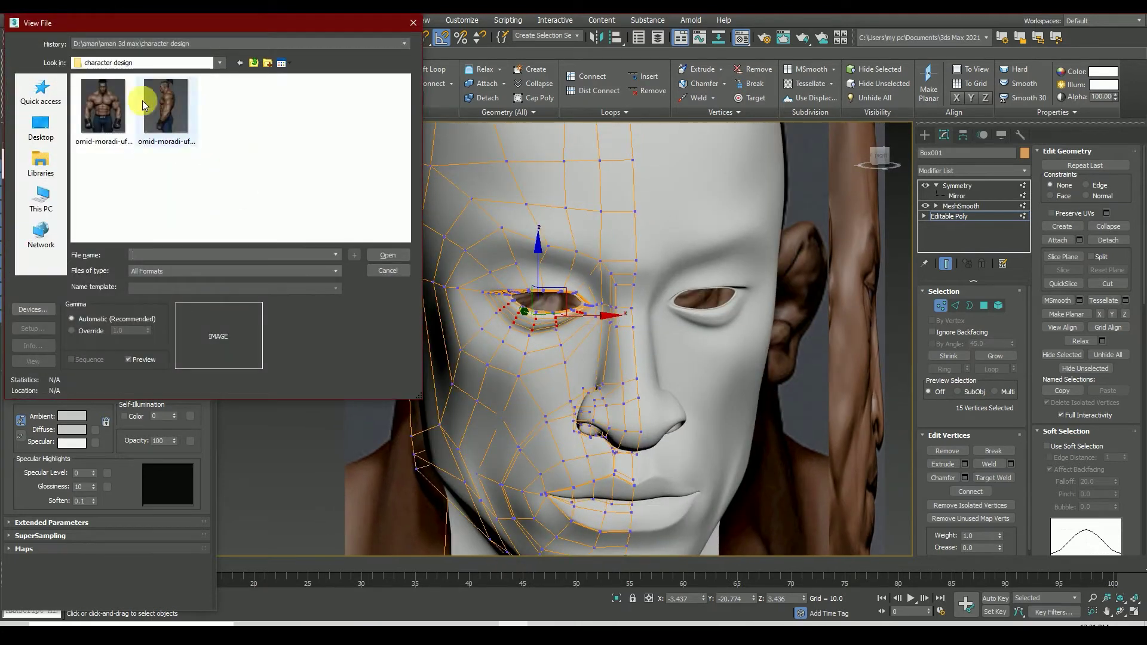
click(385, 256)
scroll(590, 297, up, 1)
mouse_move(621, 63)
mouse_down()
mouse_move(397, 141)
mouse_move(406, 426)
mouse_up()
middle_drag(396, 594, 421, 427)
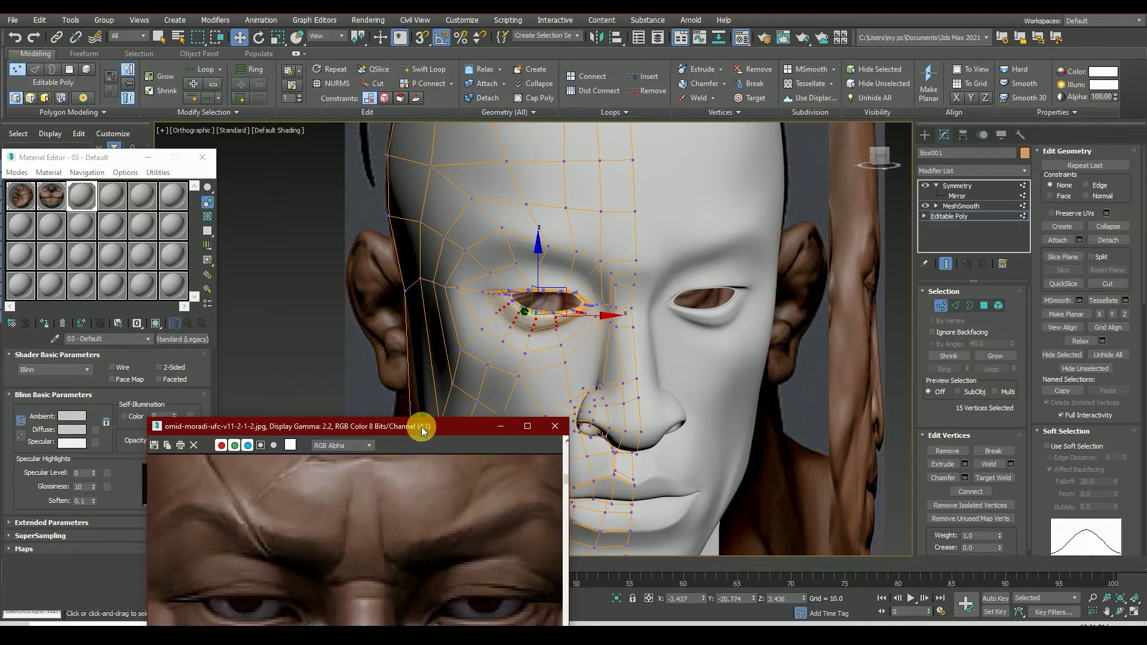
drag(421, 427, 253, 358)
scroll(902, 423, up, 2)
scroll(649, 331, up, 3)
scroll(660, 373, down, 2)
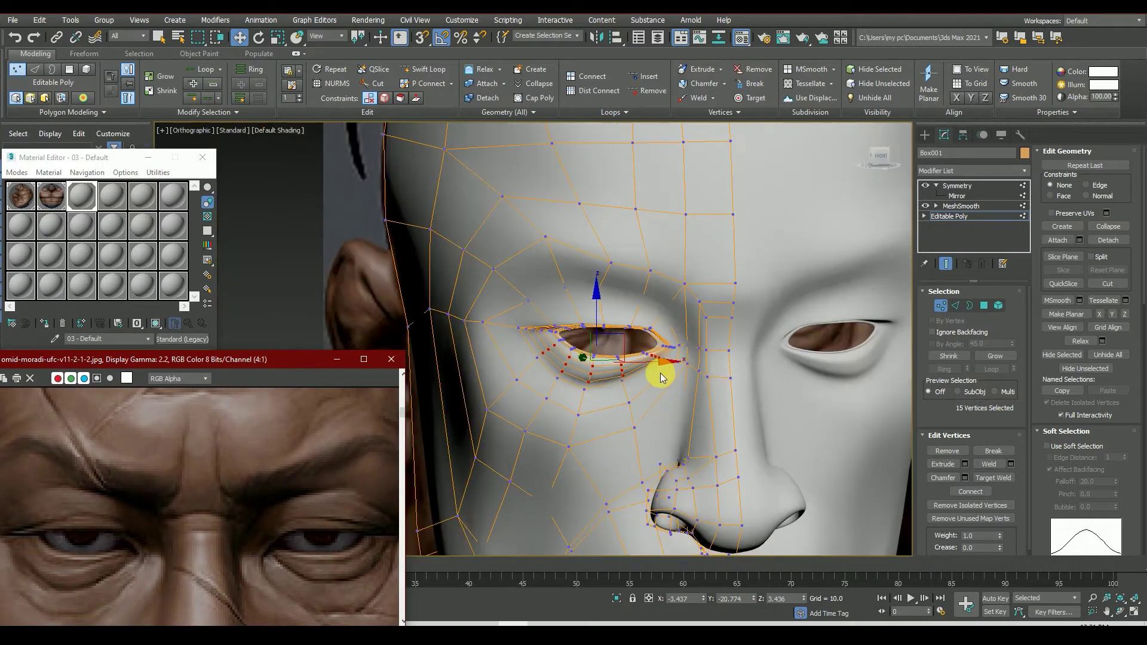
Step: Select individual eye and eye-corner vertices while orbiting between three-quarter and front views
click(585, 364)
scroll(582, 364, up, 3)
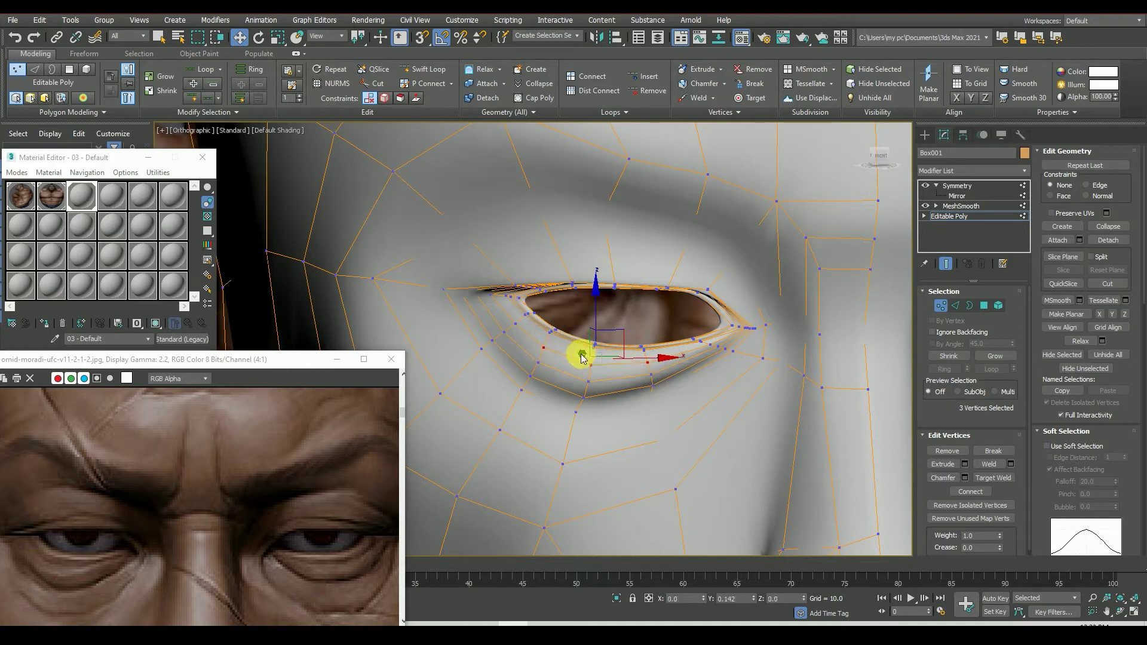
scroll(693, 355, down, 5)
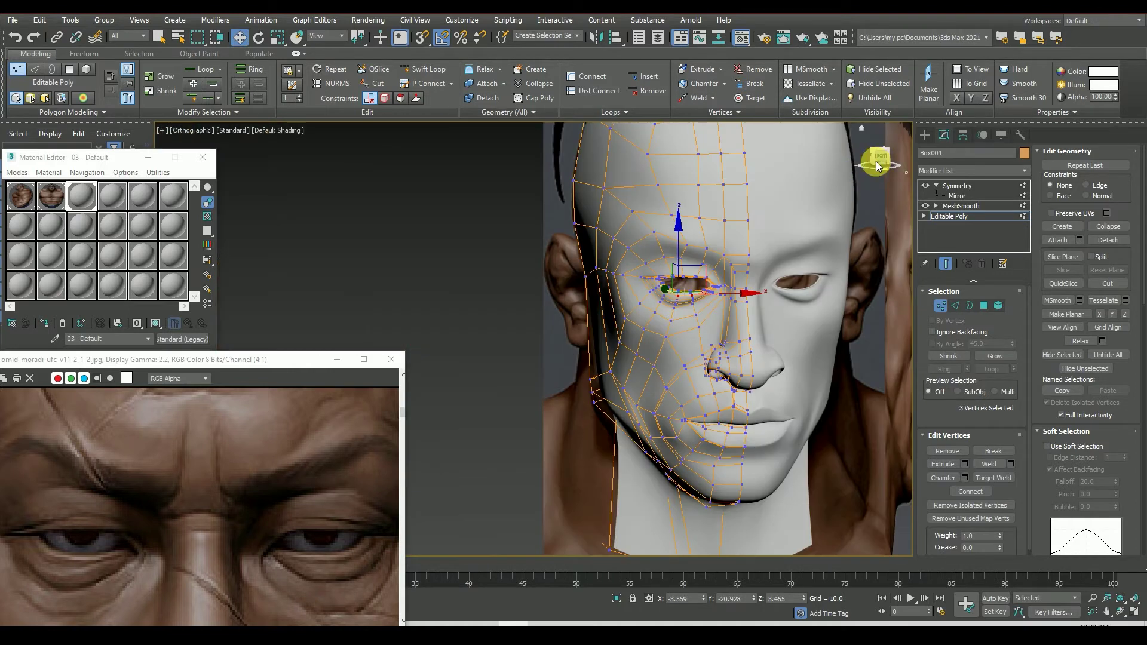
alt+middle_drag(696, 353, 758, 325)
scroll(747, 313, up, 6)
click(674, 331)
click(753, 322)
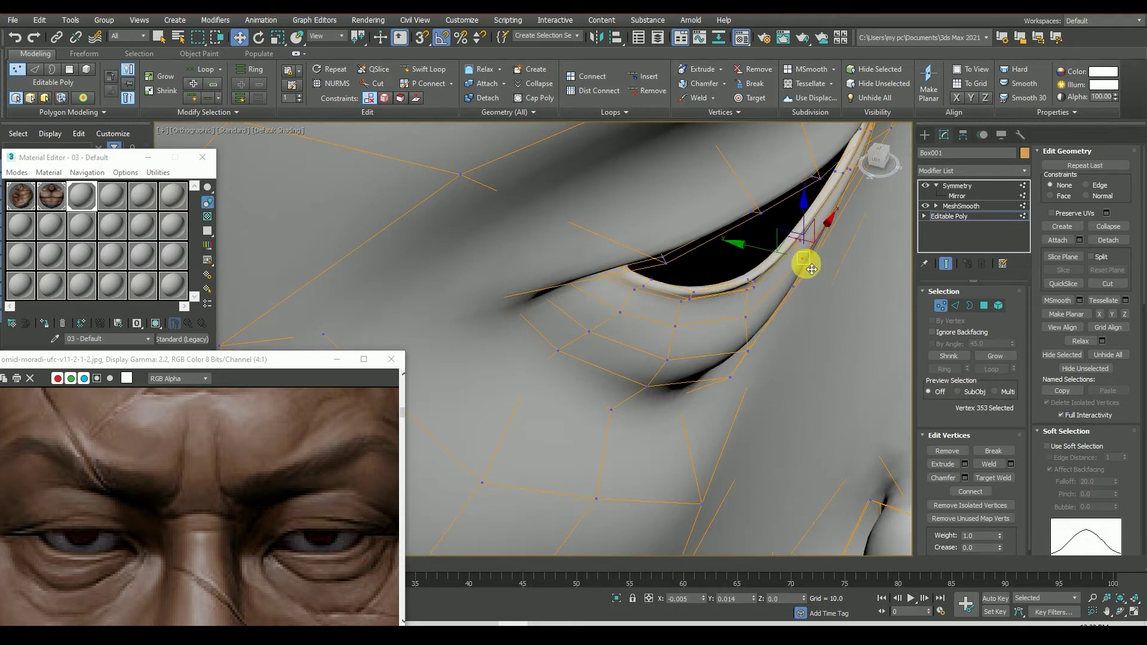
click(884, 159)
click(886, 158)
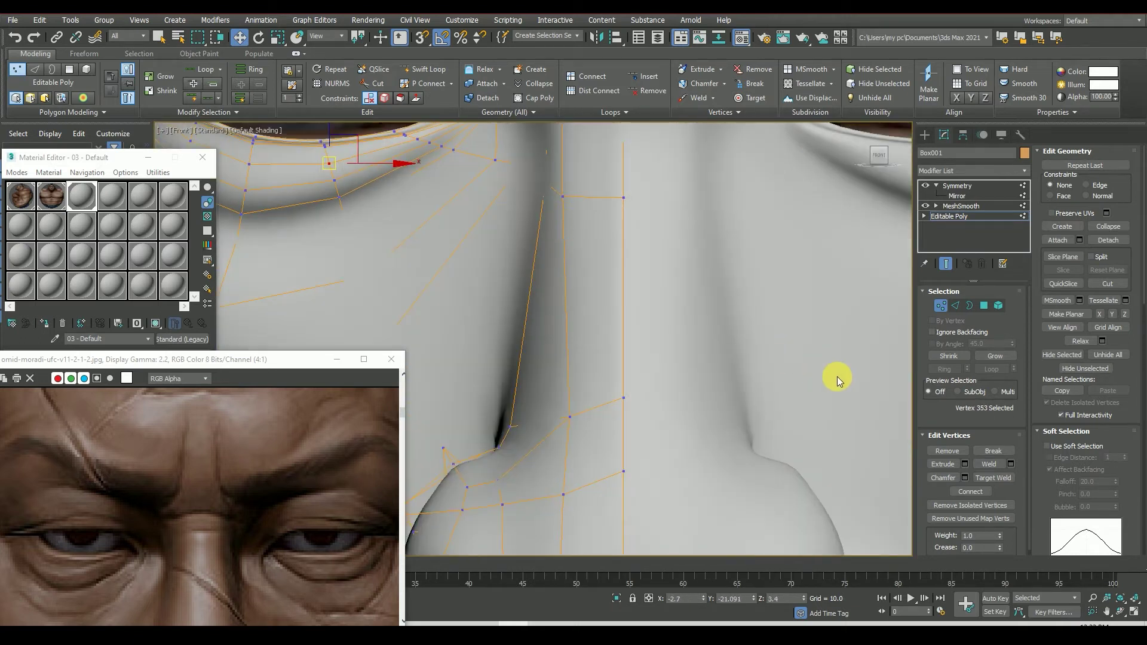
scroll(502, 254, up, 2)
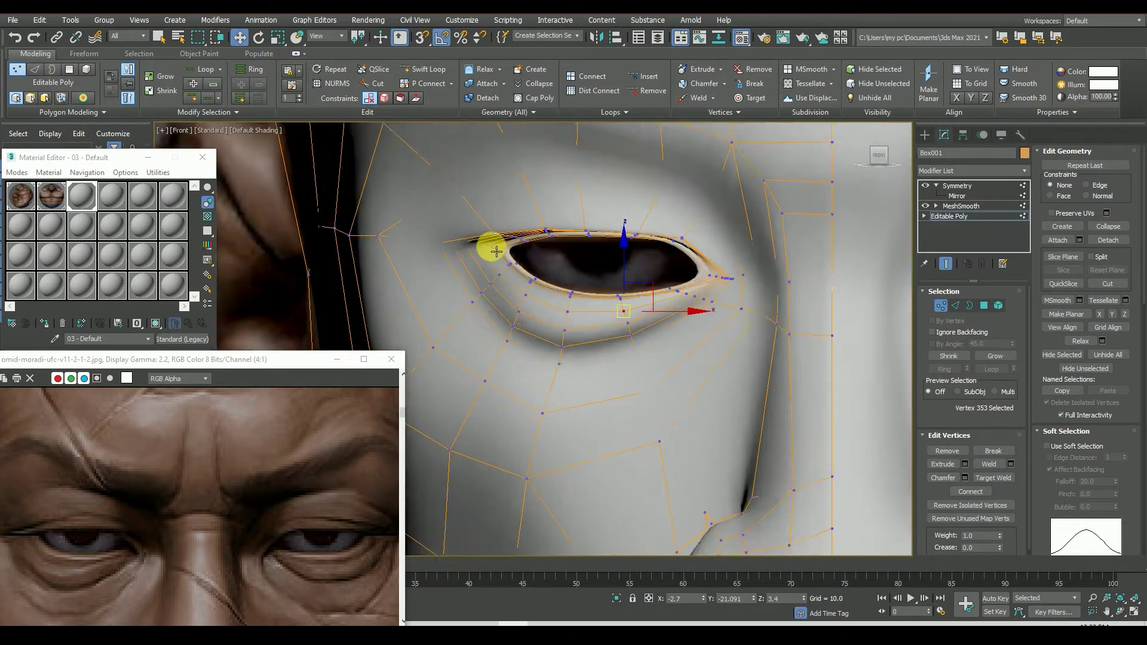
scroll(486, 245, up, 1)
Step: Pick lower-lid and eyelid-rim vertices and nudge the outer eye-corner vertex upward
click(591, 417)
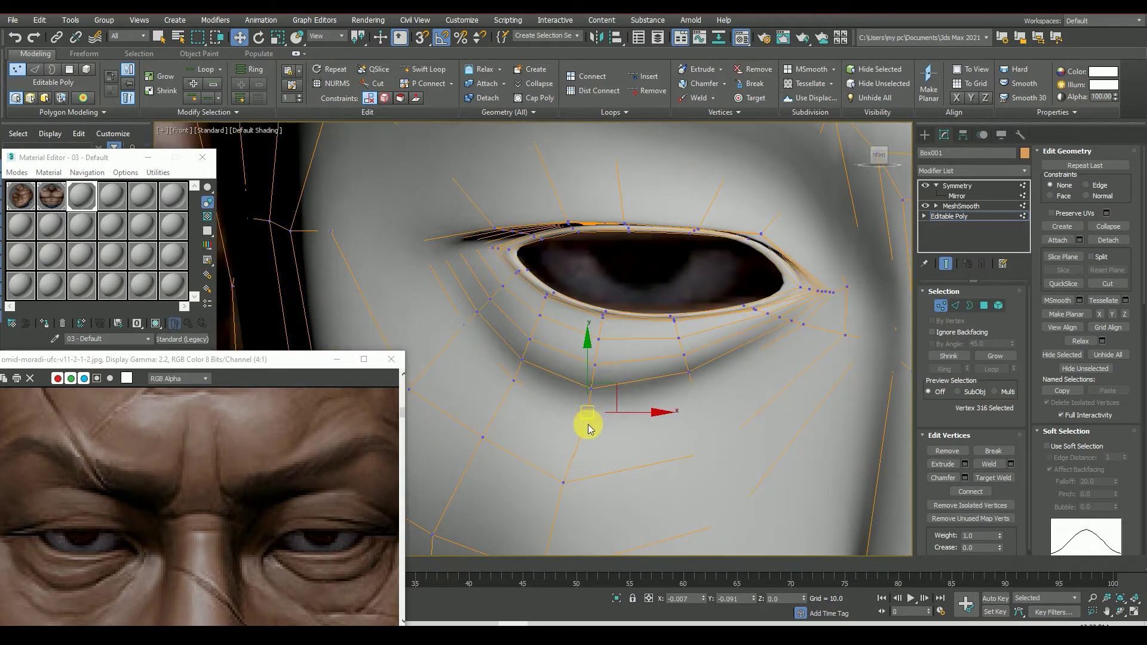
scroll(647, 410, up, 2)
click(744, 360)
click(724, 359)
click(696, 342)
click(700, 348)
scroll(684, 344, up, 3)
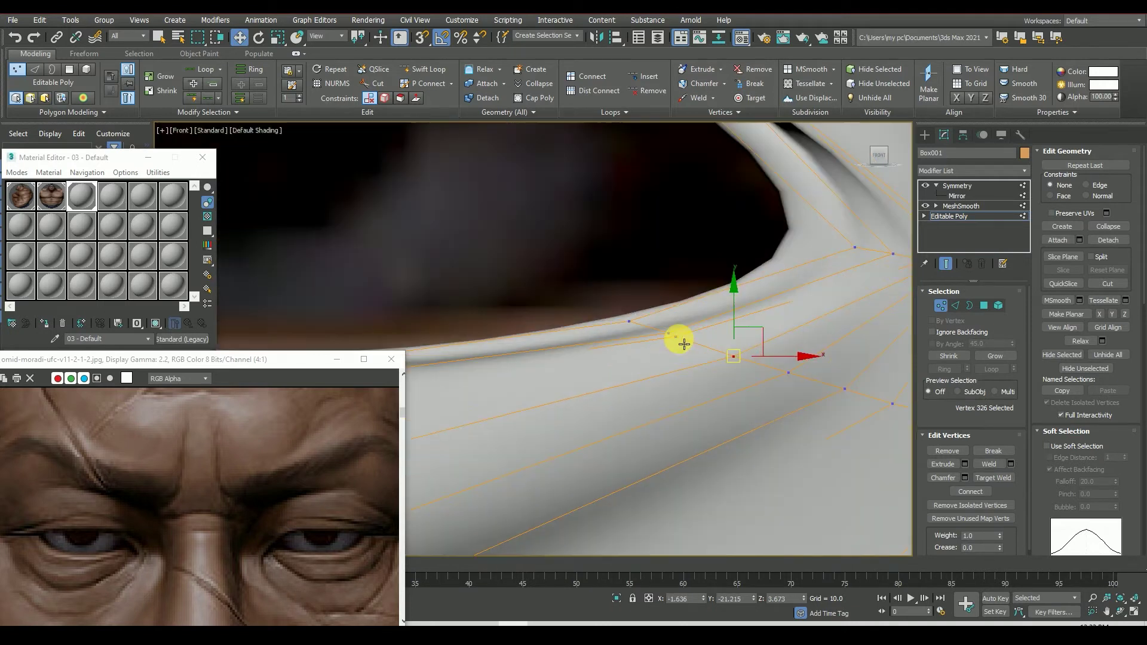
scroll(684, 356, down, 3)
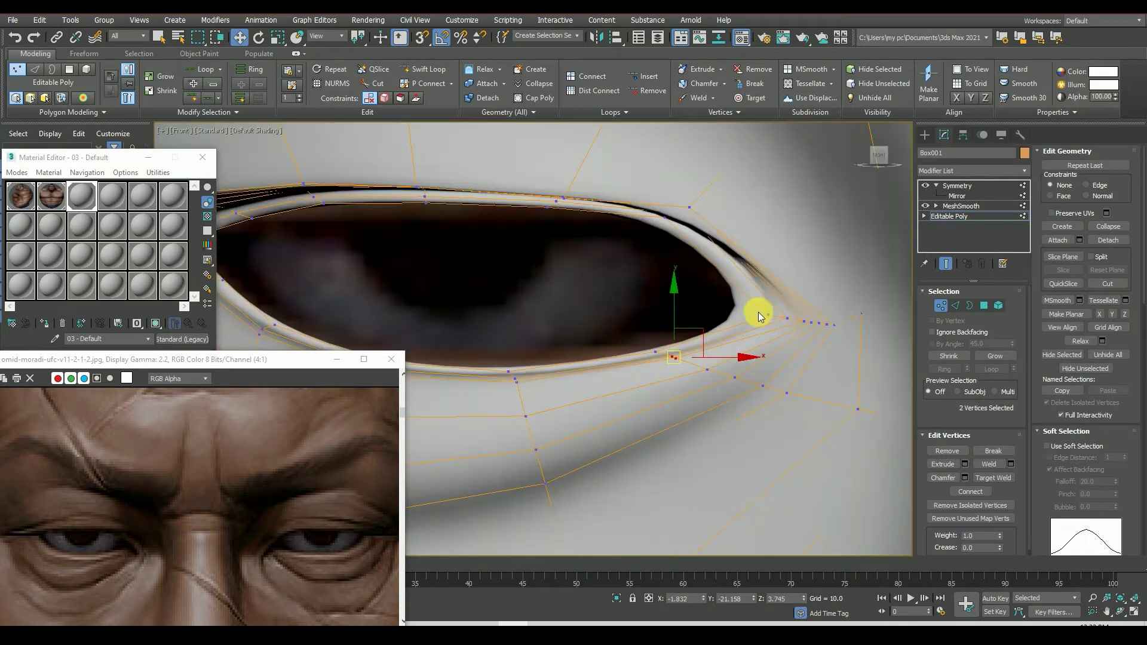
click(780, 318)
scroll(802, 328, up, 3)
scroll(783, 322, down, 2)
drag(797, 331, 797, 325)
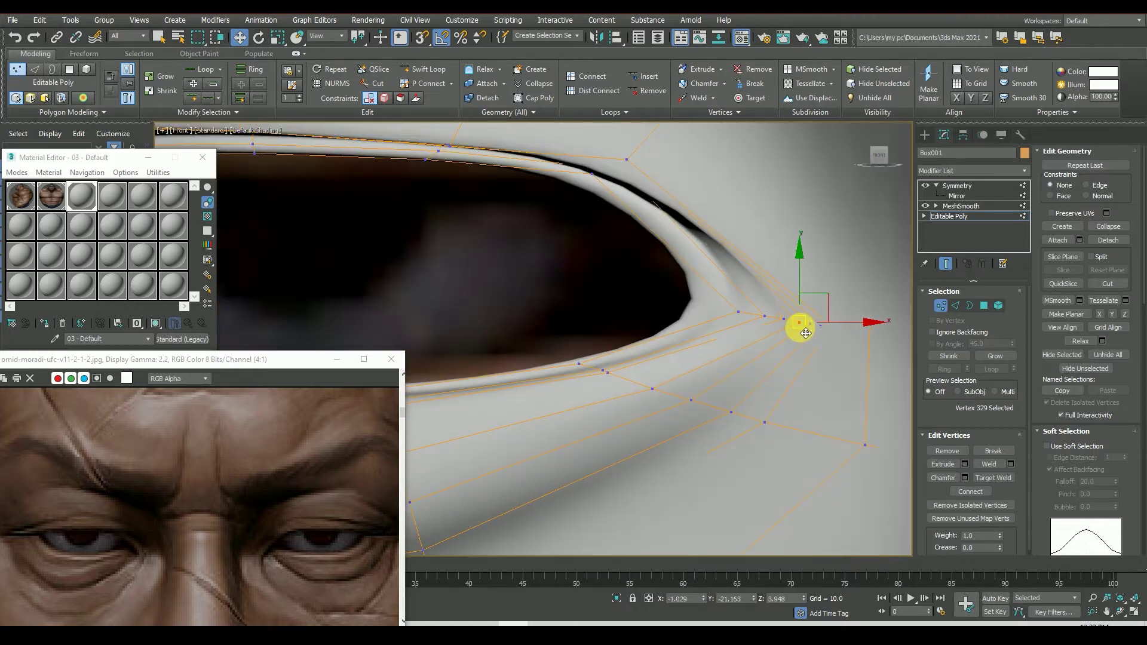
scroll(804, 340, down, 2)
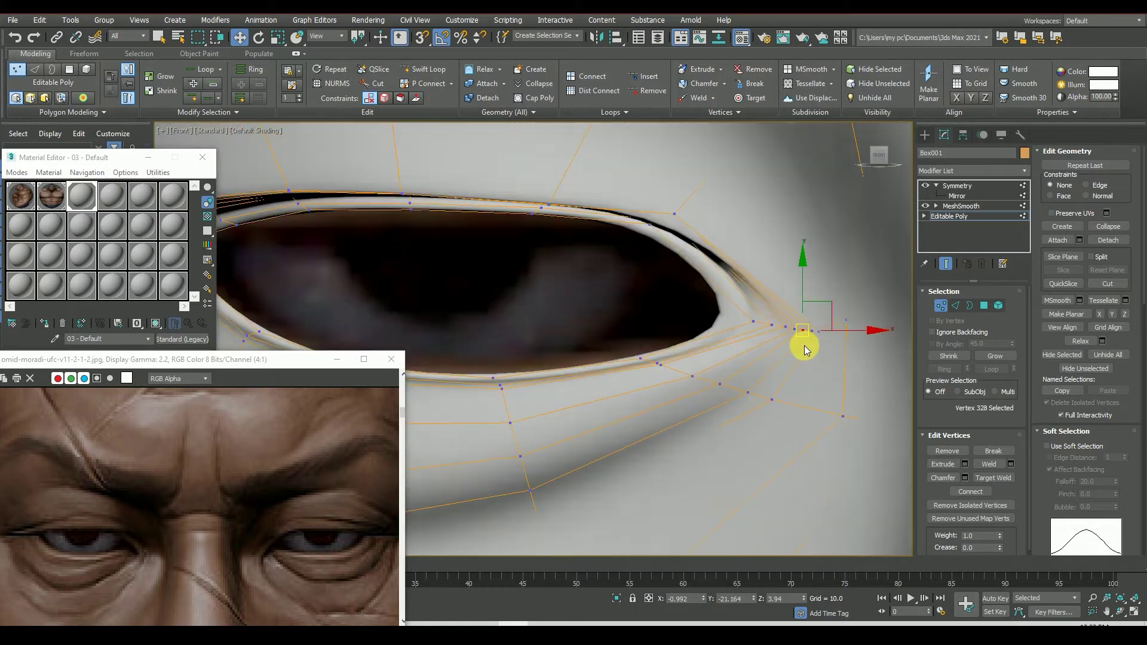
scroll(804, 345, down, 3)
Step: Shift the eight upper-lid vertices, the outer upper-lid vertices, and lower-lid vertices near the corner
click(553, 370)
scroll(552, 370, up, 1)
scroll(543, 363, up, 2)
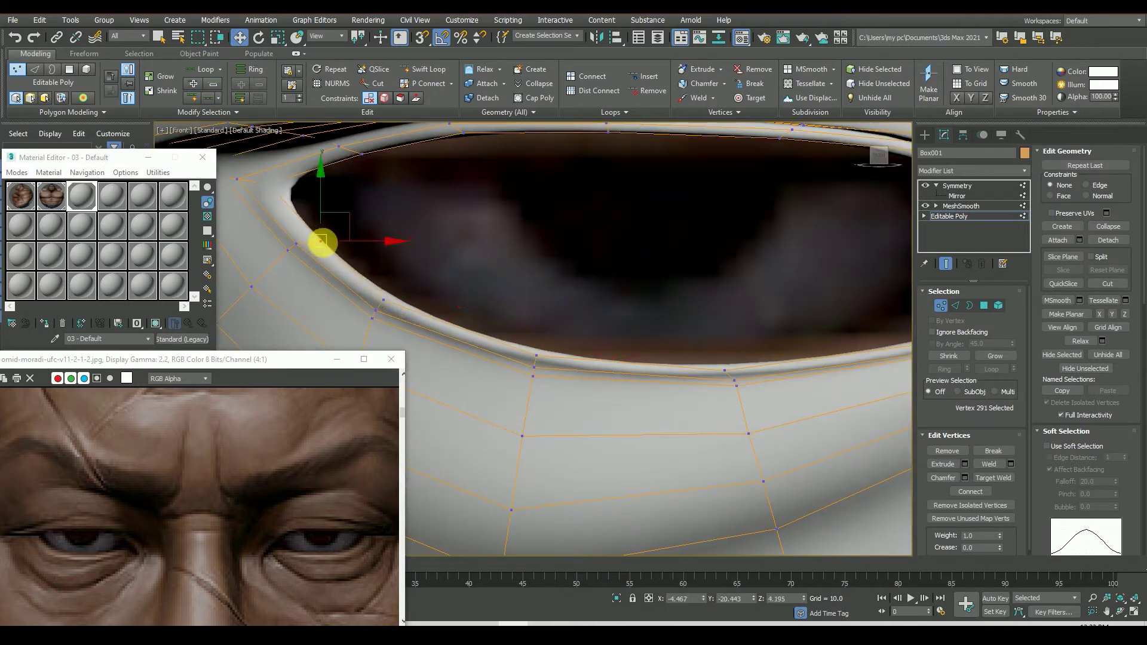
scroll(320, 243, down, 3)
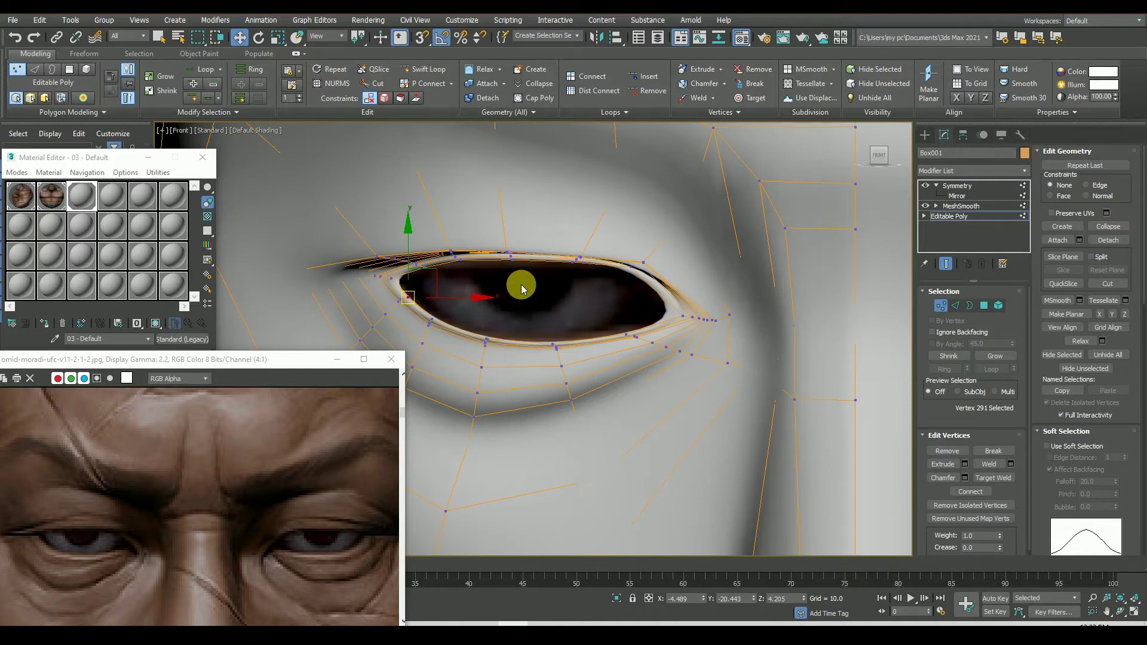
scroll(556, 275, up, 2)
mouse_move(574, 236)
mouse_down()
mouse_move(593, 260)
mouse_move(412, 250)
mouse_up()
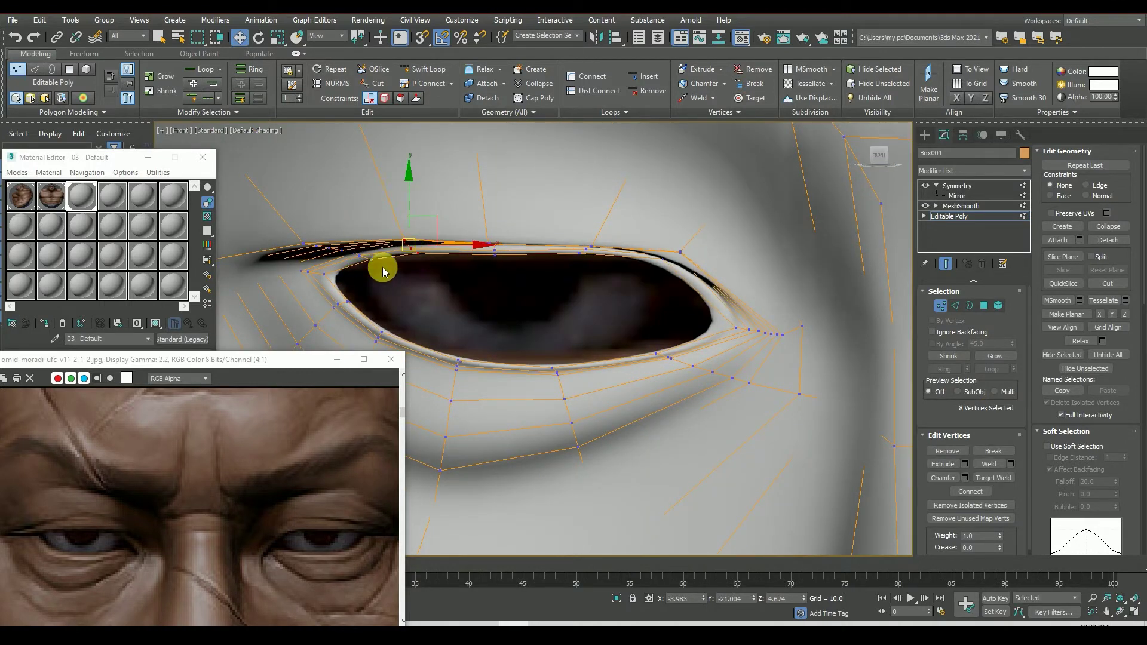
drag(495, 248, 495, 244)
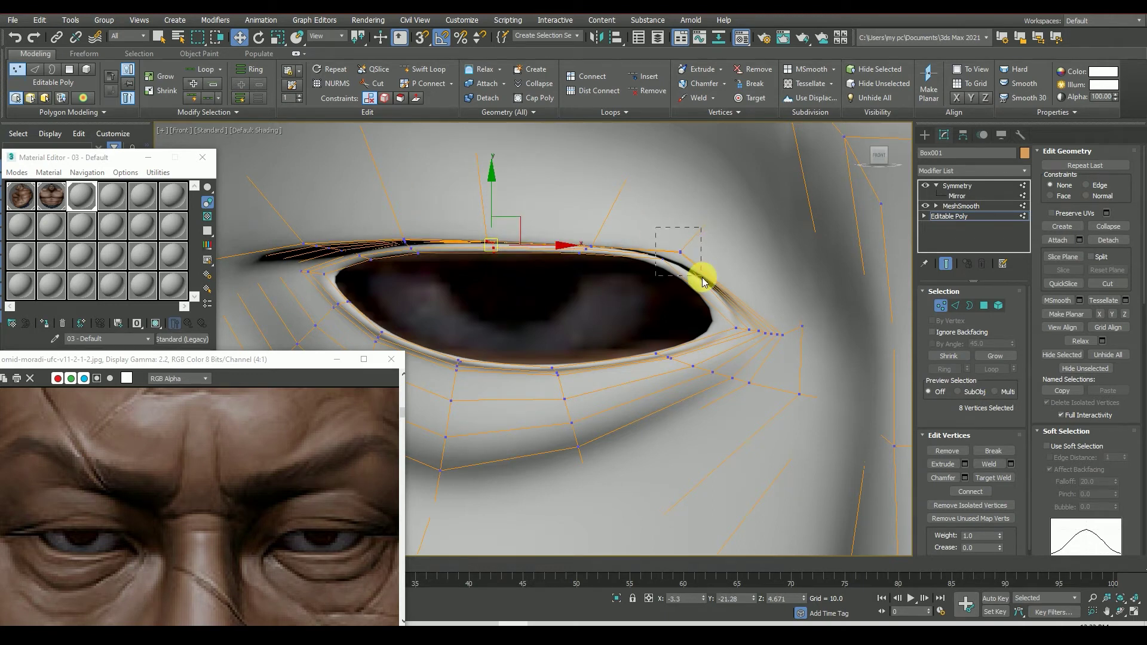
drag(702, 278, 701, 277)
drag(676, 265, 677, 270)
click(566, 377)
drag(441, 352, 461, 371)
scroll(601, 365, down, 5)
scroll(601, 364, down, 5)
Step: Preview the smoothed eye, then reselect the head and return to Editable Poly vertex editing
scroll(844, 420, down, 3)
click(844, 420)
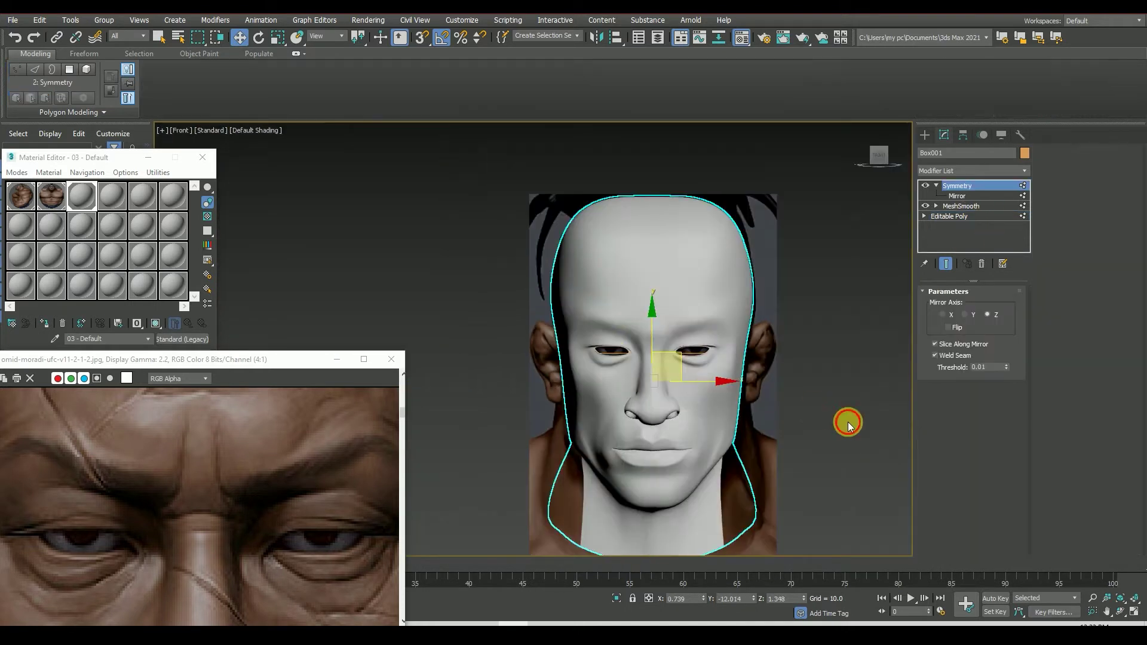
drag(883, 154, 878, 157)
click(622, 349)
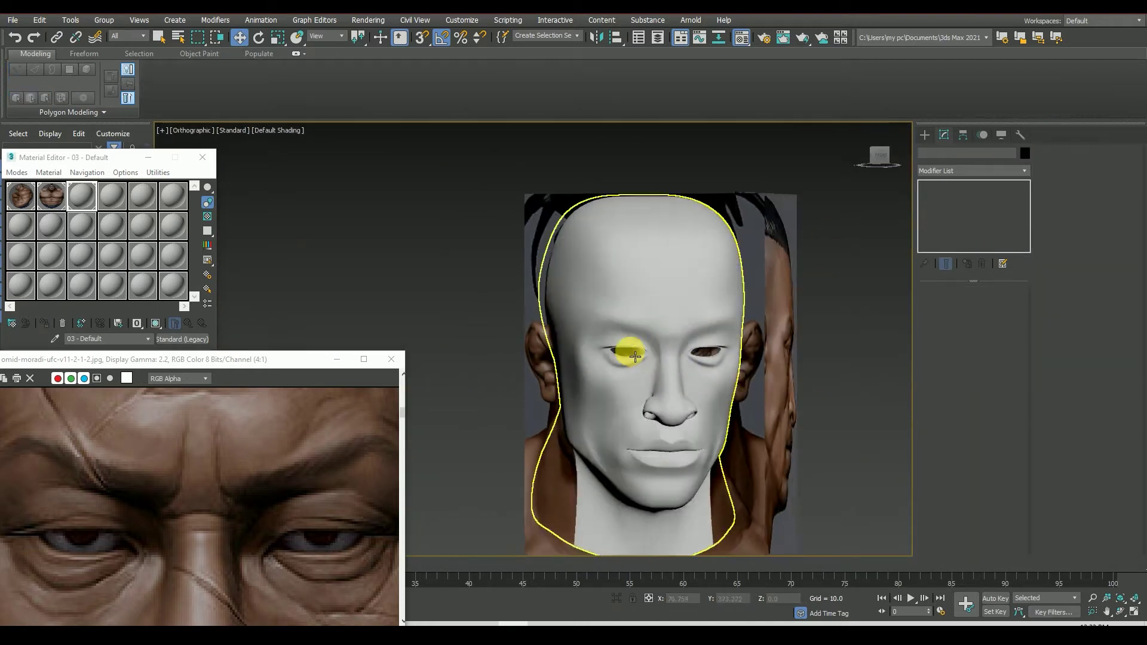
scroll(633, 350, up, 3)
scroll(591, 394, up, 2)
scroll(594, 391, up, 4)
scroll(660, 366, up, 1)
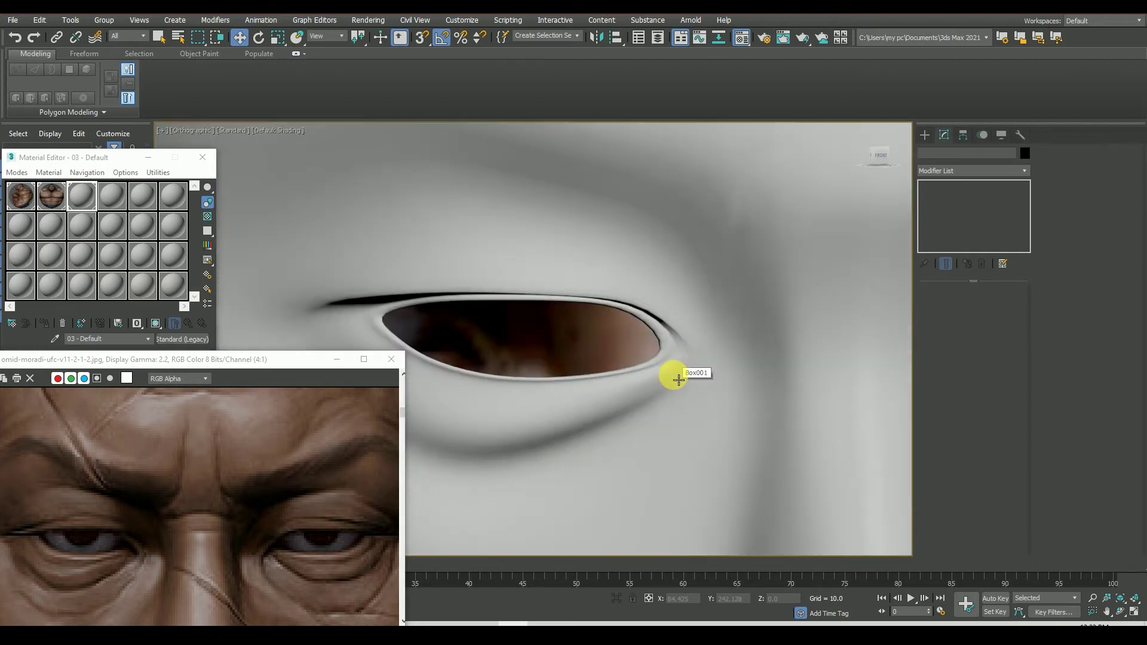
click(703, 372)
click(949, 215)
key(1)
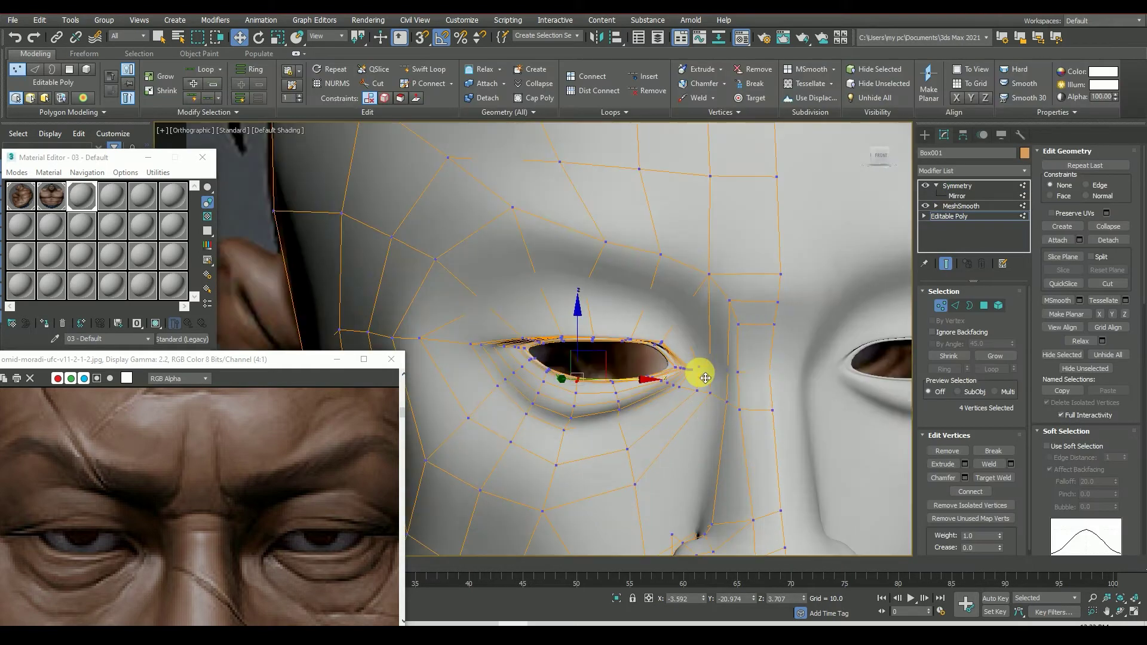
Step: Move the outer eye-corner vertex with Soft Selection on at a falloff of about 2.6
click(709, 364)
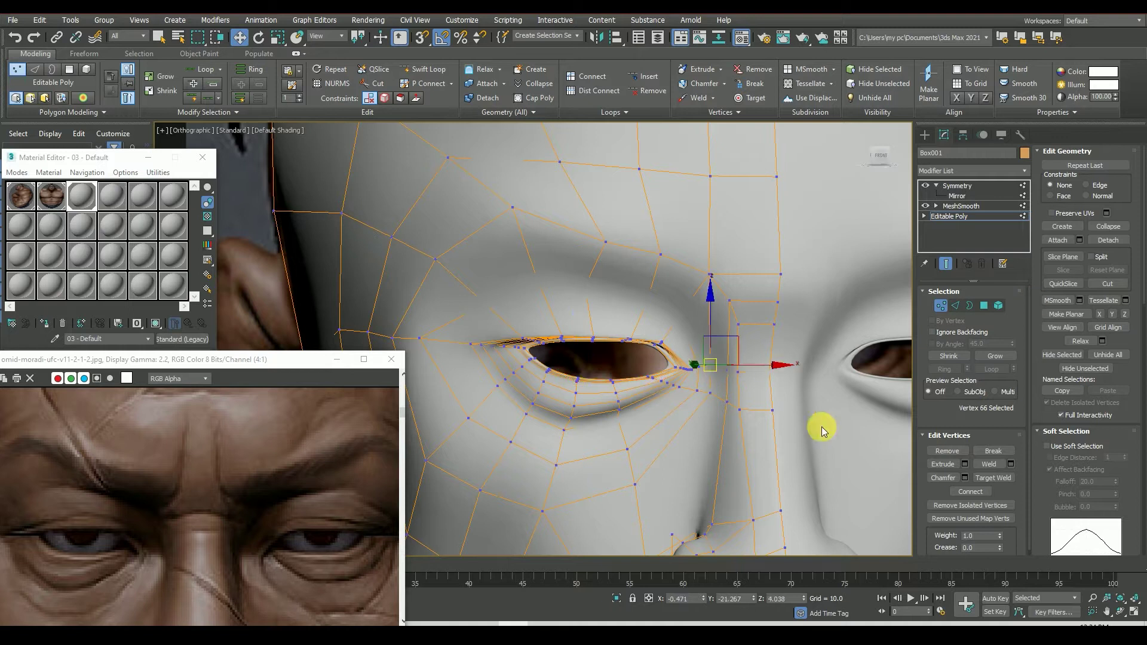
click(1051, 446)
drag(1116, 483, 1128, 538)
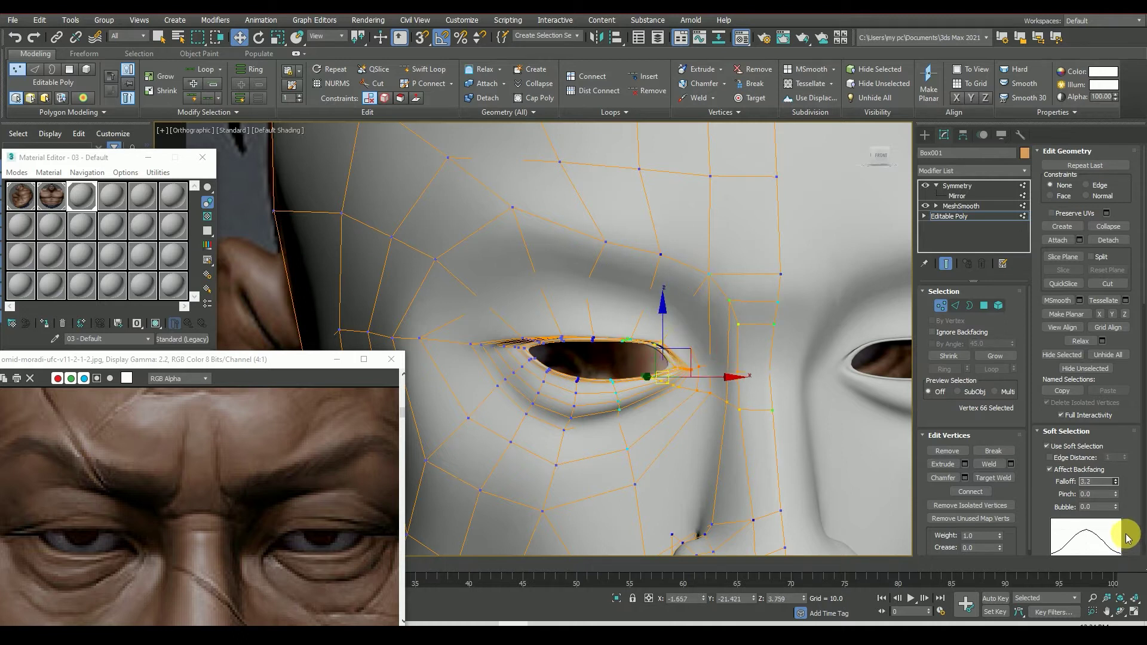
drag(651, 381, 658, 384)
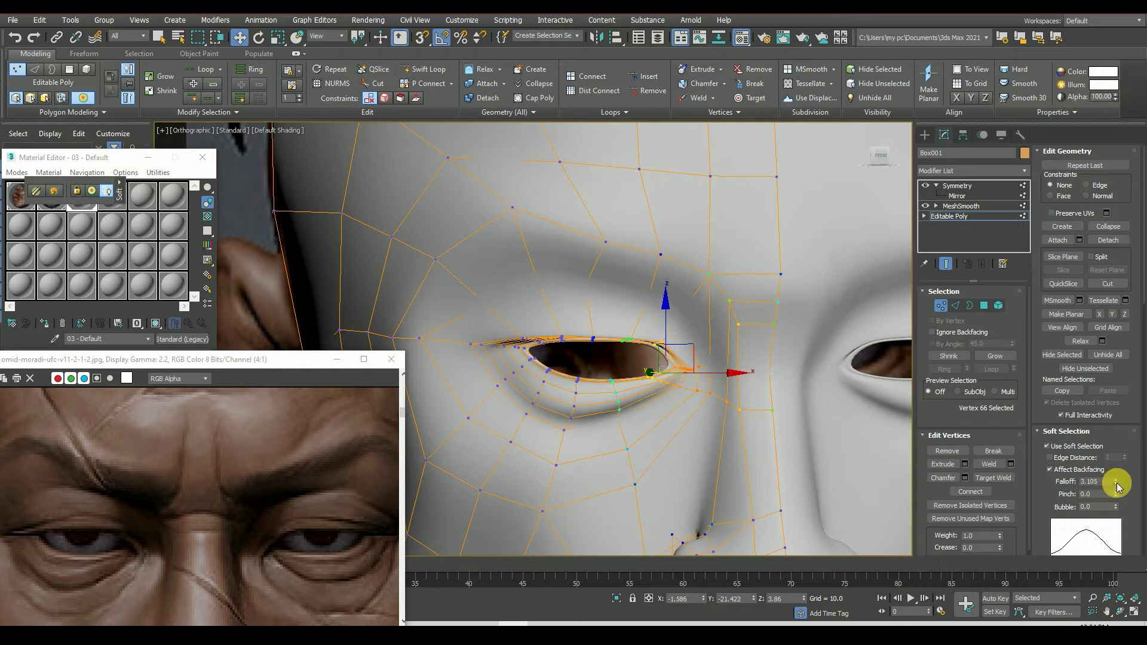
alt+middle_drag(839, 236, 871, 154)
scroll(809, 422, up, 3)
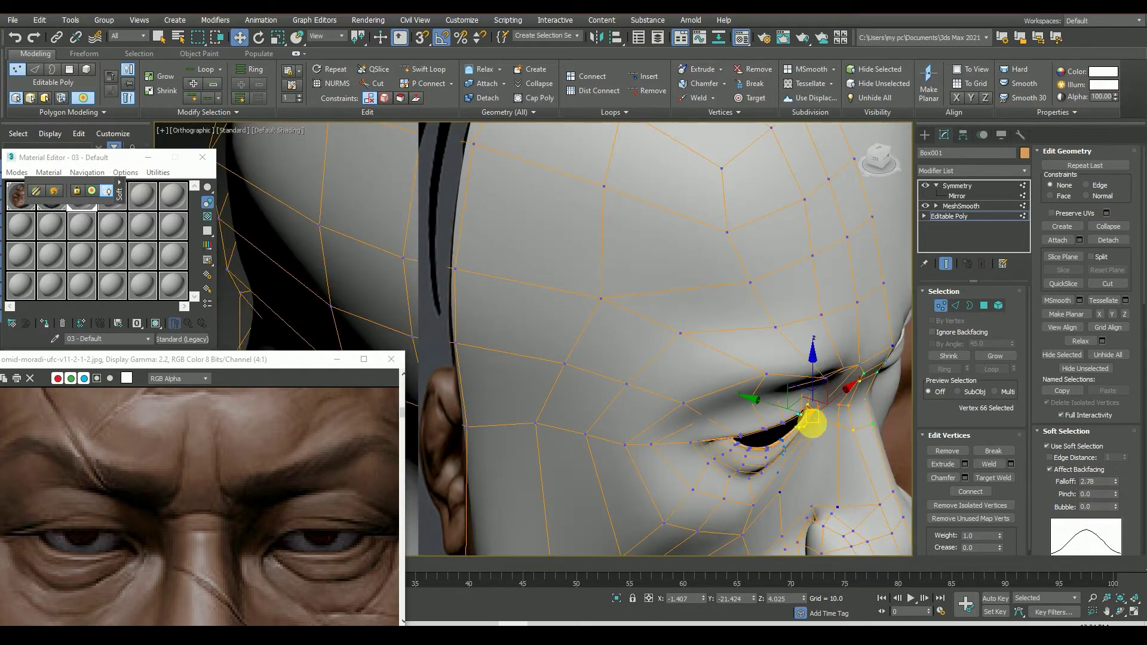
scroll(750, 378, up, 3)
scroll(729, 374, down, 4)
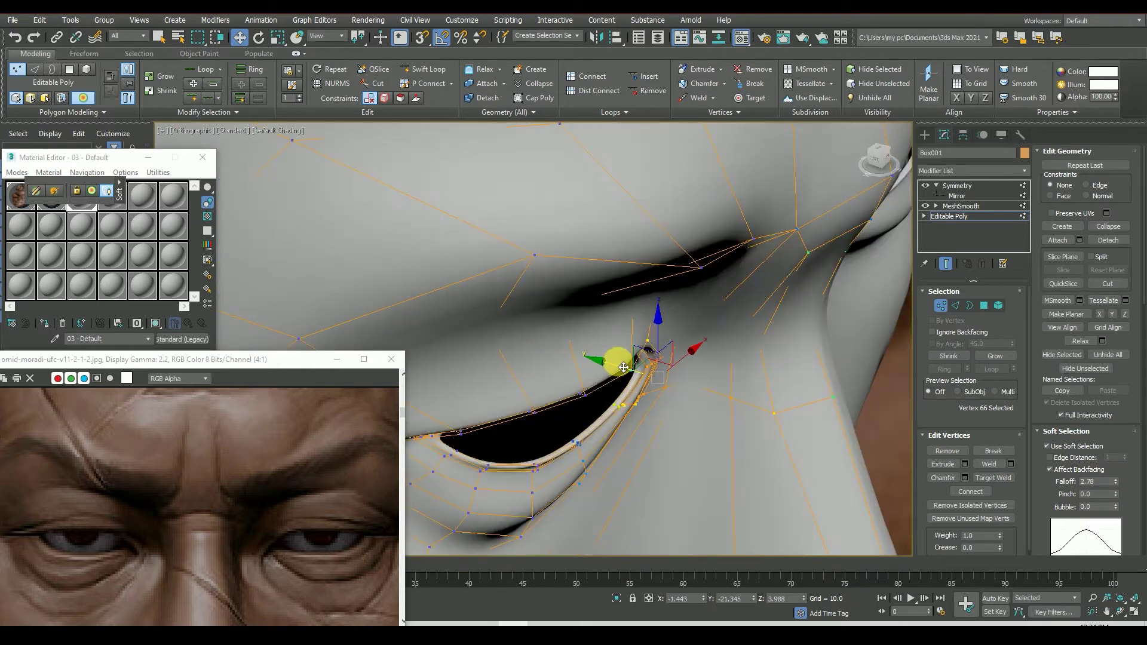
Step: Redo the eye-corner move with falloff 0.73 after undoing a 0.48 attempt, then clear the selection
drag(1115, 481, 1115, 547)
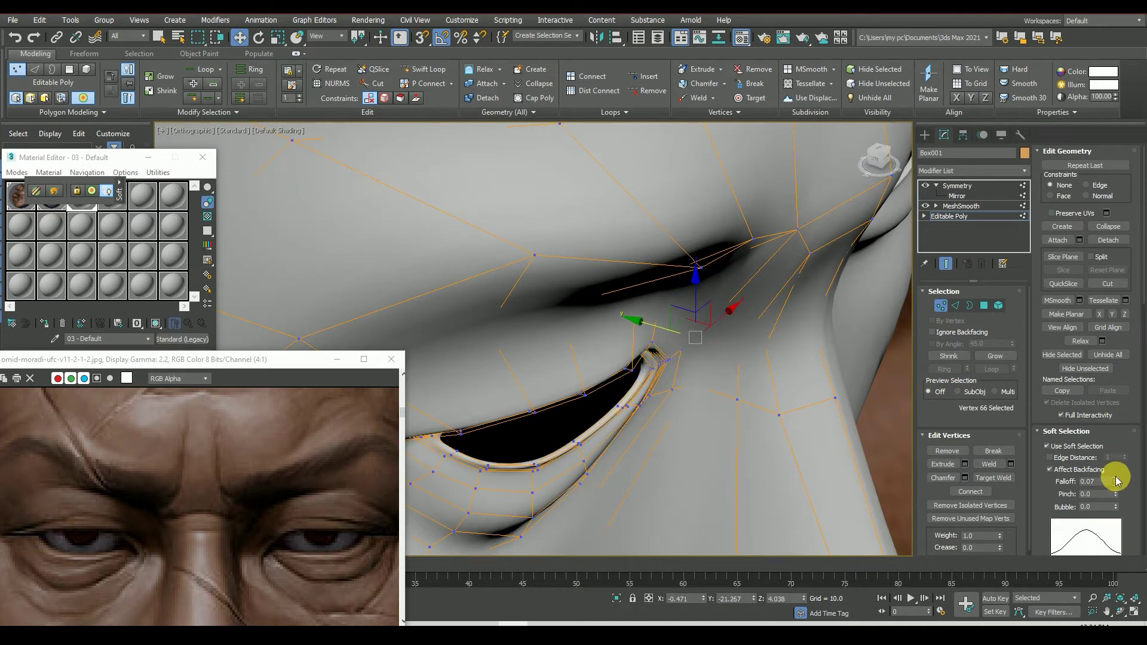
drag(1116, 471, 1118, 445)
drag(680, 340, 669, 355)
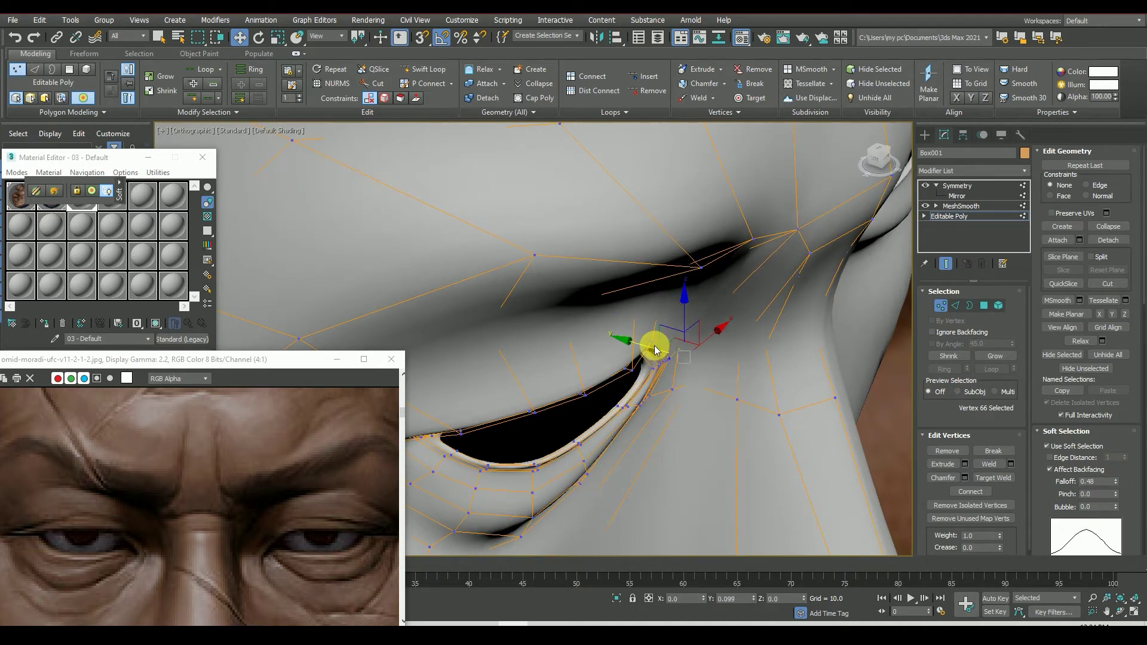
key(ctrl+z)
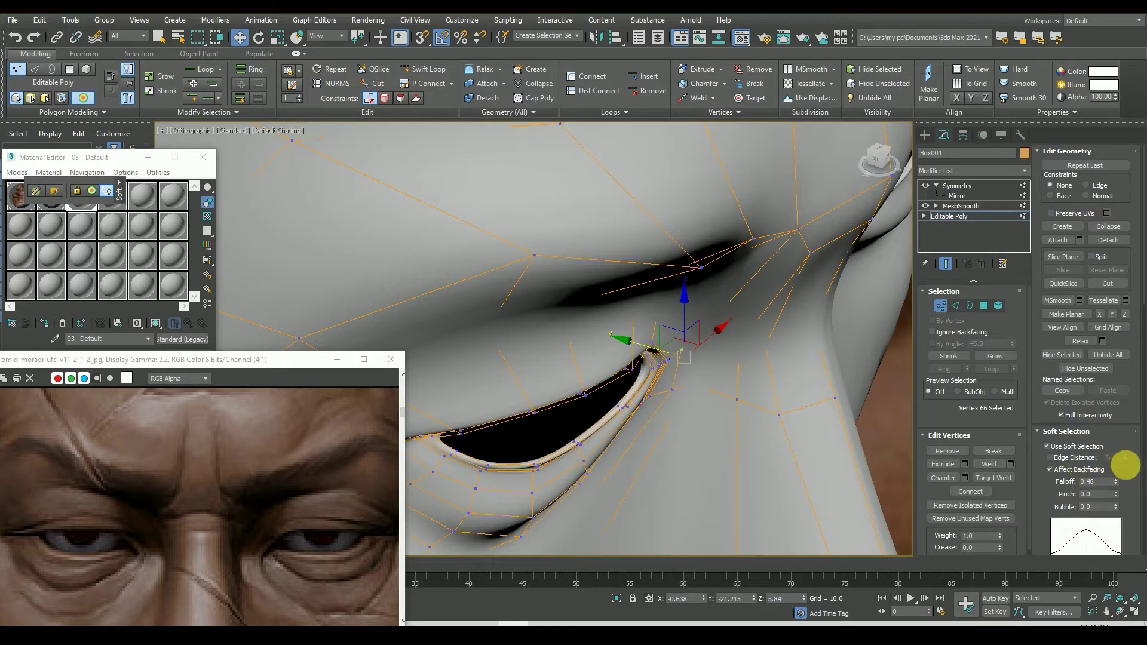
drag(1114, 485, 1119, 474)
drag(708, 342, 702, 346)
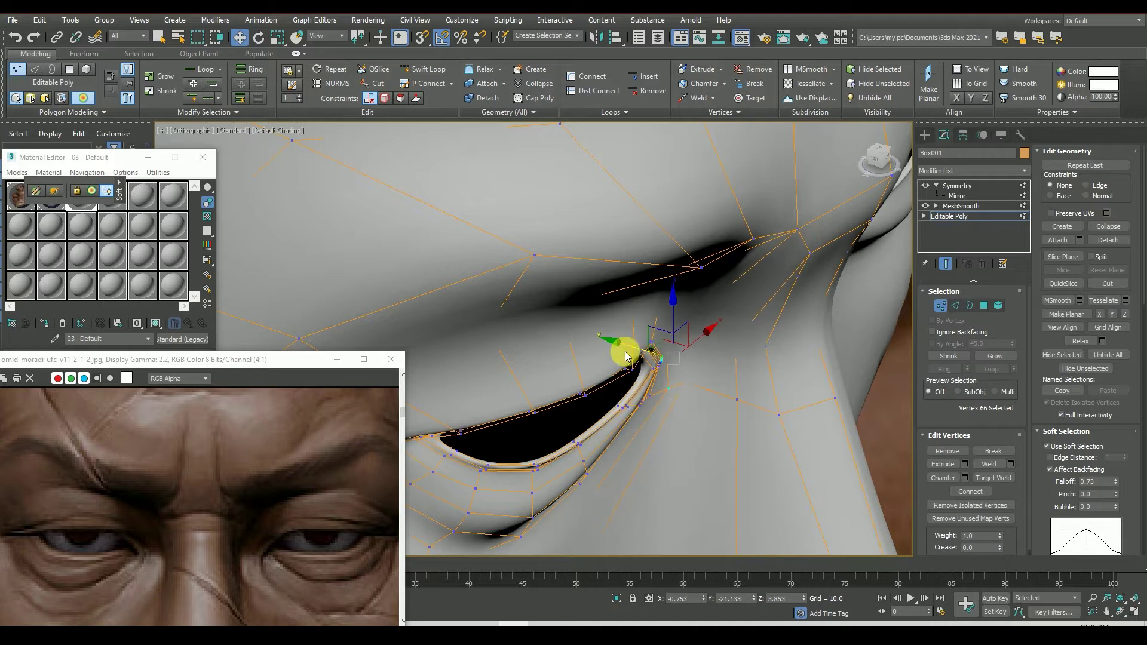
scroll(657, 358, down, 3)
click(814, 402)
click(1066, 431)
scroll(789, 263, down, 2)
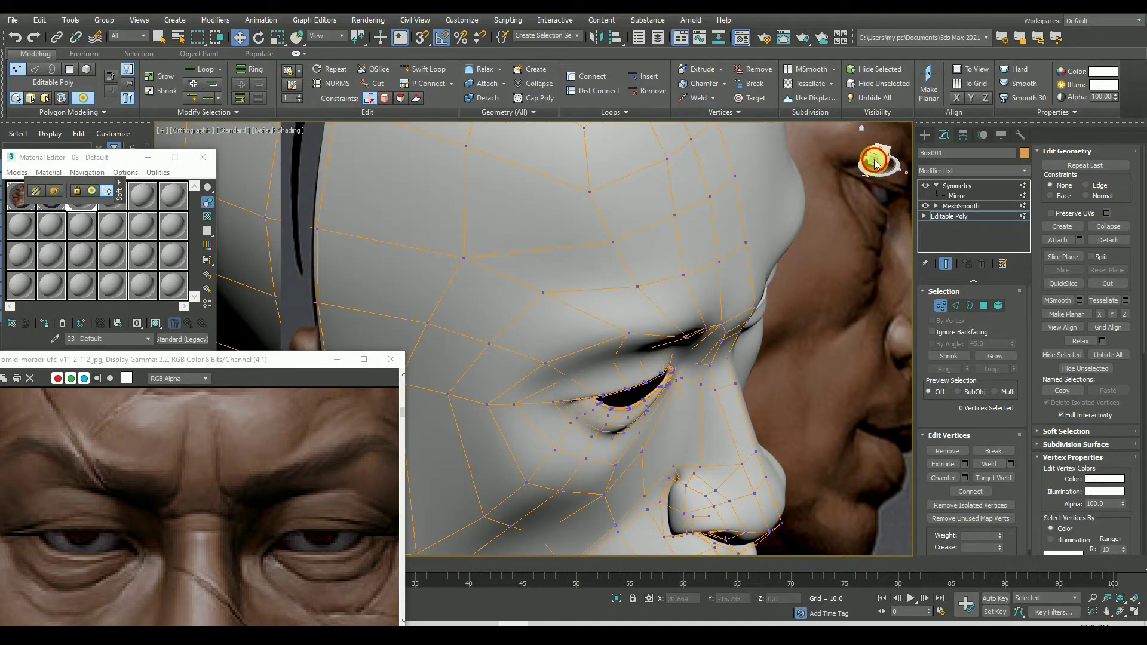
Step: Select three brow vertices in side view and a vertex beside the eye corner, checking three-quarter views
click(874, 160)
click(652, 263)
ctrl+click(730, 223)
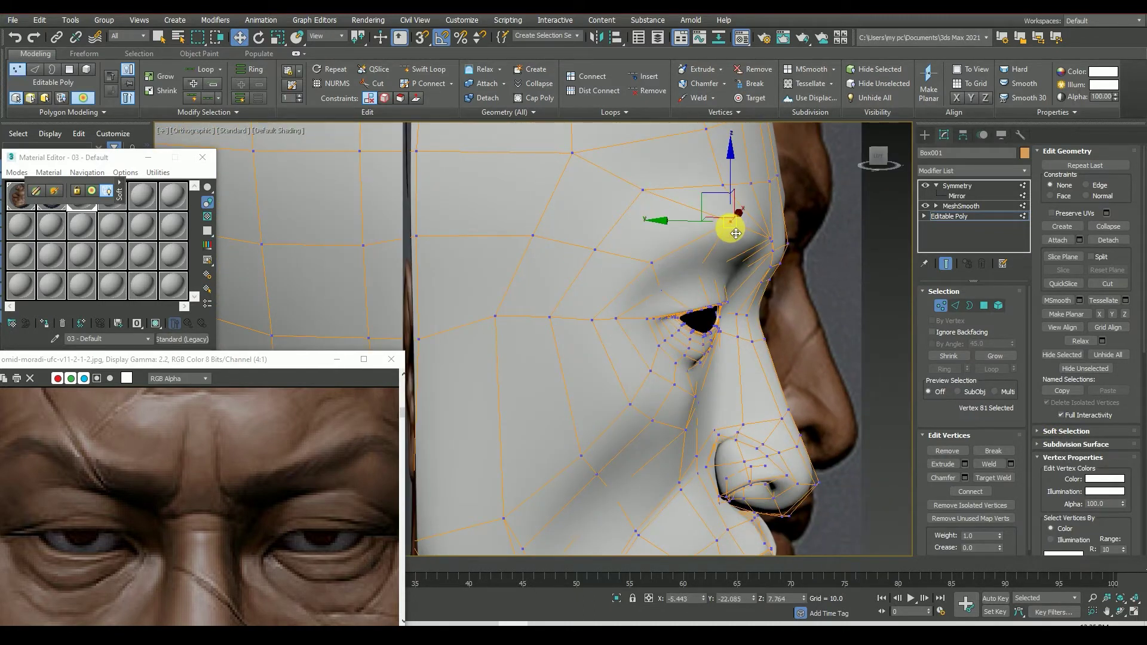
scroll(776, 254, up, 3)
ctrl+click(779, 255)
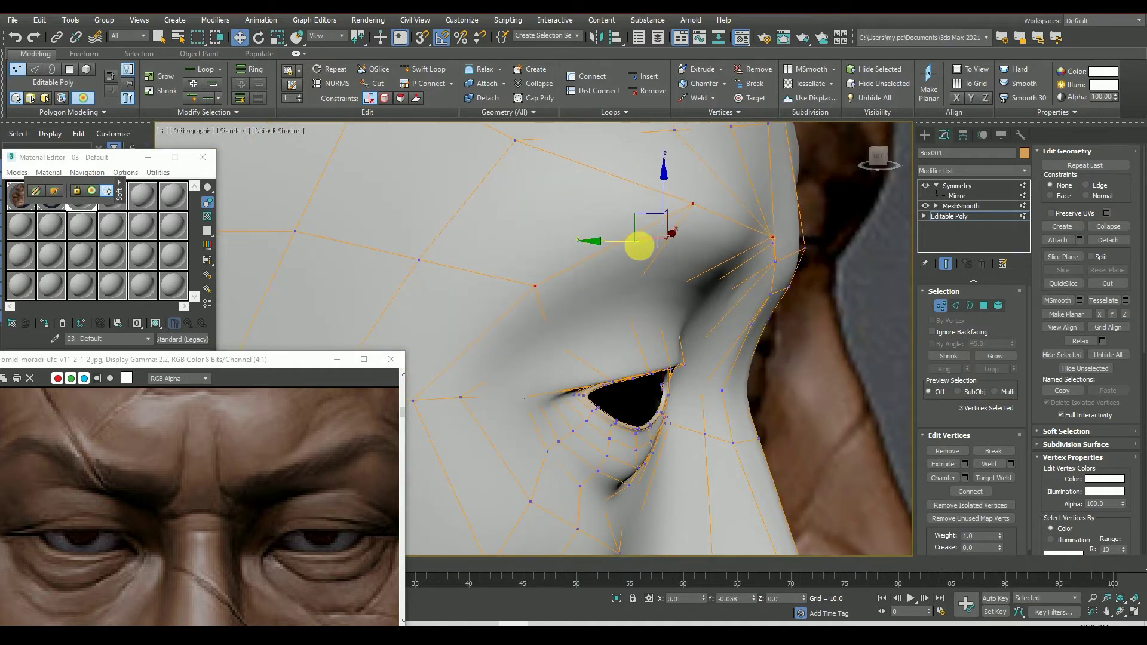
alt+middle_drag(652, 259, 729, 263)
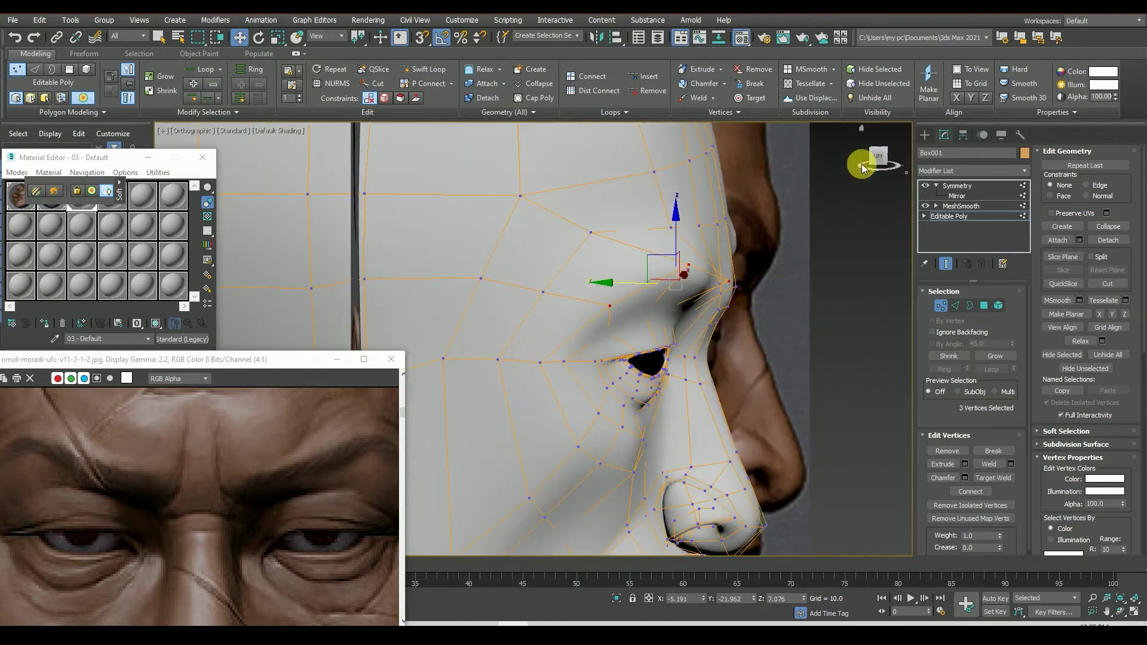
click(863, 161)
click(612, 342)
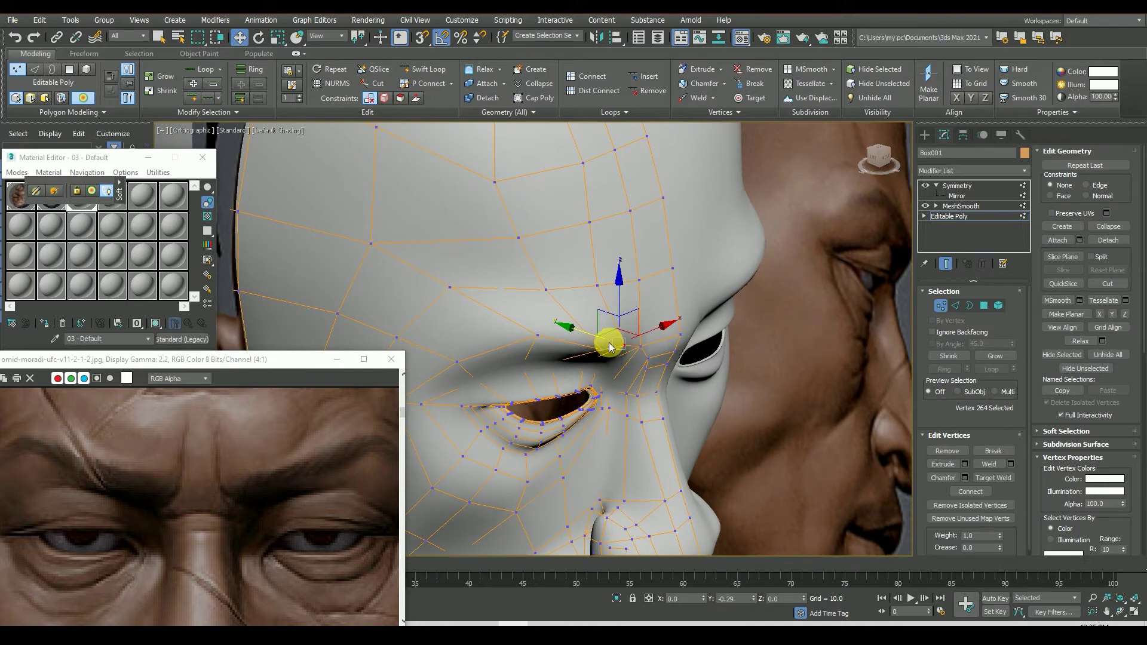
alt+middle_drag(609, 347, 640, 381)
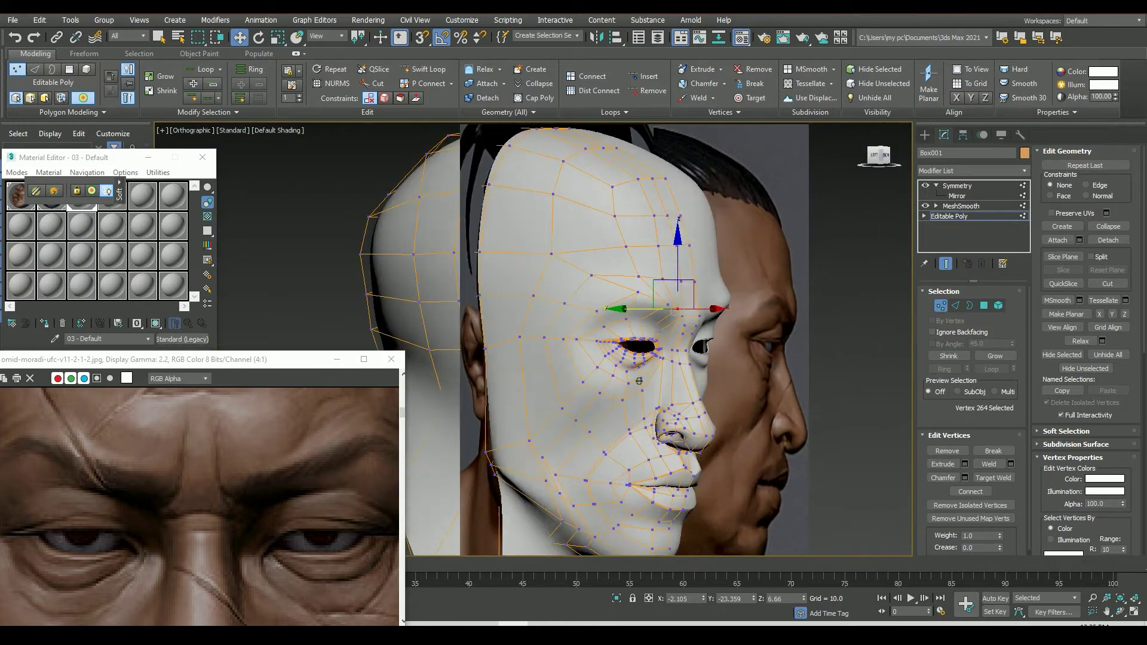
alt+middle_drag(639, 380, 675, 383)
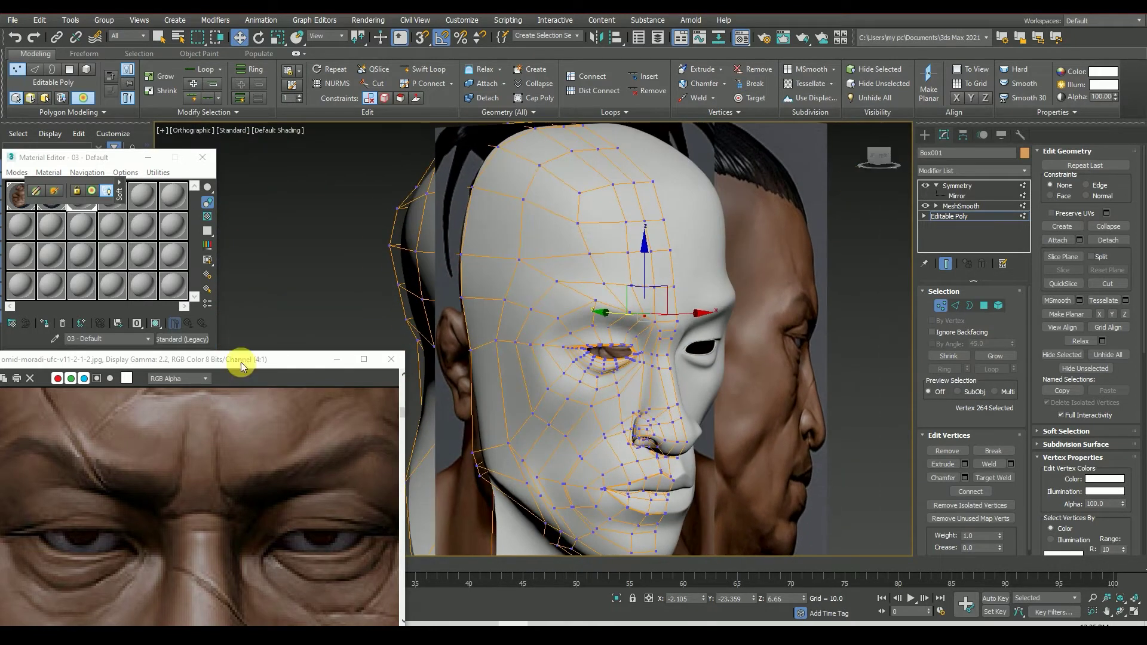
drag(241, 366, 233, 302)
Step: Show the unsmoothed low-poly cage with edged faces and zoom in on the eye
key(z)
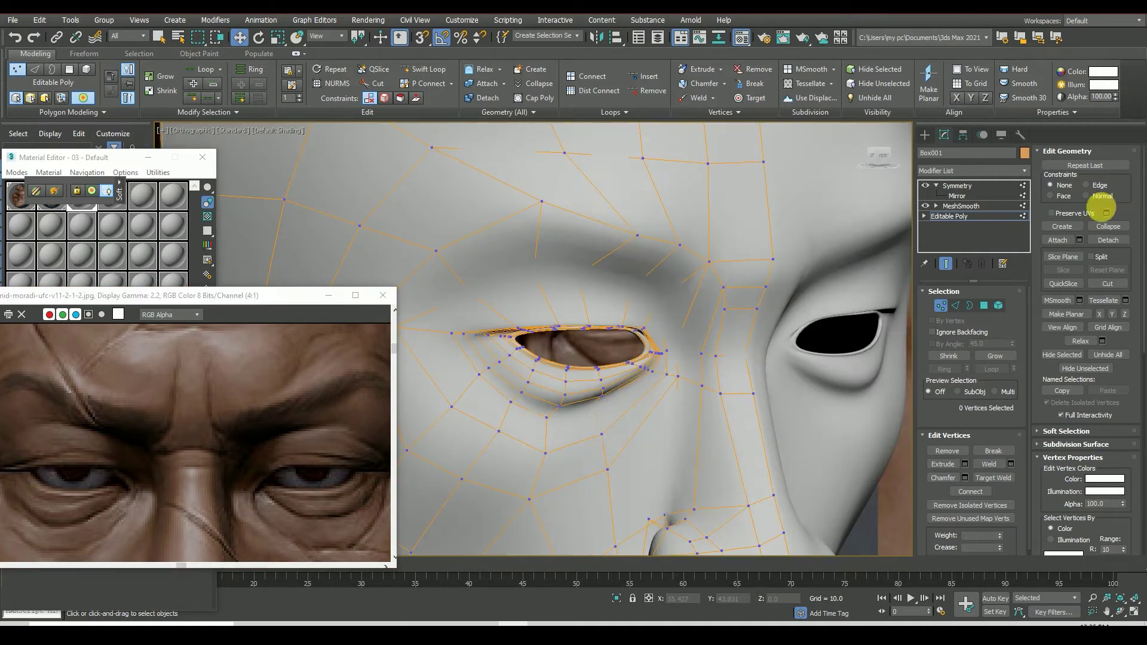
click(955, 305)
click(945, 263)
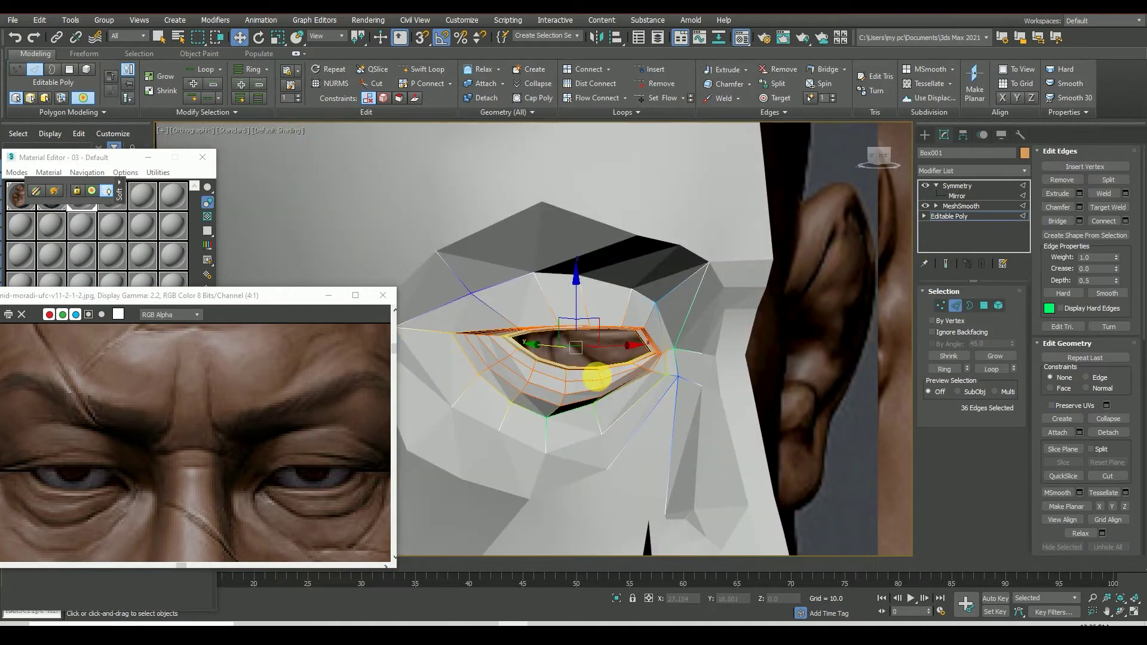
scroll(598, 365, up, 3)
click(639, 342)
key(F4)
scroll(646, 345, up, 5)
scroll(696, 347, down, 5)
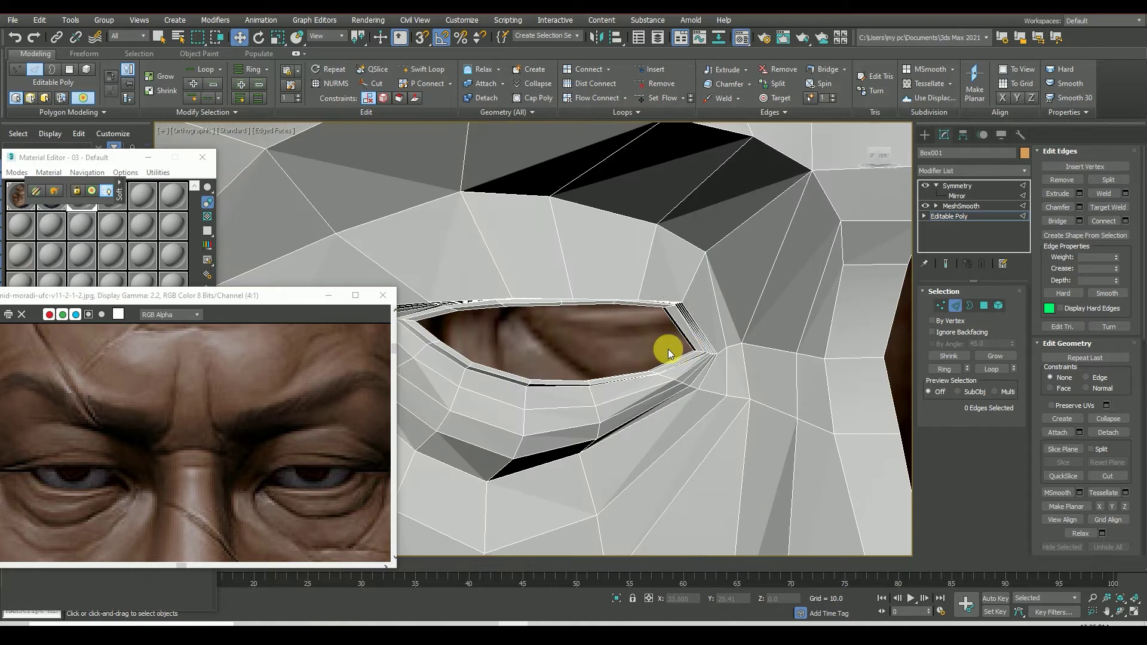
scroll(666, 346, up, 2)
scroll(687, 350, up, 3)
scroll(681, 357, down, 1)
scroll(725, 378, down, 1)
scroll(729, 397, down, 3)
scroll(730, 406, down, 3)
Step: In Front view at Polygon level, snap-create a triangle filling the eye-corner gap
click(880, 157)
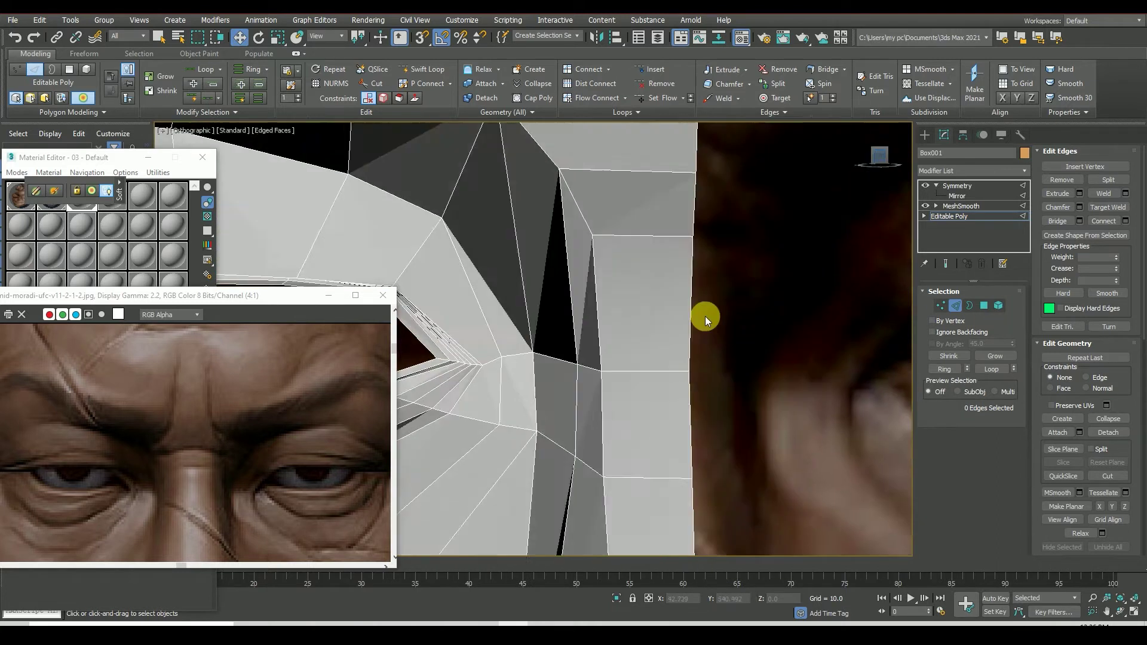
scroll(621, 351, up, 4)
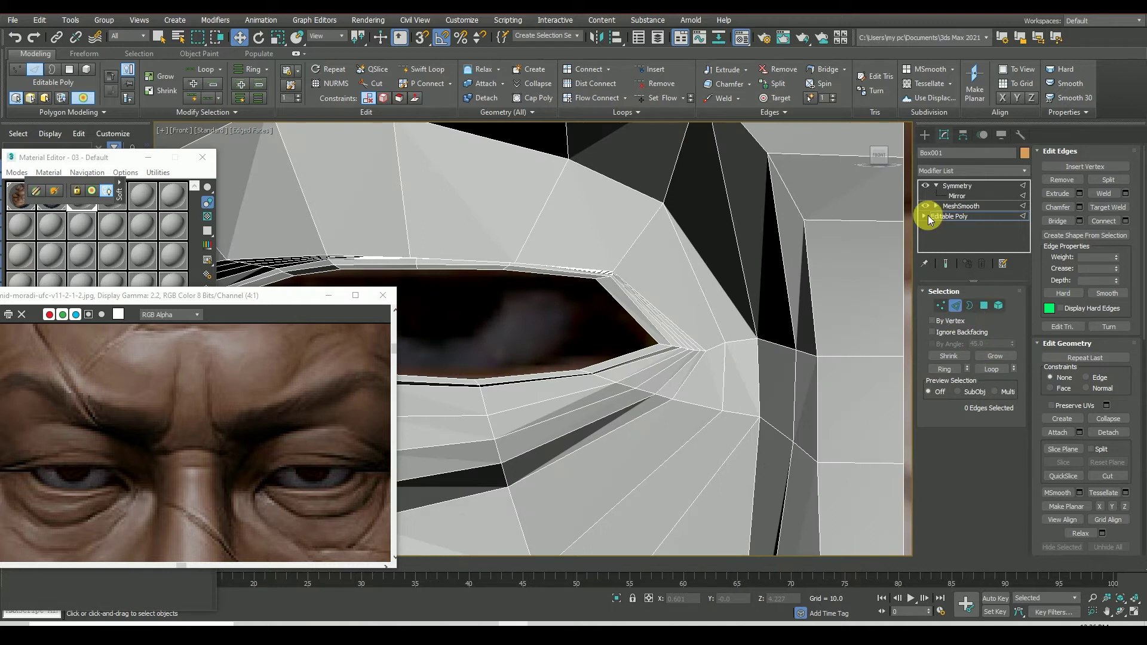
click(925, 216)
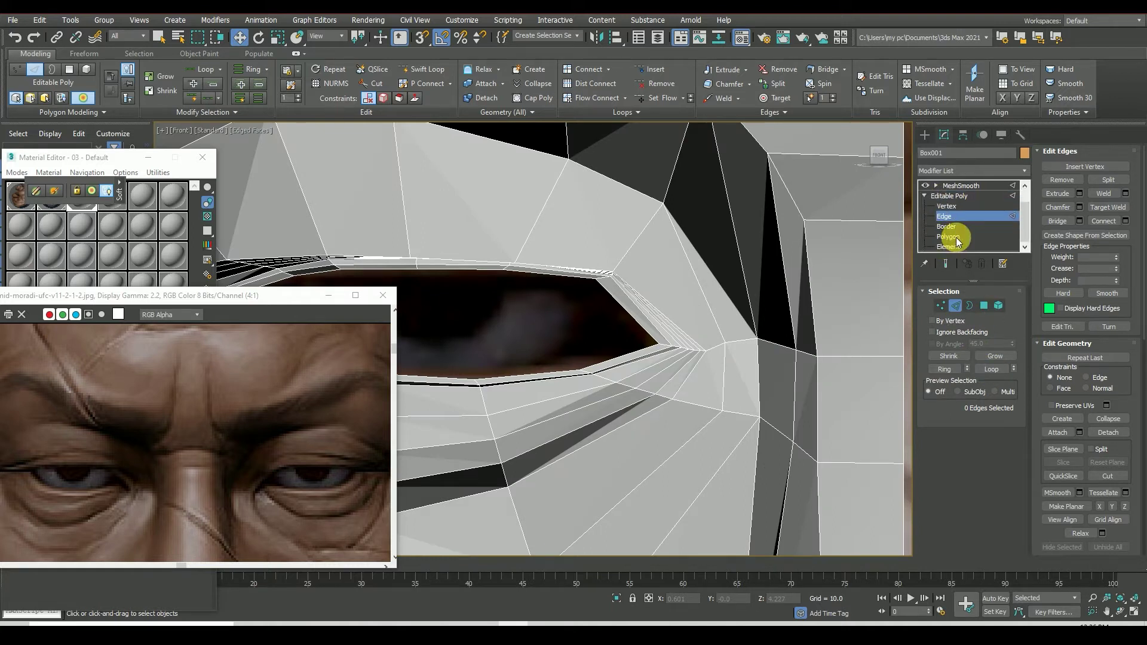
click(955, 238)
click(1062, 227)
click(422, 37)
click(602, 286)
click(658, 344)
click(580, 370)
click(603, 286)
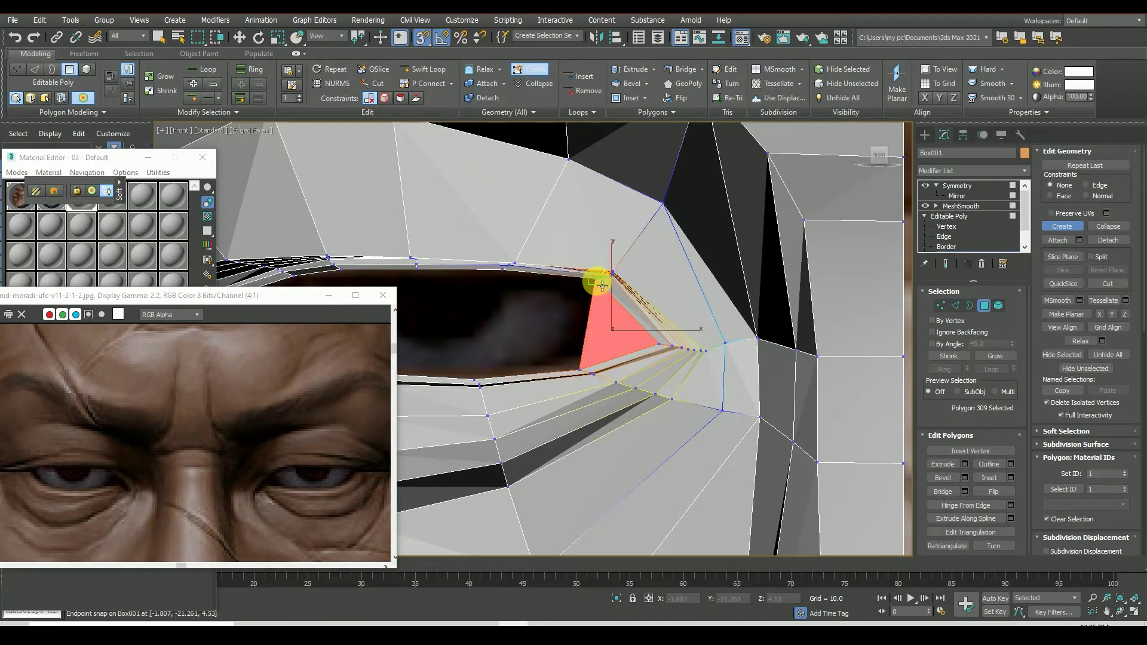
key(w)
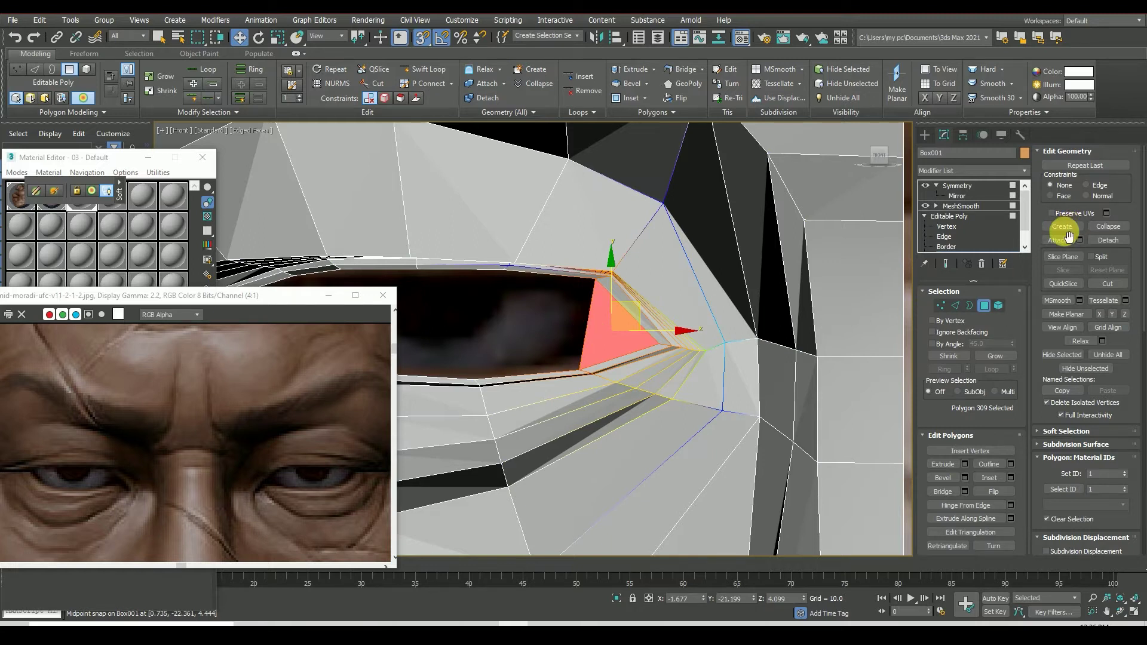
click(576, 331)
Step: Create a second snapped triangle between the eye-corner vertices
click(1062, 227)
click(658, 345)
click(580, 370)
click(613, 274)
click(609, 335)
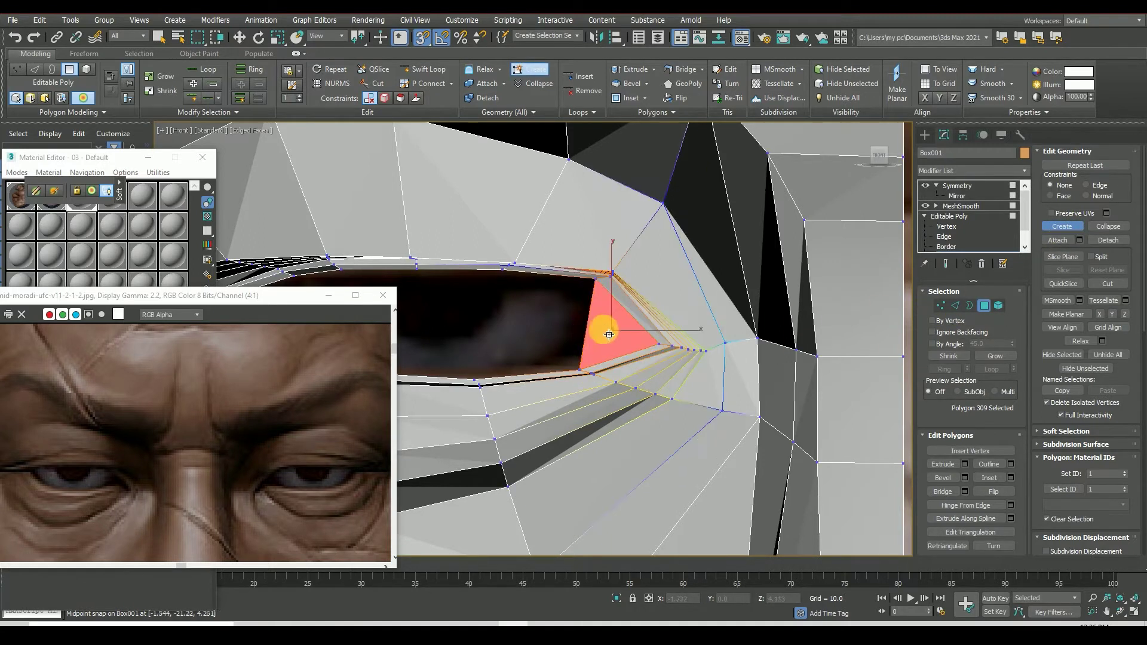
key(w)
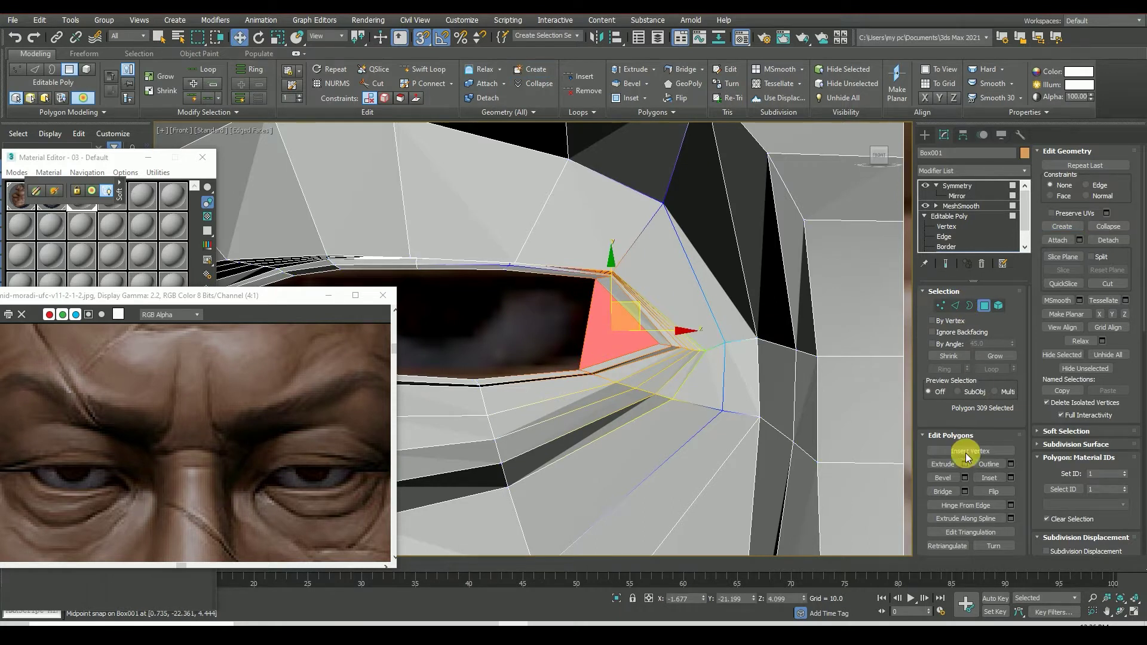
Step: Cut a new edge across the eye-corner triangle, splitting it into two polygons
right_click(598, 347)
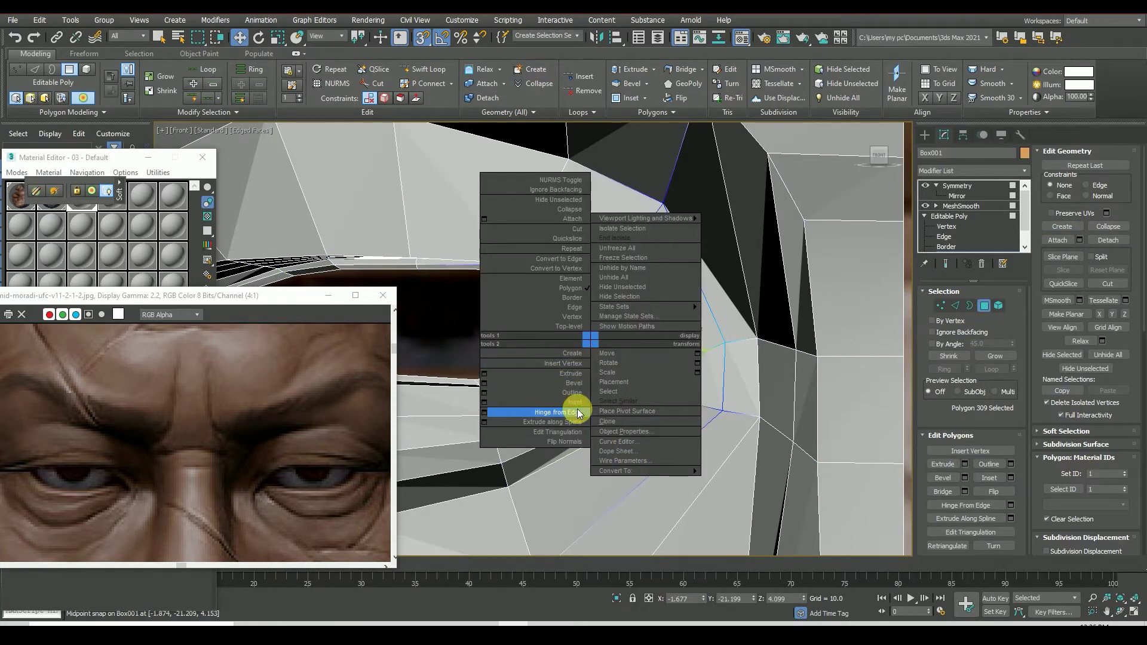
click(575, 231)
scroll(663, 352, up, 3)
click(421, 37)
click(671, 351)
click(519, 310)
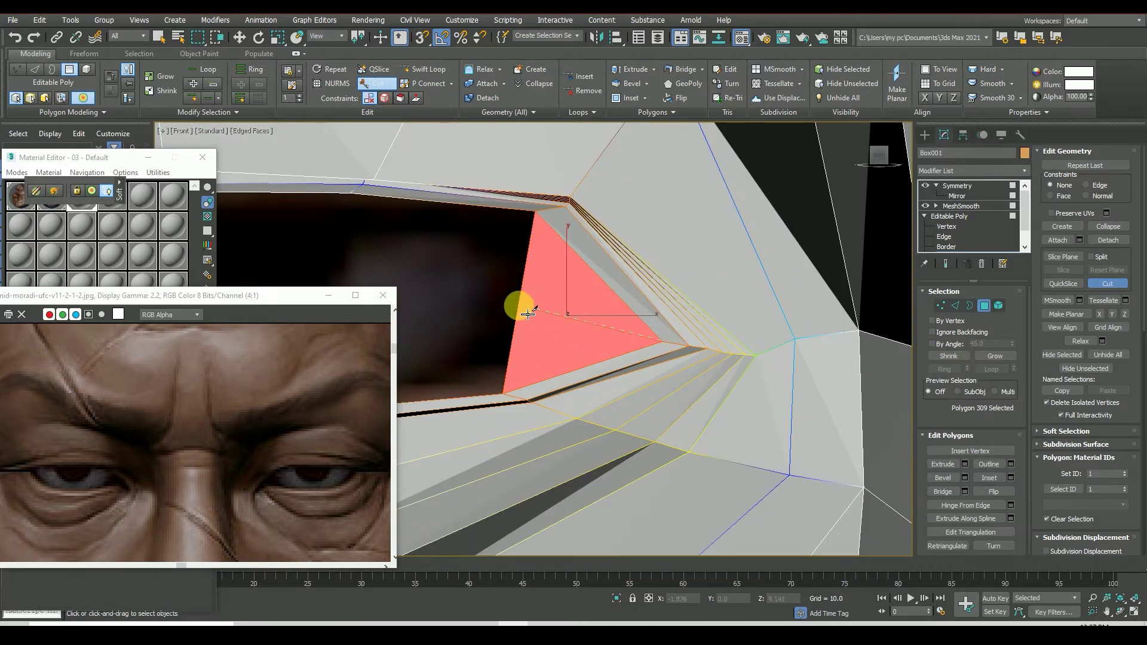
scroll(555, 300, down, 3)
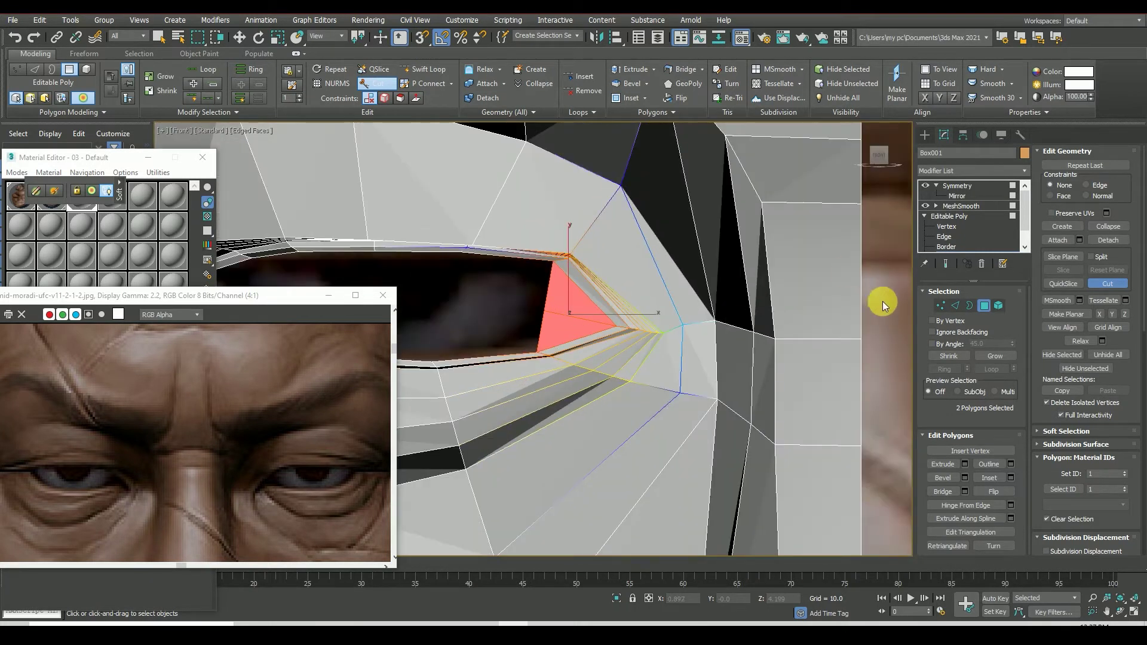
click(956, 306)
click(1107, 476)
key(w)
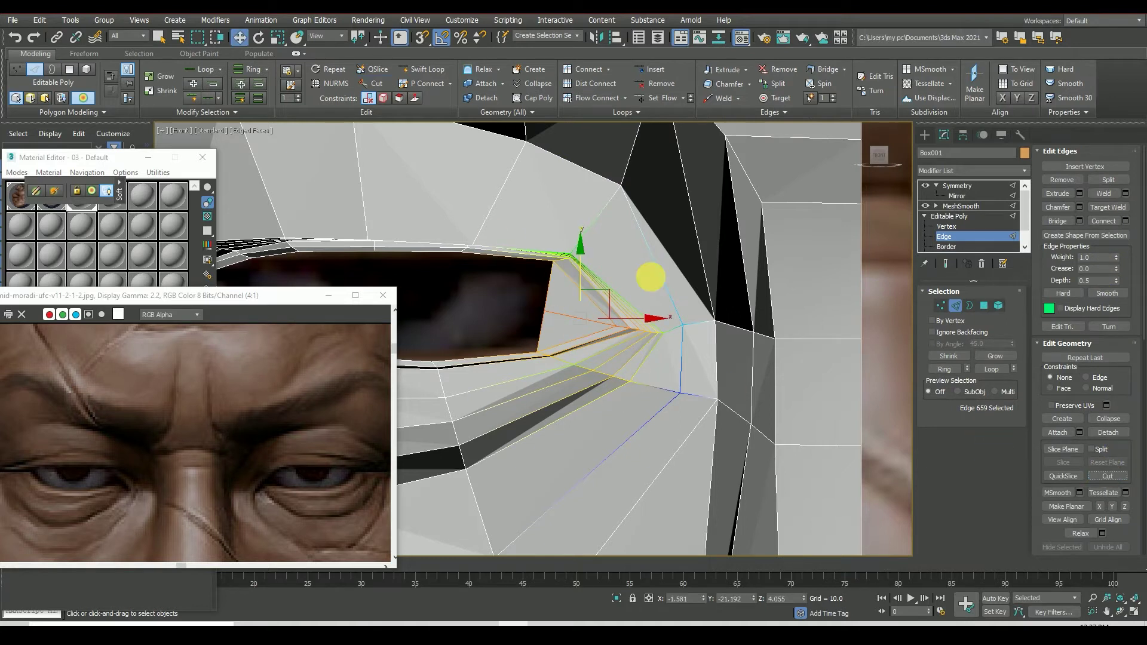
Step: Switch to vertex level and turn off Soft Selection
scroll(651, 277, down, 3)
key(1)
scroll(633, 291, up, 2)
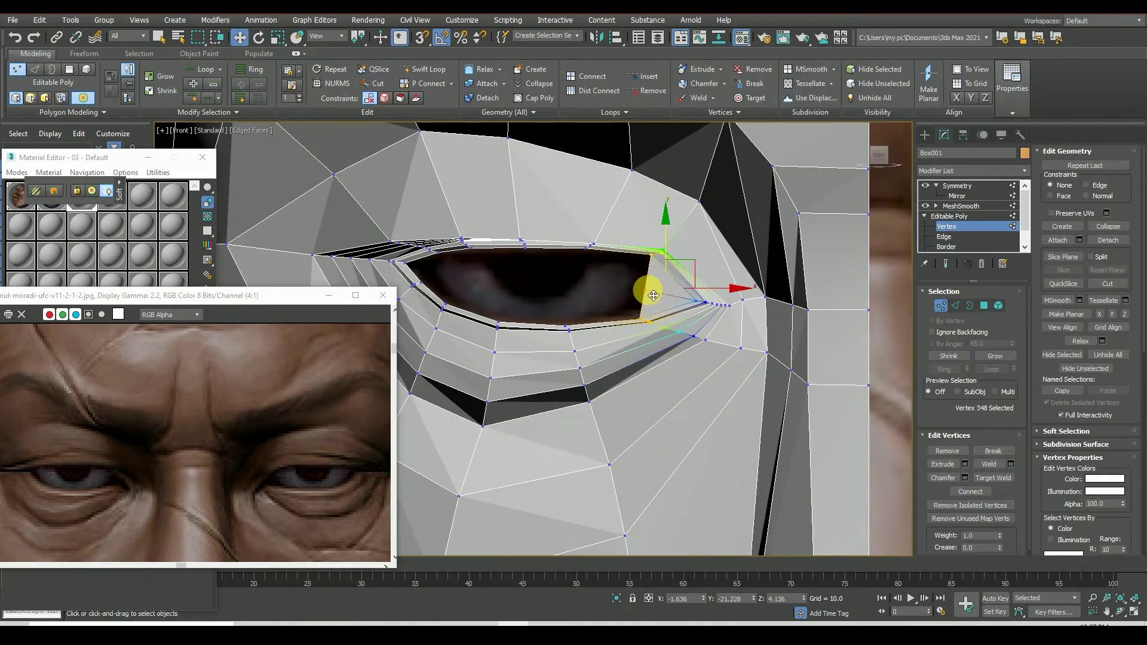
click(1040, 441)
click(1049, 265)
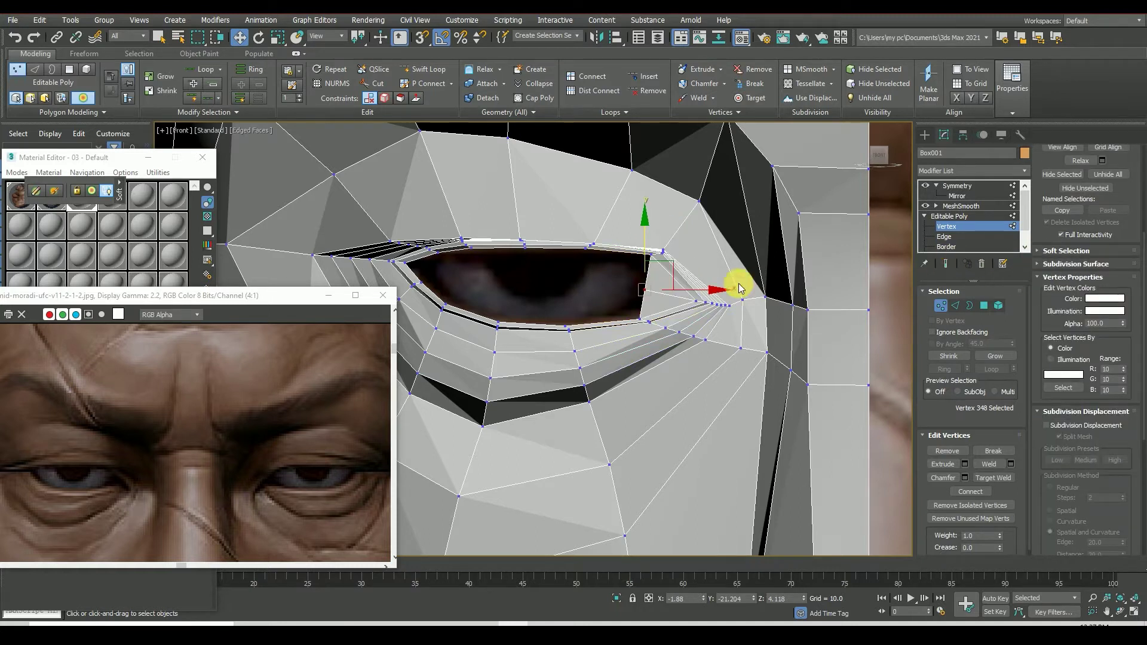
scroll(698, 346, down, 2)
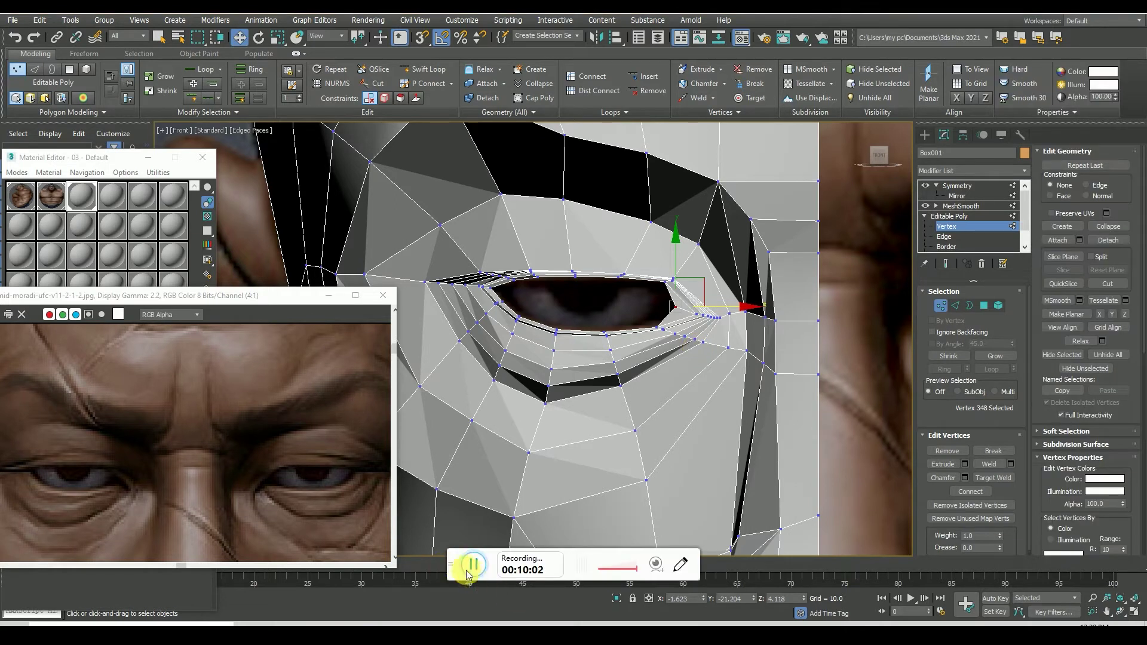
Step: Set the head material's Opacity to 0 in the Material Editor
scroll(678, 302, up, 3)
scroll(679, 303, down, 1)
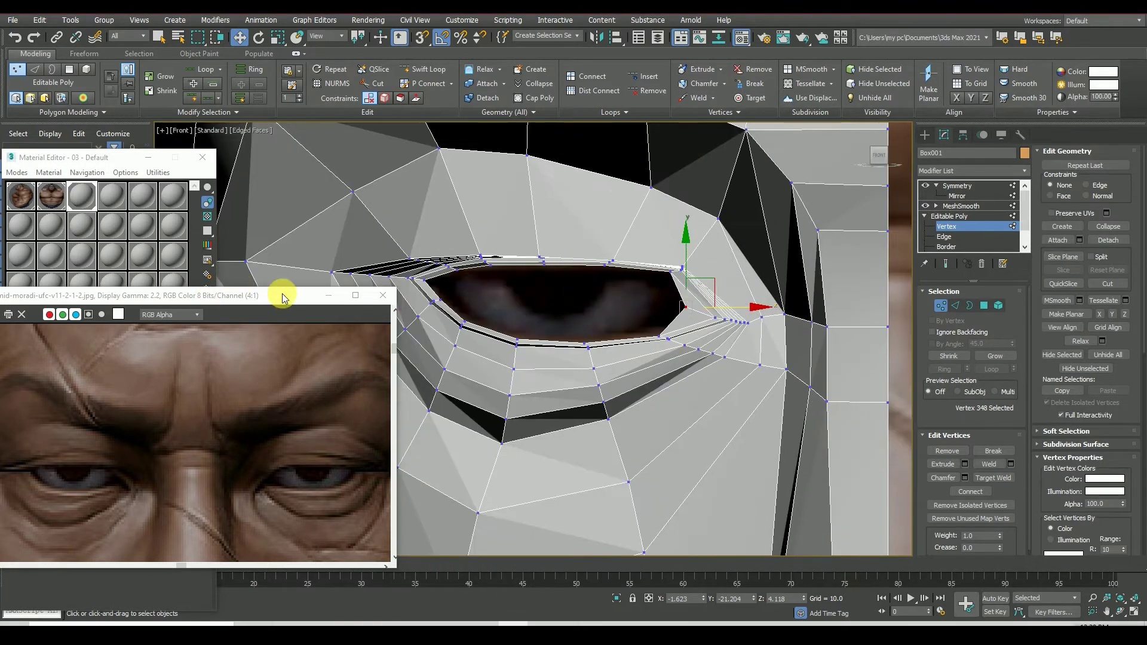
key(m)
right_click(173, 442)
Step: Move the eye-corner and upper- and lower-lid vertices to follow the reference eye
scroll(686, 310, up, 3)
drag(663, 236, 693, 272)
drag(642, 325, 723, 397)
drag(661, 348, 673, 341)
click(687, 305)
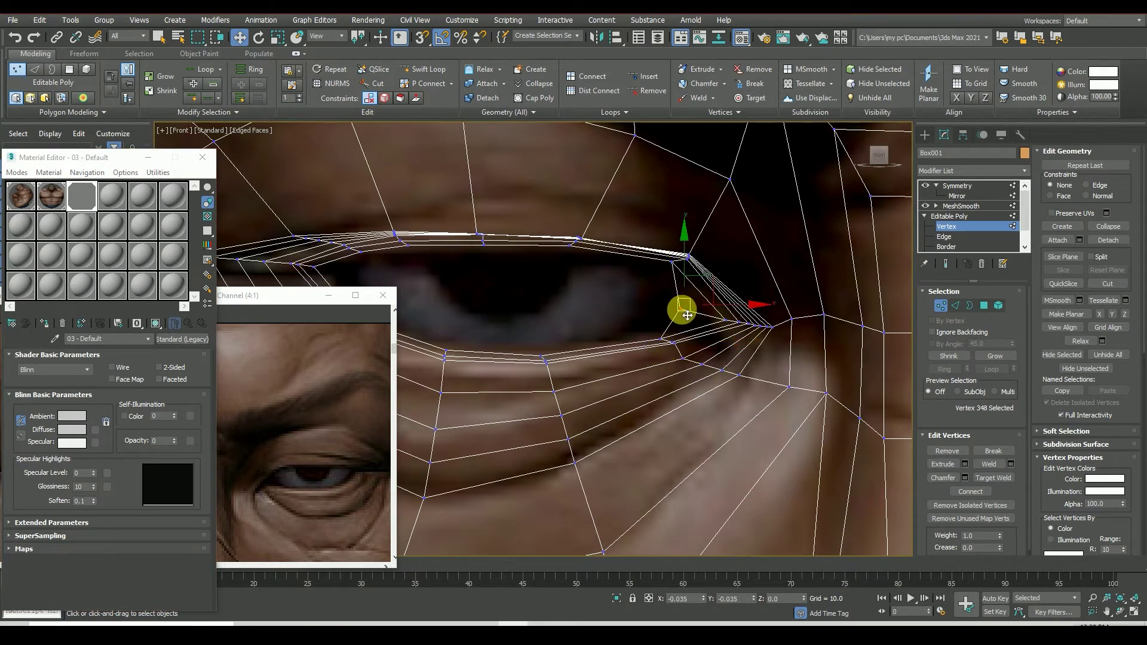
click(687, 258)
drag(564, 230, 596, 253)
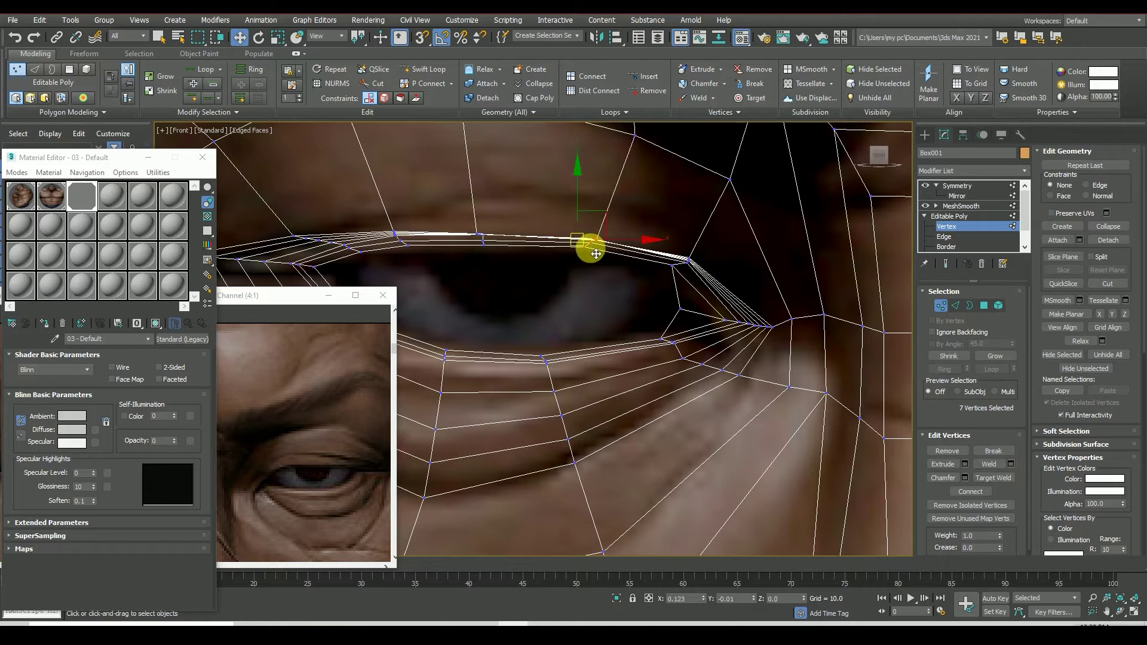
scroll(596, 254, down, 3)
scroll(645, 297, up, 5)
click(657, 300)
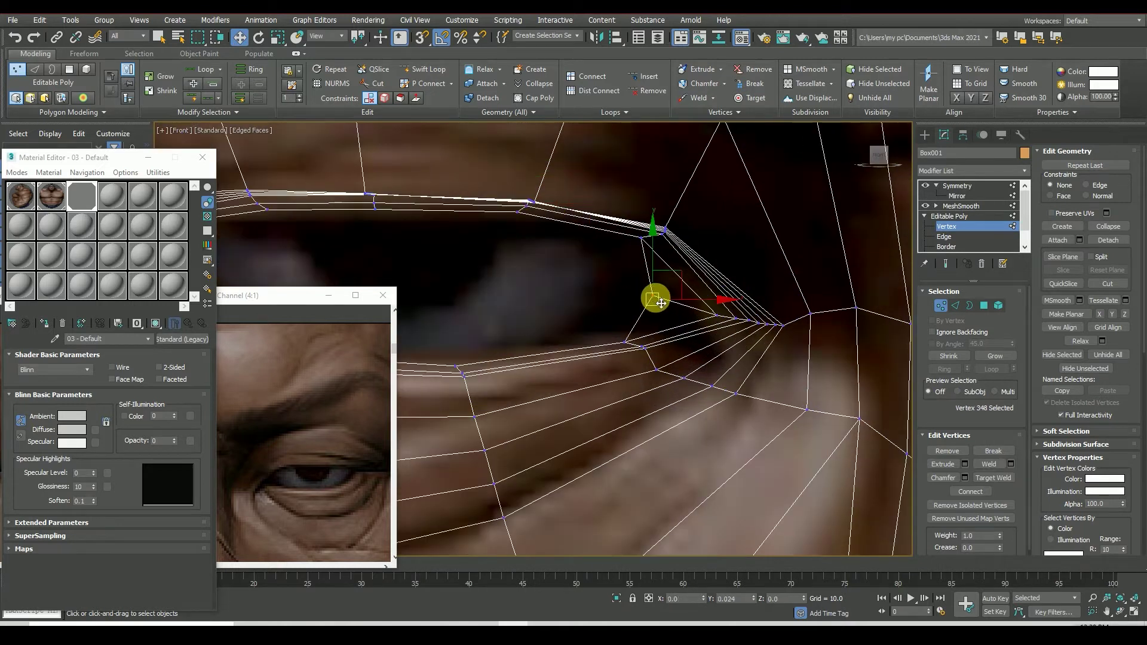
scroll(660, 303, down, 3)
Step: Select the edge loop around the eye opening, excluding the corner edge
key(2)
click(696, 302)
click(683, 277)
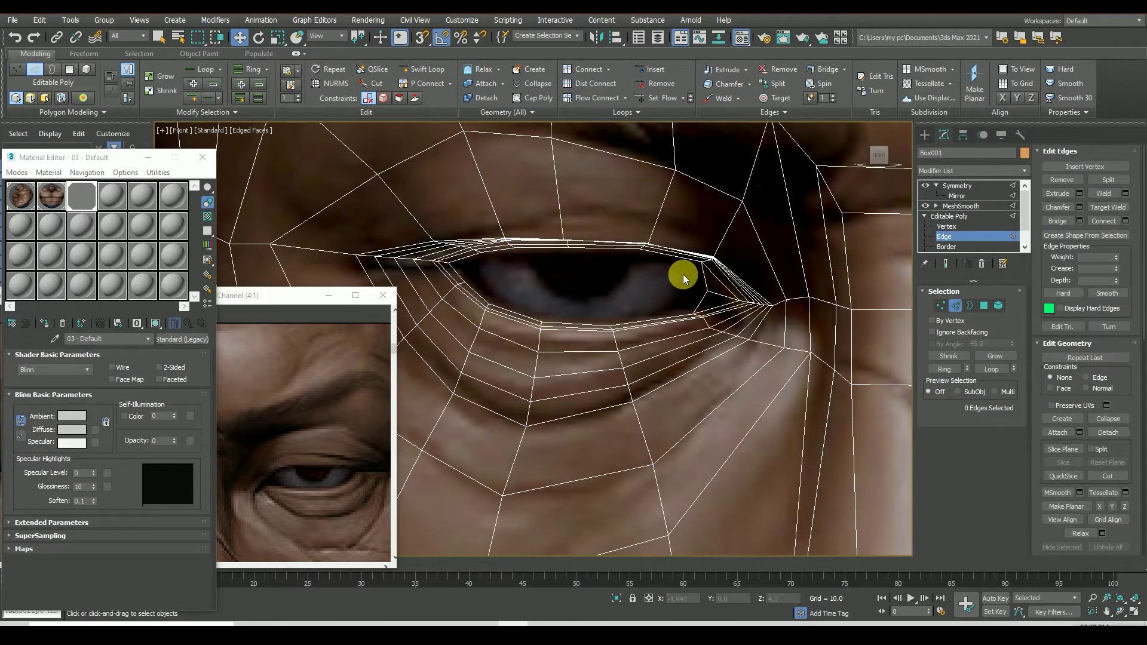
double_click(687, 260)
alt+click(702, 292)
drag(876, 161, 875, 182)
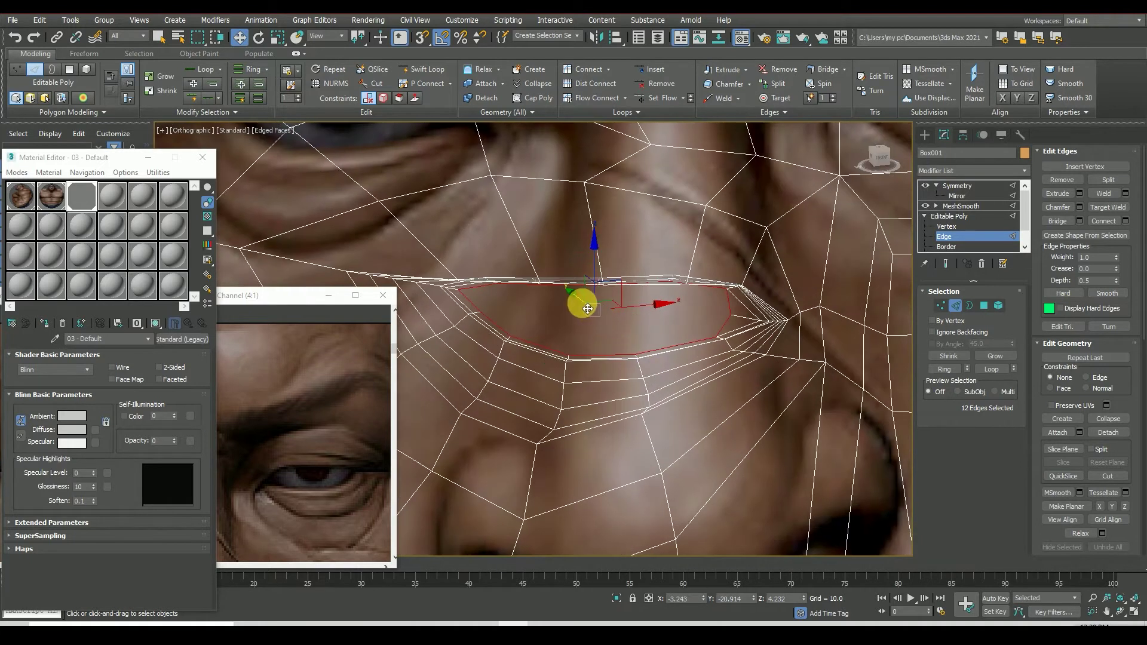
Step: View the Symmetry result with Opacity back at 100 and edges hidden in Front view
click(957, 186)
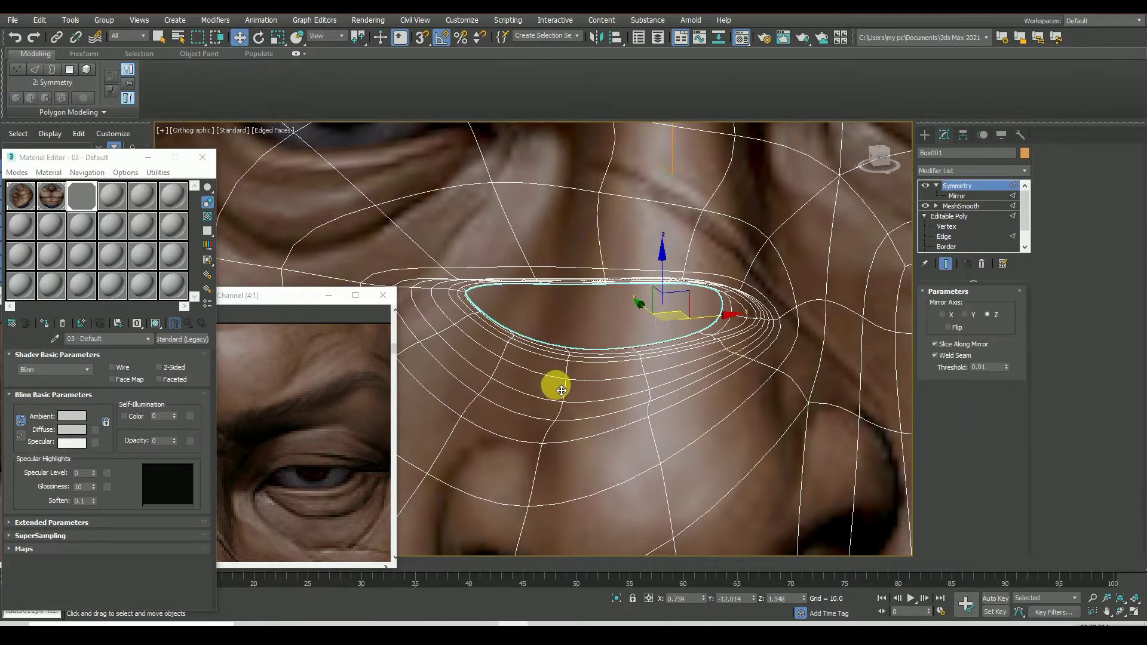
drag(174, 441, 182, 326)
click(182, 326)
click(622, 327)
click(880, 158)
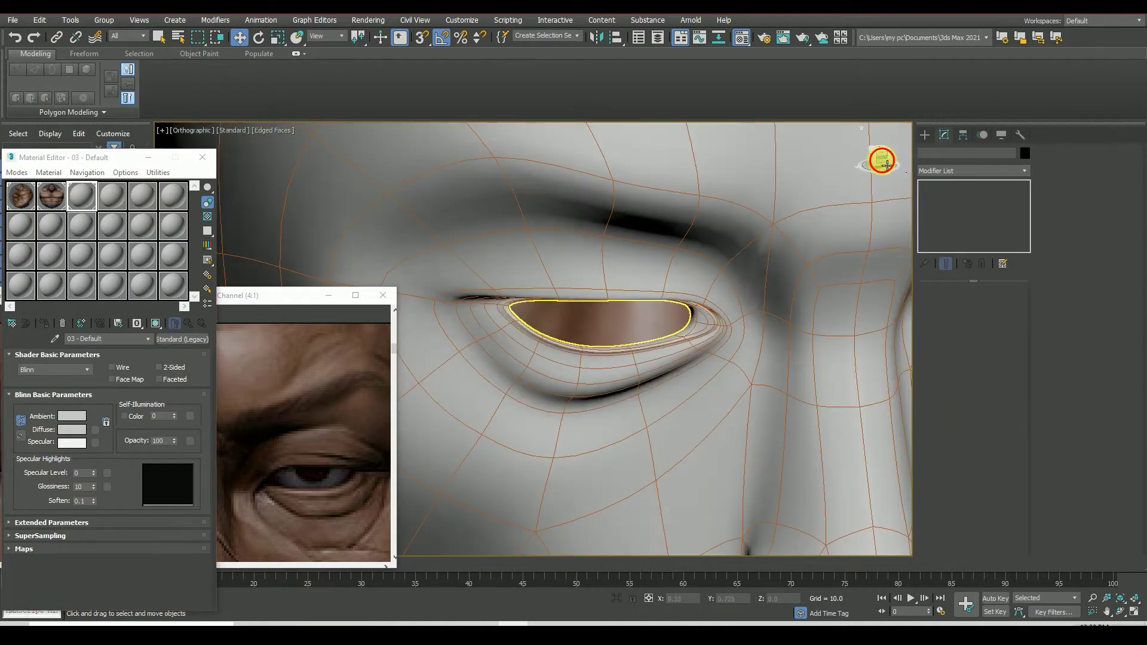
key(F4)
scroll(665, 325, down, 4)
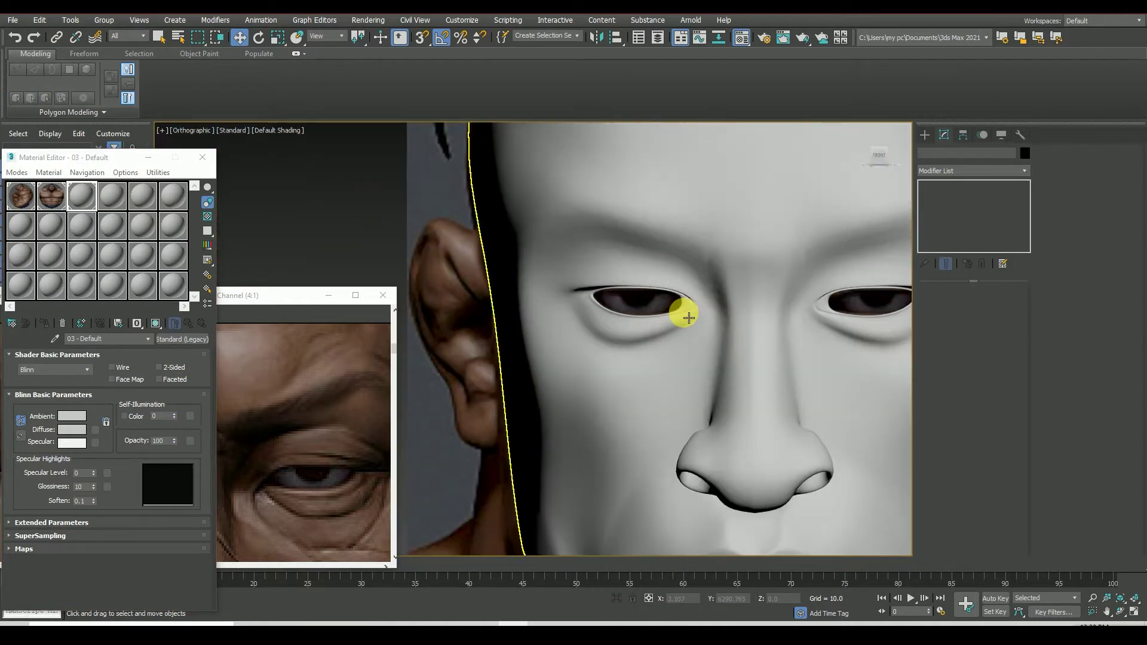
scroll(690, 310, up, 3)
scroll(711, 328, up, 2)
click(723, 347)
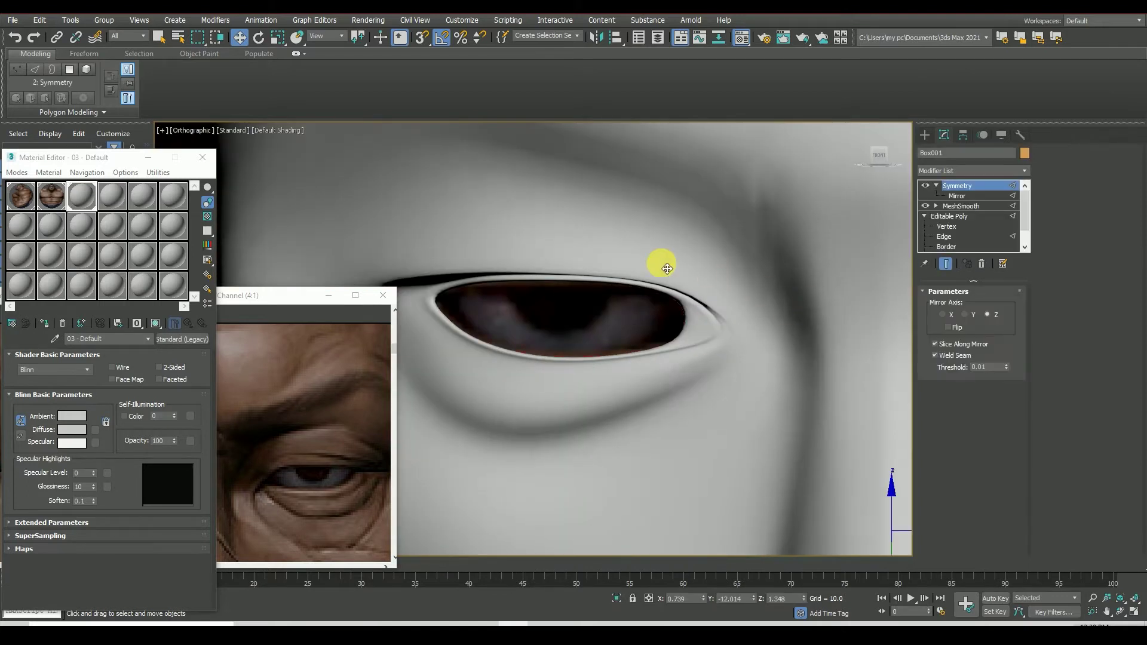
scroll(663, 262, down, 3)
scroll(651, 267, up, 3)
scroll(651, 269, down, 3)
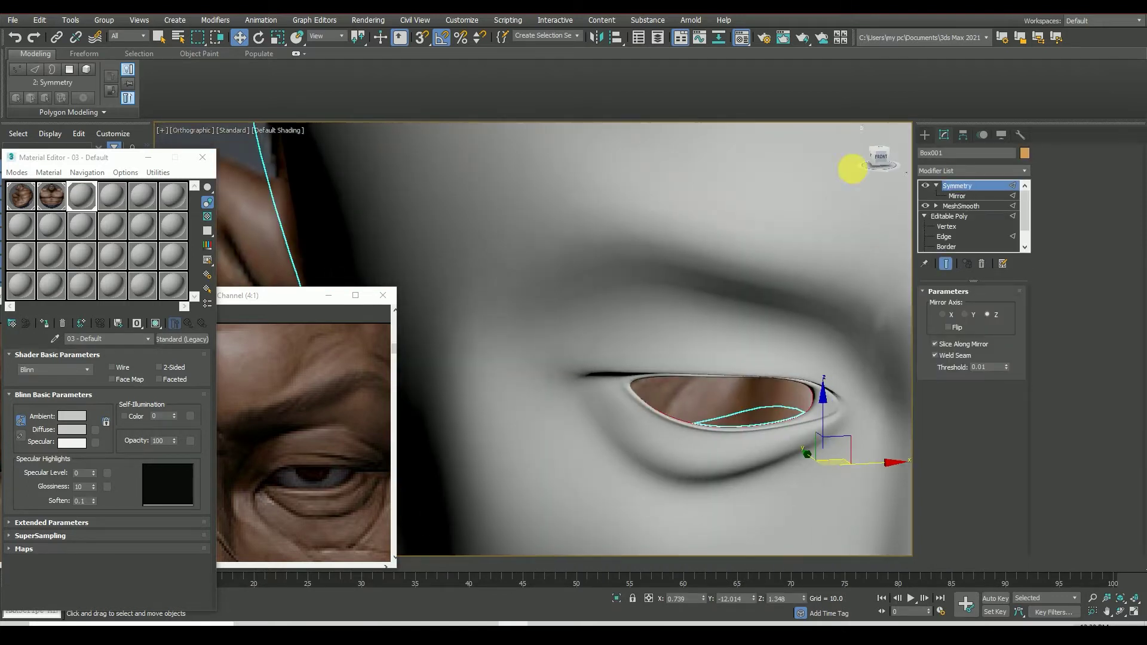
Step: Return to Editable Poly vertex level with edged faces and inspect the eye corner
click(946, 226)
scroll(801, 363, up, 4)
scroll(801, 362, up, 3)
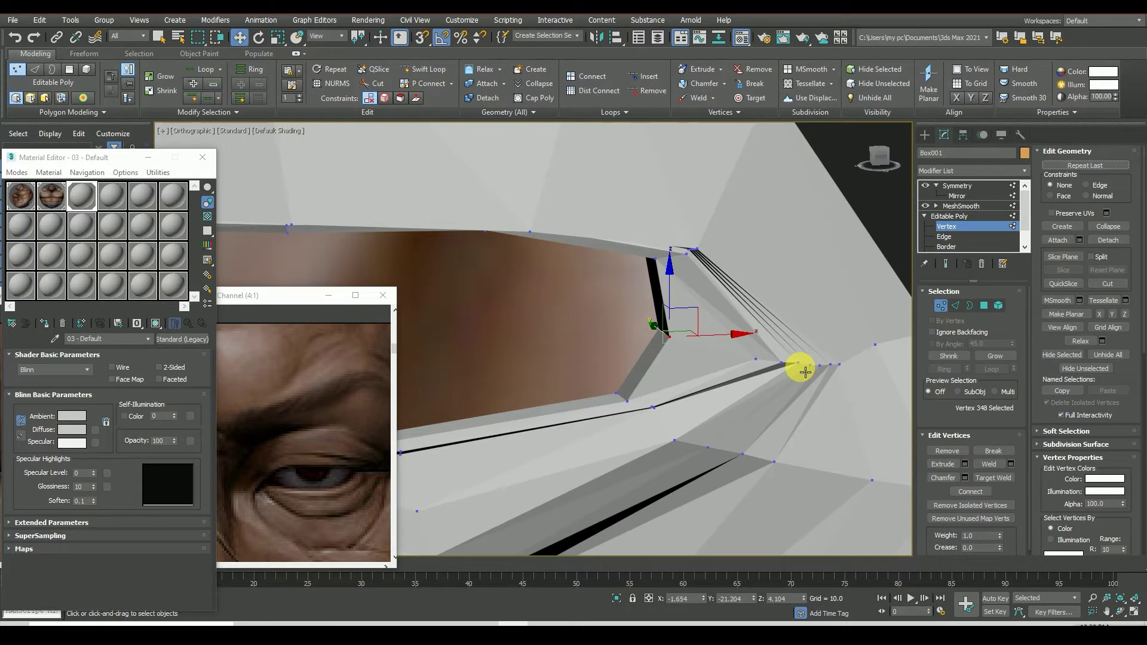
key(F4)
alt+middle_drag(801, 379, 764, 363)
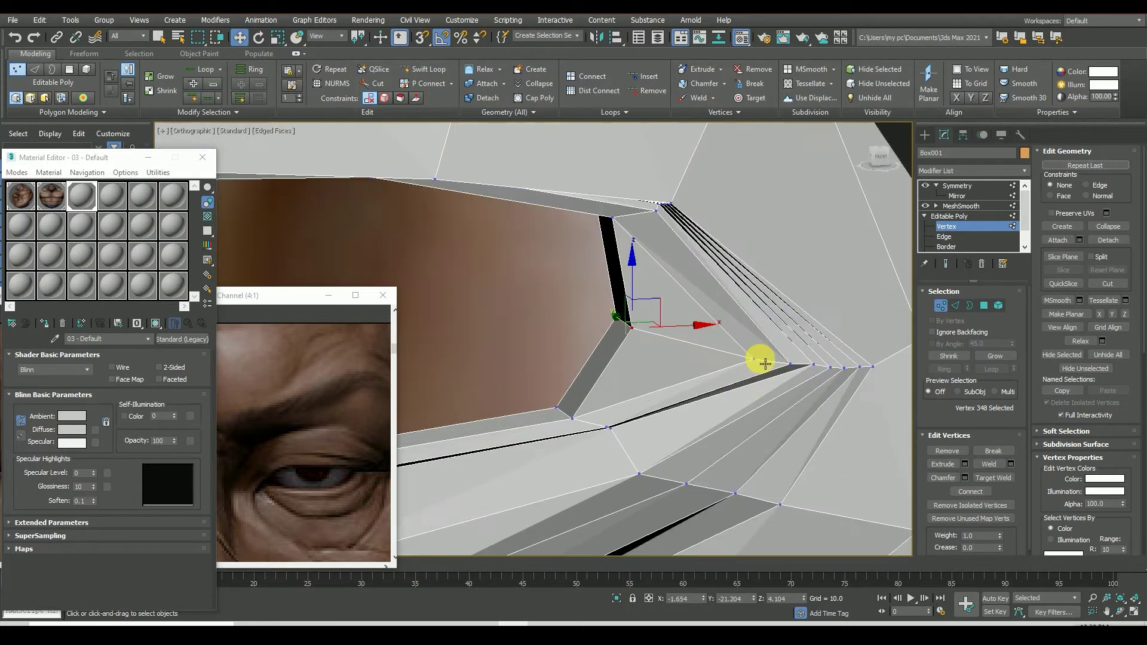
scroll(757, 365, down, 3)
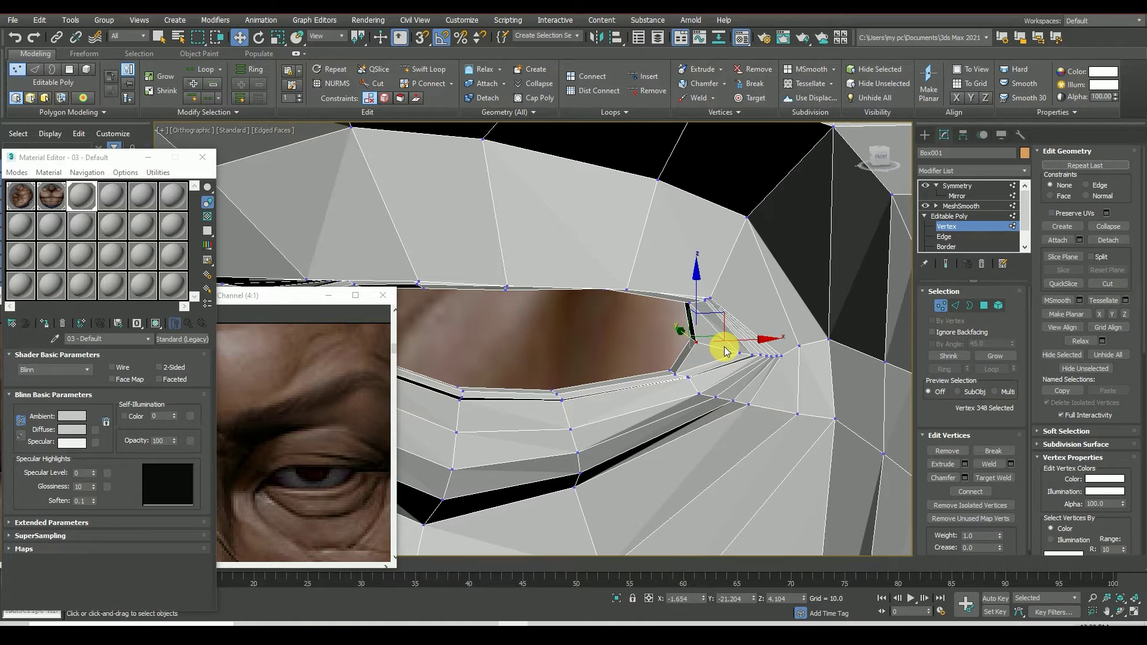
mouse_move(724, 350)
alt+middle_down()
mouse_move(802, 284)
mouse_move(743, 366)
mouse_move(727, 342)
alt+middle_up()
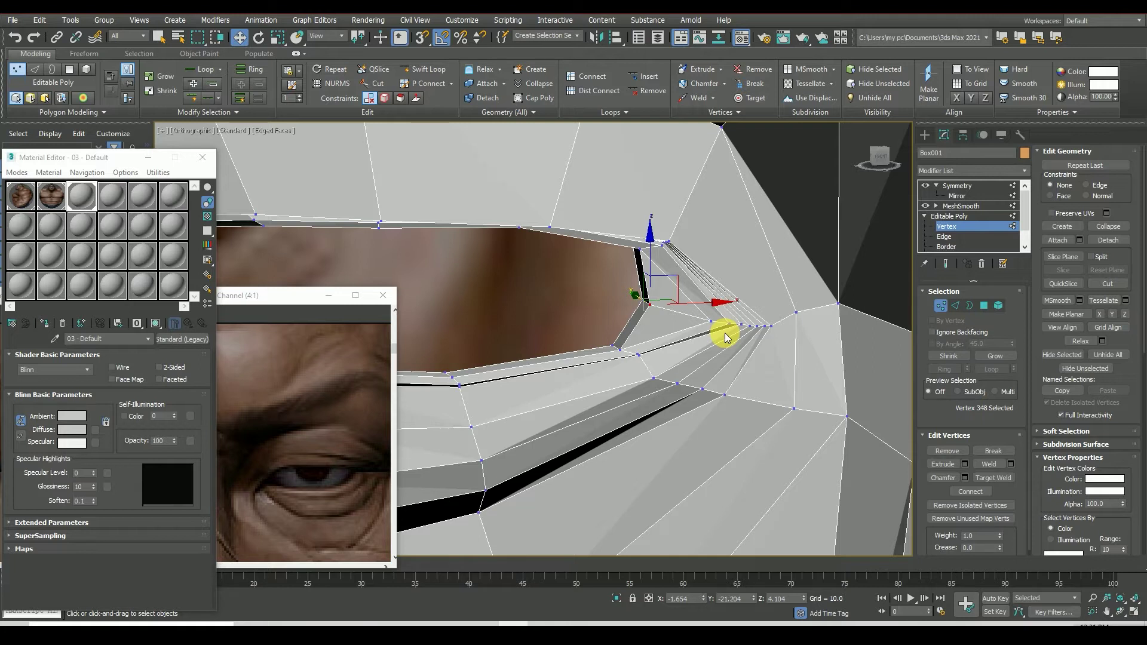
Step: Preview the smoothed, mirrored head, then return to Vertex level with edged faces hidden
click(955, 185)
click(955, 267)
key(1)
scroll(660, 325, down, 3)
scroll(589, 312, up, 3)
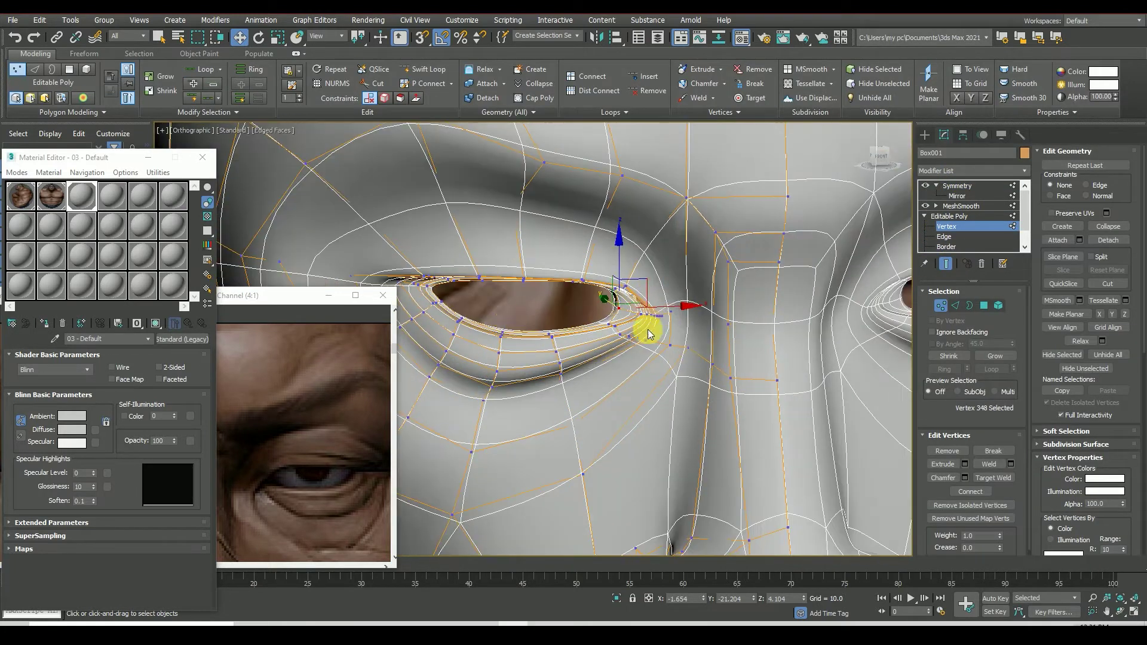
key(F4)
scroll(545, 328, down, 3)
scroll(525, 317, up, 5)
Step: Select inner eye-corner vertex 274 and nudge it slightly with the Move gizmo
click(541, 313)
scroll(566, 341, down, 3)
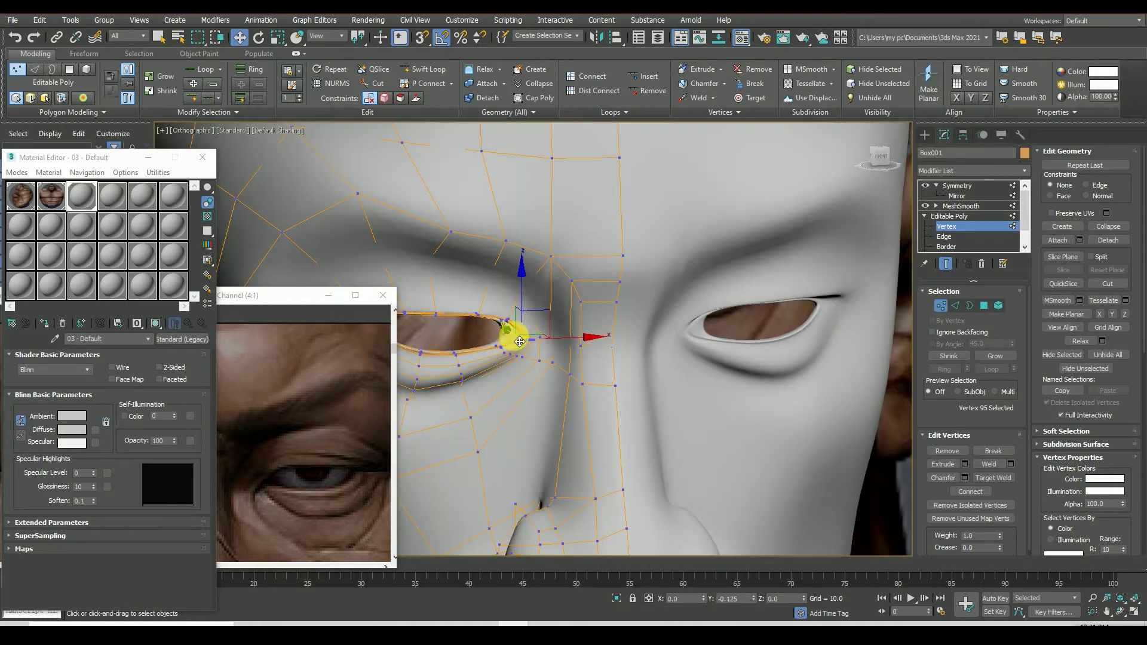
scroll(511, 338, up, 1)
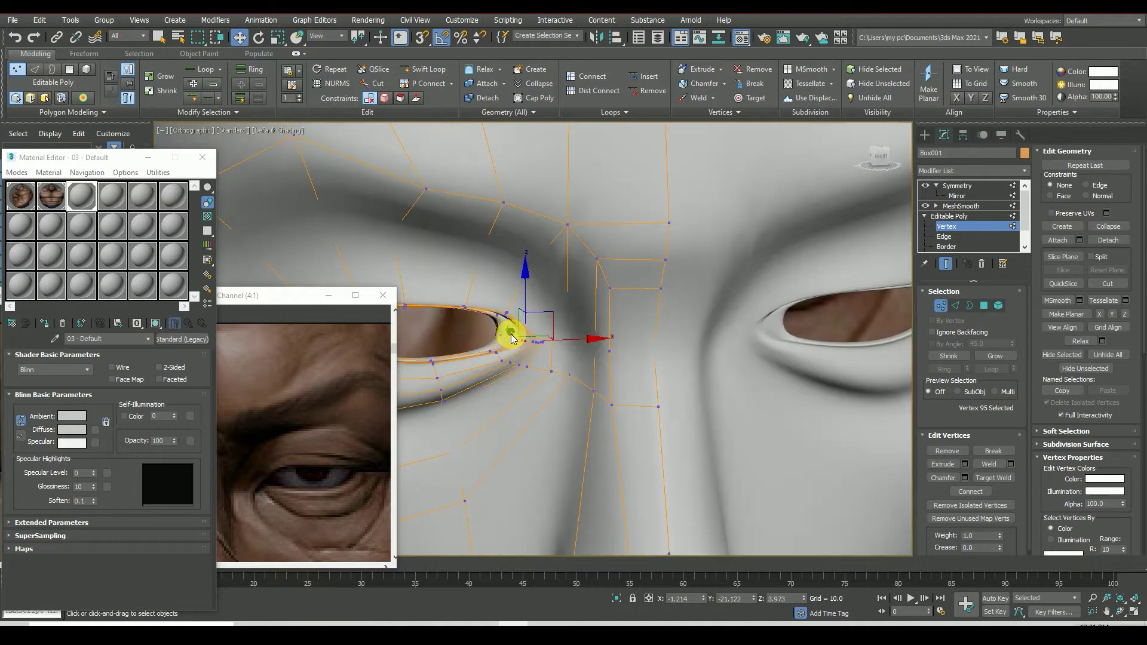
scroll(515, 333, up, 1)
scroll(515, 333, up, 1)
click(533, 357)
scroll(534, 359, up, 1)
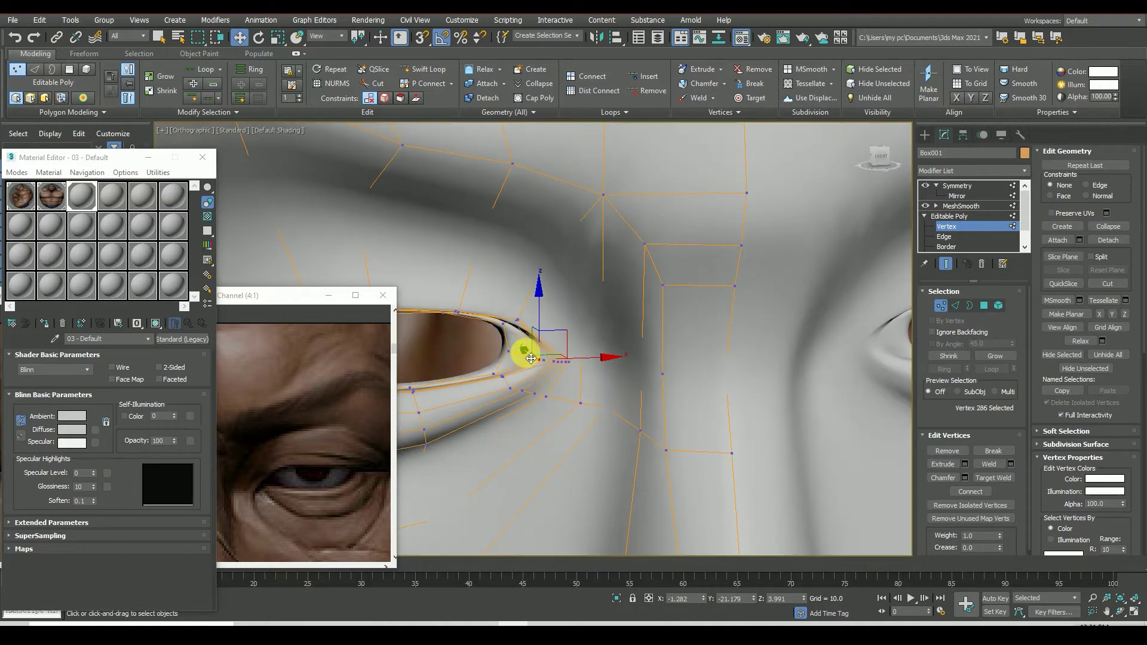
click(540, 360)
scroll(564, 367, up, 1)
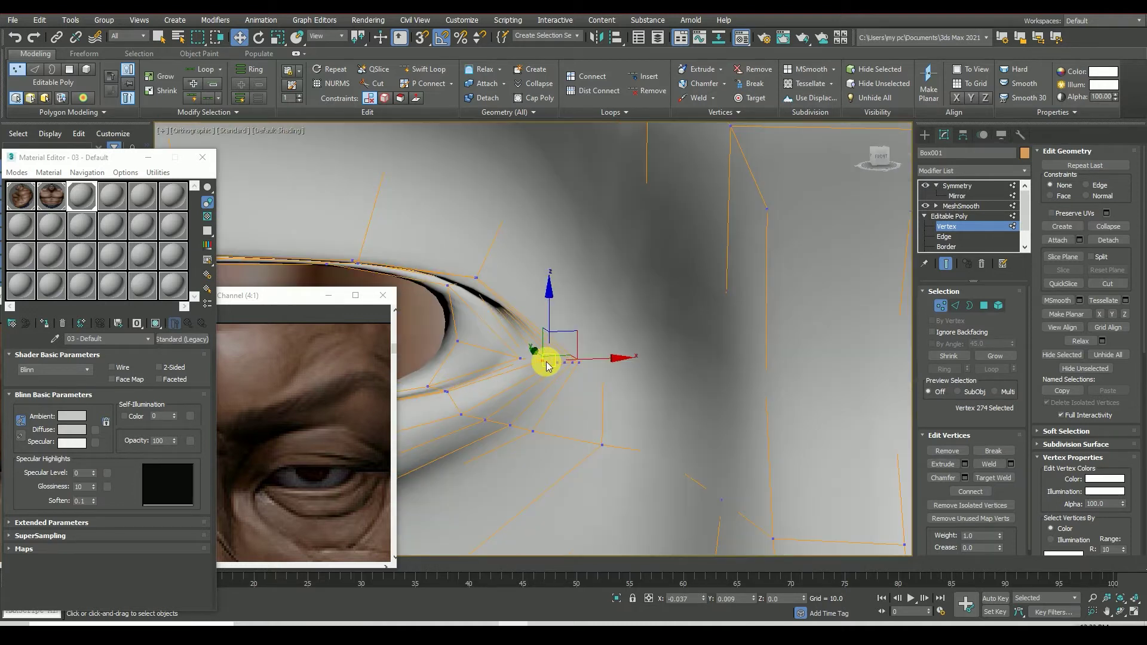
scroll(547, 365, down, 2)
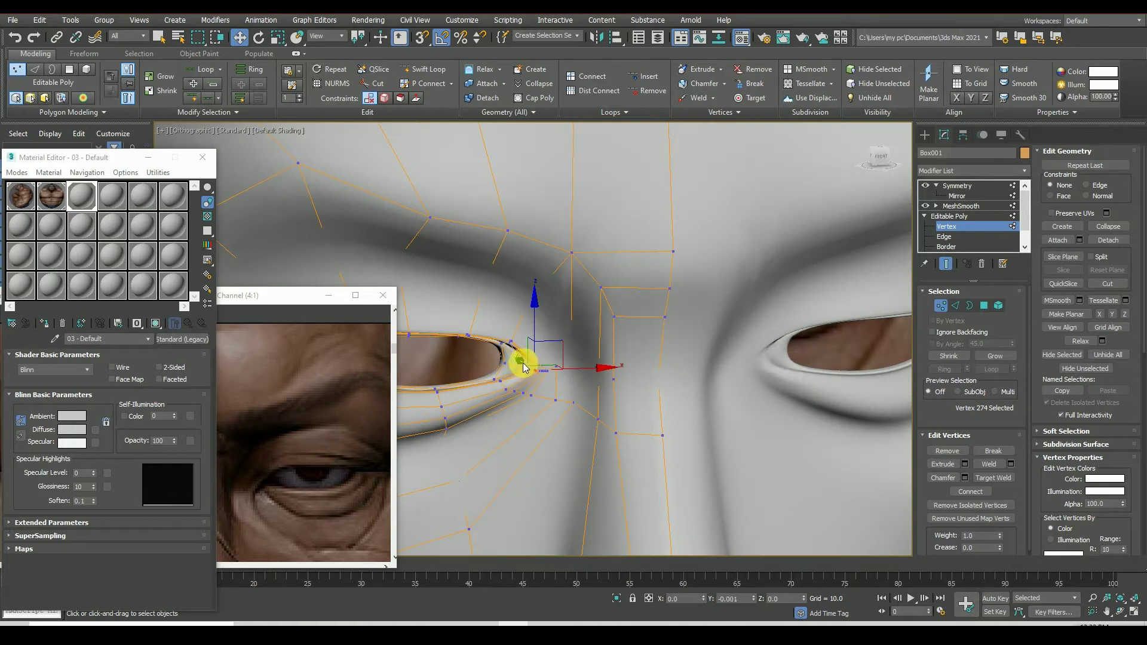
scroll(454, 360, down, 3)
scroll(488, 366, up, 3)
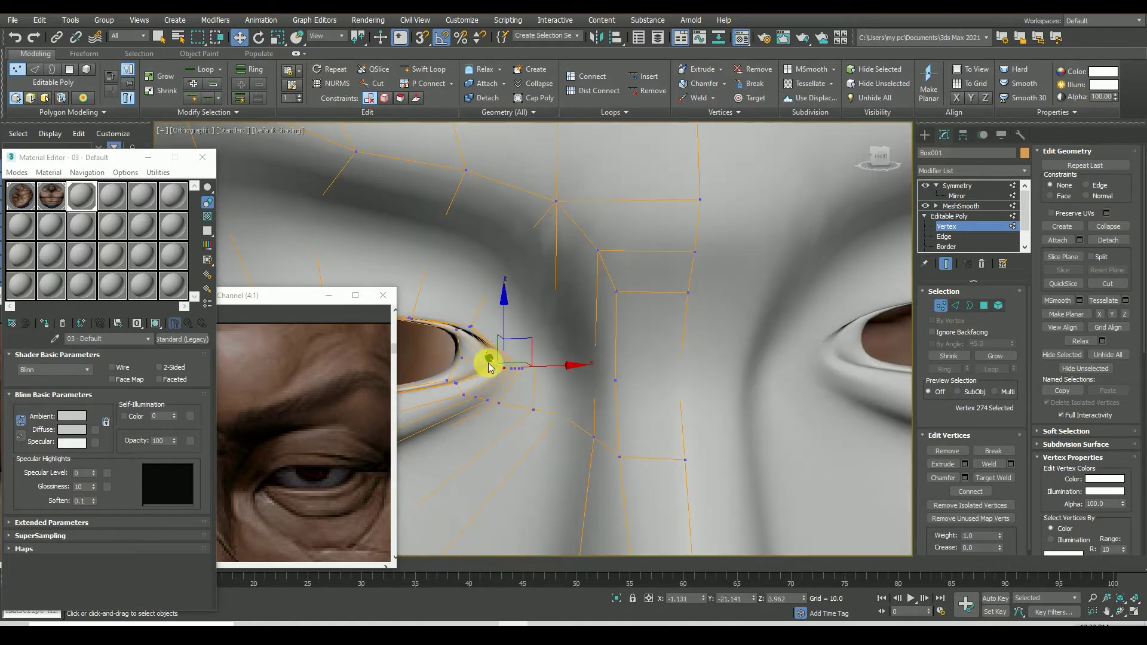
drag(502, 368, 493, 365)
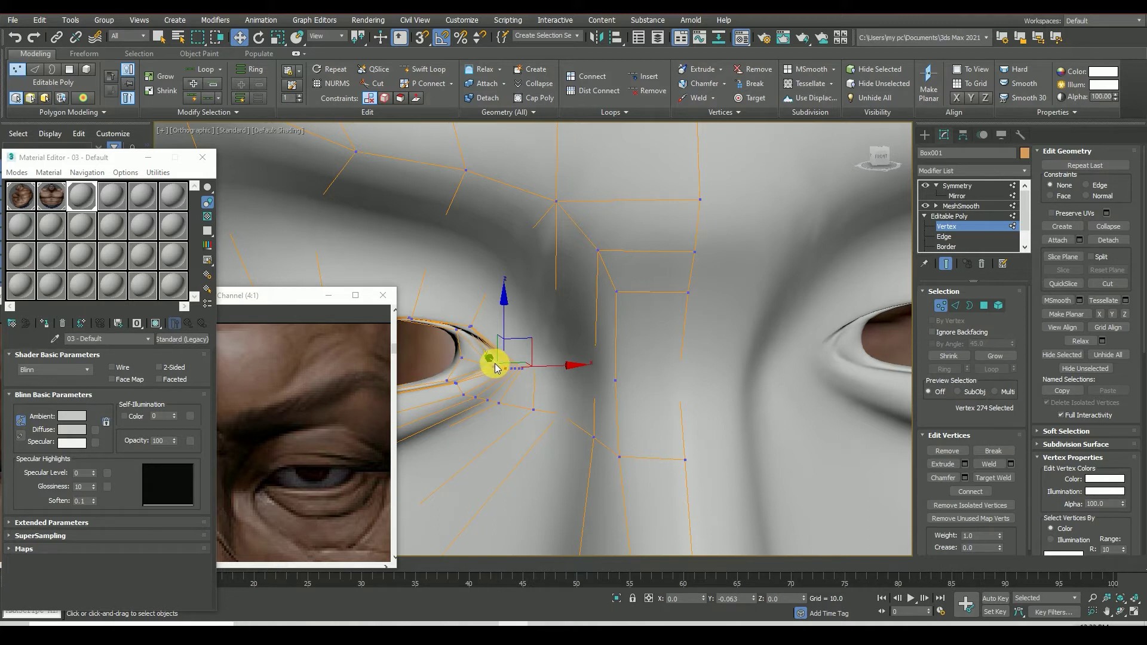
Step: View the face from the front, then orbit to an angled view of the eye
scroll(502, 383, down, 1)
scroll(508, 383, down, 2)
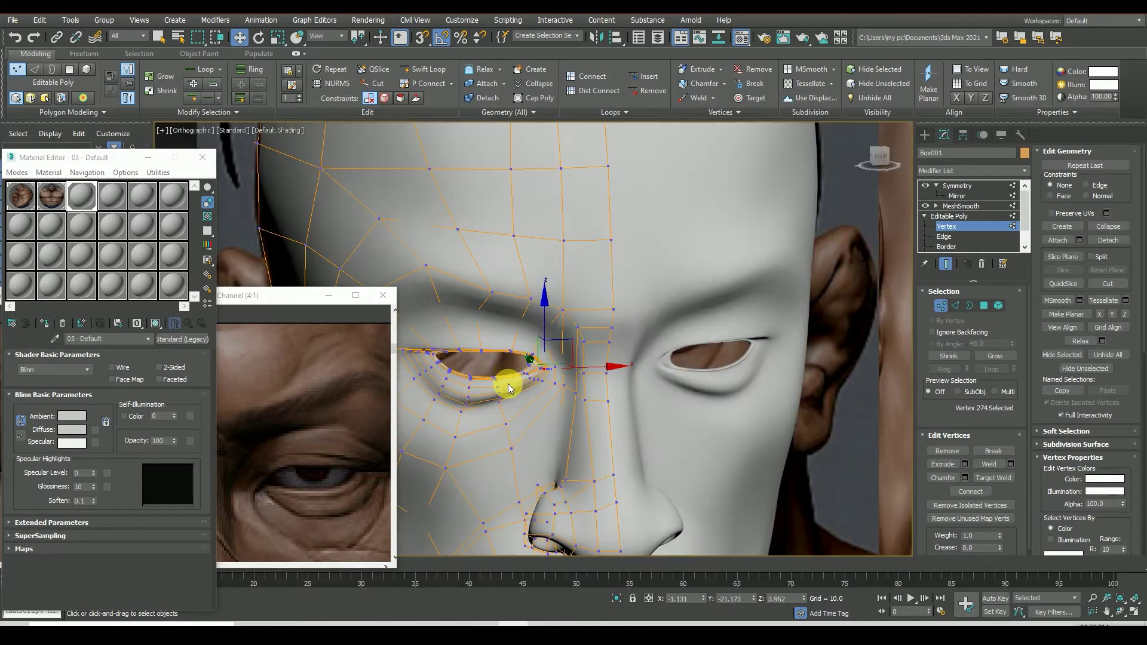
scroll(472, 386, up, 2)
scroll(808, 369, down, 1)
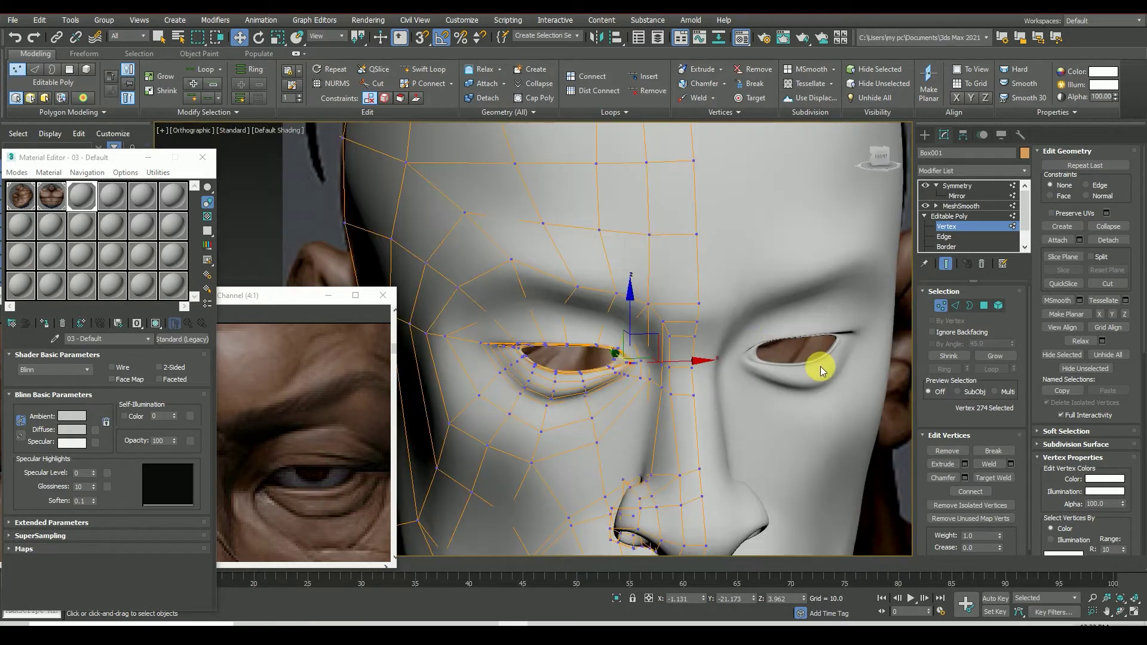
click(878, 169)
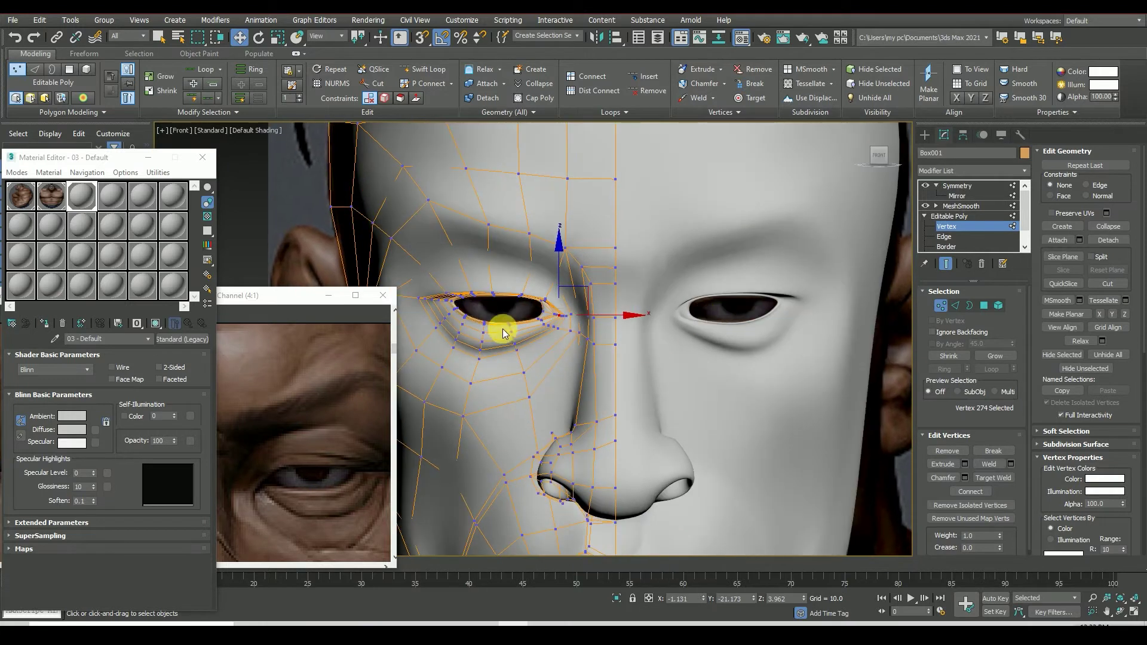
scroll(499, 304, down, 1)
drag(894, 169, 878, 153)
scroll(577, 256, up, 5)
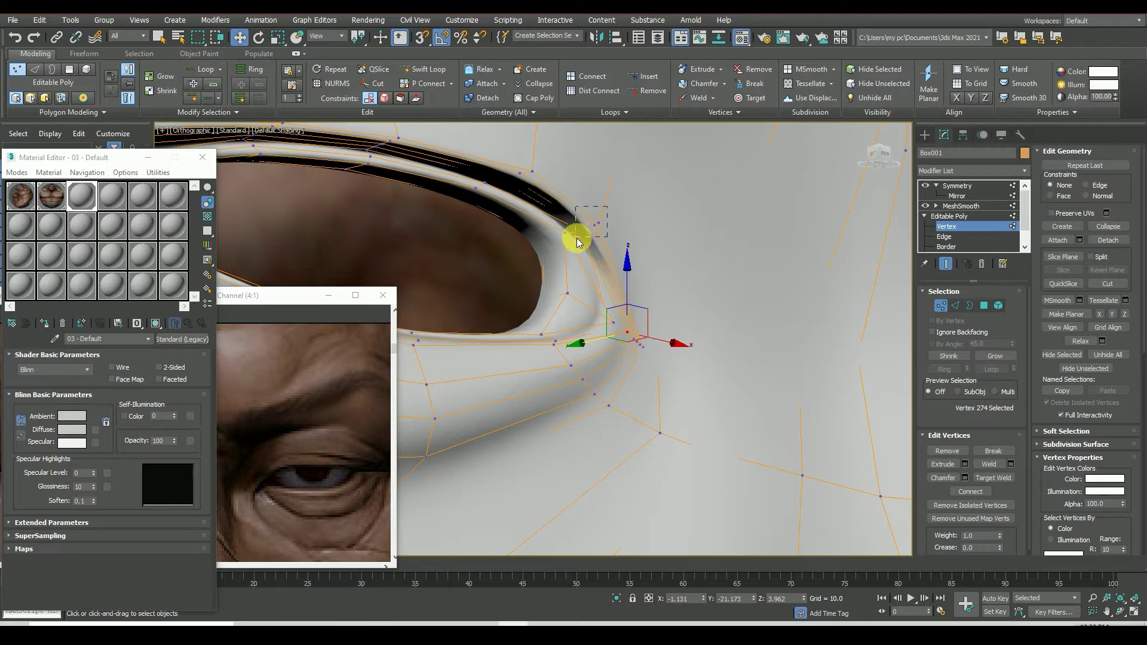
Step: Select the vertices around the inner eye corner, then switch to Edge level with edges shown
drag(577, 242, 589, 191)
scroll(589, 185, down, 4)
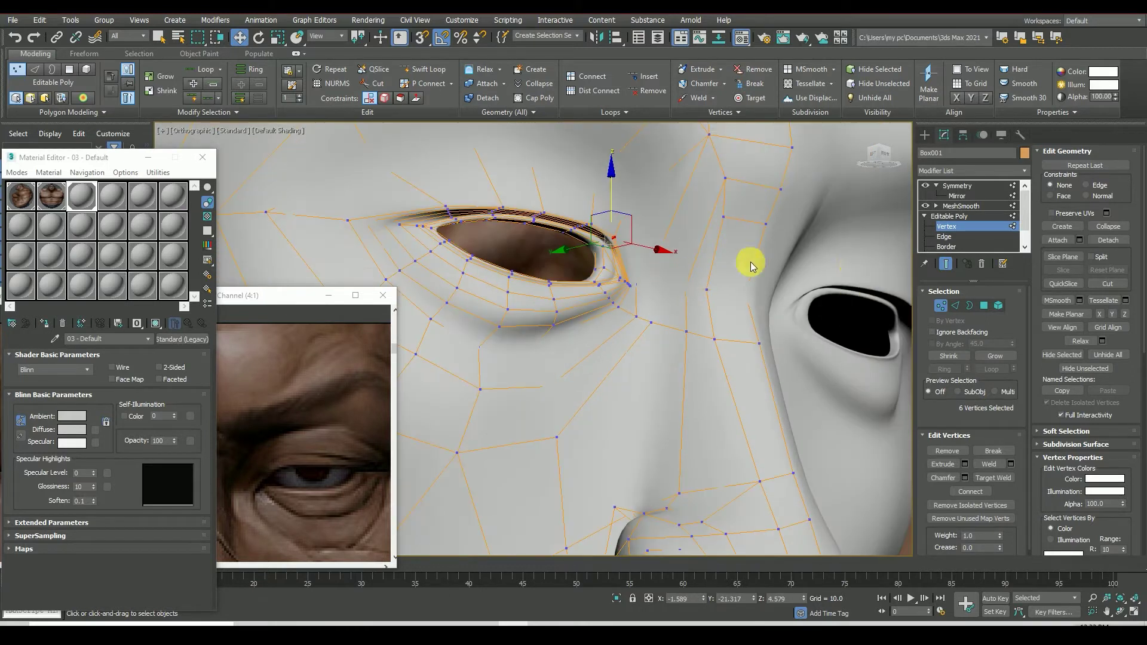
click(944, 237)
key(F4)
scroll(564, 303, up, 3)
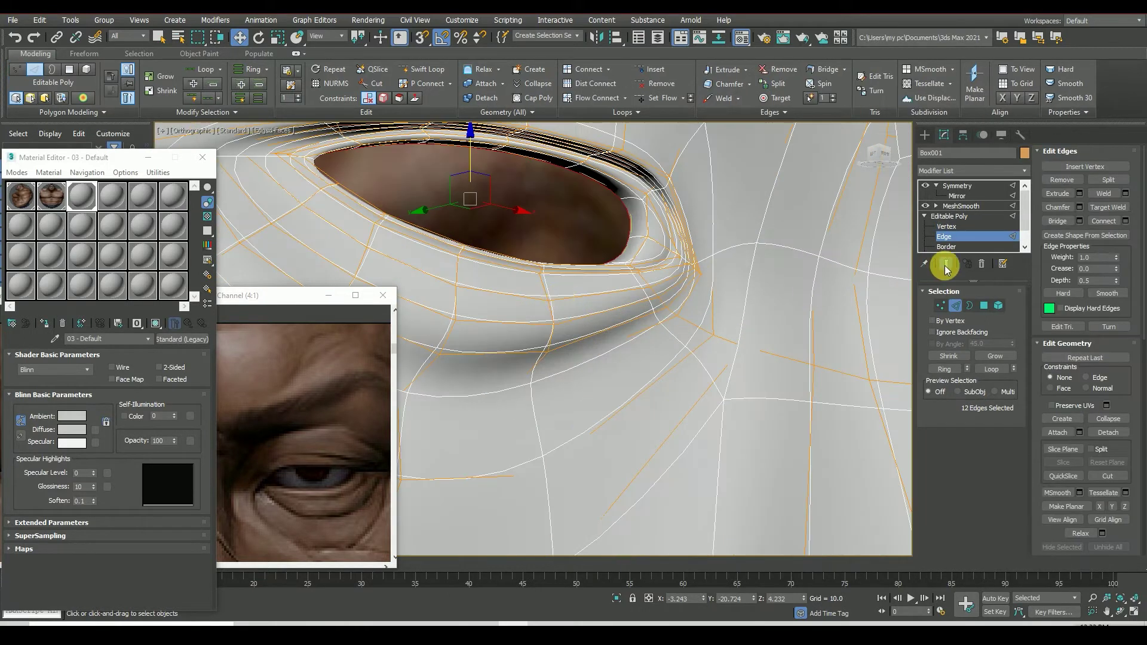
Step: Select the edge loop around the eye on the raw cage and preview the smoothed result
click(945, 266)
click(568, 306)
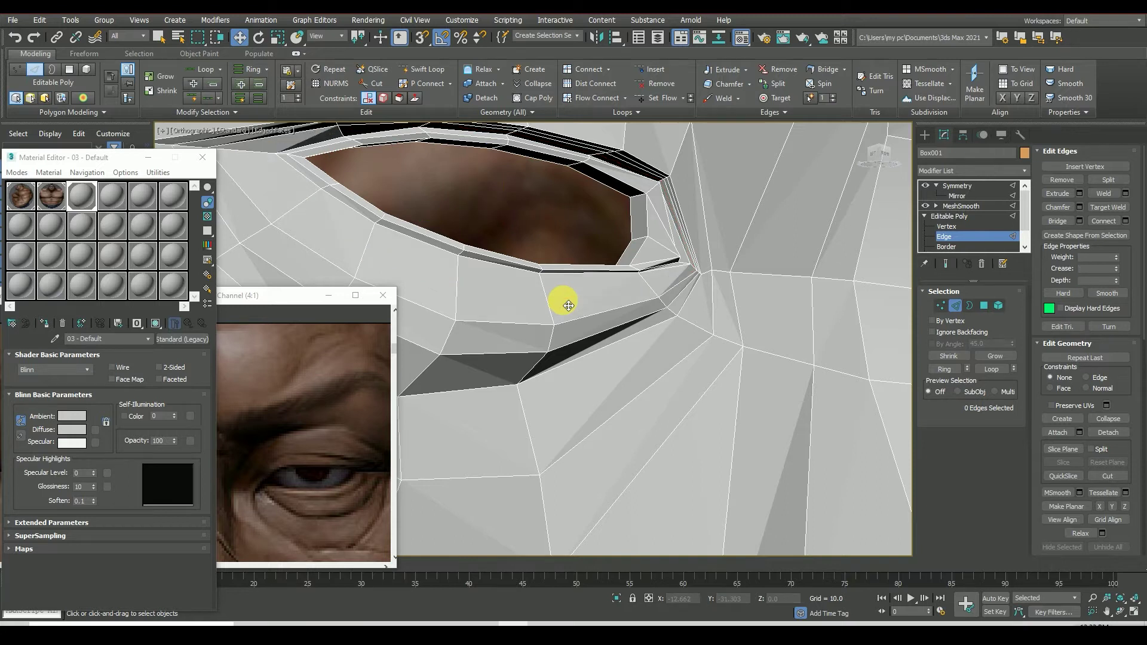
double_click(566, 306)
click(956, 186)
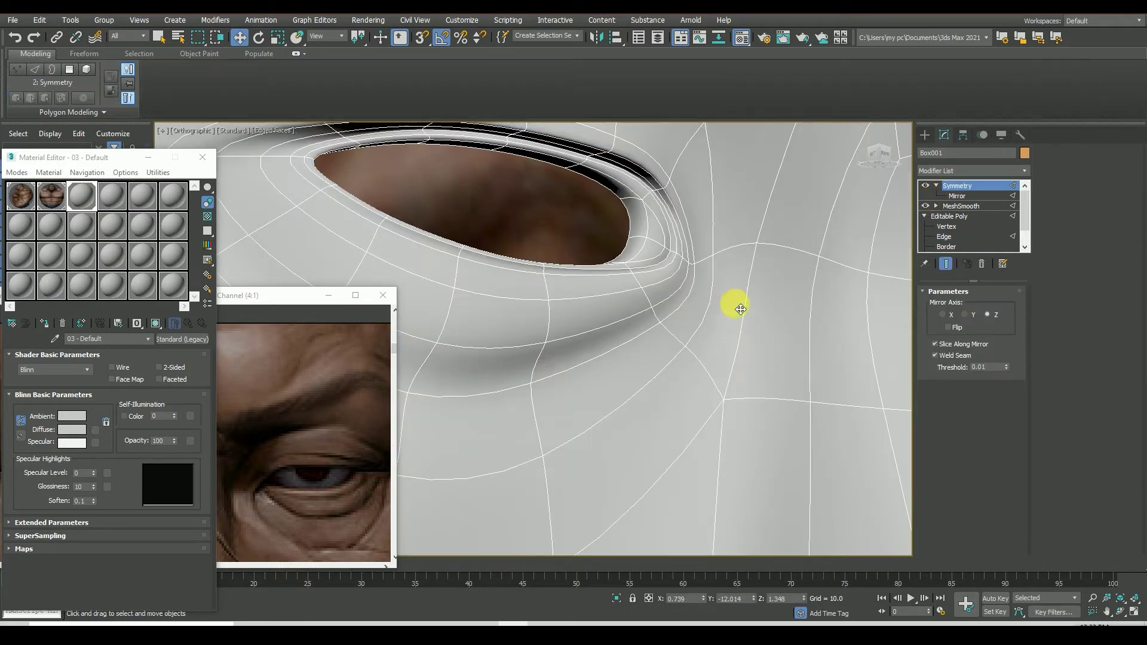
scroll(650, 353, down, 5)
scroll(640, 312, up, 2)
scroll(640, 312, up, 1)
scroll(640, 312, up, 2)
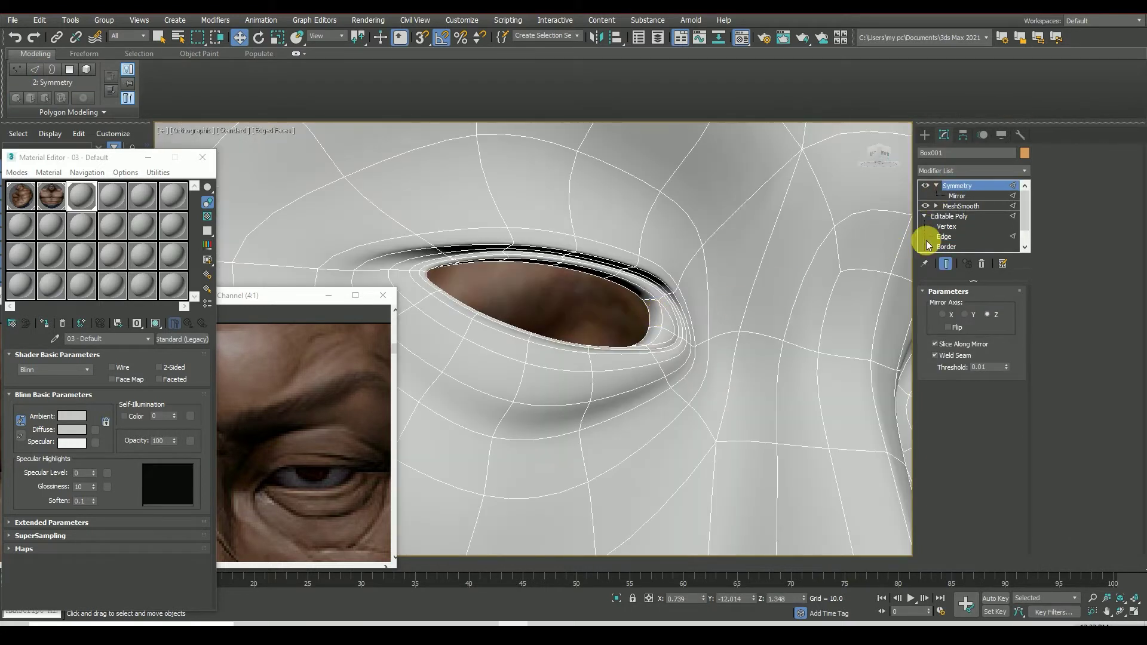
Step: Select the row of upper eyelid vertices and lift them slightly upward
click(947, 226)
scroll(674, 290, up, 2)
scroll(735, 290, down, 2)
click(458, 240)
ctrl+click(538, 240)
ctrl+click(597, 248)
ctrl+click(663, 263)
ctrl+click(696, 282)
mouse_move(592, 257)
mouse_down()
mouse_move(589, 242)
mouse_move(648, 263)
mouse_up()
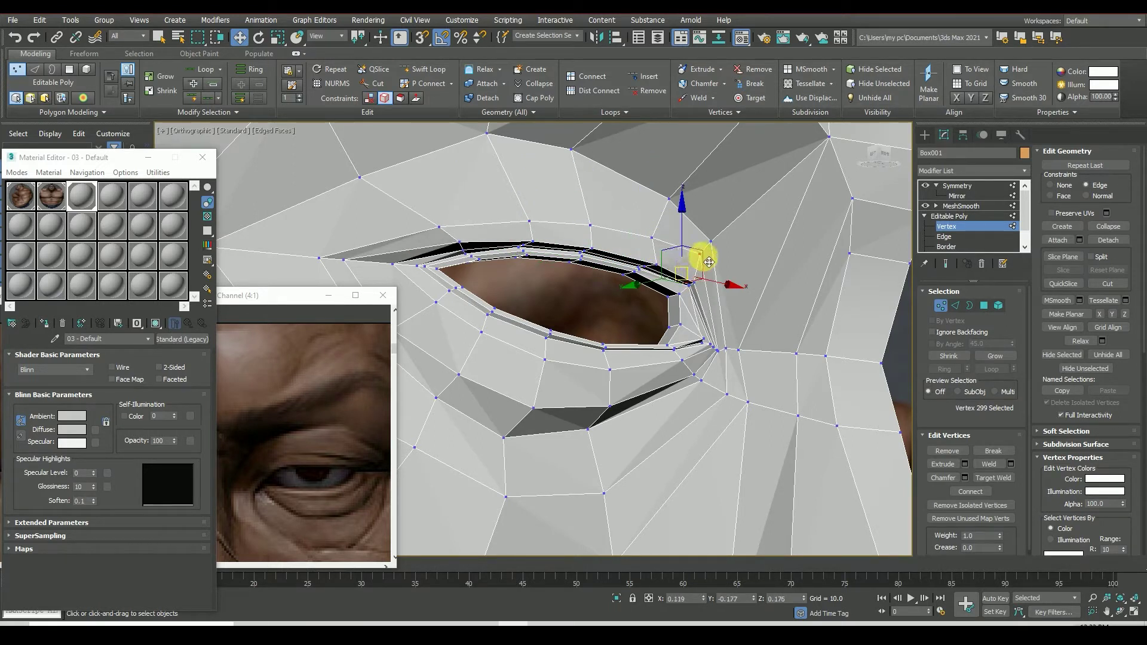
Step: Check the smoothed head, then shift an eyelid vertex right and up with edge constraint off
click(957, 185)
scroll(673, 306, down, 4)
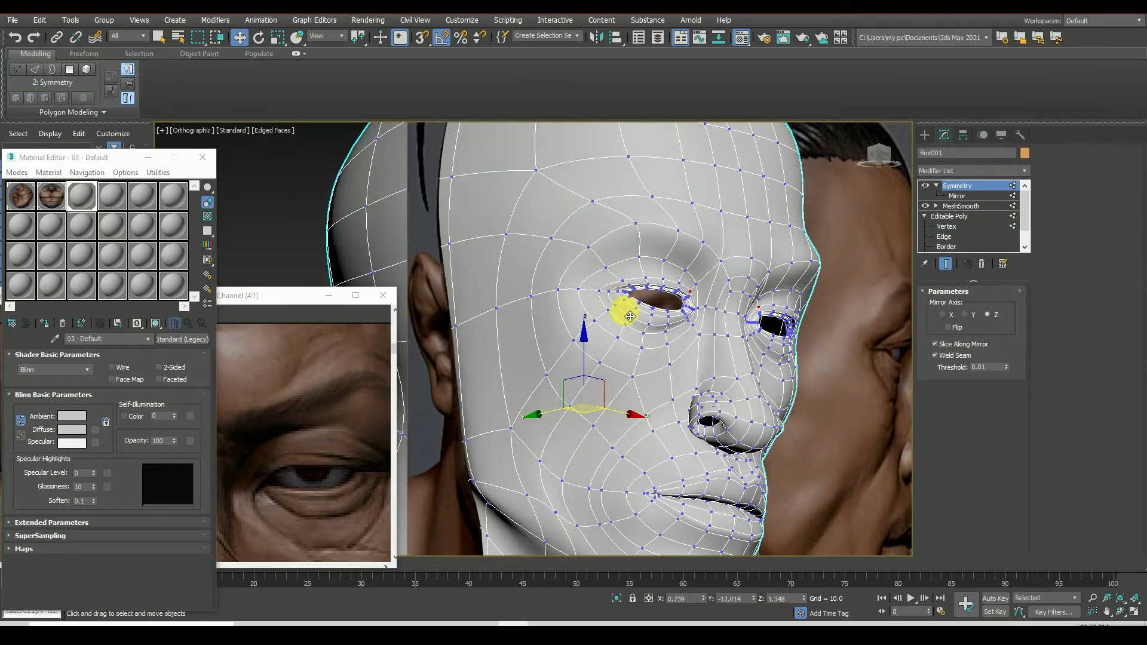
click(950, 227)
scroll(700, 305, up, 5)
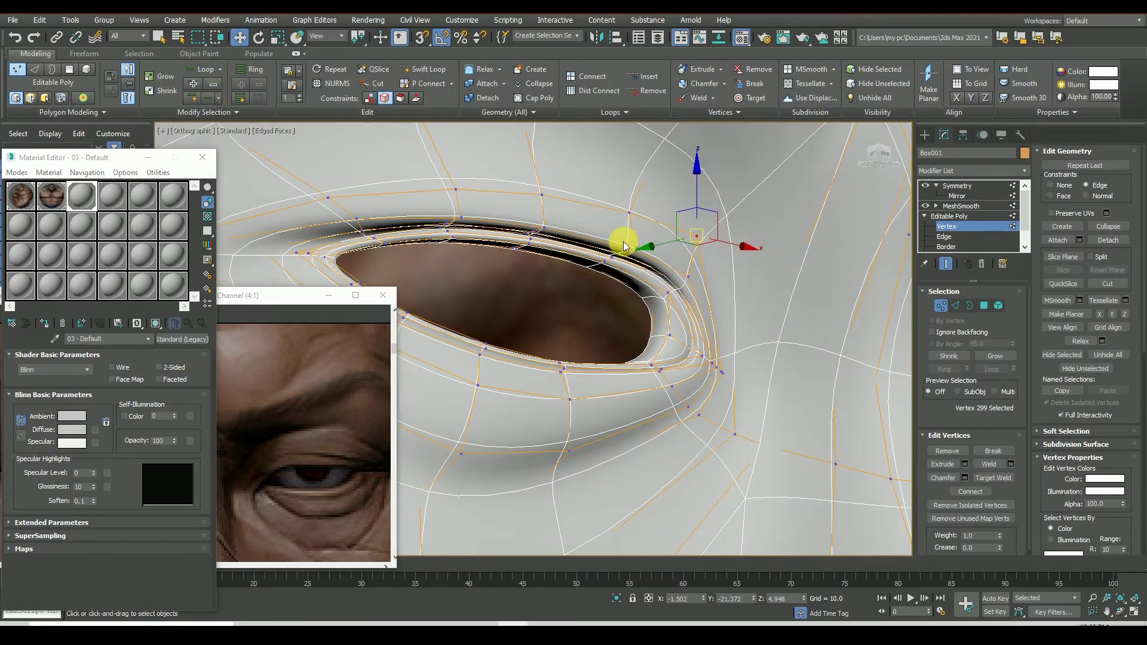
drag(639, 252, 641, 261)
click(1065, 185)
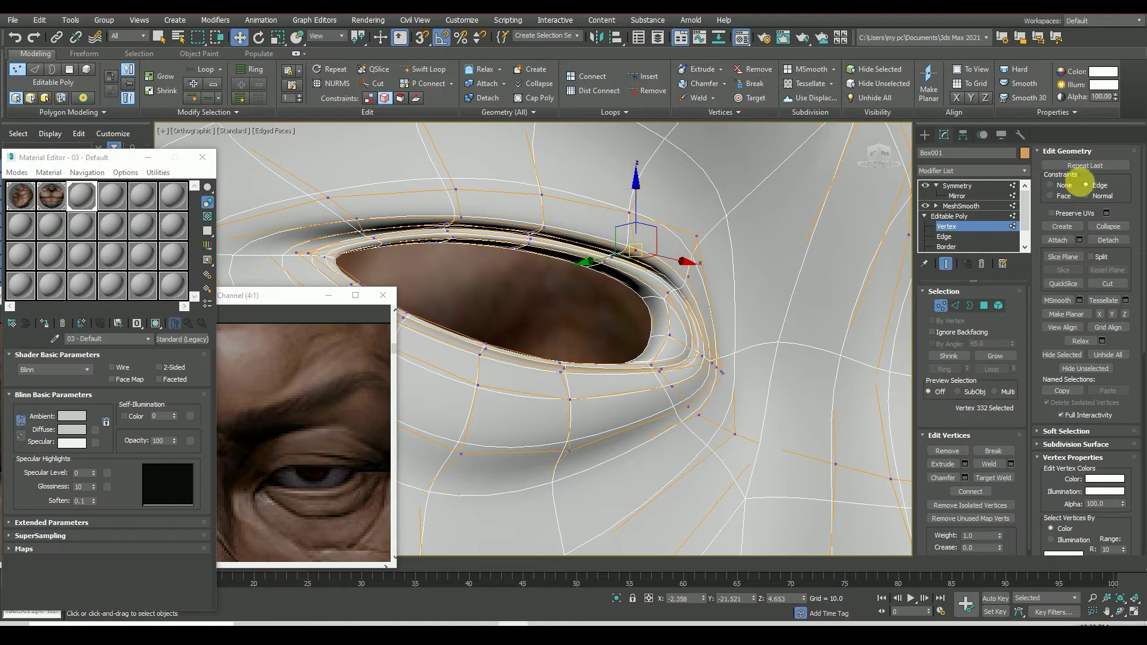
key(ctrl+z)
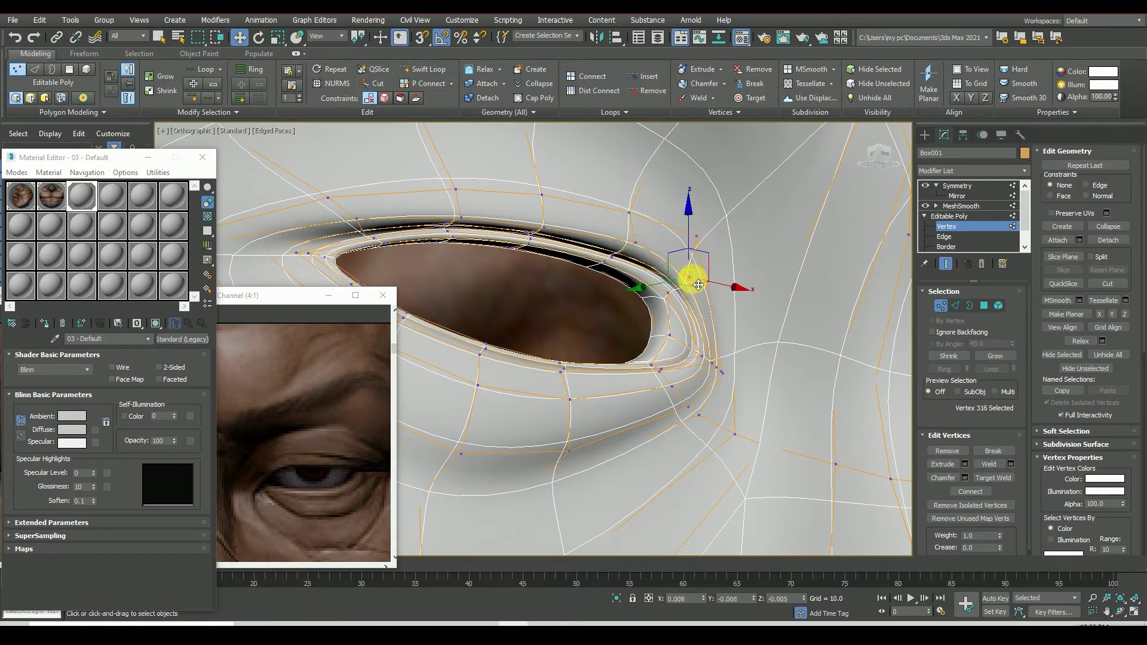
drag(665, 286, 719, 278)
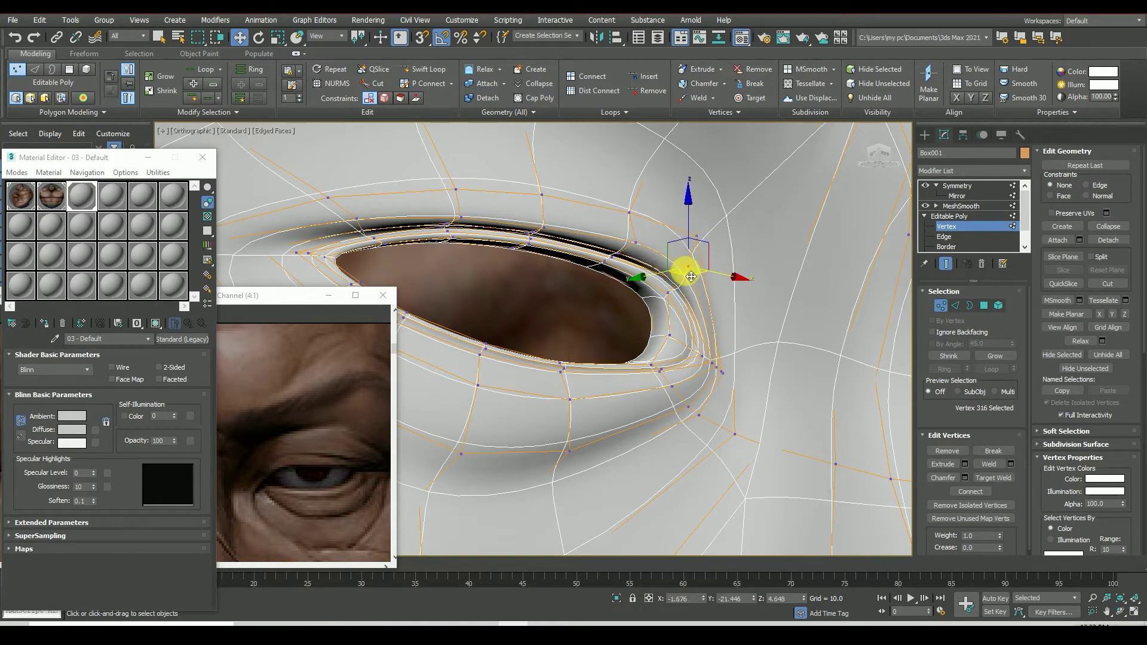
Step: From the front view, select eyelid vertices and lift the upper eyelid
key(f)
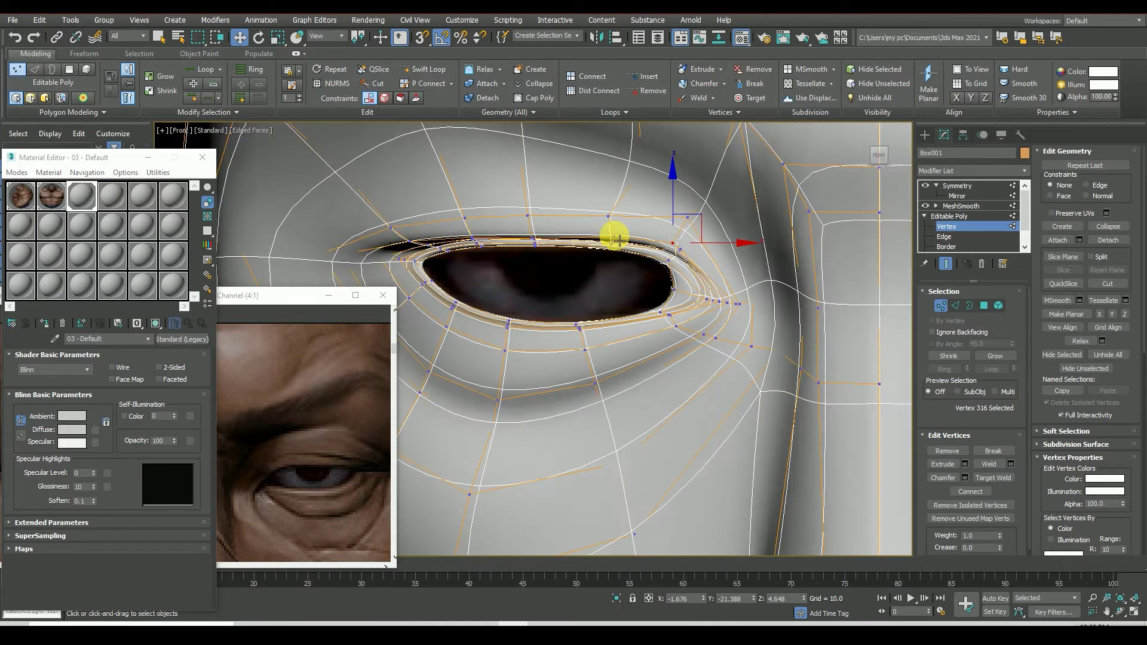
scroll(679, 277, down, 2)
drag(598, 329, 619, 338)
scroll(622, 353, down, 2)
scroll(650, 338, up, 5)
click(644, 327)
scroll(696, 359, down, 2)
scroll(487, 367, down, 2)
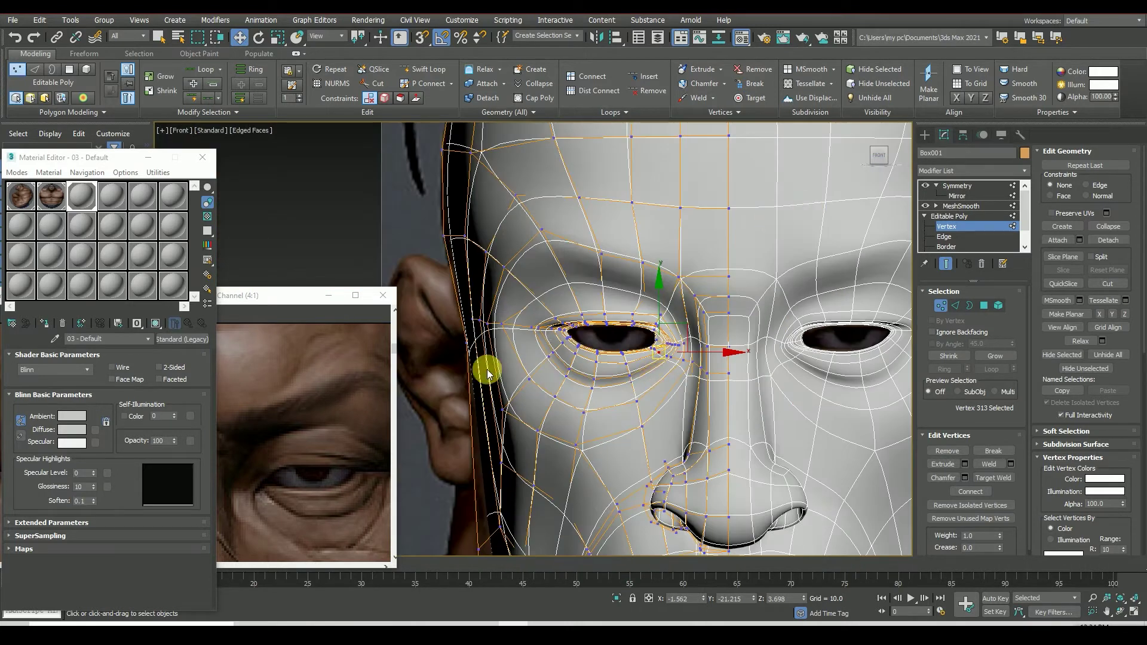
scroll(512, 336, up, 5)
click(521, 317)
drag(583, 295, 643, 284)
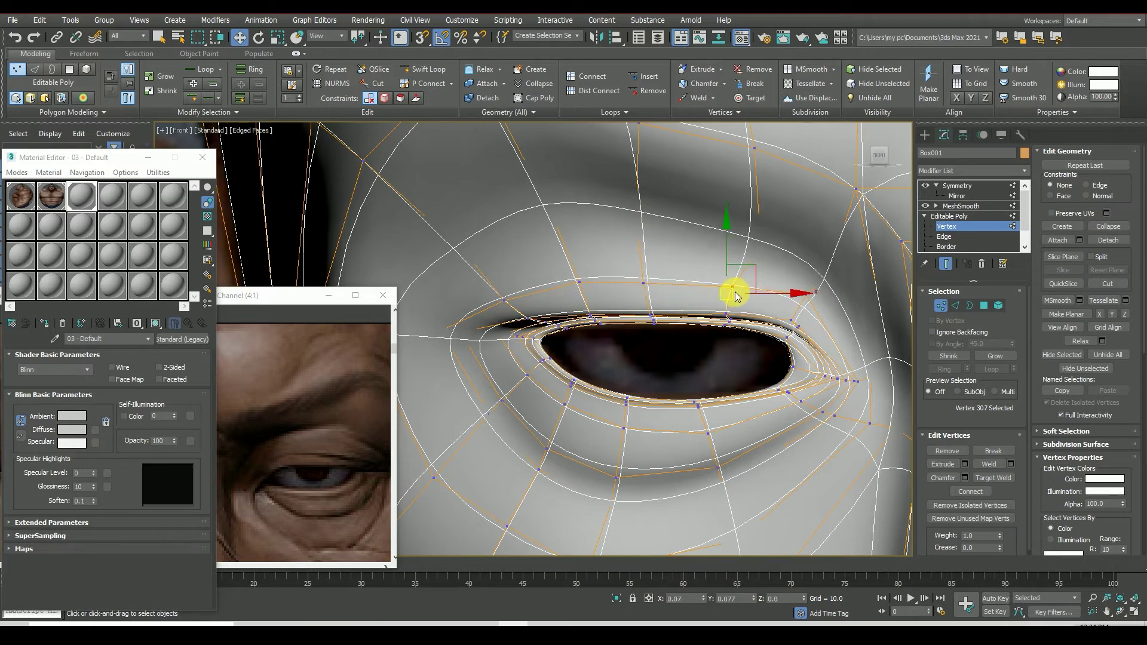
Step: From an angled view, select the eye-corner vertices with the faceted cage displayed
drag(880, 153, 878, 159)
scroll(773, 316, up, 4)
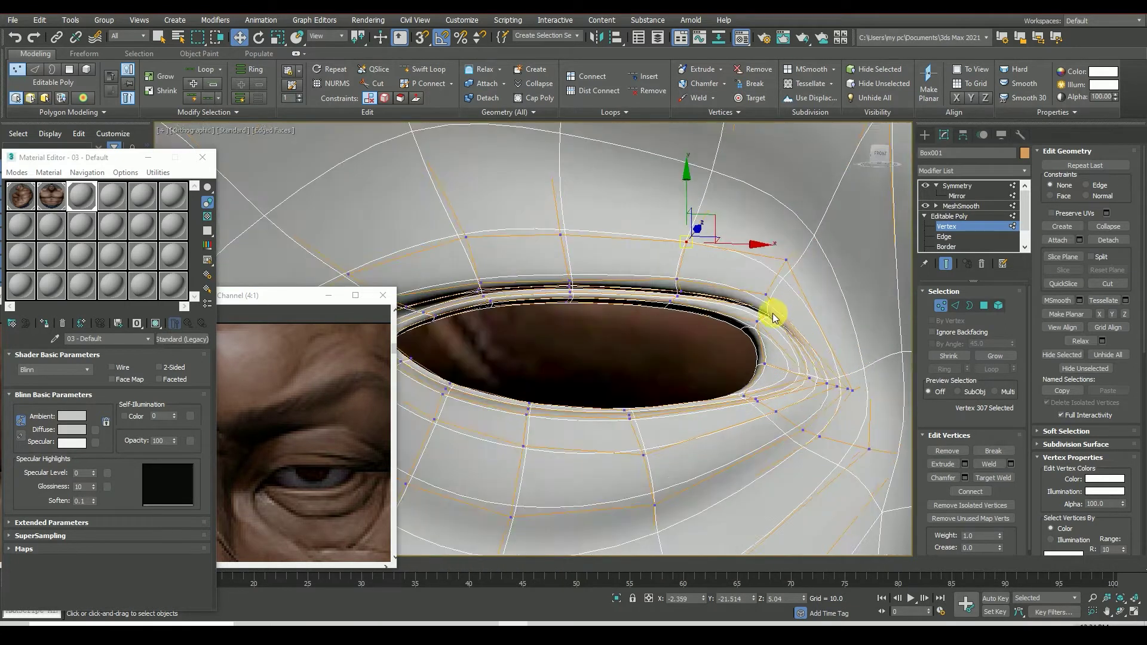
scroll(773, 316, up, 3)
click(780, 317)
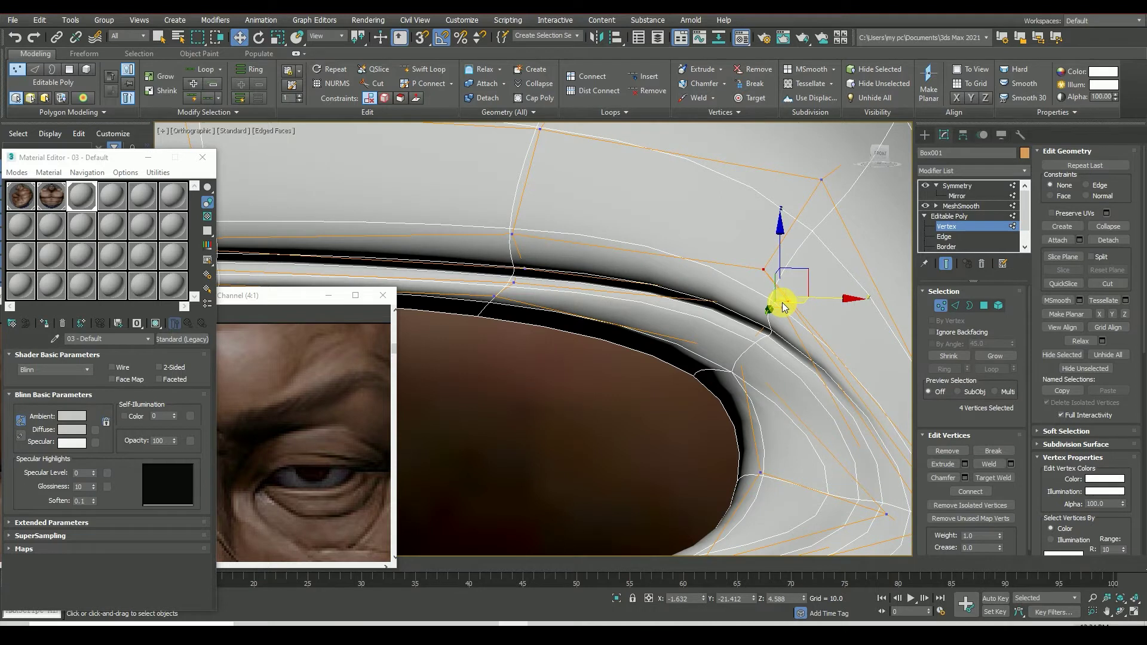
click(946, 263)
scroll(777, 335, up, 2)
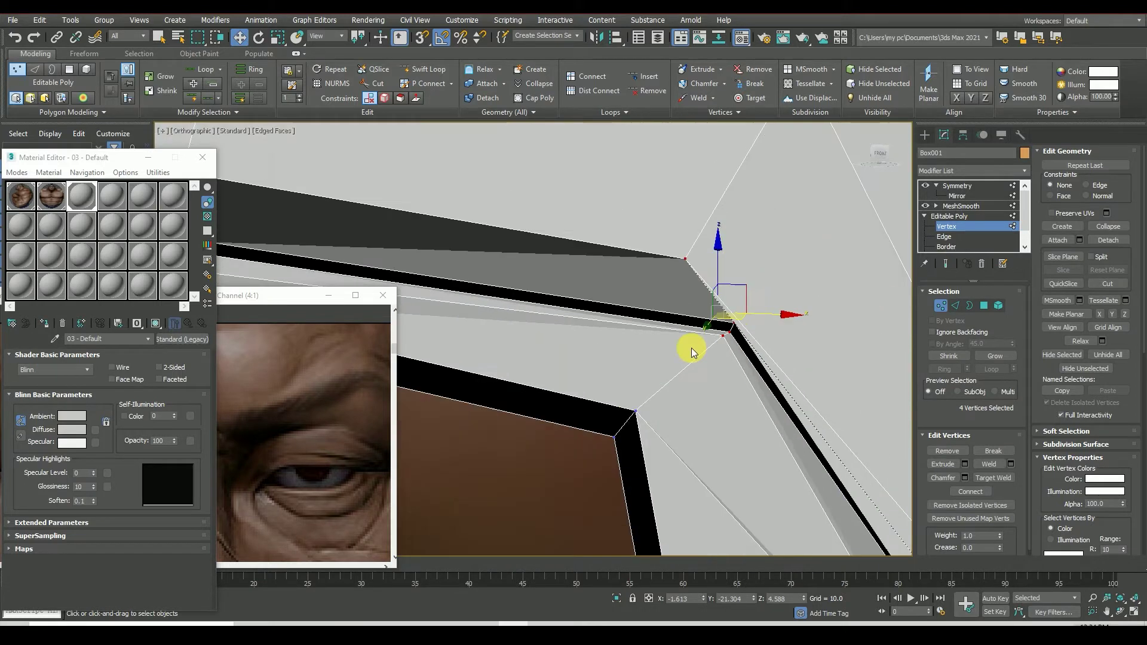
scroll(690, 349, down, 2)
click(718, 303)
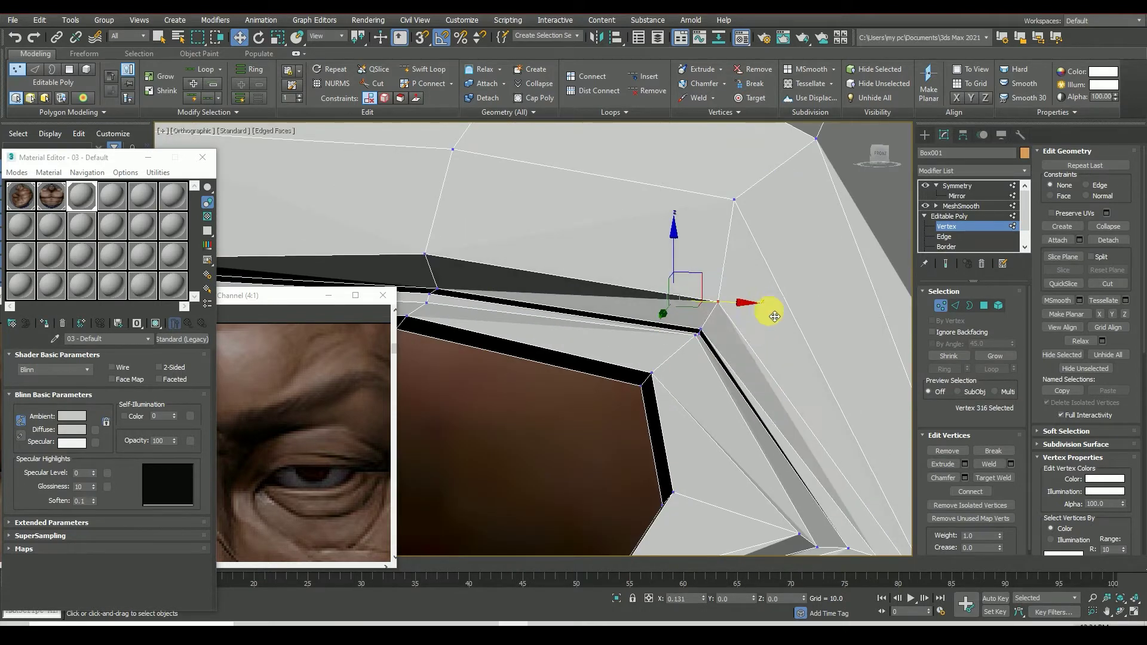
scroll(775, 316, up, 2)
click(693, 307)
scroll(727, 274, up, 1)
scroll(732, 334, up, 1)
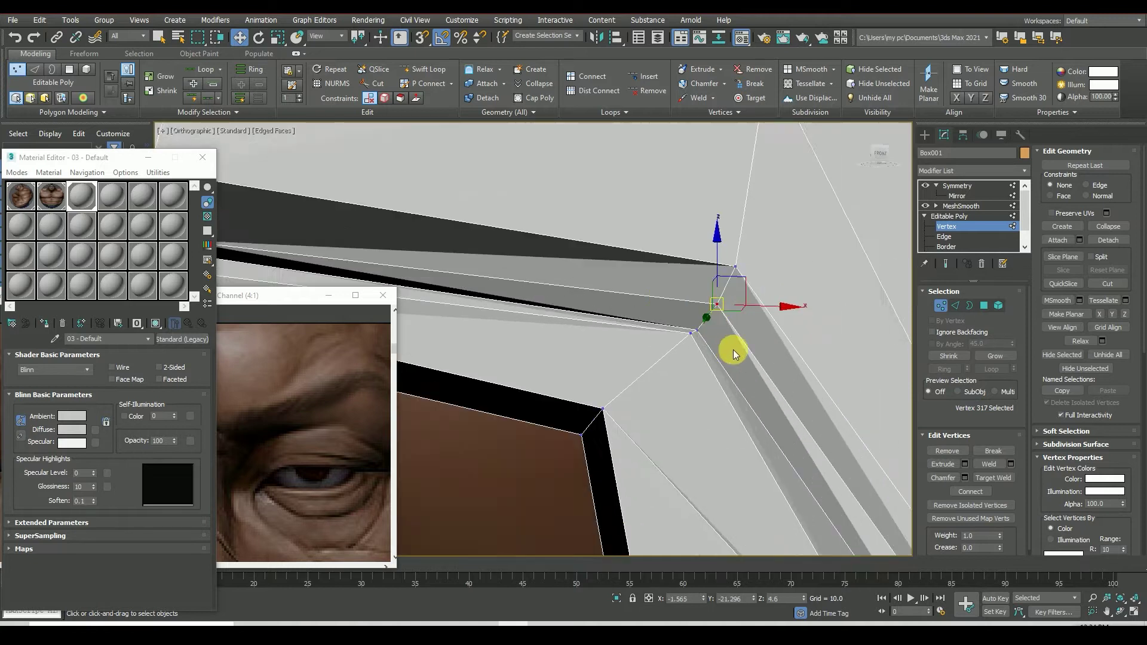
scroll(734, 353, down, 3)
scroll(731, 341, down, 3)
scroll(731, 340, down, 2)
Step: Review the eye shape on the whole face, then reselect the head with the smoothed mesh shown
click(441, 346)
middle_drag(598, 356, 741, 362)
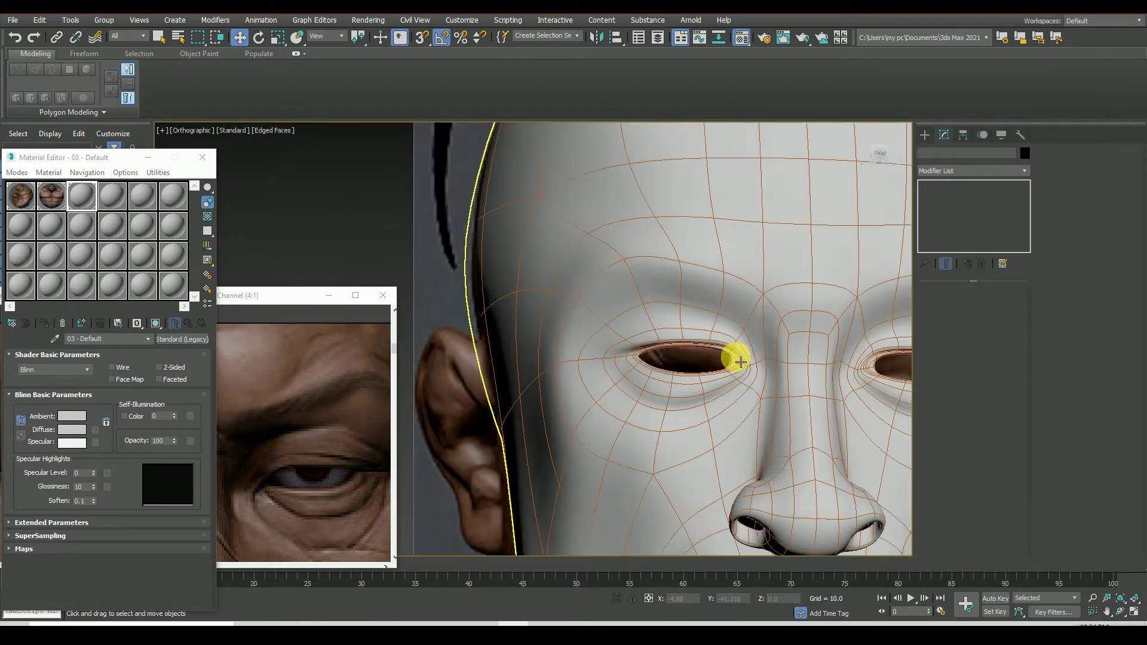
click(741, 362)
scroll(675, 388, down, 2)
scroll(725, 335, up, 3)
scroll(755, 320, up, 3)
scroll(727, 314, up, 2)
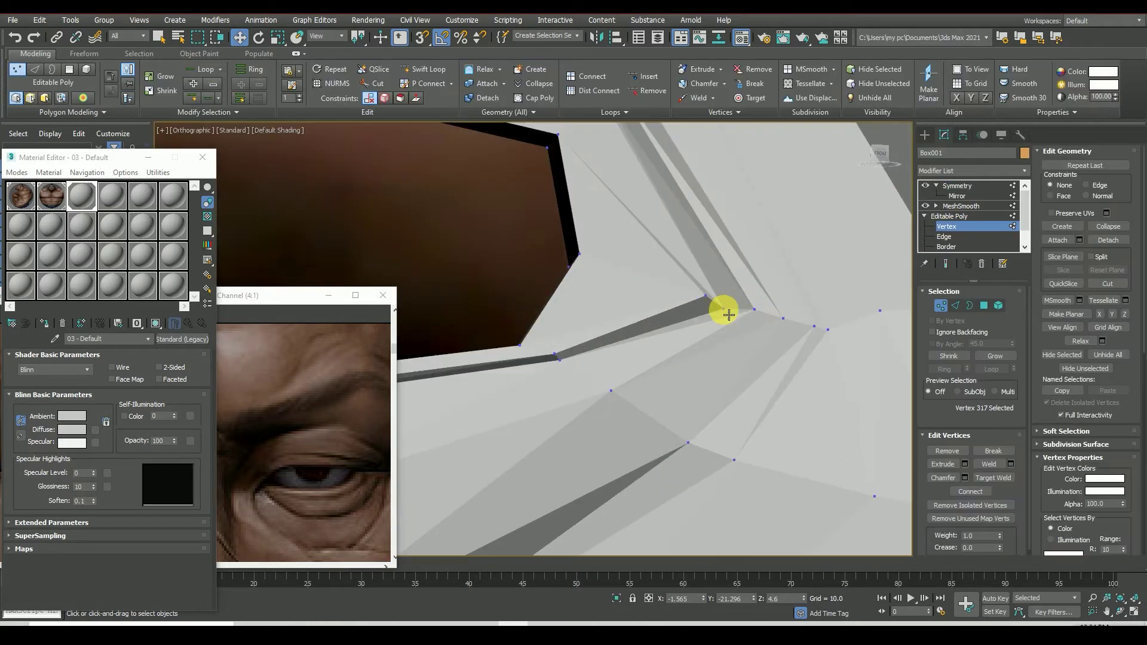
scroll(728, 315, down, 2)
click(946, 264)
scroll(686, 335, down, 2)
scroll(651, 380, down, 2)
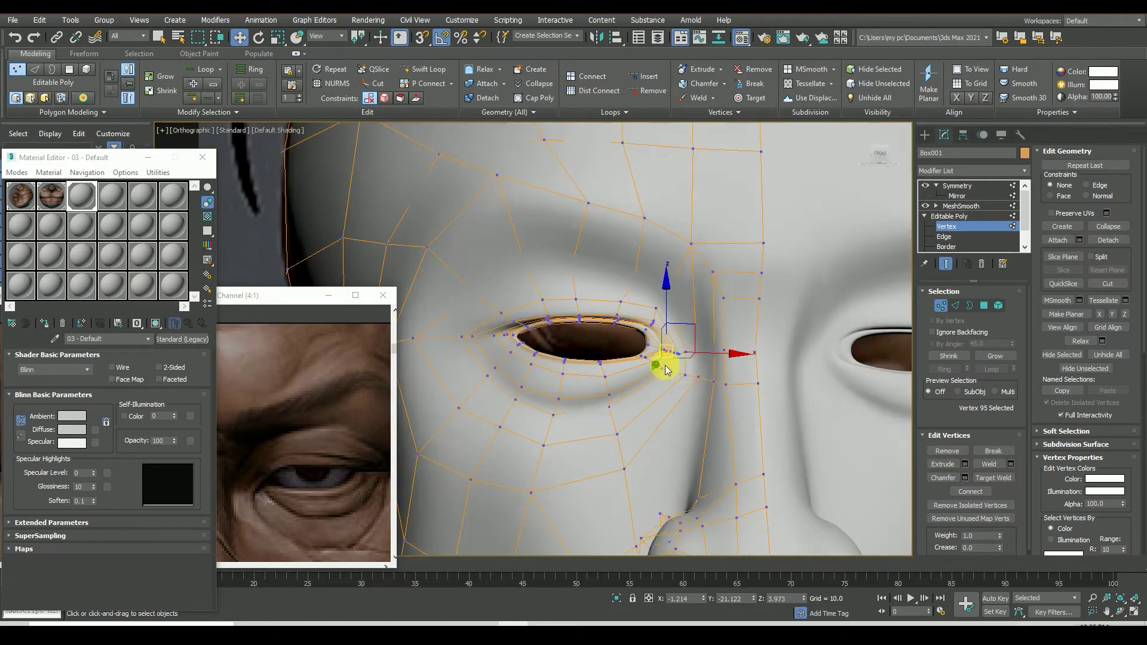
scroll(671, 367, down, 3)
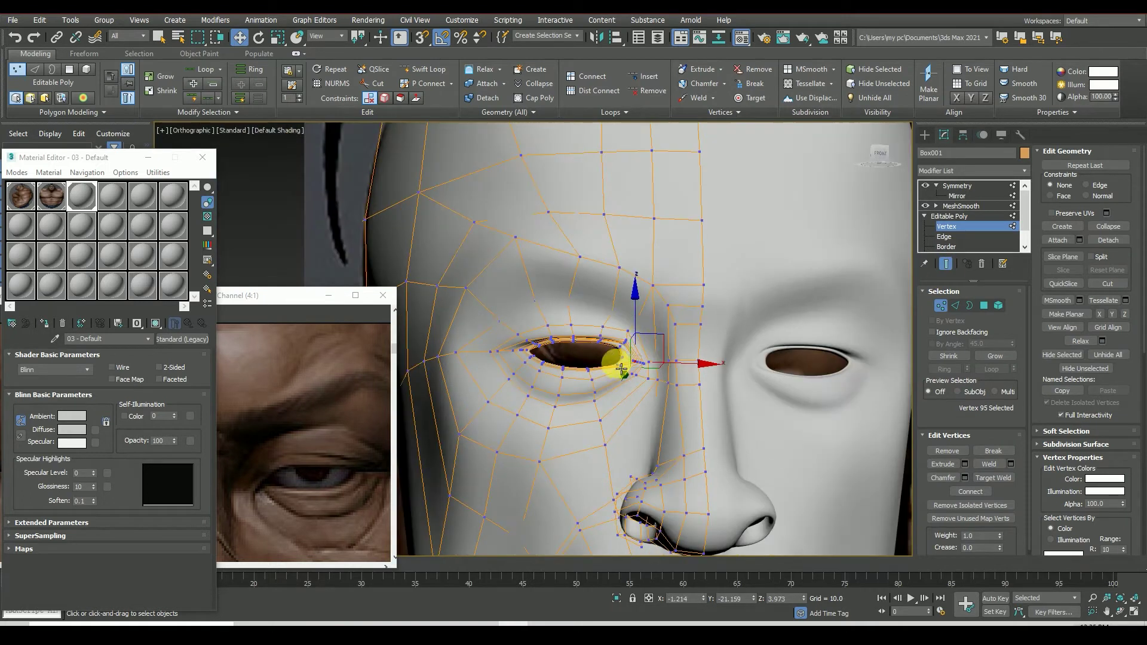
scroll(622, 358, up, 3)
scroll(619, 357, up, 1)
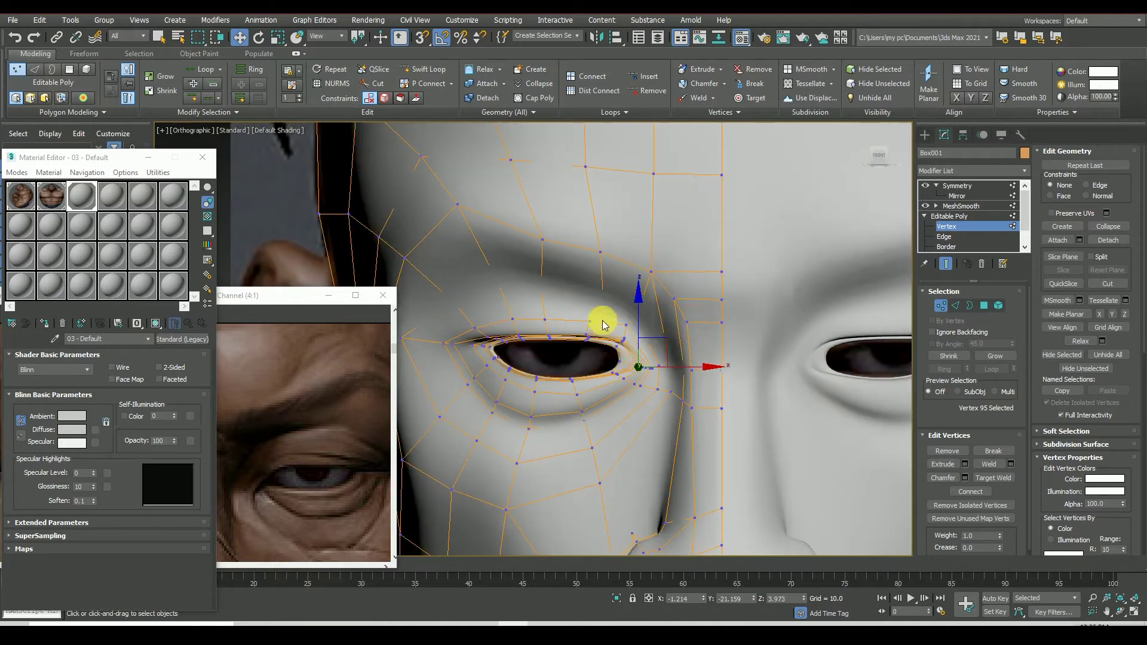
Step: Select the inner eye-corner vertices, restricting selection to front-facing vertices only
mouse_move(627, 357)
mouse_down()
mouse_move(618, 387)
mouse_move(546, 399)
mouse_move(537, 383)
mouse_up()
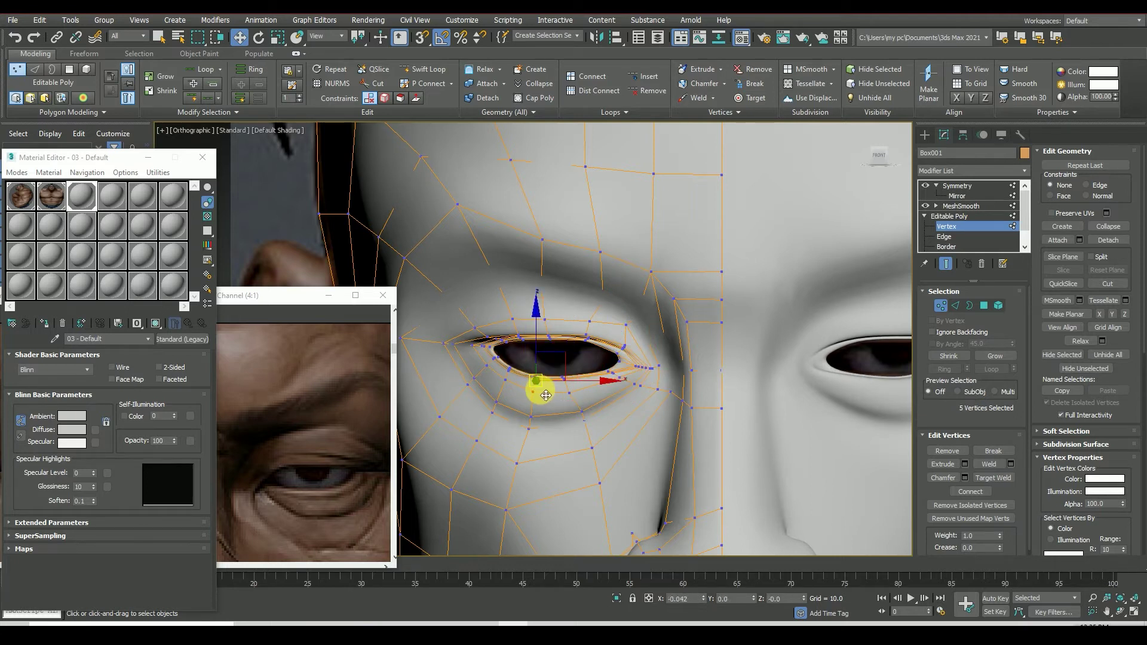
click(933, 332)
scroll(589, 371, down, 4)
click(550, 358)
scroll(611, 367, up, 6)
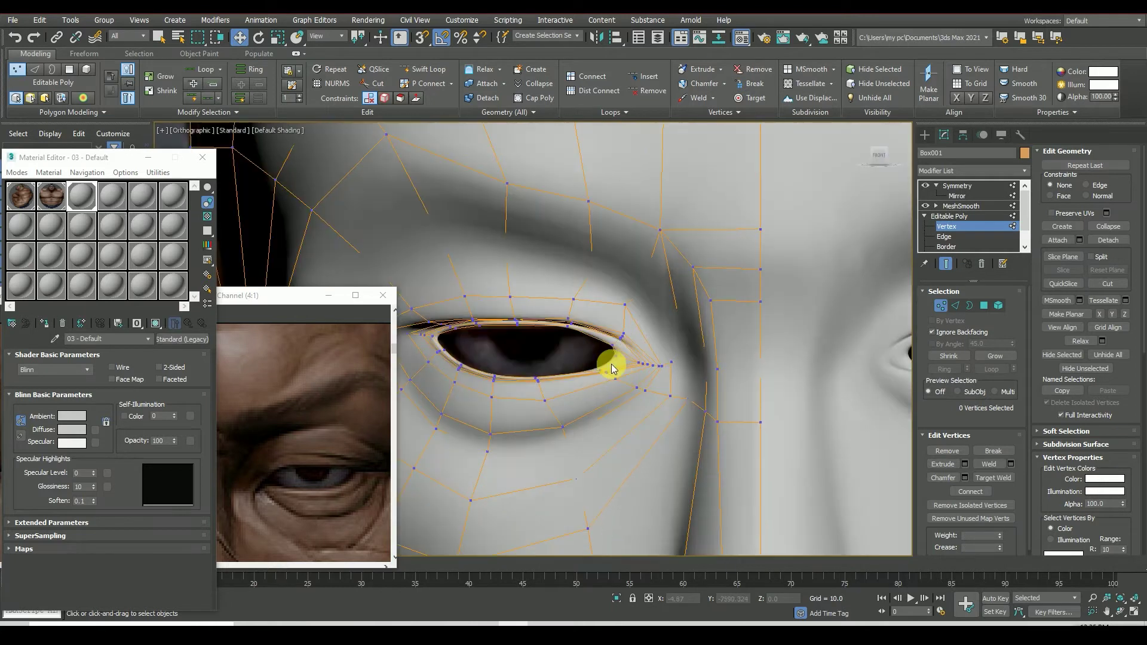
scroll(613, 367, down, 4)
scroll(614, 371, up, 3)
drag(615, 362, 576, 403)
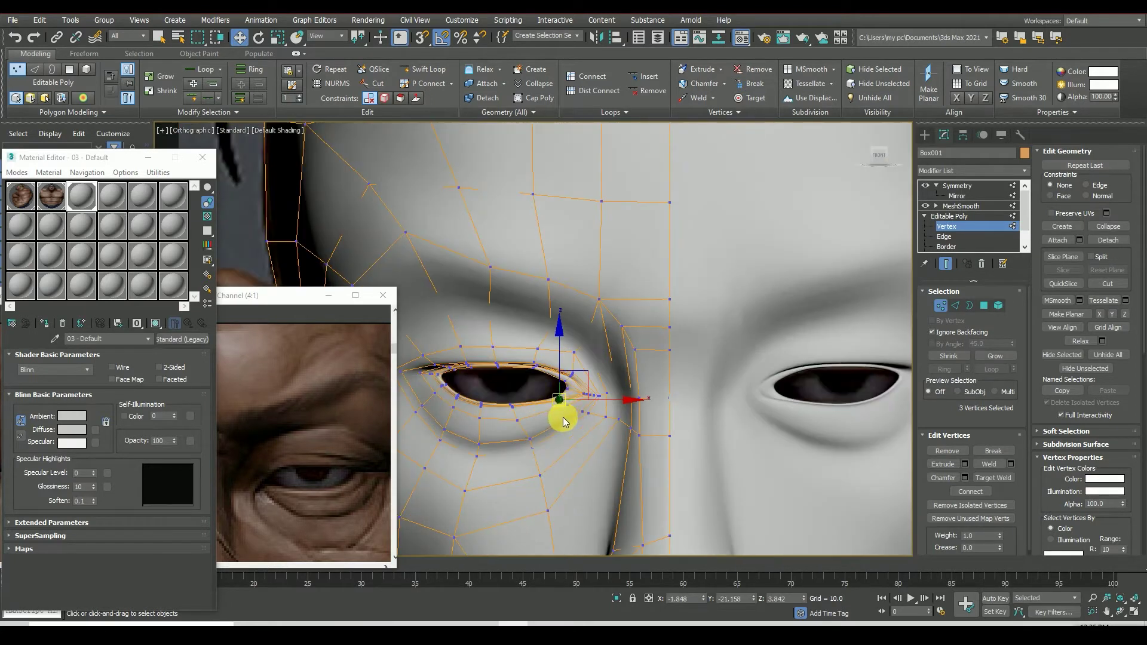
scroll(573, 410, up, 3)
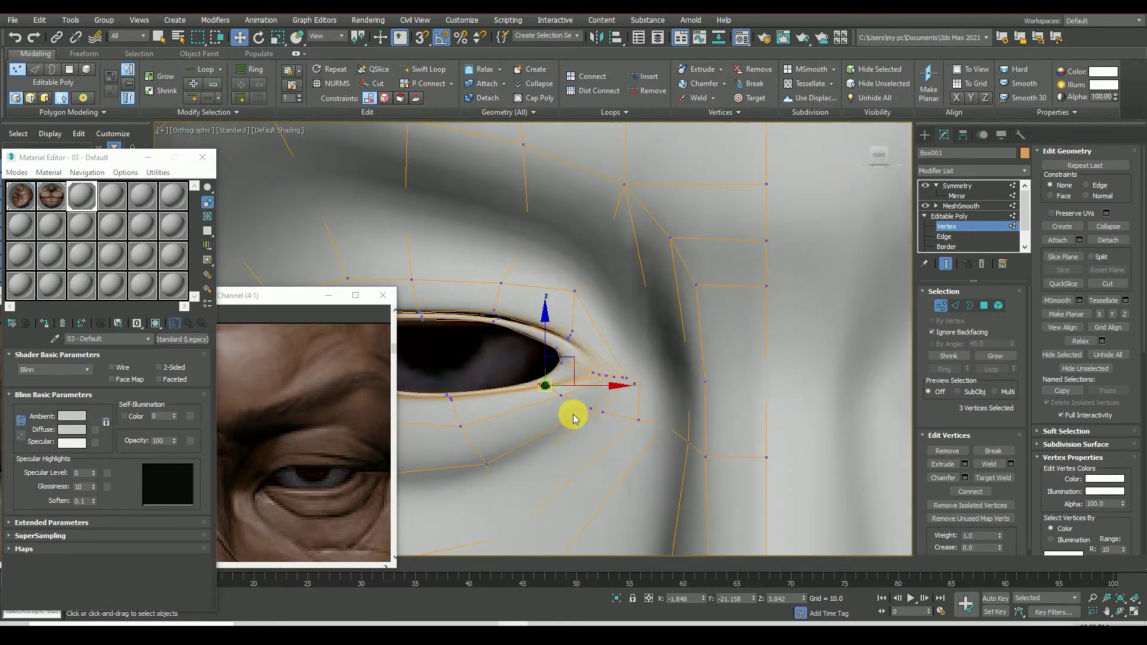
scroll(550, 430, up, 2)
scroll(550, 388, down, 3)
click(558, 395)
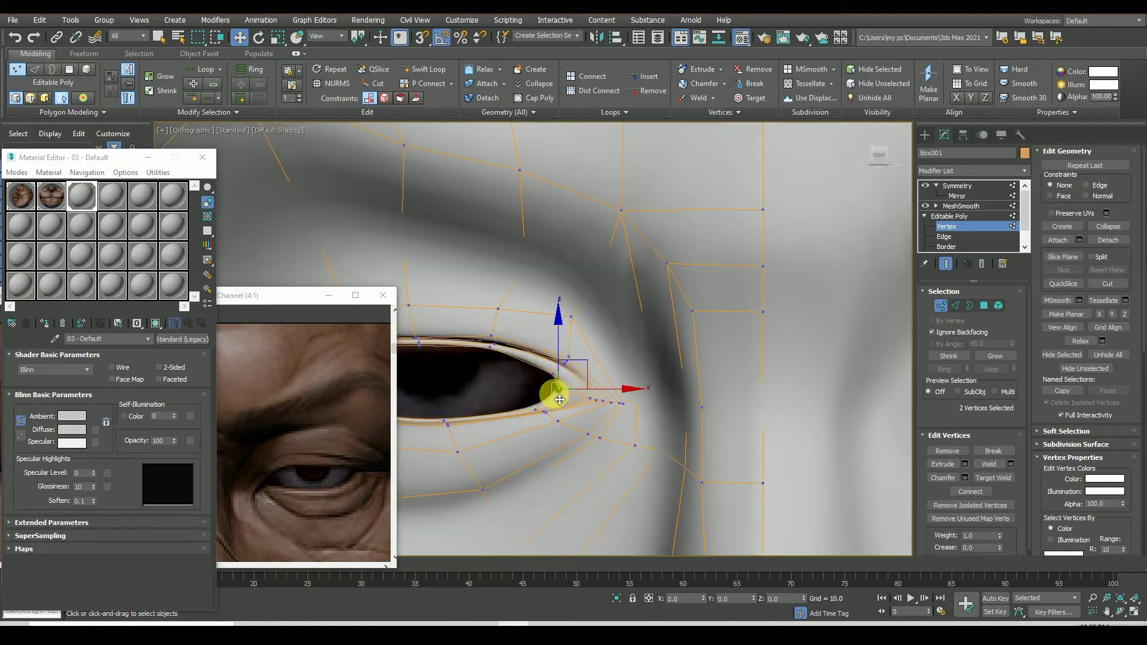
Step: Nudge the inner eye-corner vertex and its neighbour up and left
scroll(591, 404, down, 3)
scroll(658, 403, down, 1)
click(697, 410)
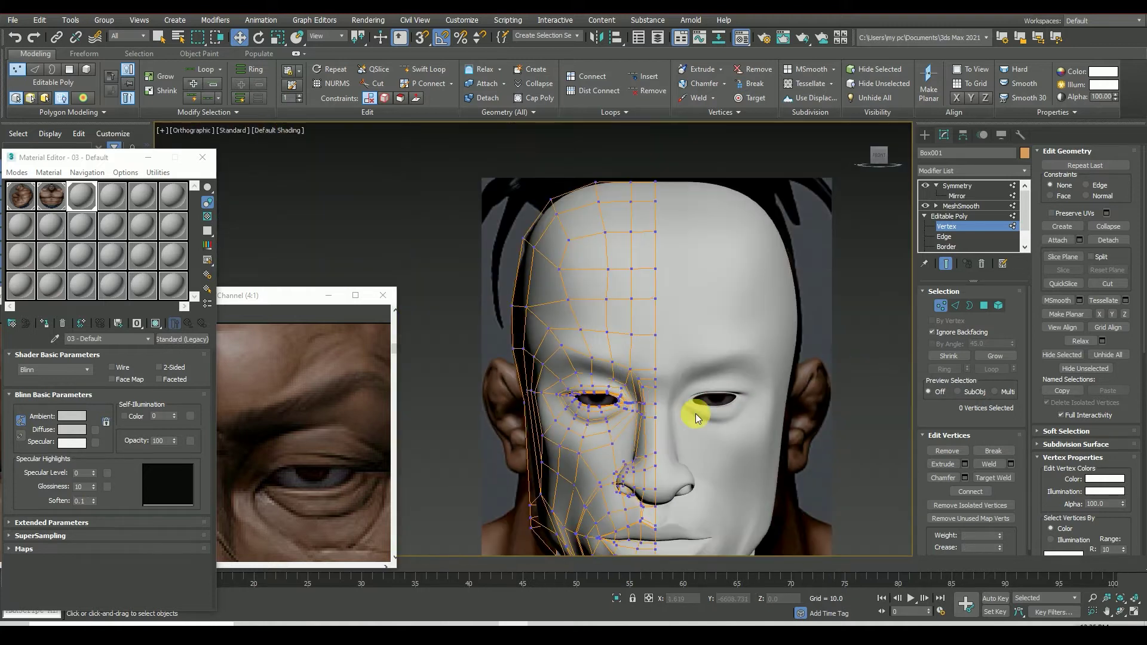
scroll(627, 406, up, 3)
scroll(568, 403, up, 2)
click(567, 393)
scroll(673, 238, up, 2)
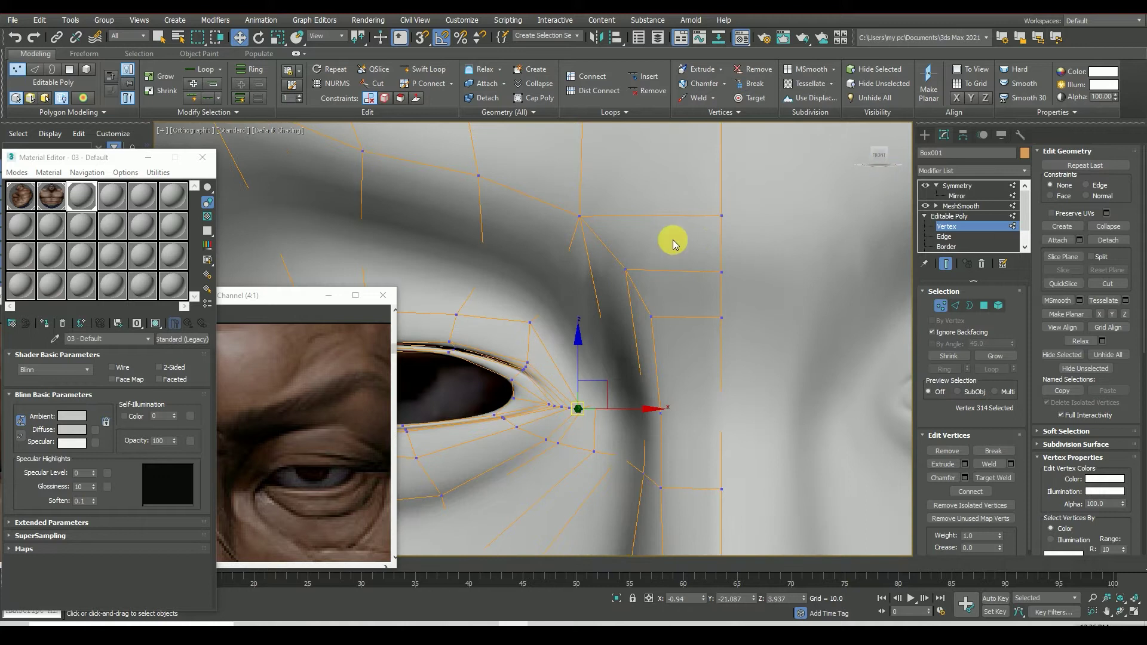
scroll(777, 198, down, 3)
scroll(615, 308, down, 3)
scroll(526, 323, up, 4)
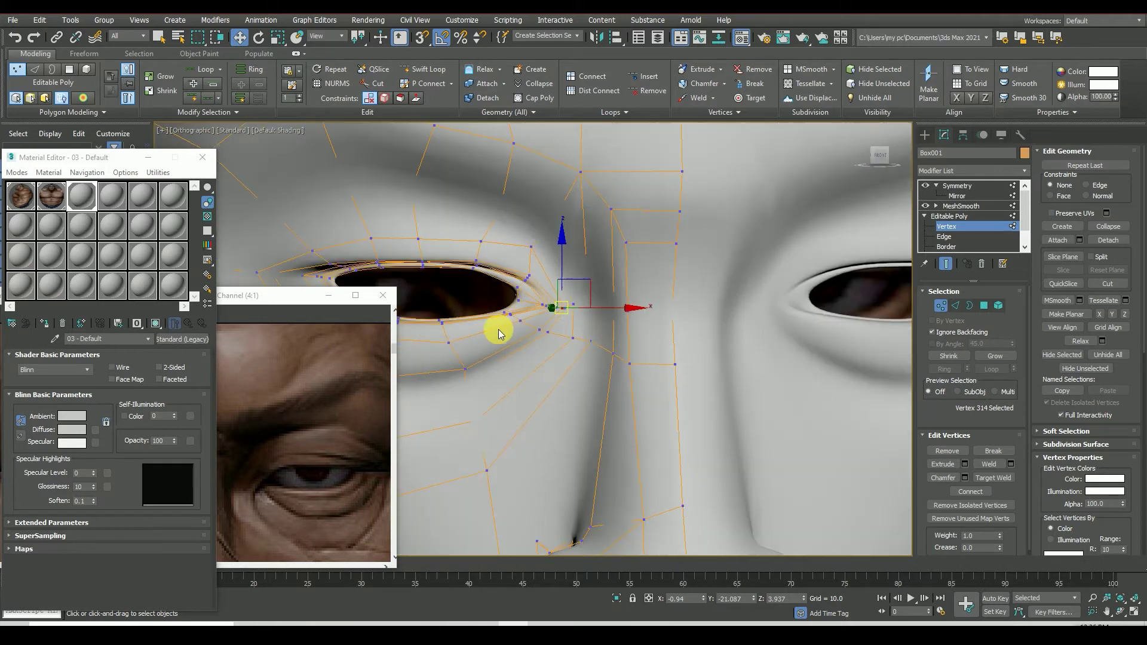
drag(559, 317, 558, 321)
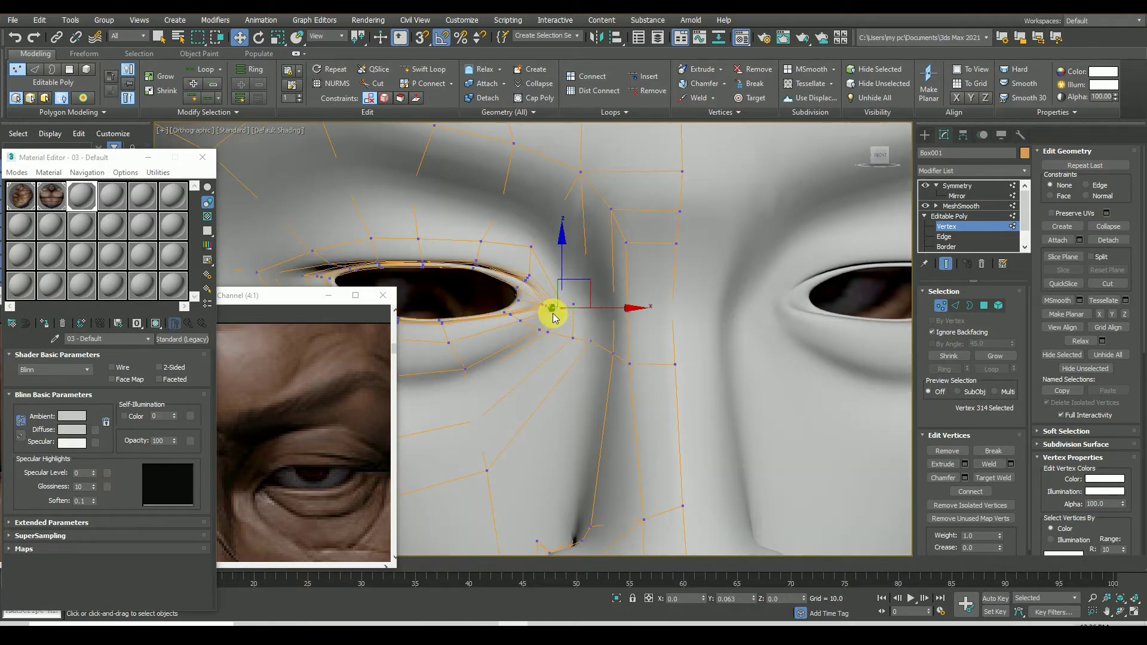
scroll(554, 314, up, 2)
click(553, 317)
scroll(547, 326, down, 2)
drag(540, 327, 539, 331)
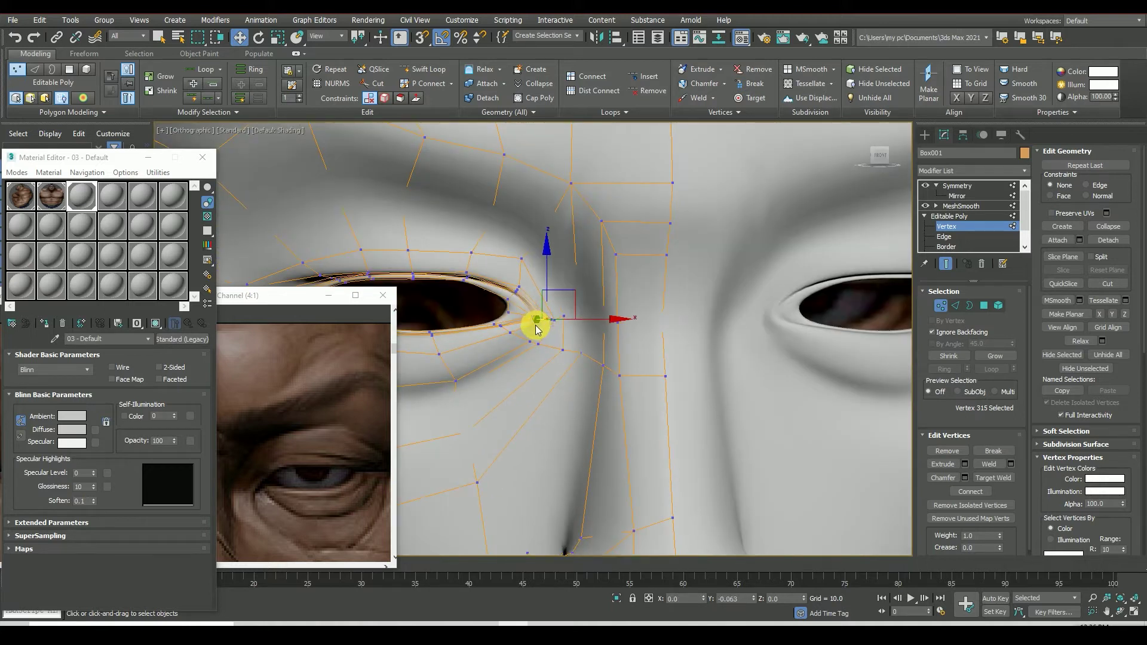
scroll(535, 330, down, 5)
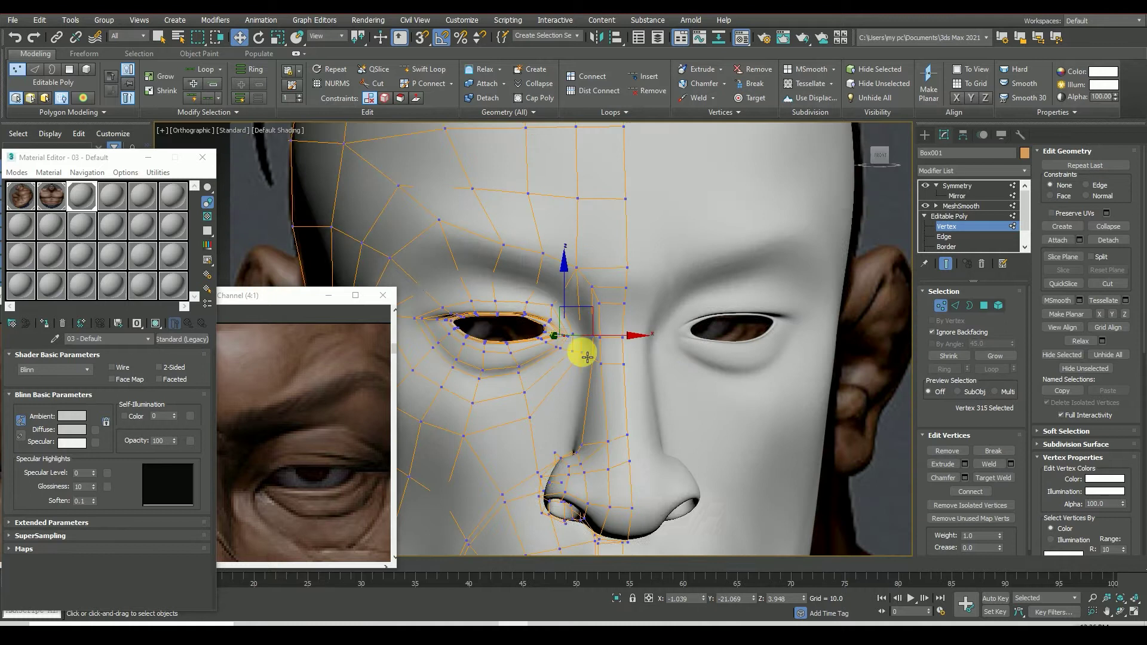
Step: Adjust the upper eyelid vertices from a three-quarter view, then review the whole head
alt+middle_drag(763, 379, 665, 335)
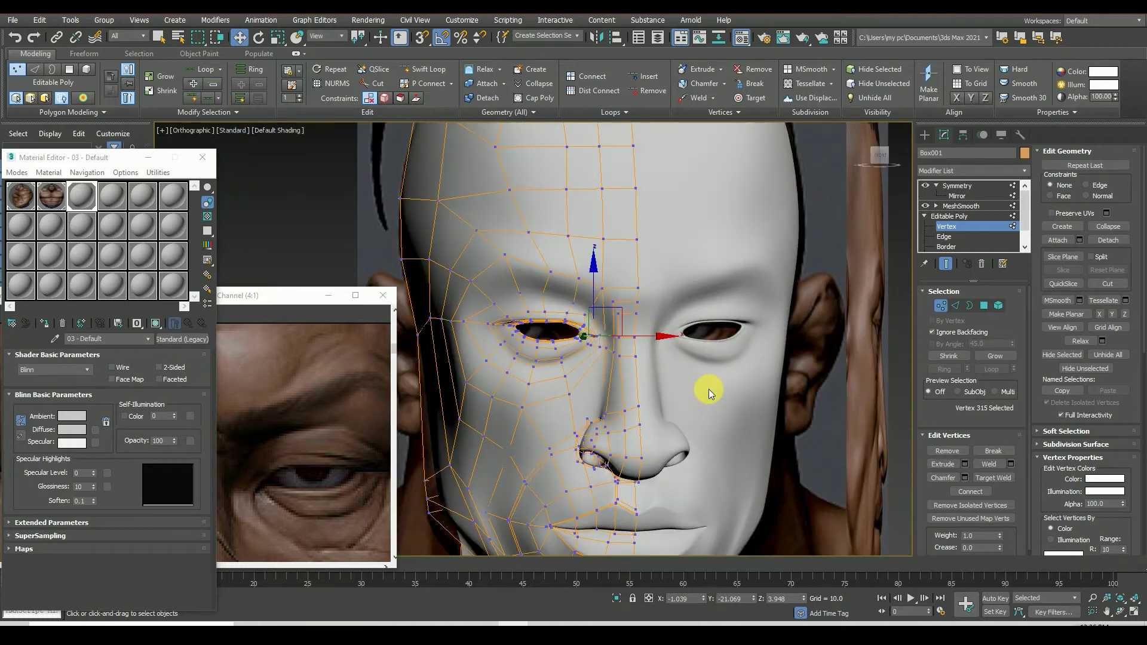
drag(878, 159, 560, 318)
scroll(587, 310, up, 5)
drag(567, 279, 575, 308)
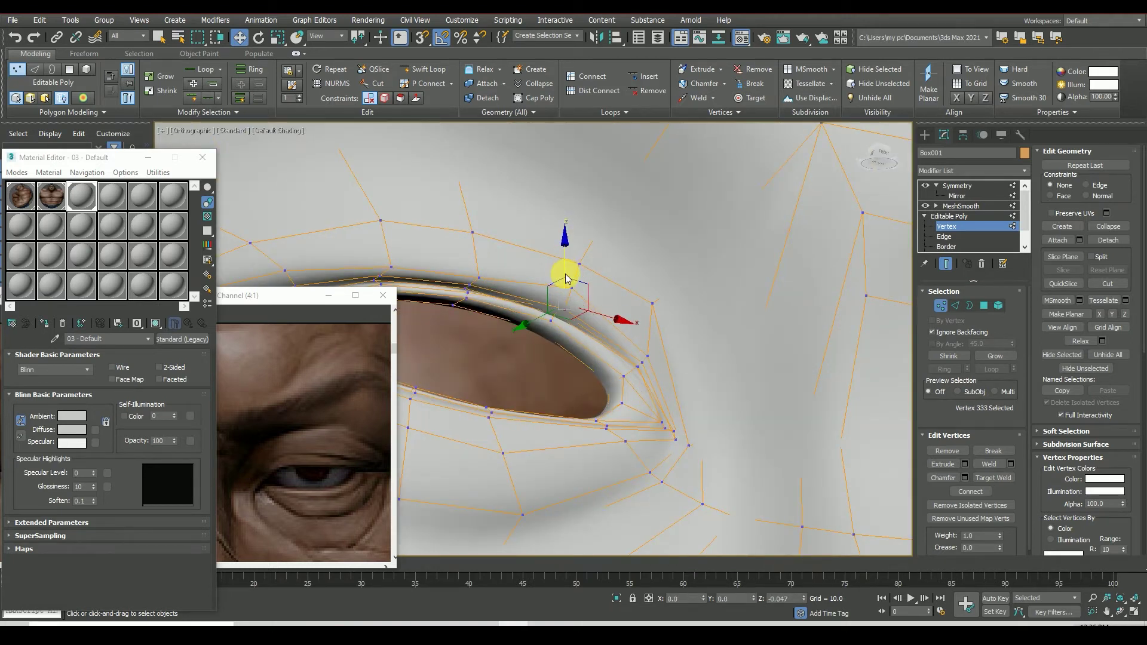
scroll(625, 338, down, 3)
scroll(562, 304, up, 5)
drag(545, 298, 547, 296)
click(687, 316)
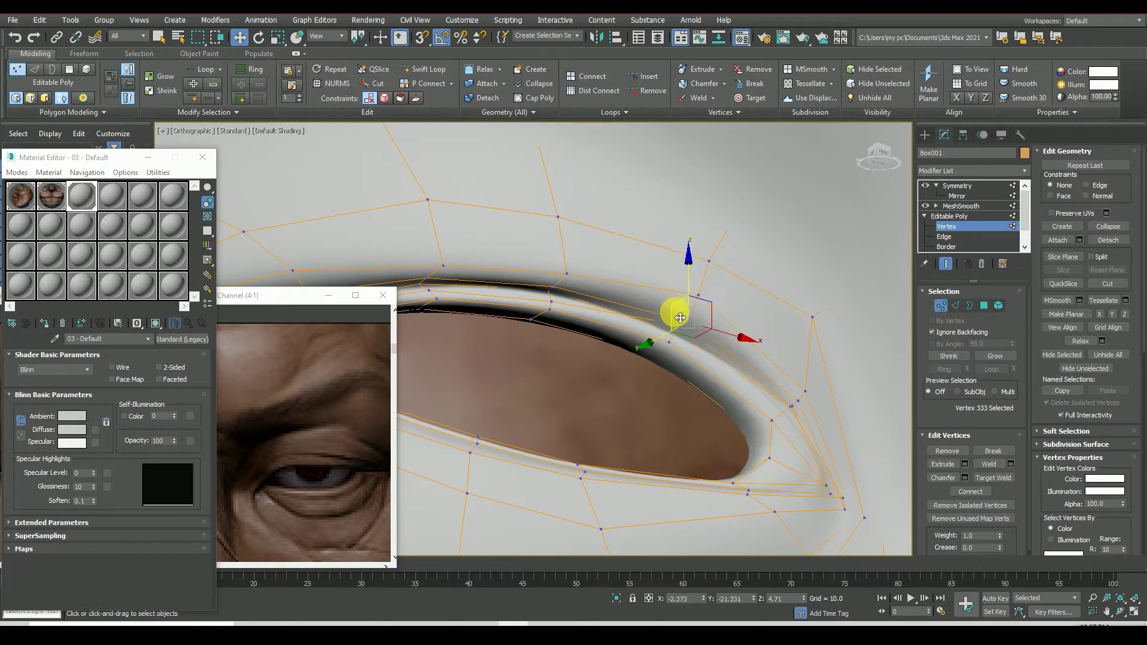
scroll(690, 292, down, 5)
click(406, 200)
scroll(676, 342, down, 3)
click(953, 184)
scroll(627, 282, down, 3)
click(497, 260)
scroll(676, 329, up, 4)
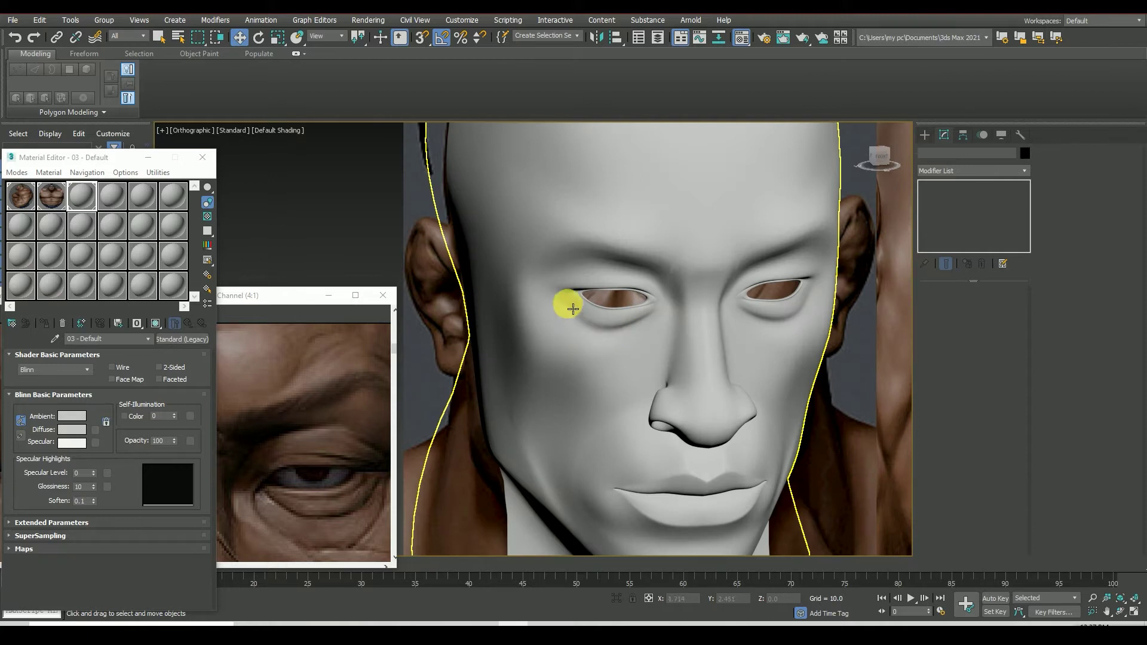
Step: Edit the head's vertices, nudging the eye-corner vertex and the outer-corner vertex
click(659, 317)
scroll(659, 317, up, 3)
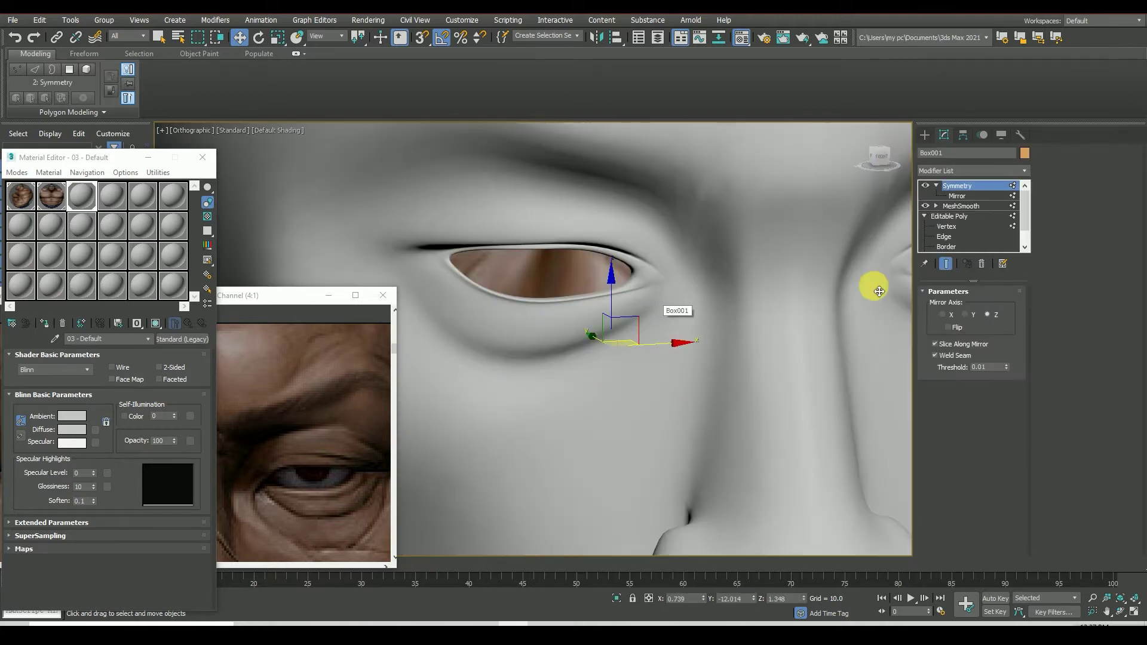
click(946, 226)
scroll(710, 307, up, 2)
click(657, 302)
mouse_move(647, 302)
mouse_down()
mouse_move(659, 308)
mouse_move(643, 289)
mouse_up()
scroll(755, 313, down, 3)
click(563, 339)
click(540, 307)
click(527, 307)
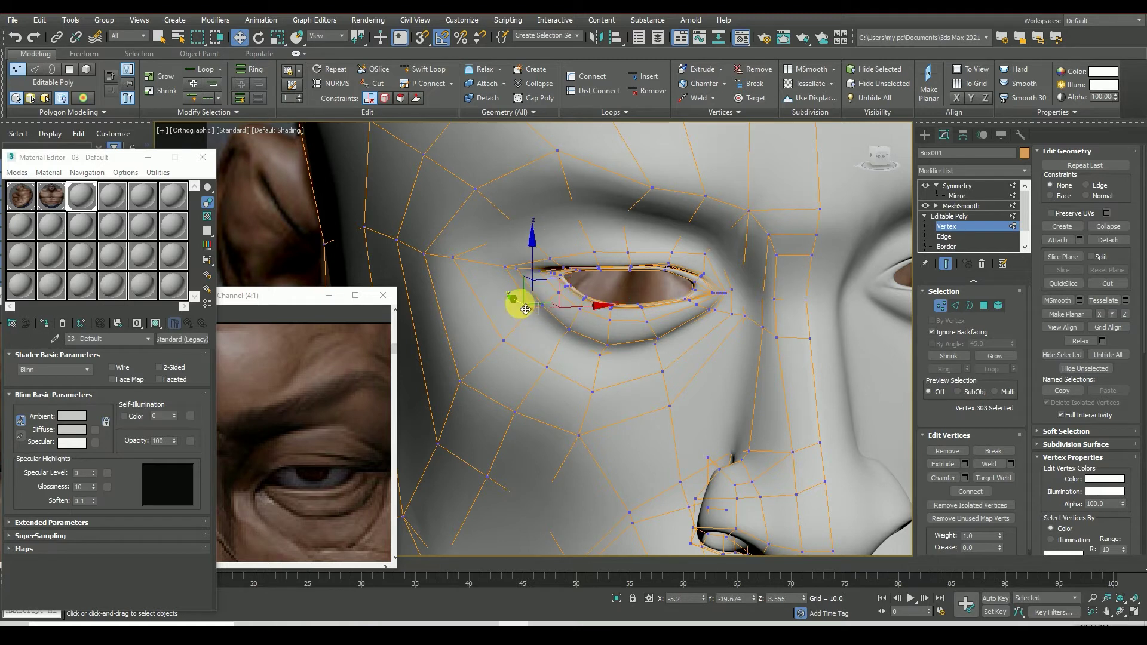
drag(533, 293, 532, 289)
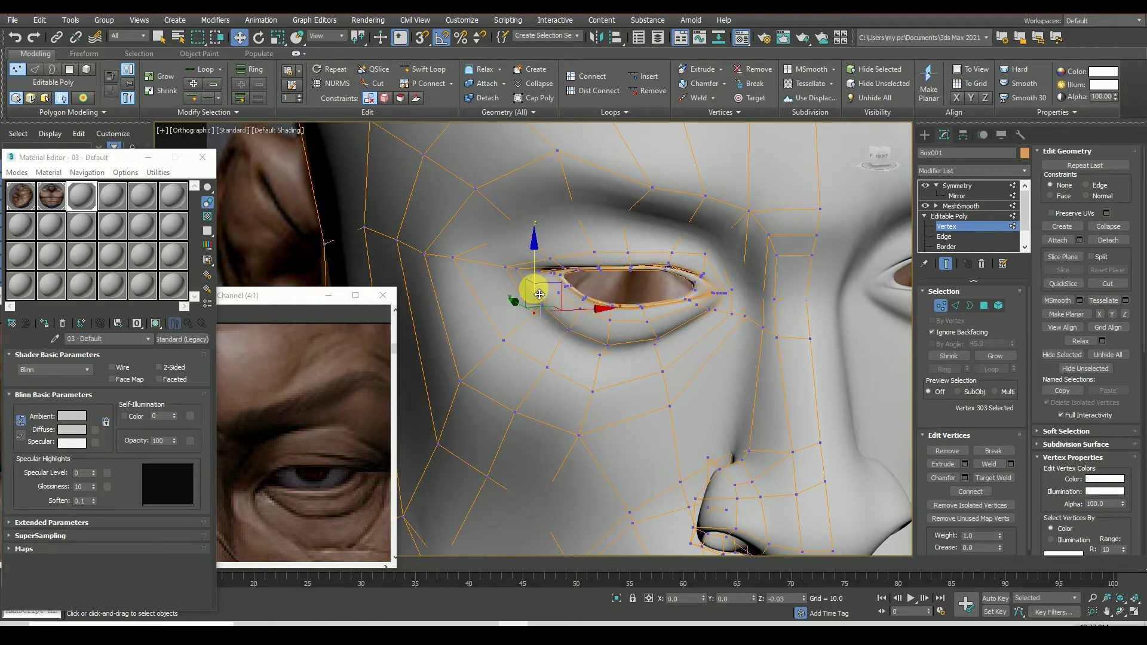
Step: Reposition a lower eyelid vertex while viewing both eyes
alt+middle_drag(532, 289, 545, 349)
scroll(546, 349, down, 4)
scroll(576, 333, up, 3)
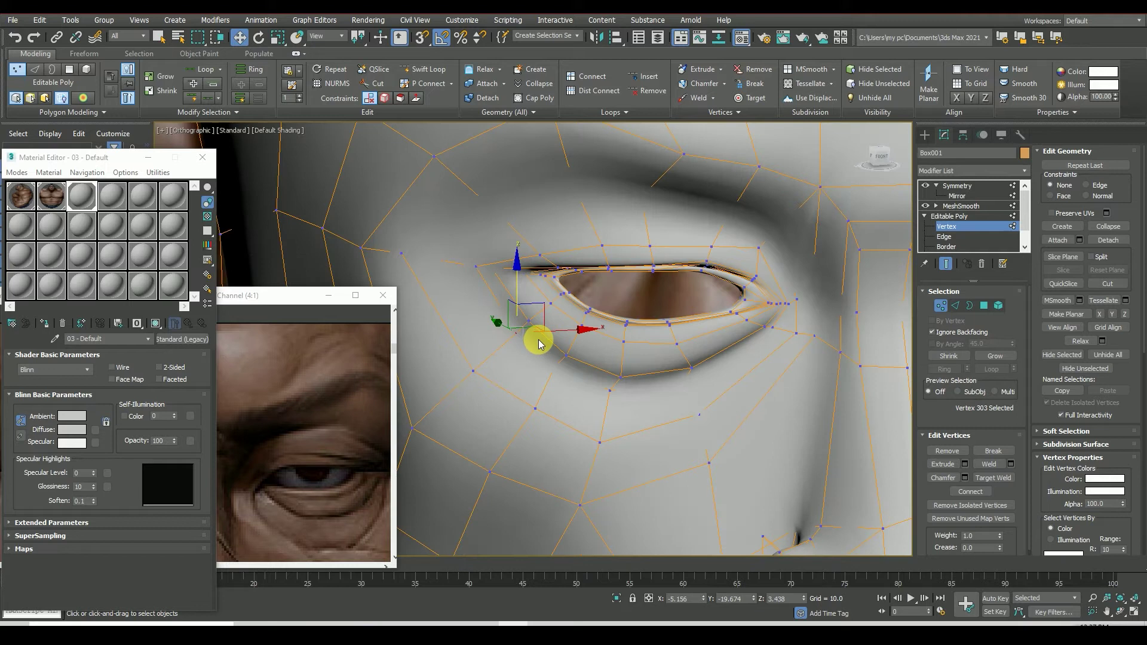
scroll(538, 335, up, 2)
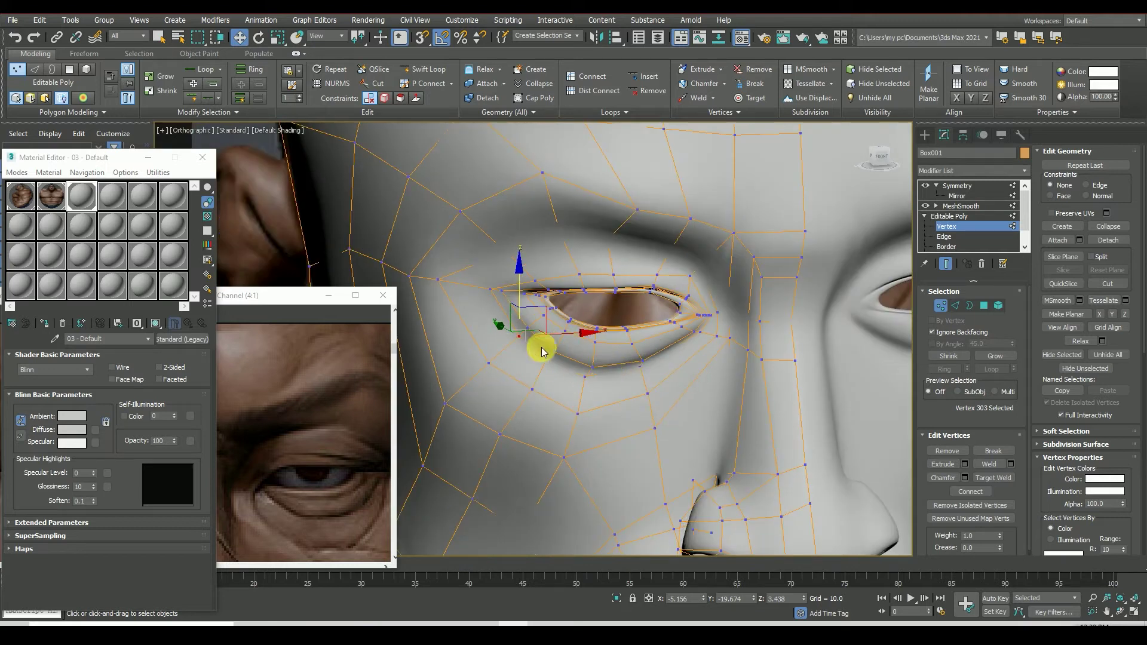
scroll(643, 371, up, 2)
click(640, 365)
mouse_move(640, 366)
mouse_down()
mouse_move(620, 341)
mouse_move(635, 370)
mouse_up()
scroll(648, 358, down, 2)
scroll(656, 344, down, 2)
Step: Clear the selection, recentre the head in front view, and open the Freeform tools
click(652, 341)
middle_drag(598, 338, 538, 340)
alt+middle_drag(592, 313, 843, 313)
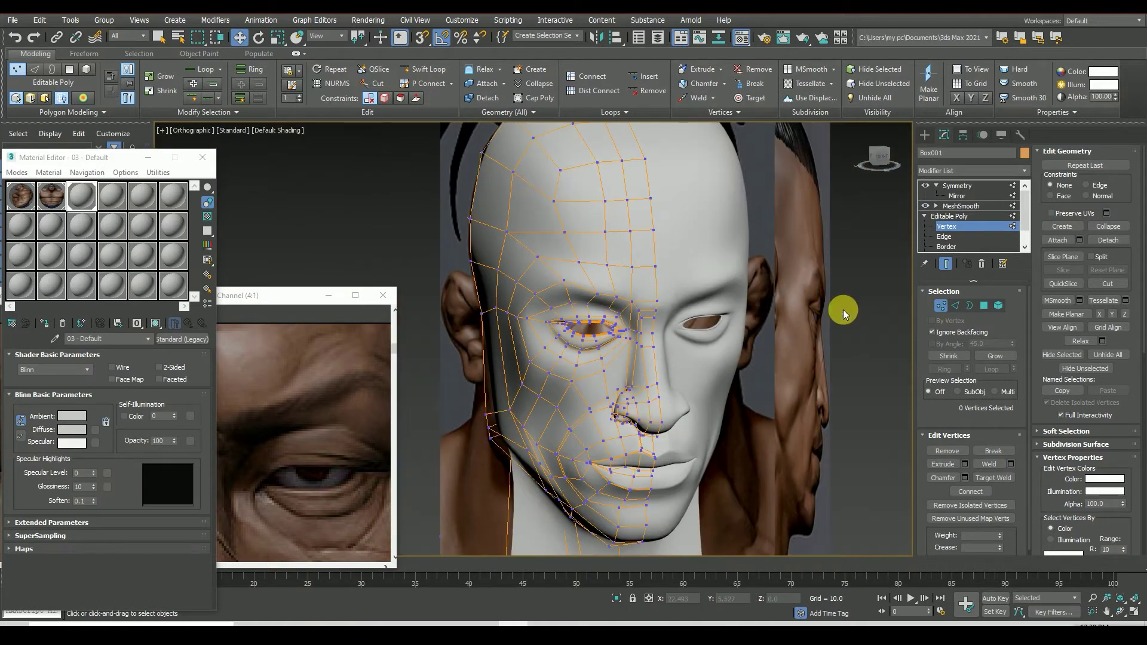
alt+middle_drag(386, 421, 632, 328)
scroll(632, 328, up, 3)
click(83, 53)
Step: With the Paint Deform Shift brush at falloff up to 100, shift the inner eye-corner geometry
click(364, 78)
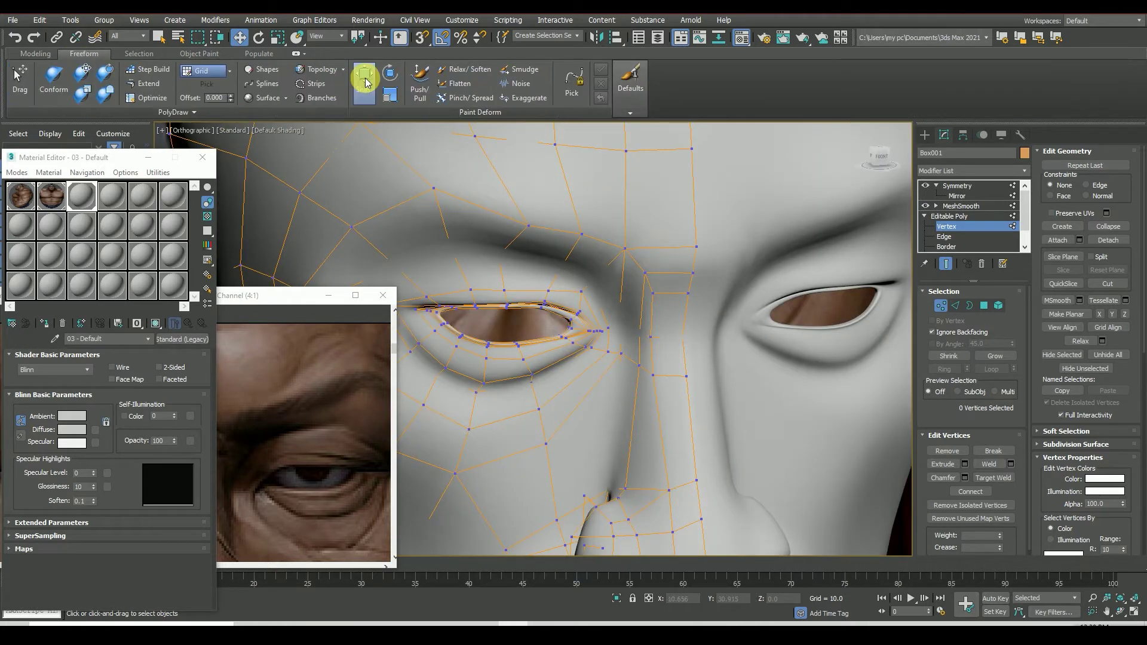
mouse_move(94, 210)
mouse_down()
mouse_move(98, 243)
mouse_move(90, 174)
mouse_up()
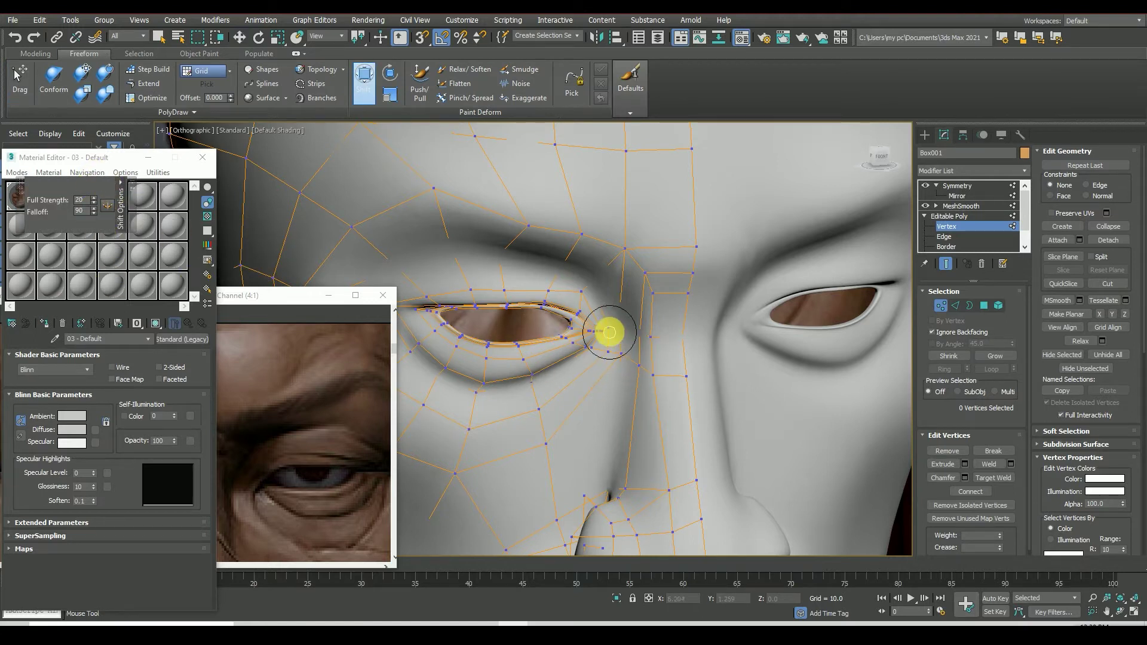
click(880, 157)
scroll(531, 365, up, 5)
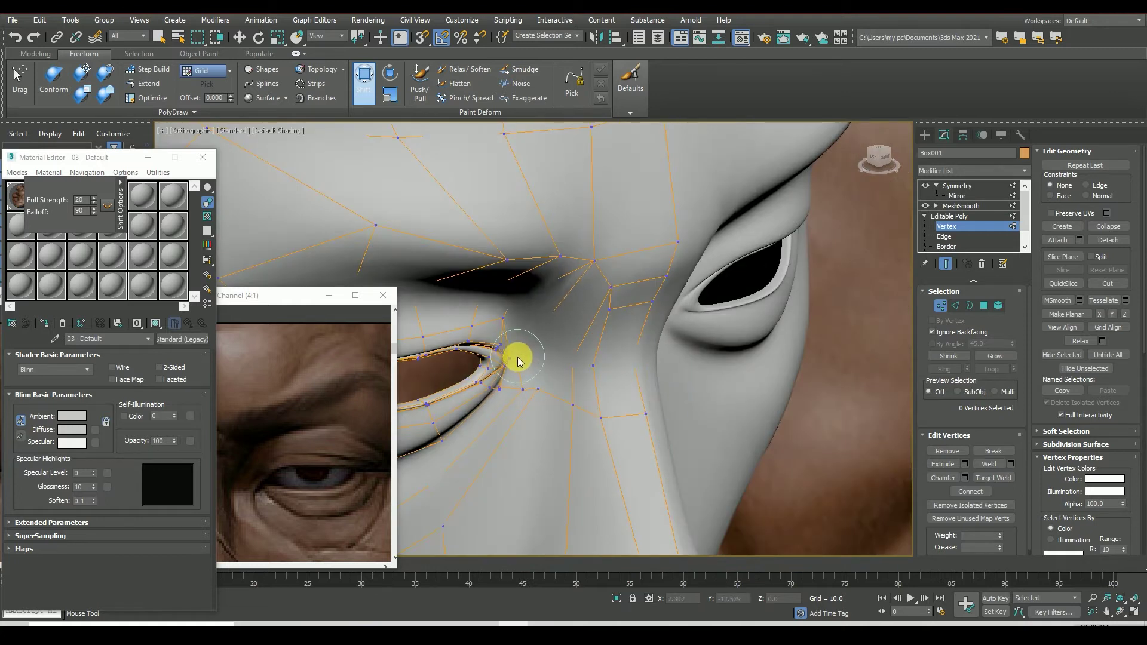
drag(519, 361, 531, 375)
drag(92, 209, 93, 202)
drag(512, 325, 530, 389)
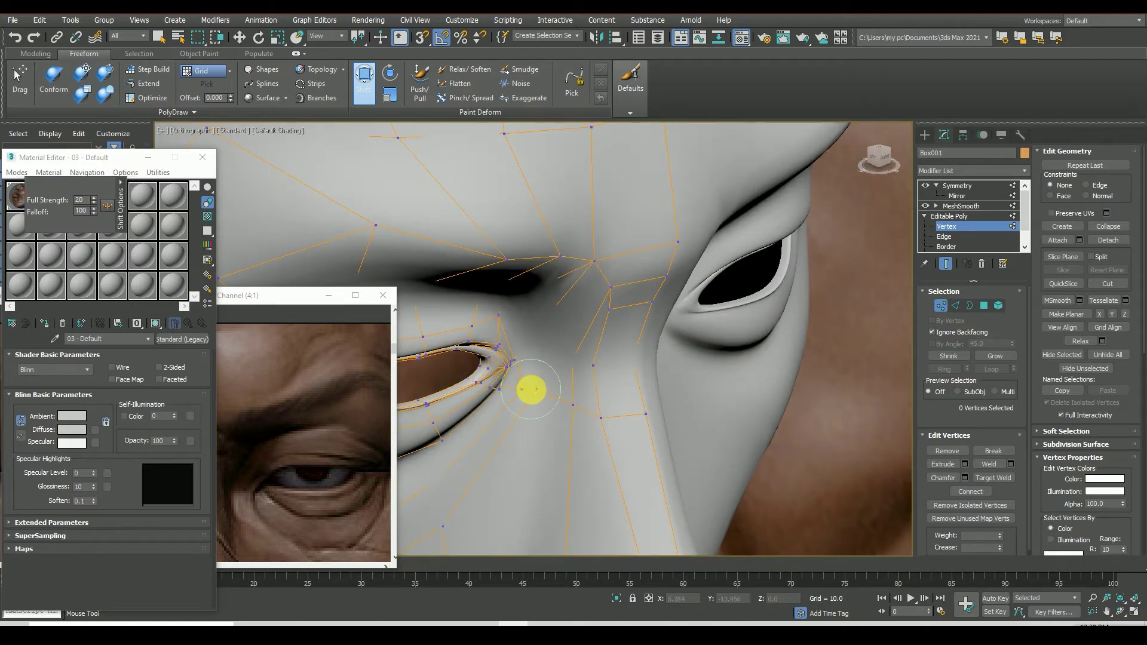
Step: Return to a front view of the face and slide the reference photo aside
scroll(532, 388, down, 5)
alt+middle_drag(679, 307, 470, 256)
scroll(471, 256, up, 4)
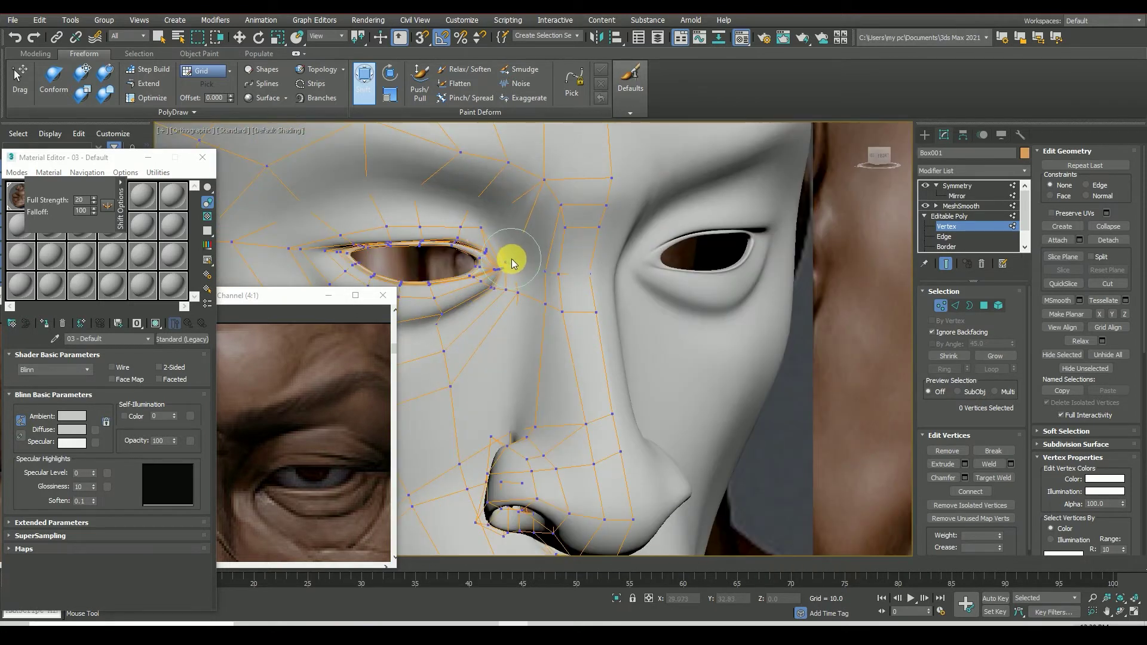
scroll(767, 287, down, 4)
mouse_move(767, 287)
alt+middle_down()
mouse_move(811, 174)
mouse_move(832, 154)
mouse_move(763, 289)
alt+middle_up()
click(878, 155)
mouse_move(271, 299)
mouse_down()
mouse_move(324, 189)
mouse_move(309, 177)
mouse_up()
drag(226, 172, 157, 173)
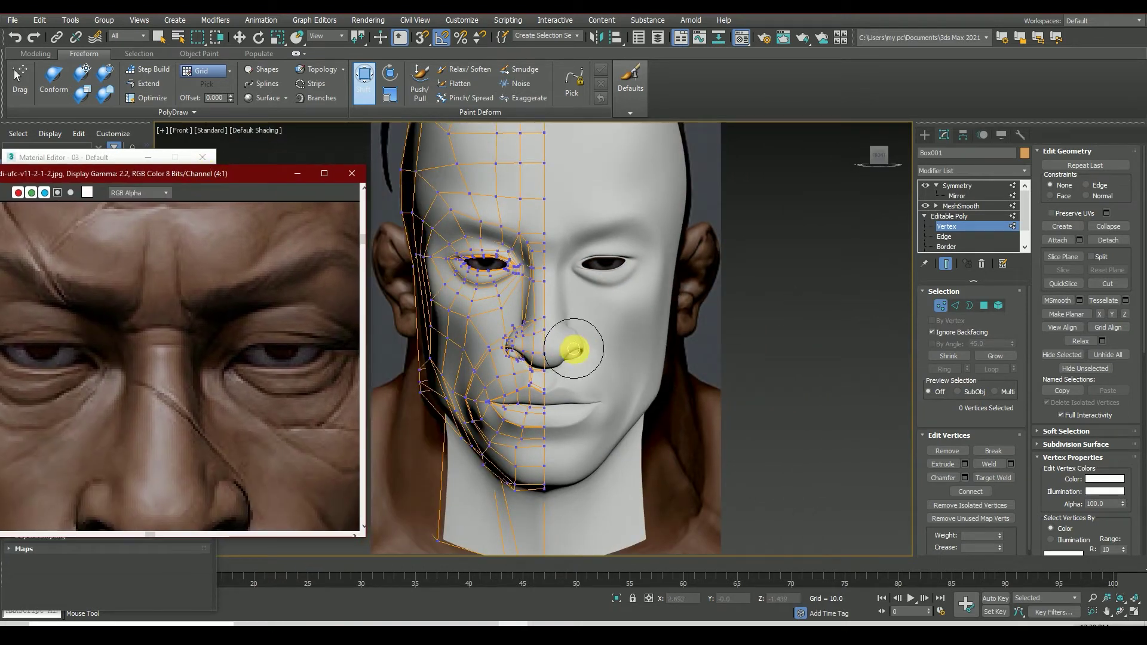
Step: From a three-quarter angle, push the nose wing past the nostril into shape
drag(880, 155, 448, 301)
scroll(442, 301, up, 3)
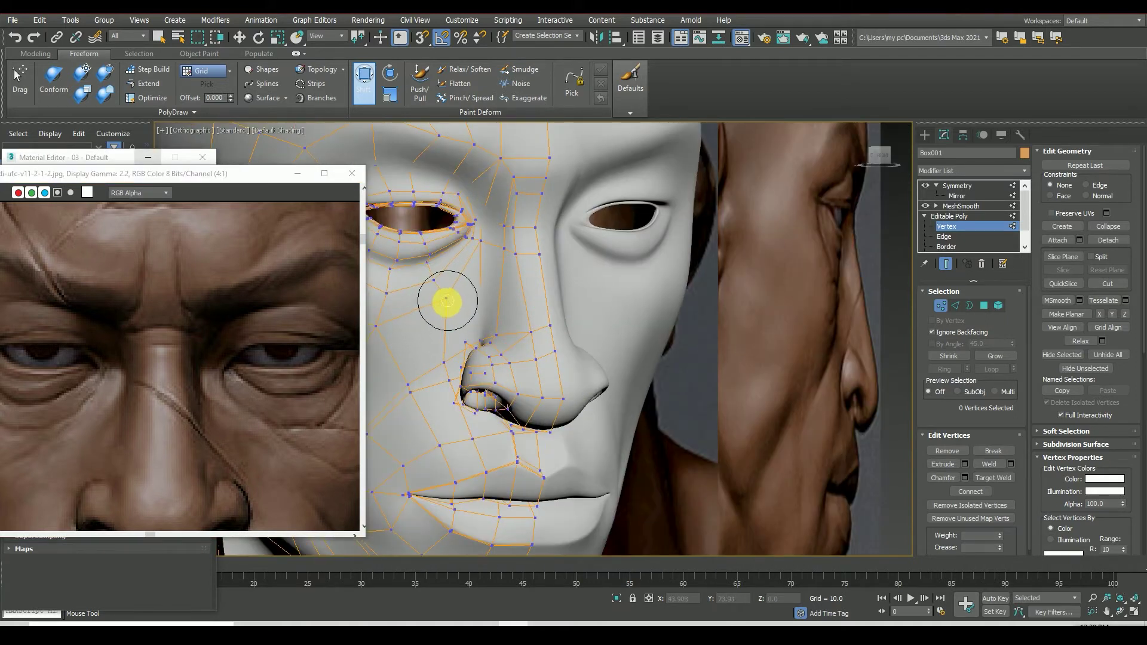
click(441, 351)
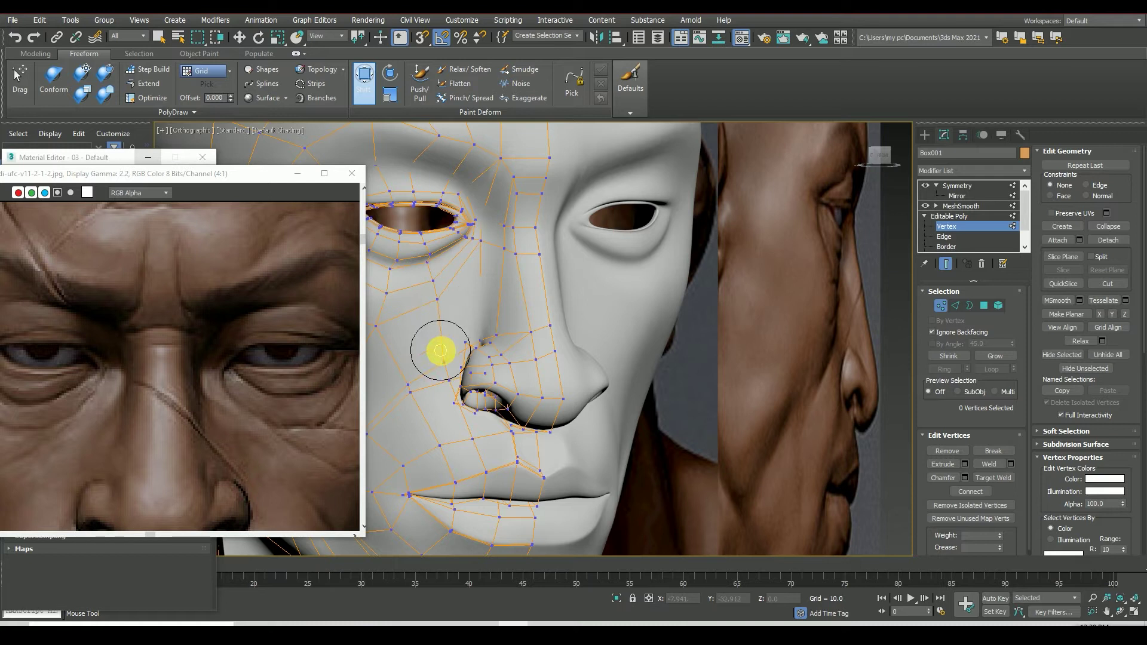
mouse_move(444, 357)
mouse_down()
mouse_move(451, 394)
mouse_move(477, 430)
mouse_up()
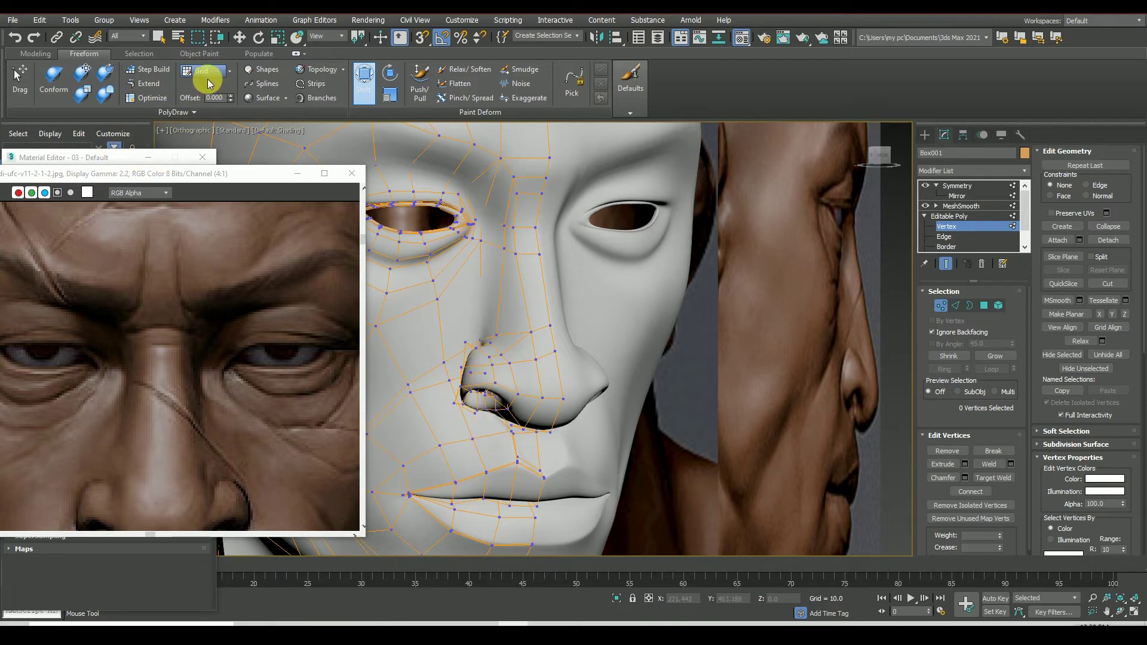
Step: Tuck away the reference and material windows, and lower Shift Falloff from 80 to 23
click(364, 77)
click(298, 173)
click(147, 157)
click(363, 78)
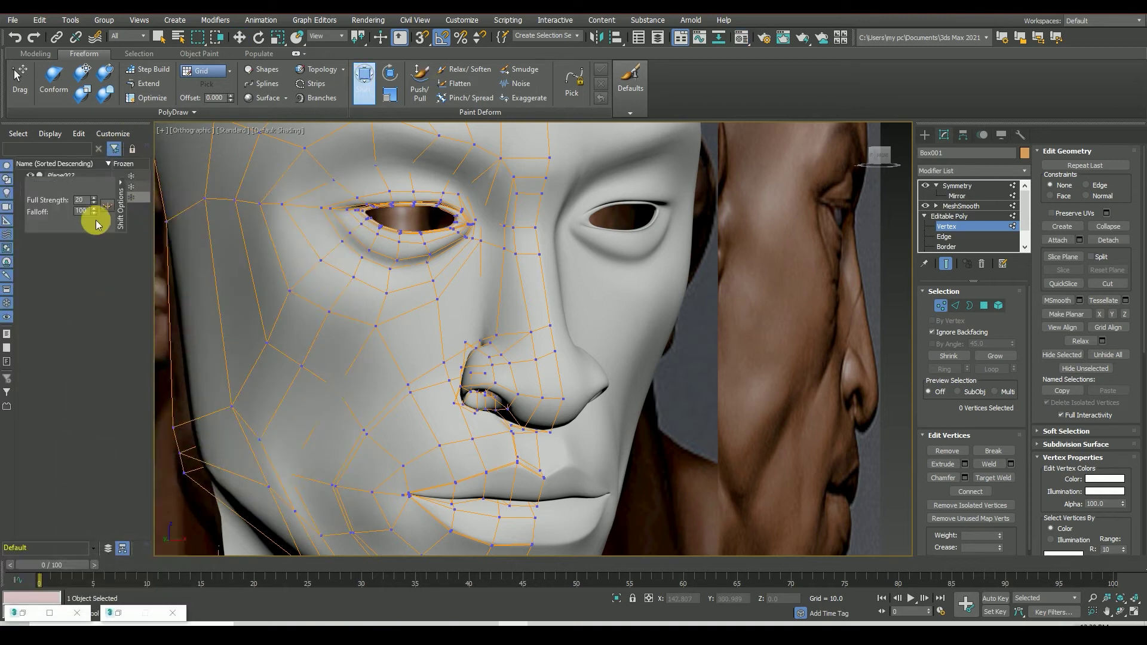
drag(103, 237, 99, 254)
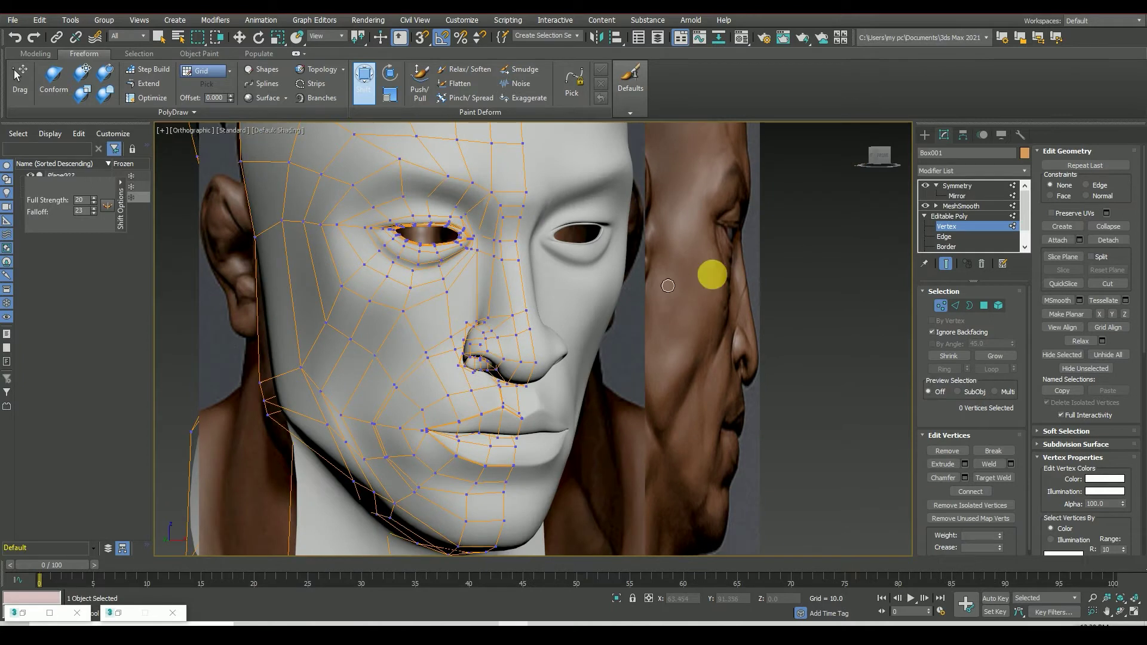
alt+middle_drag(575, 343, 574, 343)
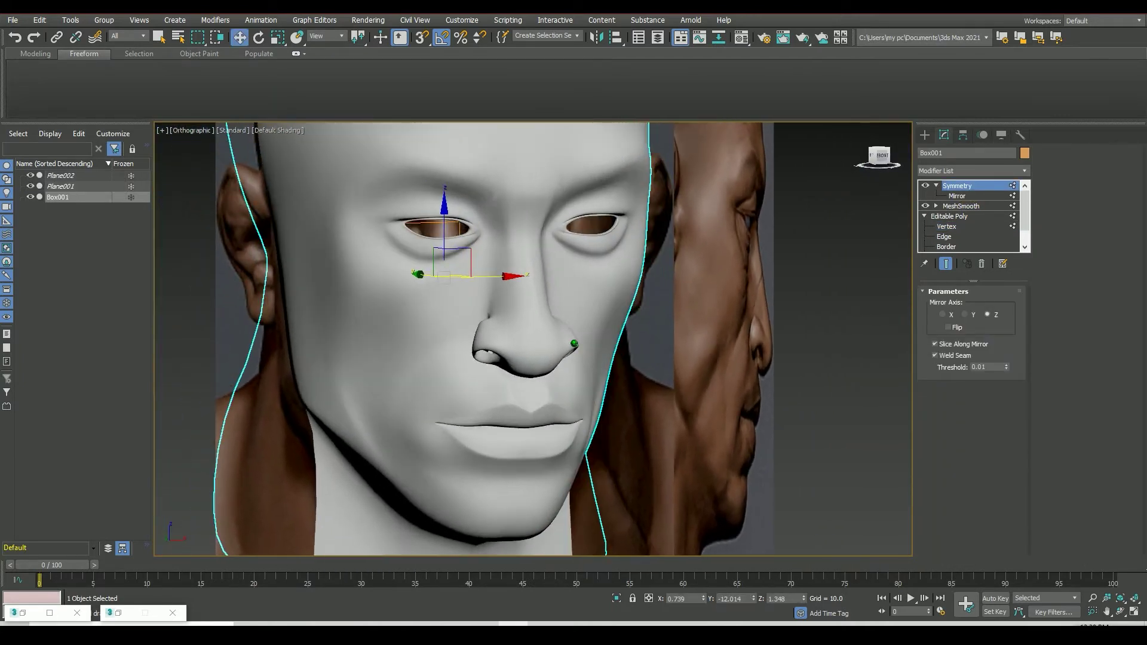
Step: Widen the Shift brush falloff from 23 to 63, then reselect the head at vertex level
scroll(363, 154, up, 3)
click(950, 227)
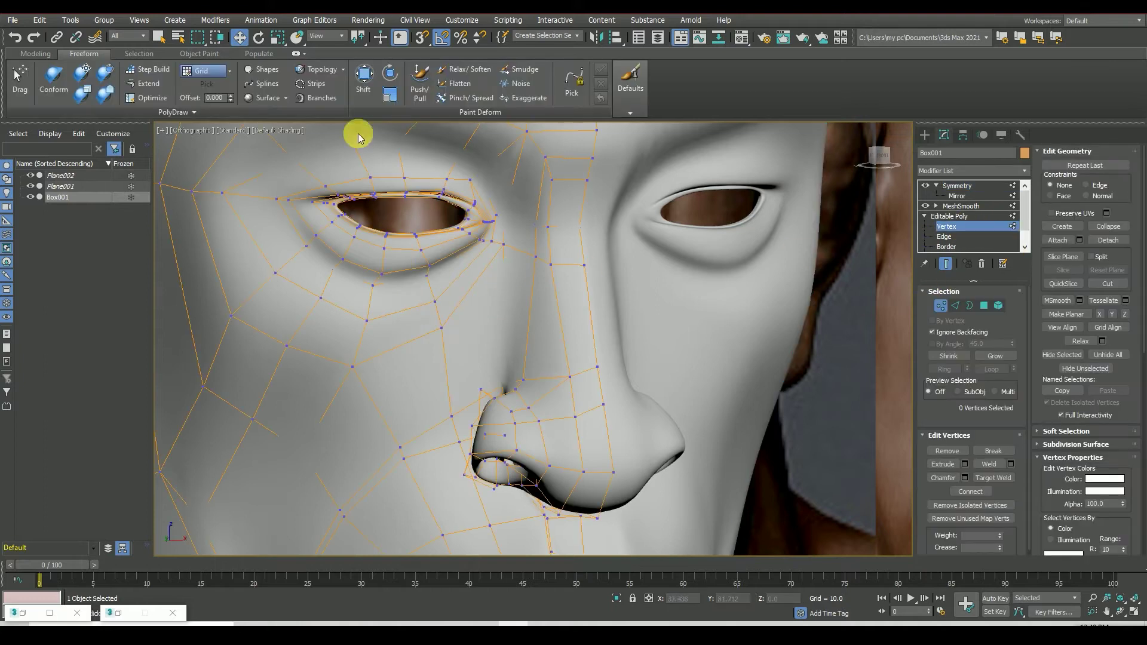
click(363, 83)
scroll(483, 242, up, 2)
drag(94, 212, 102, 206)
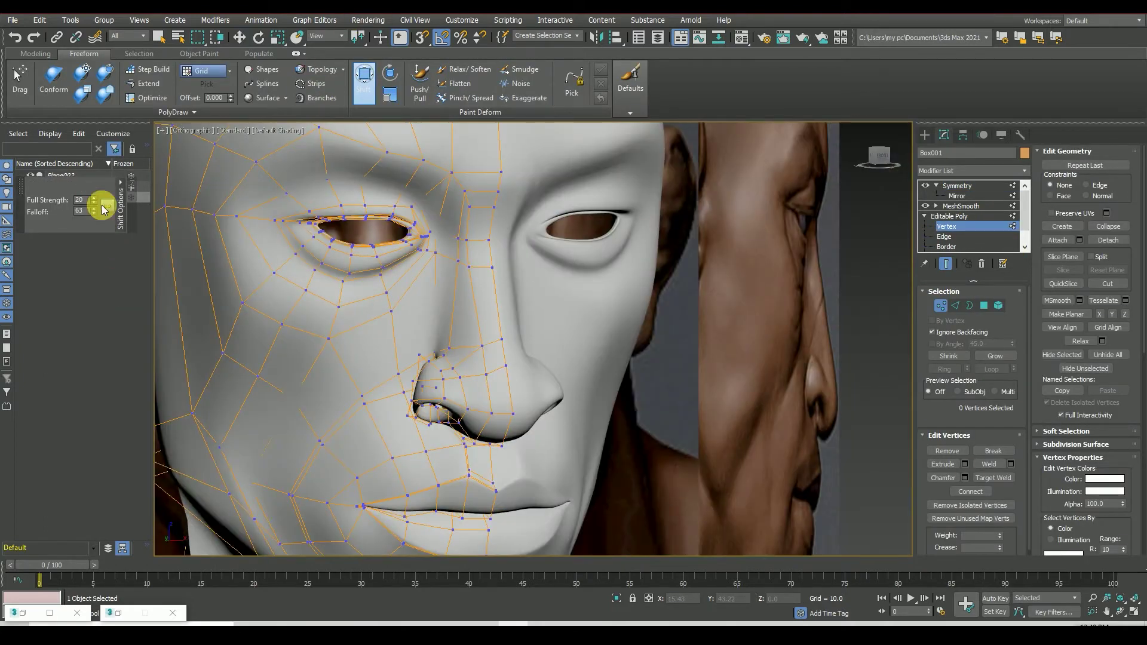
scroll(448, 263, up, 3)
scroll(477, 227, up, 2)
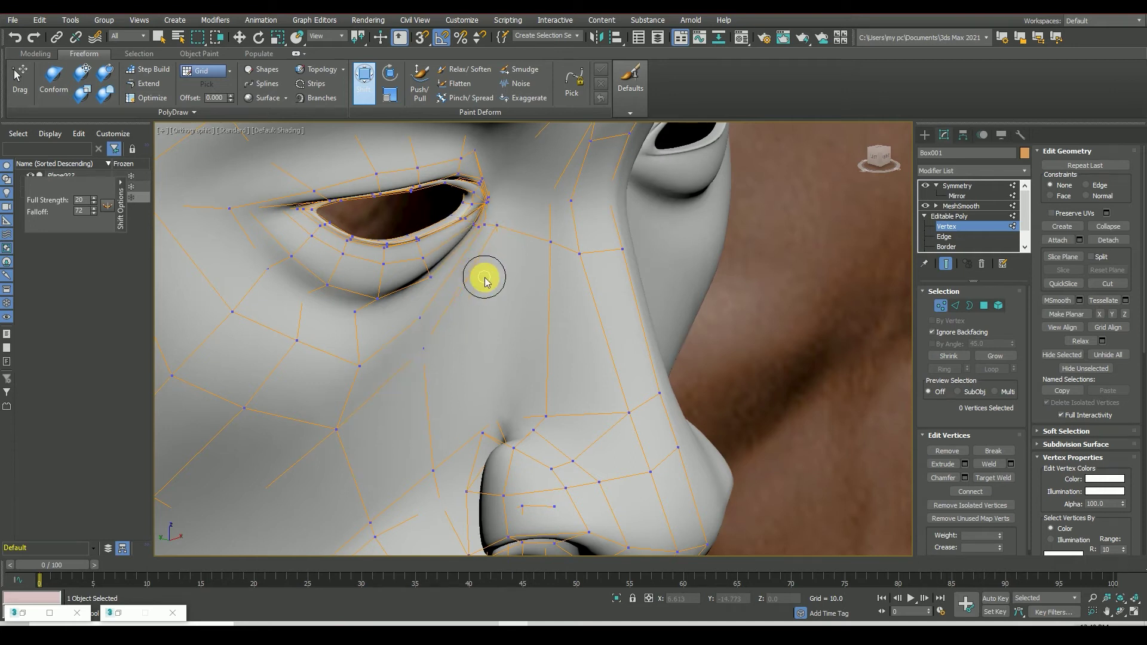
click(117, 281)
click(258, 251)
click(946, 226)
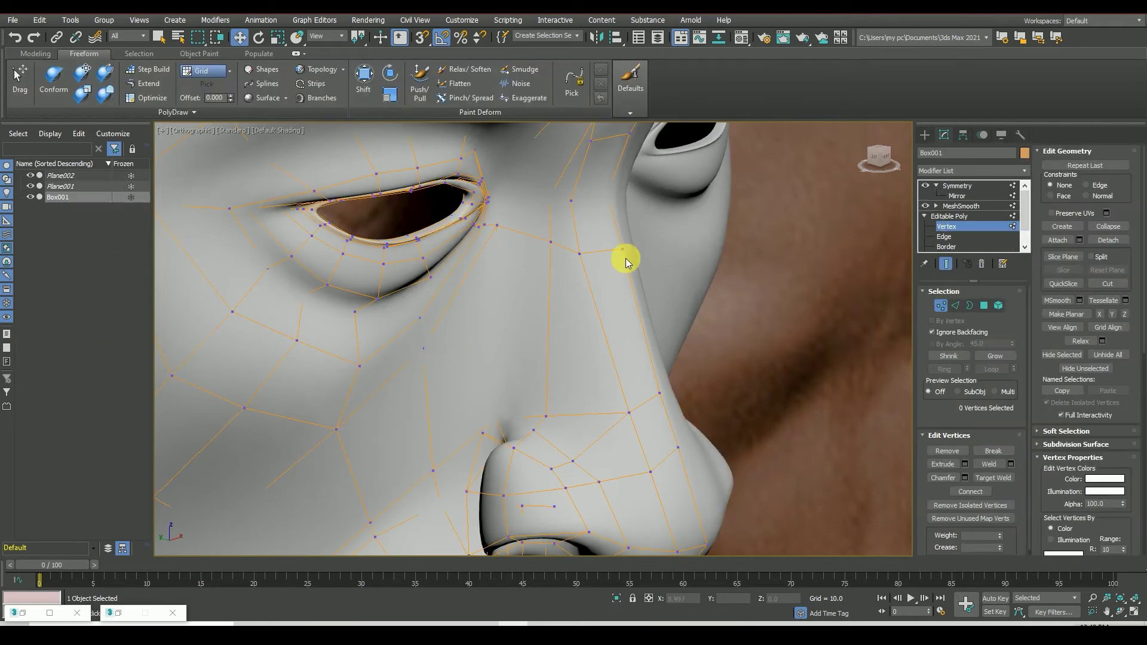
Step: Select the eye-corner vertices and those below the eye, and zoom in on the left eye
scroll(838, 292, down, 5)
scroll(774, 220, up, 2)
scroll(770, 215, up, 1)
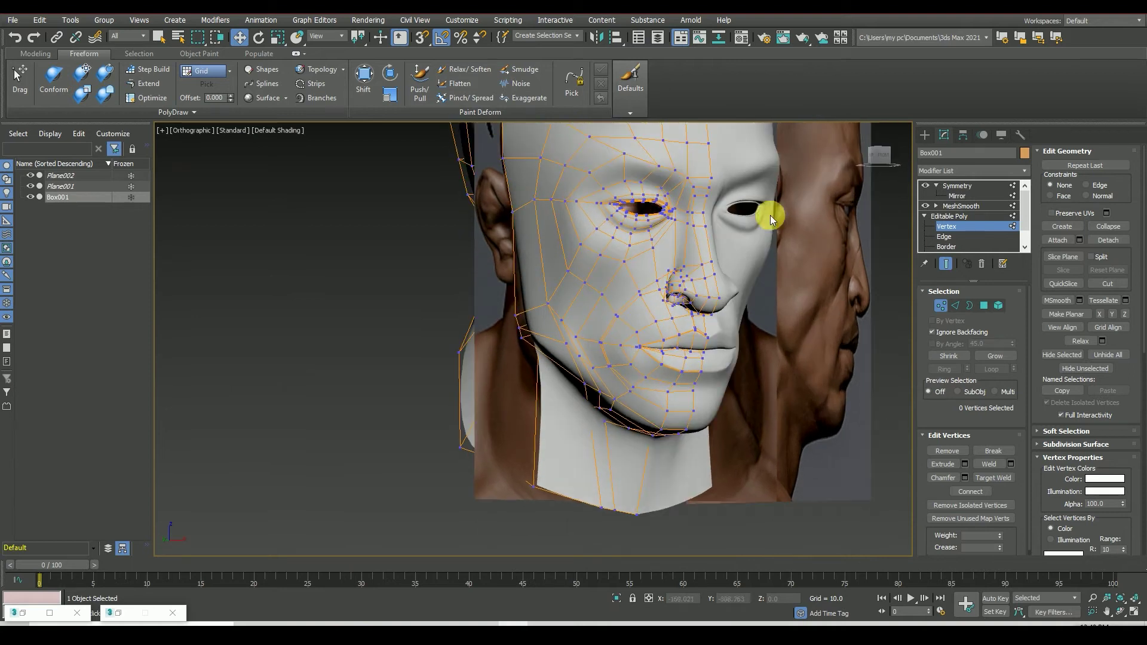
scroll(594, 261, up, 4)
click(595, 261)
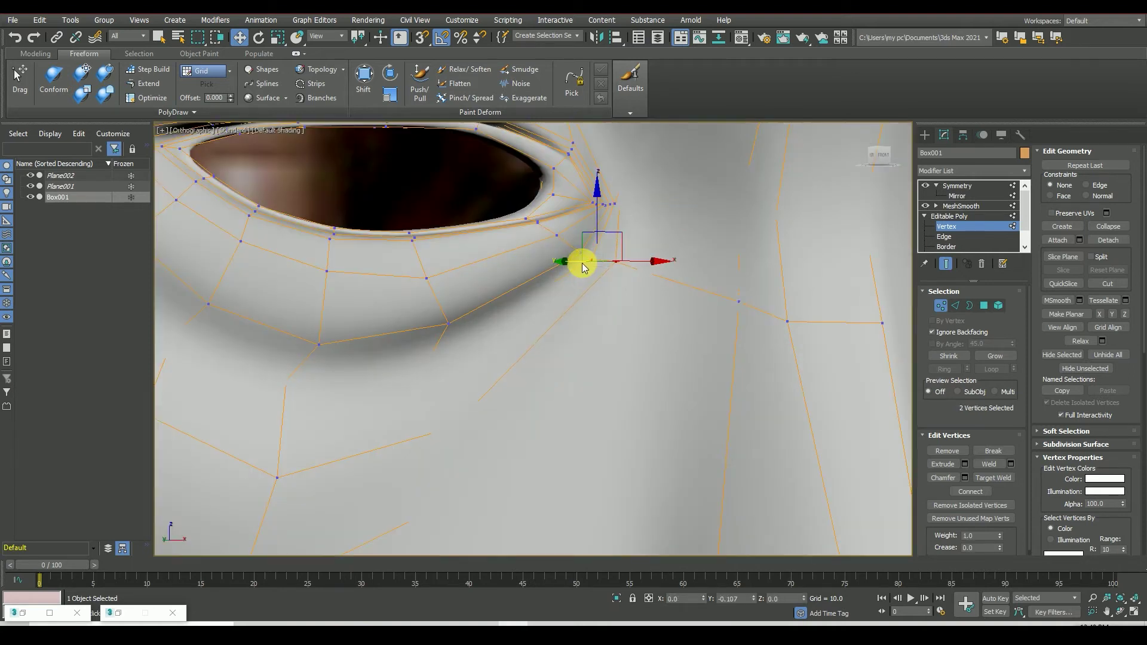
click(440, 394)
click(460, 428)
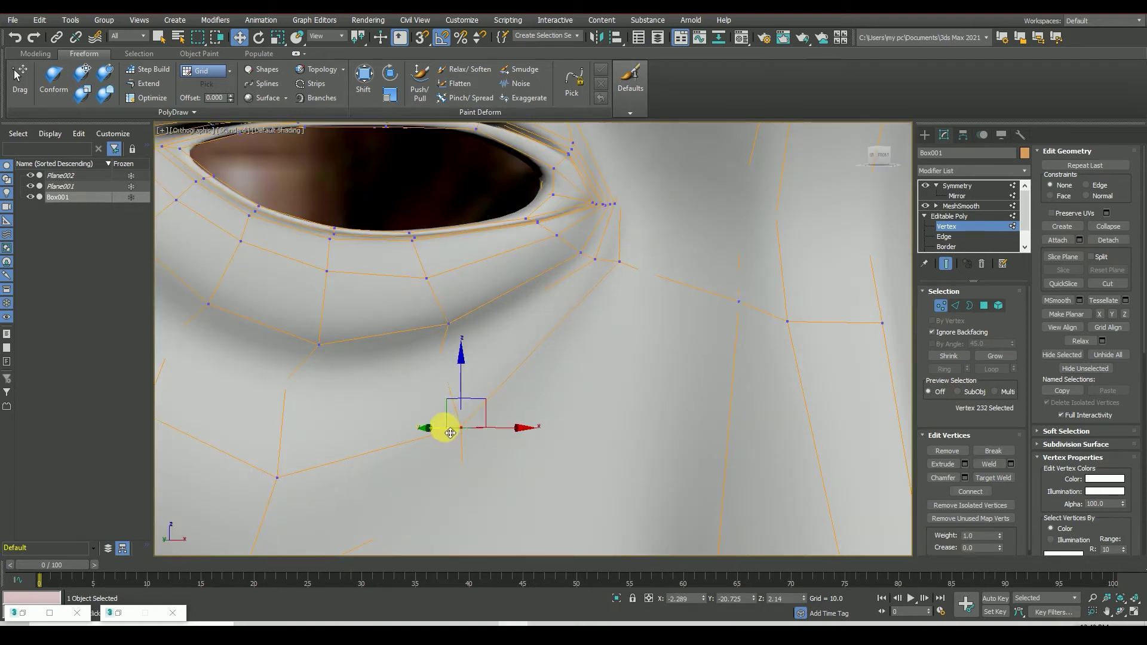
scroll(450, 432, down, 3)
scroll(550, 377, up, 1)
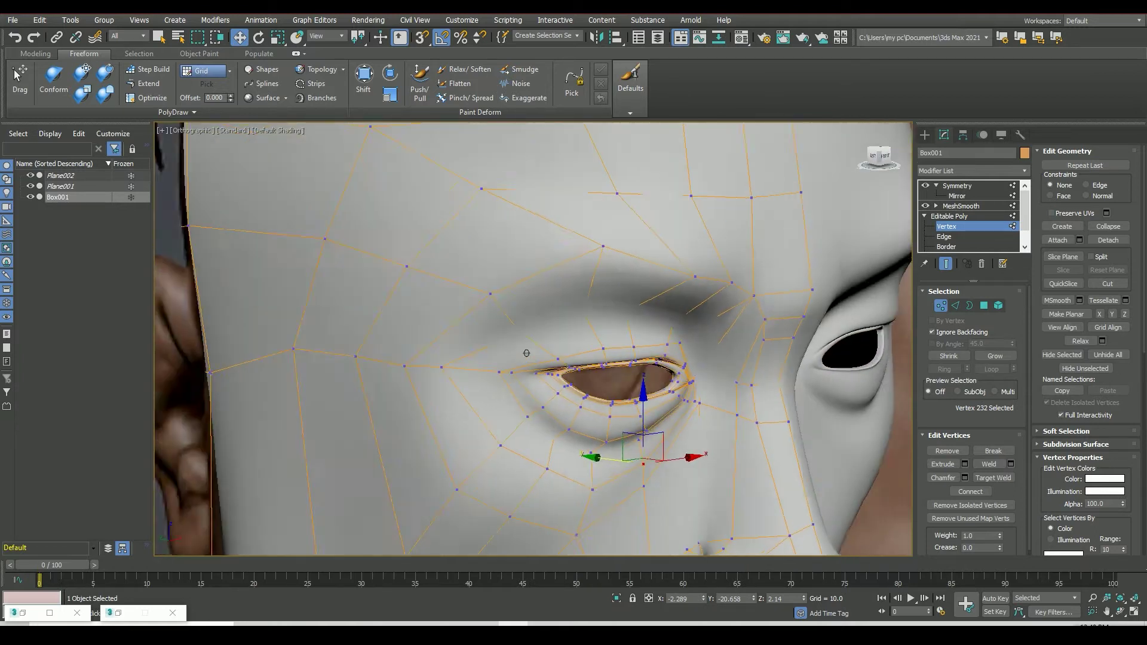
alt+middle_drag(879, 162, 686, 461)
scroll(651, 429, up, 3)
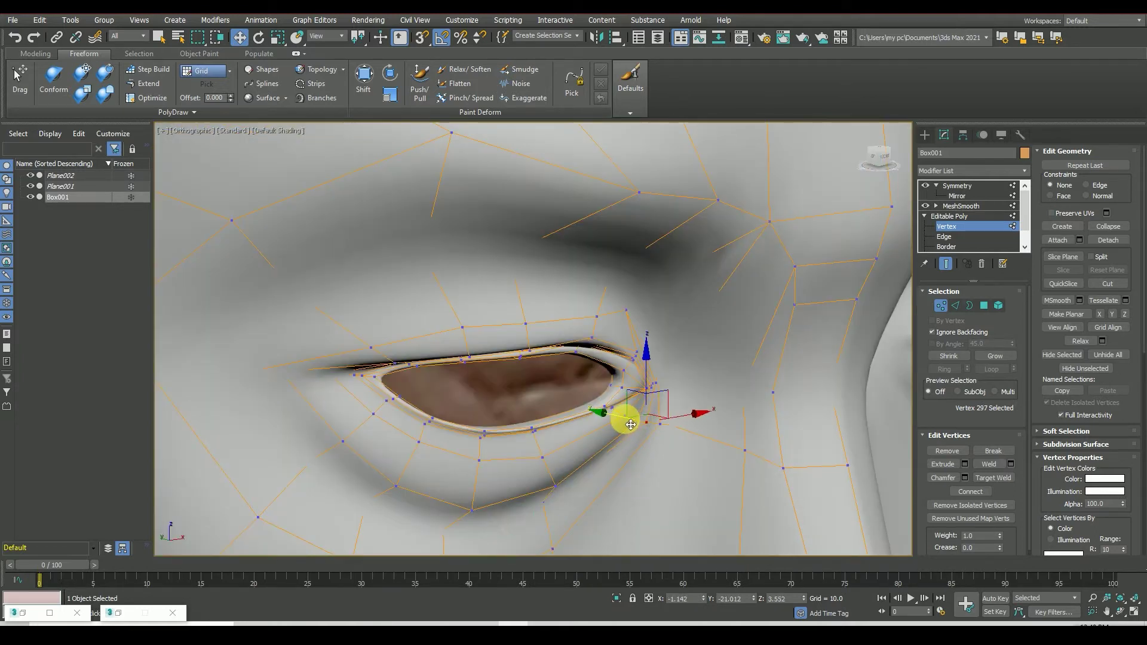
Step: Select the inner eye-corner vertex and its neighbour, then move them into better position
click(659, 406)
scroll(564, 379, down, 4)
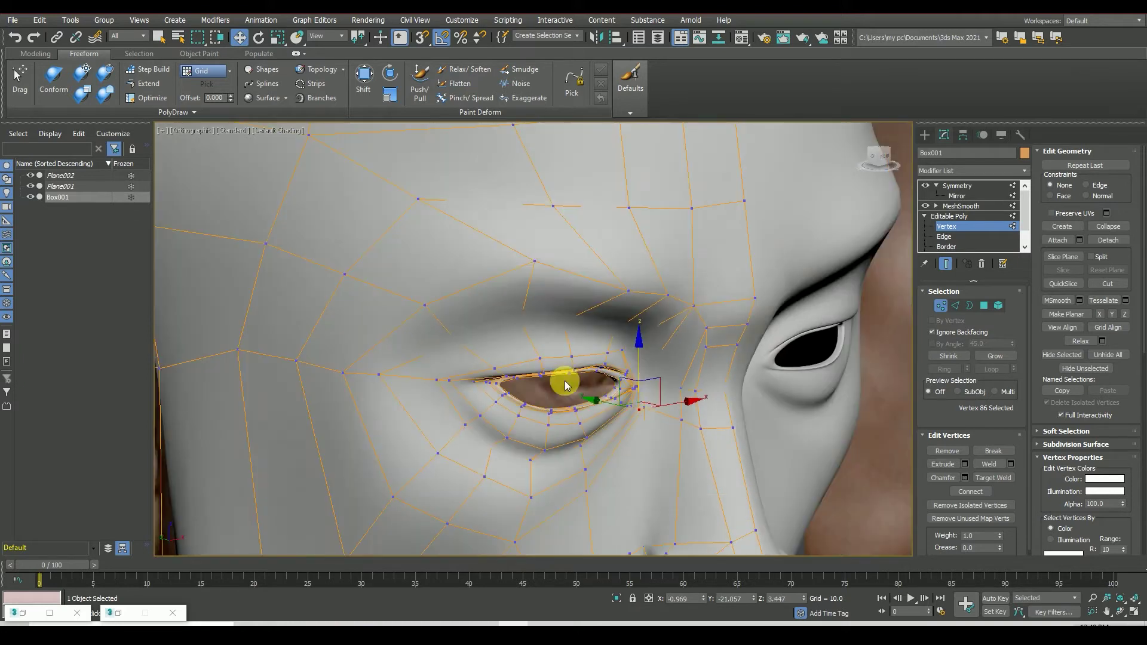
alt+middle_drag(878, 163, 621, 383)
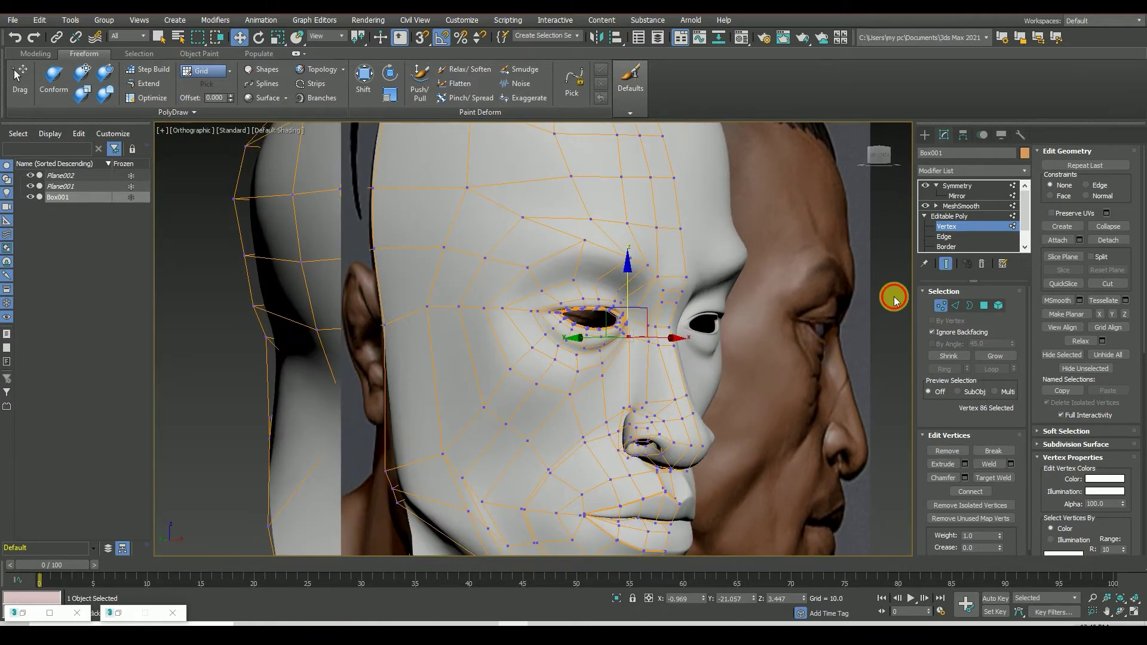
scroll(623, 340, up, 4)
click(625, 341)
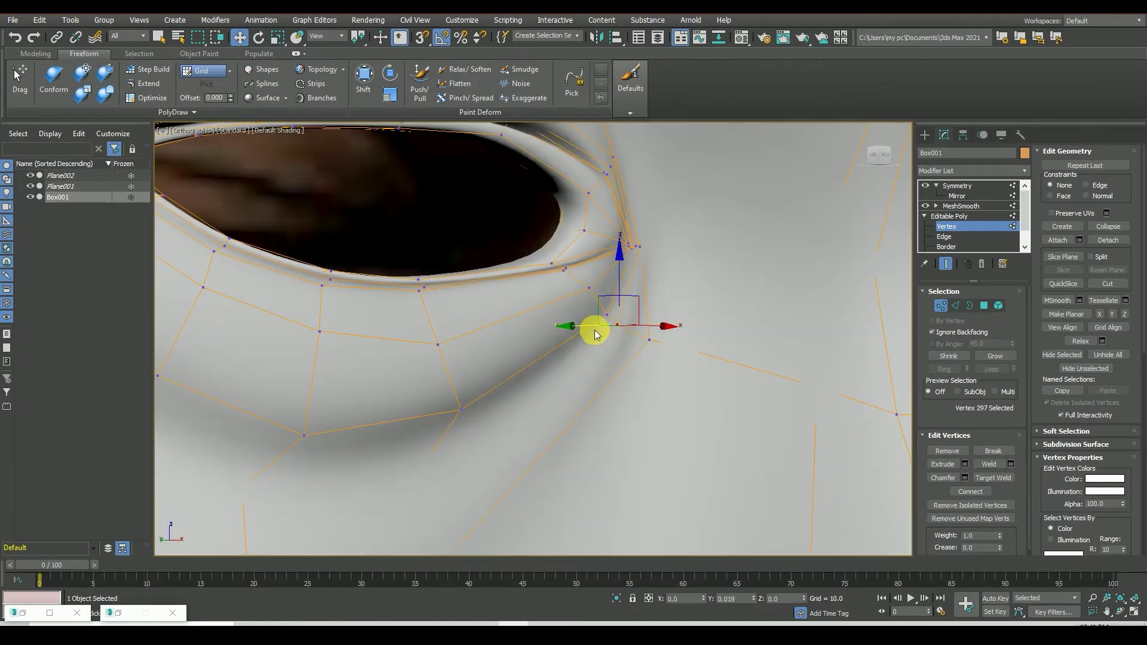
click(652, 351)
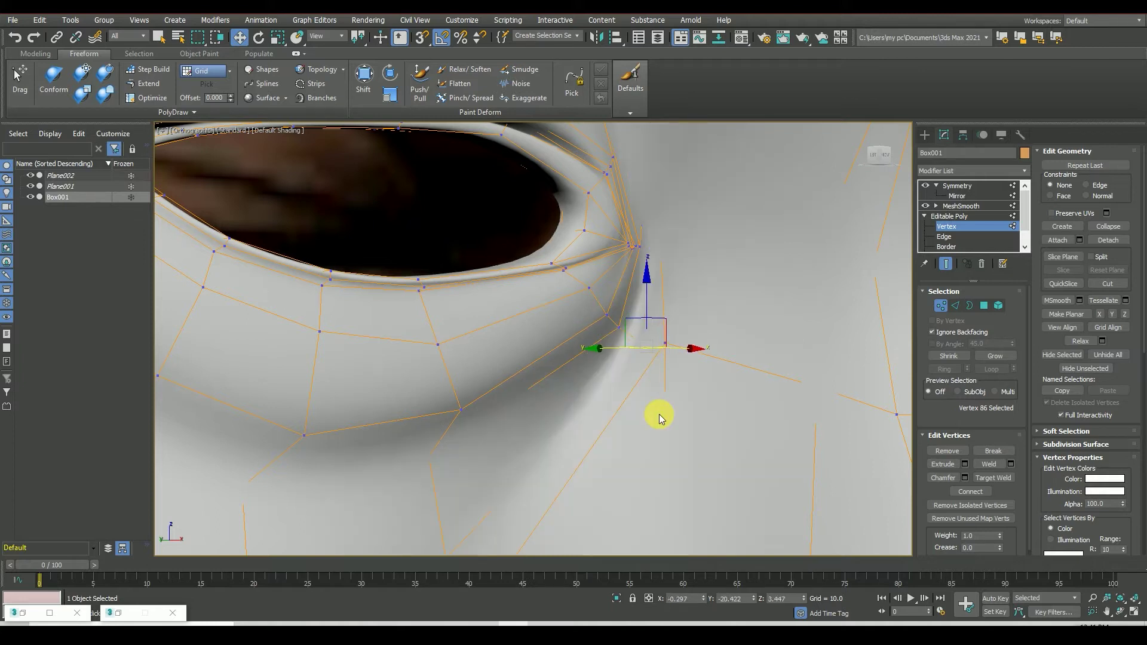
scroll(660, 414, down, 2)
drag(647, 323, 620, 350)
scroll(632, 388, down, 3)
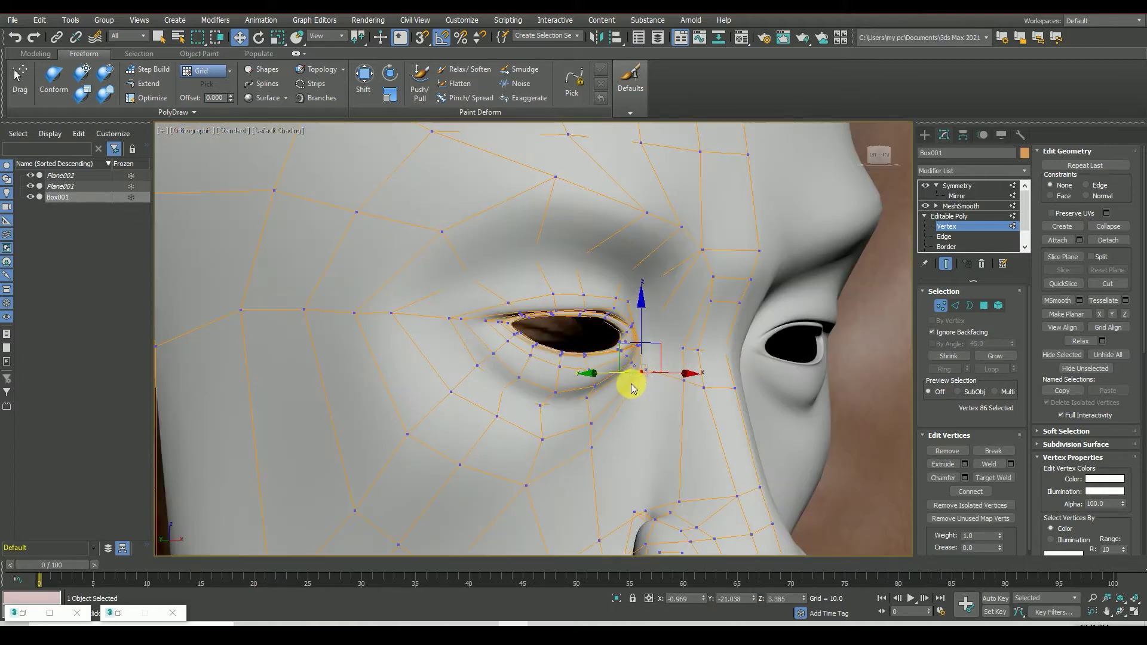
Step: In a straight front view, select the neighbouring inner-corner vertex and restore the reference photo
click(879, 175)
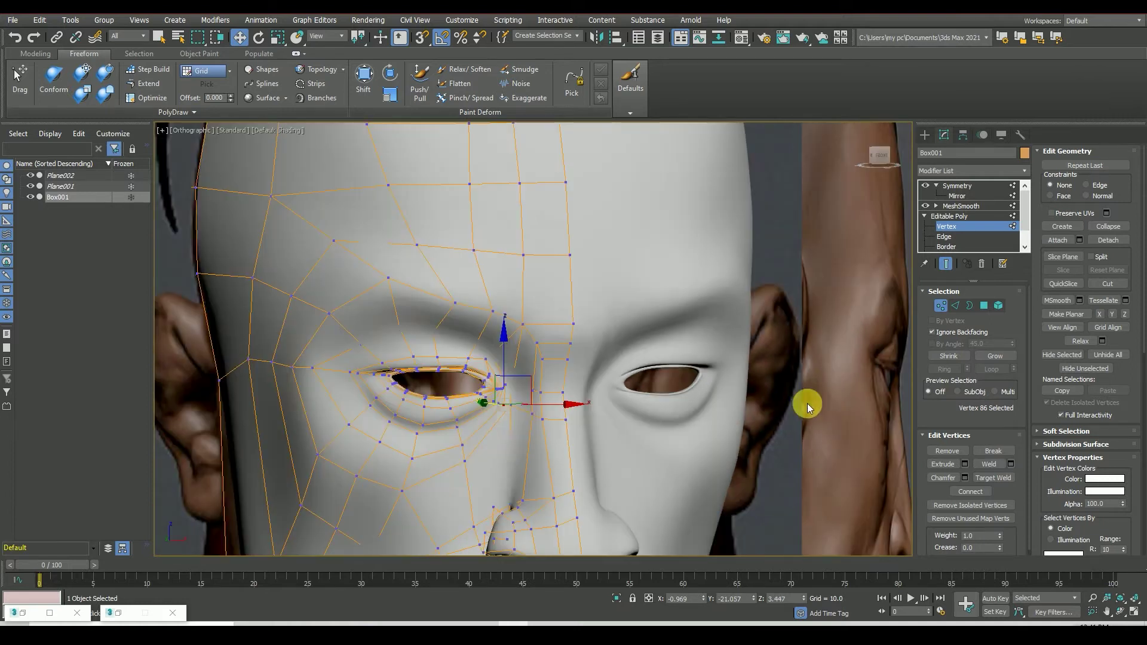
scroll(508, 401, up, 4)
click(510, 400)
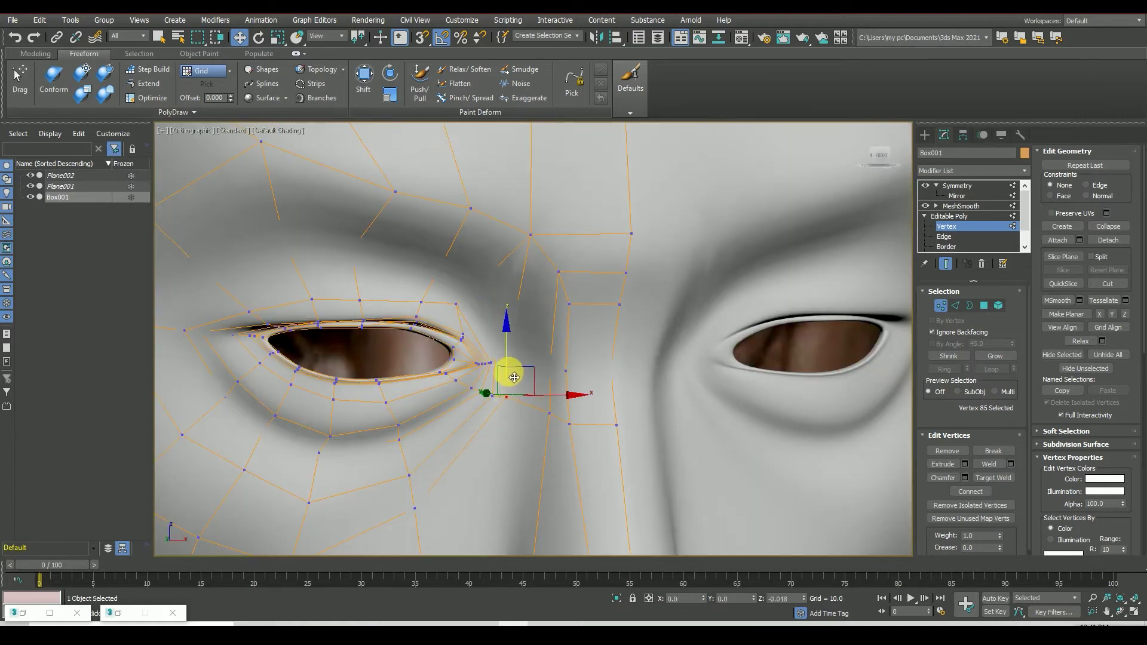
middle_drag(479, 366, 412, 383)
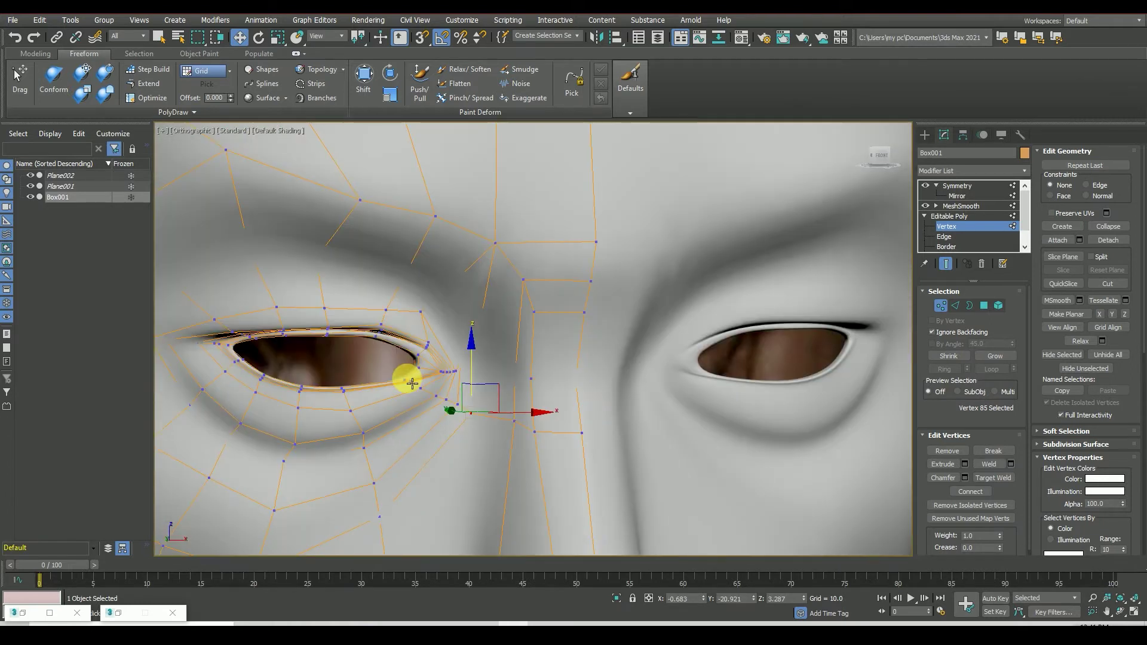
scroll(568, 352, down, 8)
double_click(88, 613)
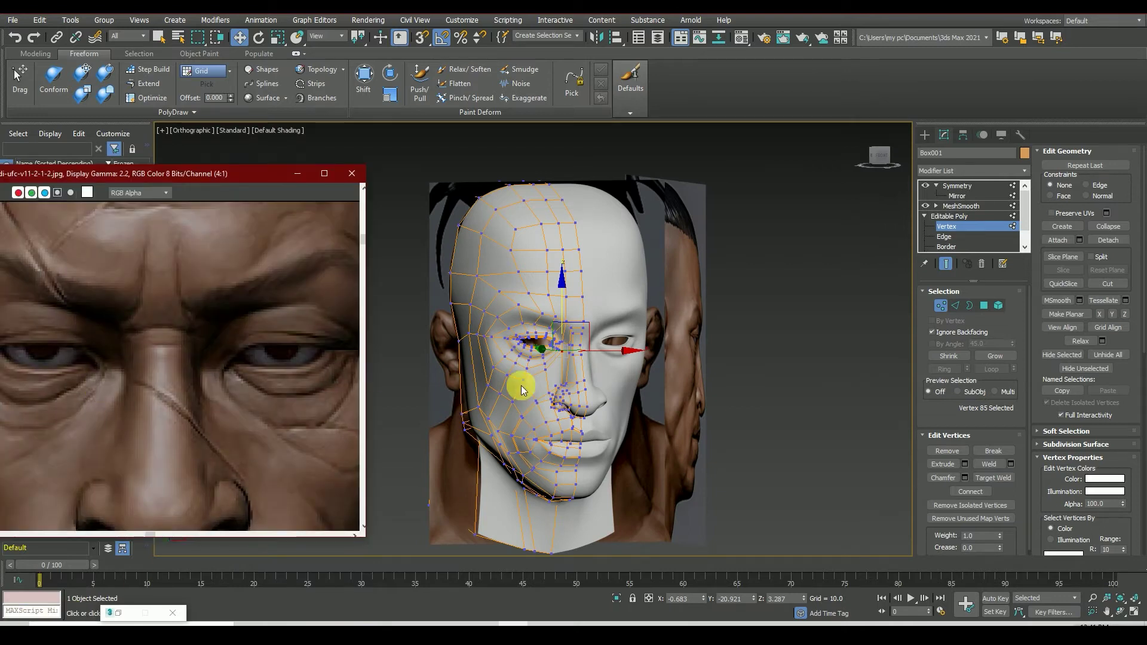
Step: Adjust another vertex beside the eye's inner corner, then orbit out to view the whole head
scroll(562, 361, up, 5)
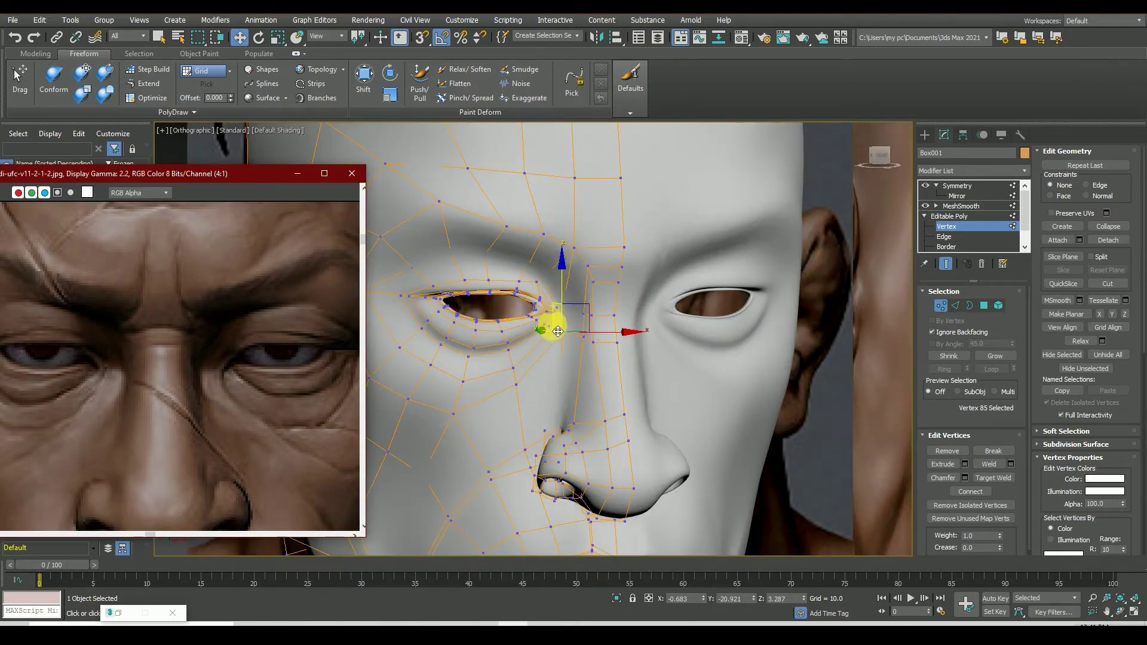
scroll(558, 331, up, 3)
click(526, 307)
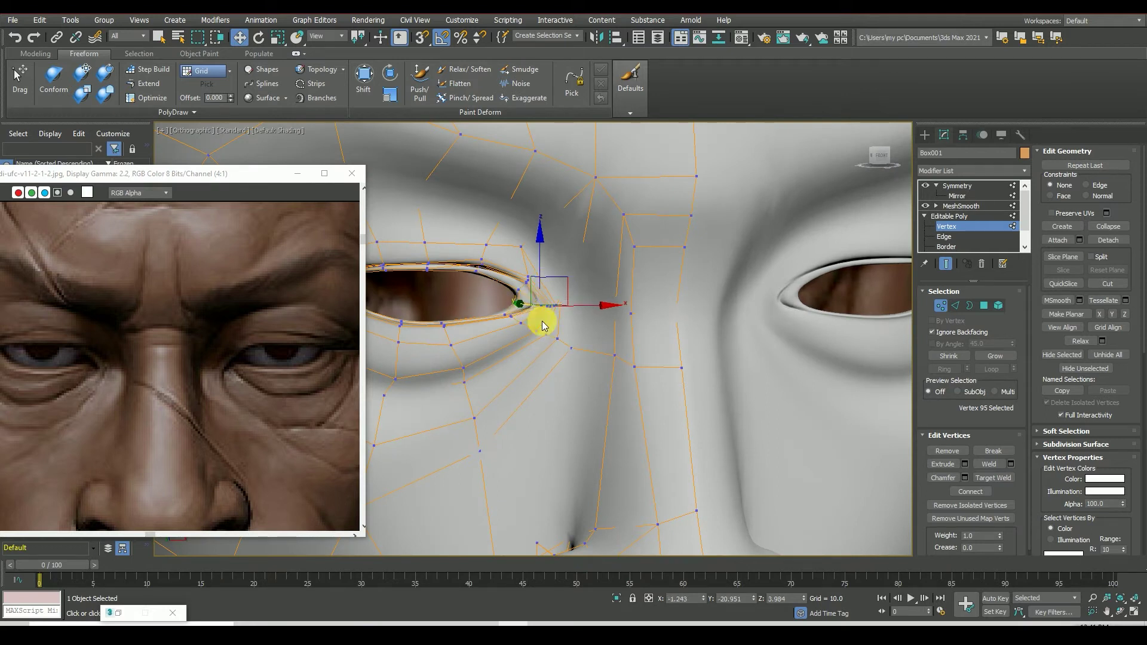
scroll(542, 326, down, 6)
alt+middle_drag(819, 331, 609, 361)
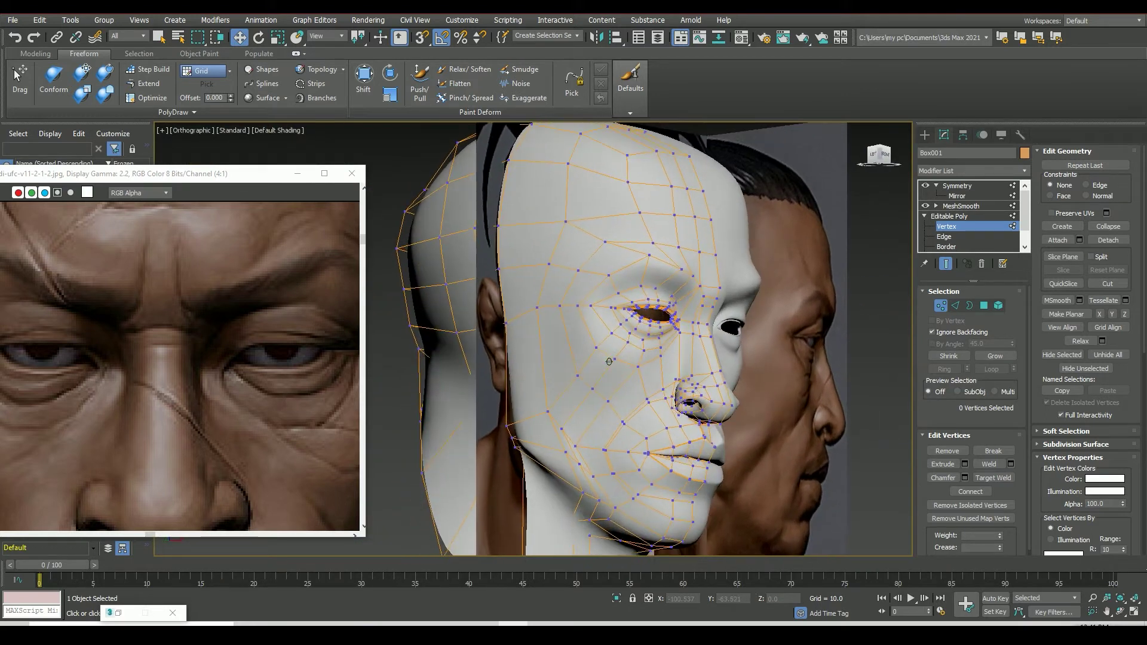
scroll(525, 333, up, 6)
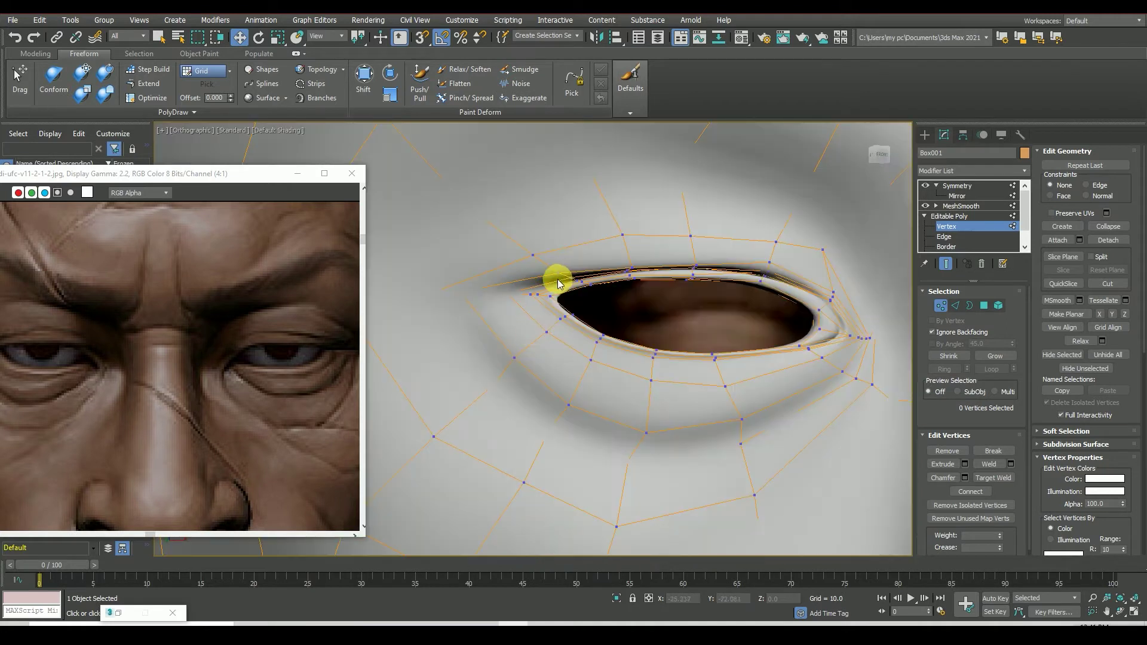
scroll(555, 287, down, 5)
scroll(573, 294, up, 4)
scroll(687, 278, up, 3)
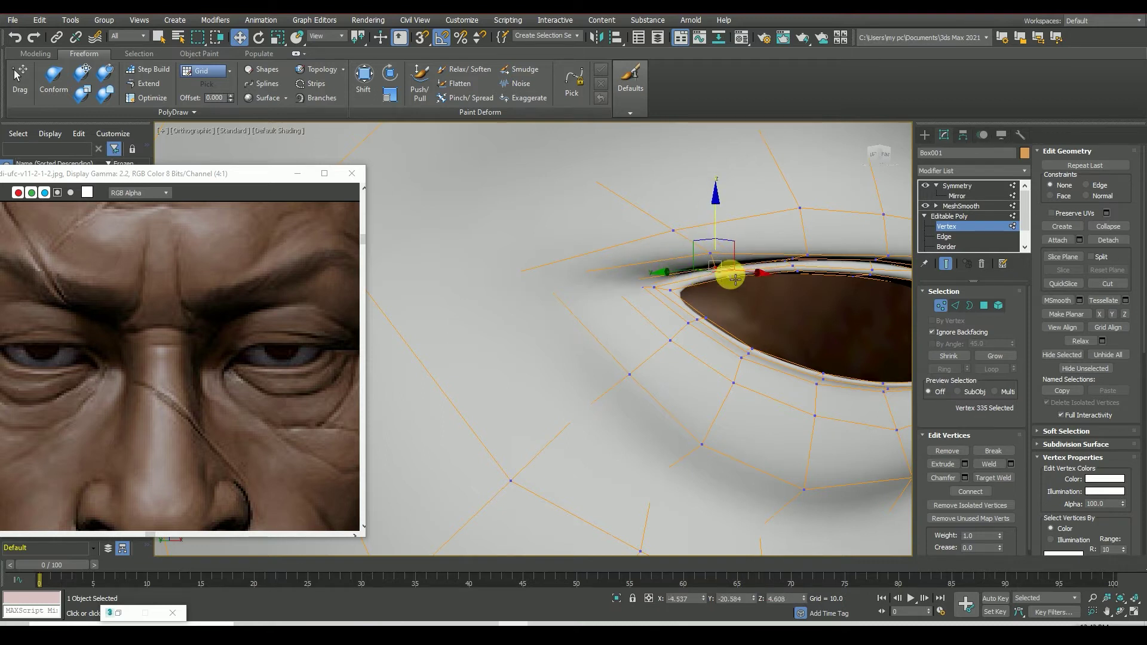
scroll(807, 230, down, 5)
scroll(741, 313, up, 4)
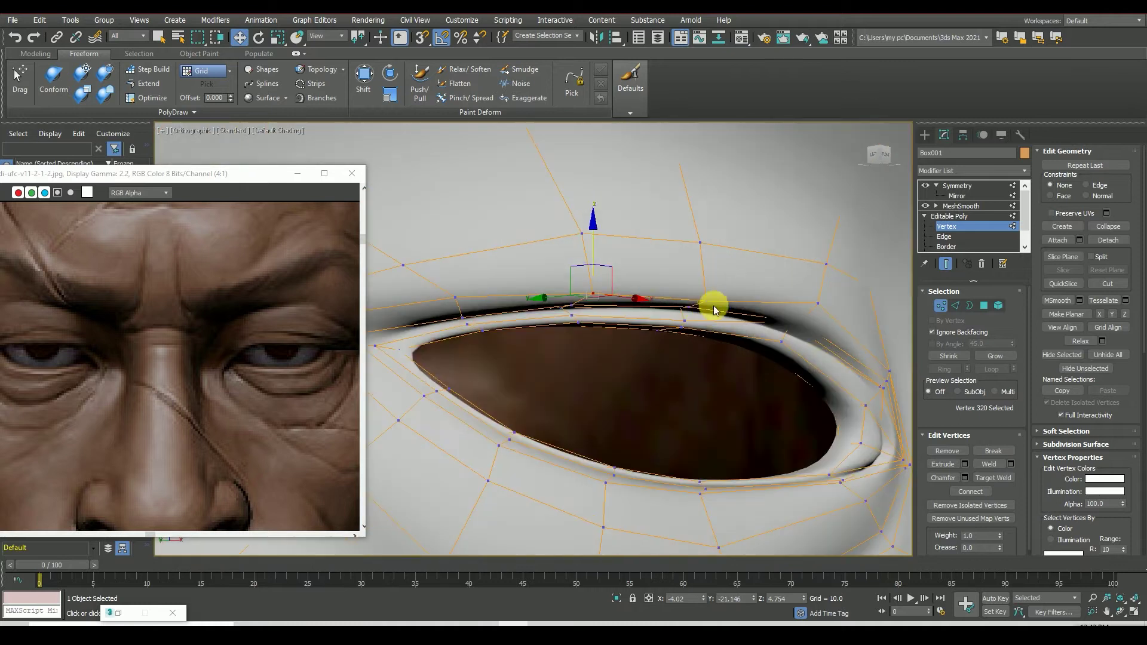
scroll(705, 275, down, 5)
scroll(773, 371, down, 5)
mouse_move(773, 371)
alt+middle_down()
mouse_move(617, 354)
mouse_move(669, 352)
alt+middle_up()
Step: In the Front view, draw a Sphere out from the eye centre as the eyeball
key(f)
click(925, 135)
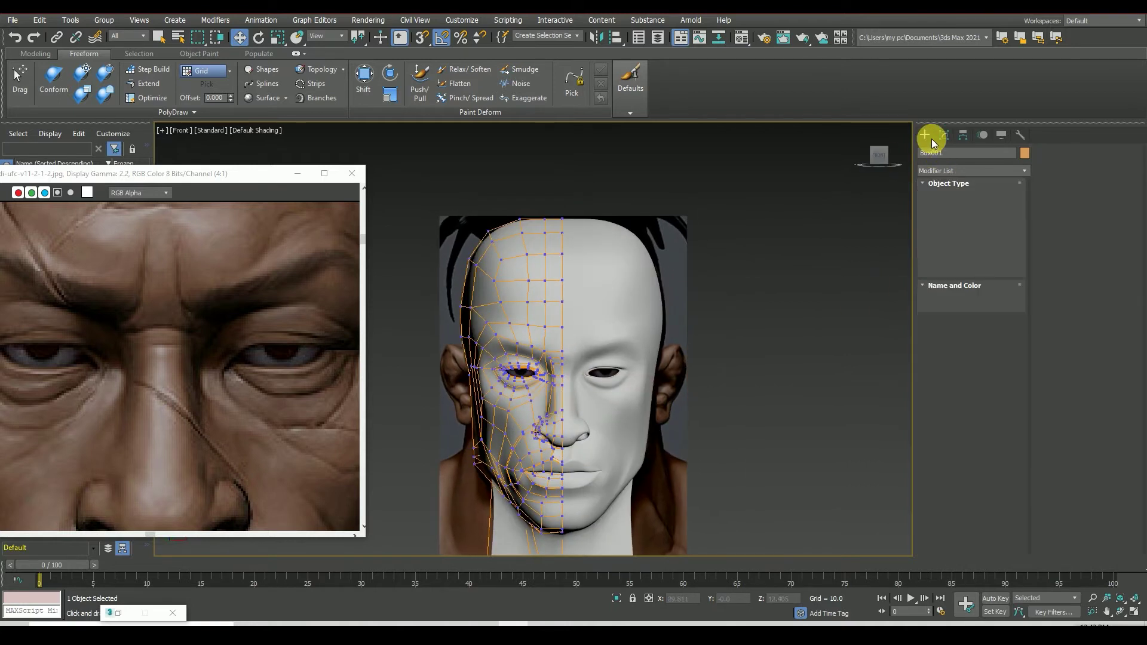
click(950, 220)
scroll(519, 371, up, 5)
drag(517, 371, 540, 395)
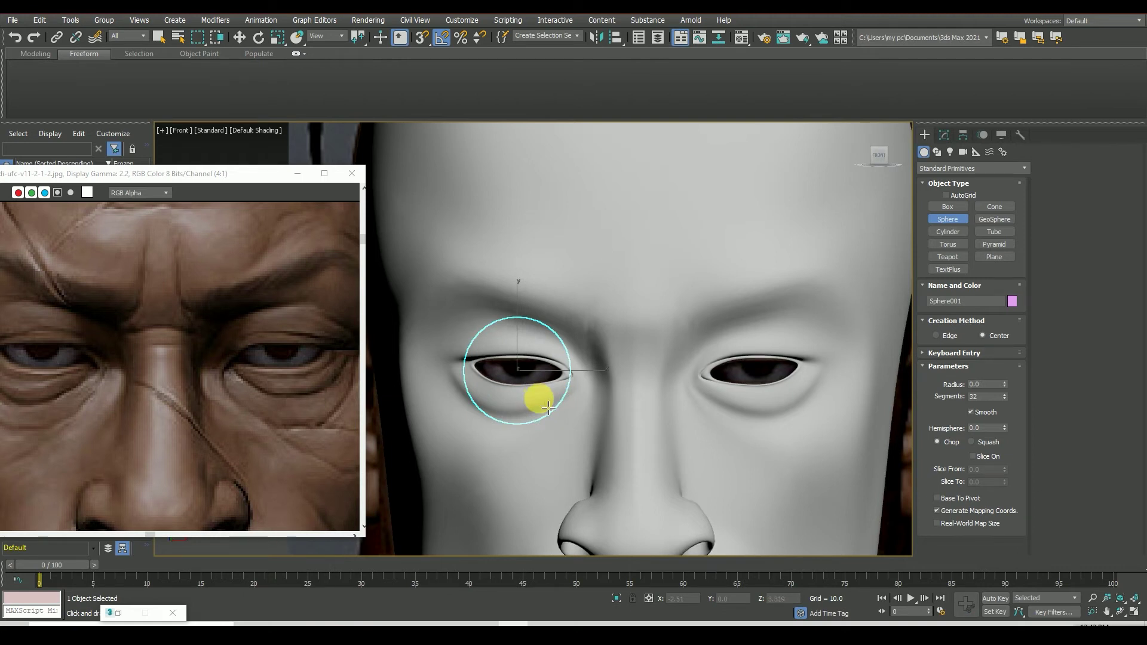
scroll(549, 408, down, 5)
click(871, 156)
Step: Turn on edged faces and move the sphere into the eye socket, checking its depth
click(238, 236)
click(297, 173)
click(239, 37)
key(F4)
drag(599, 391, 793, 389)
scroll(789, 388, up, 5)
scroll(788, 389, up, 5)
drag(871, 168, 883, 153)
click(878, 155)
Step: Hide the head mesh and apply a grey material to the eyeball in the Material Editor
scroll(561, 339, up, 10)
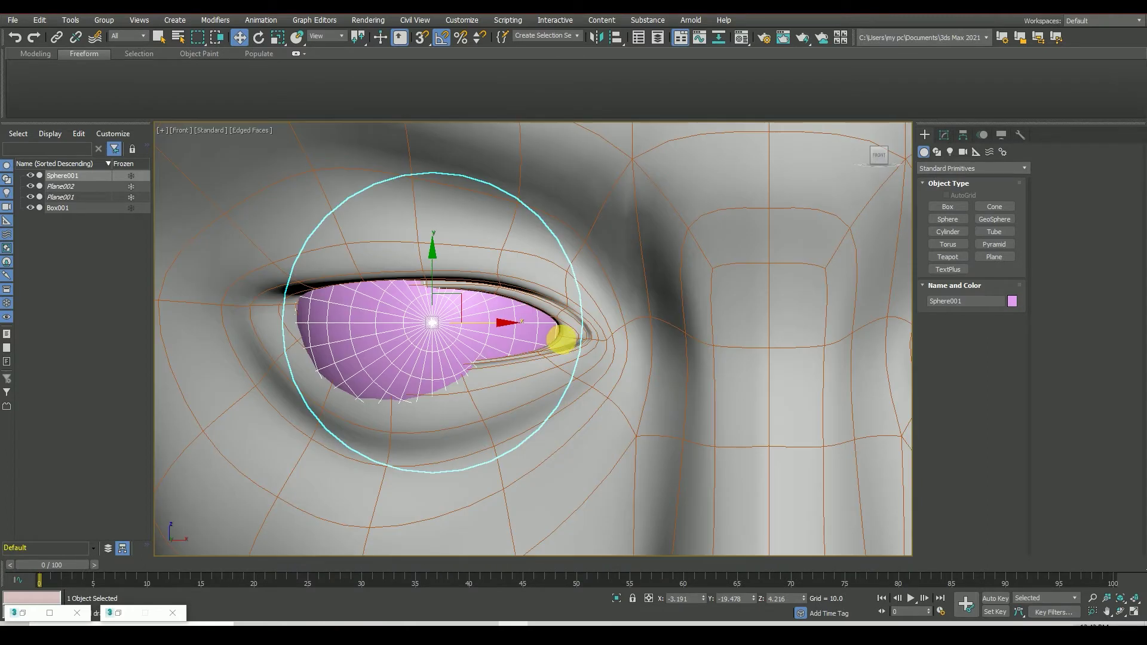
scroll(451, 345, down, 2)
scroll(437, 345, up, 3)
scroll(440, 343, down, 4)
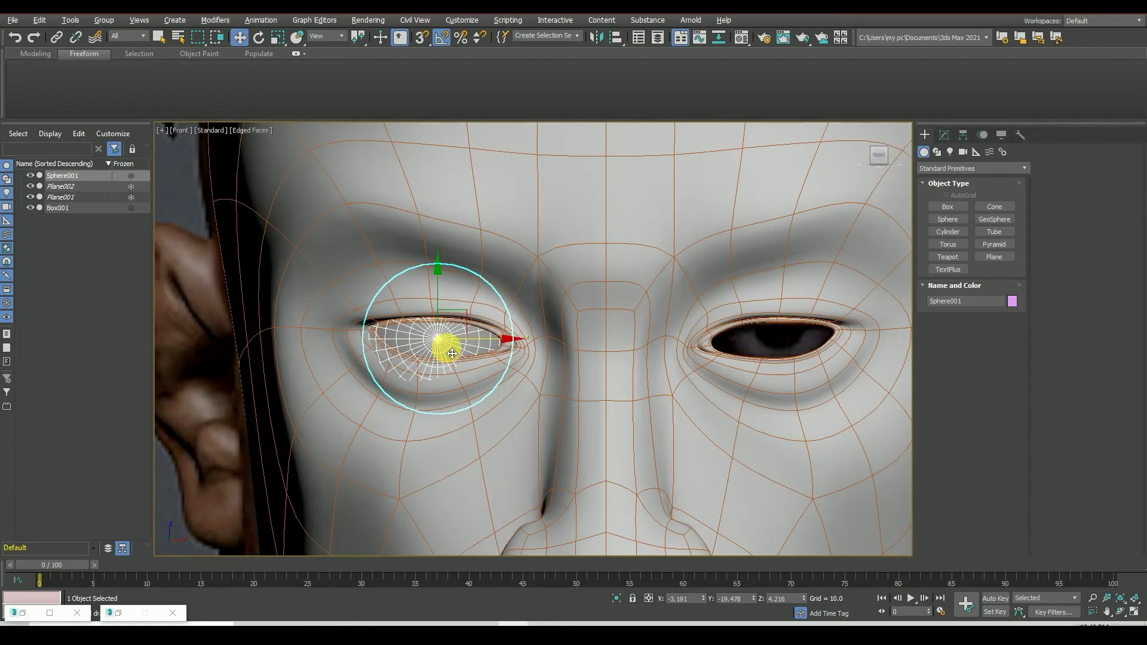
scroll(439, 344, down, 2)
click(30, 207)
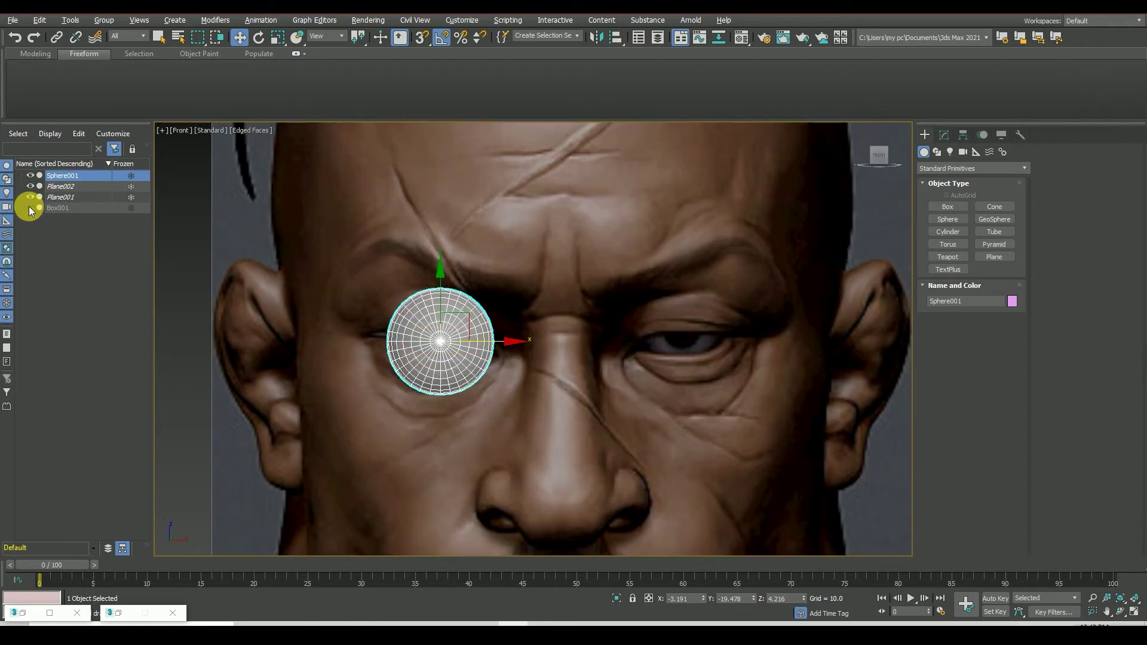
click(30, 207)
click(29, 207)
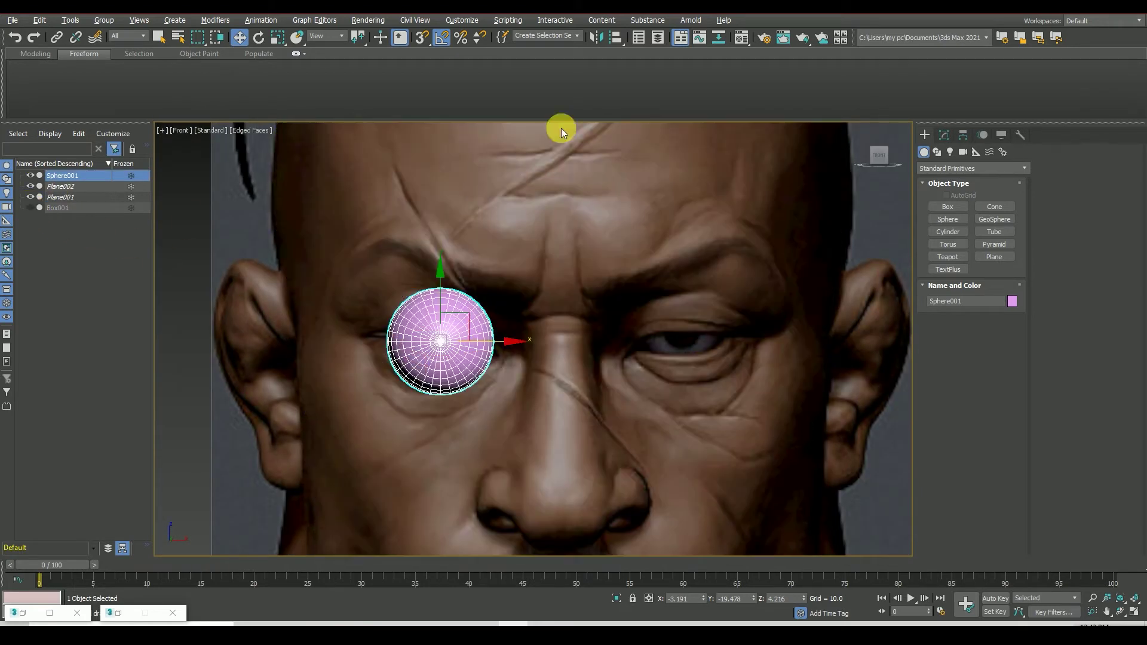
key(m)
click(167, 417)
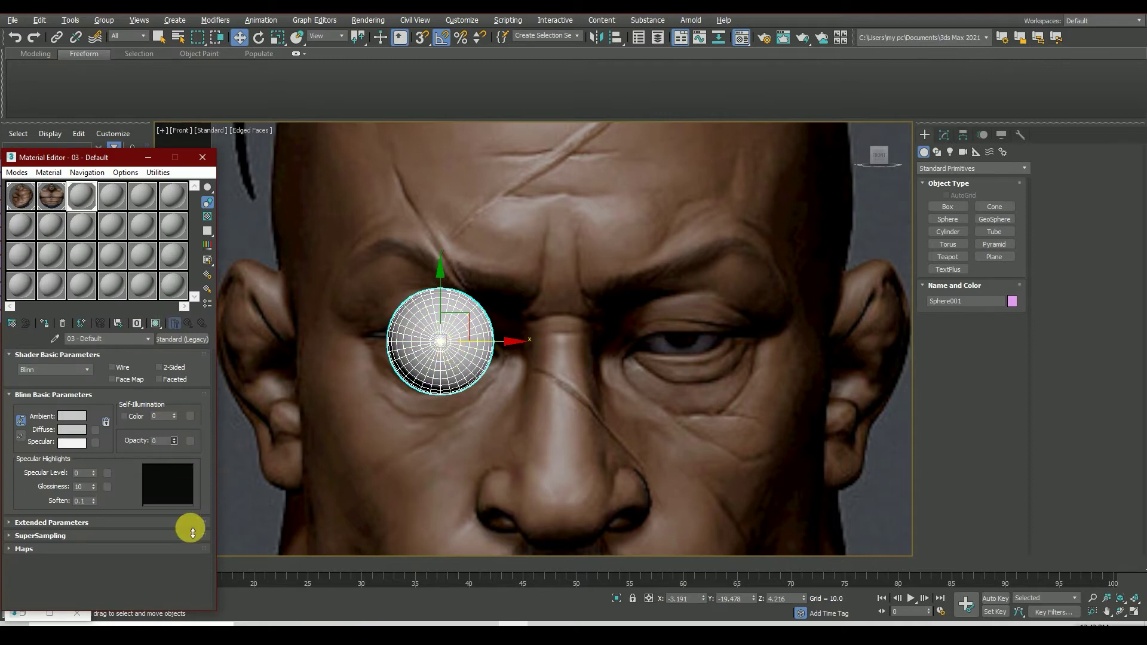
Step: Nudge the eyeball up and right, and set the material Opacity to 100
scroll(442, 342, up, 6)
scroll(421, 314, up, 2)
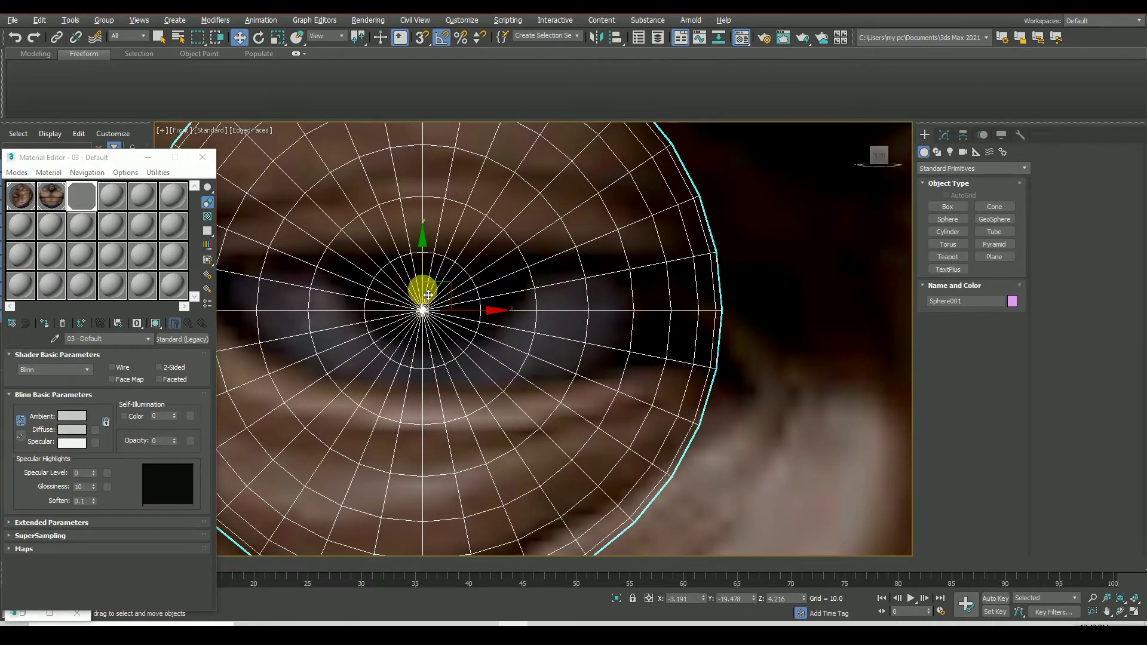
drag(429, 296, 425, 263)
drag(458, 299, 470, 296)
double_click(162, 441)
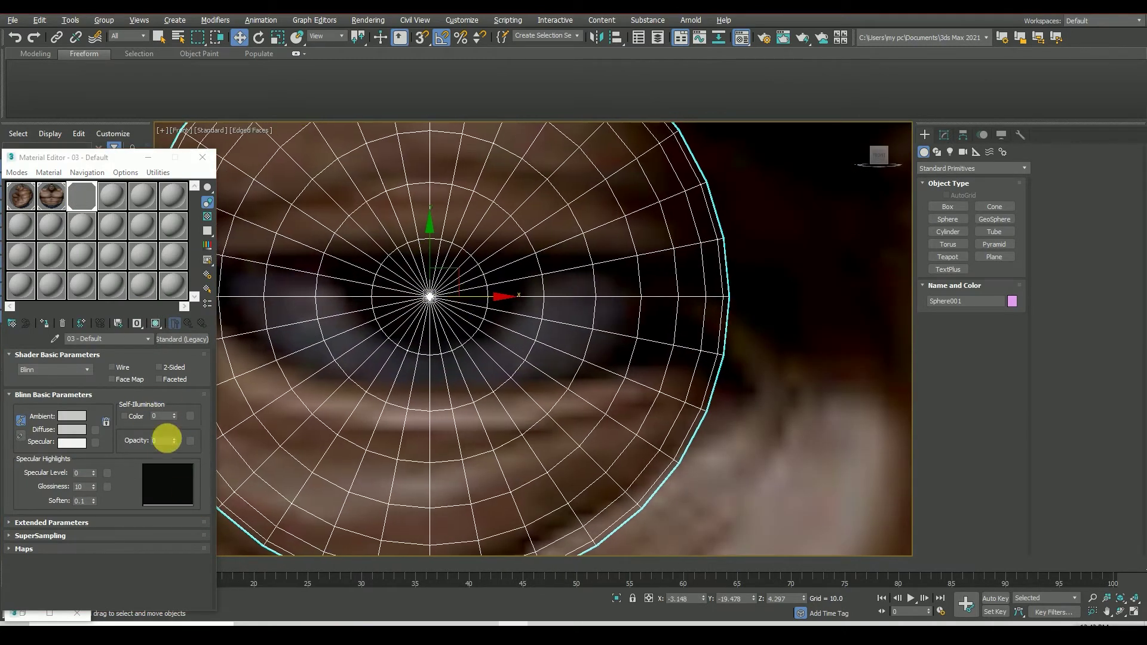
text(100)
click(190, 254)
click(204, 161)
Step: Orbit around to check the eyeball's placement from front and side, then select the head mesh
scroll(553, 307, up, 2)
alt+middle_drag(553, 307, 881, 163)
key(f)
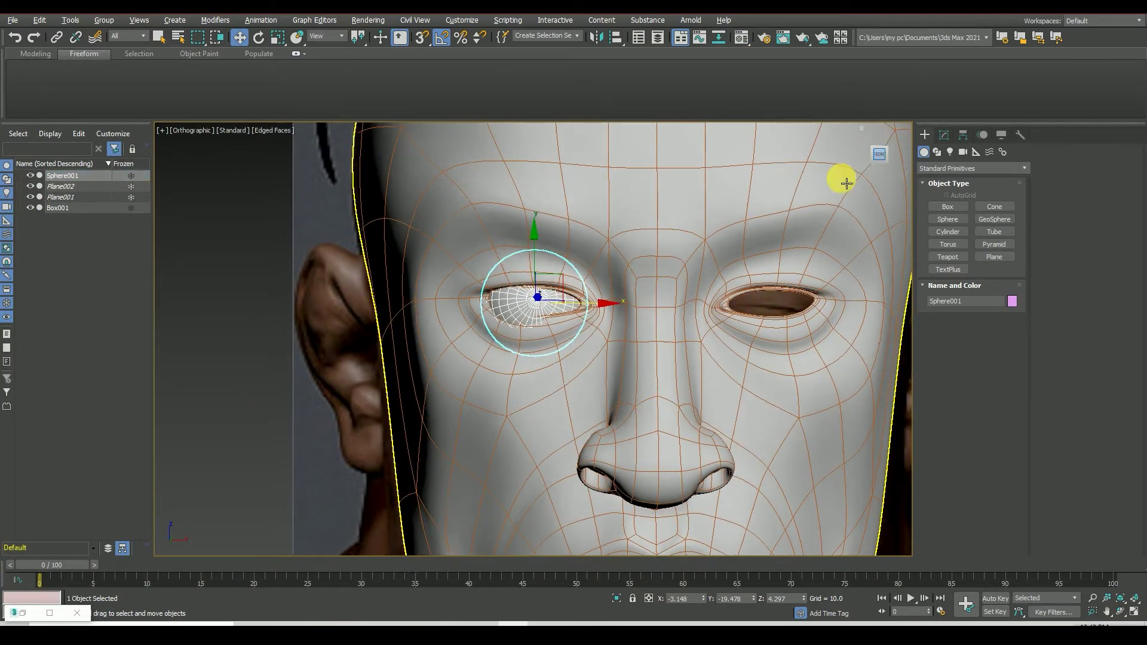
scroll(477, 359, up, 3)
drag(885, 159, 519, 333)
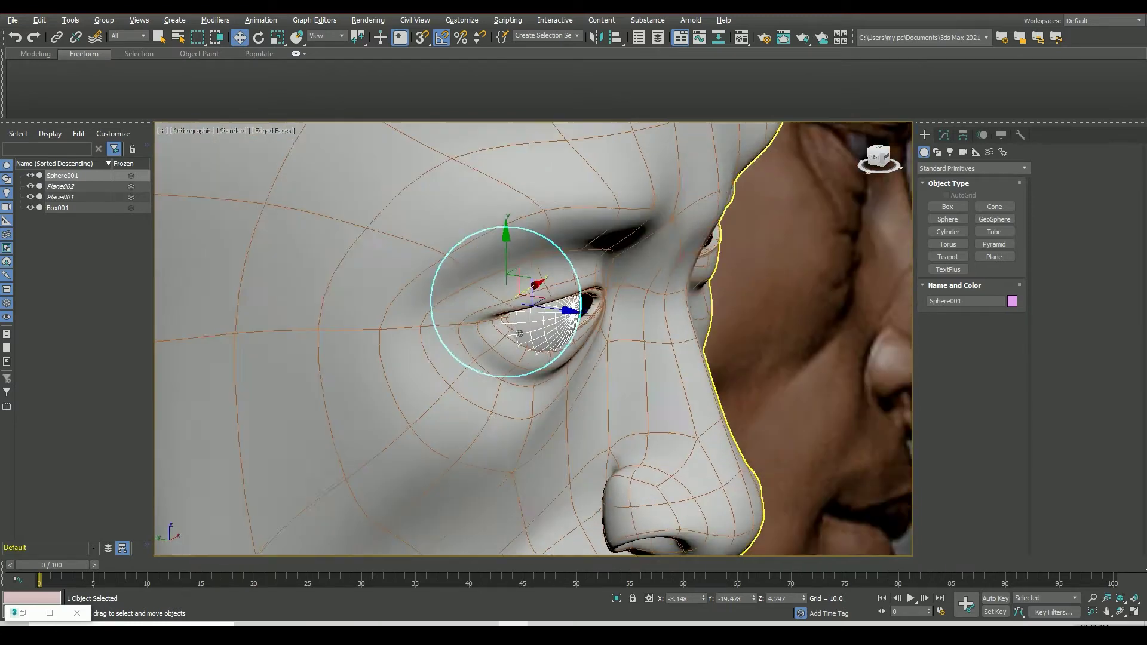
alt+middle_drag(519, 333, 622, 372)
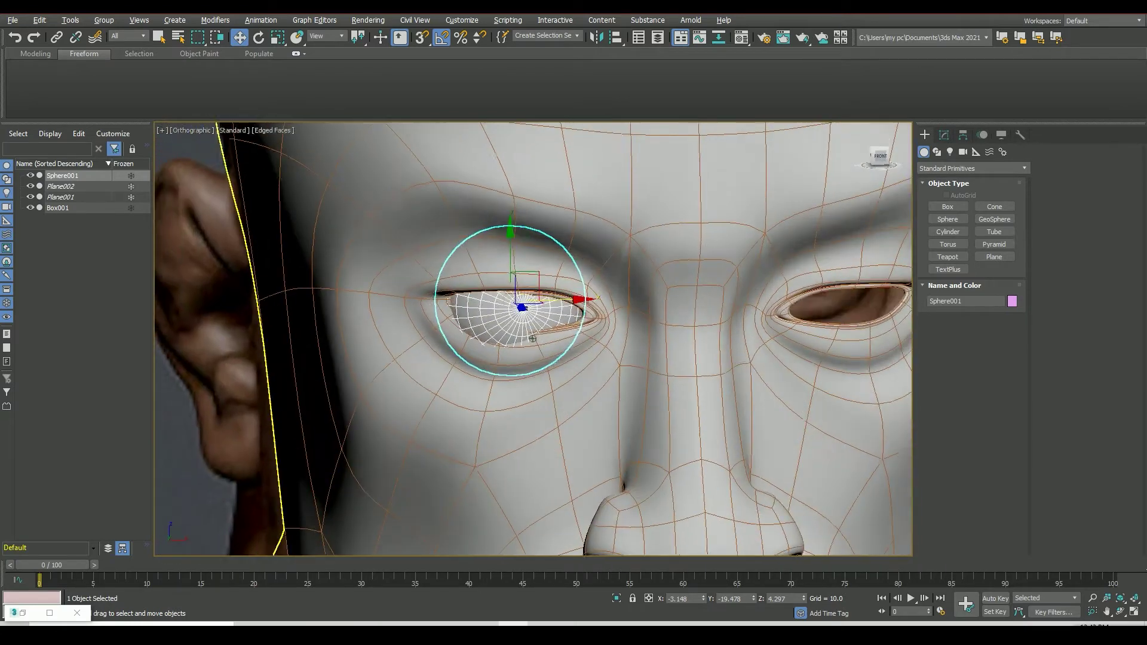
click(622, 371)
Step: With a wider, stronger Shift brush, pull the inner eyelid against the eyeball sphere
click(944, 134)
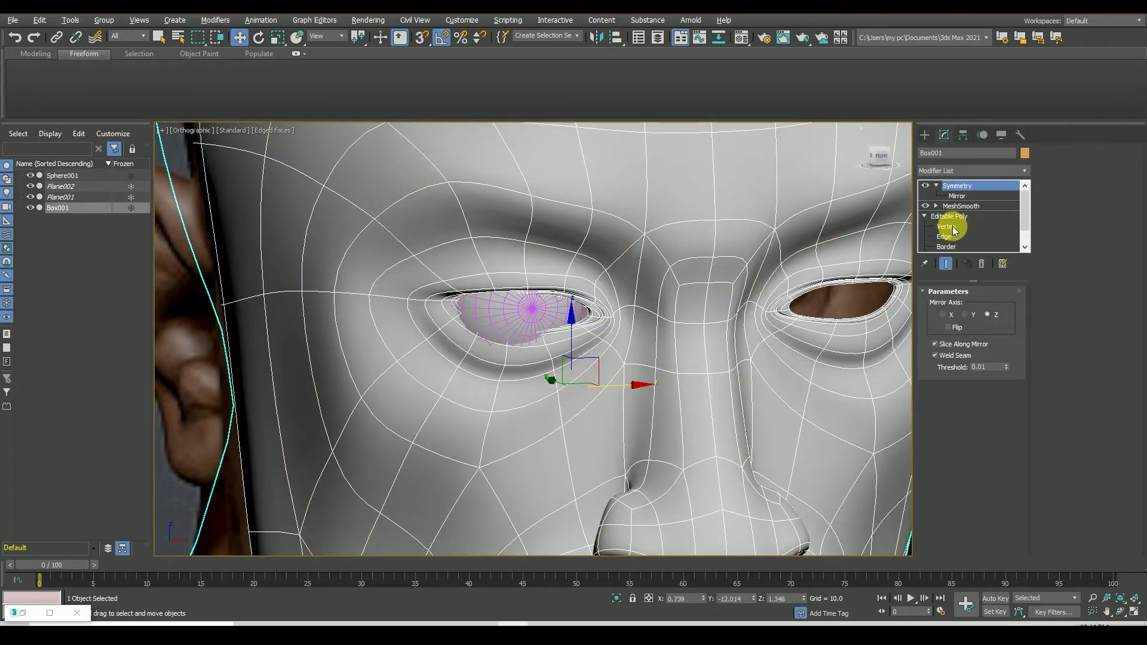
click(951, 226)
click(362, 81)
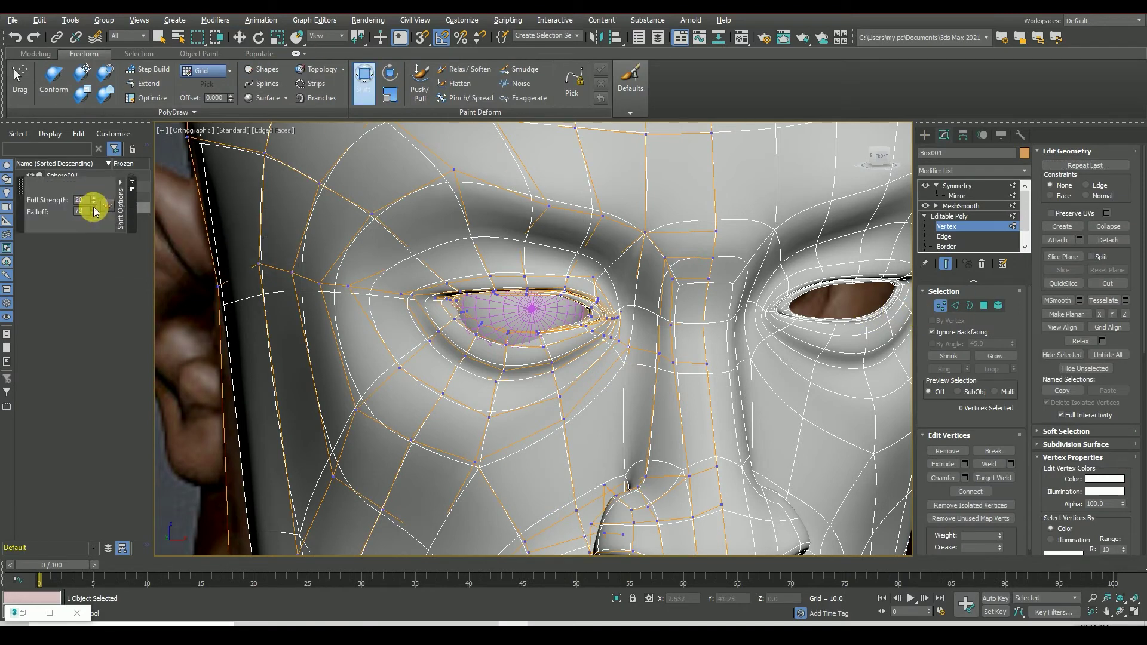
drag(96, 212, 101, 192)
drag(870, 179, 389, 248)
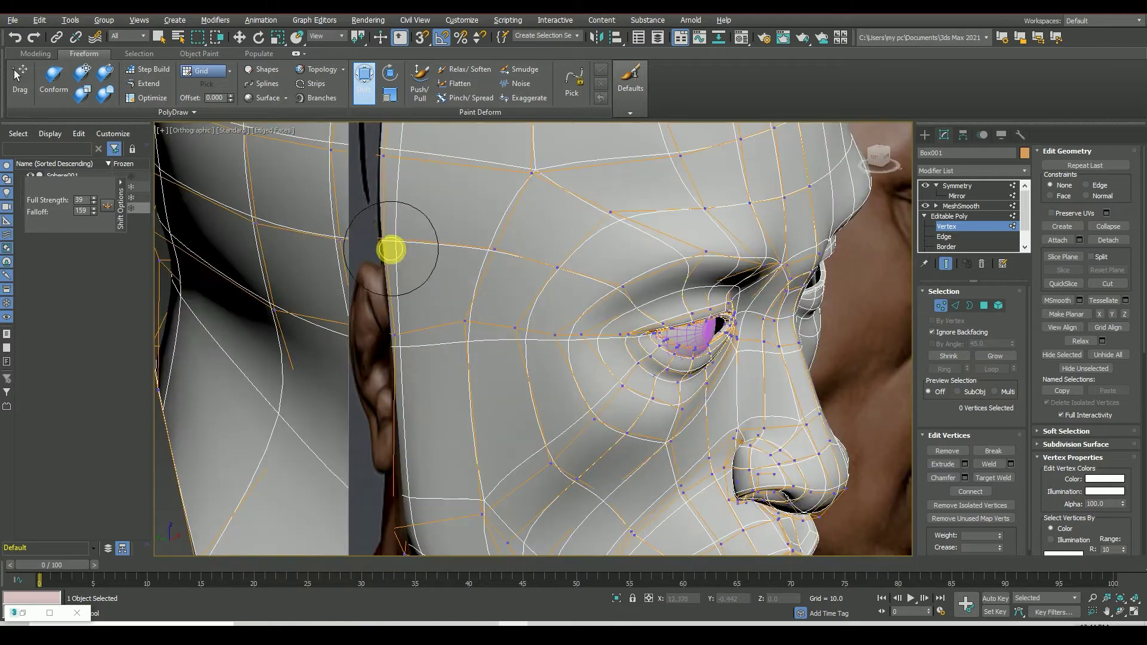
alt+middle_drag(715, 361, 182, 310)
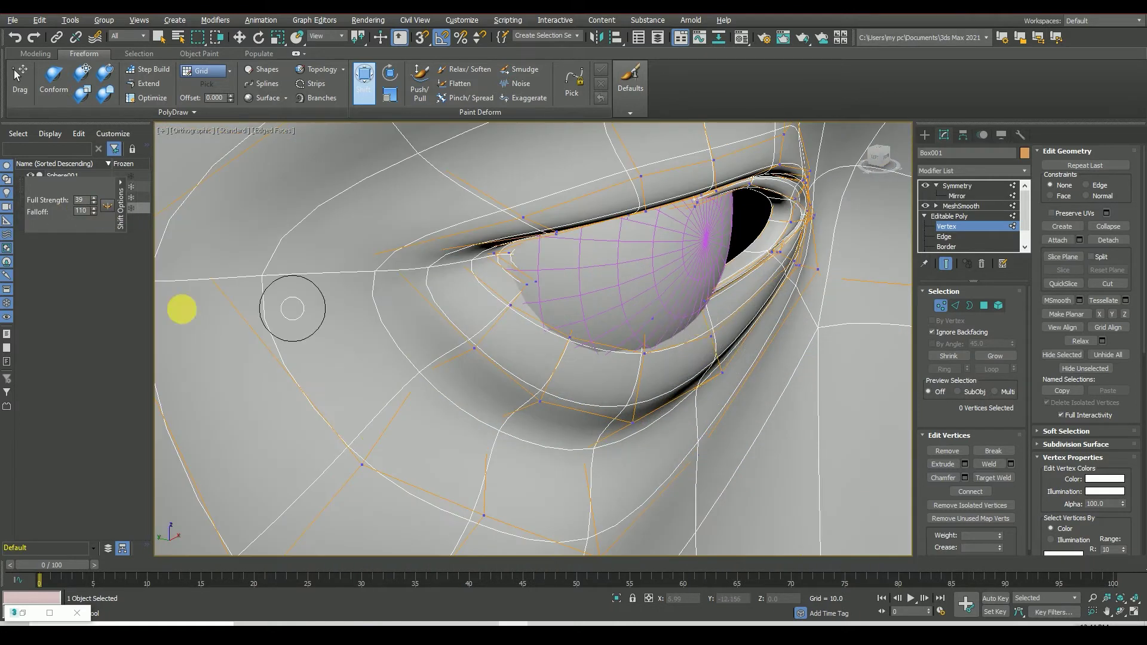
drag(721, 328, 724, 325)
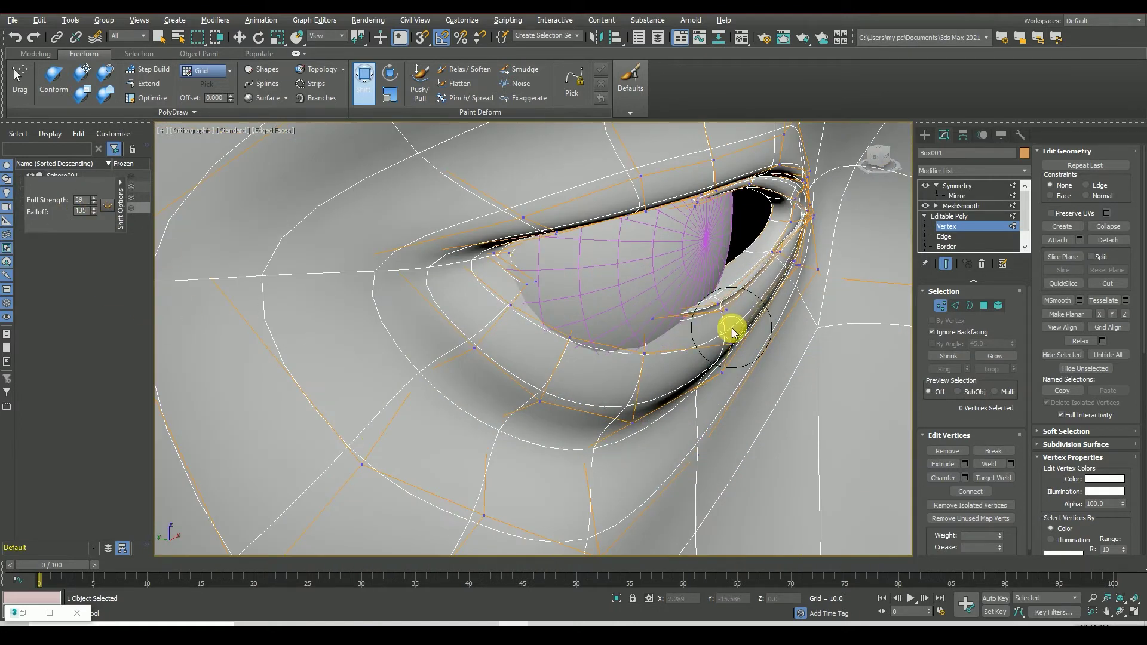
drag(101, 207, 101, 203)
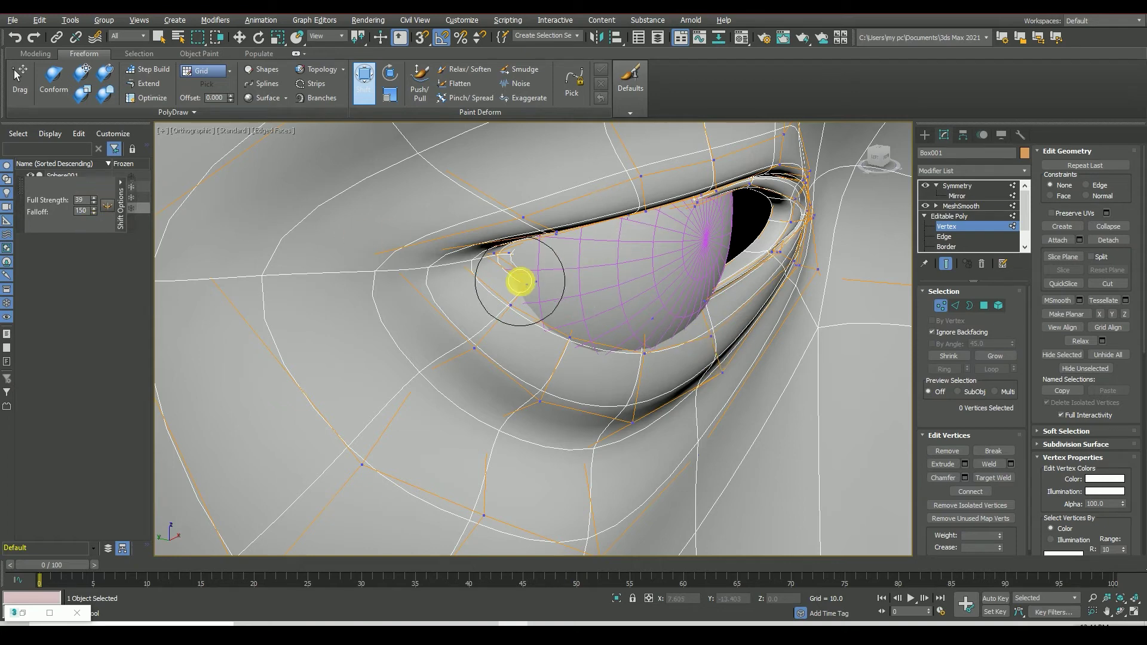
click(881, 156)
click(878, 163)
drag(878, 163, 711, 379)
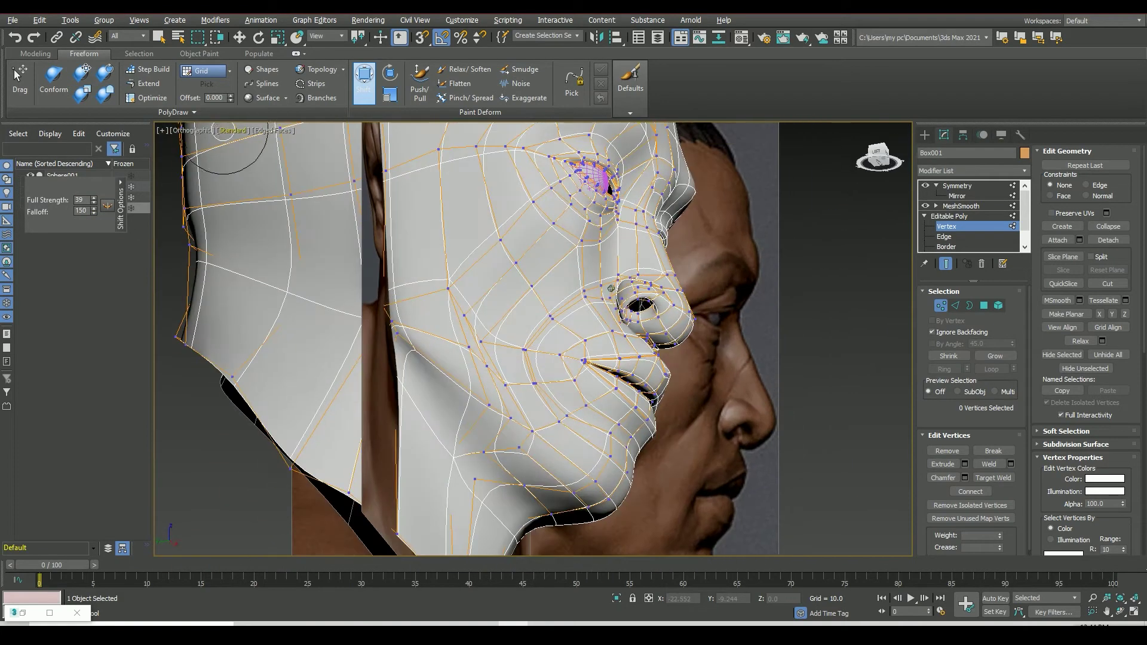
click(89, 243)
Step: Select Sphere001 and nudge the eyeball outward, orbiting to check its fit
click(51, 182)
key(z)
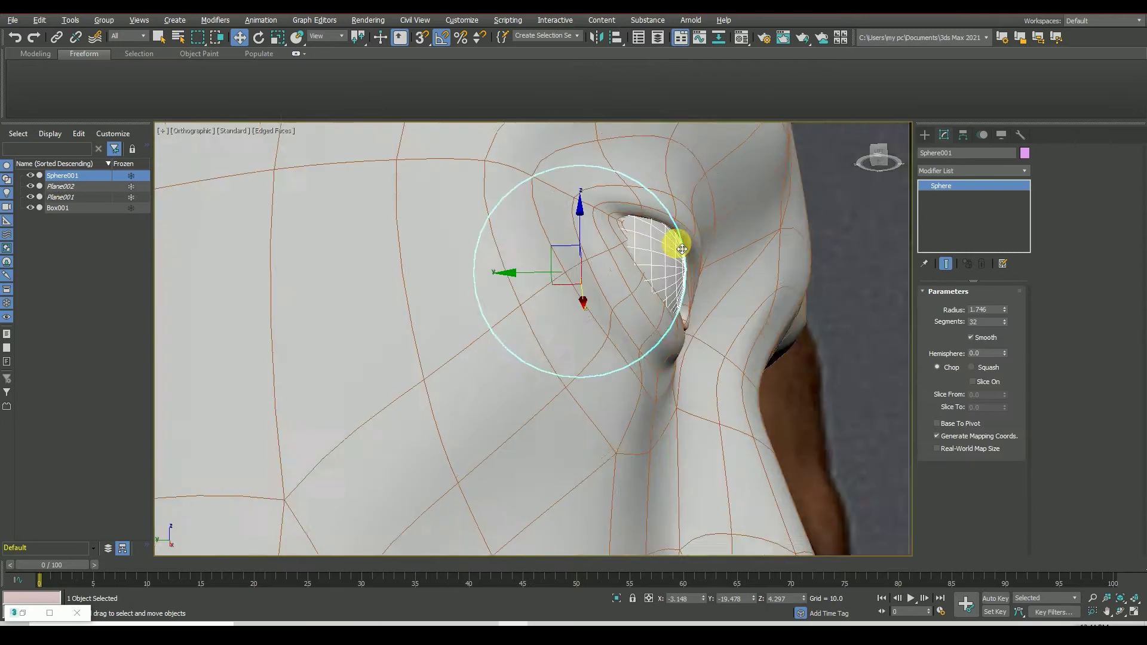
middle_drag(710, 215, 555, 205)
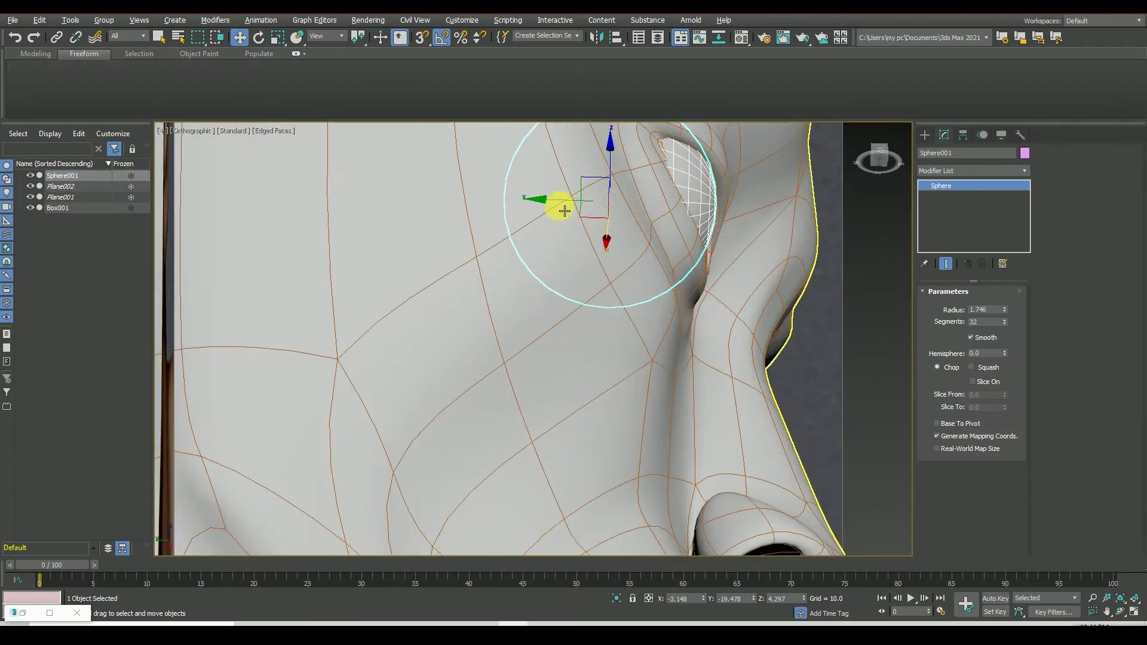
scroll(827, 164, down, 3)
alt+middle_drag(827, 164, 587, 291)
scroll(862, 200, down, 3)
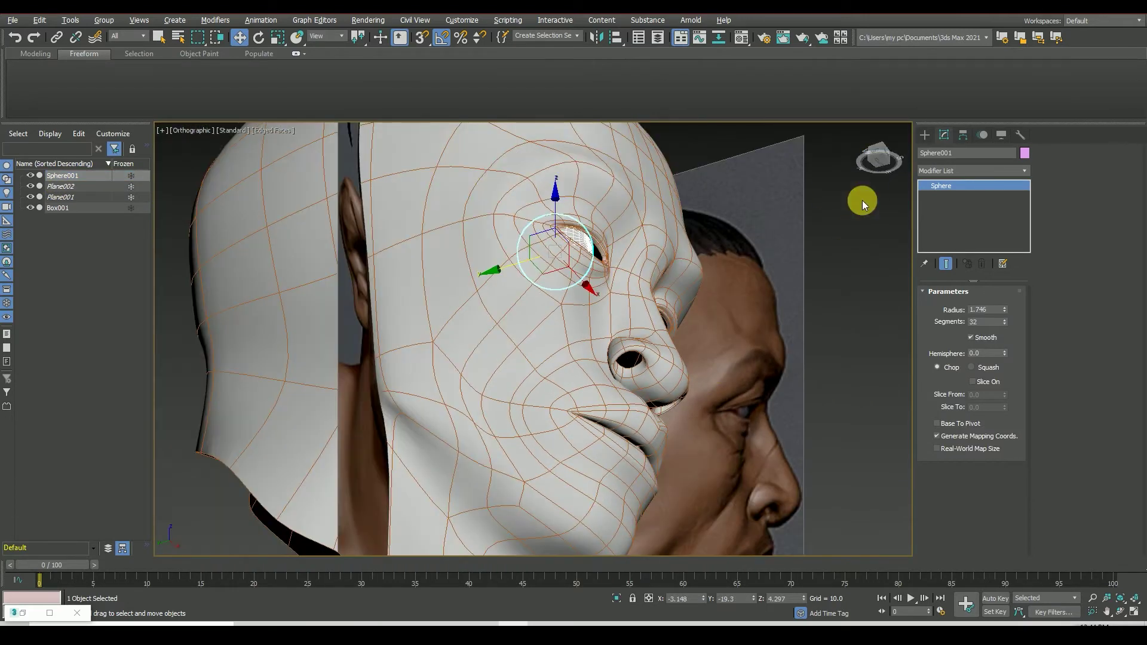
drag(862, 199, 653, 264)
scroll(610, 244, up, 5)
scroll(610, 245, down, 4)
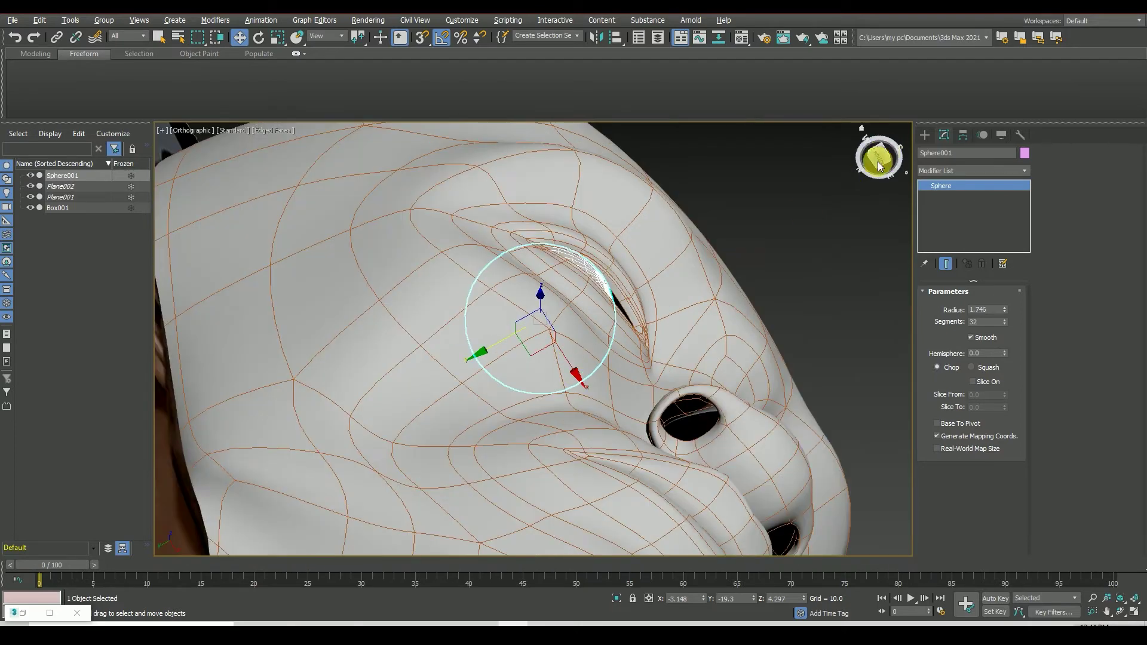
drag(877, 156, 761, 249)
alt+middle_drag(718, 443, 489, 454)
scroll(466, 430, up, 5)
drag(495, 412, 513, 409)
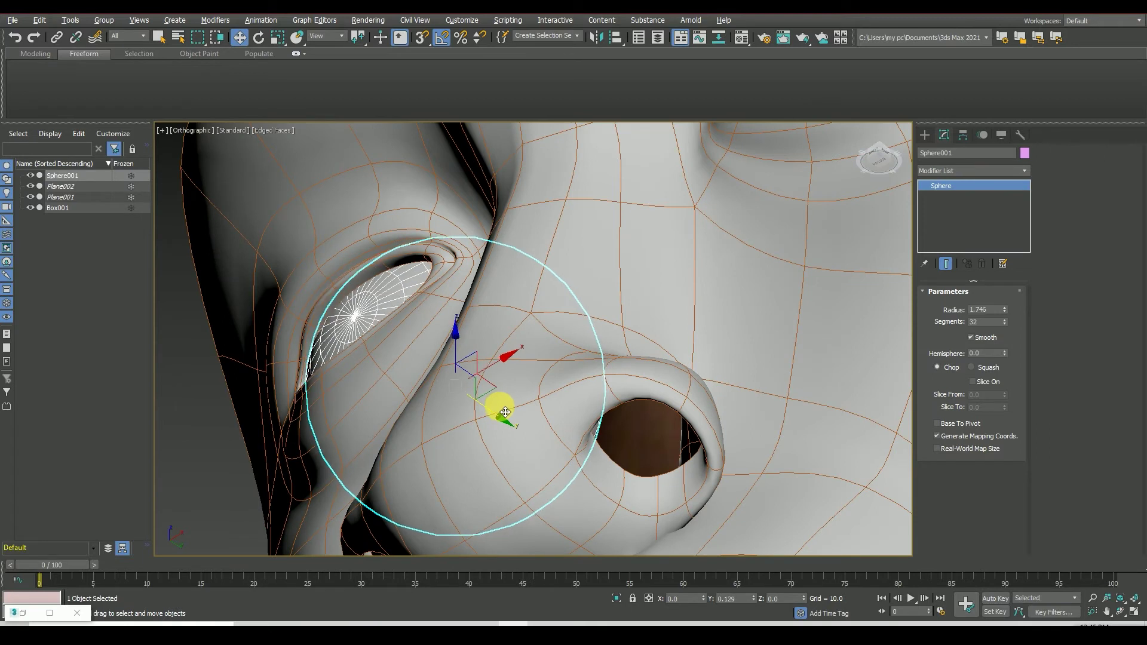
scroll(506, 404, down, 3)
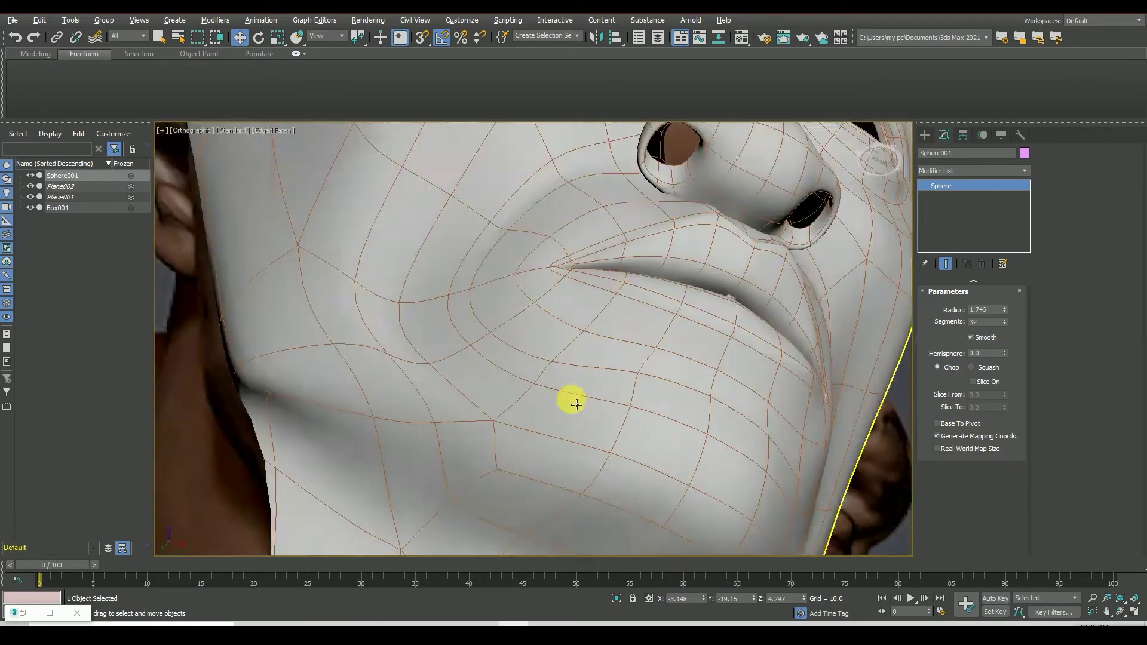
click(881, 166)
drag(881, 166, 879, 154)
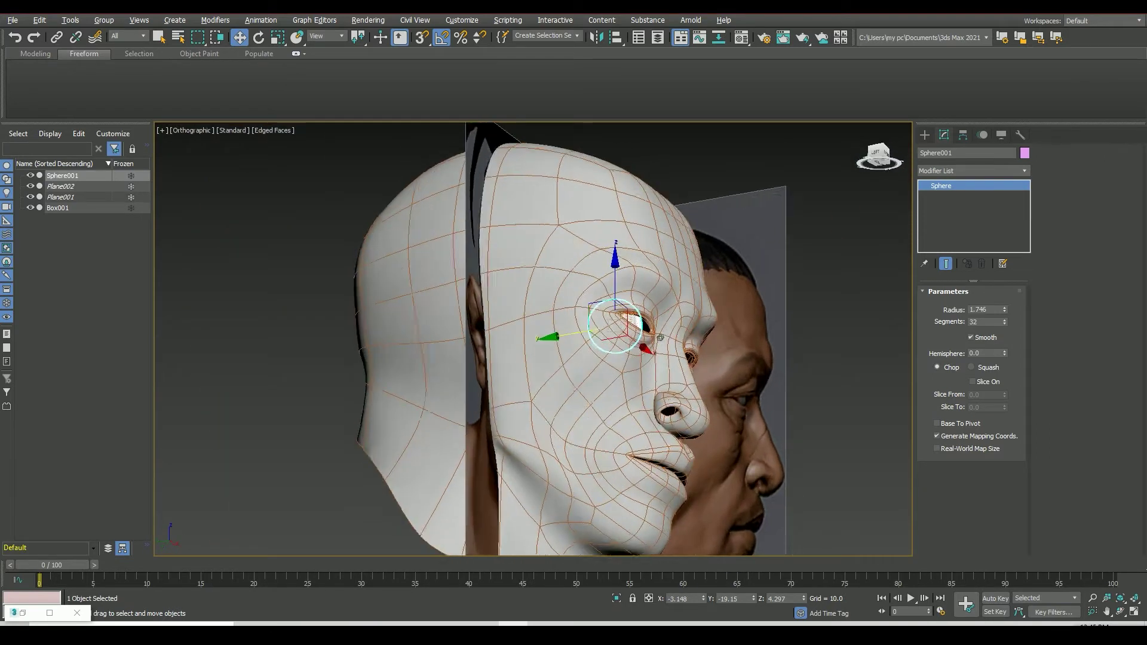
Step: Make the head mesh mostly see-through by lowering Opacity in the Material Editor
click(23, 613)
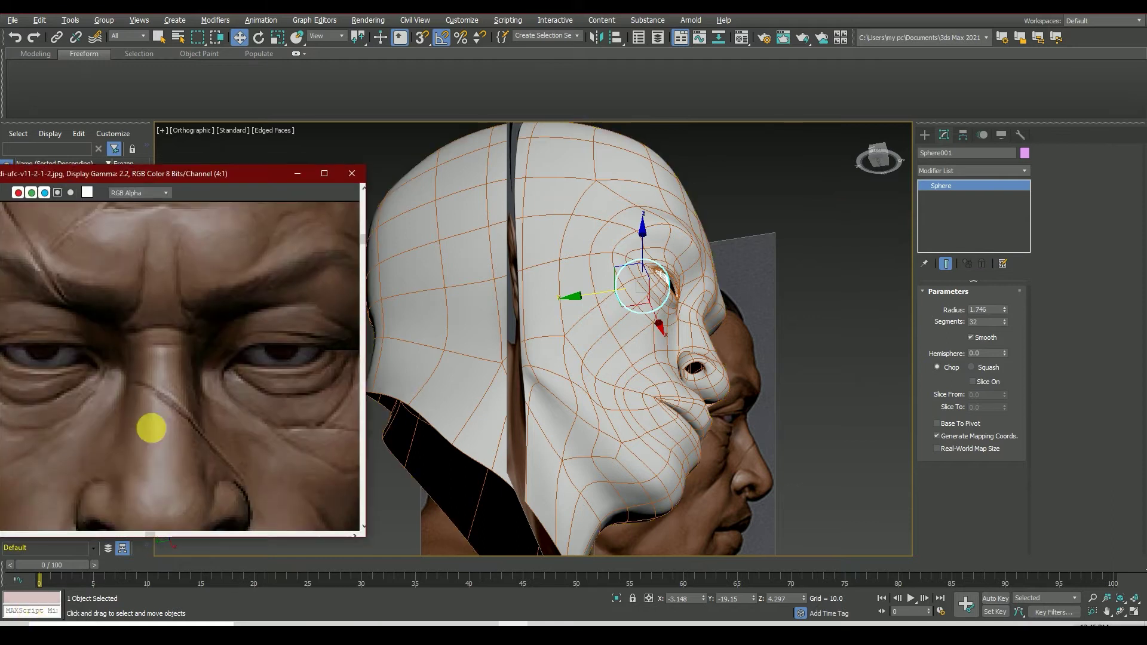
click(741, 37)
click(632, 253)
drag(366, 197, 221, 179)
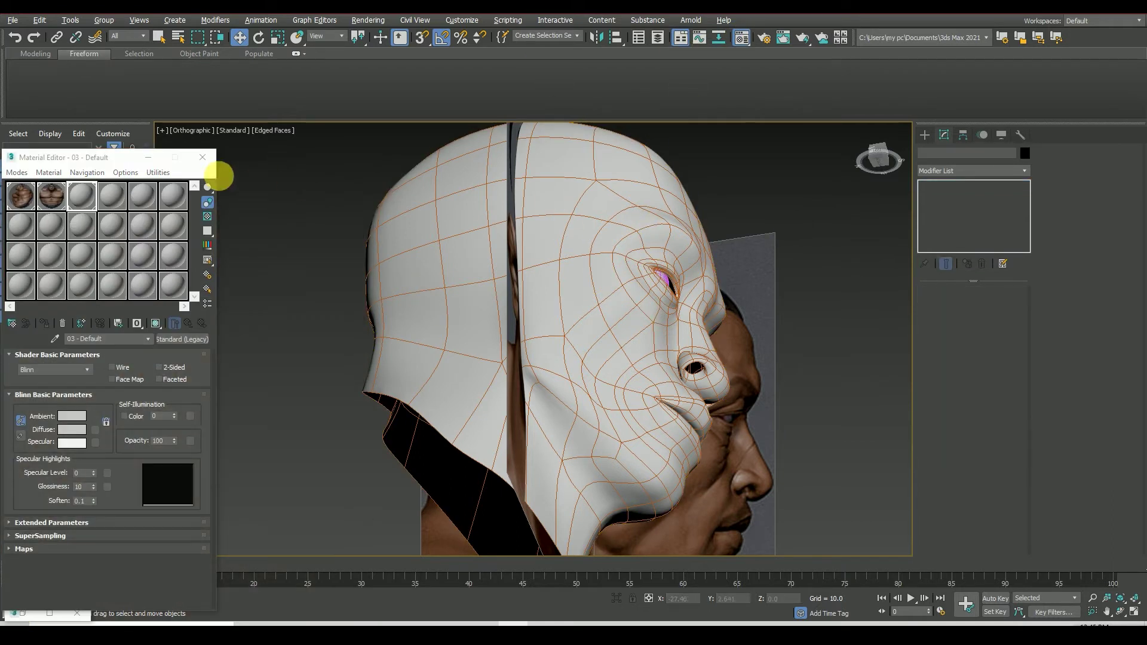
drag(95, 177, 94, 276)
drag(161, 557, 167, 610)
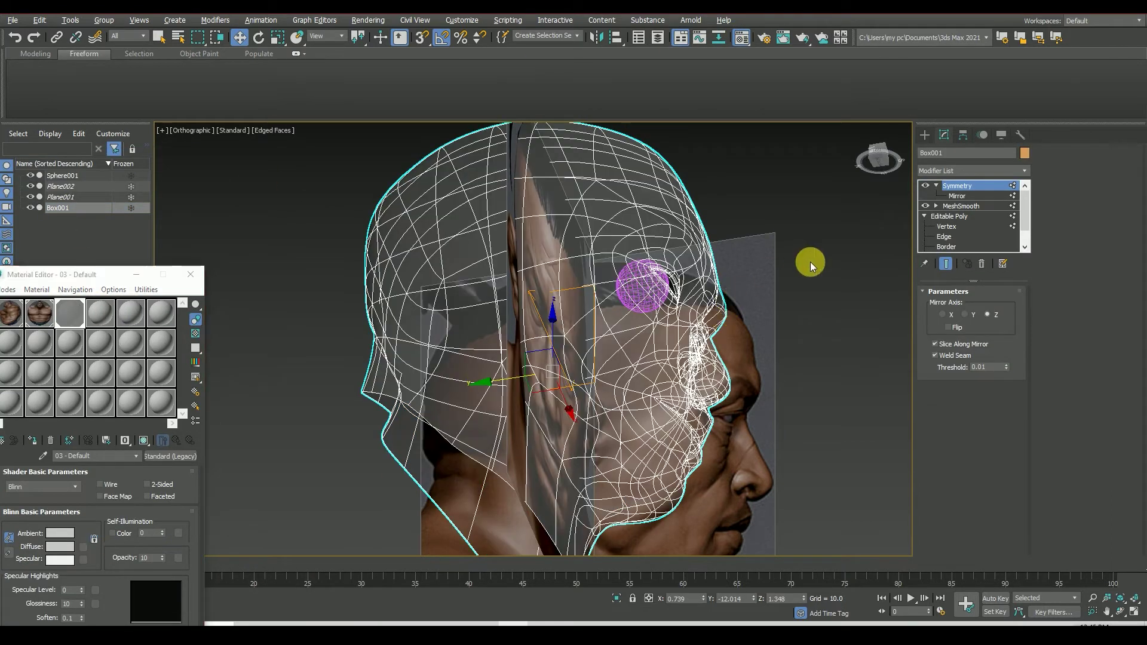
Step: Set head Opacity back to 100 and nudge Sphere001 into the eye socket
click(872, 160)
click(63, 175)
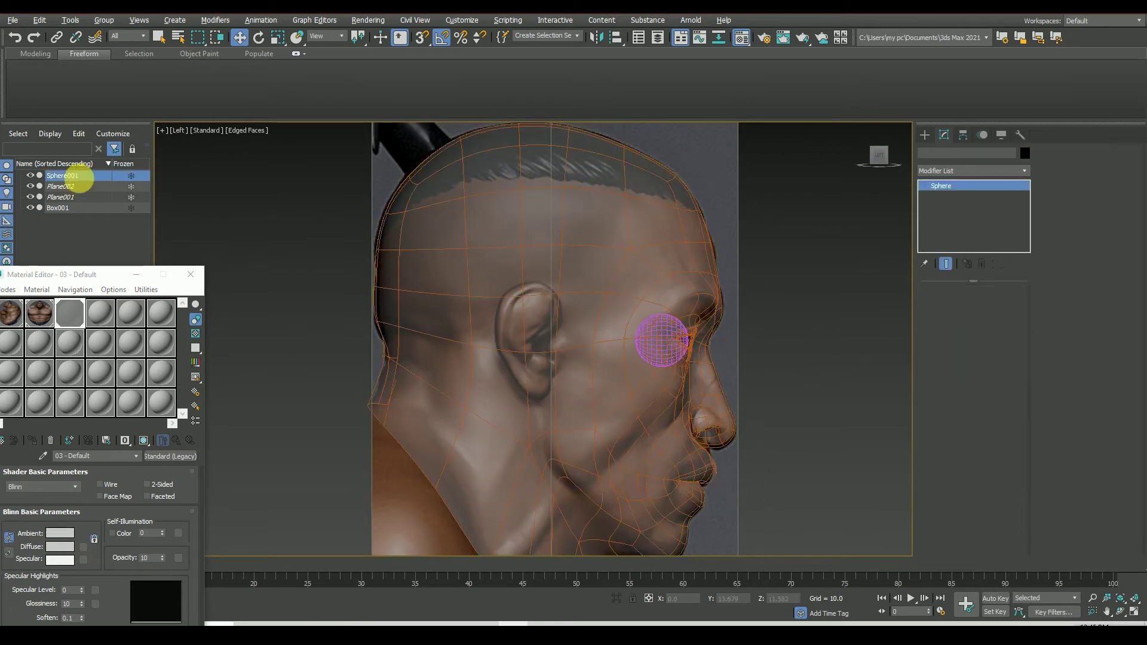
click(883, 155)
drag(883, 156, 609, 335)
scroll(560, 264, up, 5)
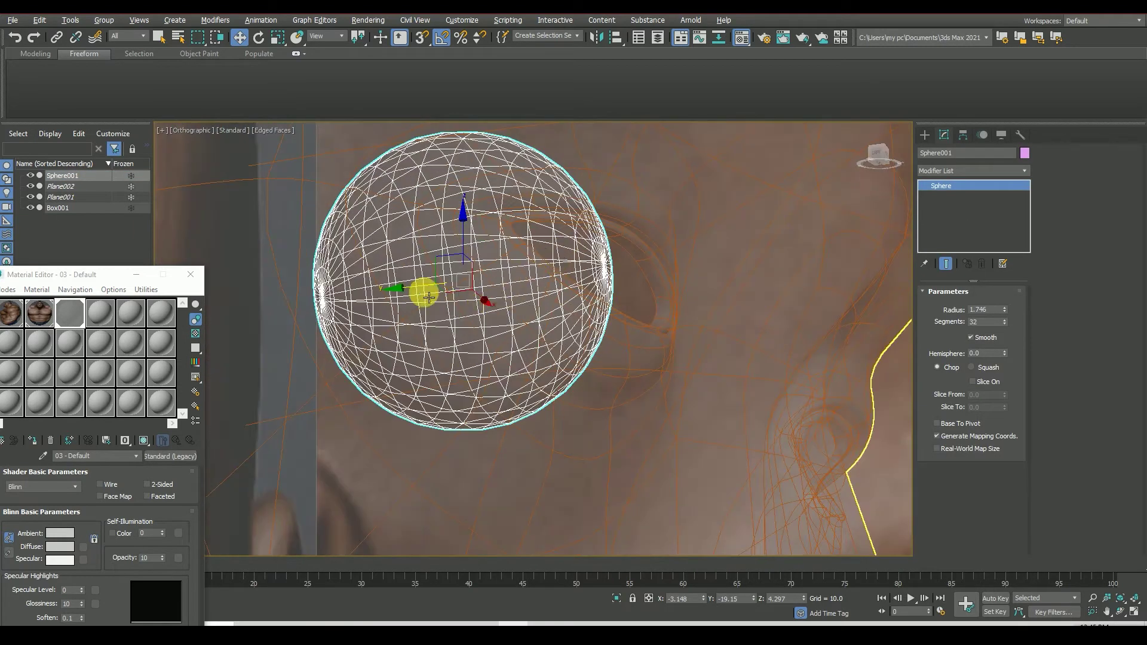
drag(159, 558, 160, 419)
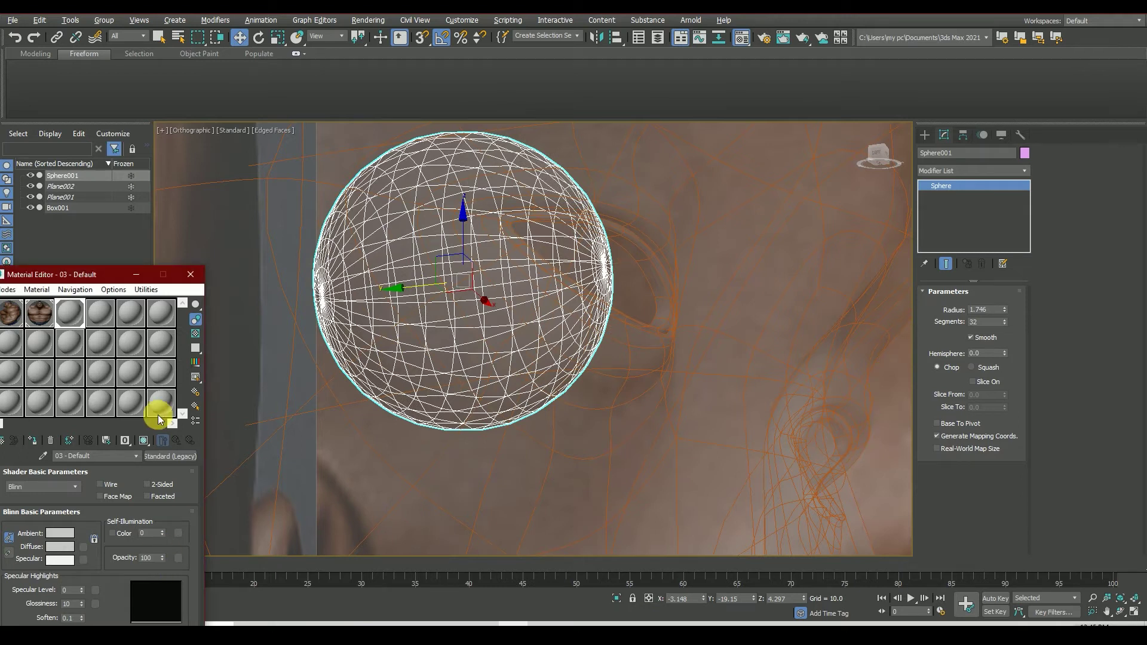
drag(433, 281, 428, 287)
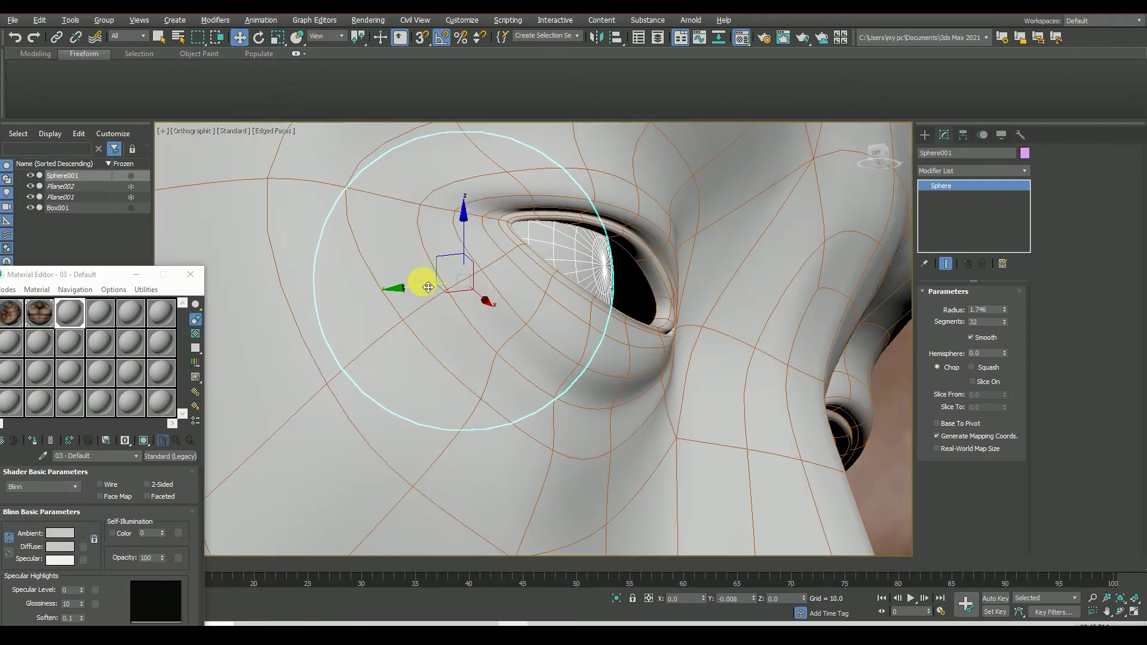
click(878, 160)
mouse_move(542, 276)
mouse_down()
mouse_move(518, 270)
mouse_move(541, 279)
mouse_up()
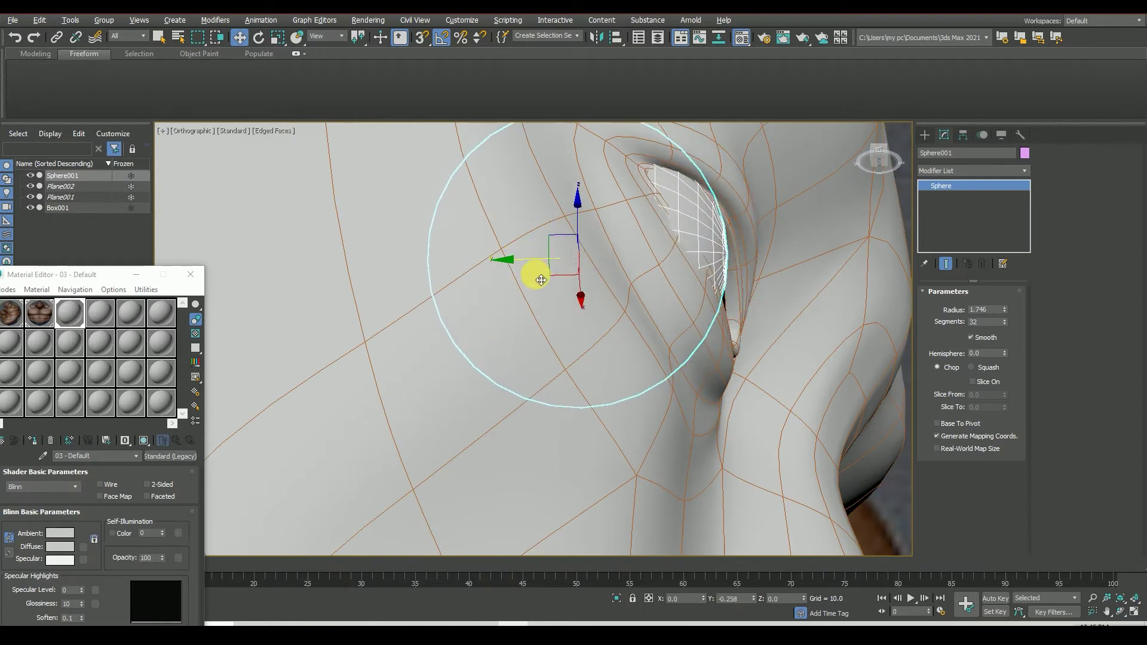
Step: Check the eyeball fit from front views, then select Box001 and expand its sub-object levels
drag(878, 192, 883, 157)
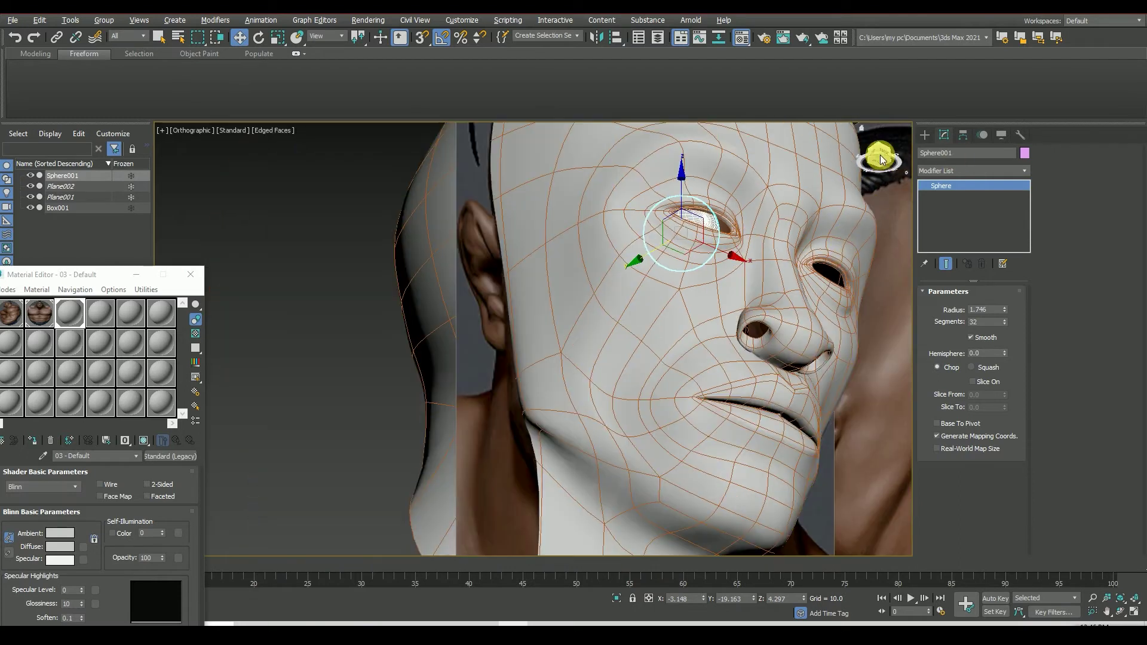
scroll(647, 331, up, 5)
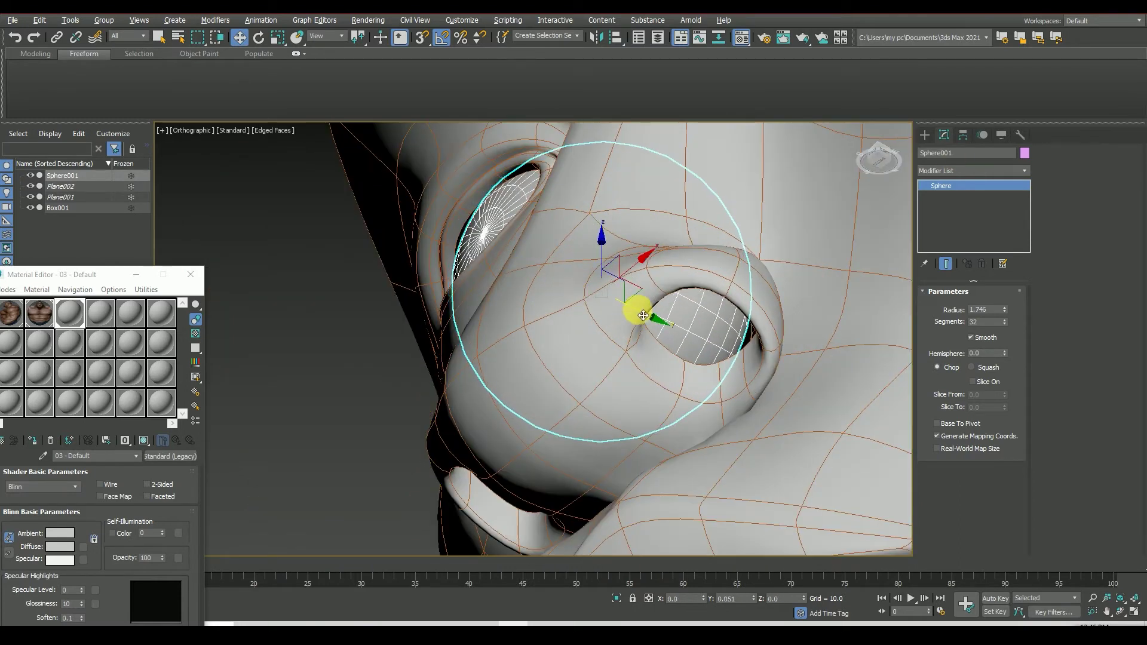
mouse_move(632, 313)
alt+middle_down()
mouse_move(727, 319)
mouse_move(274, 315)
alt+middle_up()
scroll(727, 319, down, 3)
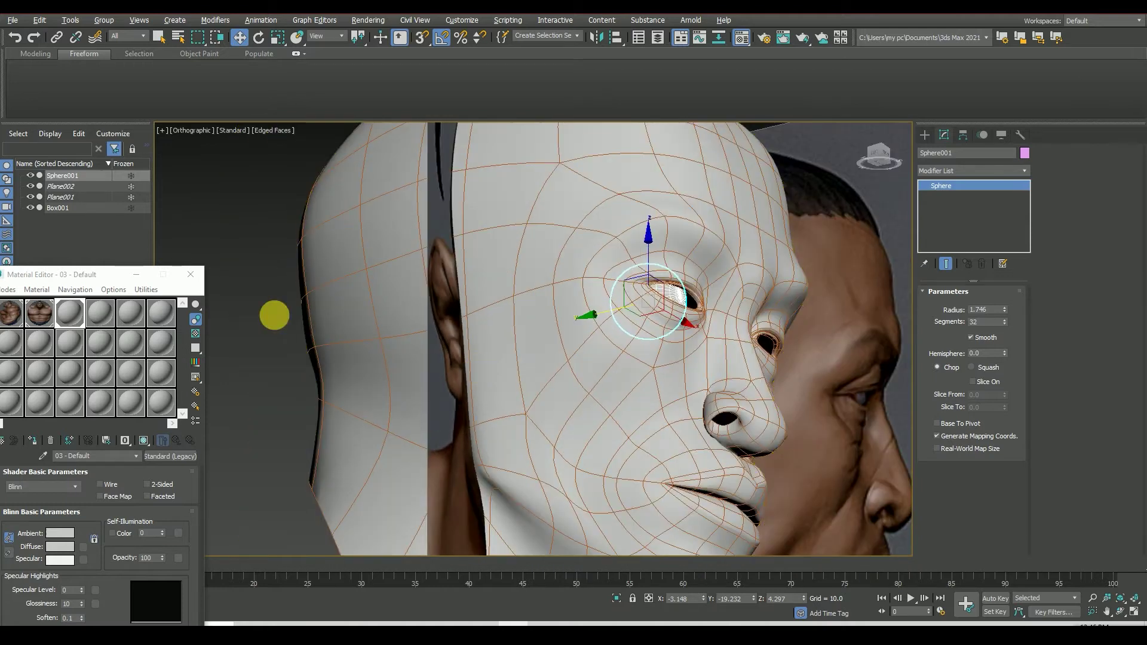
click(274, 315)
scroll(712, 325, up, 5)
click(569, 222)
alt+middle_drag(568, 223, 359, 274)
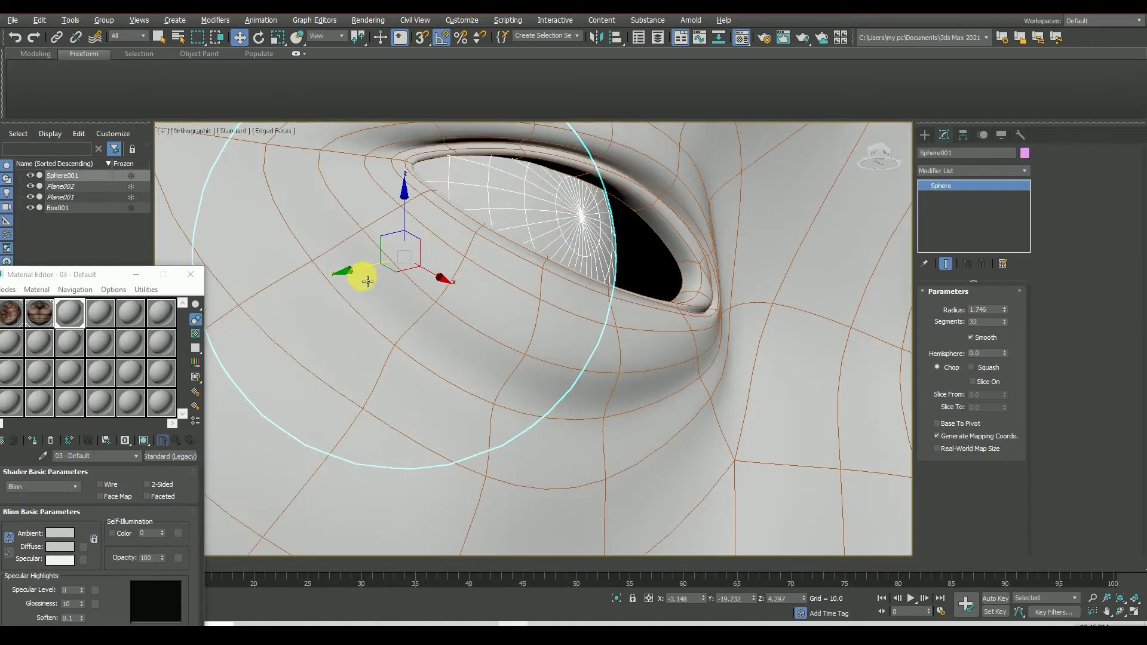
click(889, 160)
scroll(474, 289, up, 8)
scroll(471, 294, up, 2)
mouse_move(533, 332)
alt+middle_down()
mouse_move(627, 315)
mouse_move(486, 333)
alt+middle_up()
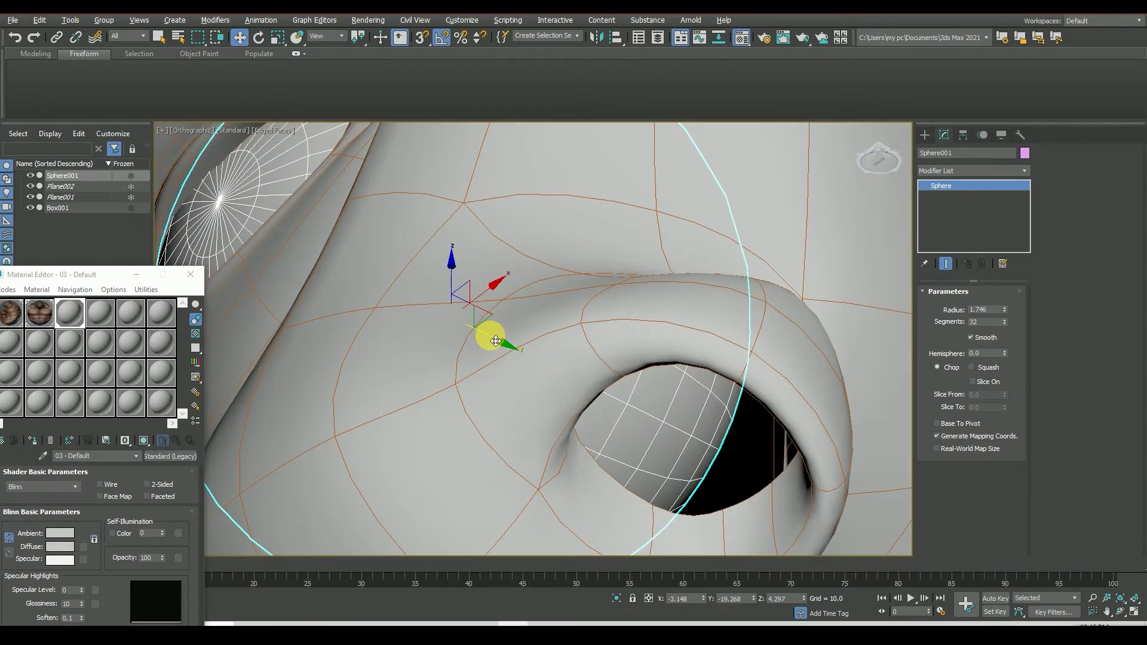
scroll(607, 397, down, 3)
click(884, 169)
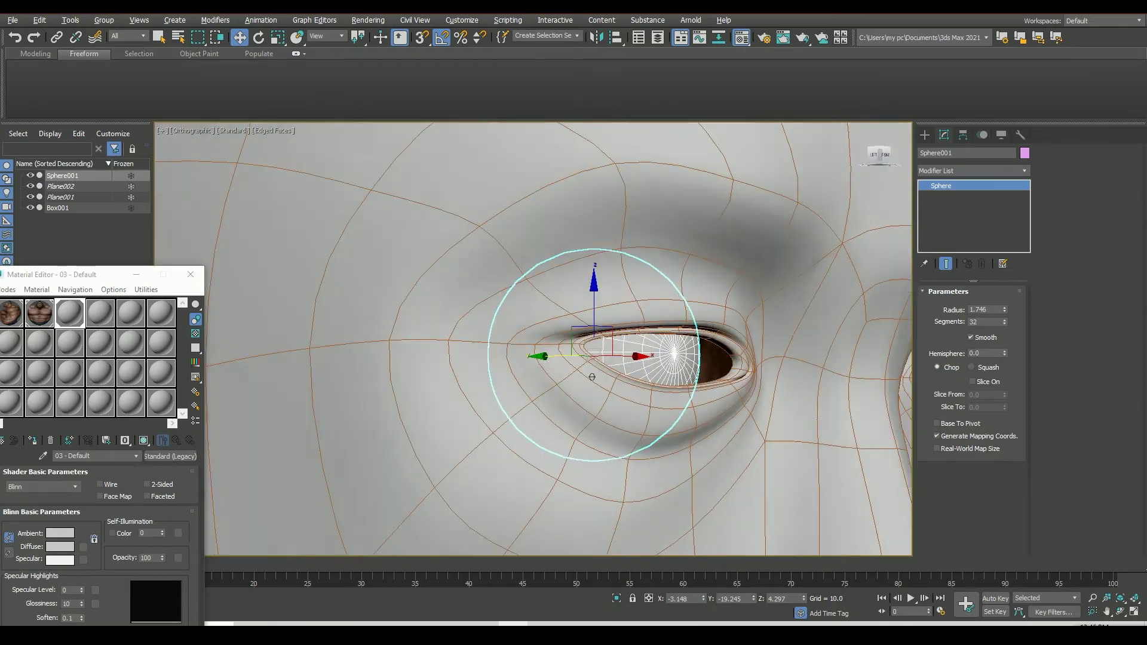
alt+middle_drag(627, 383, 592, 377)
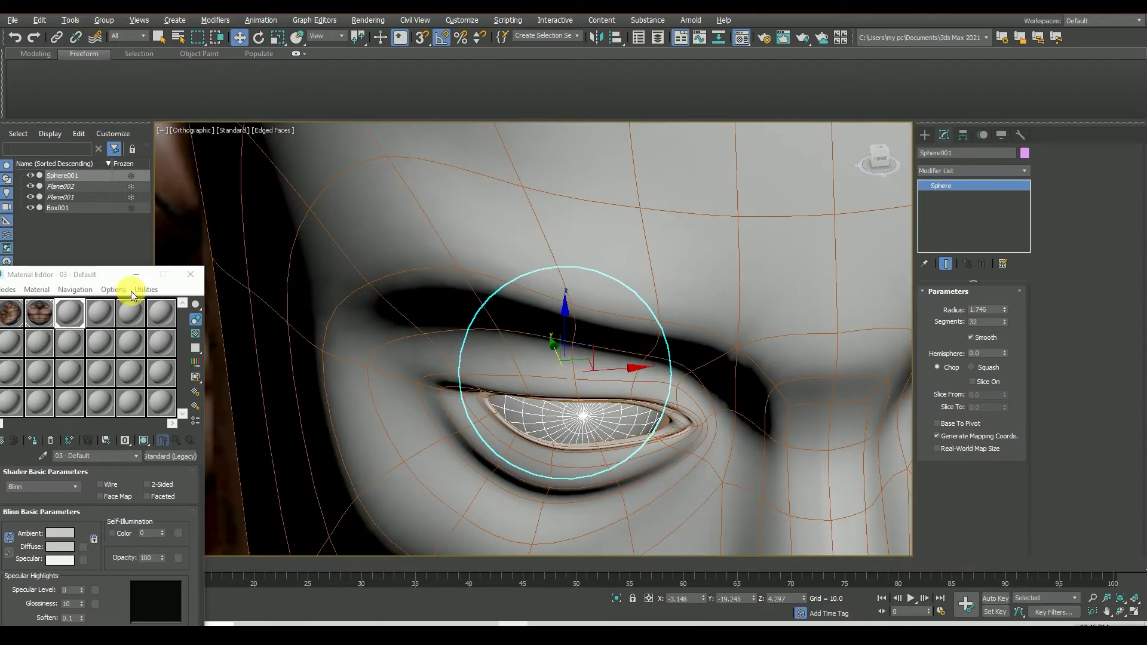
click(57, 208)
click(946, 248)
Step: Enter Vertex level and activate Freeform Shift with a 185 falloff
click(946, 227)
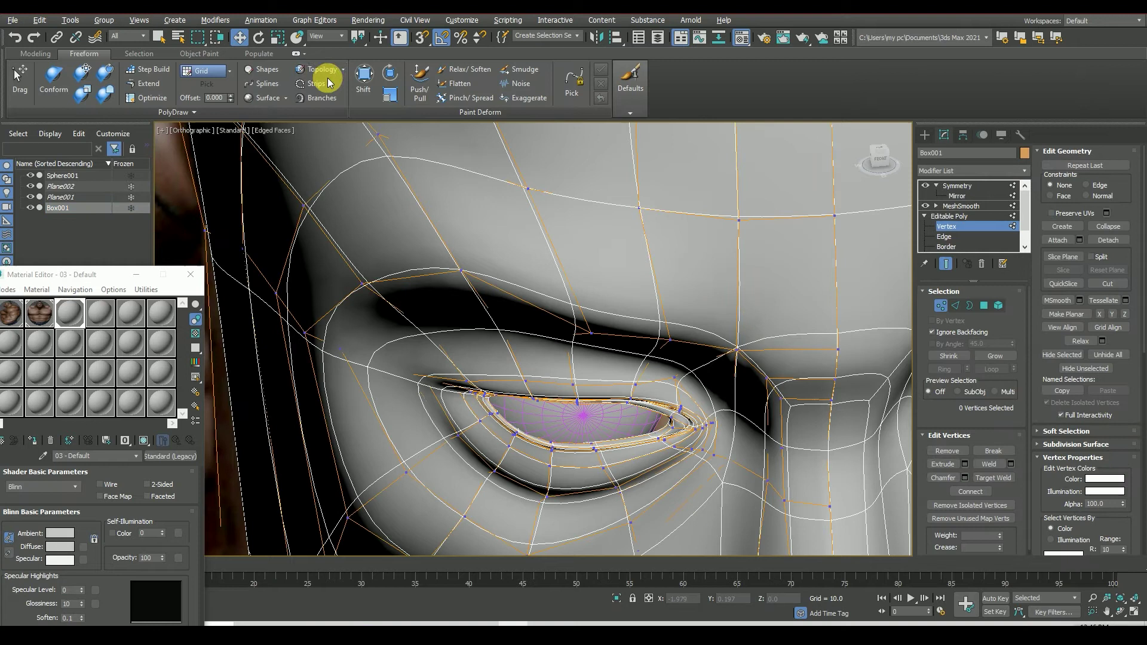
click(364, 75)
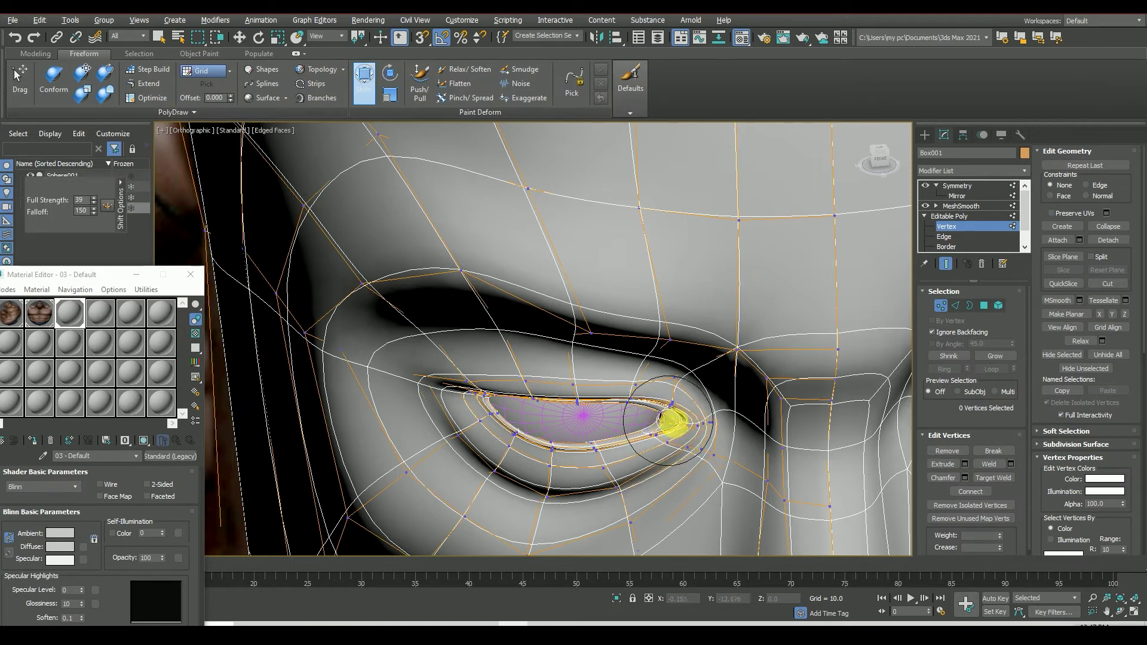
drag(100, 221, 99, 203)
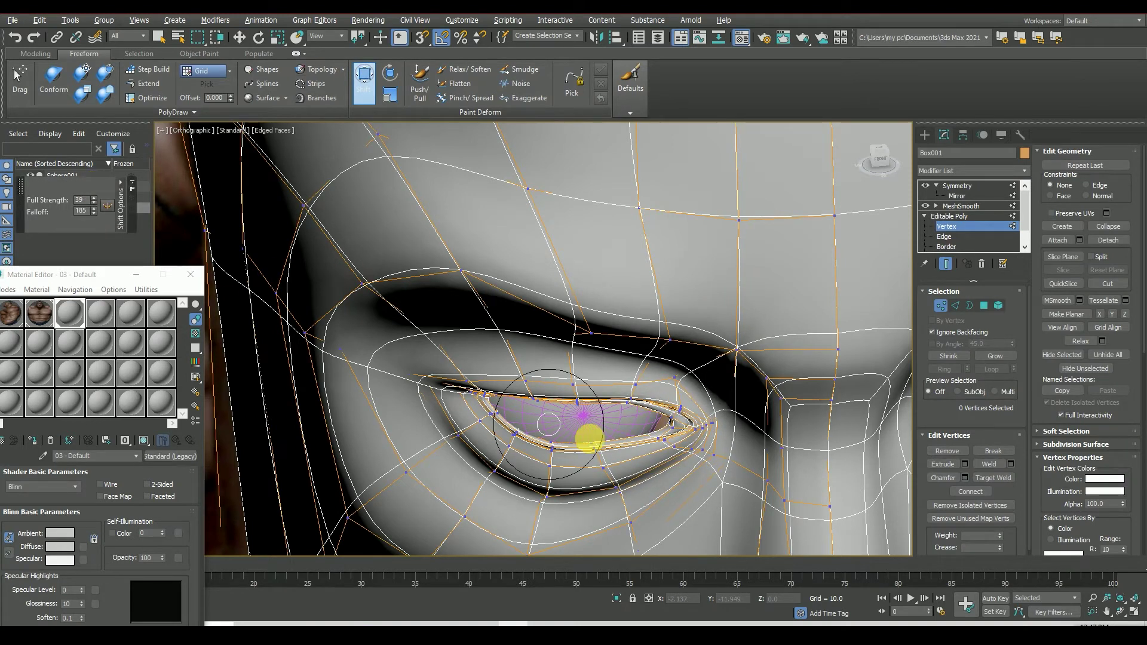
scroll(677, 422, down, 5)
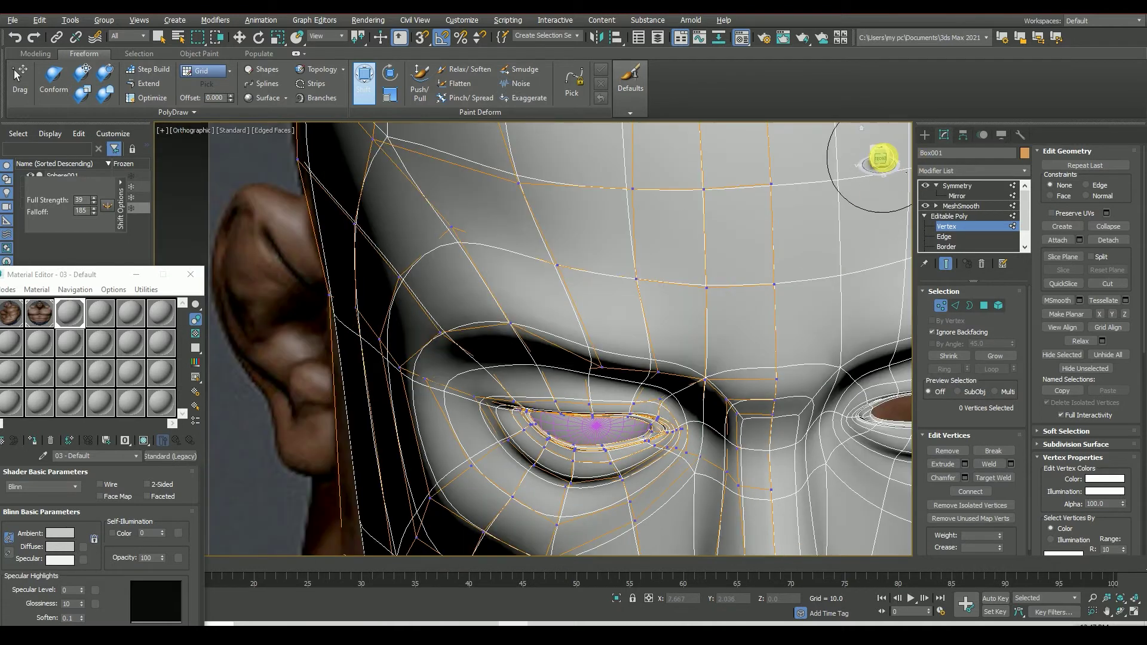
drag(884, 153, 257, 410)
scroll(741, 257, down, 1)
scroll(732, 259, up, 5)
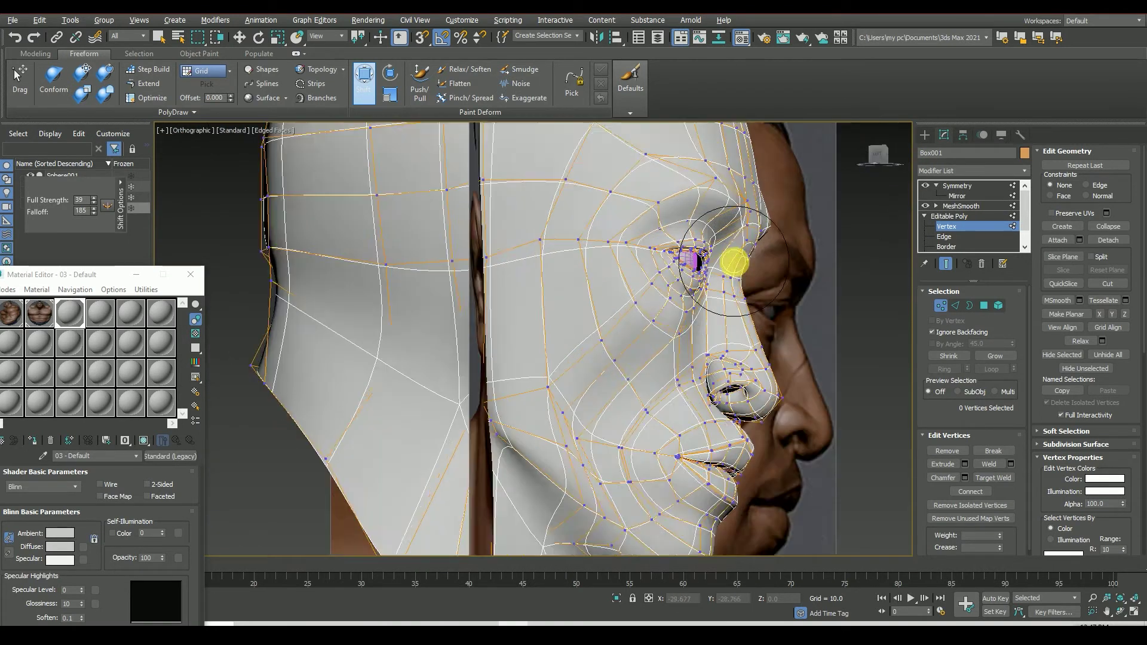
scroll(701, 256, up, 4)
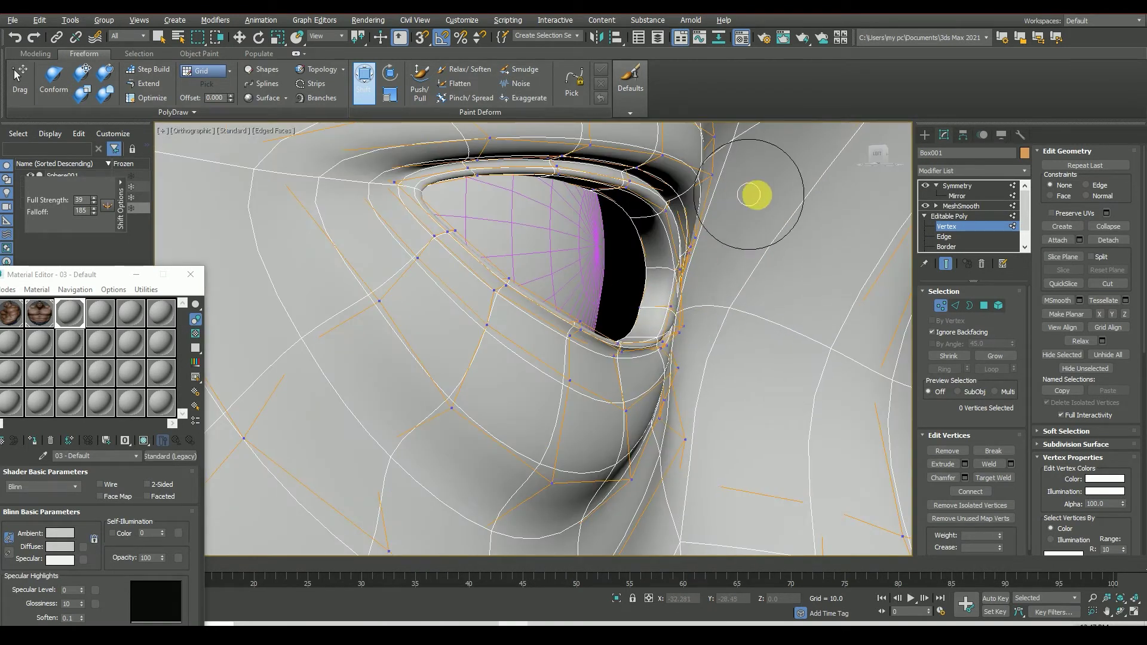
scroll(758, 191, down, 2)
scroll(871, 159, up, 2)
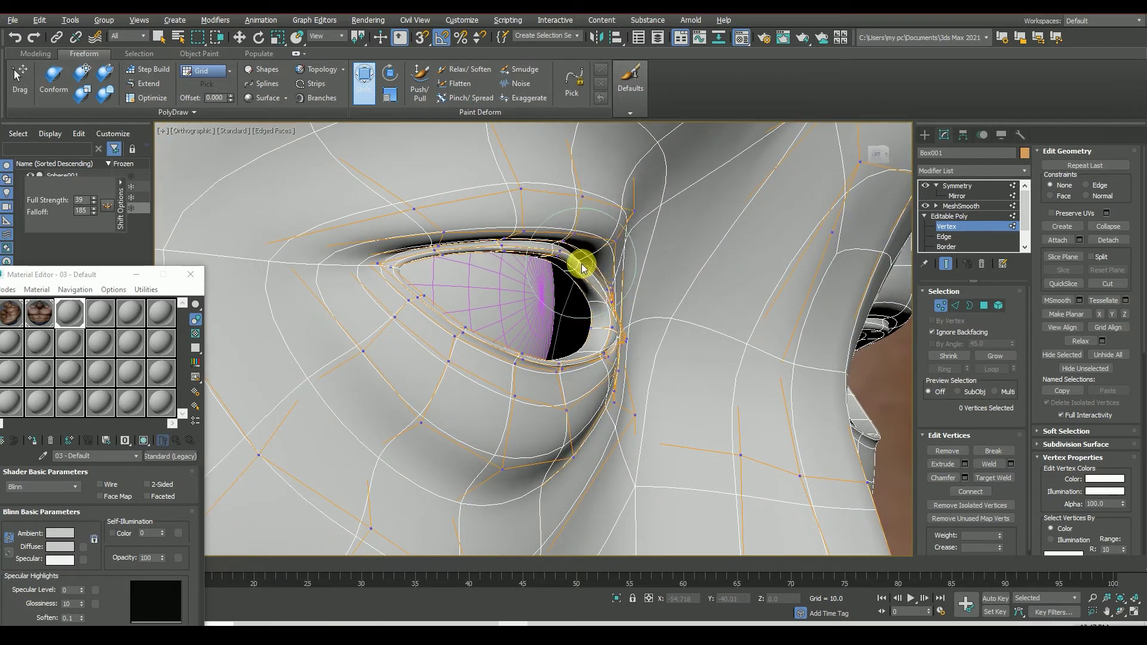
Step: With falloff 225, pull the outer eye corner and upper eyelid left, then set falloff 180
click(582, 267)
drag(94, 210, 94, 197)
drag(687, 269, 566, 263)
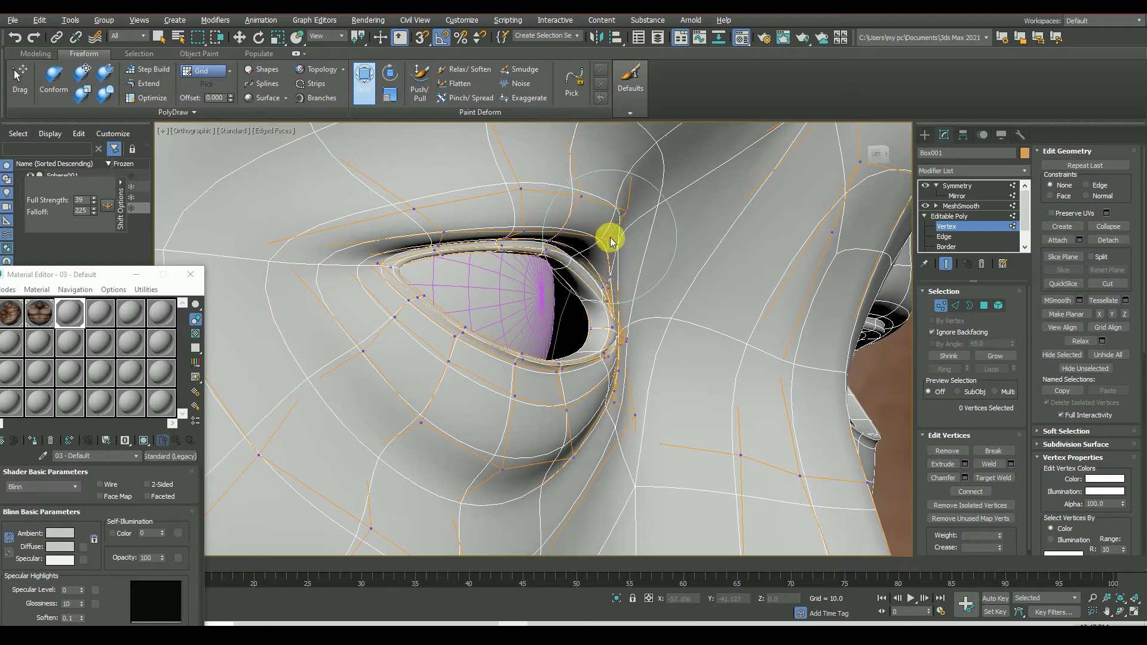
drag(604, 328, 577, 325)
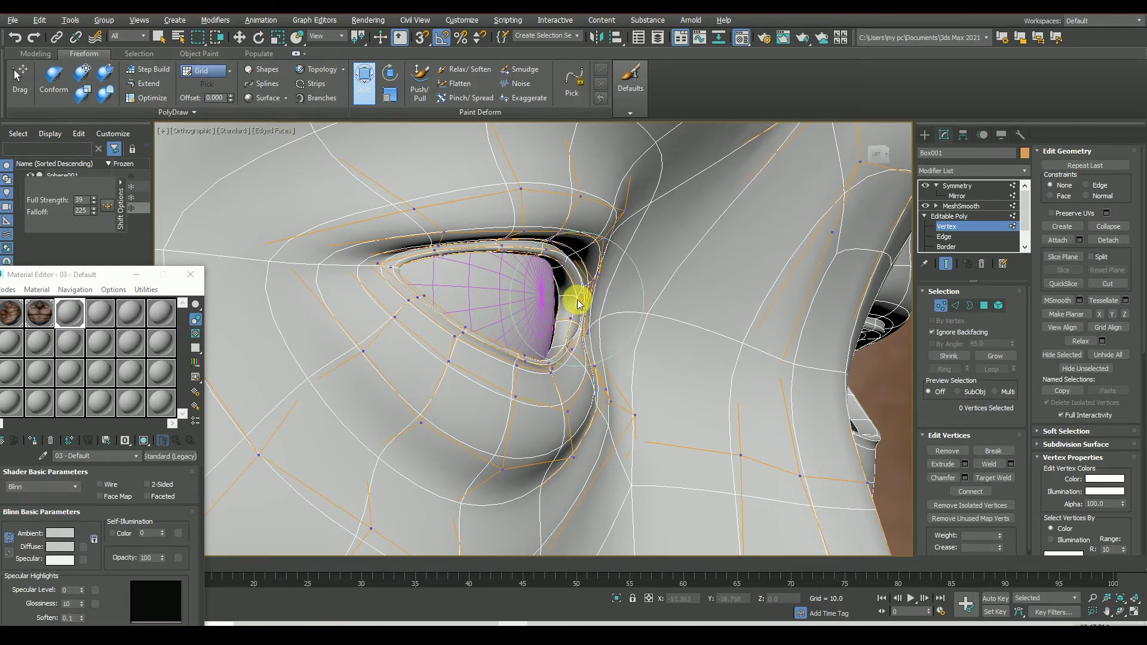
click(94, 214)
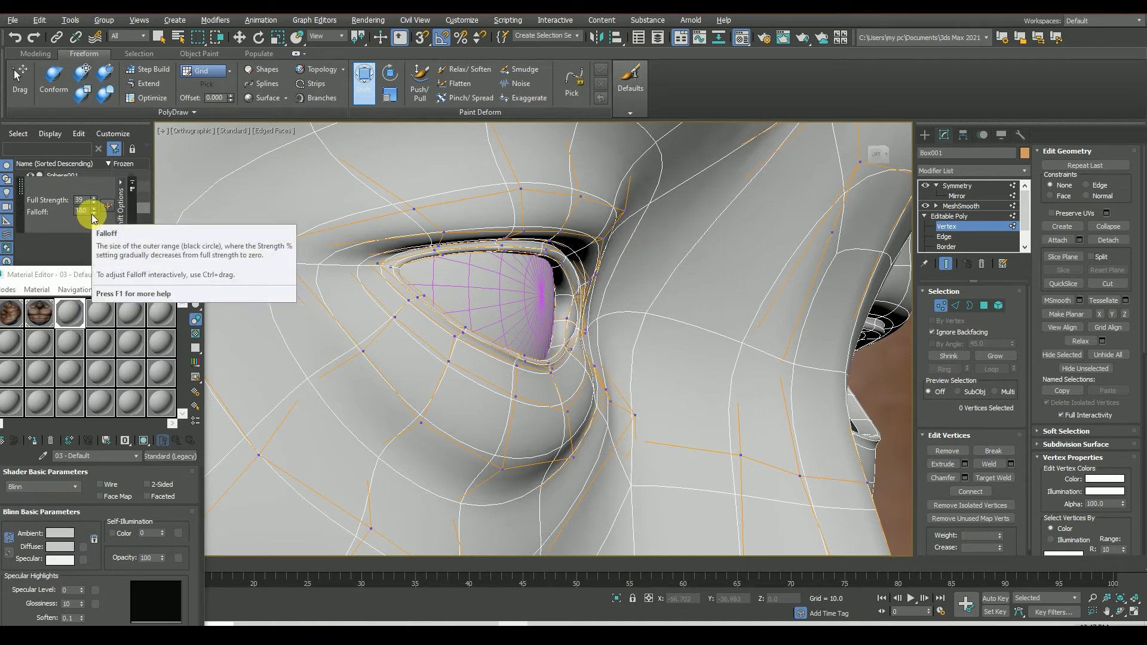
Step: With falloff 244, shift the lower eye-corner fold left from a left-side view
scroll(568, 297, up, 2)
scroll(566, 375, down, 1)
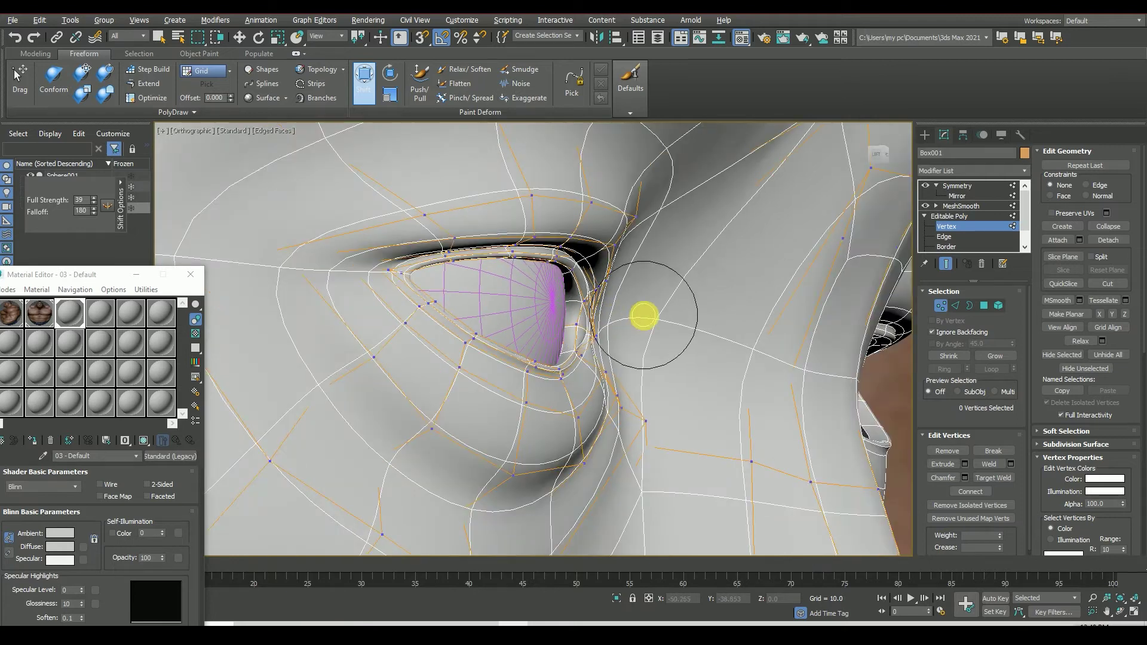
scroll(643, 315, down, 2)
scroll(758, 178, up, 1)
scroll(447, 399, up, 2)
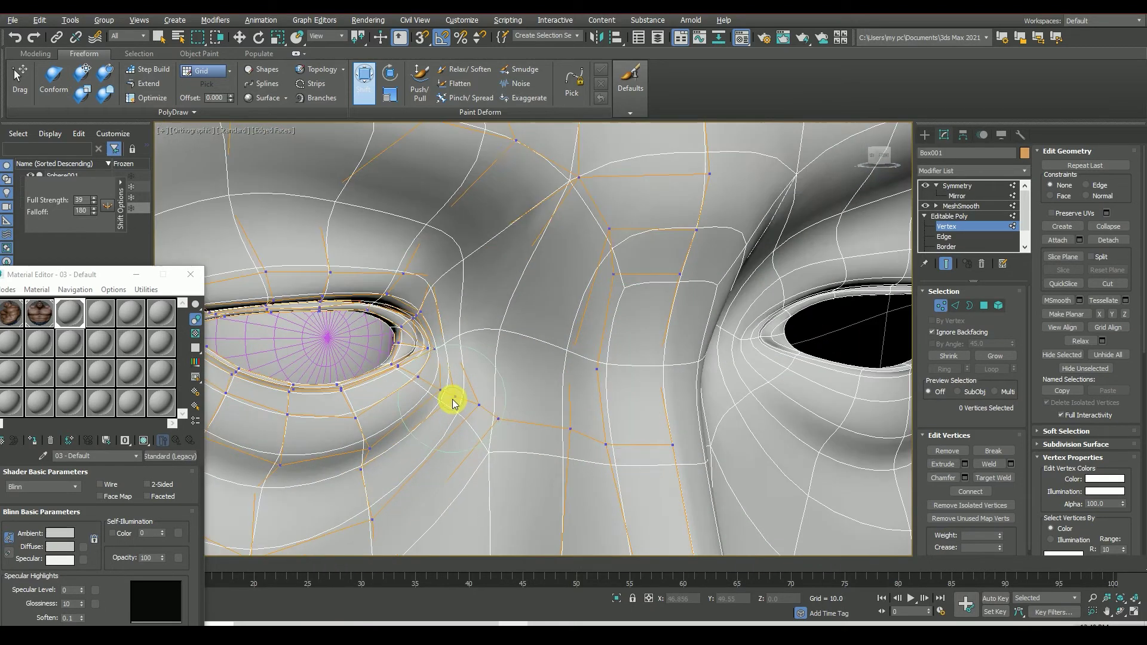
scroll(433, 307, up, 2)
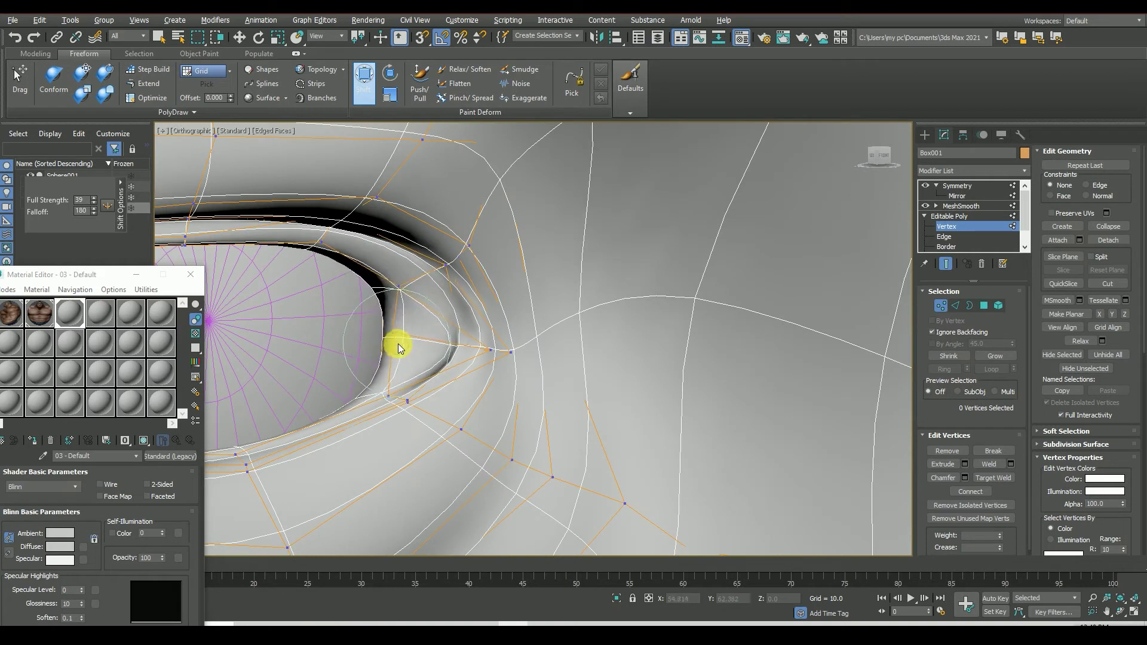
scroll(717, 257, down, 2)
mouse_move(877, 156)
alt+middle_down()
mouse_move(371, 338)
mouse_move(594, 320)
mouse_move(622, 366)
alt+middle_up()
click(873, 160)
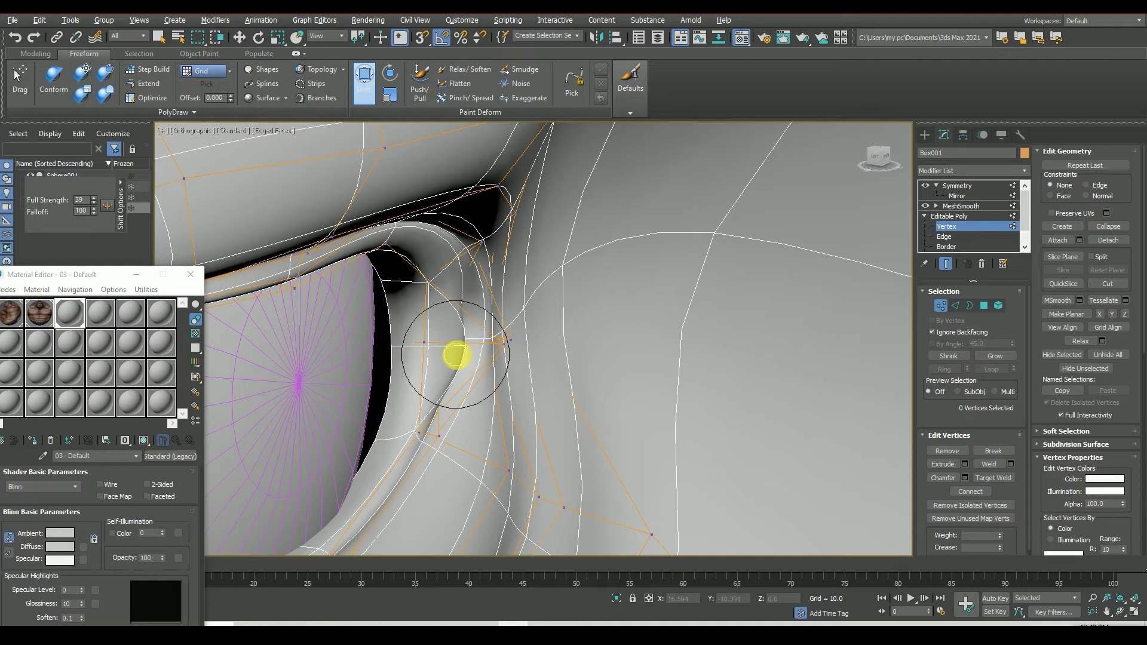
drag(461, 355, 474, 362)
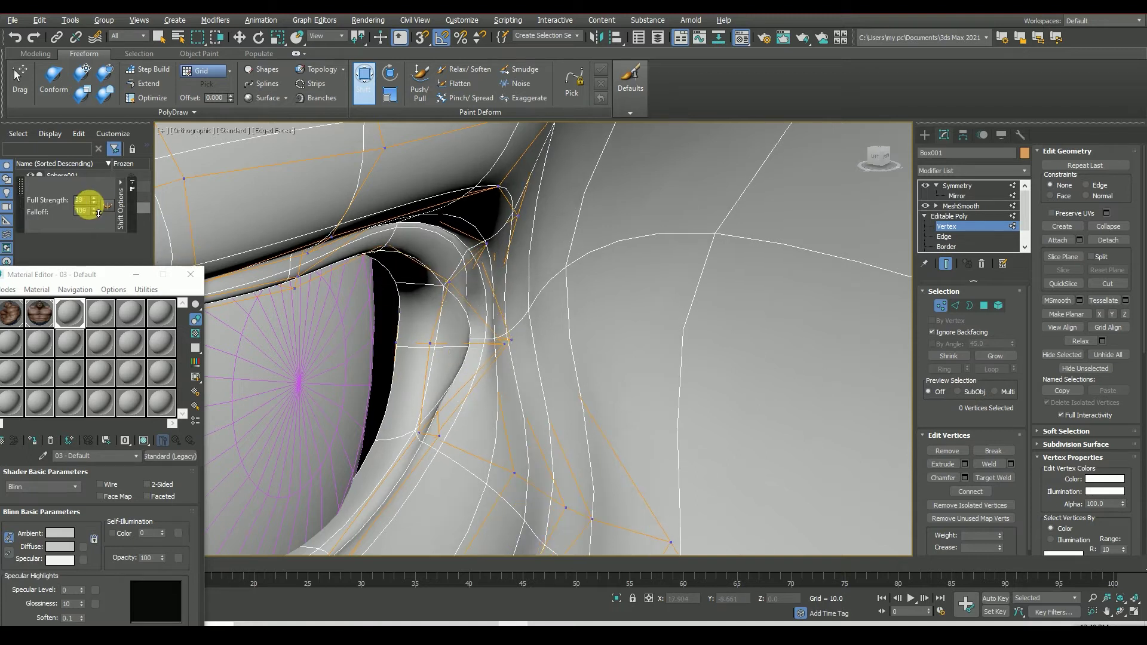
click(18, 37)
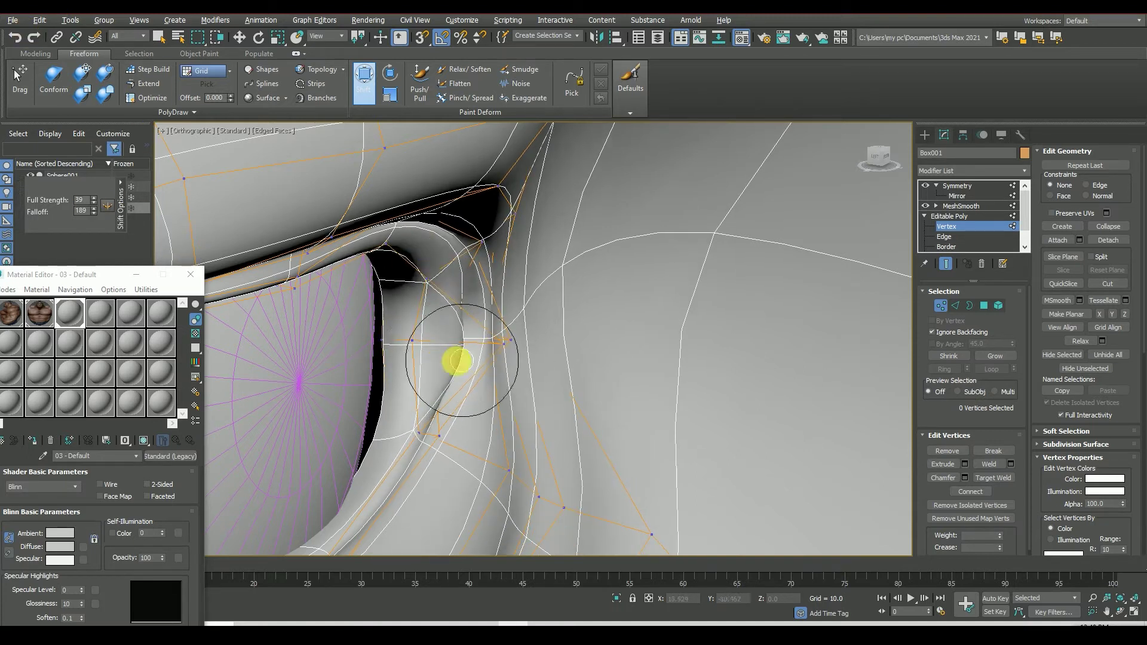
drag(94, 214, 94, 197)
scroll(450, 346, down, 2)
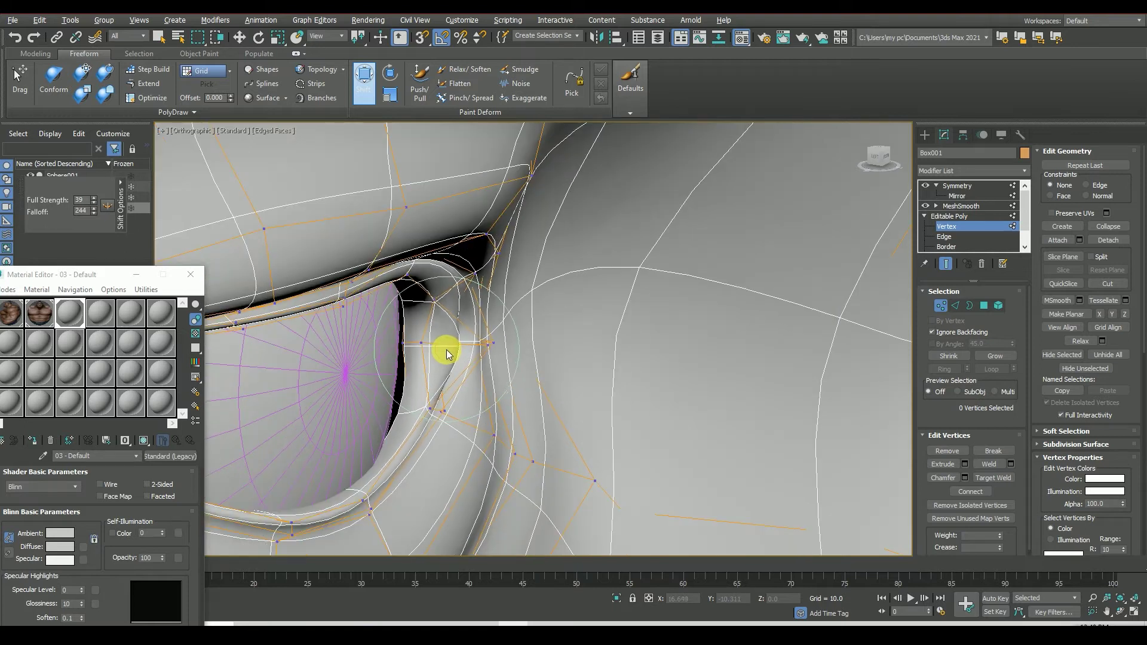
drag(436, 423, 428, 422)
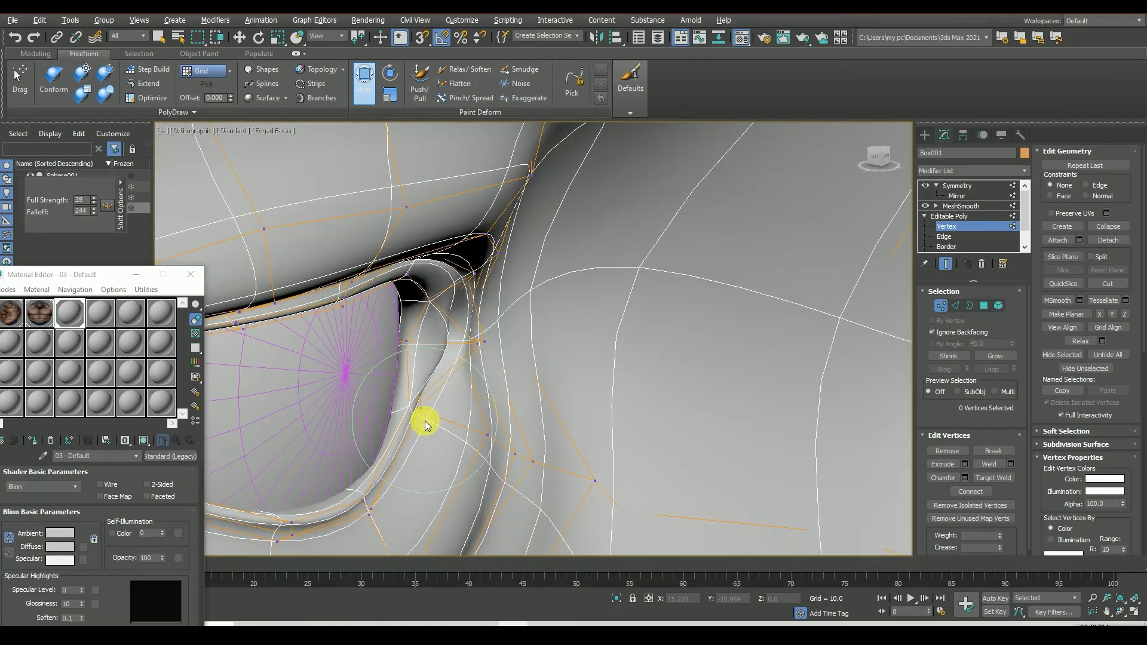
drag(451, 289, 440, 281)
scroll(687, 231, down, 3)
Step: Push the inner-corner eyelid loops into shape around the eyeball
mouse_move(686, 230)
middle_down()
mouse_move(714, 160)
mouse_move(743, 159)
middle_up()
scroll(714, 160, up, 4)
scroll(743, 159, down, 2)
scroll(777, 167, up, 1)
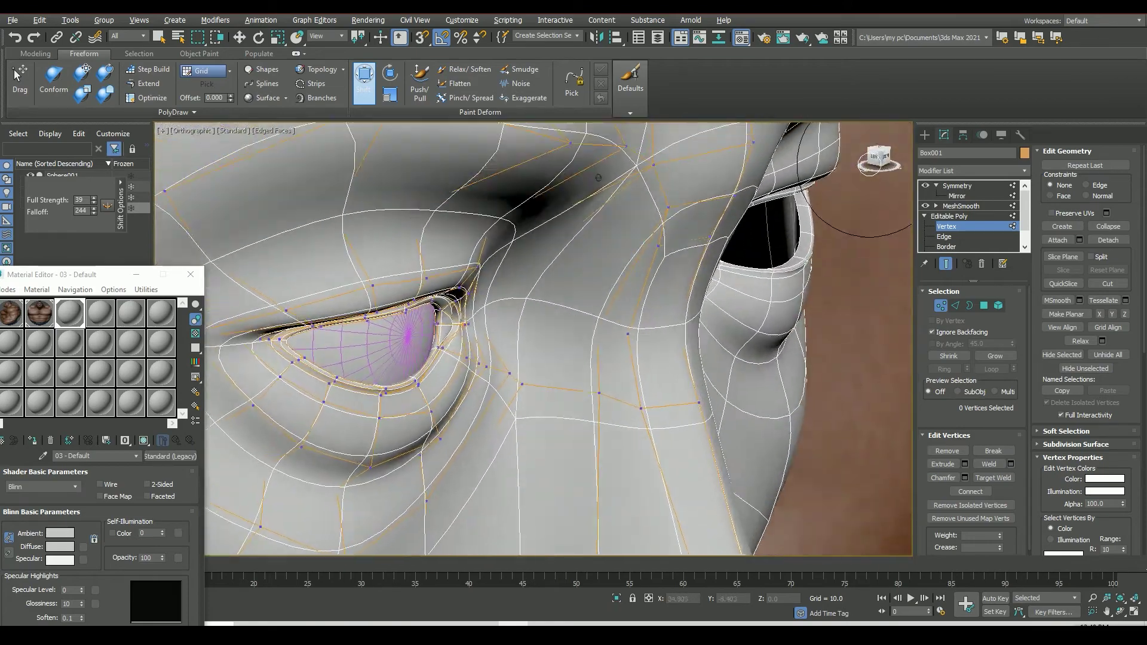
scroll(809, 170, up, 2)
mouse_move(809, 169)
alt+middle_down()
mouse_move(583, 307)
mouse_move(732, 217)
alt+middle_up()
scroll(584, 307, up, 3)
scroll(733, 218, down, 4)
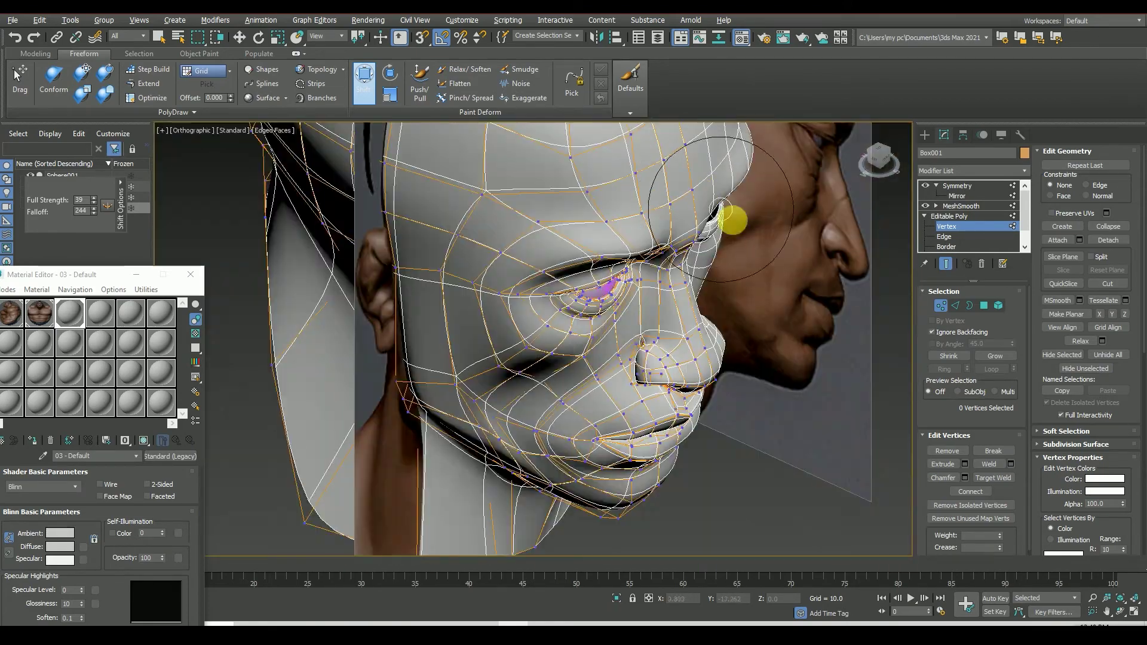
mouse_move(881, 163)
alt+middle_down()
mouse_move(883, 192)
mouse_move(499, 243)
alt+middle_up()
scroll(479, 289, up, 4)
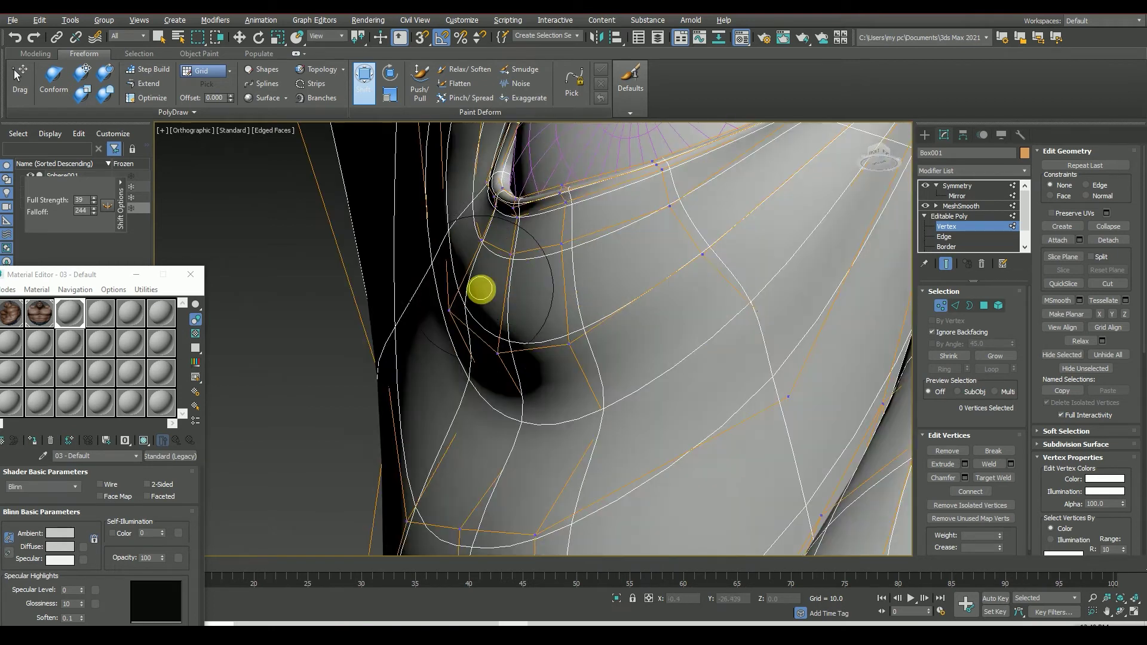
scroll(478, 289, up, 2)
scroll(505, 206, up, 5)
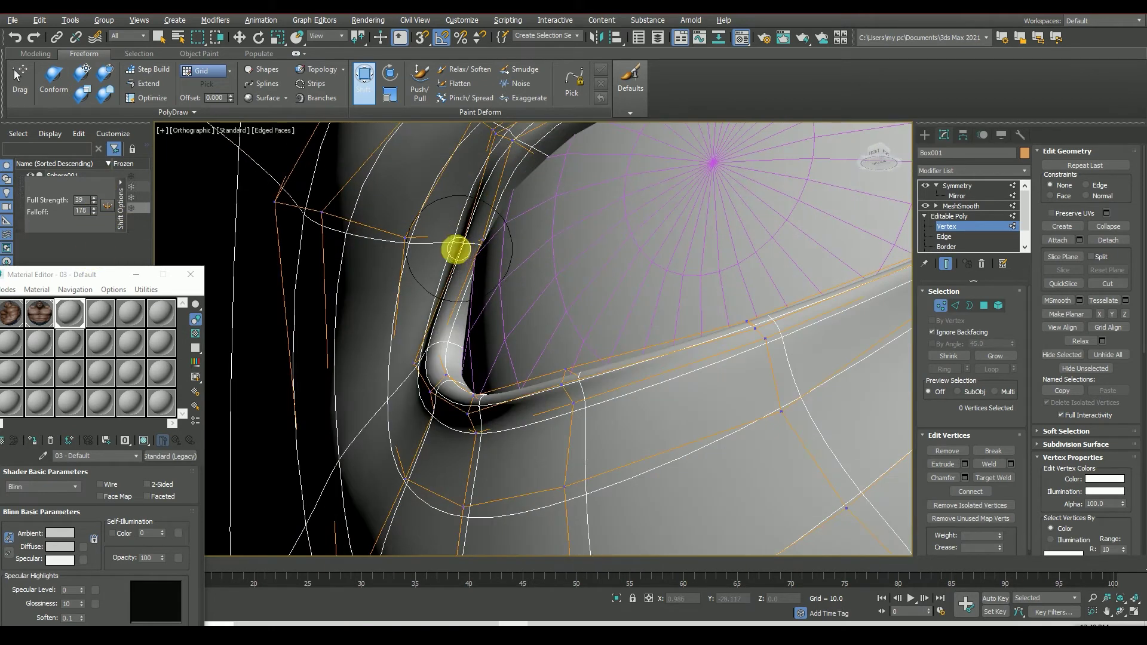
mouse_move(478, 239)
mouse_down()
mouse_move(422, 250)
mouse_move(468, 259)
mouse_move(389, 238)
mouse_move(421, 265)
mouse_move(95, 225)
mouse_up()
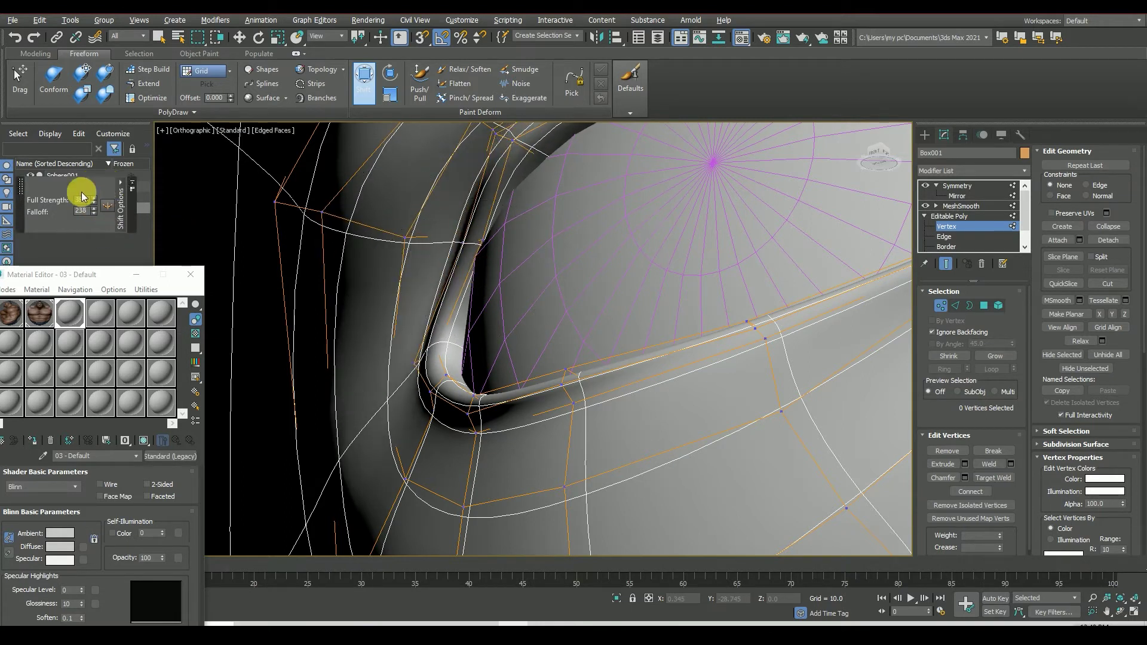
Step: Toggle Sphere001 visibility, switch to Move and raise the five eye-corner vertices
click(30, 174)
click(30, 174)
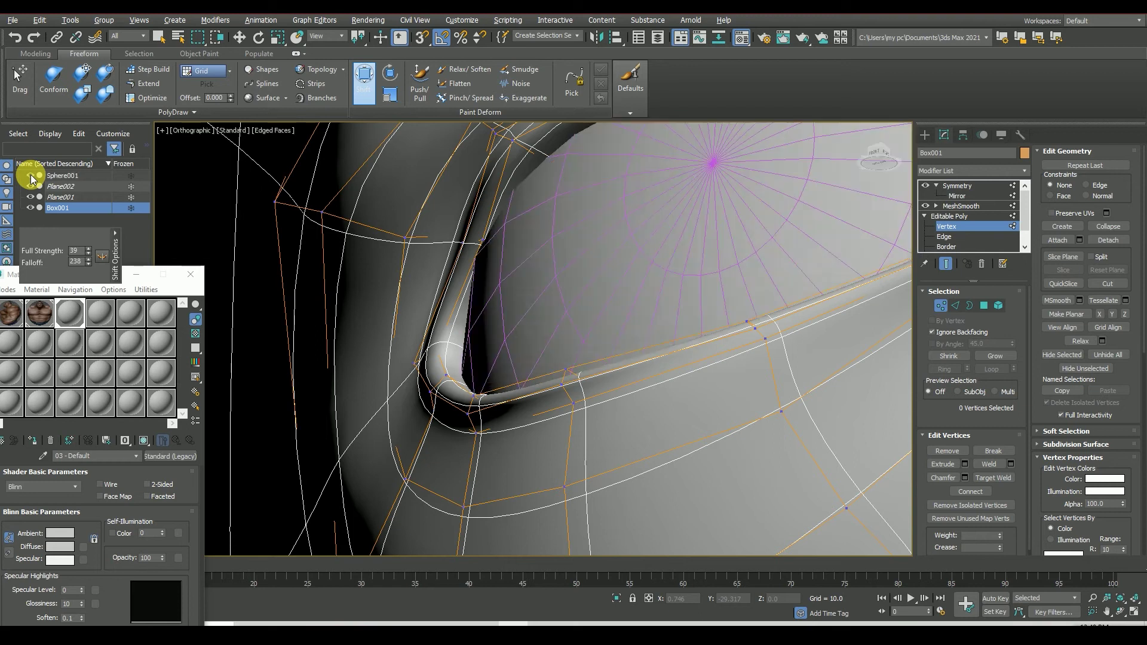
drag(472, 263, 453, 259)
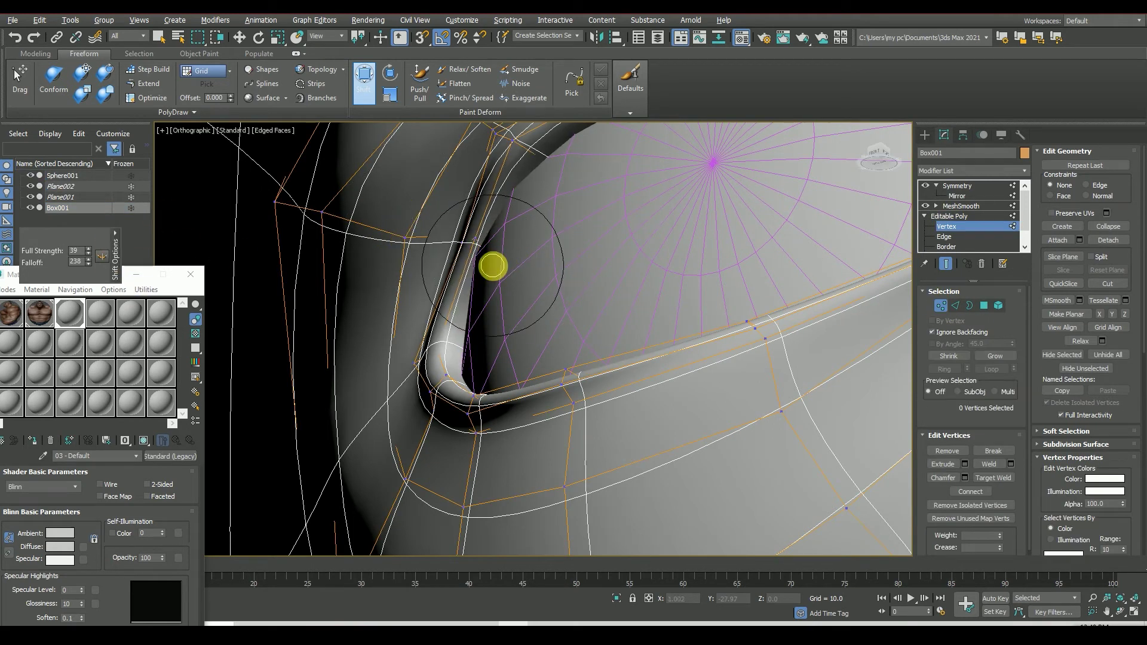
click(375, 65)
drag(443, 250, 451, 275)
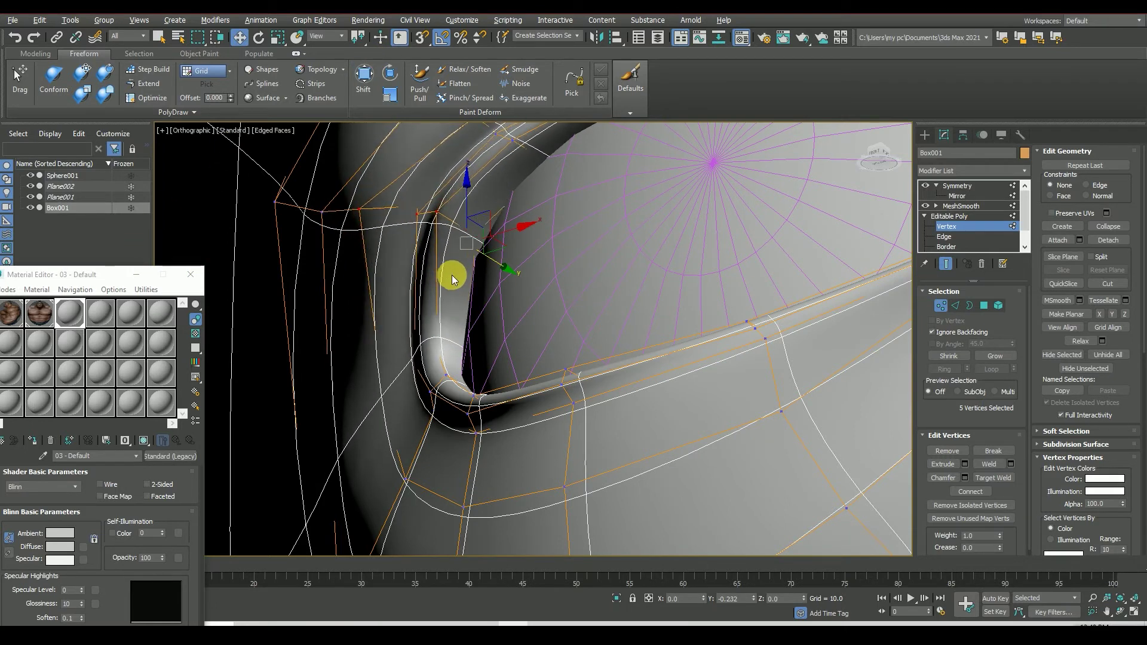
Step: Hide the eyeball, check the eye-opening edges on the cage in Left view, then select Symmetry
mouse_move(607, 285)
alt+middle_down()
mouse_move(837, 228)
mouse_move(800, 230)
alt+middle_up()
click(30, 175)
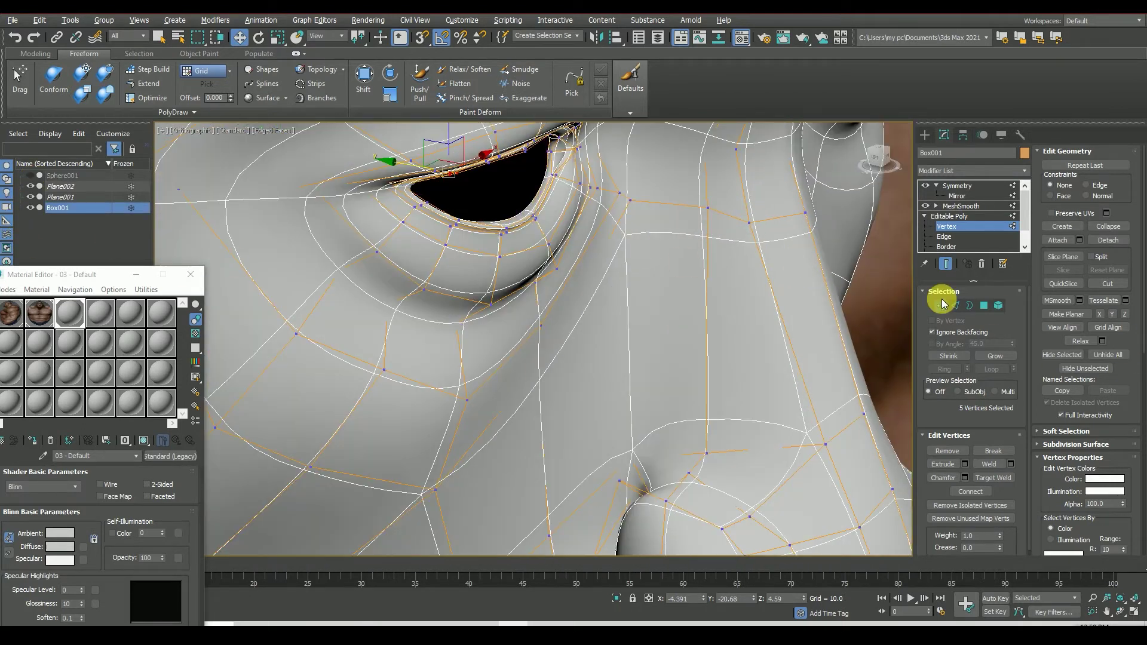
click(945, 264)
click(955, 305)
scroll(520, 219, up, 5)
middle_drag(520, 220, 549, 401)
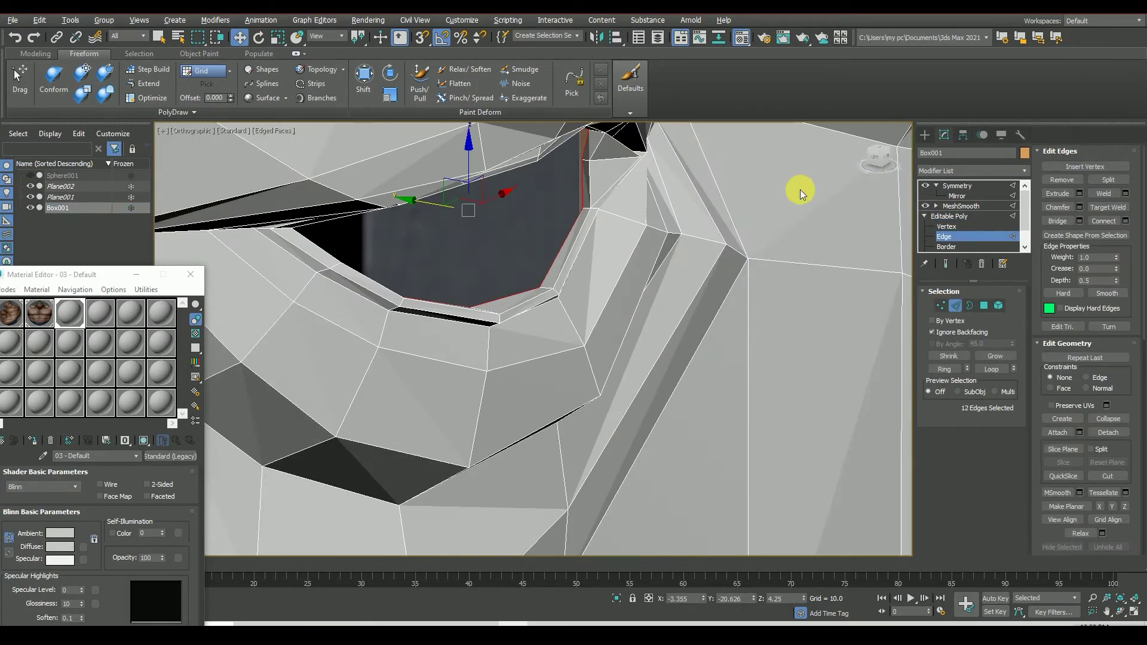
key(l)
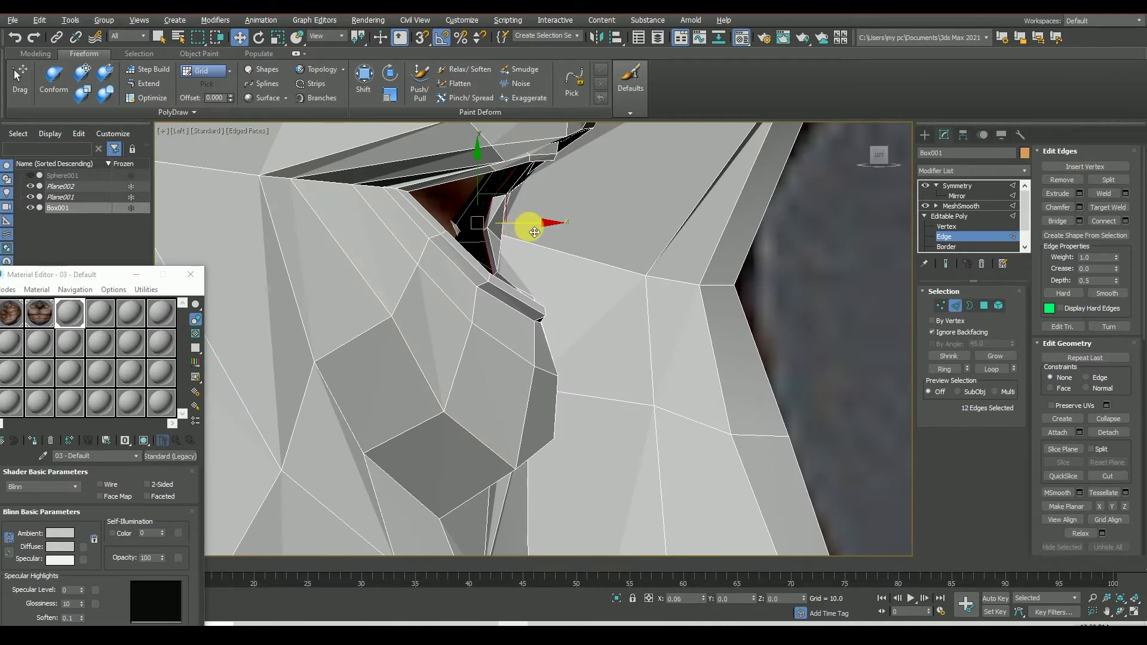
alt+middle_drag(635, 221, 533, 336)
click(957, 186)
Step: Deselect the head and inspect the smoothed eye from front and three-quarter views
scroll(507, 475, down, 5)
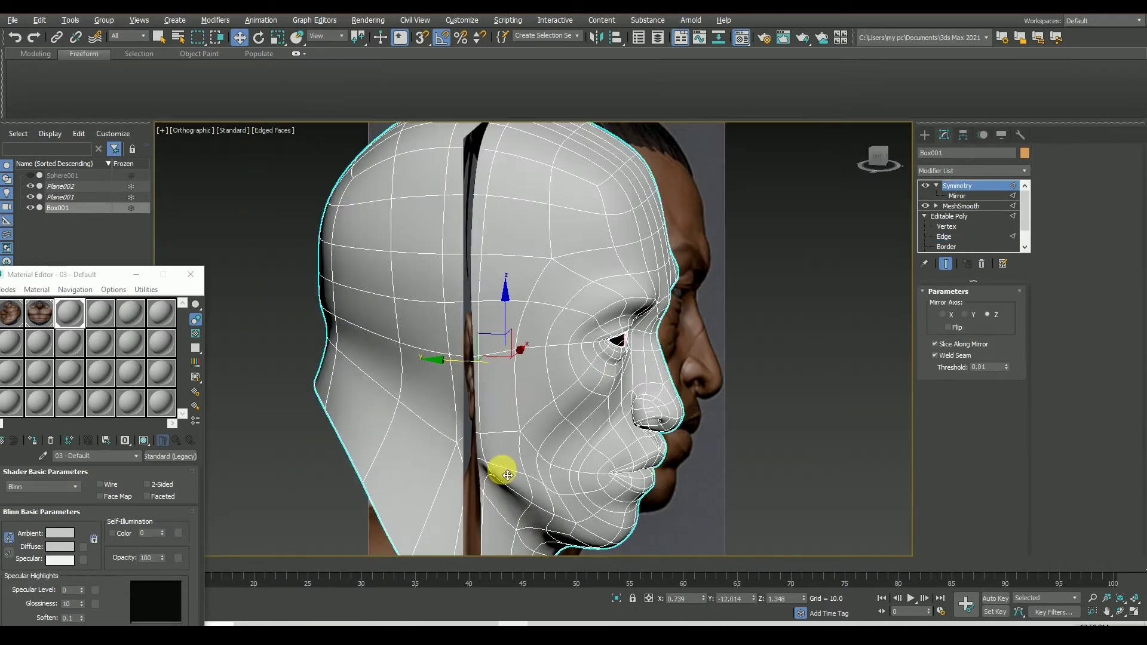
click(783, 335)
click(879, 158)
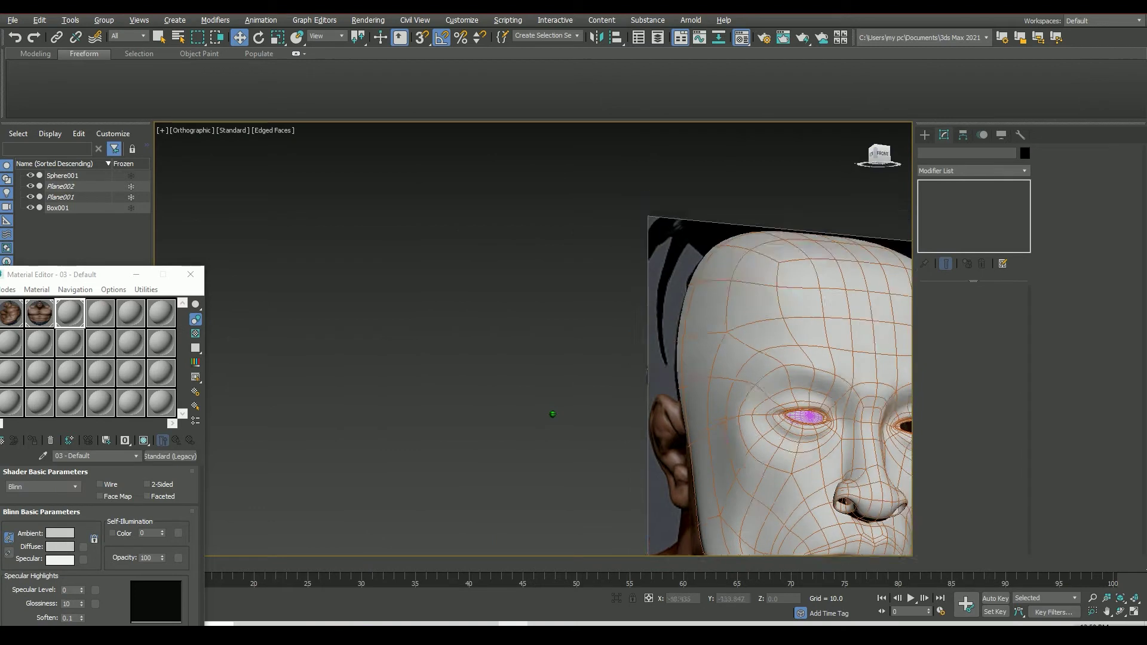
scroll(683, 269, up, 6)
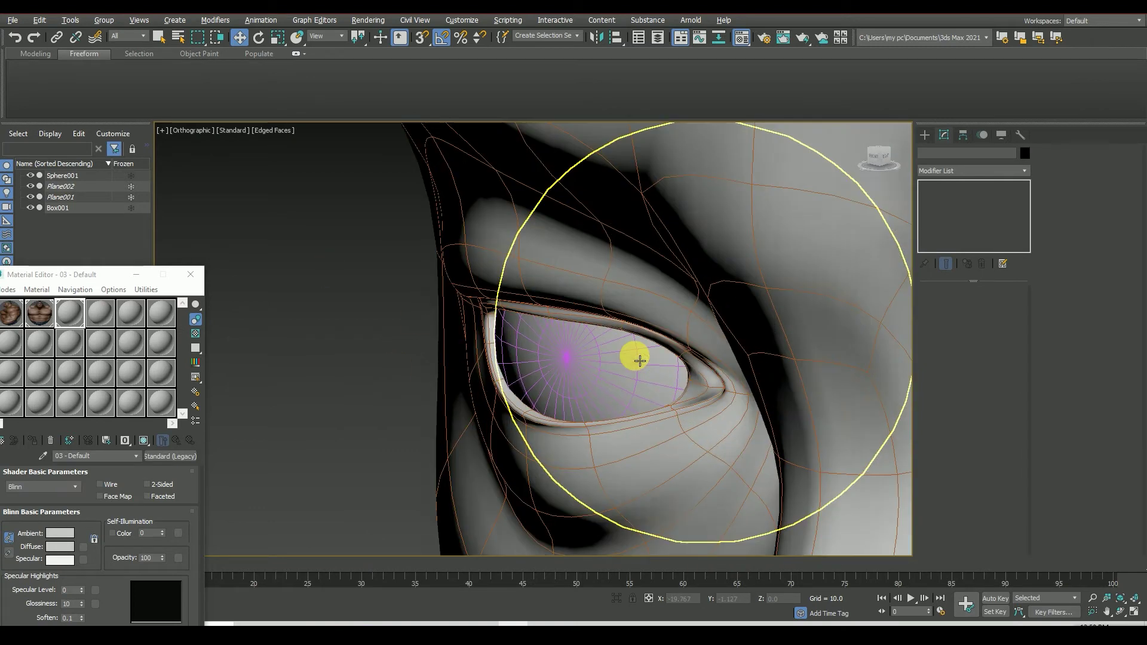
scroll(443, 358, down, 2)
scroll(362, 314, down, 2)
click(877, 163)
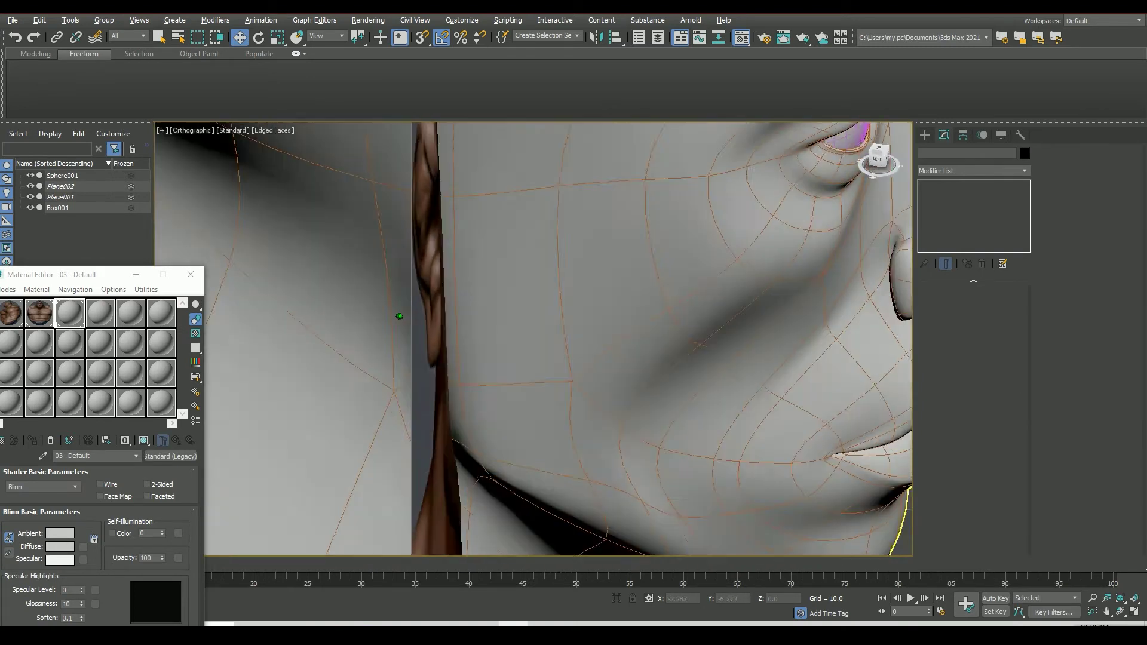
scroll(685, 255, up, 3)
scroll(686, 366, up, 2)
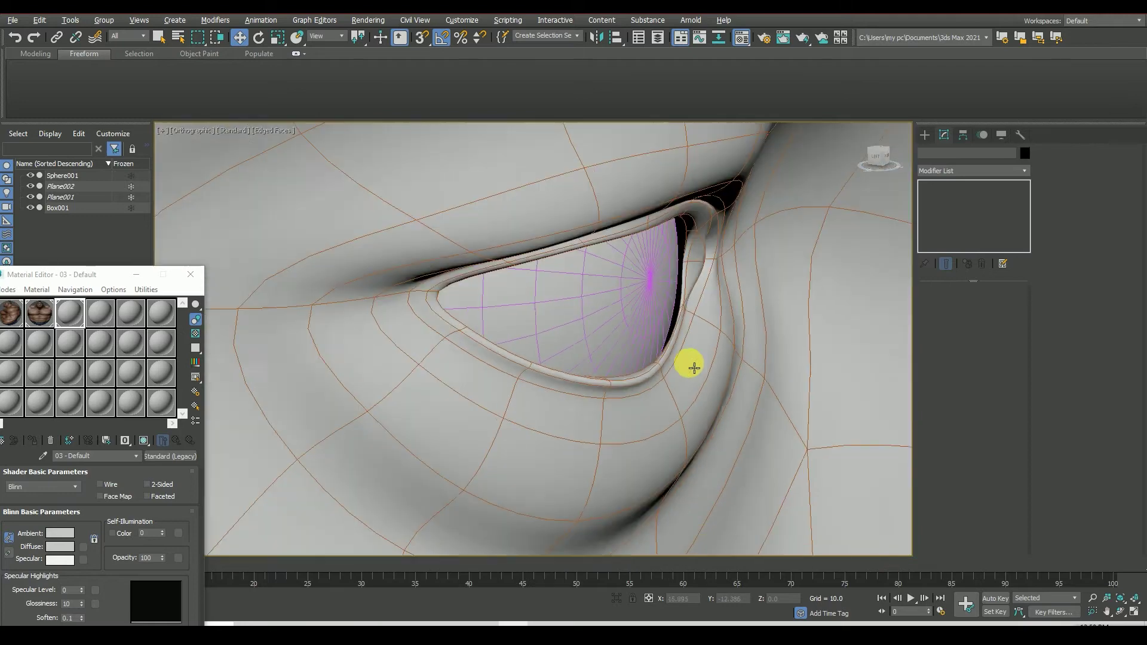
click(878, 157)
scroll(533, 338, up, 3)
alt+middle_drag(533, 339, 533, 339)
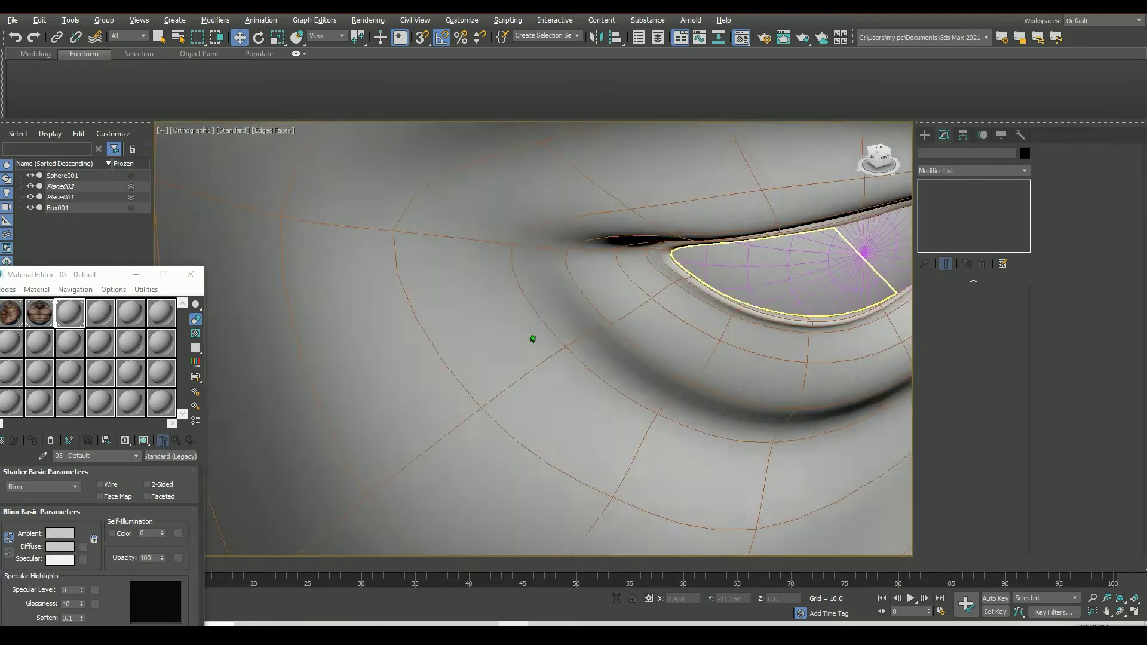
scroll(533, 338, down, 2)
Step: Reselect Box001 at Editable Poly Vertex level with Show End Result turned off
click(758, 263)
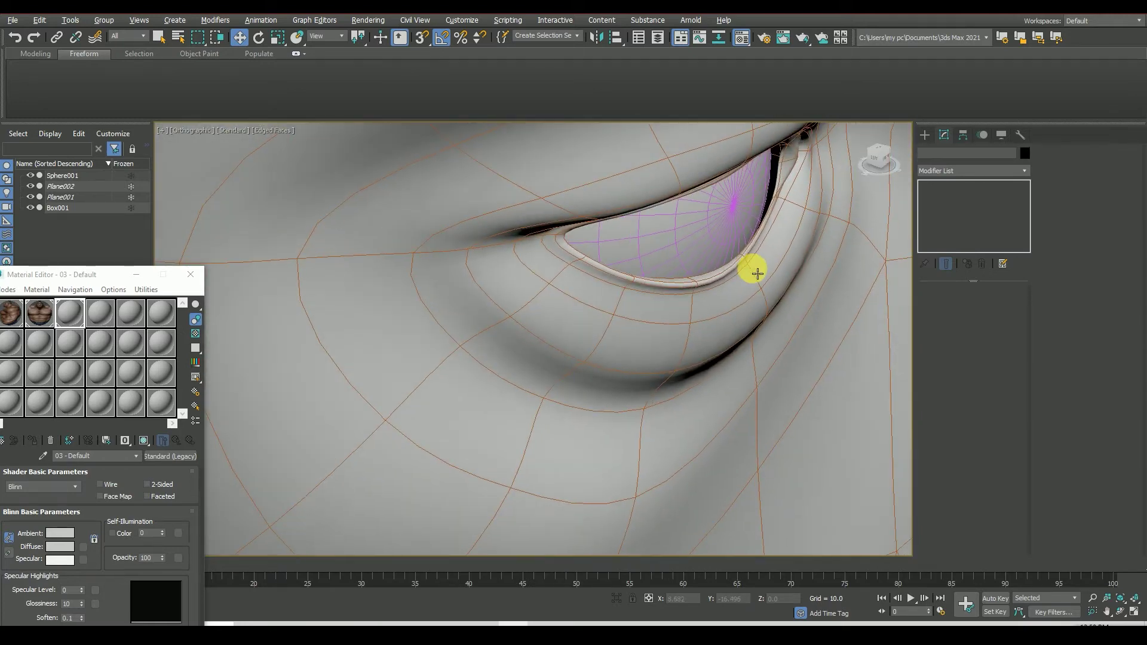
click(947, 226)
click(969, 264)
drag(845, 187, 877, 158)
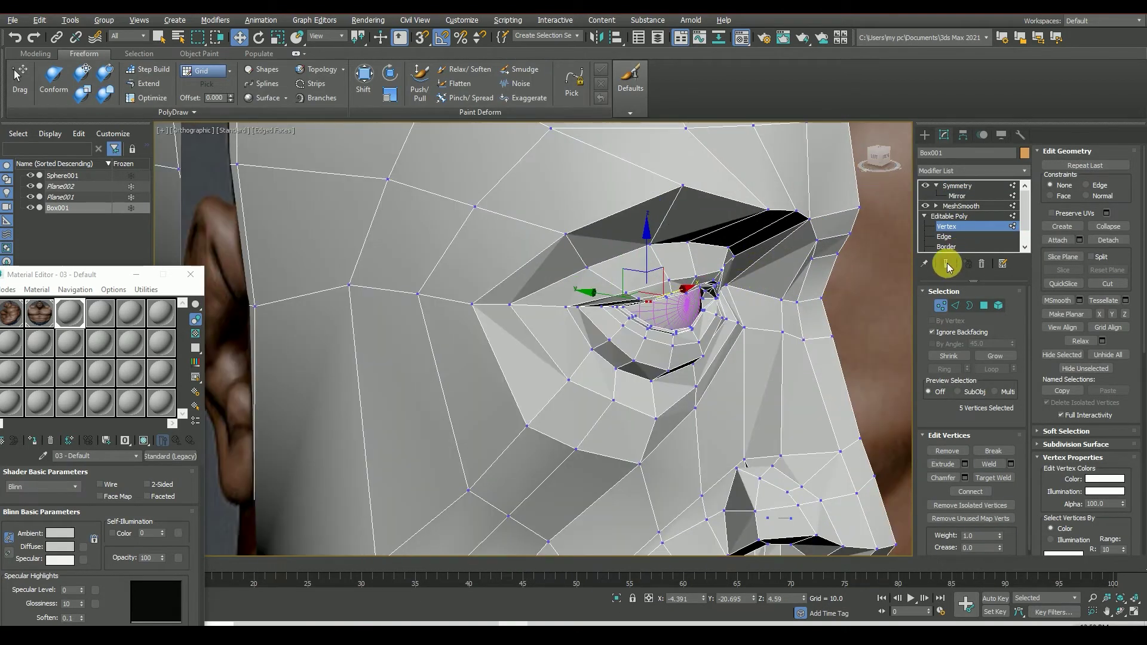
Step: Turn on Show End Result and switch to Default Shading without edge overlay
click(947, 265)
scroll(717, 305, up, 3)
scroll(680, 304, down, 3)
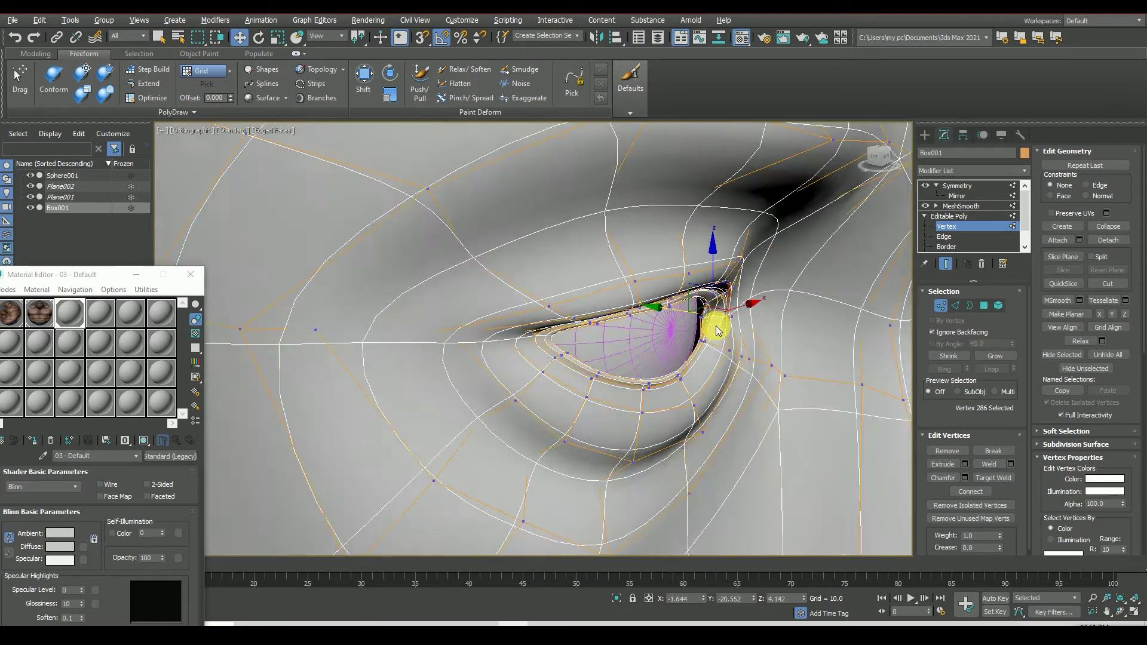
scroll(657, 316, down, 3)
key(F4)
scroll(601, 334, up, 3)
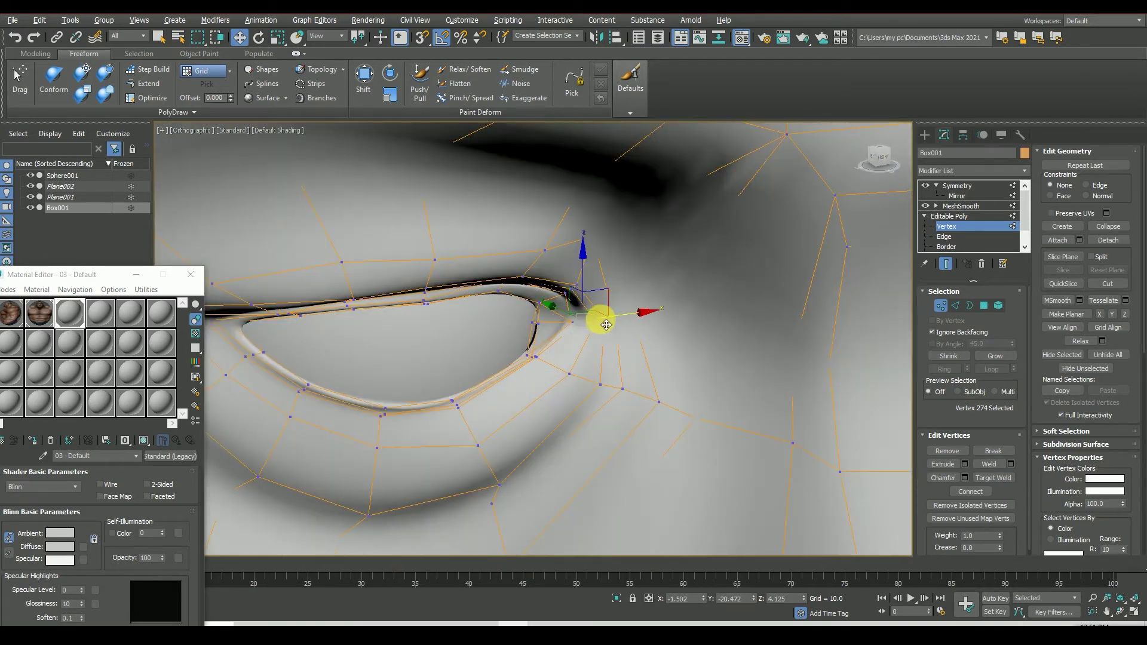
scroll(611, 327, down, 3)
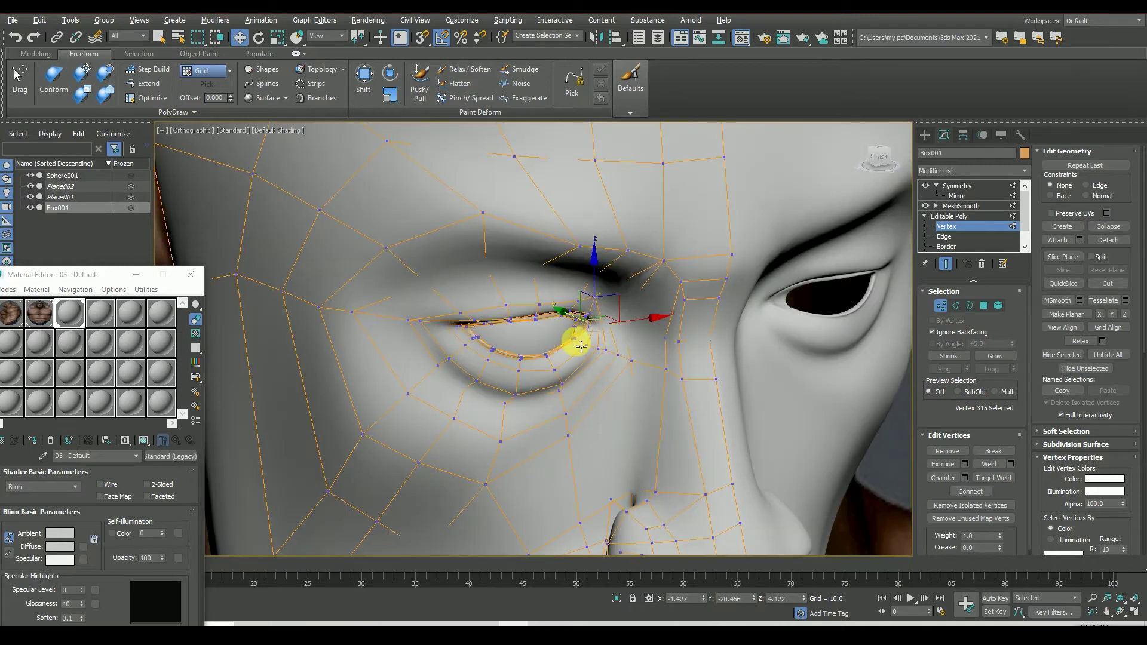
scroll(581, 346, up, 2)
scroll(592, 341, up, 2)
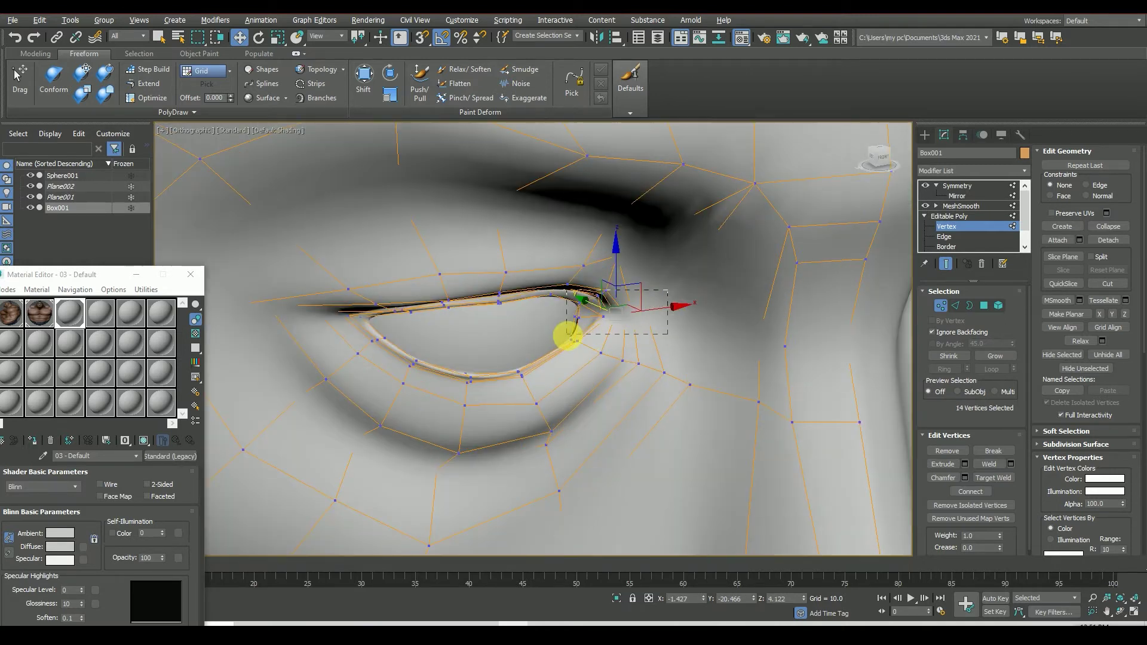
Step: Try moving the inner eye-corner vertices left, undo it, and reactivate Freeform Shift
drag(876, 157, 786, 217)
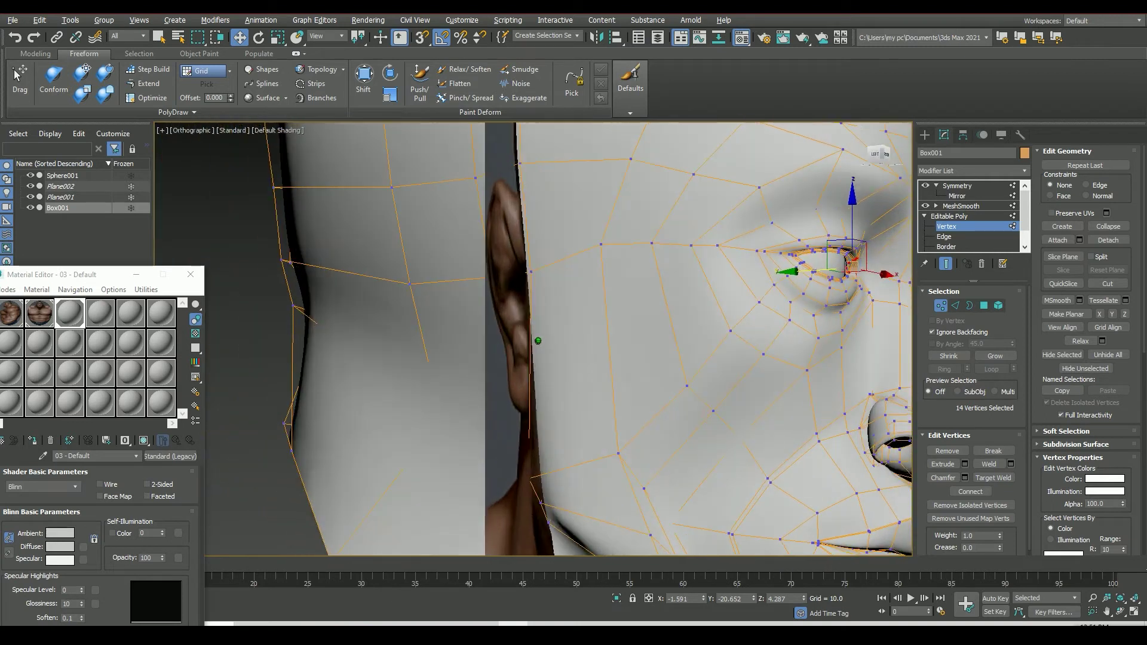
key(shift+z)
scroll(725, 266, up, 2)
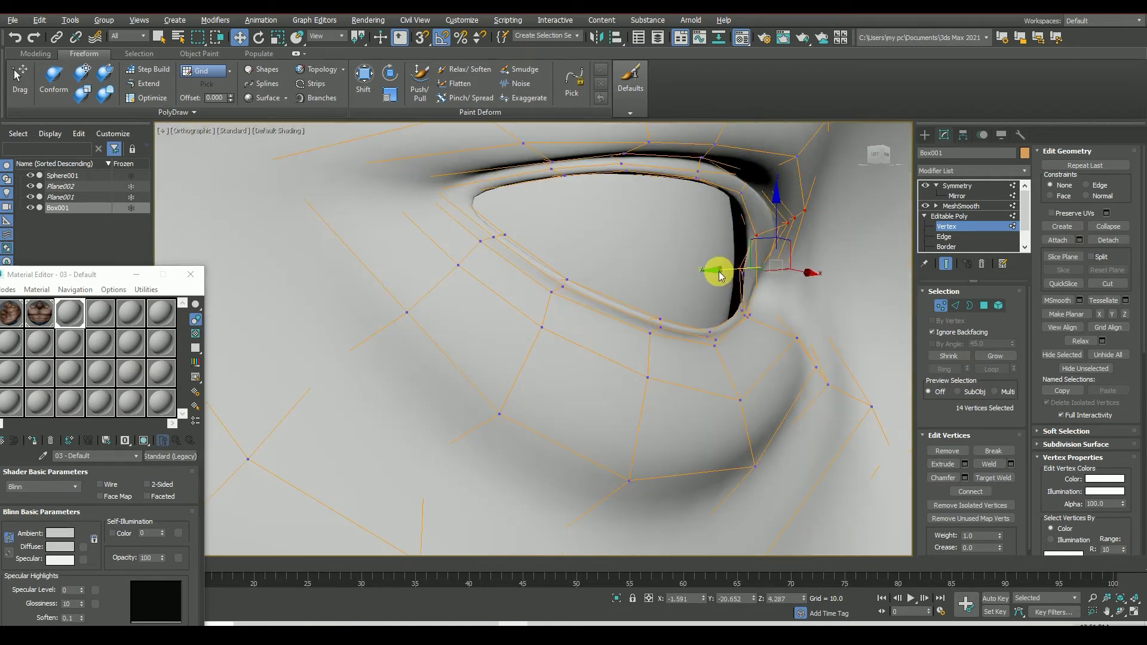
drag(765, 285, 729, 276)
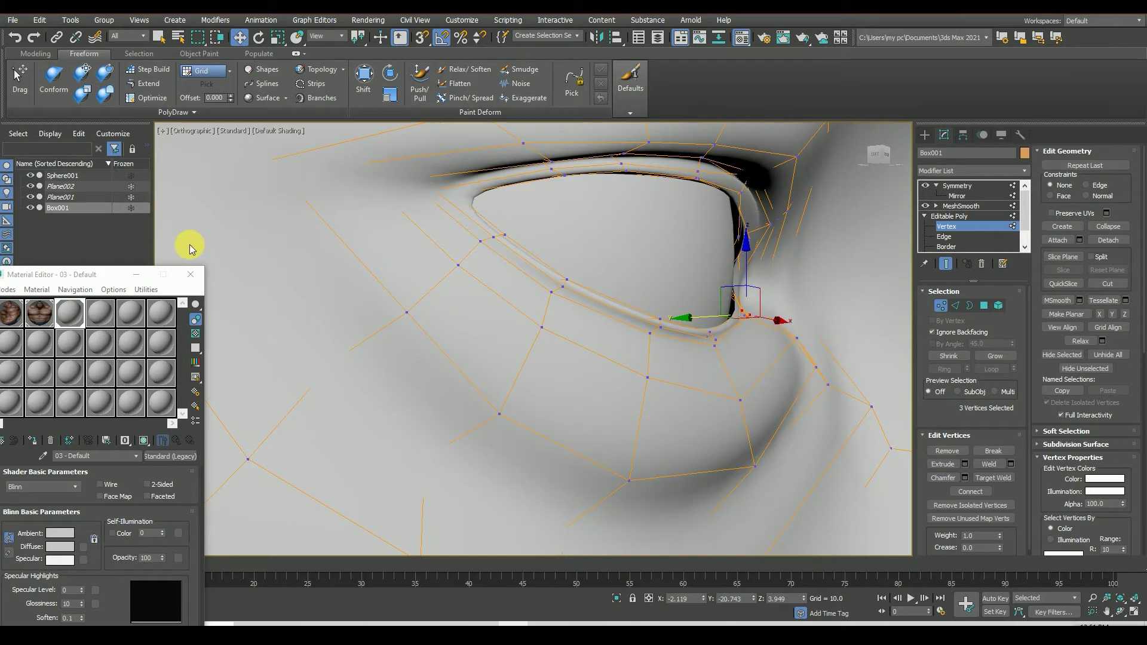
key(ctrl+z)
key(ctrl+z)
key(ctrl+z)
key(ctrl+z)
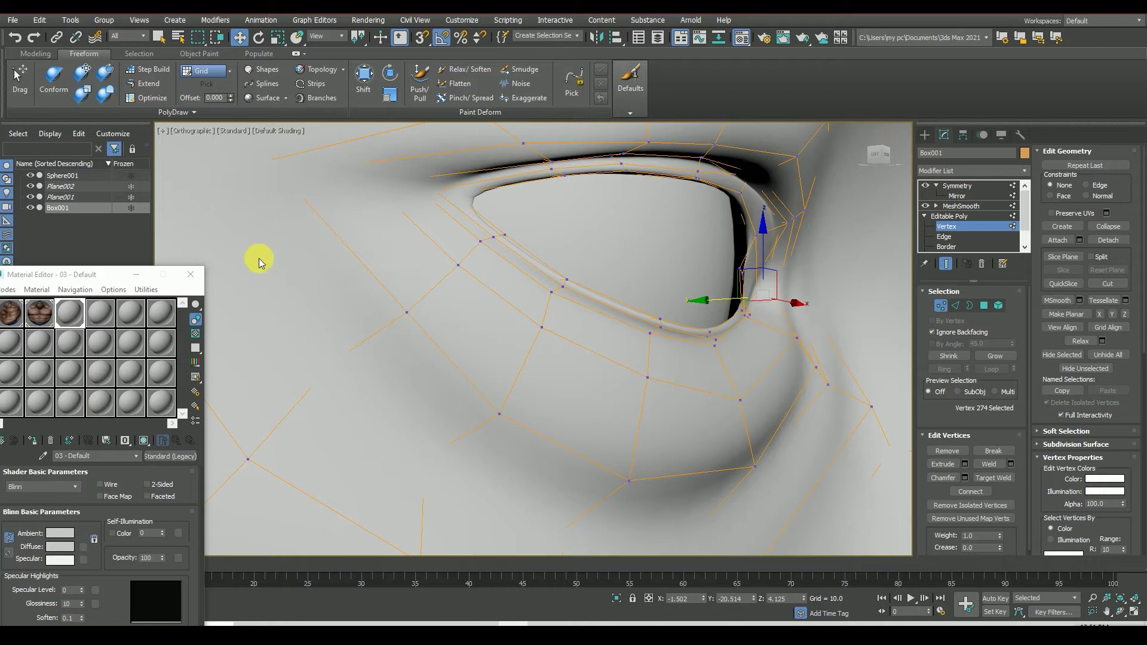
scroll(259, 258, down, 5)
click(363, 77)
scroll(455, 299, up, 5)
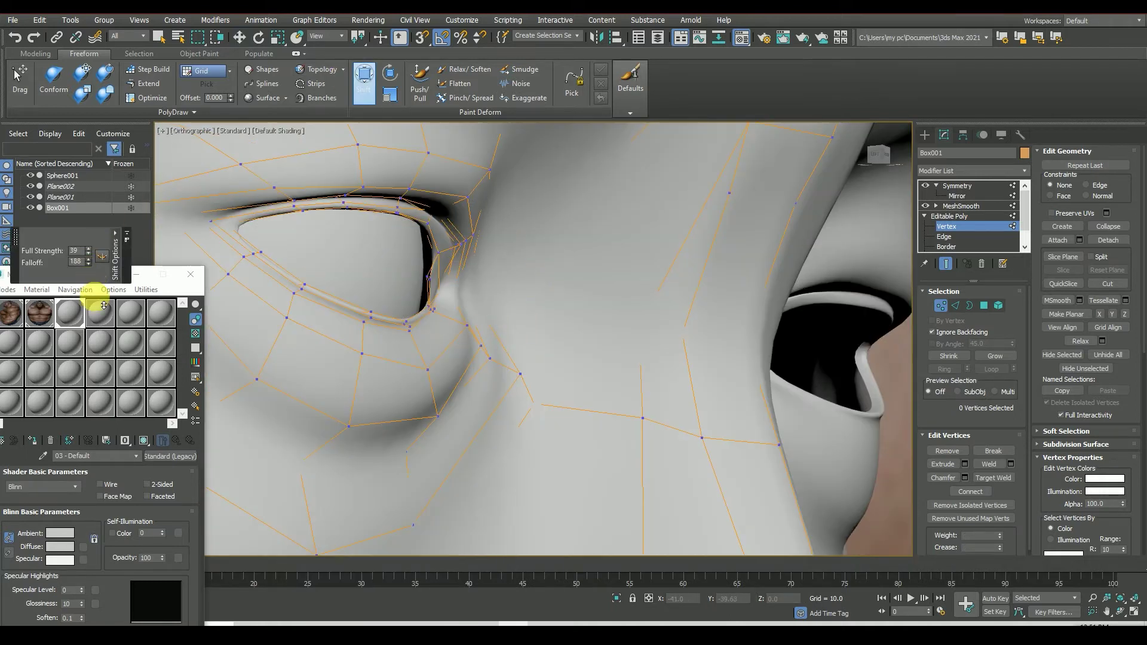
Step: Orbit to a steep side angle and soft-shift the upper eyelid rim into shape
scroll(430, 226, up, 3)
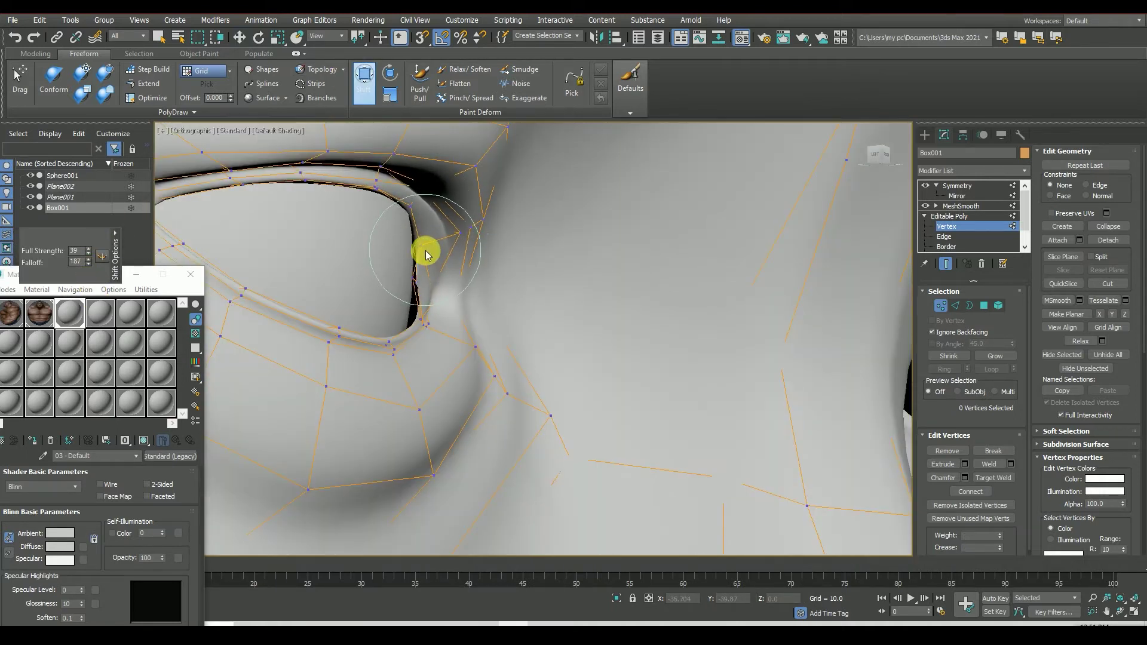
scroll(425, 252, down, 4)
alt+middle_drag(424, 315, 878, 190)
scroll(814, 171, up, 2)
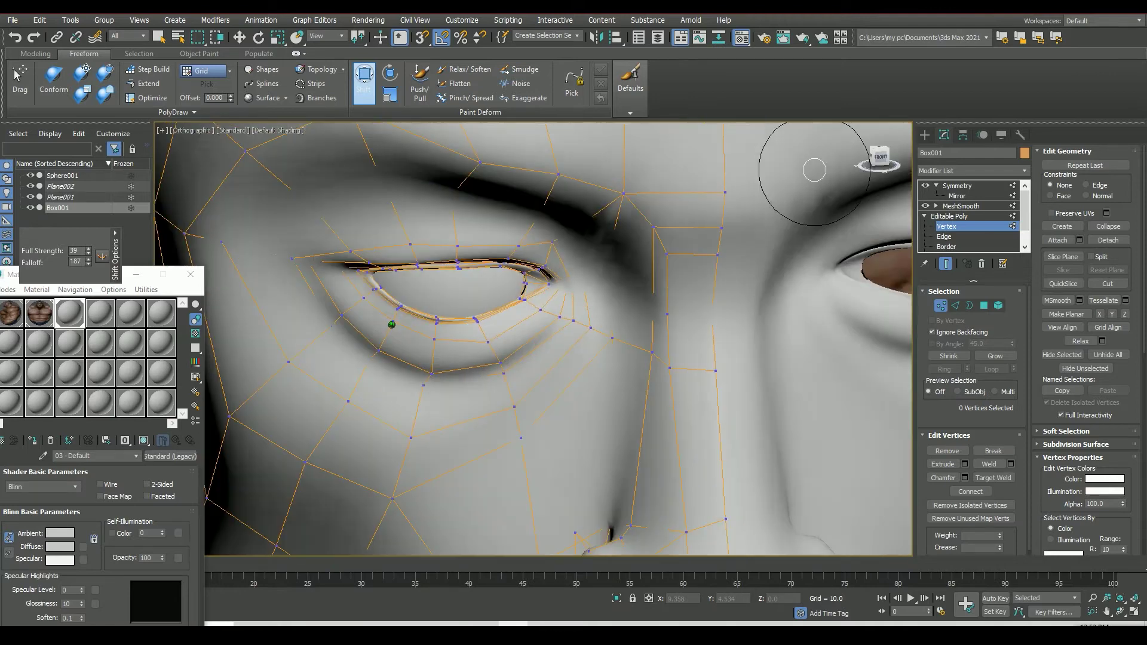
alt+middle_drag(815, 170, 502, 276)
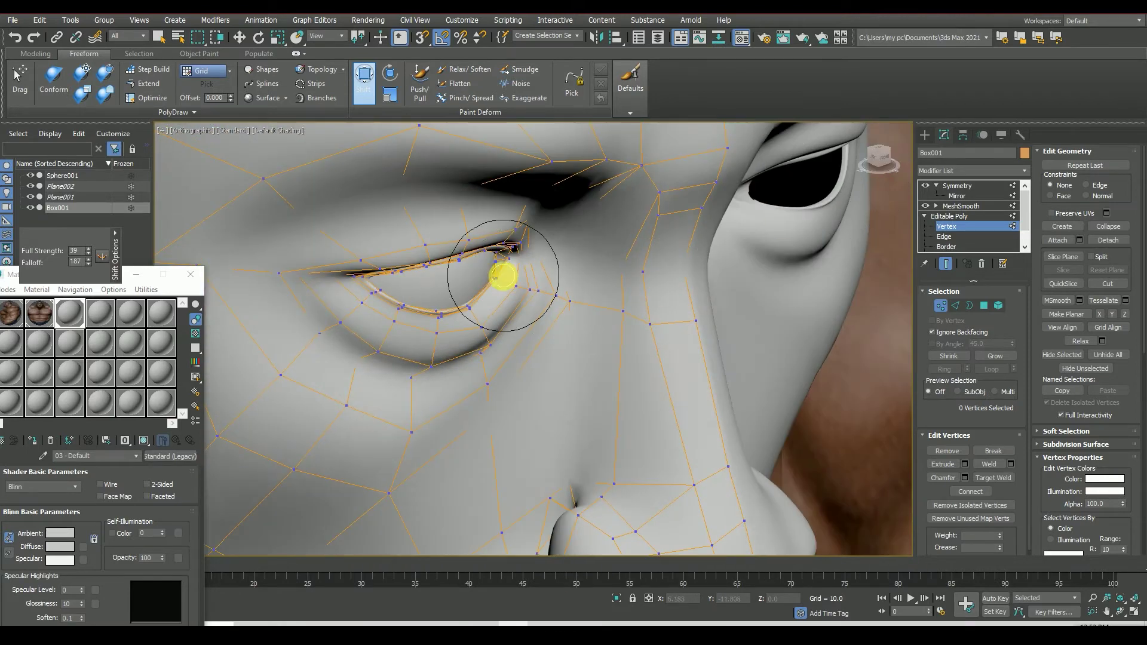
scroll(498, 275, up, 5)
scroll(500, 325, up, 3)
scroll(880, 300, down, 6)
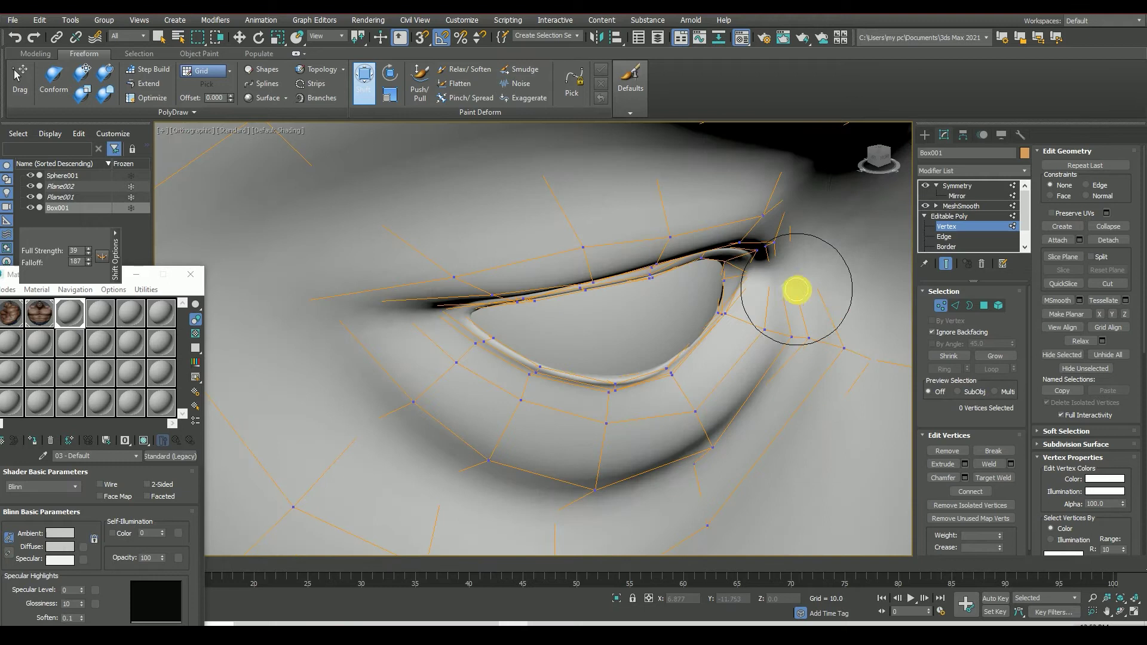
alt+middle_drag(796, 290, 558, 251)
drag(551, 229, 632, 205)
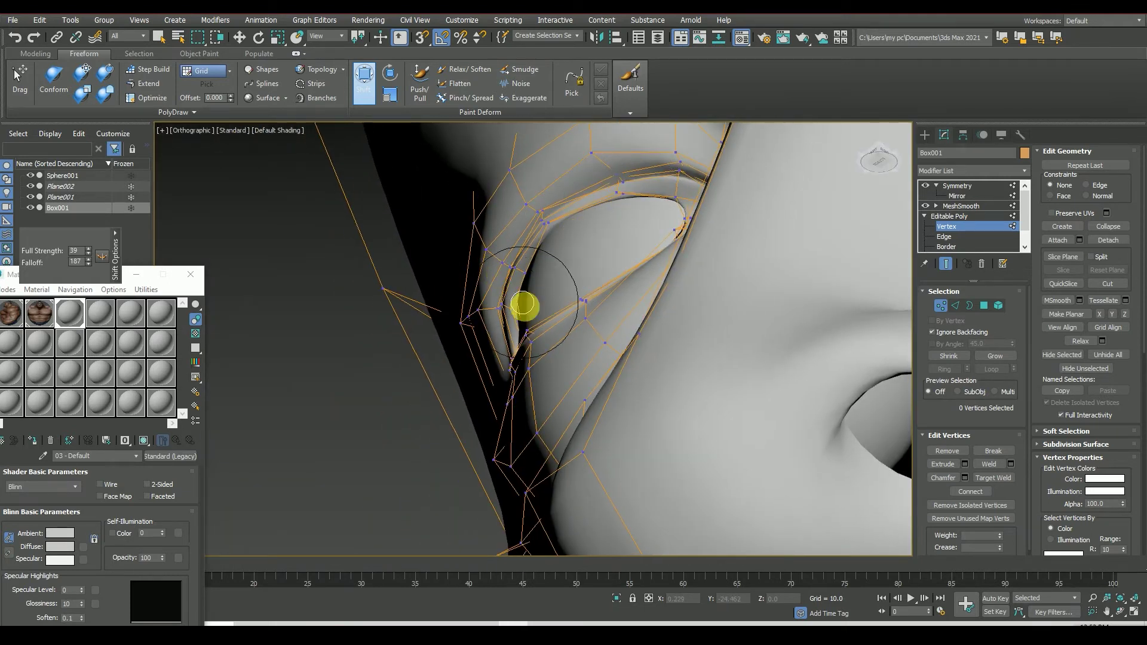
Step: Return to a front view of the eye and turn off the Shift brush
scroll(522, 306, up, 2)
alt+middle_drag(510, 302, 883, 194)
click(873, 157)
scroll(460, 317, up, 2)
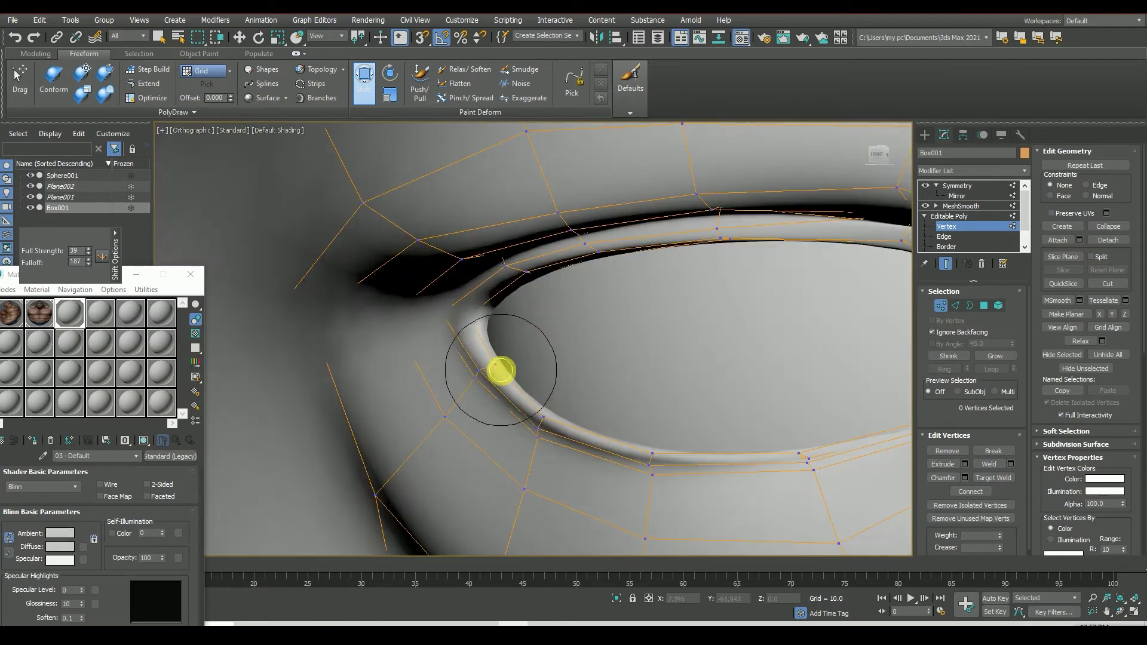
scroll(500, 378, down, 3)
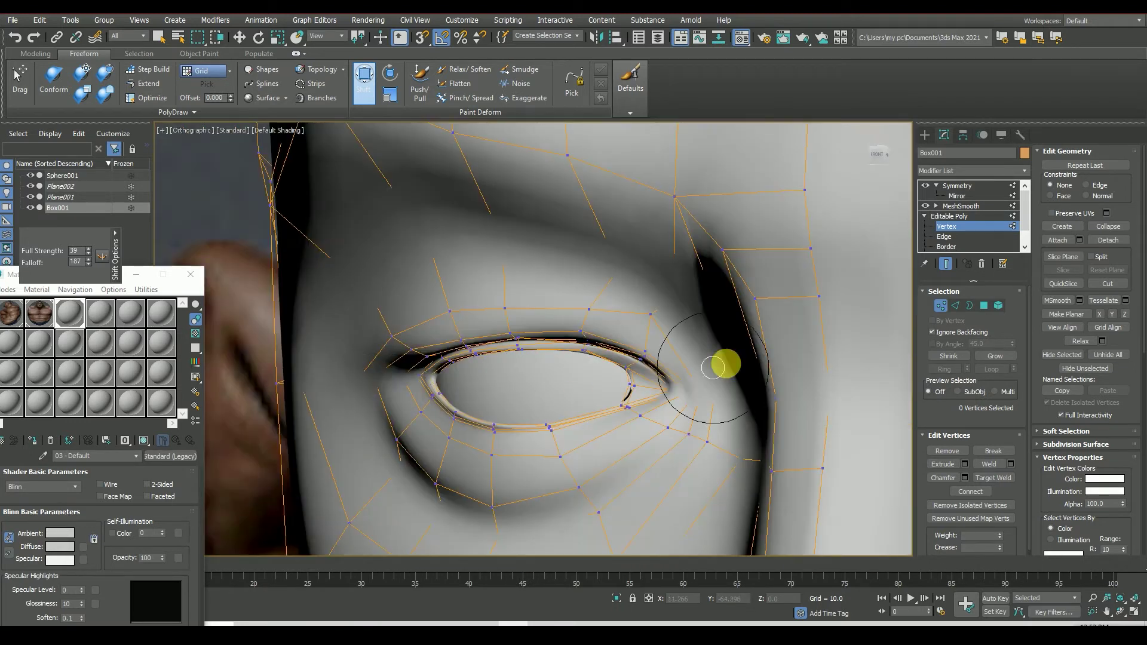
click(363, 83)
Step: Hide Sphere001, turn on Edged Faces with F4, and switch off Show End Result
click(30, 175)
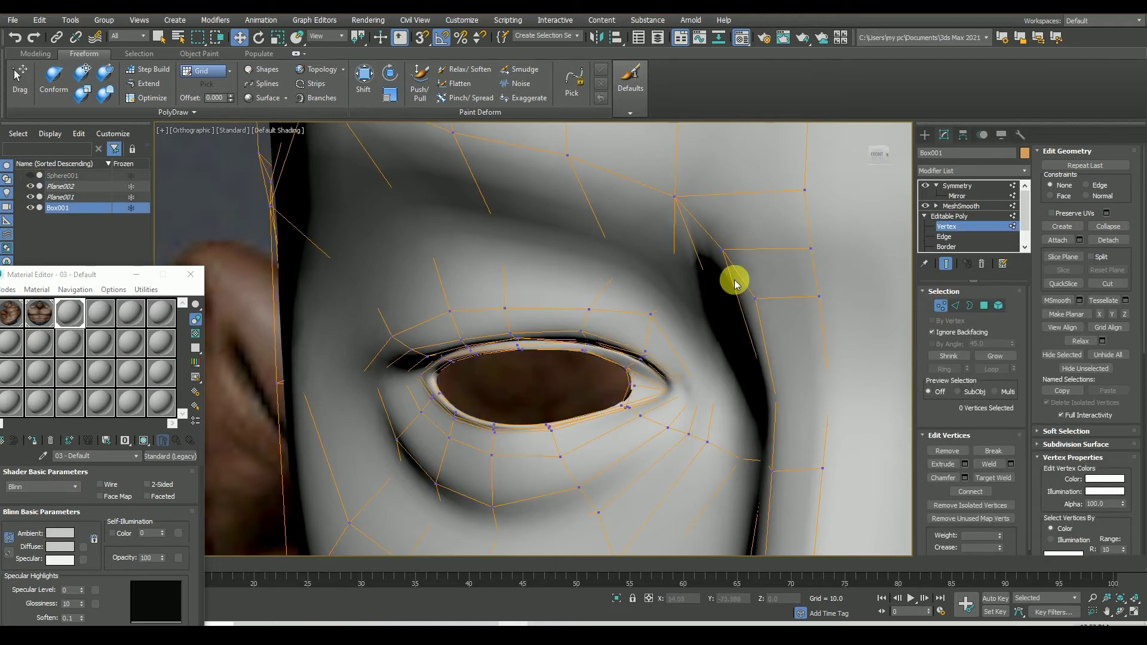
alt+middle_drag(735, 284, 687, 322)
scroll(598, 358, up, 2)
scroll(587, 381, up, 2)
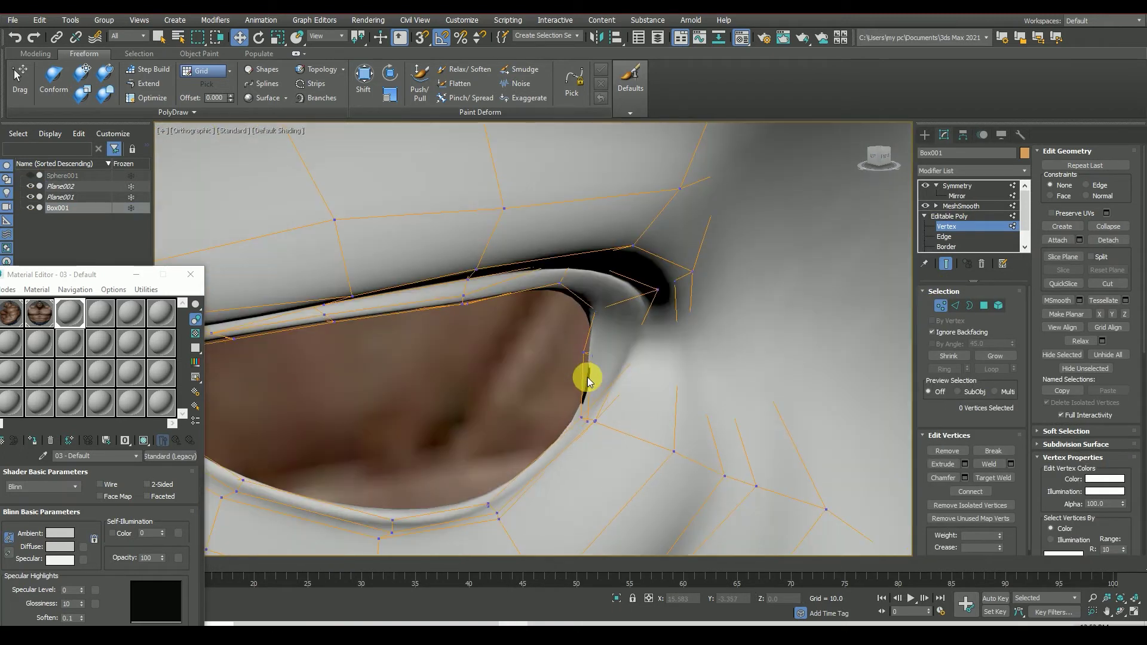
scroll(587, 379, up, 2)
key(F4)
click(946, 263)
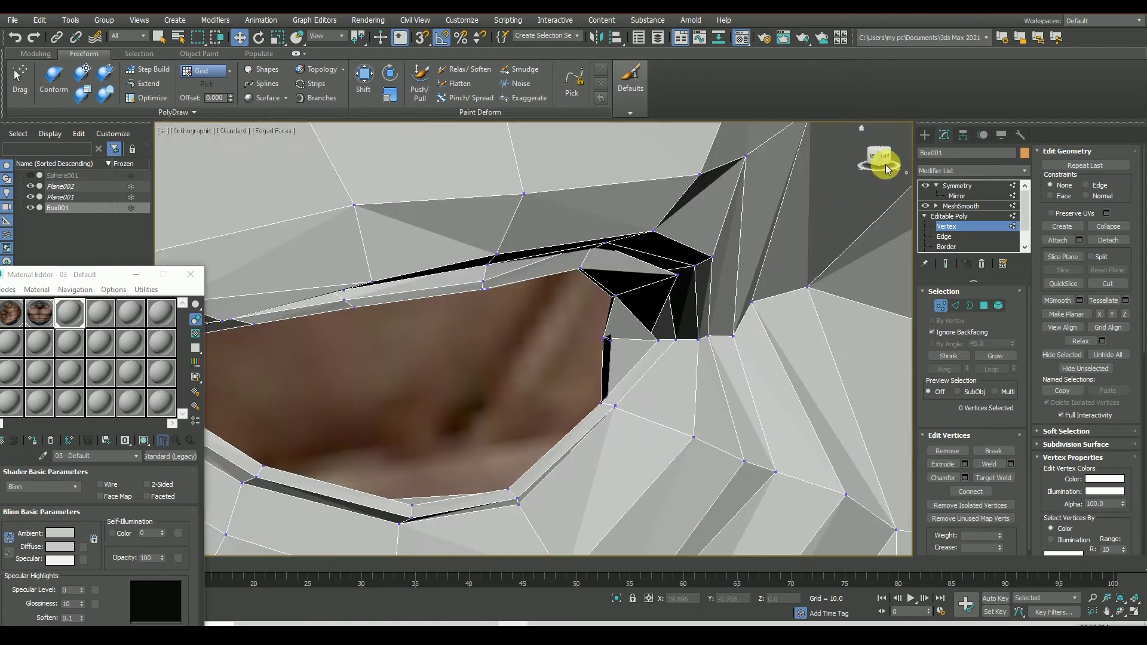
Step: Nudge the inner eye-corner vertices into line with the eyelid edge
drag(885, 164, 875, 161)
scroll(558, 320, up, 5)
click(540, 315)
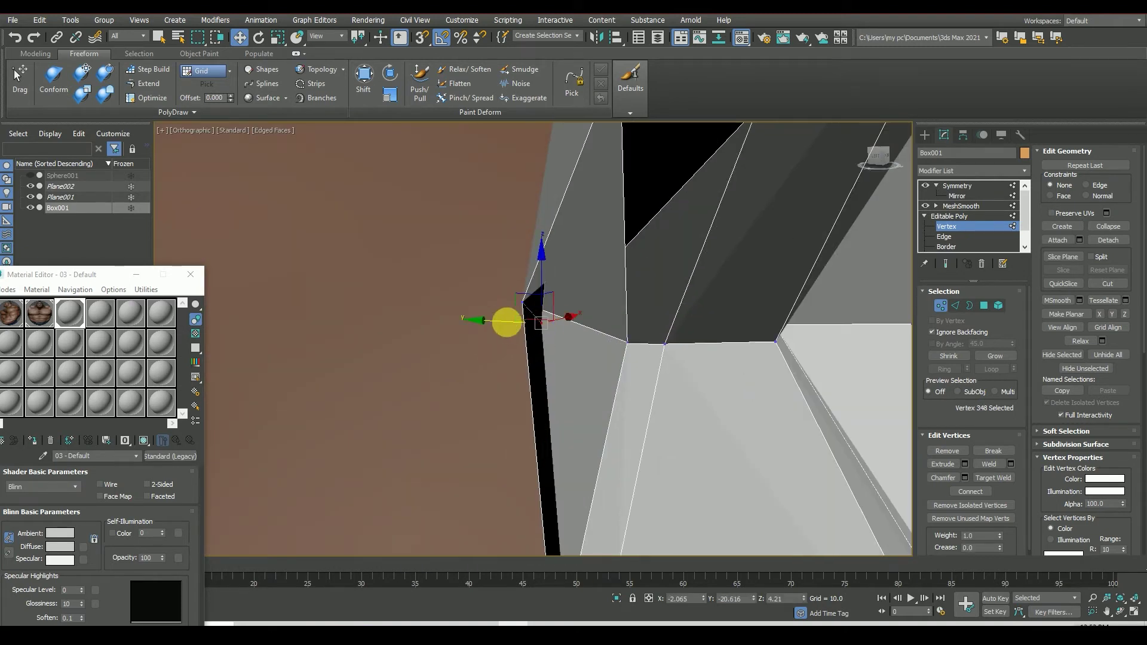
drag(507, 323, 474, 325)
alt+middle_drag(473, 325, 516, 309)
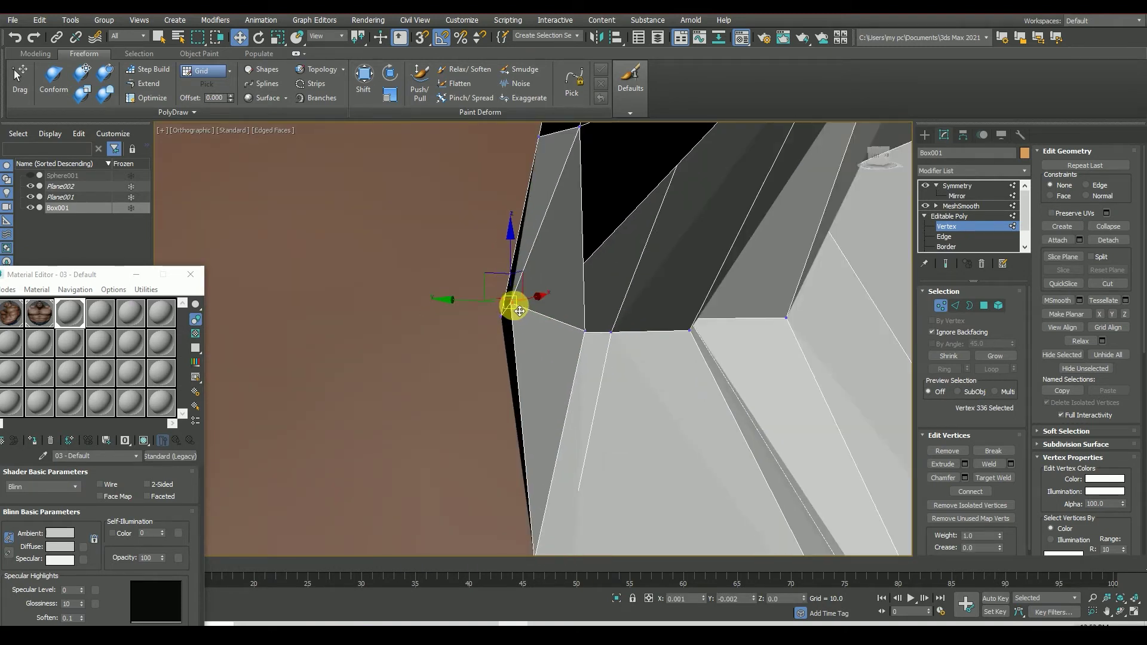
Step: Select the next eye-corner vertex in the side view, then clear the selection from the front view
click(879, 158)
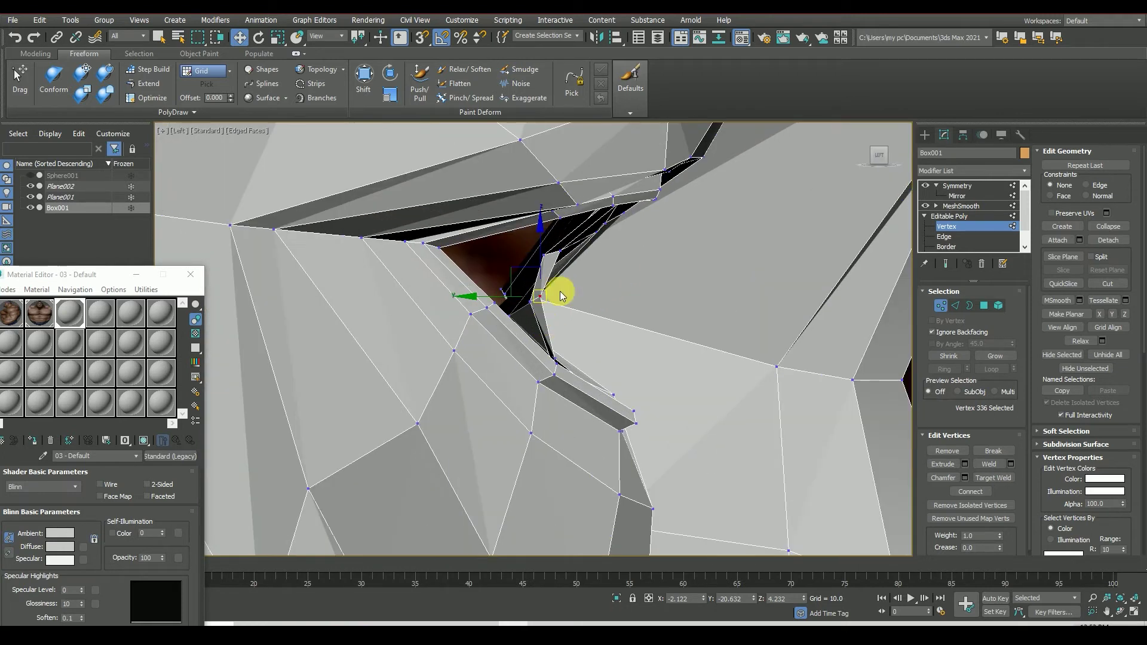
drag(879, 158, 881, 154)
scroll(589, 266, up, 3)
scroll(594, 267, up, 3)
click(598, 257)
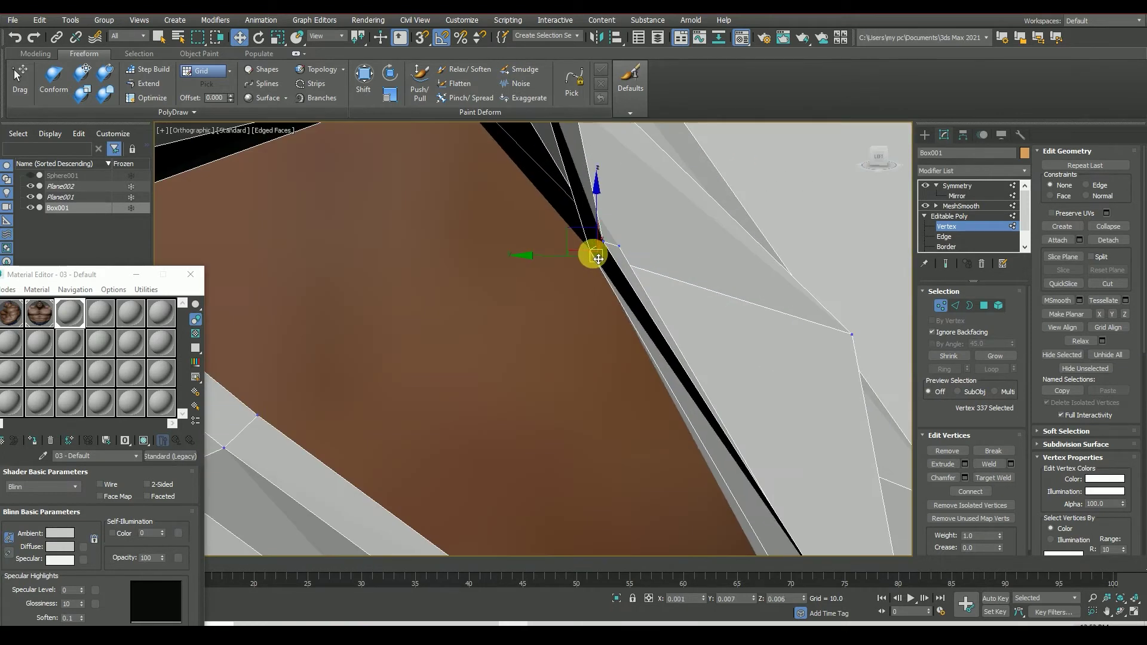
scroll(566, 274, down, 5)
click(876, 157)
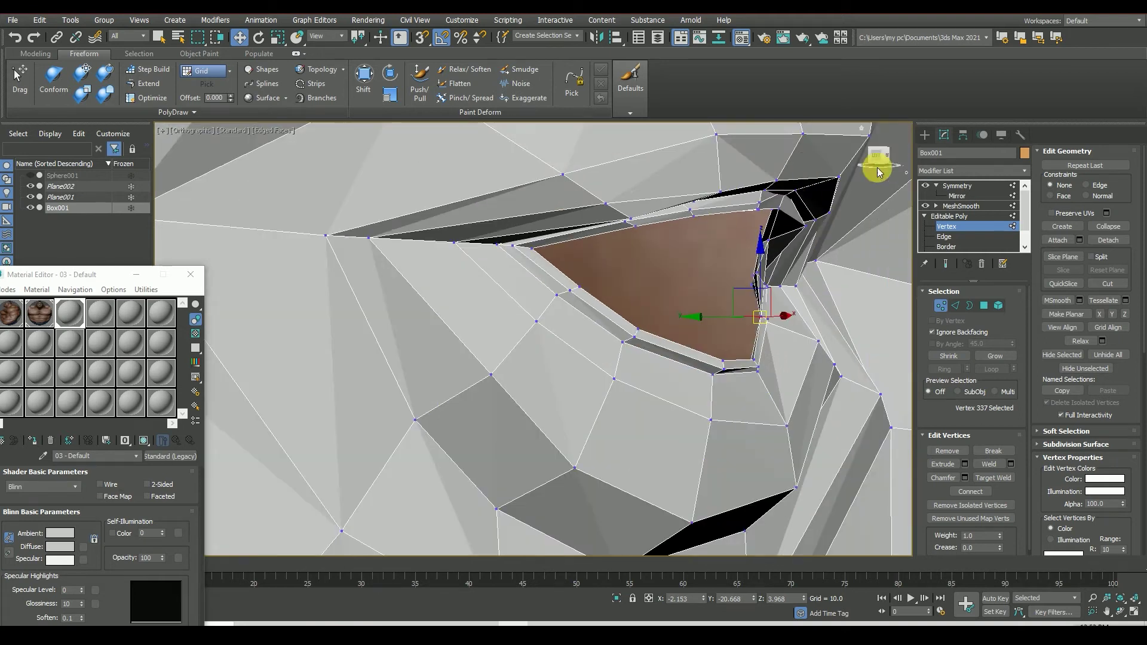
click(878, 172)
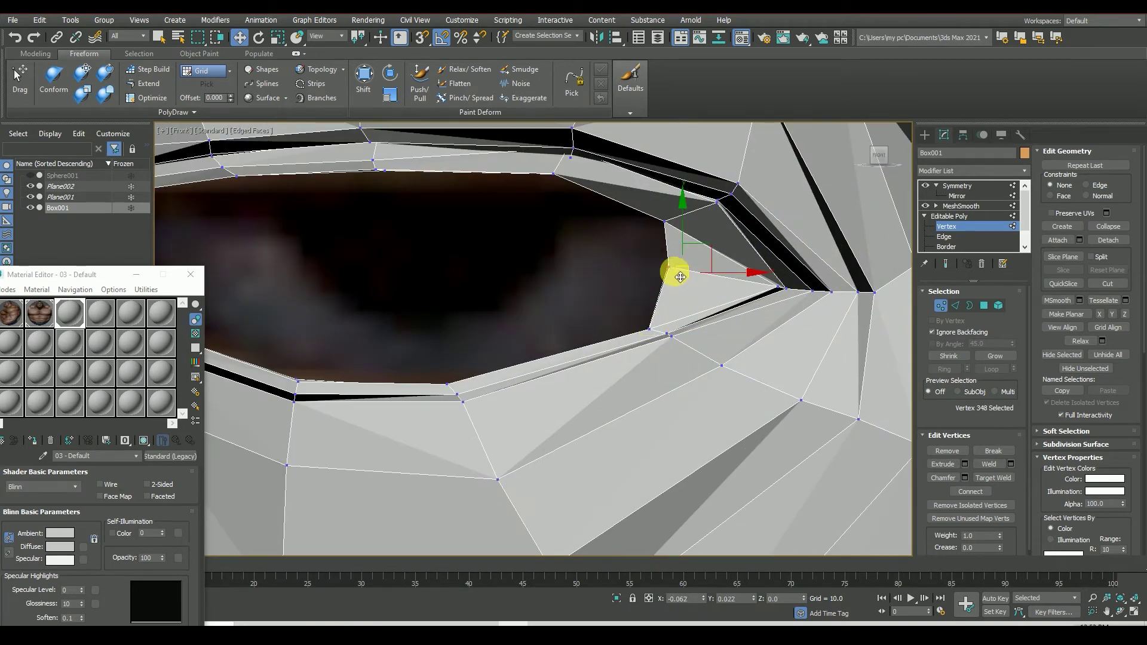
key(ctrl+d)
Step: Adjust an eyelid-corner vertex with the material see-through, then restore full opacity and Show End Result
right_click(162, 559)
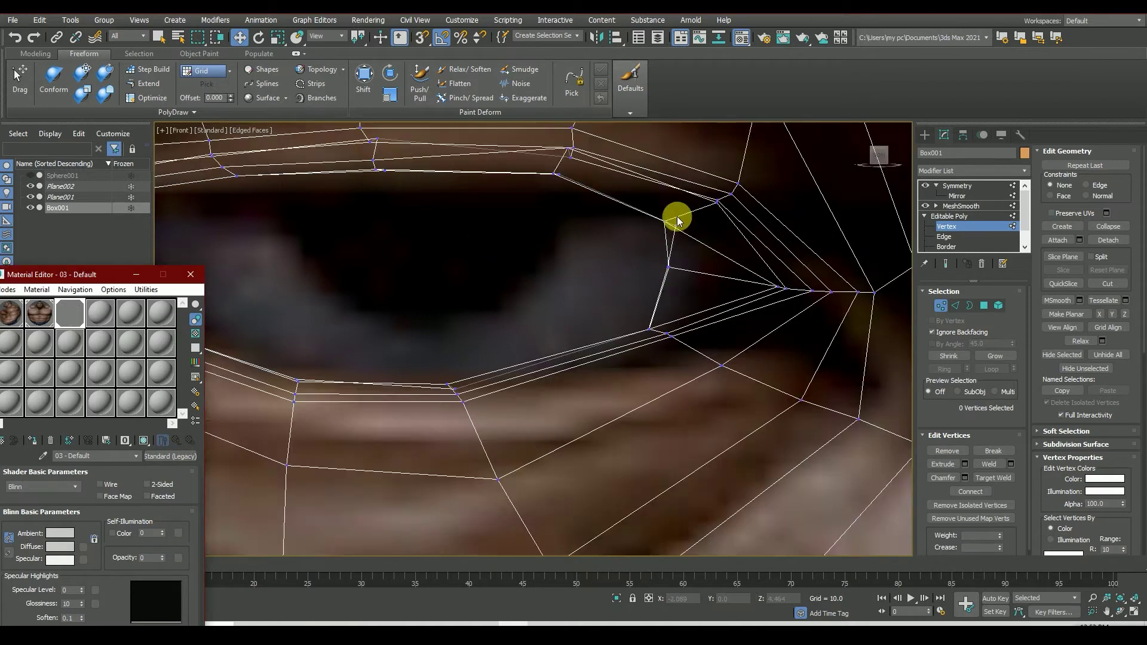
click(676, 217)
scroll(676, 221, up, 3)
scroll(659, 220, down, 5)
scroll(615, 210, up, 4)
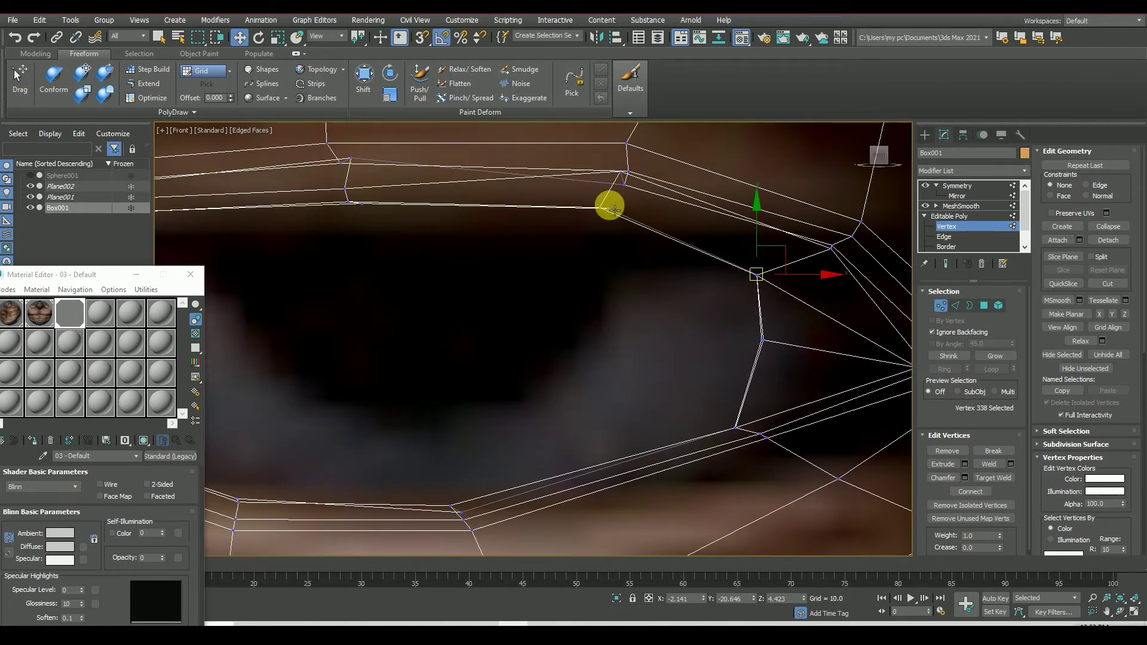
scroll(567, 245, down, 4)
drag(166, 557, 107, 213)
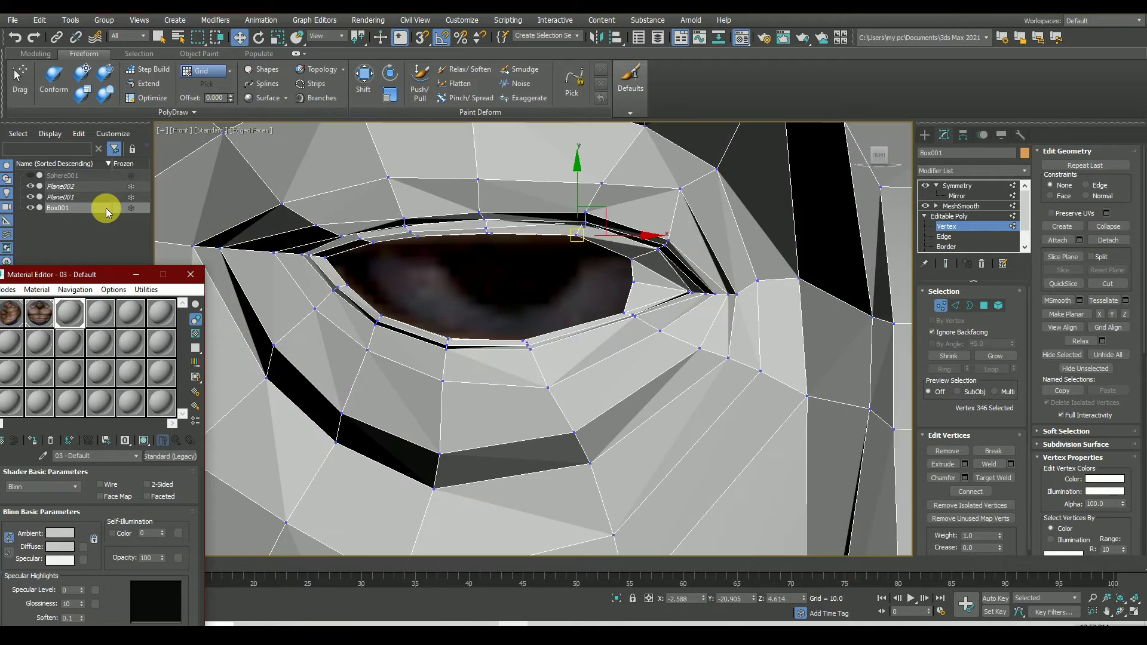
click(945, 265)
Step: Unhide Sphere001 and select vertices 330 and 331 beside the eye in a three-quarter view
click(31, 175)
scroll(512, 266, down, 6)
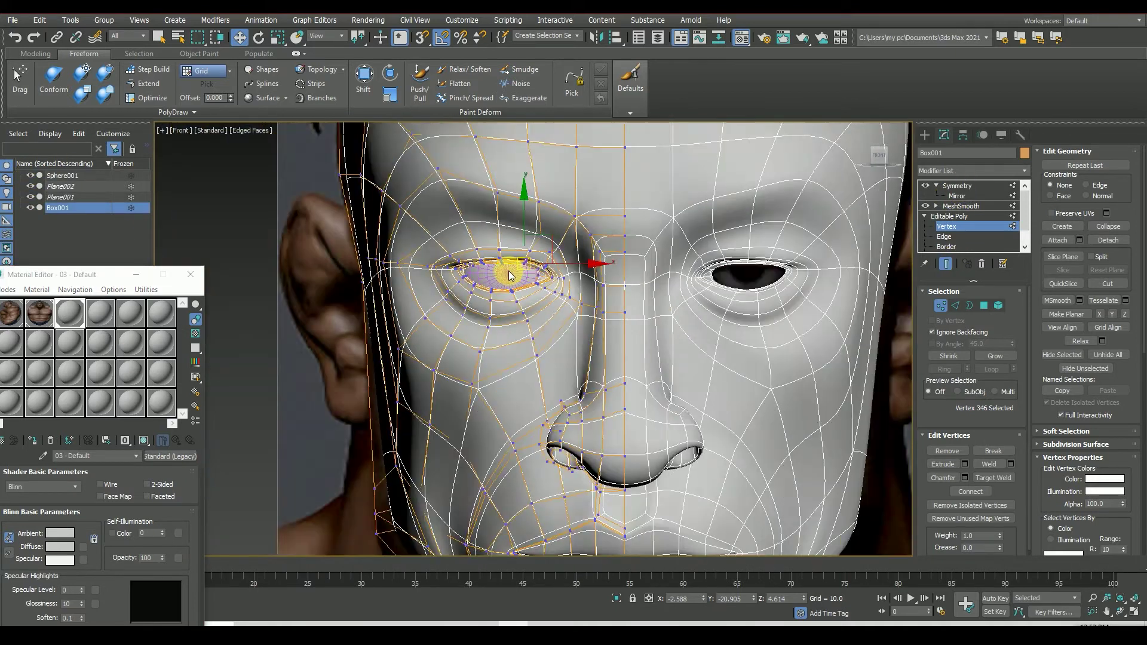
click(594, 266)
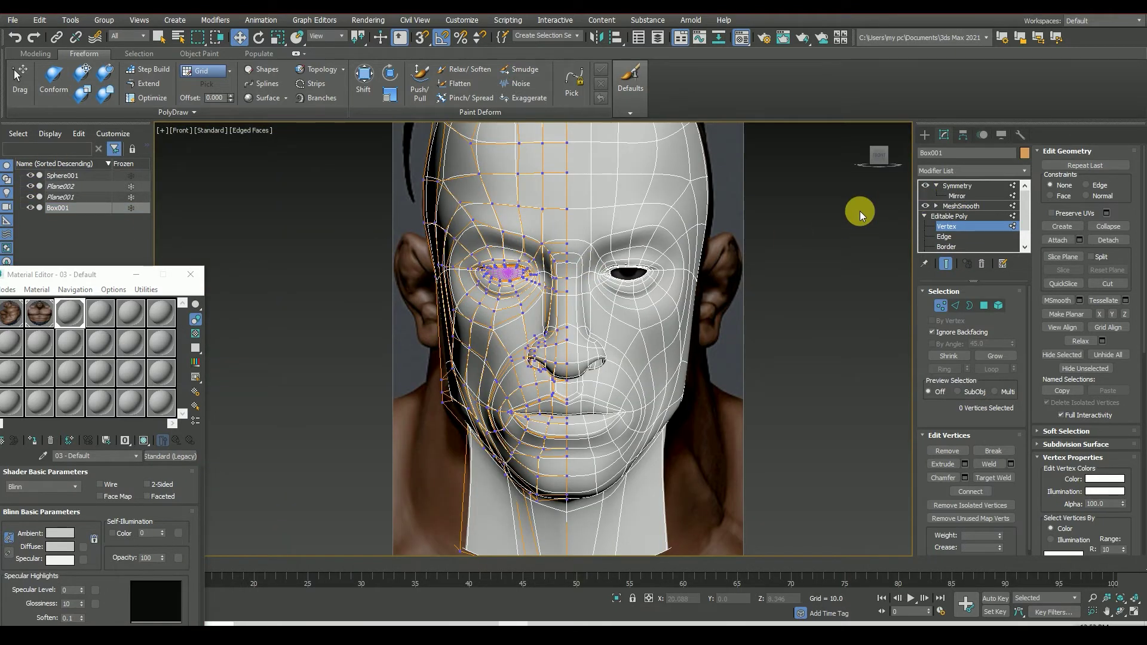
scroll(859, 210, down, 3)
drag(878, 156, 871, 167)
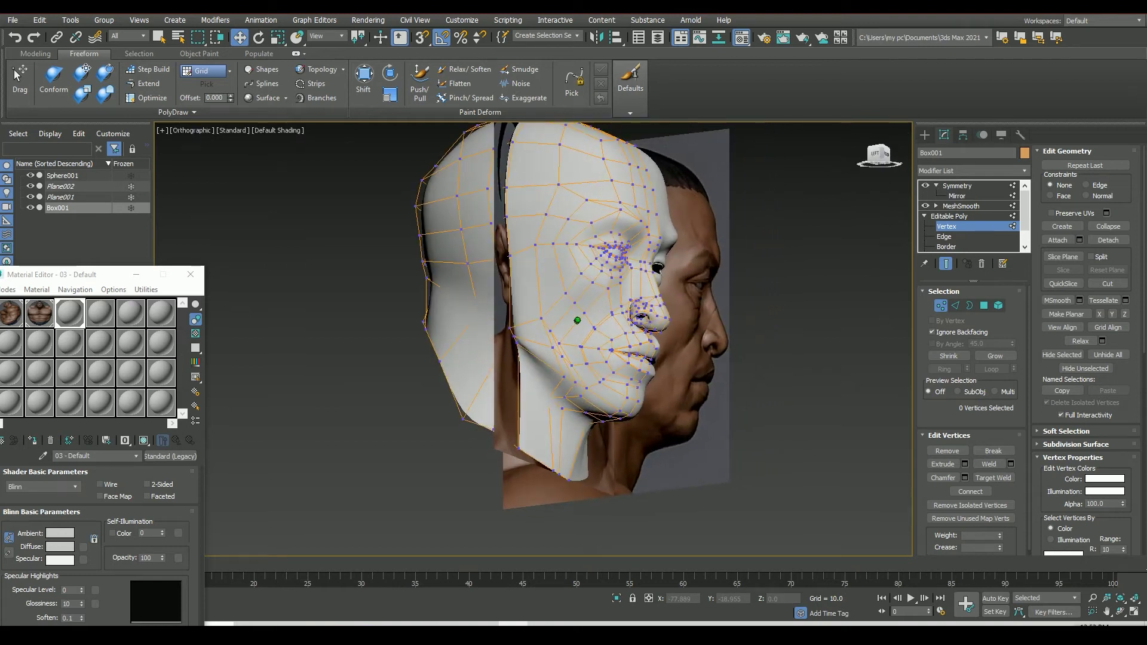
scroll(631, 266, up, 5)
click(612, 265)
click(577, 270)
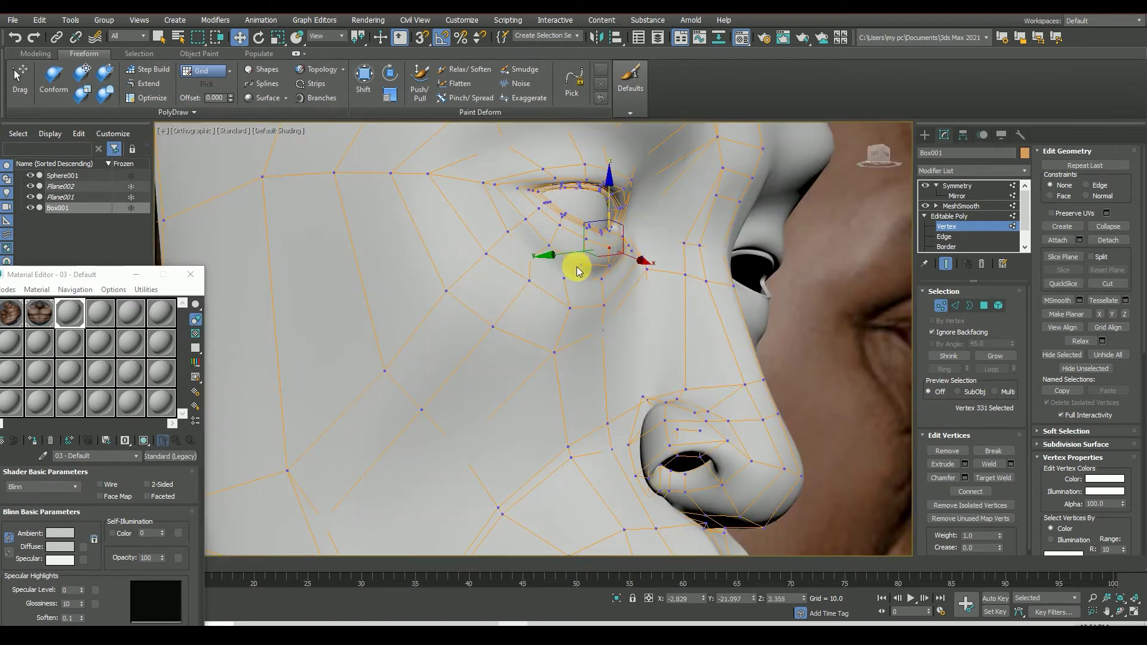
click(584, 275)
scroll(576, 270, up, 2)
click(572, 250)
scroll(568, 258, down, 2)
Step: Soft-shift the skin below the inner eye corner with the Shift brush
click(365, 76)
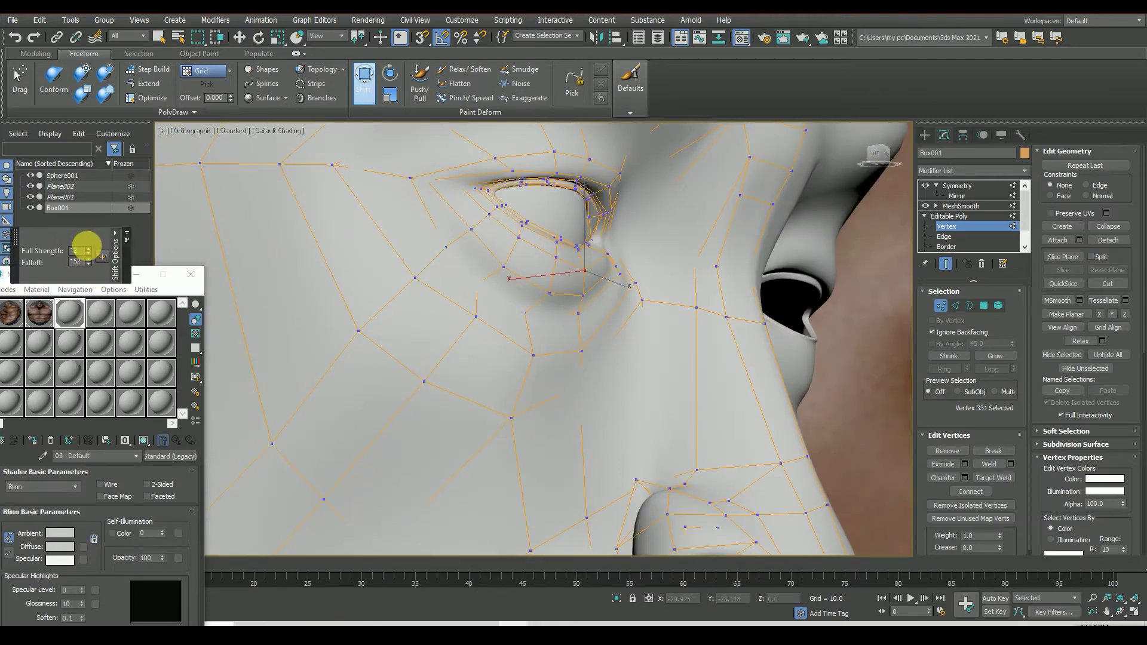
scroll(583, 311, up, 3)
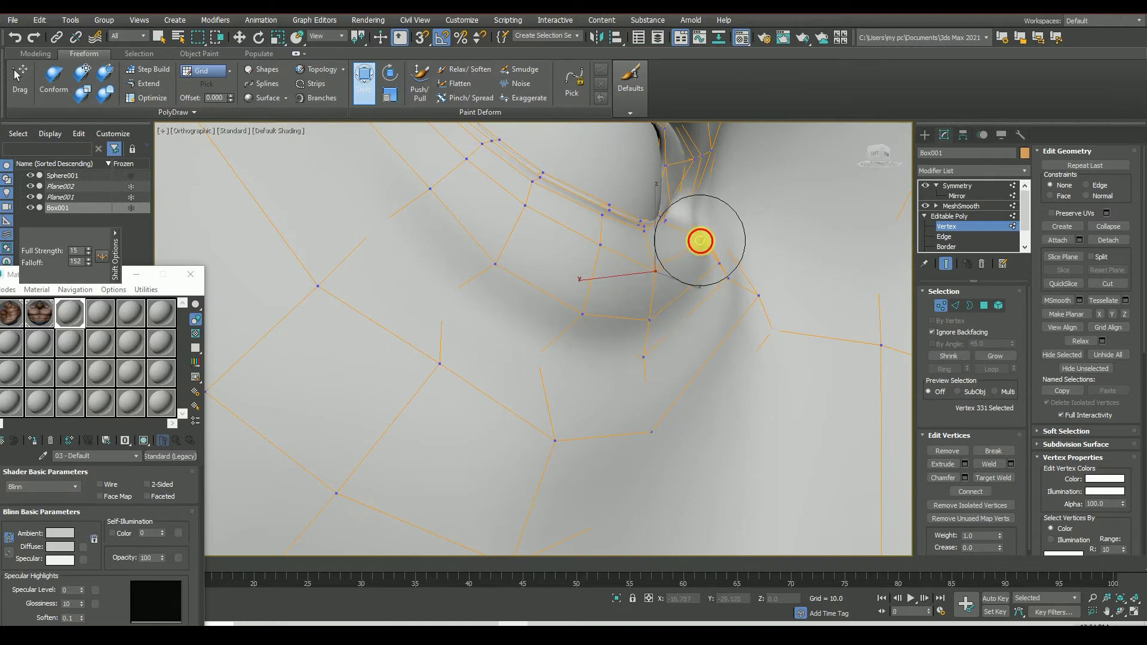
scroll(738, 287, down, 3)
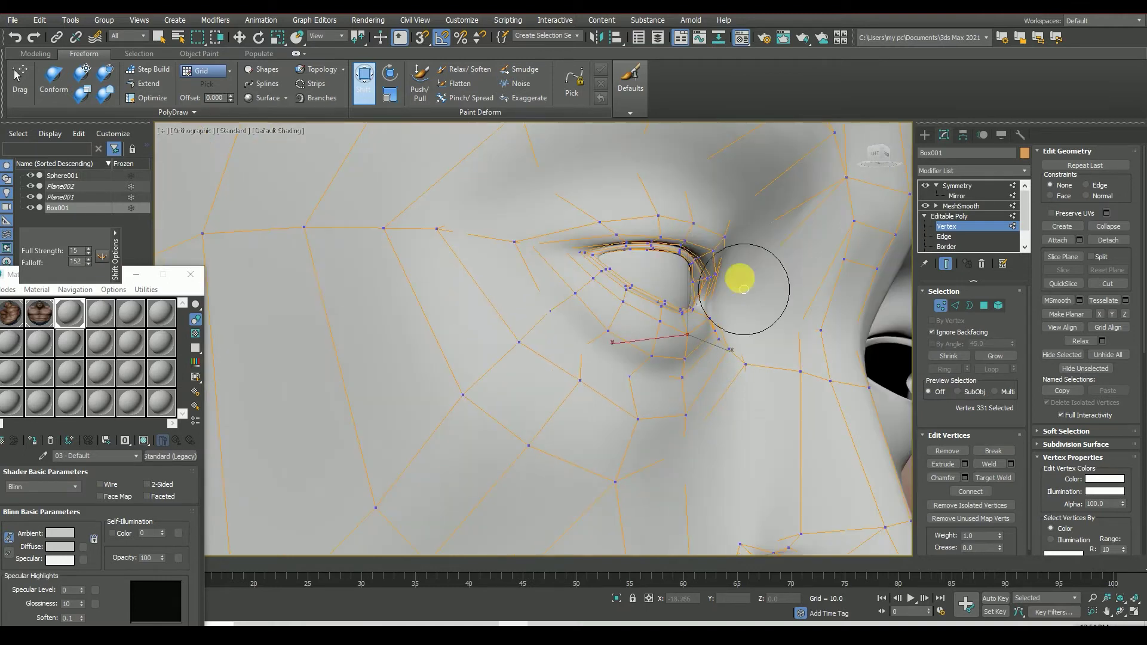
scroll(716, 314, up, 2)
click(699, 415)
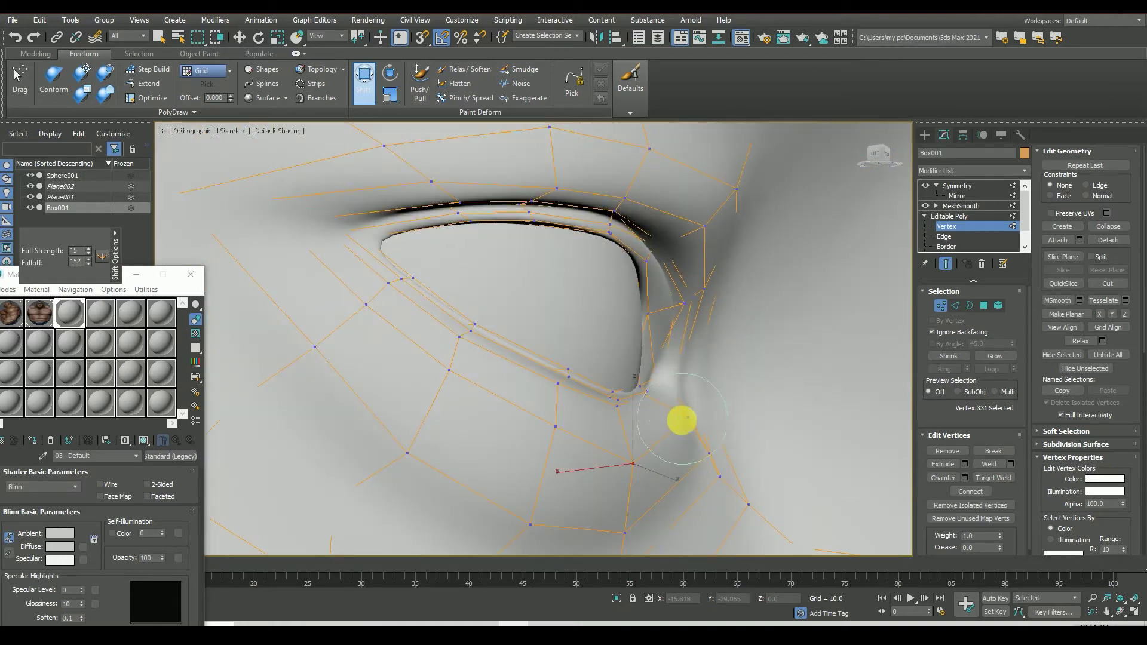
scroll(702, 454, down, 3)
Step: Return to the straight Front view and switch to the Move tool
mouse_move(632, 409)
alt+middle_down()
mouse_move(883, 159)
mouse_move(777, 179)
mouse_move(845, 167)
alt+middle_up()
scroll(825, 169, up, 2)
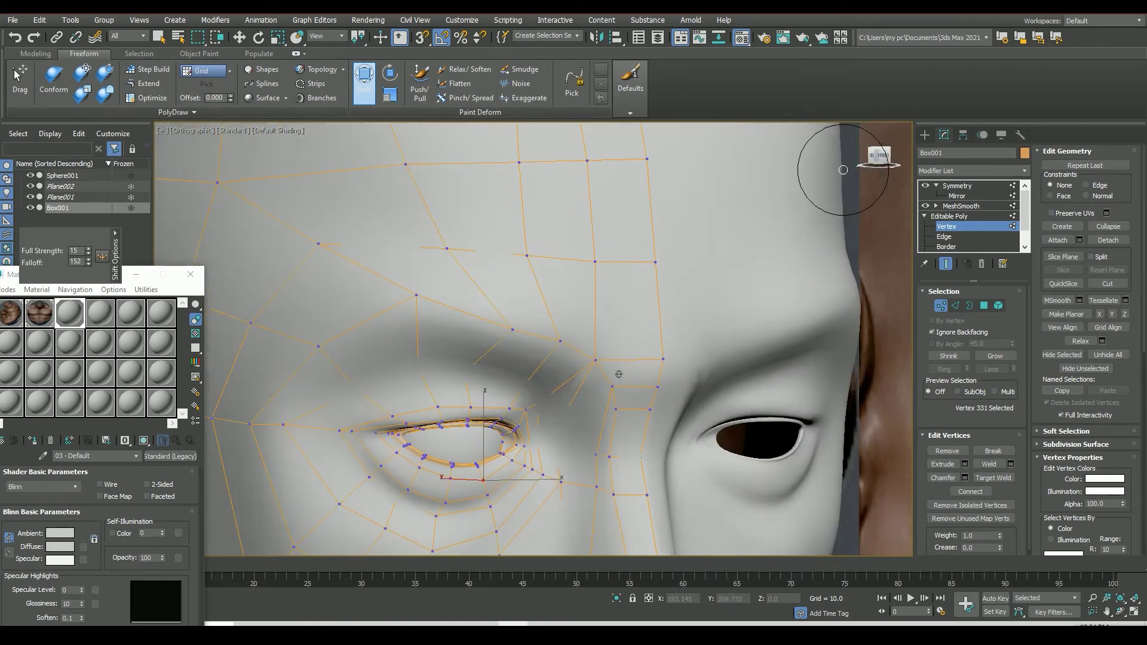
scroll(685, 272, up, 2)
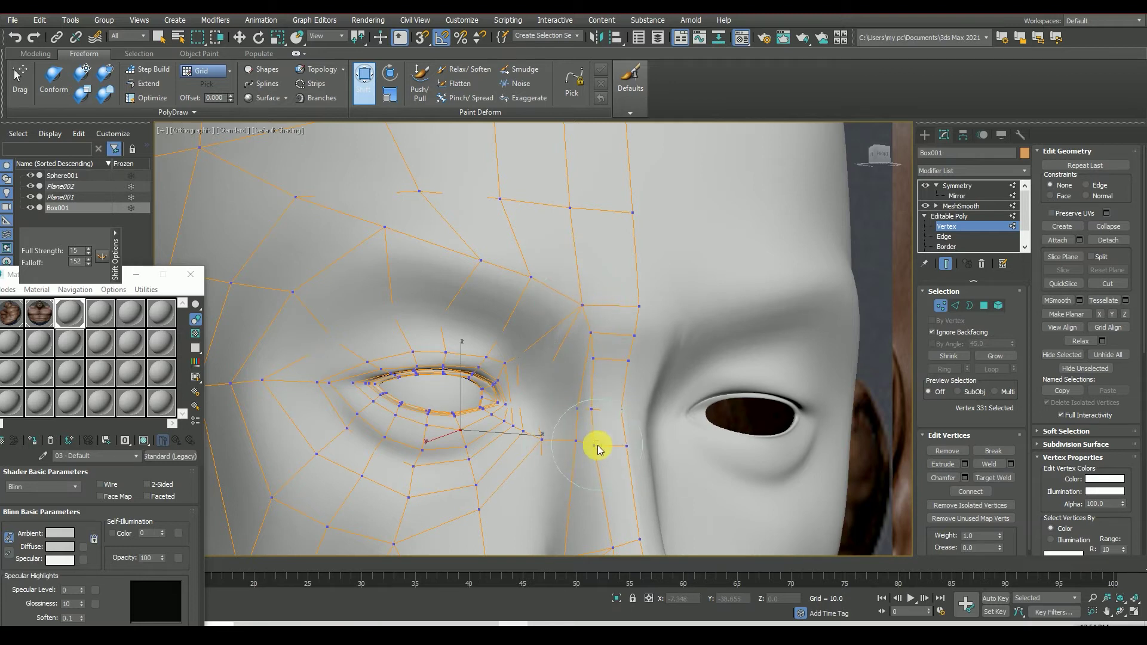
scroll(743, 281, down, 5)
scroll(817, 327, down, 3)
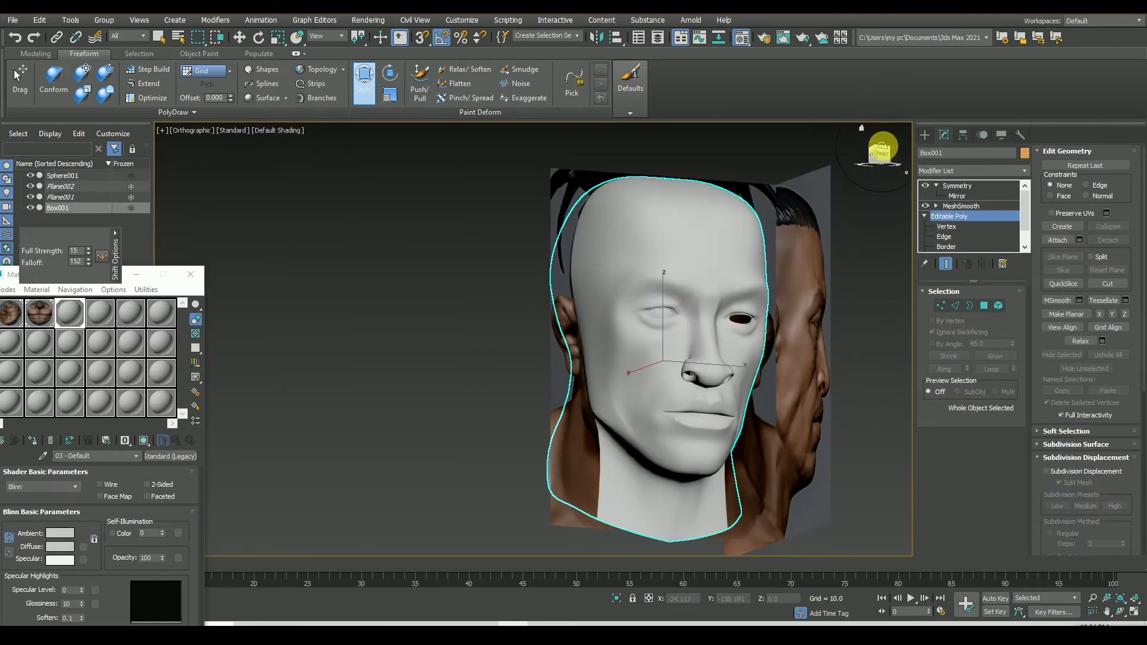
click(878, 154)
key(w)
scroll(644, 318, up, 5)
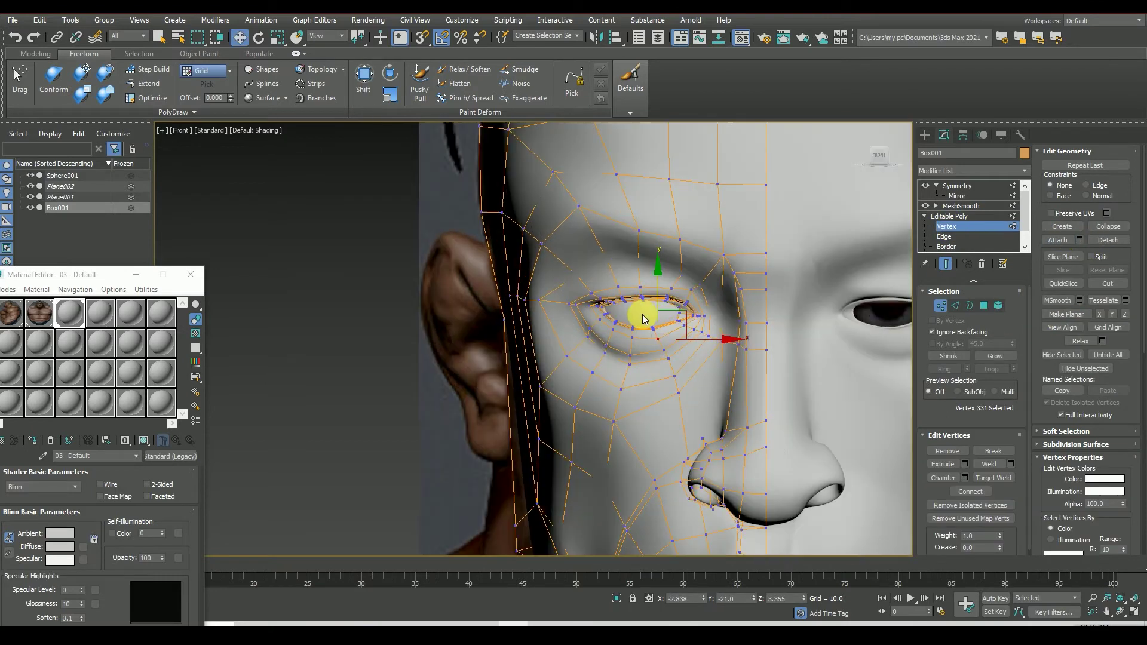
scroll(536, 331, down, 5)
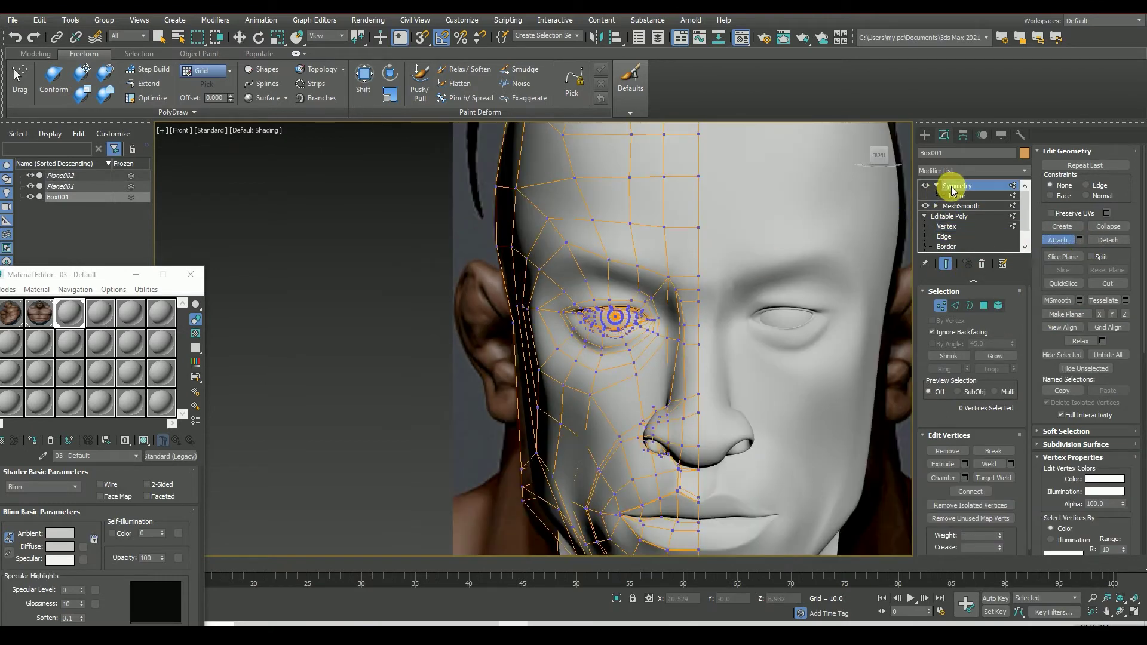
click(956, 185)
click(805, 366)
drag(869, 185, 681, 324)
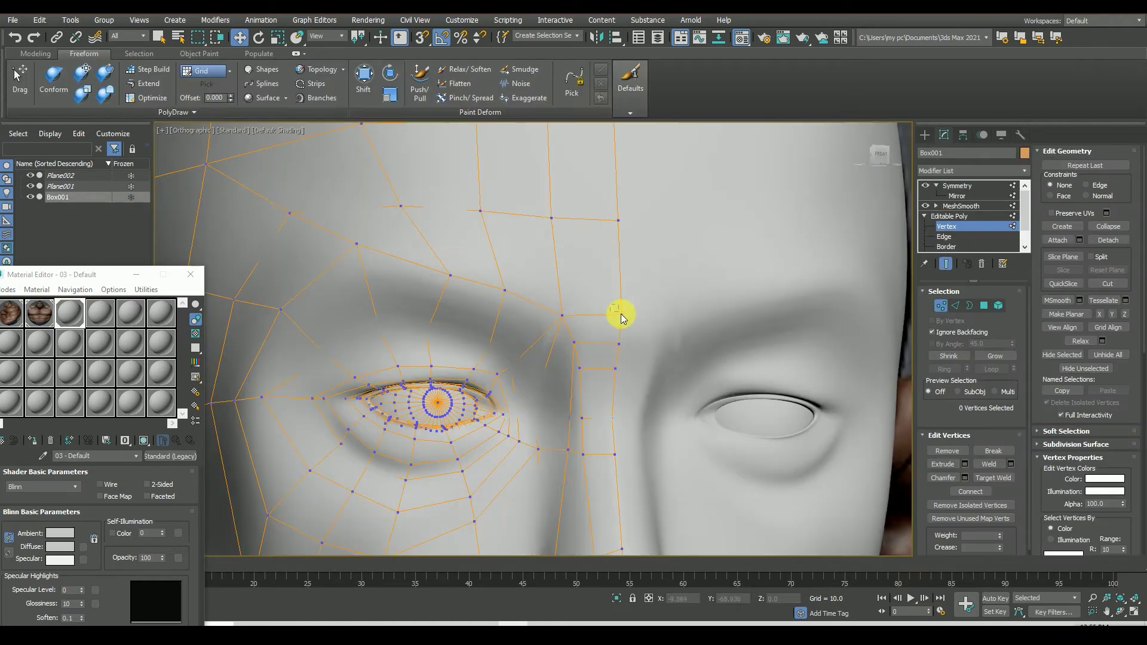
scroll(608, 324, down, 5)
scroll(626, 328, up, 3)
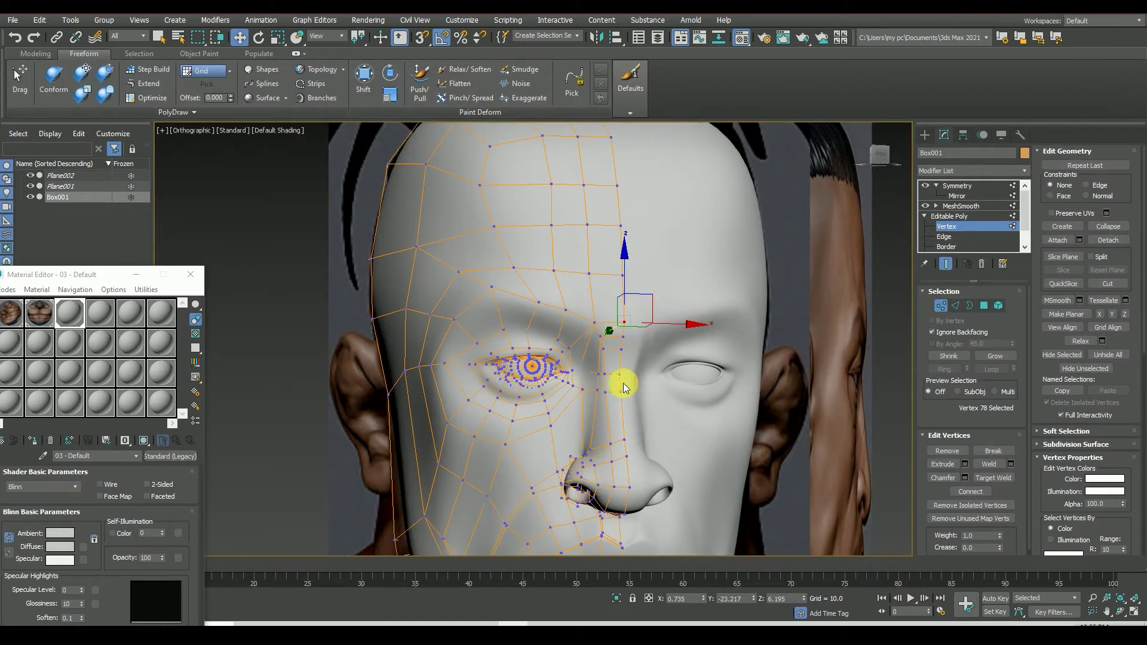
scroll(633, 293, up, 2)
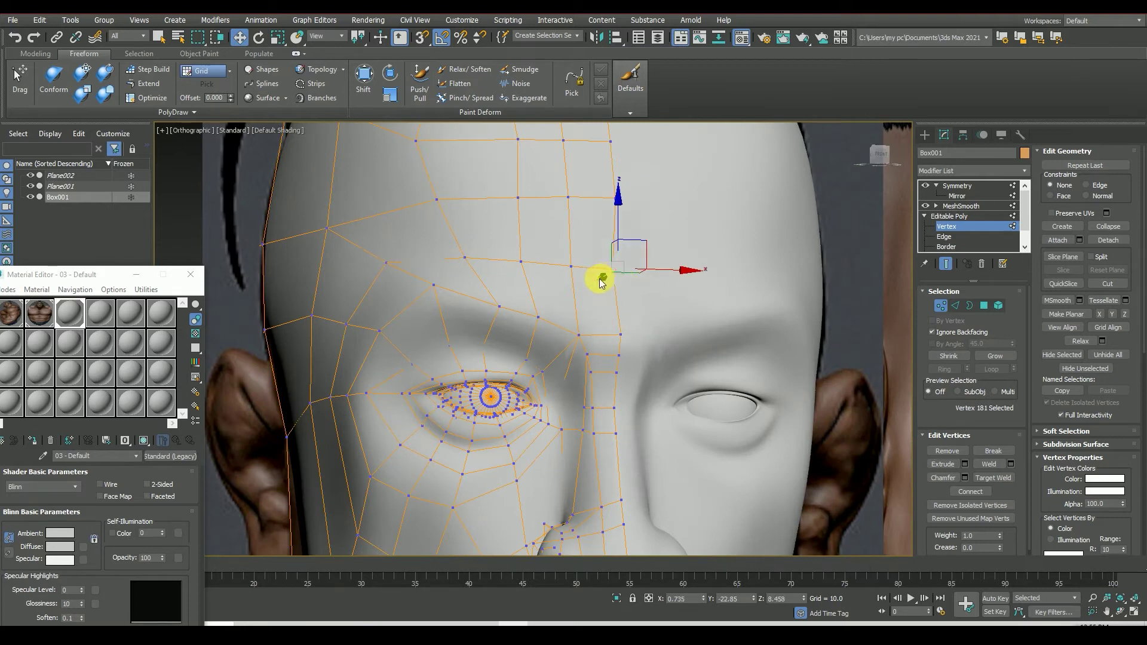
drag(609, 283, 559, 211)
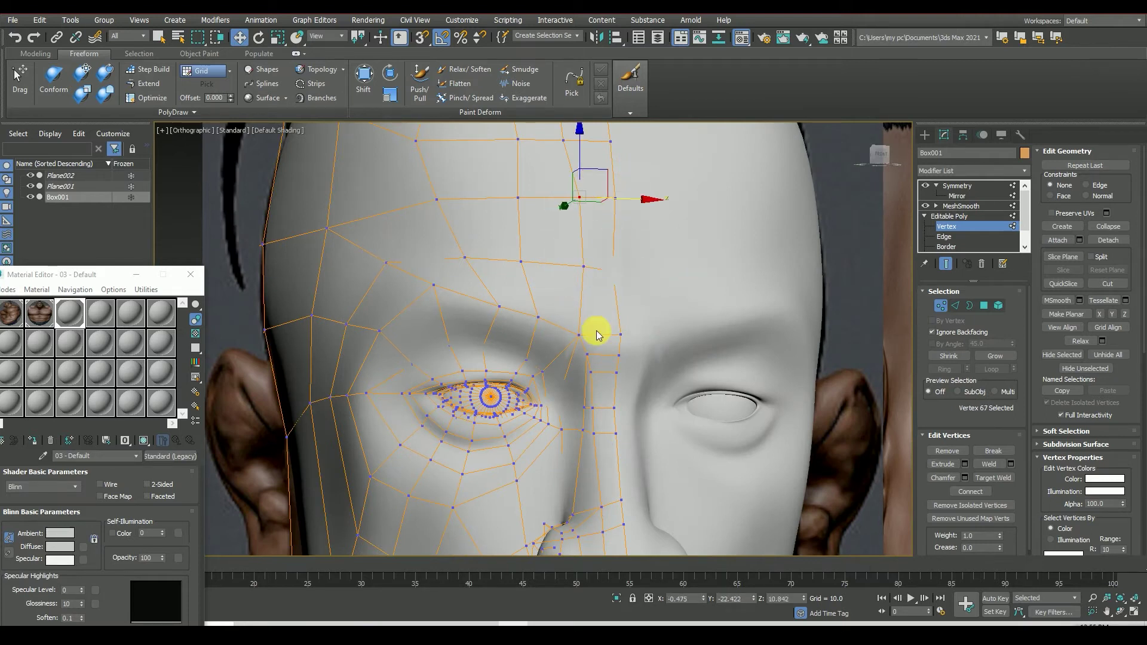
scroll(597, 328, up, 2)
click(576, 334)
scroll(600, 403, down, 2)
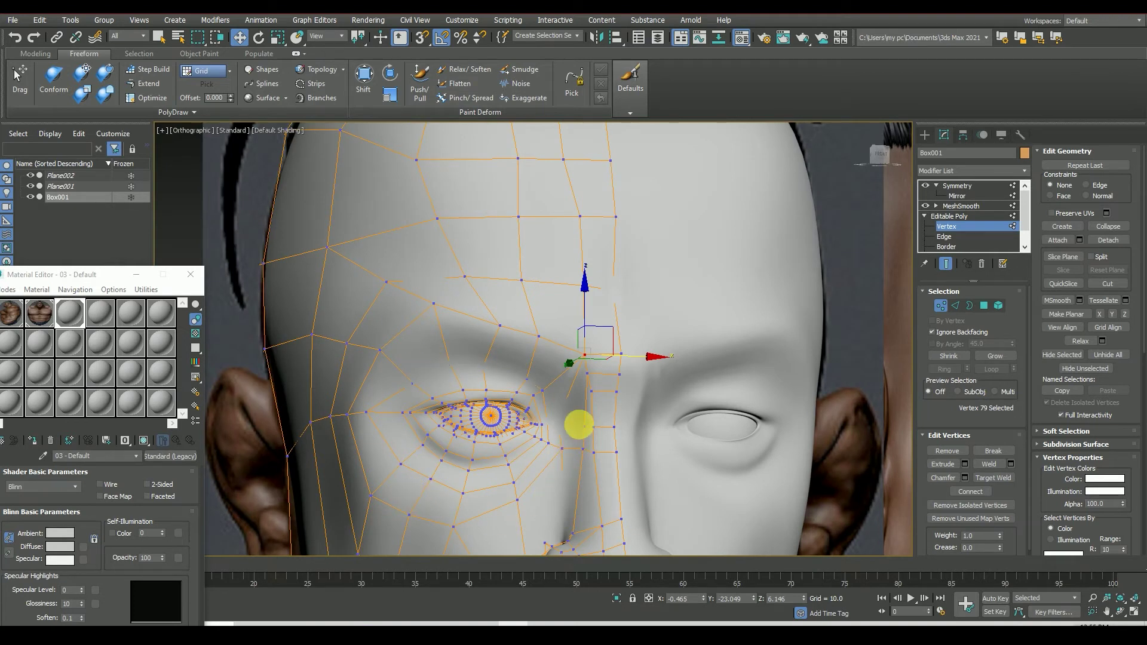
scroll(726, 247, up, 3)
alt+middle_drag(725, 246, 564, 377)
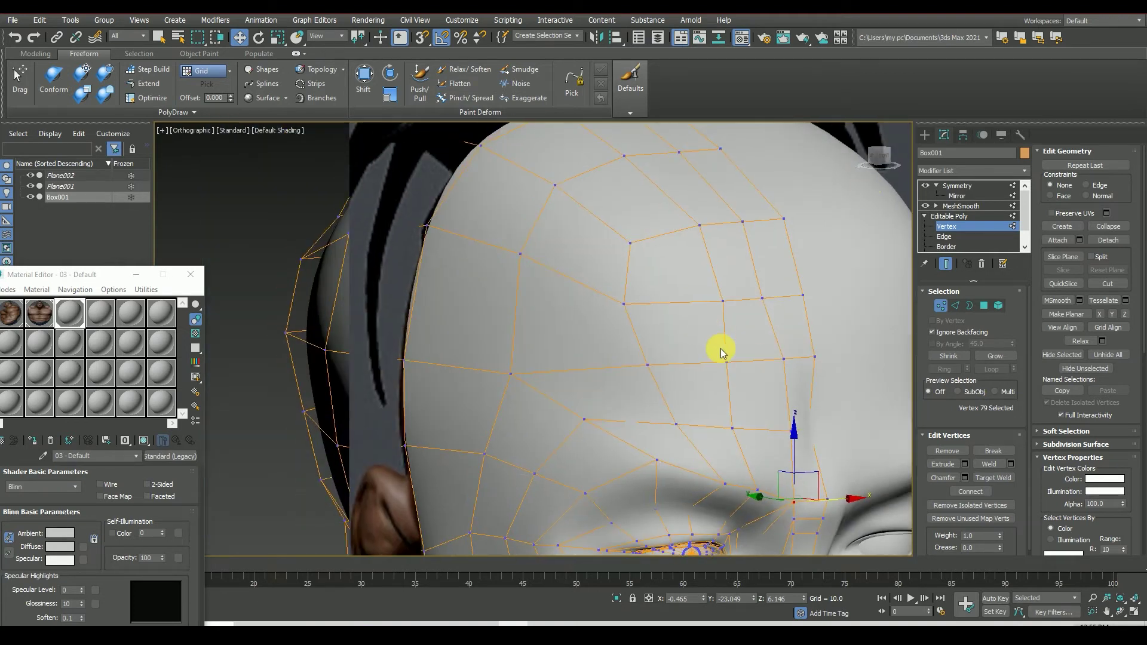
scroll(644, 371, down, 4)
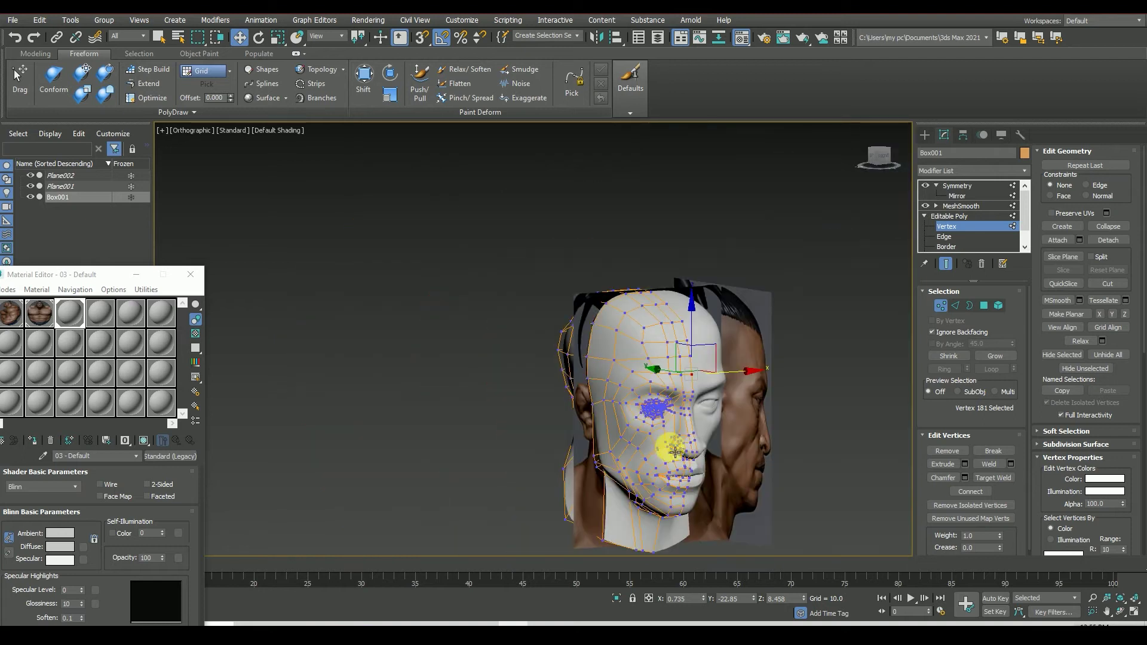
scroll(638, 443, up, 1)
key(f)
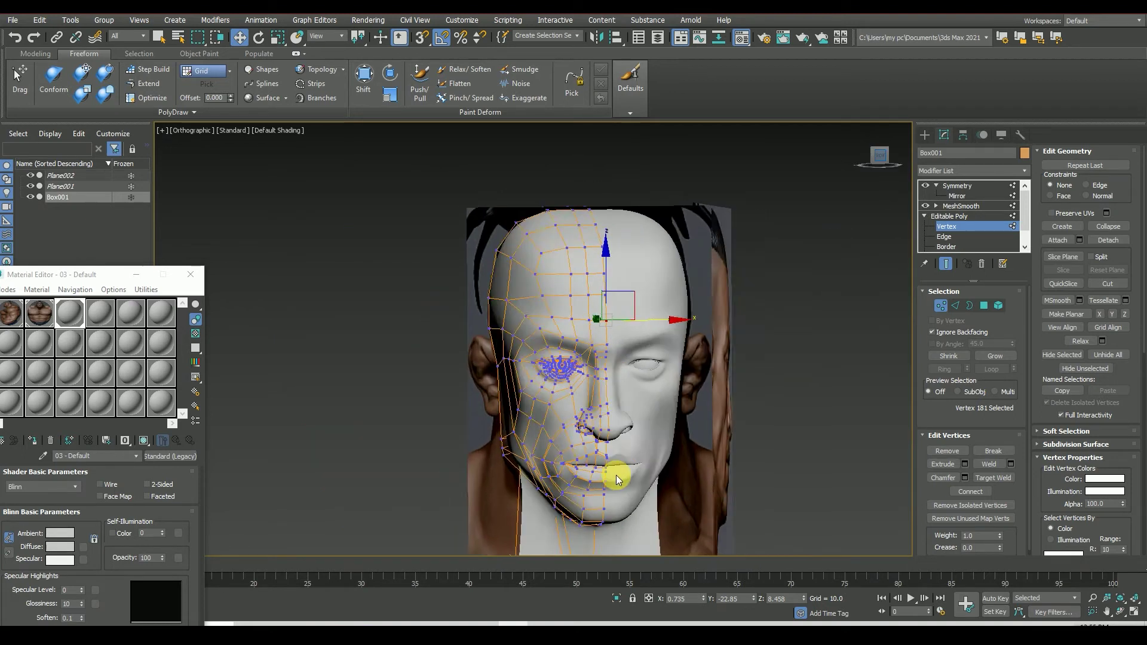
scroll(615, 475, up, 3)
scroll(548, 376, down, 1)
scroll(549, 375, down, 1)
click(956, 186)
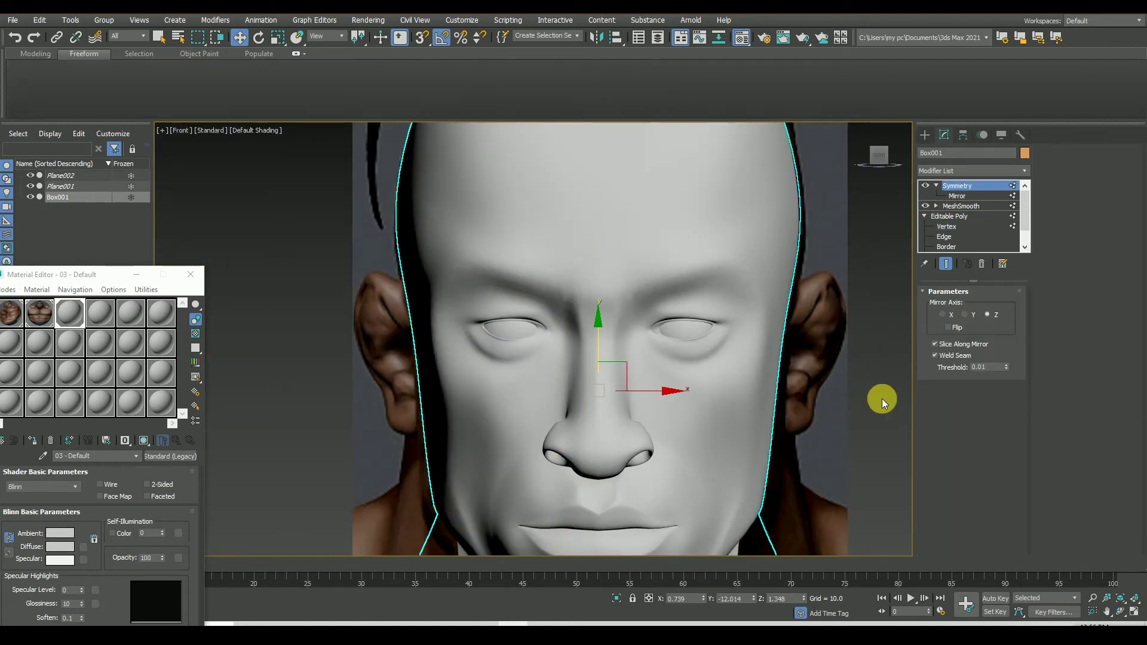
scroll(691, 353, down, 1)
scroll(691, 353, up, 5)
click(946, 226)
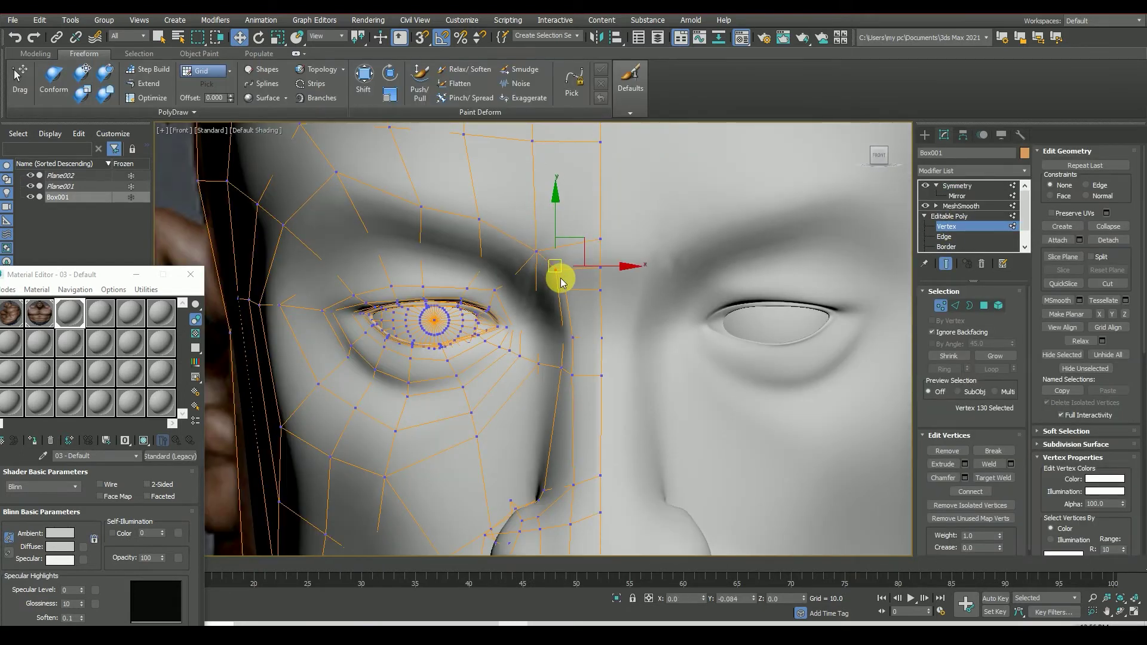
scroll(597, 322, down, 3)
scroll(597, 310, up, 3)
scroll(499, 256, down, 2)
scroll(541, 288, down, 2)
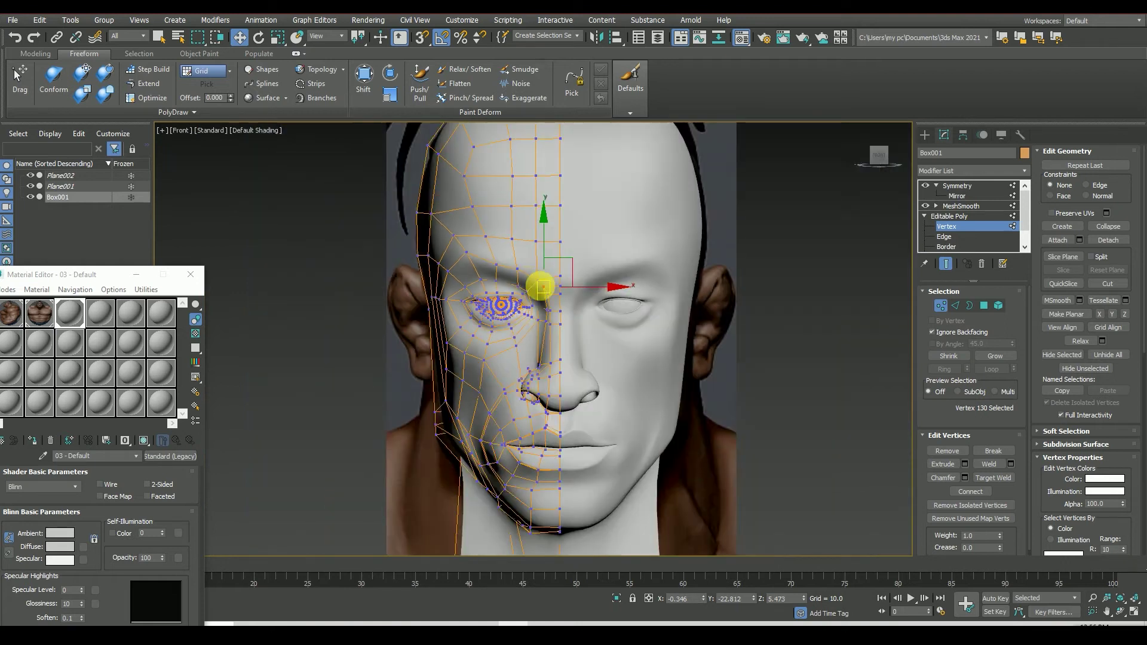
mouse_move(358, 429)
alt+middle_down()
mouse_move(426, 429)
mouse_move(872, 165)
alt+middle_up()
scroll(426, 429, up, 5)
drag(871, 165, 878, 157)
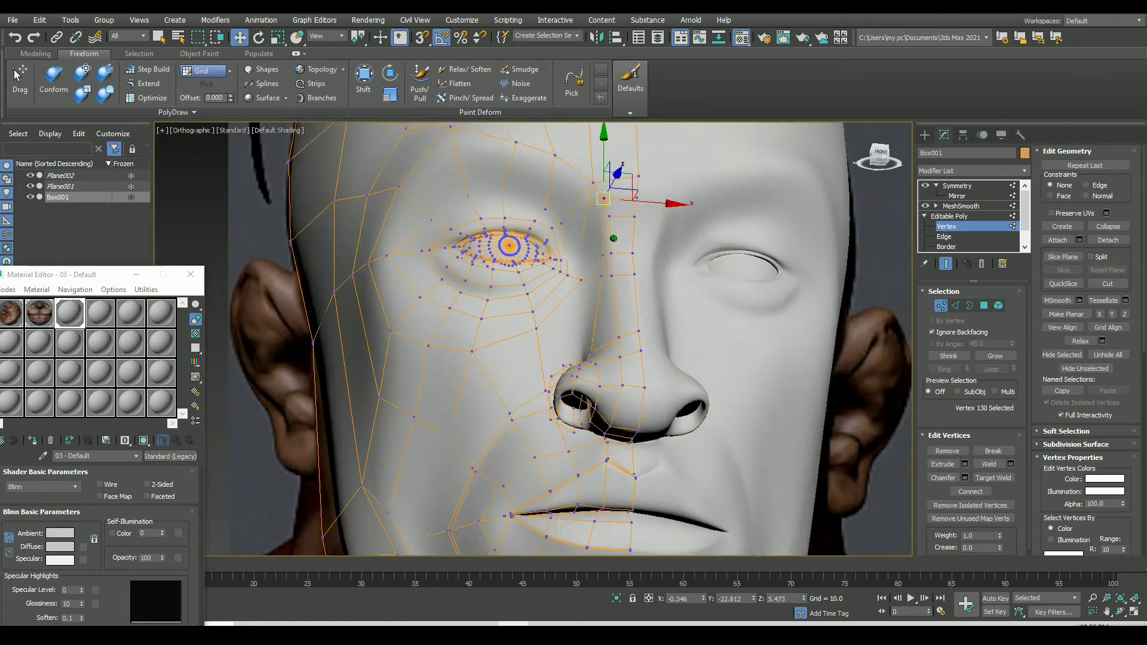
scroll(776, 399, up, 2)
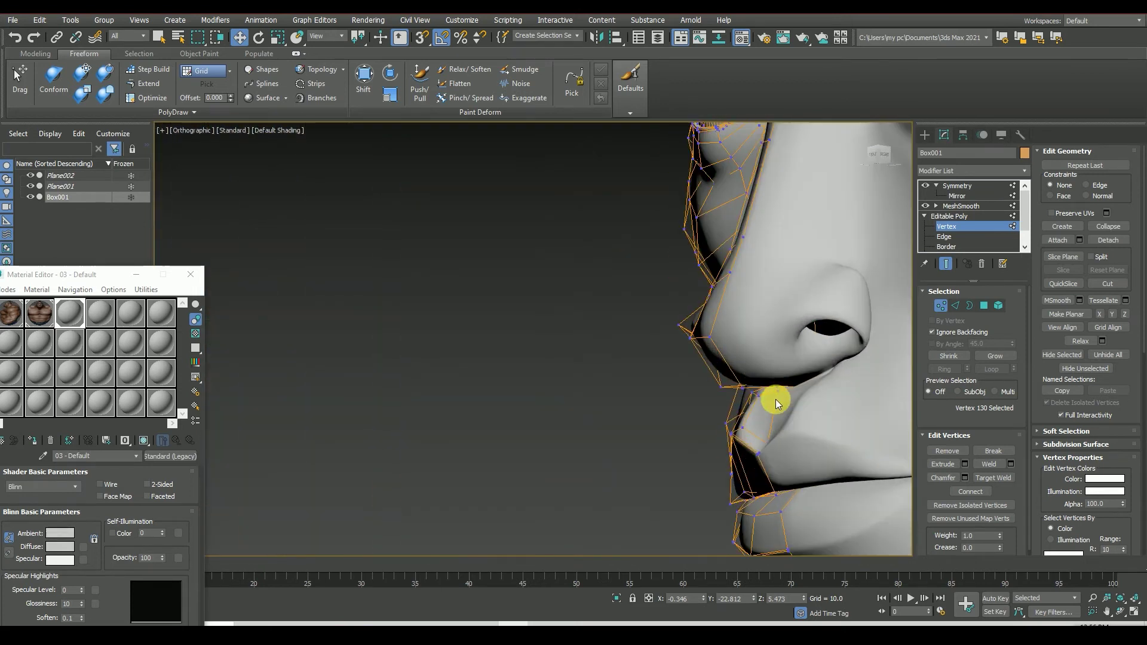
alt+middle_drag(785, 401, 546, 171)
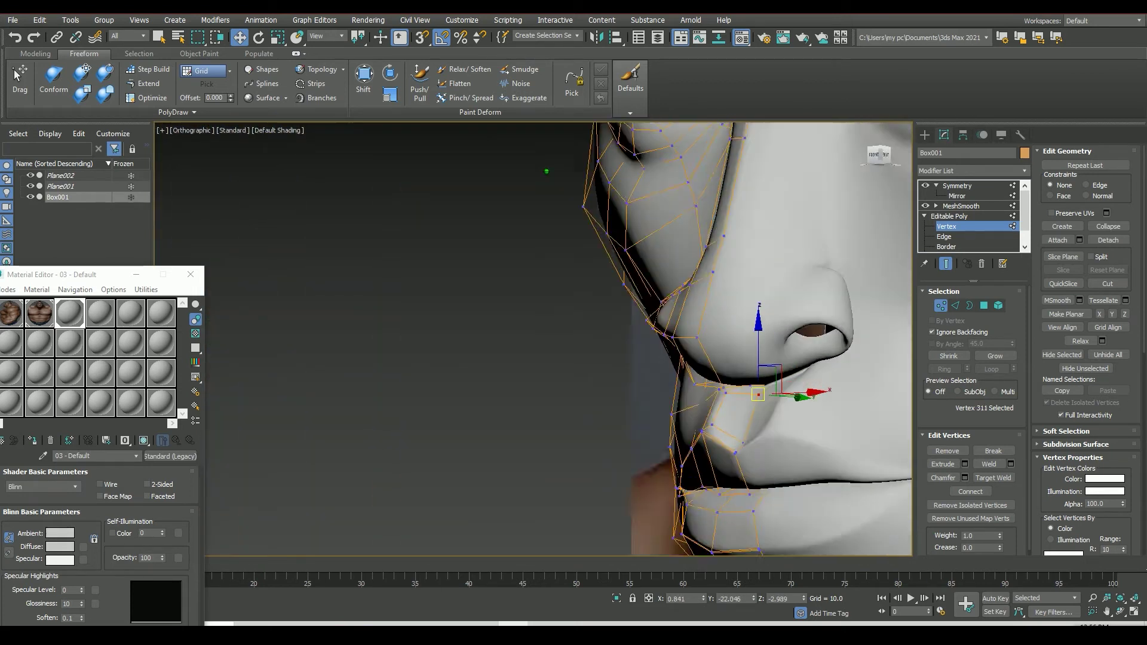
click(725, 414)
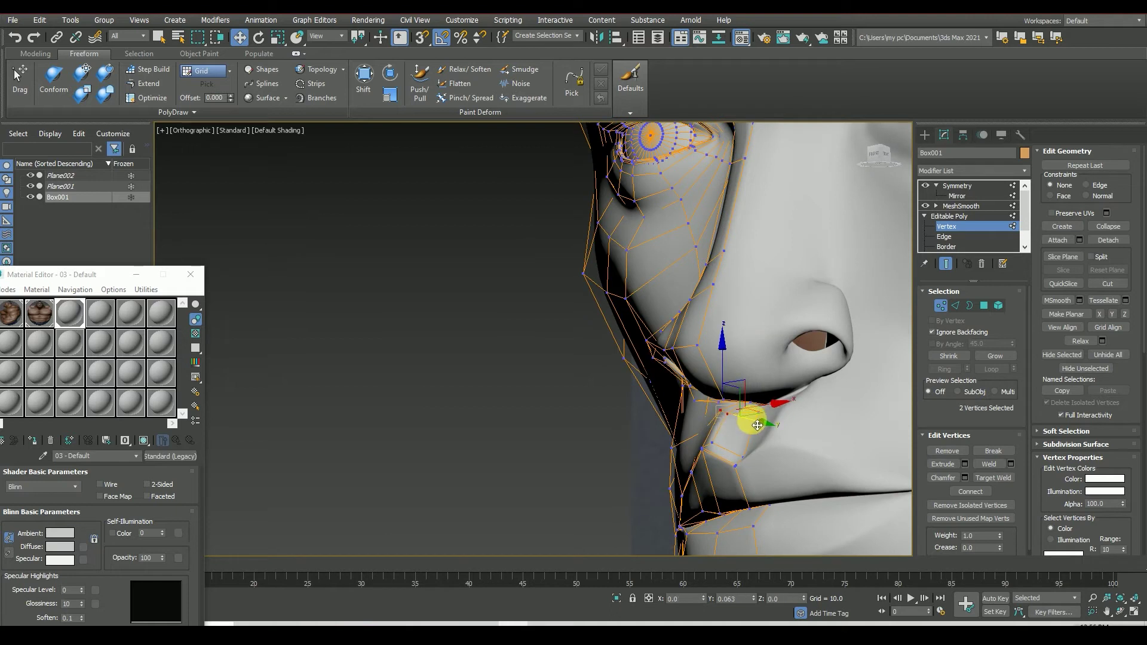
click(867, 156)
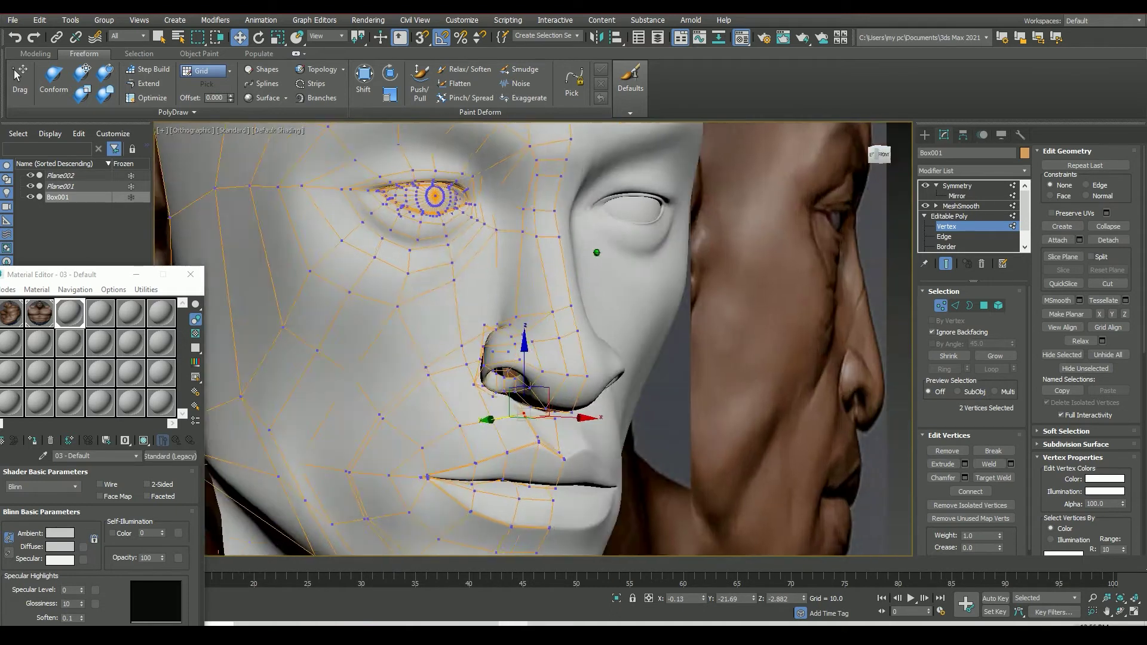
scroll(410, 444, up, 3)
click(427, 398)
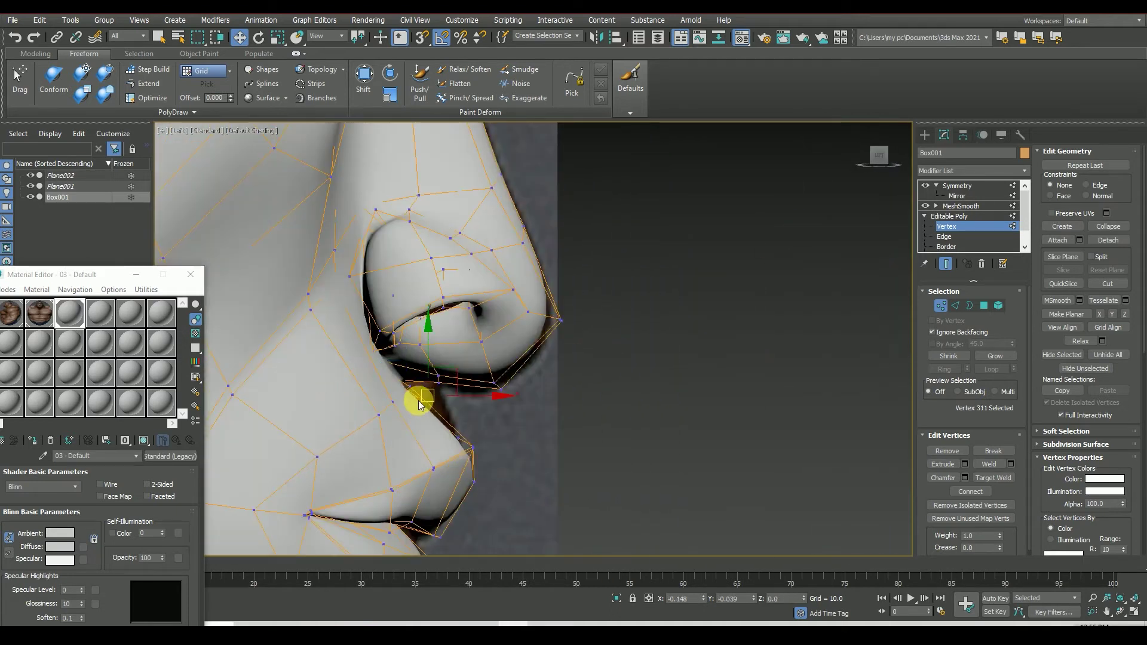
alt+middle_drag(824, 184, 717, 197)
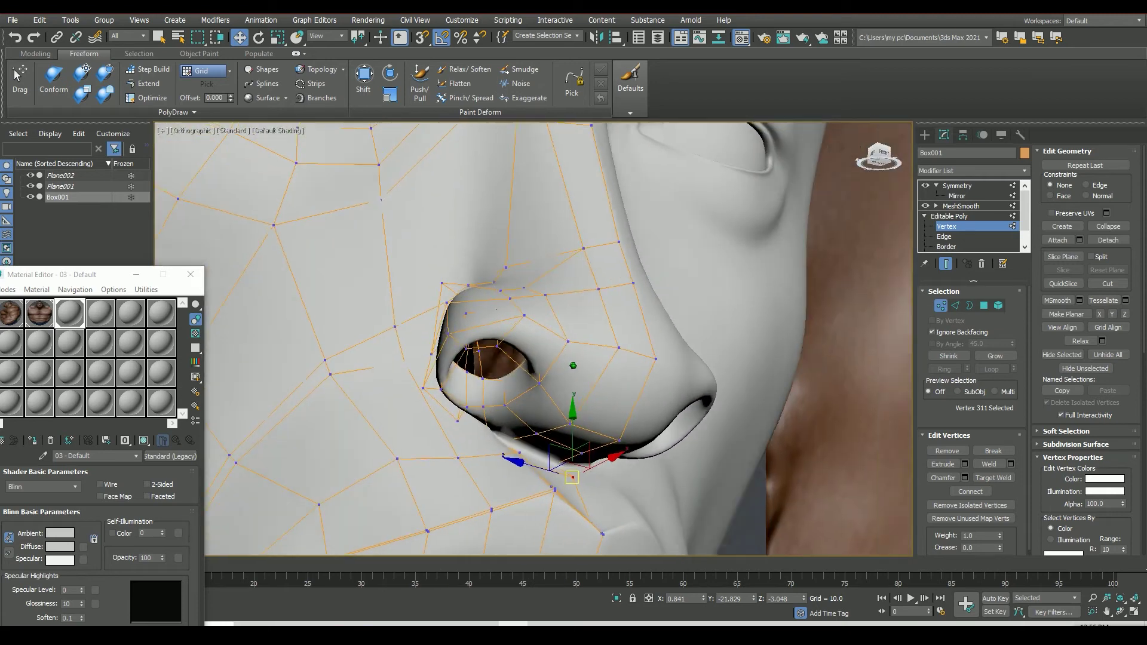
drag(747, 191, 852, 180)
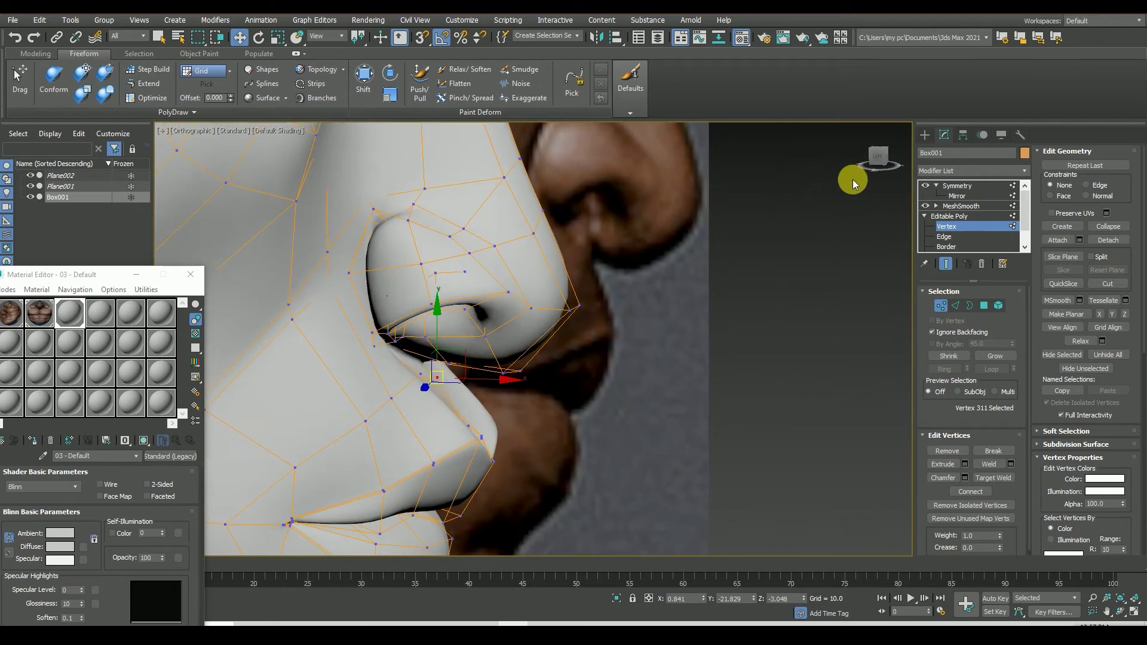
scroll(421, 370, down, 2)
scroll(454, 385, down, 2)
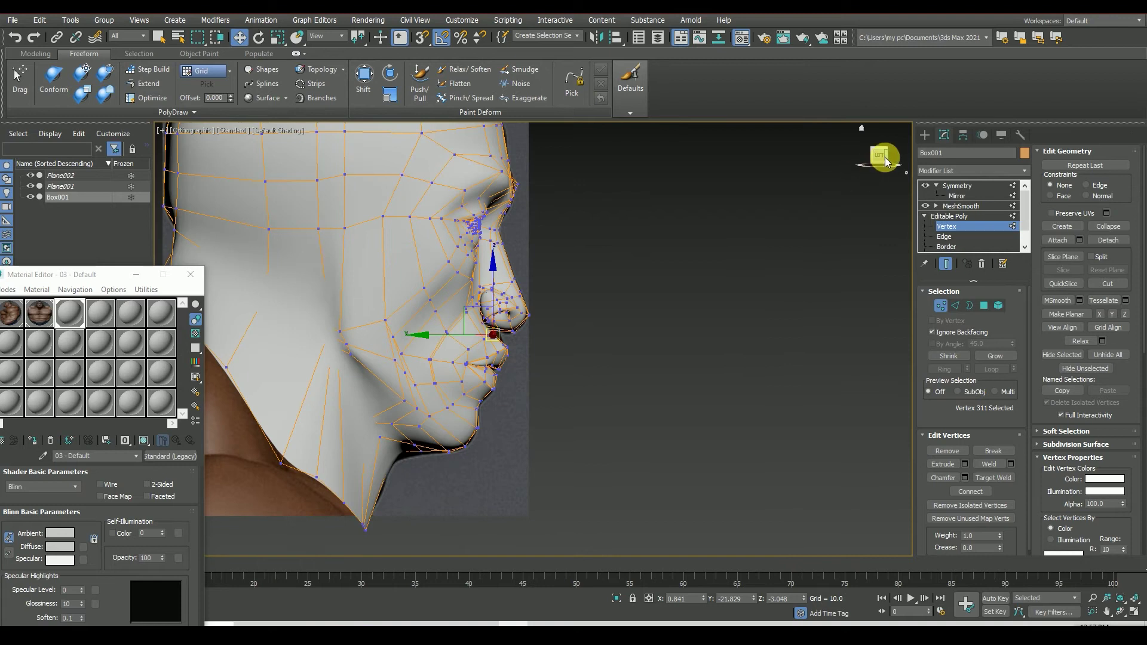
click(886, 162)
click(798, 325)
scroll(635, 358, up, 4)
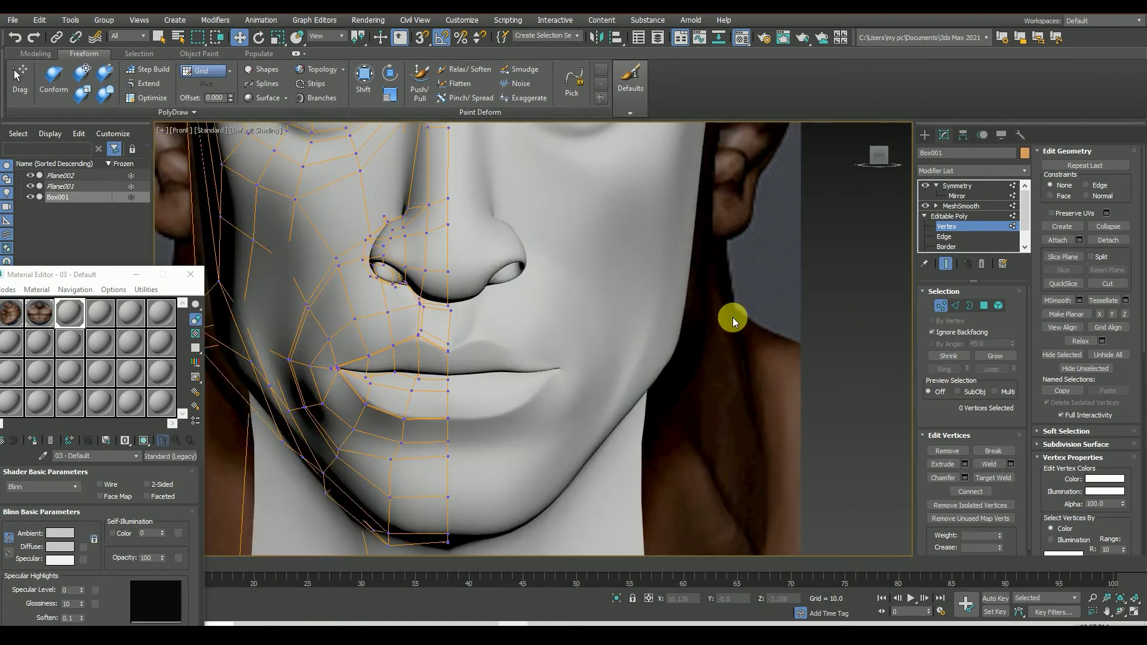
scroll(702, 338, down, 3)
scroll(701, 338, down, 2)
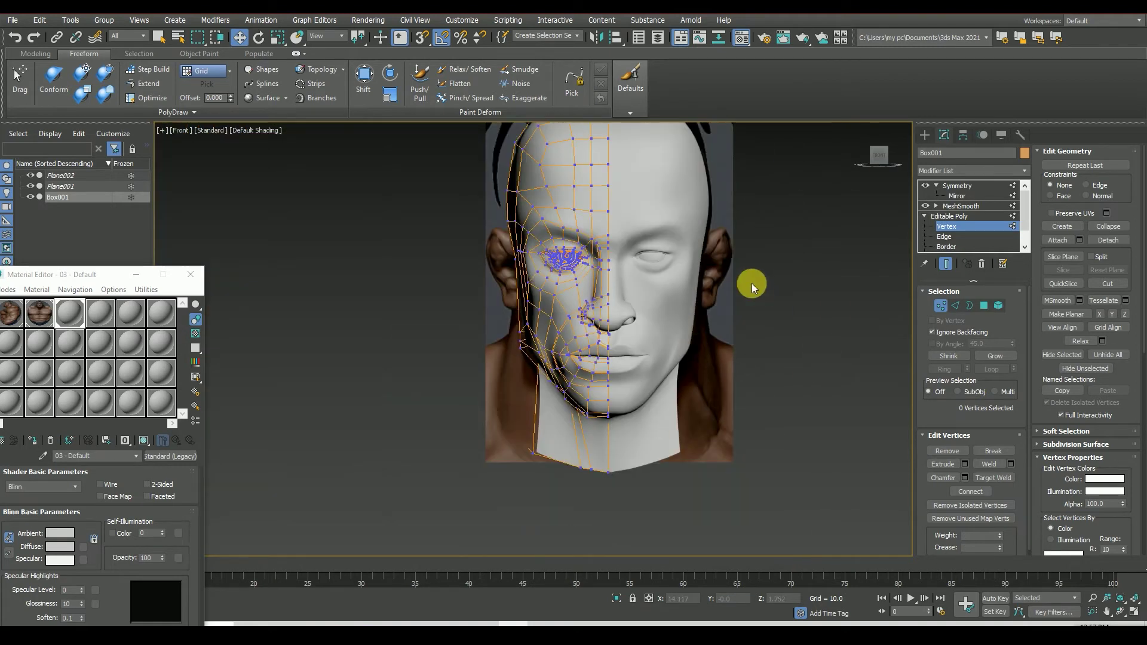
drag(872, 174, 879, 155)
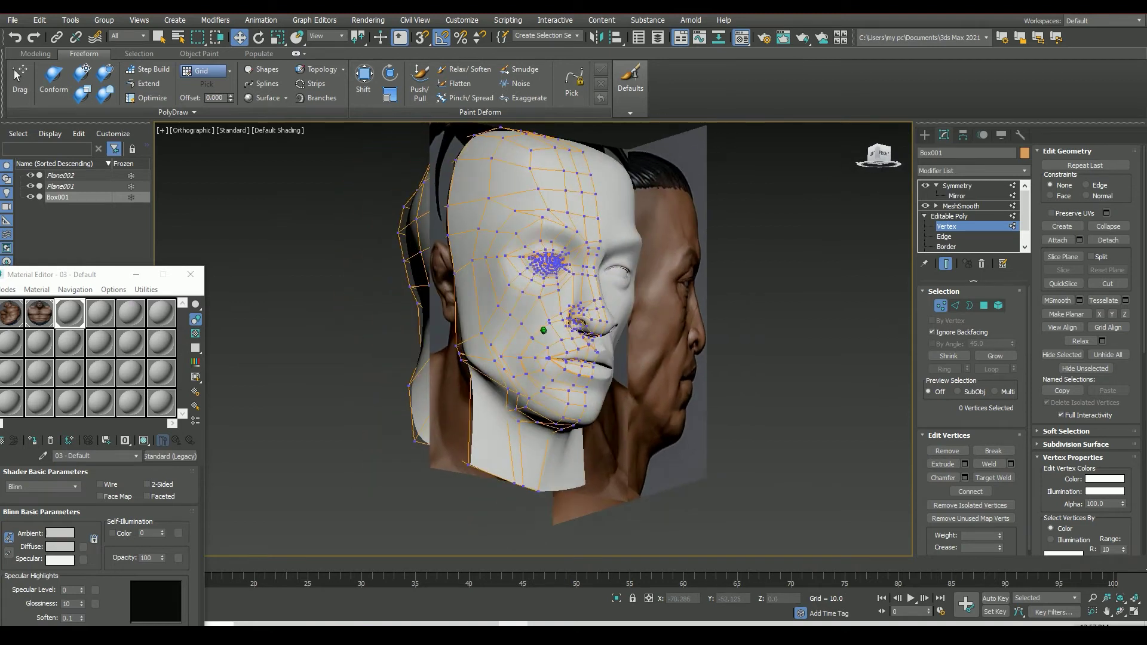
click(883, 160)
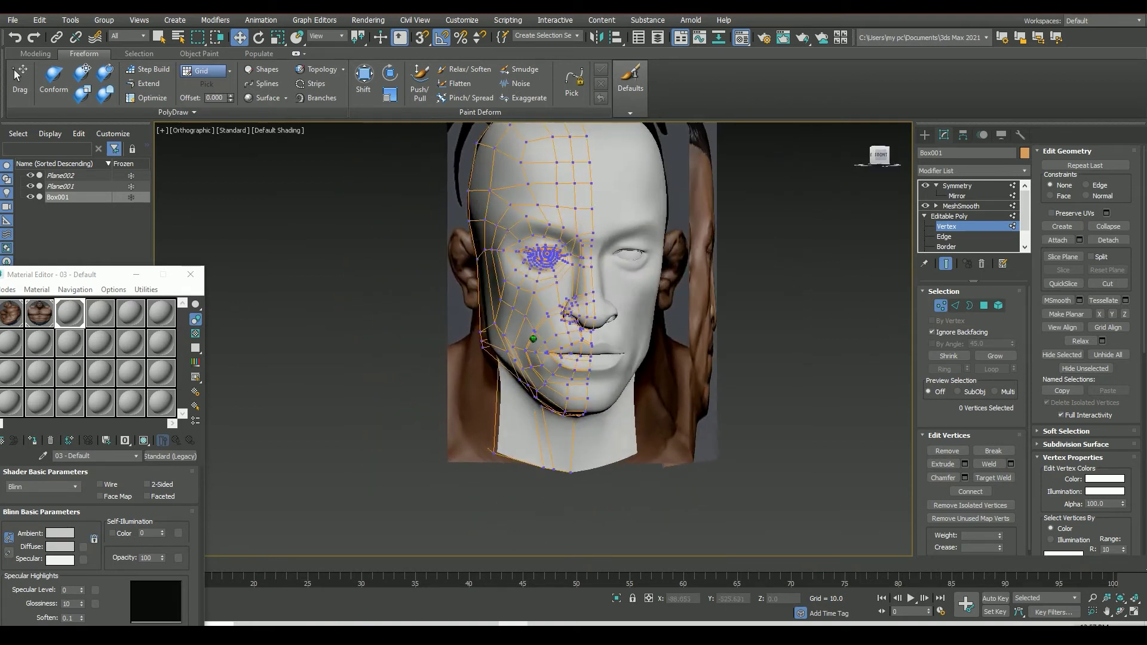
scroll(517, 360, up, 3)
scroll(517, 359, down, 3)
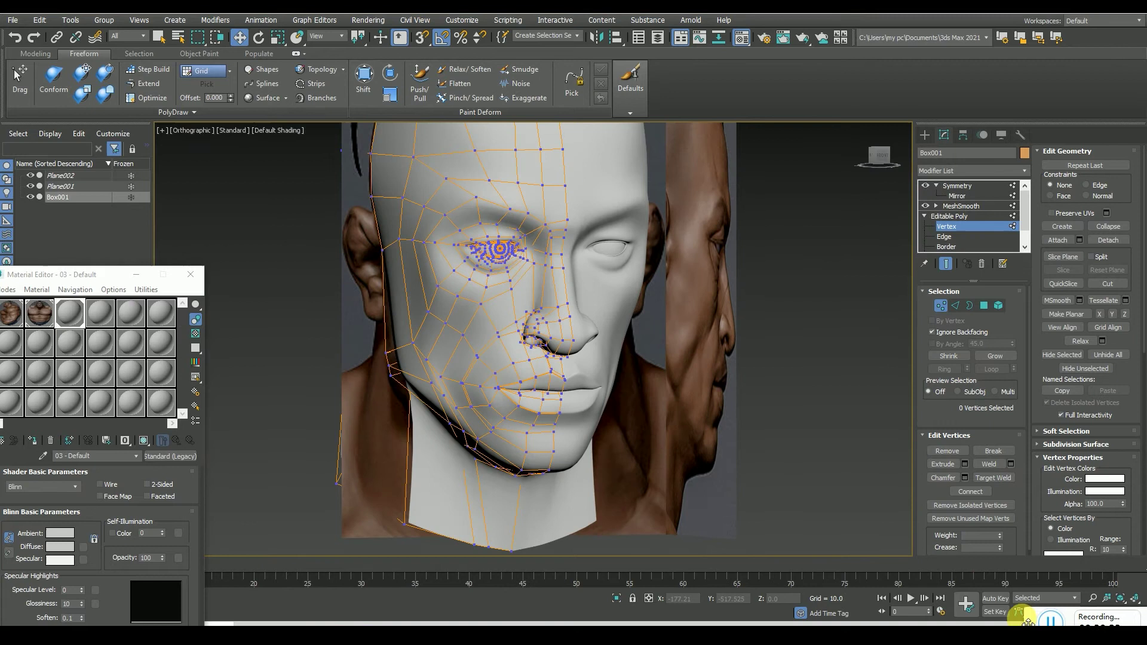
click(878, 156)
alt+middle_drag(476, 368, 700, 306)
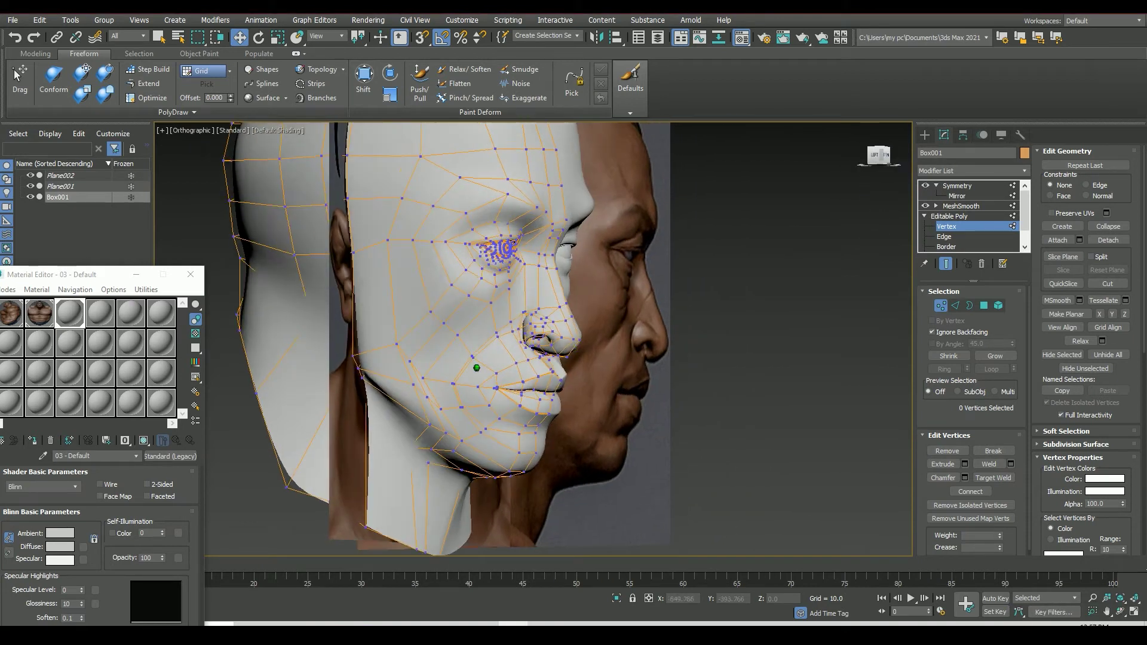
key(f)
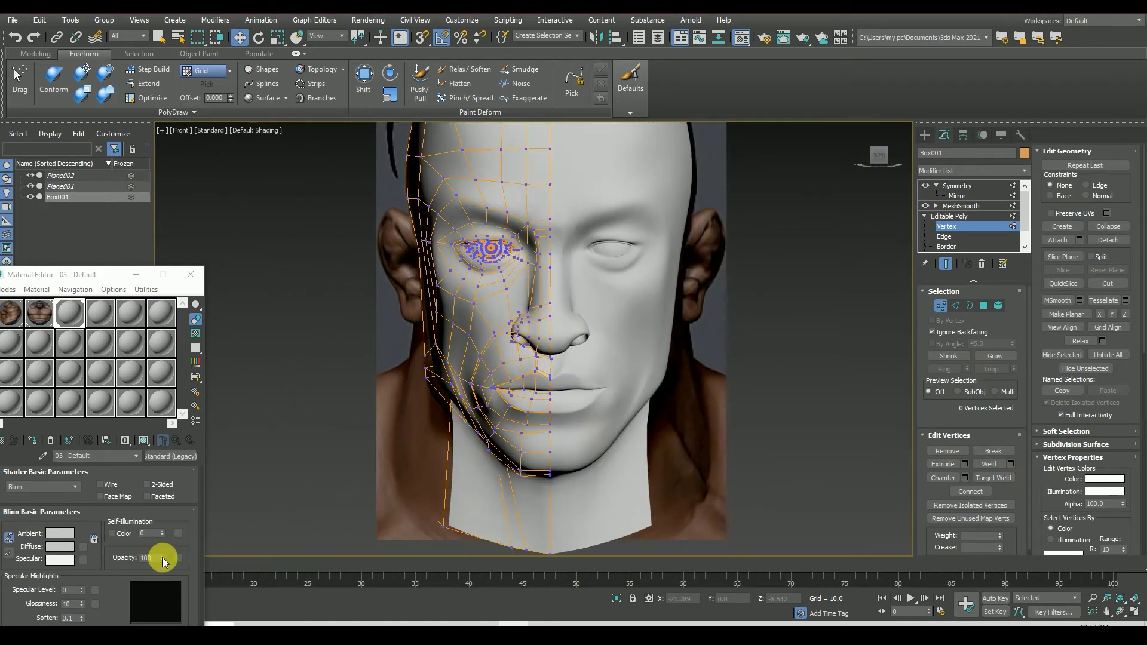
Step: Set the head material opacity to 0, enable Edged Faces, and zoom the Left view onto the nose
drag(162, 559, 162, 603)
scroll(528, 348, up, 3)
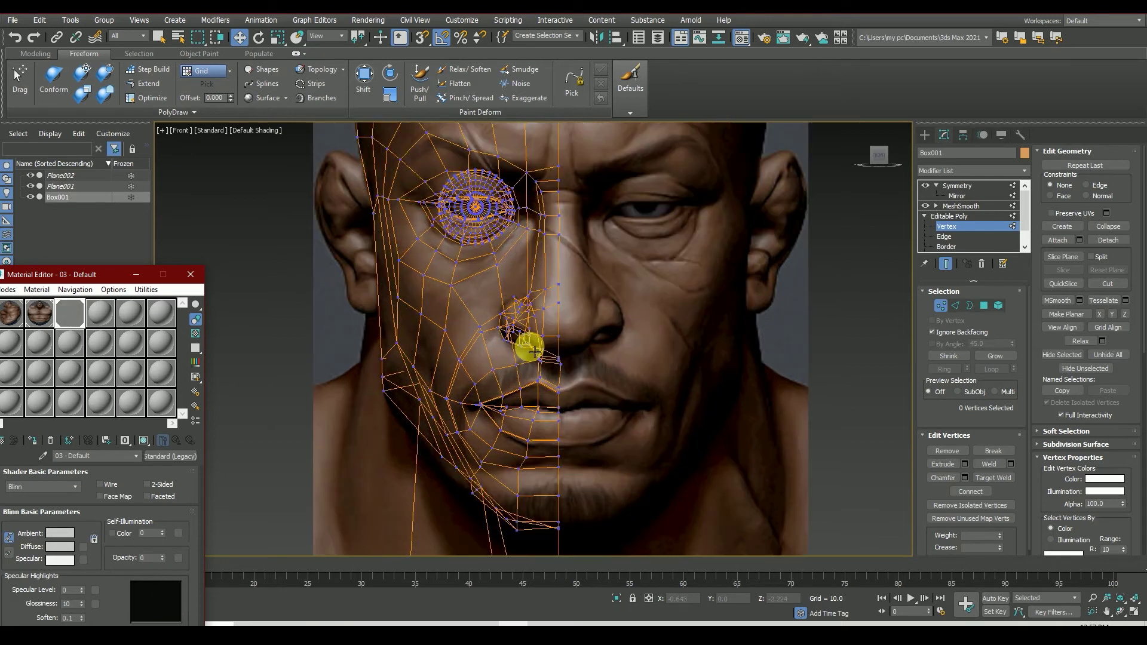
key(F4)
key(l)
scroll(569, 359, up, 5)
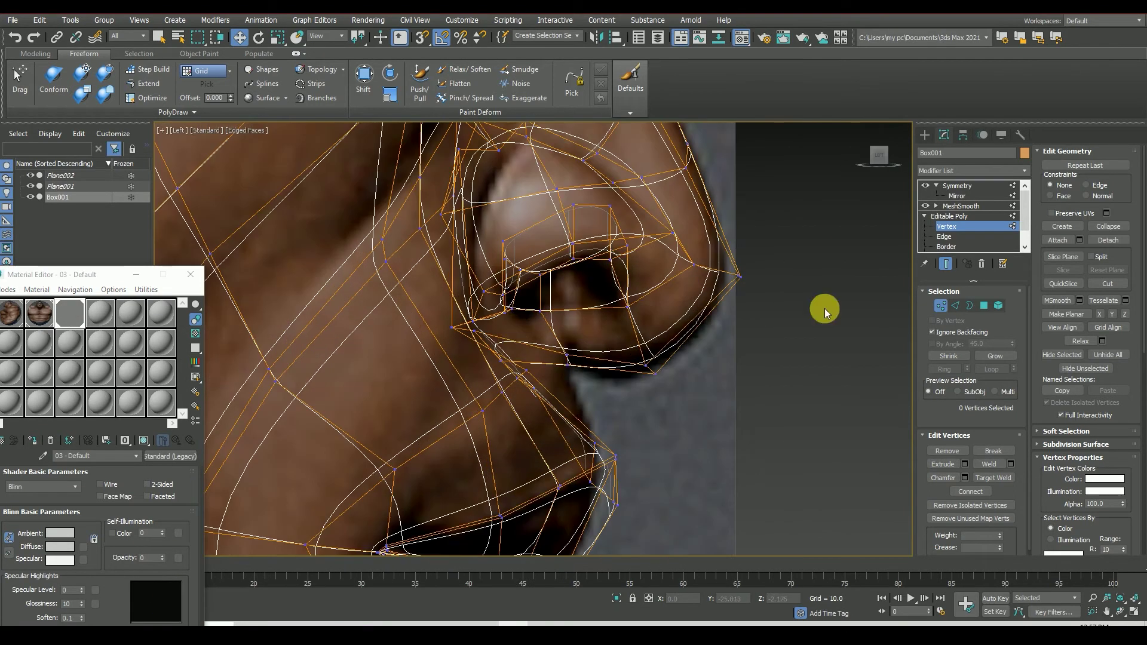
drag(162, 558, 163, 526)
click(503, 319)
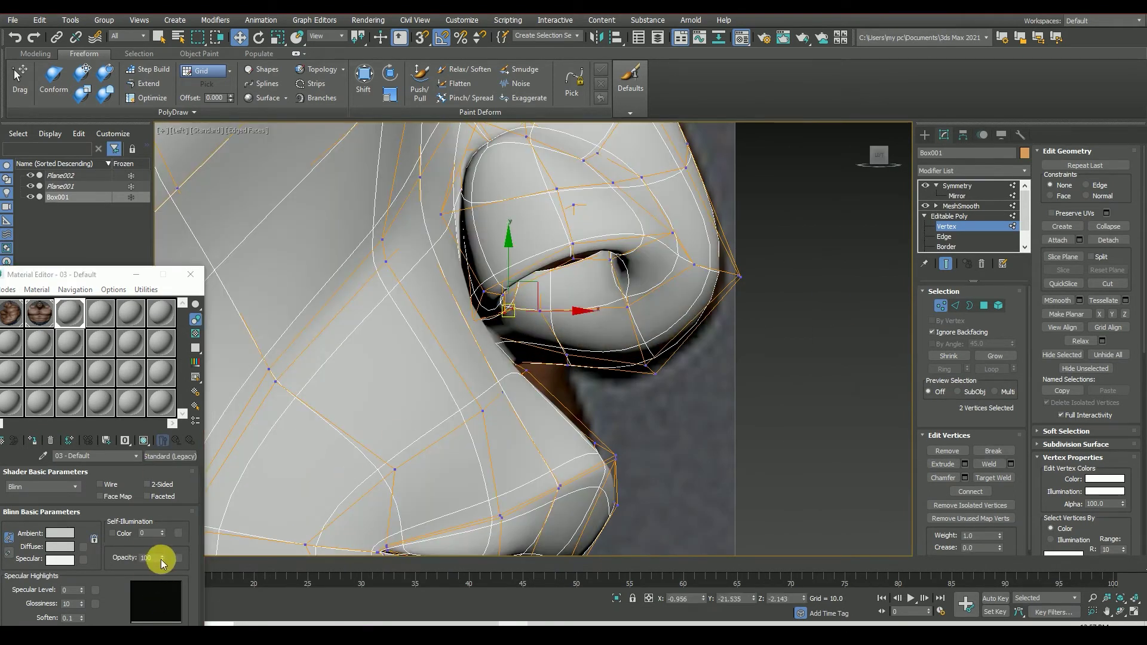
right_click(160, 560)
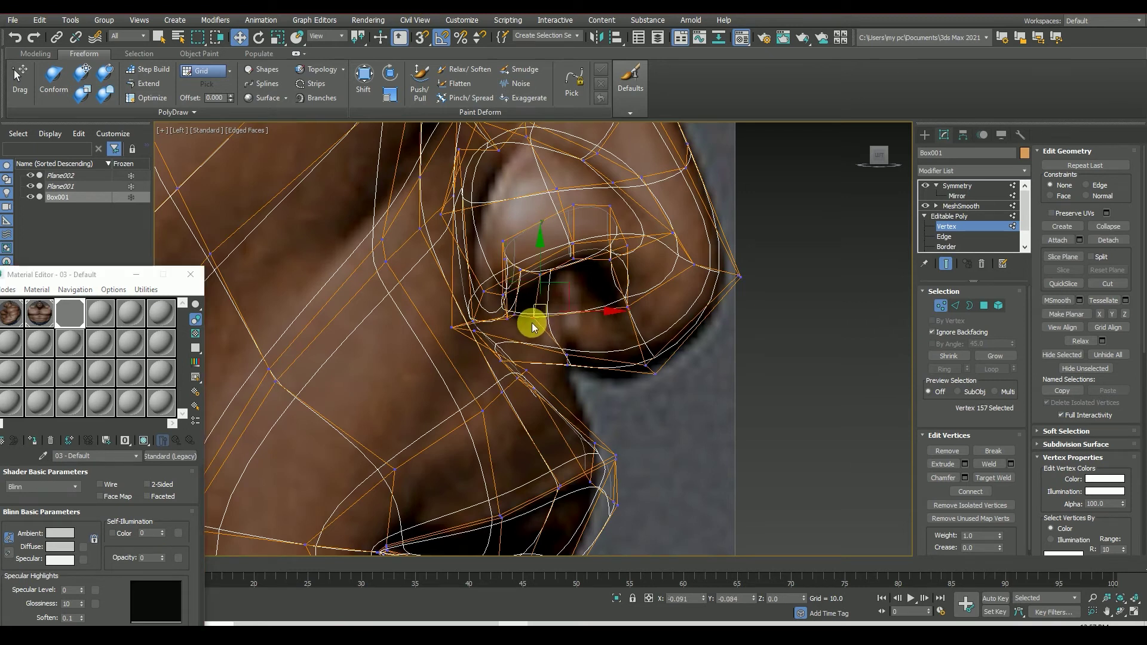
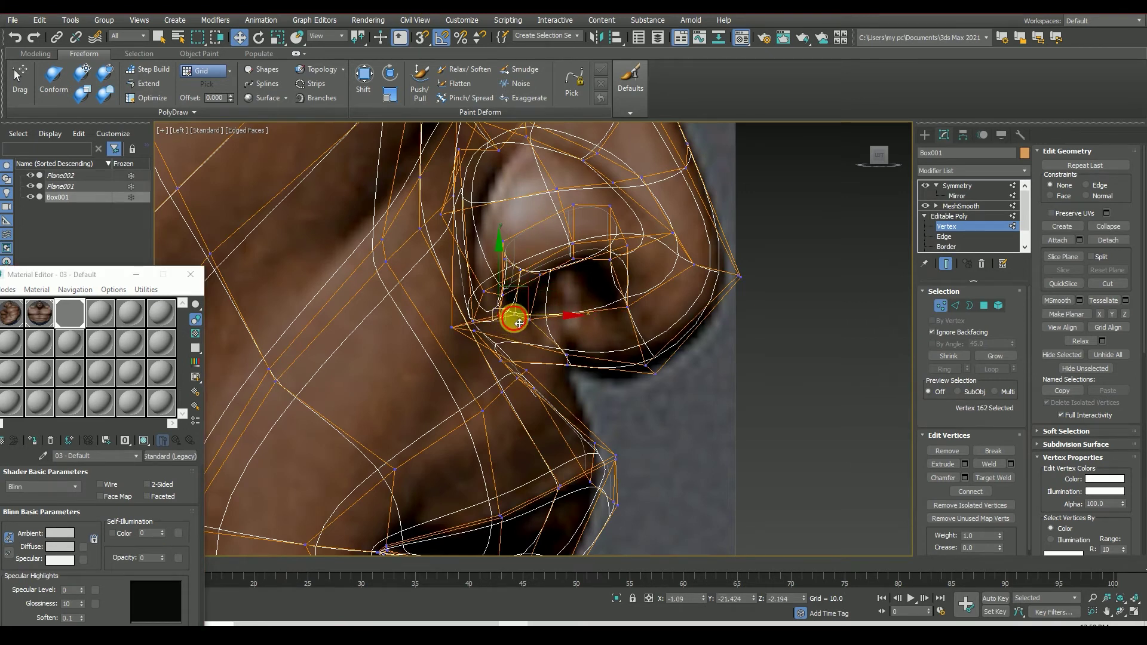
Step: Nudge the nostril vertices to follow the side reference and restore head opacity to 100
drag(521, 323, 535, 324)
drag(634, 314, 612, 309)
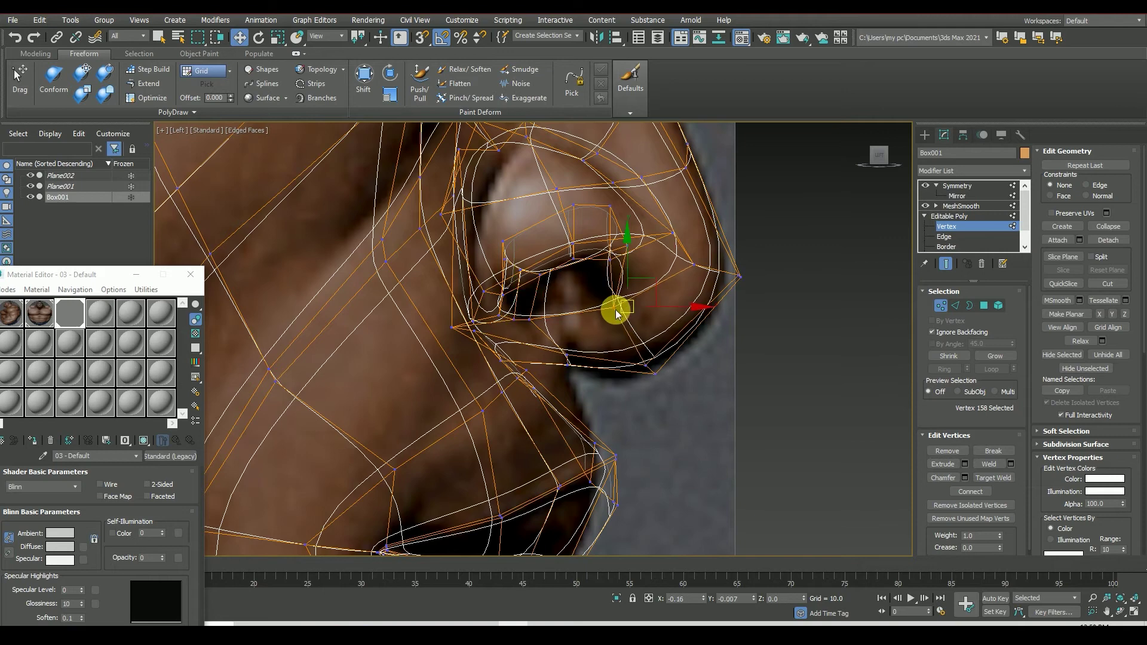
key(f)
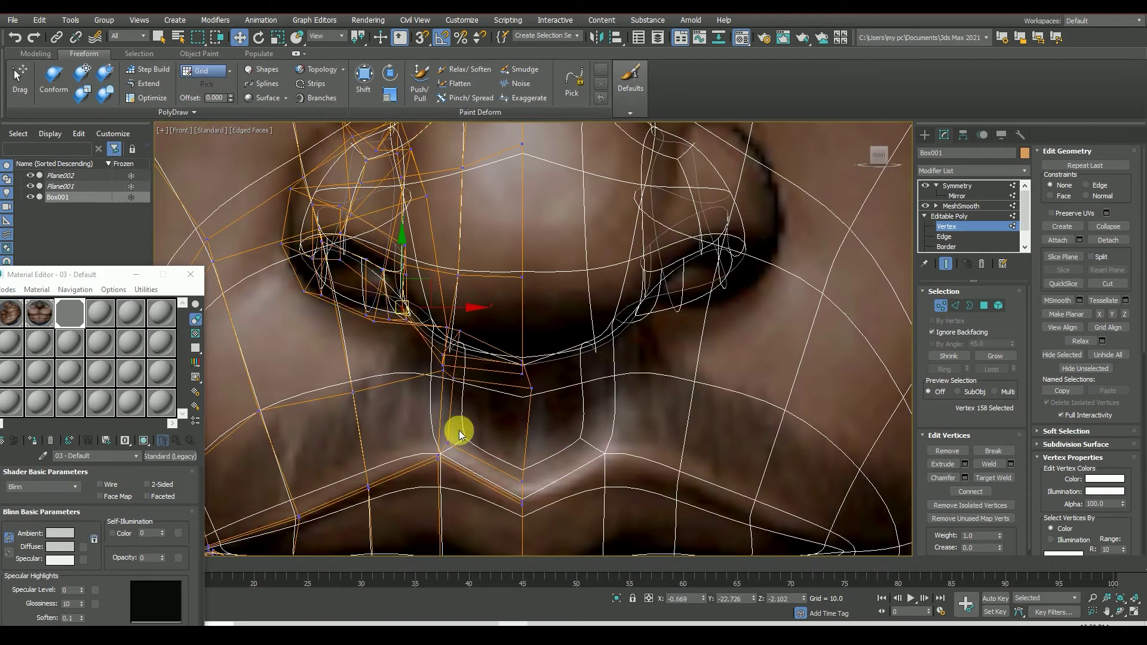
drag(162, 558, 169, 466)
Step: Orbit to check the head profile, then return to Front view in Edge mode with end result hidden
drag(878, 153, 533, 328)
mouse_move(532, 329)
alt+middle_down()
mouse_move(526, 340)
mouse_move(500, 328)
mouse_move(799, 221)
mouse_move(569, 295)
alt+middle_up()
click(877, 155)
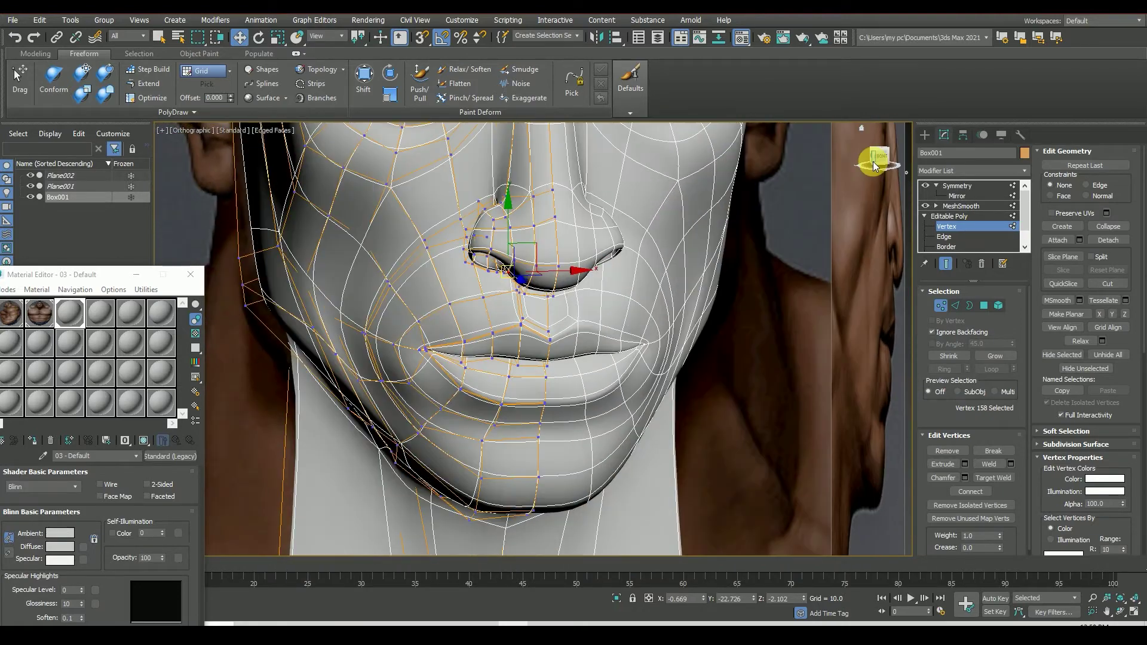
scroll(469, 393, up, 3)
scroll(470, 390, down, 1)
click(956, 306)
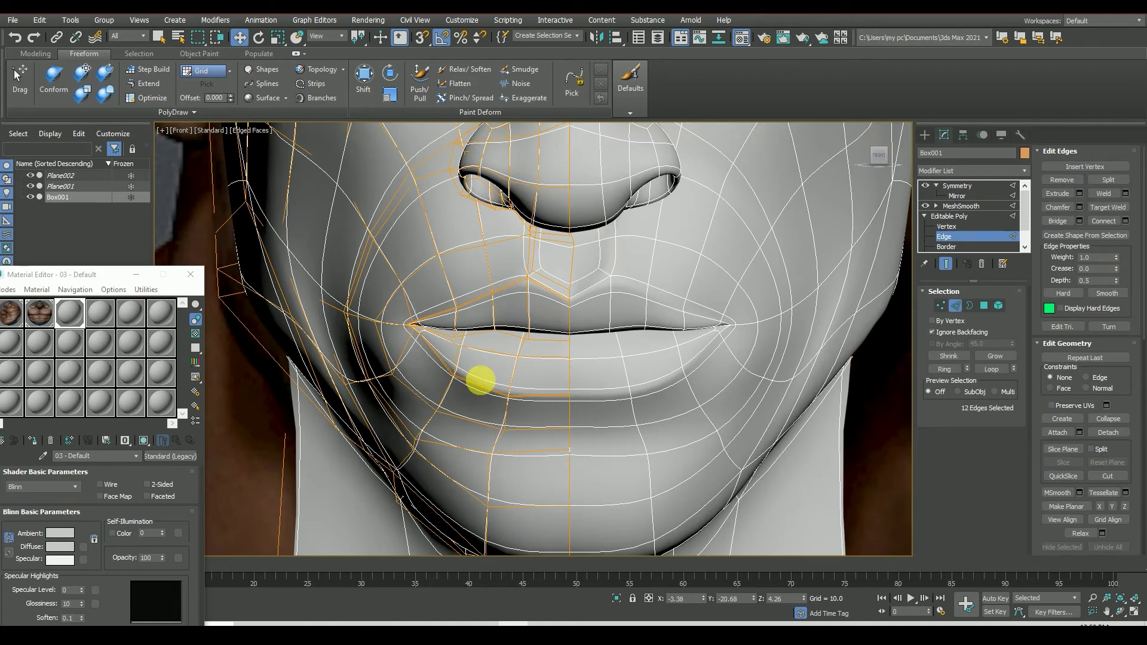
click(946, 264)
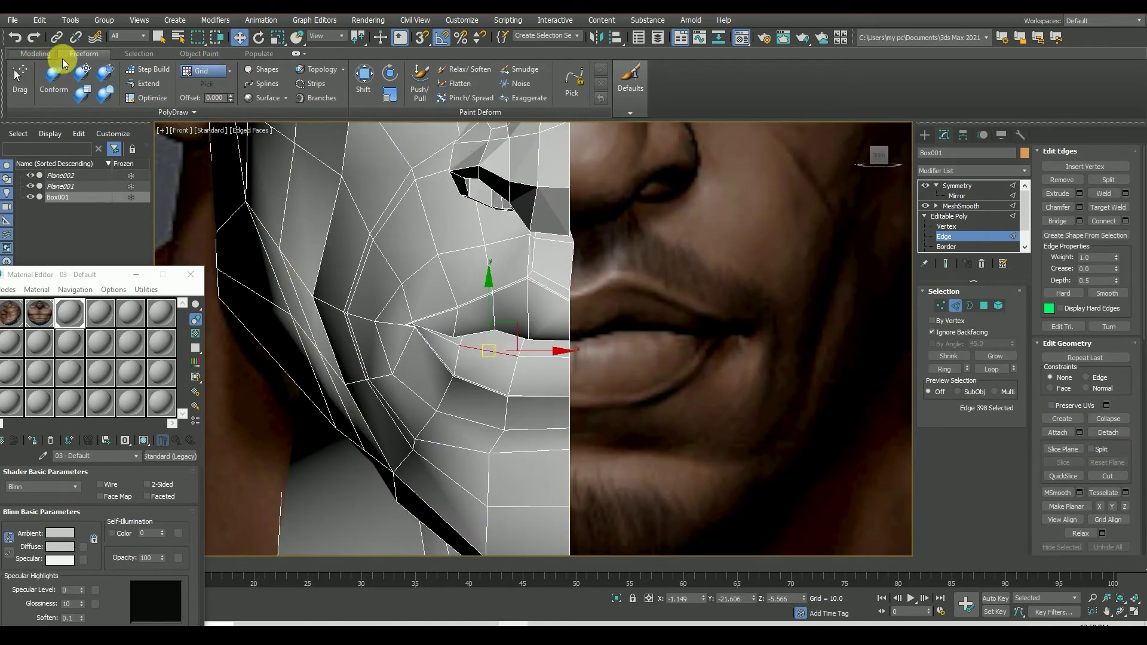
Step: Connect the lip edge ring with a new vertical loop, then set head opacity to 0
click(35, 53)
right_click(485, 346)
click(456, 389)
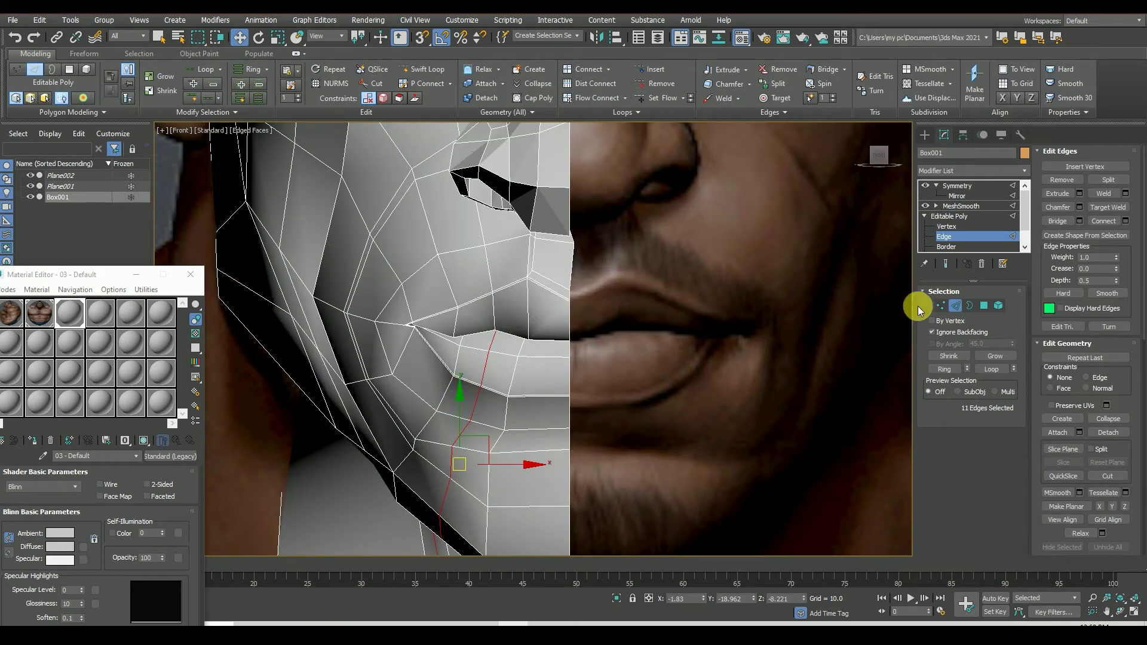
click(946, 264)
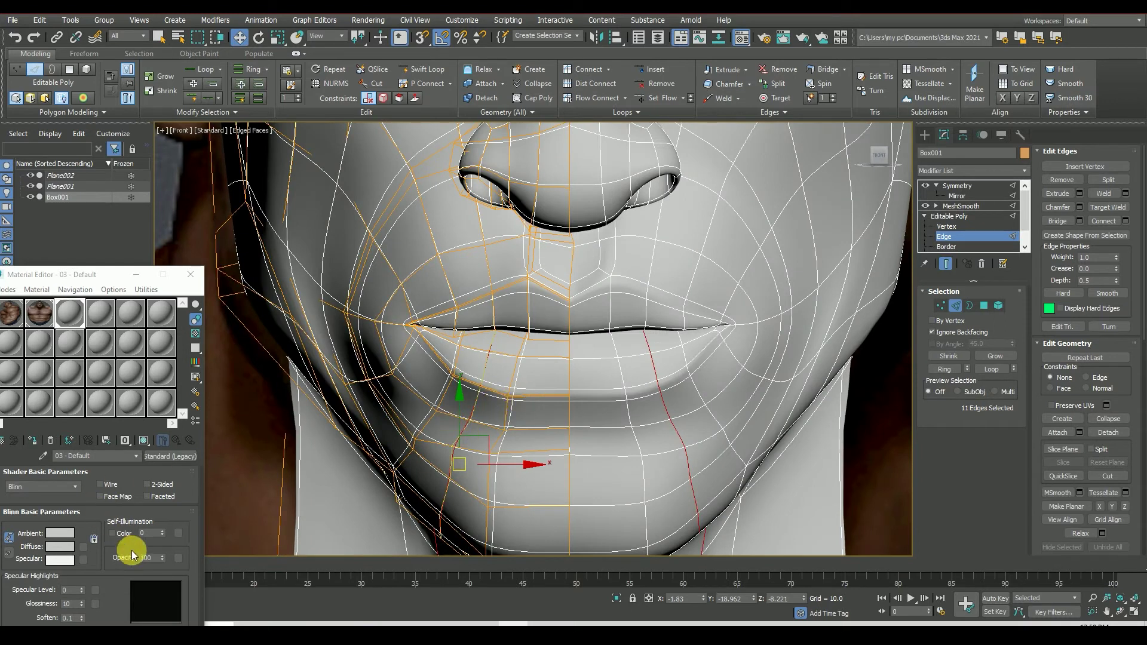
text(0)
key(Return)
Step: In Vertex mode, pull the lip-corner and lower-lip vertices toward the front reference photo
click(940, 305)
scroll(479, 391, up, 3)
click(450, 374)
mouse_move(455, 379)
mouse_down()
mouse_move(464, 361)
mouse_move(442, 388)
mouse_up()
click(418, 421)
click(464, 333)
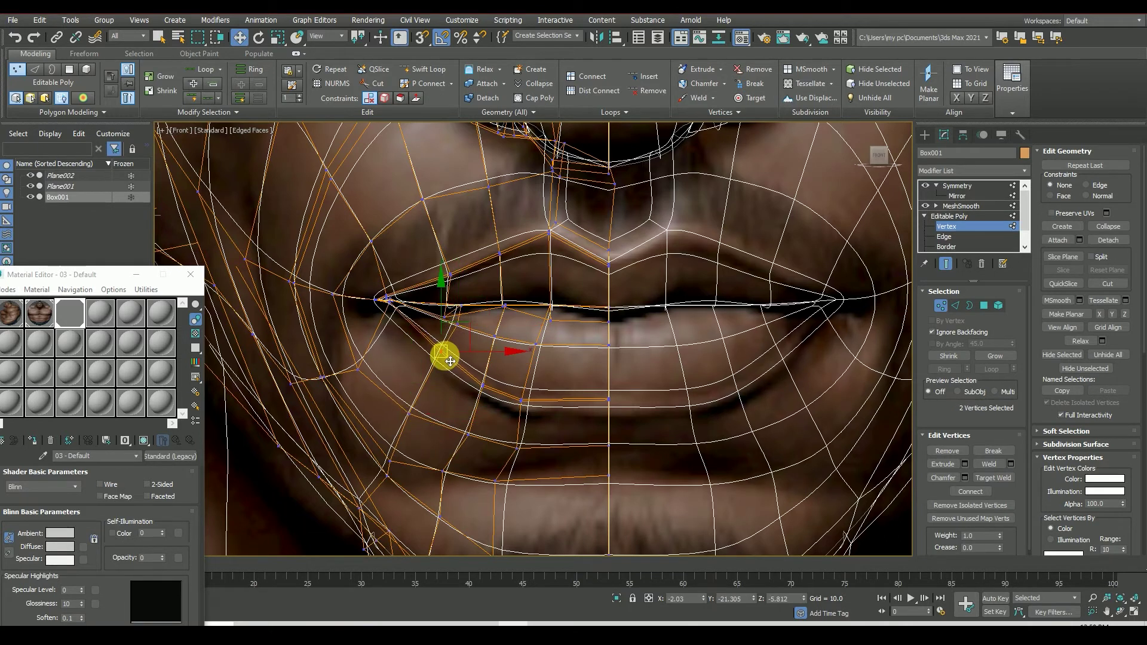
drag(484, 393, 466, 376)
click(522, 402)
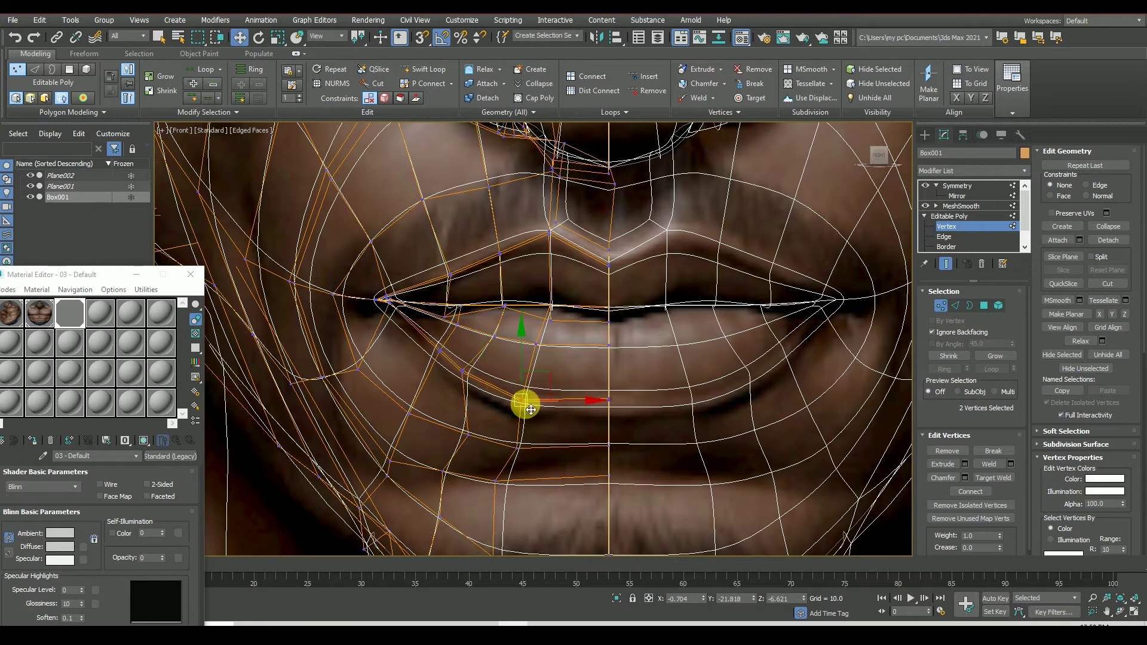
click(604, 405)
Step: Make the face opaque to check the lip shape and bring the lip reference photo forward
scroll(454, 382, up, 3)
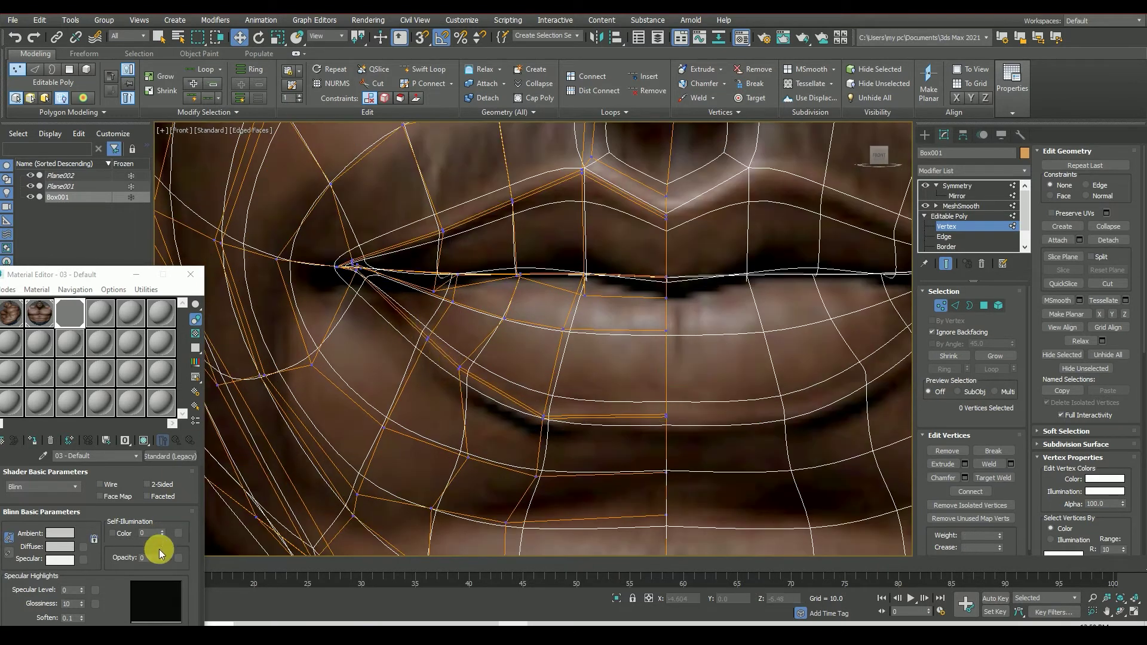
scroll(502, 350, down, 3)
scroll(532, 371, down, 3)
scroll(507, 366, up, 3)
scroll(520, 361, up, 3)
click(526, 353)
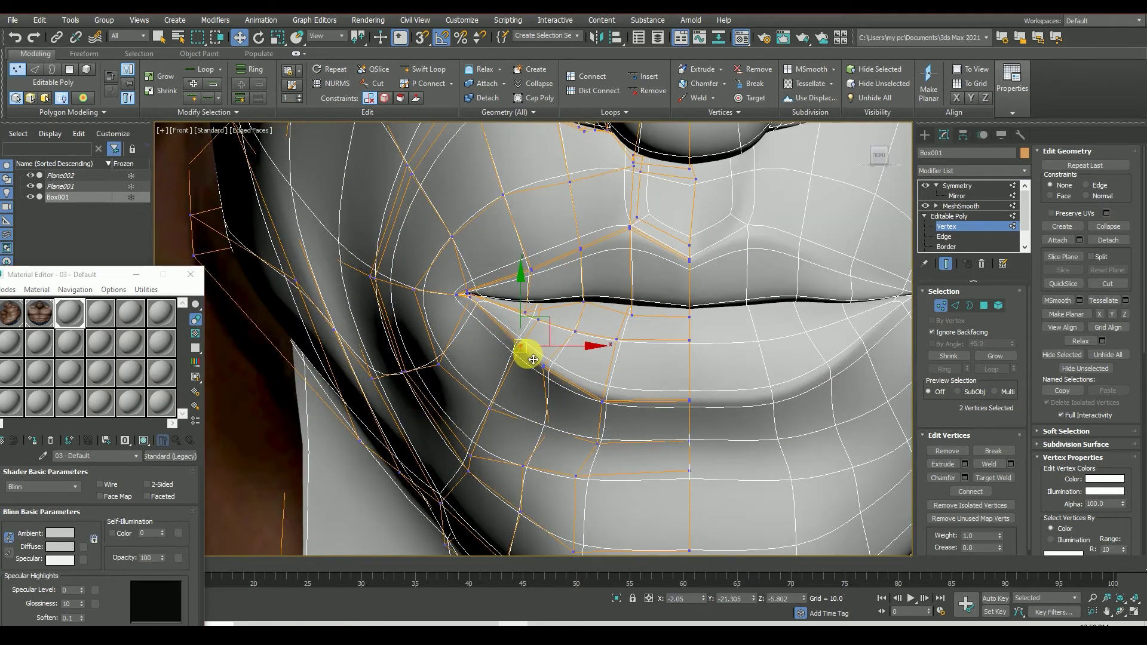
click(137, 274)
click(36, 614)
click(18, 524)
scroll(291, 363, down, 5)
scroll(139, 317, down, 2)
scroll(520, 334, up, 1)
scroll(532, 355, down, 1)
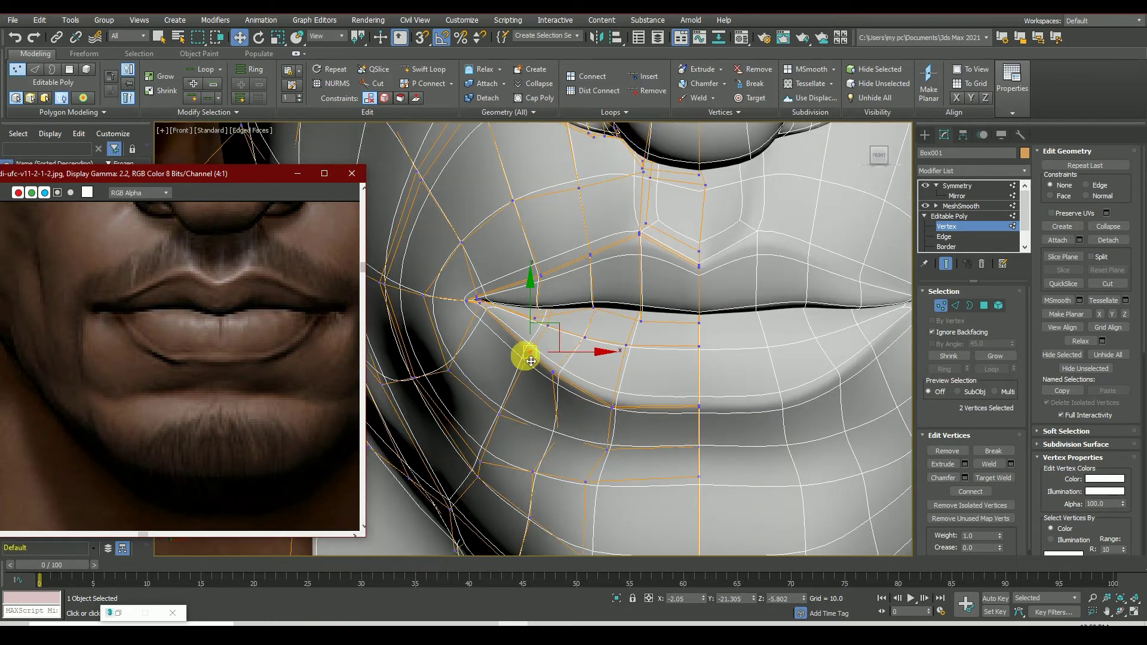
Step: Move the lip-corner and lower-lip vertices to fit both the front and side profiles
drag(530, 365, 519, 338)
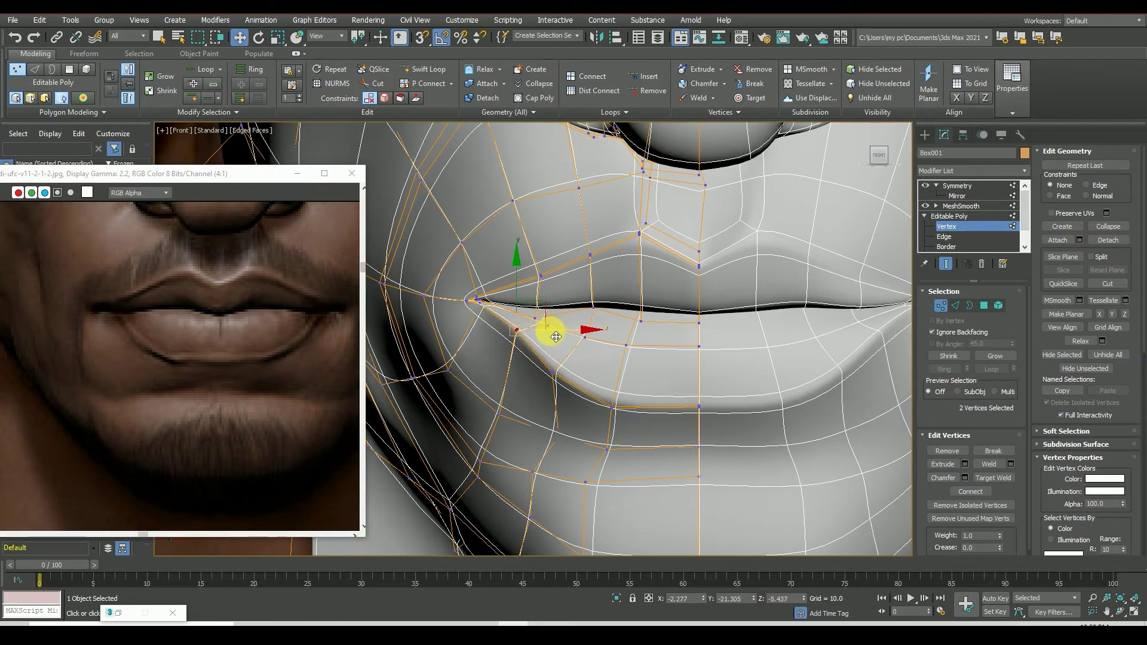
click(869, 158)
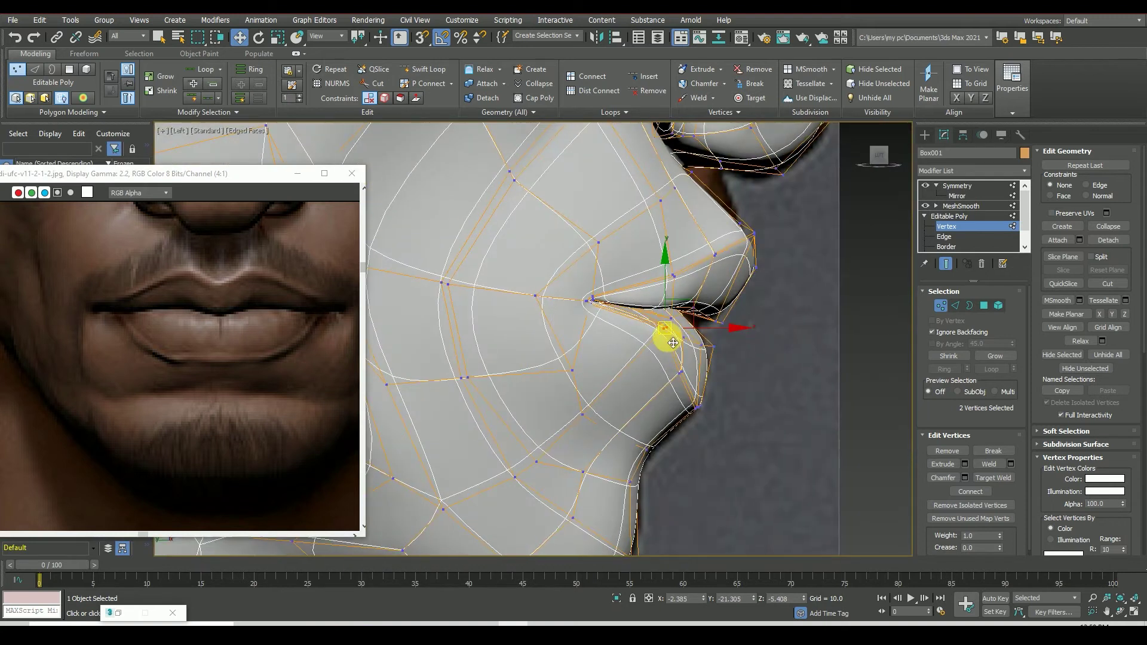
drag(661, 328, 633, 325)
click(726, 345)
click(669, 325)
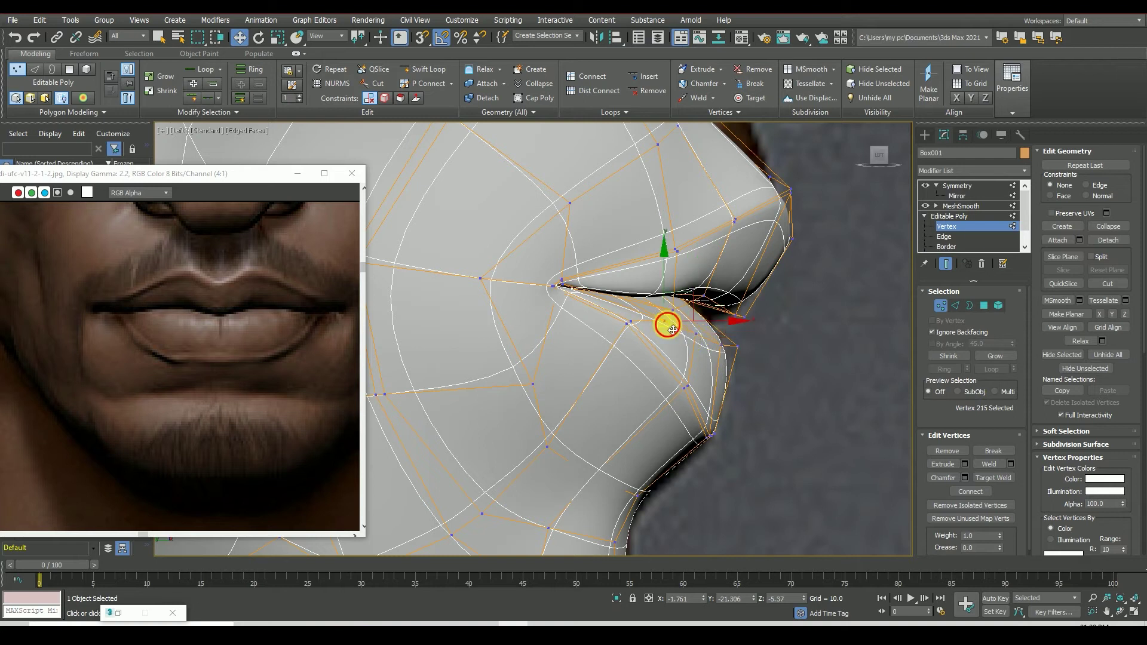
drag(657, 319, 652, 315)
drag(721, 452, 705, 427)
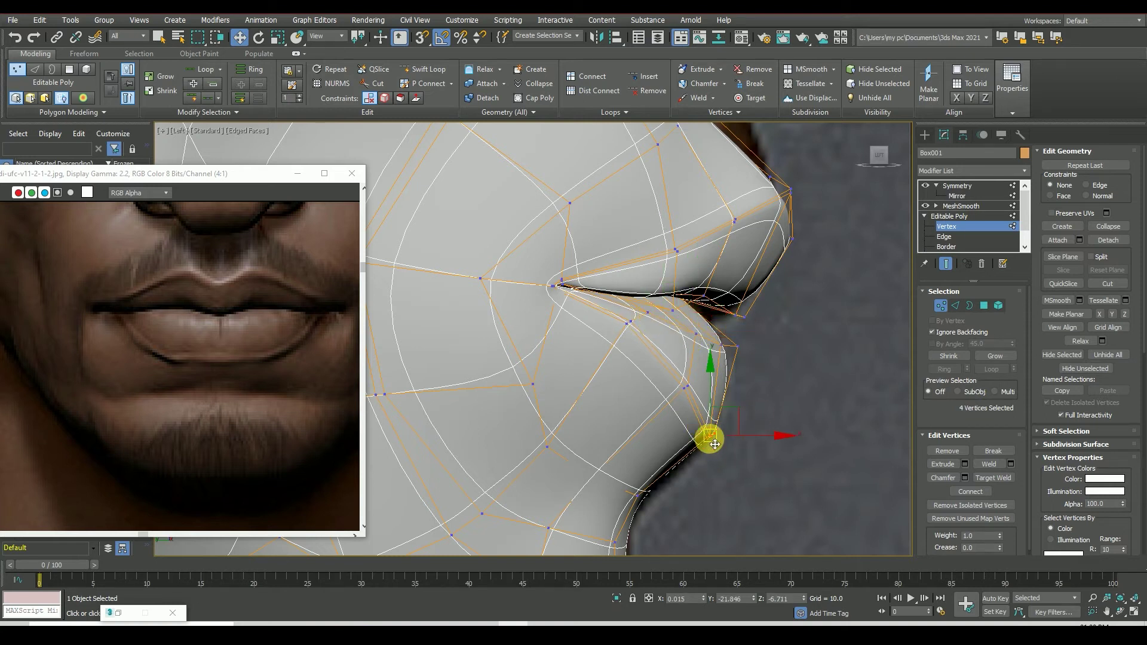
Step: In Front view, raise successive lower-lip vertices to follow the photo
key(f)
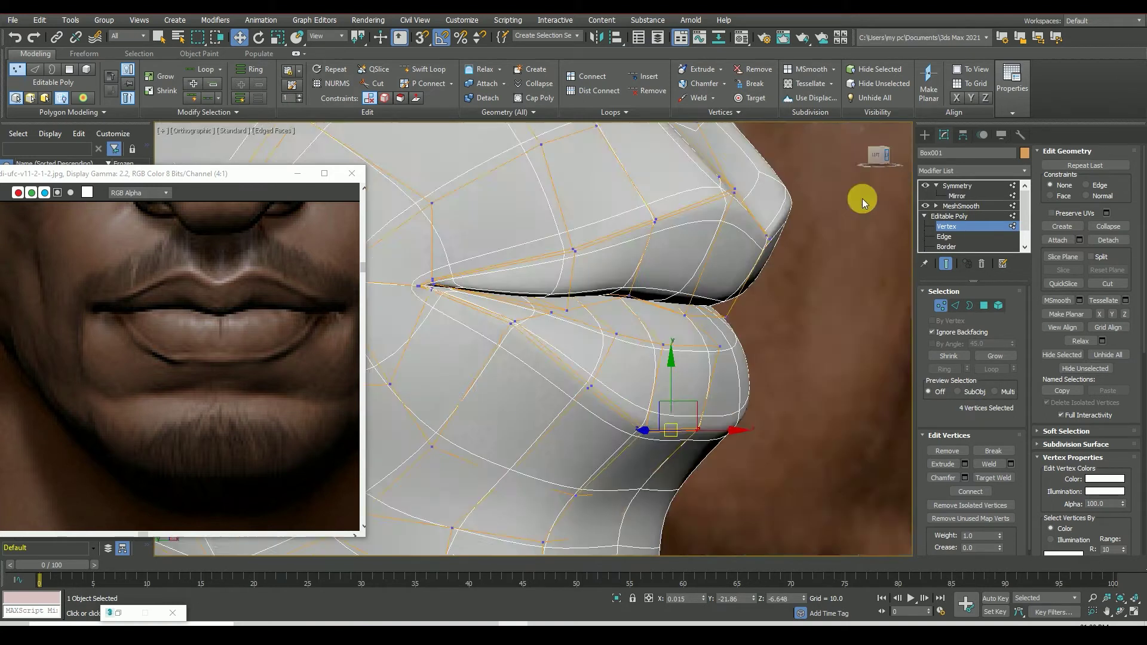
scroll(627, 398, down, 3)
scroll(494, 310, up, 5)
click(525, 305)
drag(527, 309, 513, 296)
click(598, 332)
drag(600, 335, 598, 322)
click(684, 351)
drag(690, 356, 687, 343)
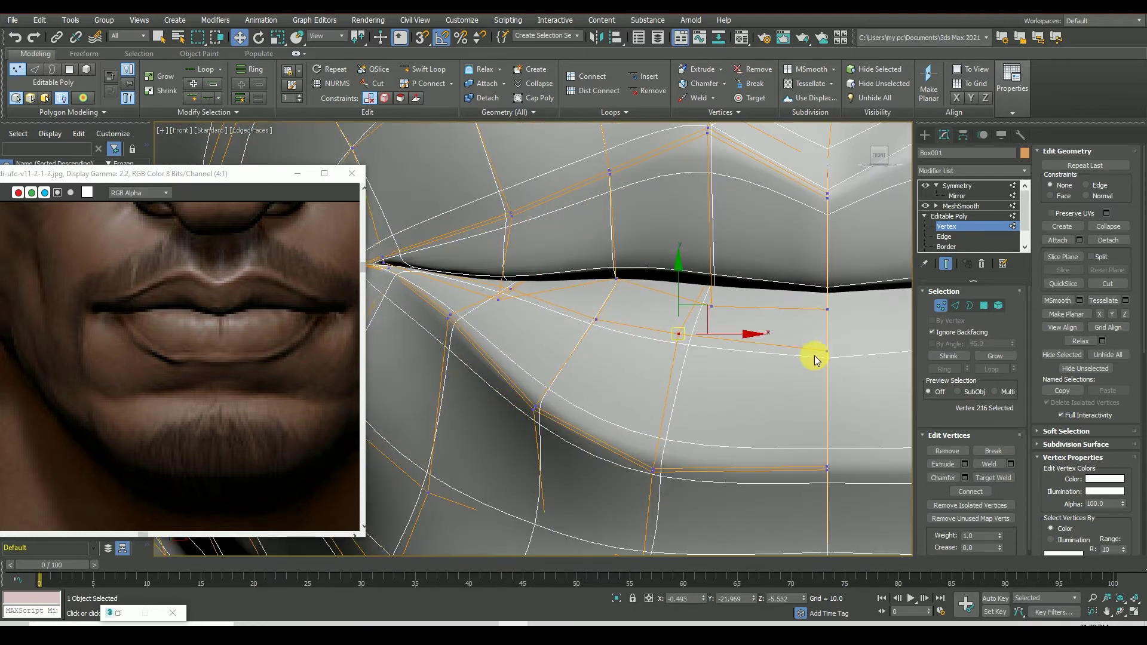
Step: Adjust the remaining lip vertices toward the photo and bring back the material settings window
scroll(567, 368, down, 2)
mouse_move(496, 323)
mouse_down()
mouse_move(544, 347)
mouse_move(594, 401)
mouse_up()
scroll(591, 412, down, 2)
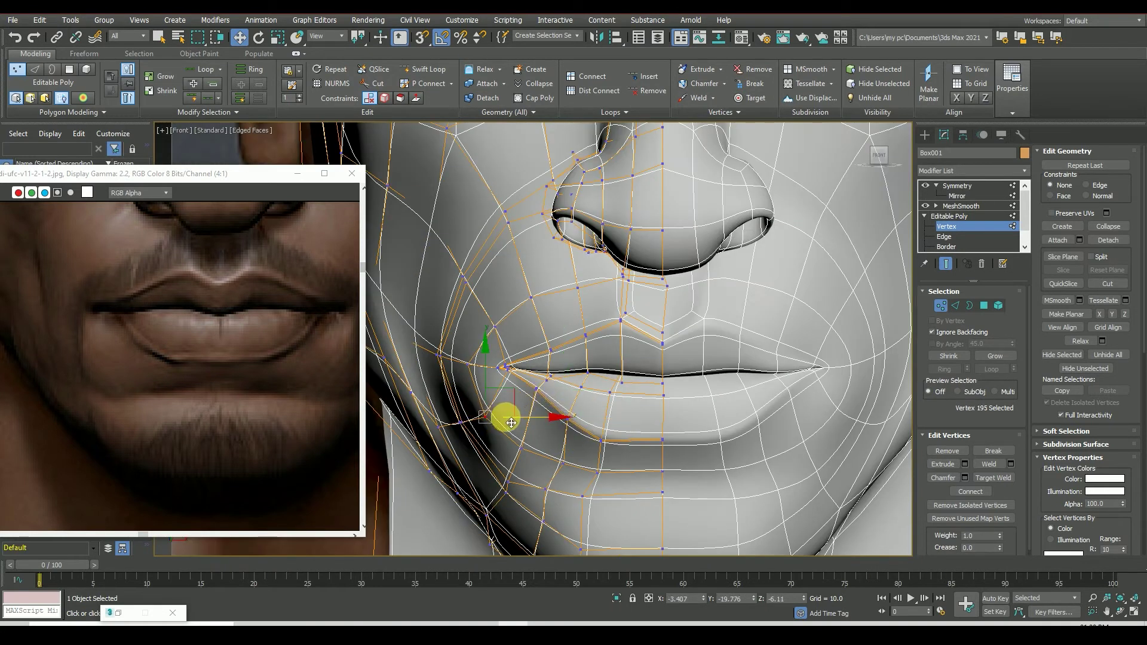
click(508, 481)
mouse_move(460, 423)
mouse_down()
mouse_move(530, 435)
mouse_move(509, 415)
mouse_up()
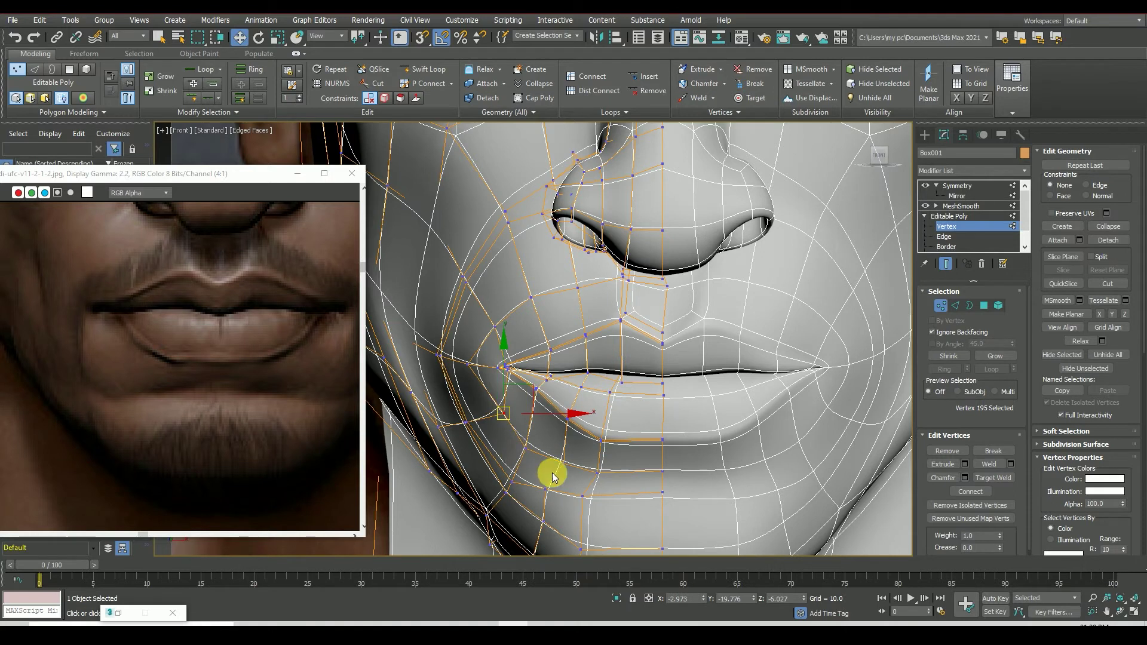
scroll(552, 472, down, 5)
scroll(560, 460, up, 5)
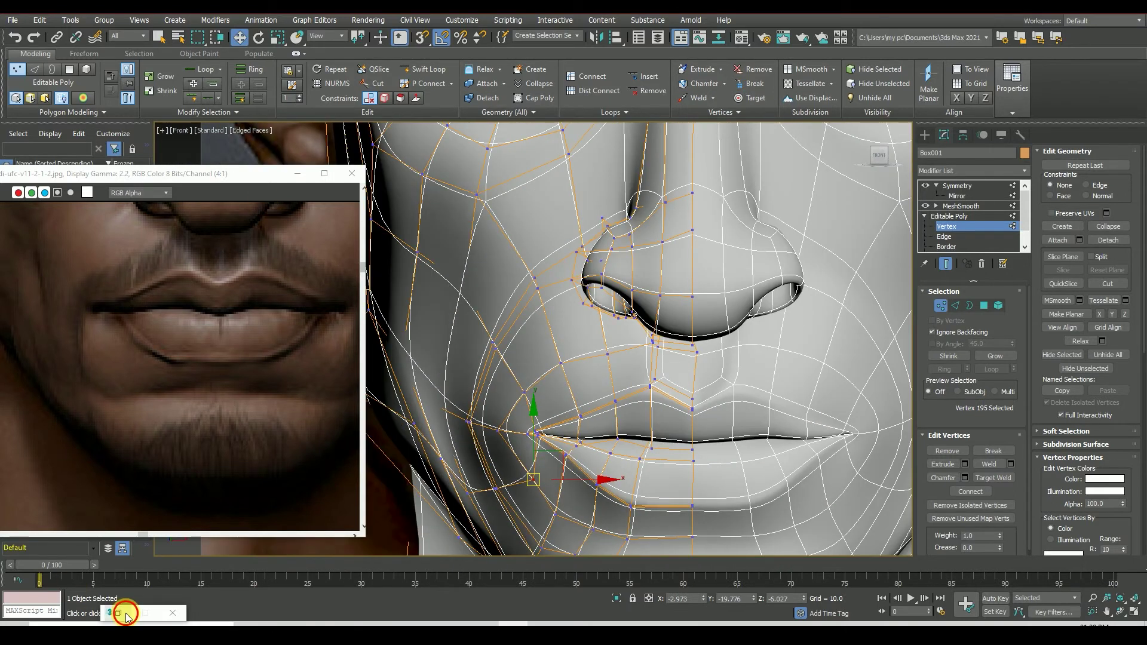
click(127, 615)
Step: Make the head see-through and move the vertex under the lip up and back in Left view
key(alt+x)
scroll(594, 504, up, 3)
scroll(553, 477, up, 2)
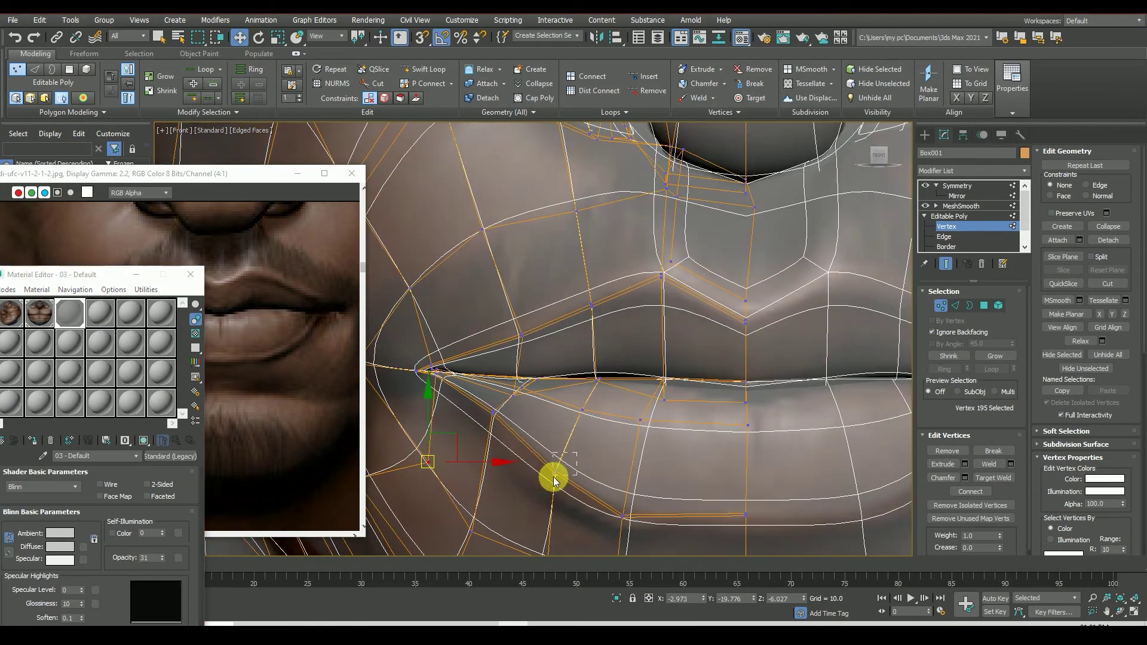
click(532, 472)
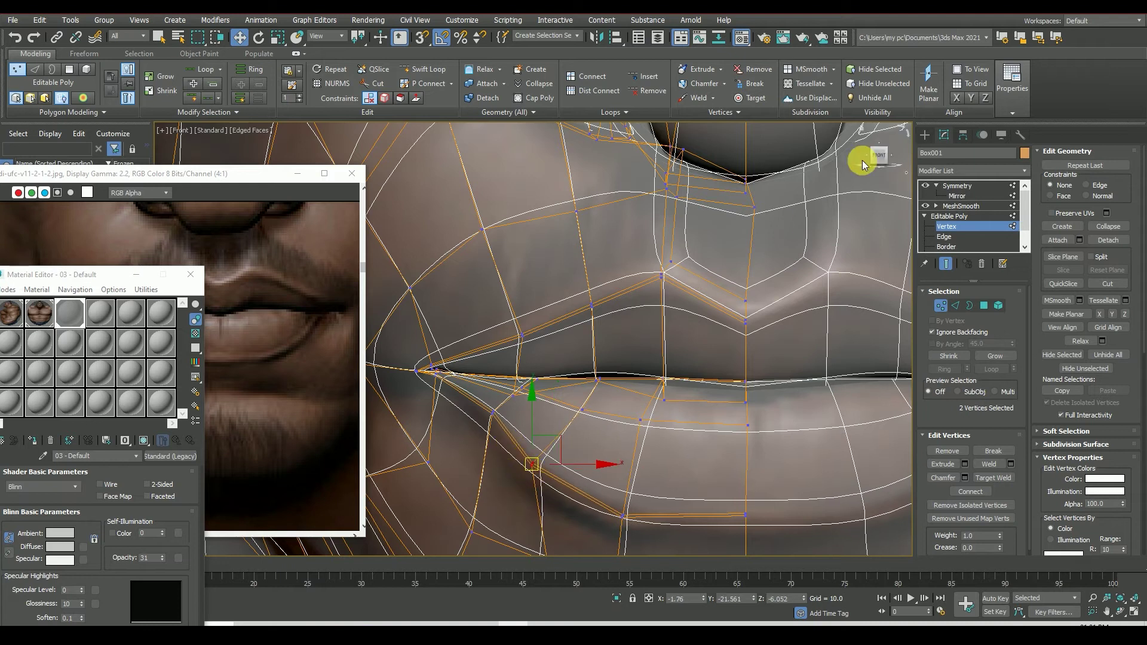
click(862, 159)
right_click(161, 557)
scroll(726, 364, up, 2)
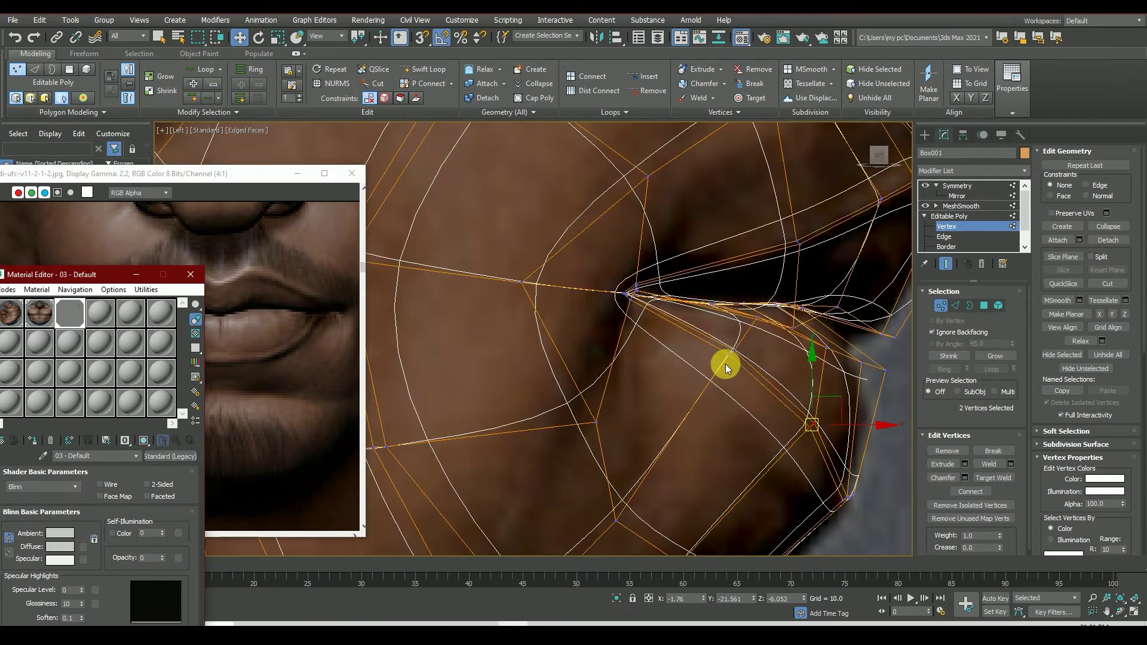
click(726, 351)
drag(726, 347, 715, 335)
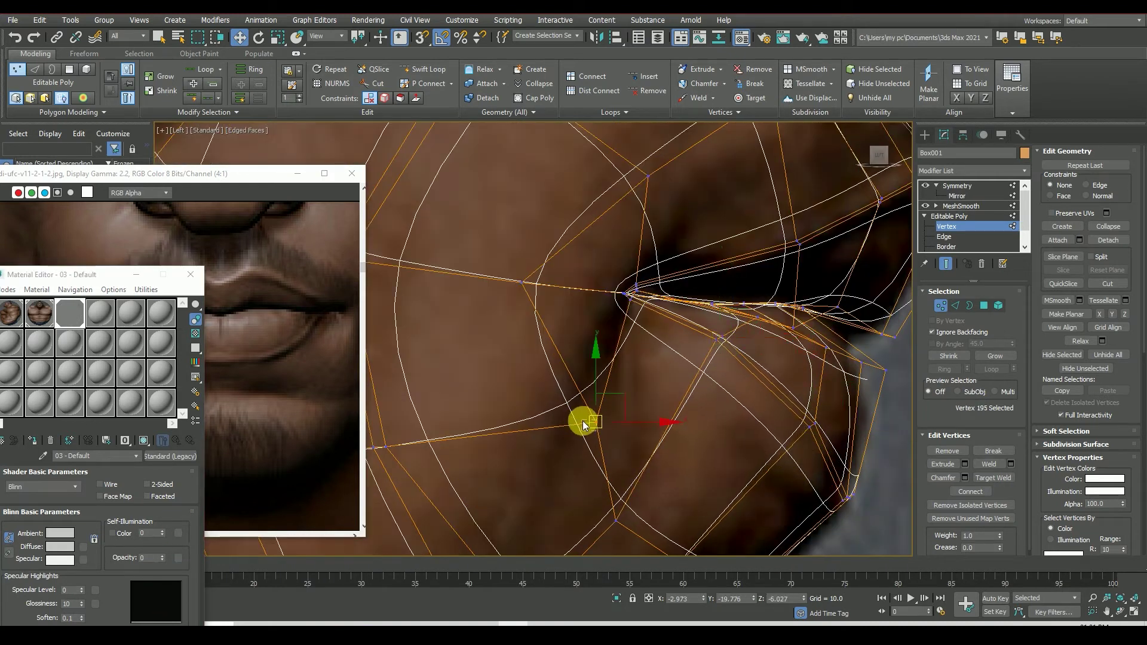
scroll(594, 418, down, 3)
Step: Select the two lip-corner vertices in Front view and move them up and back in side profile
click(601, 457)
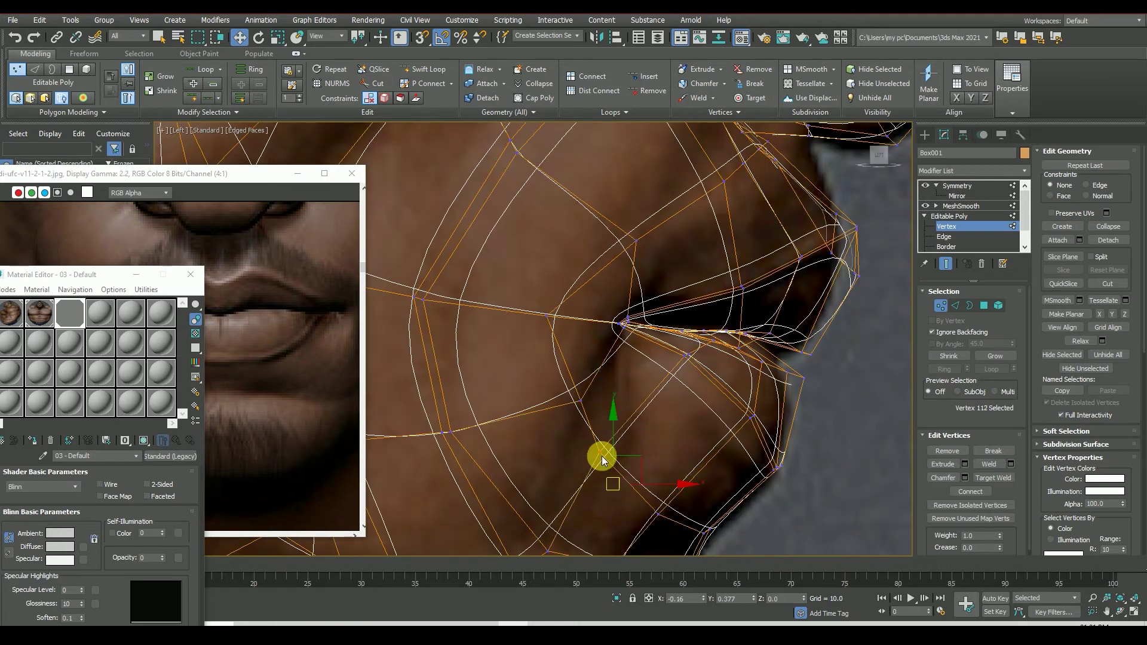
key(f)
scroll(615, 478, up, 3)
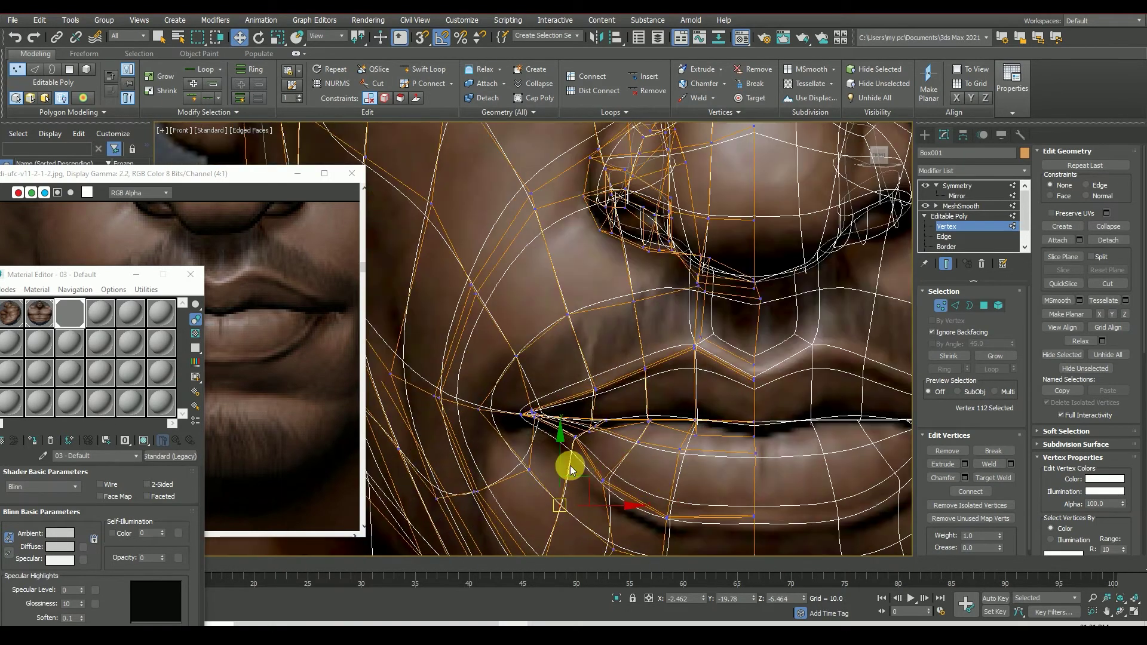
click(569, 423)
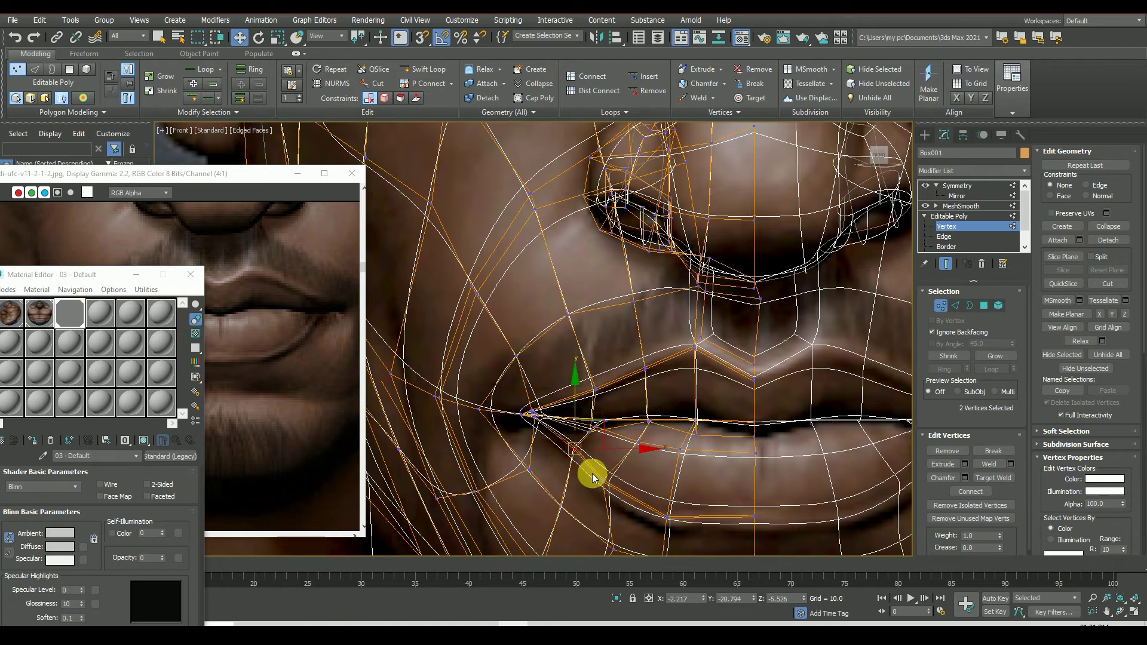
ctrl+click(618, 505)
click(863, 157)
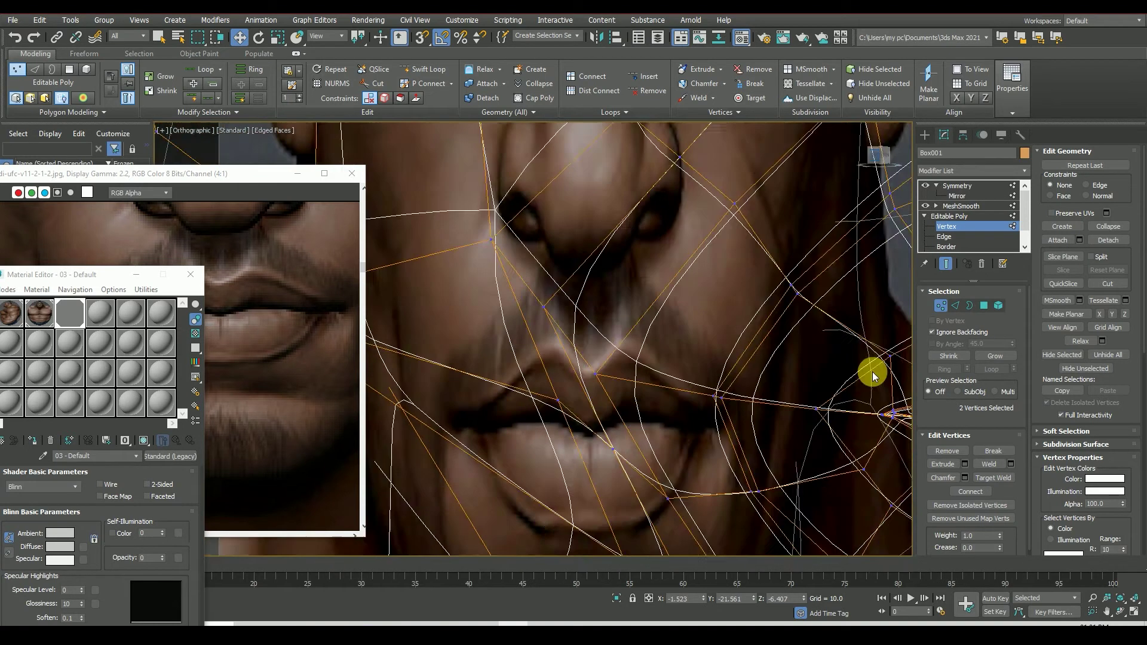
scroll(722, 399, up, 5)
drag(721, 399, 693, 385)
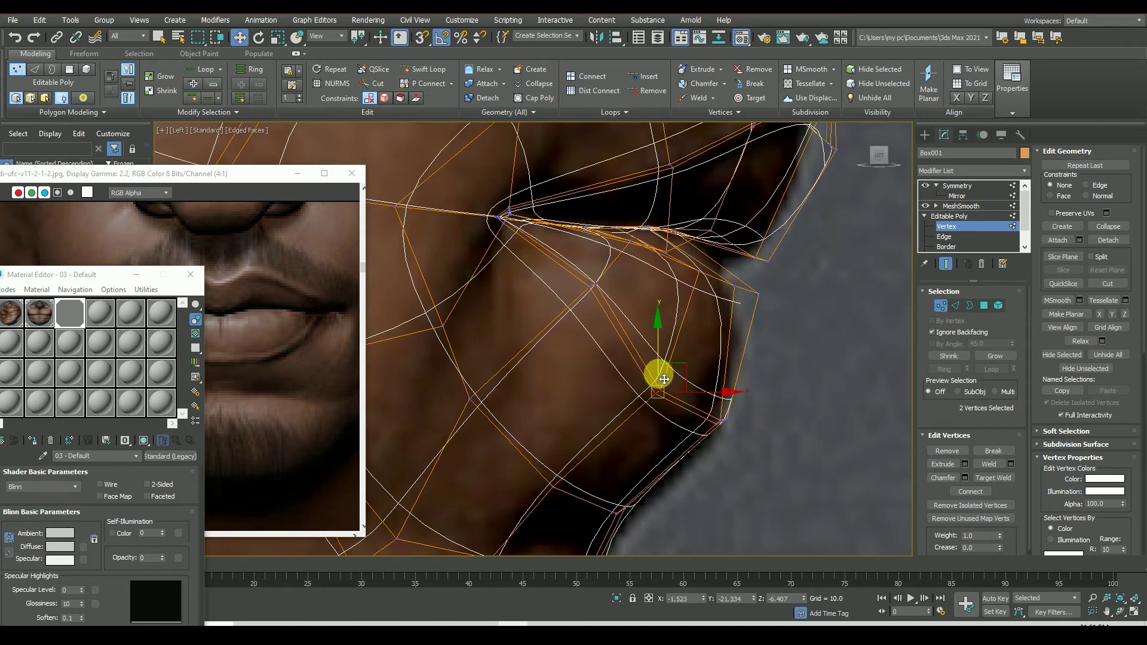
Step: Set opacity to 100 and show the mirrored, smoothed head result
text(100)
key(Return)
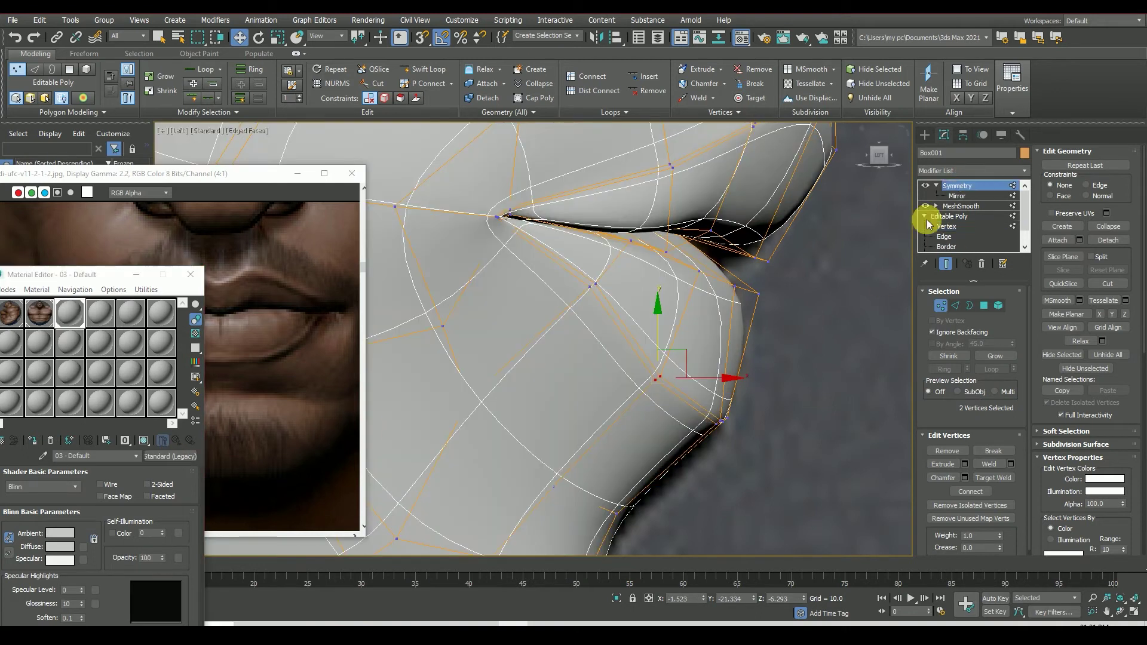
click(878, 167)
drag(879, 167, 886, 170)
Step: In Front view and Vertex mode, select the mouth-corner vertex and the one below it
key(f)
click(597, 350)
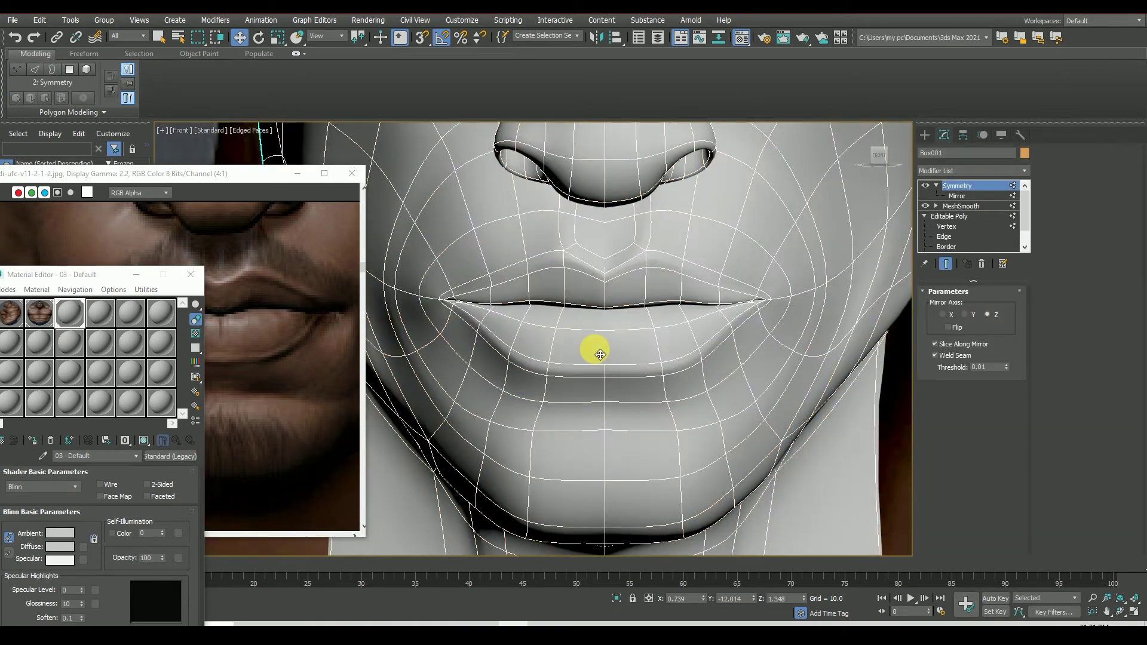
key(1)
scroll(424, 291, up, 5)
click(505, 361)
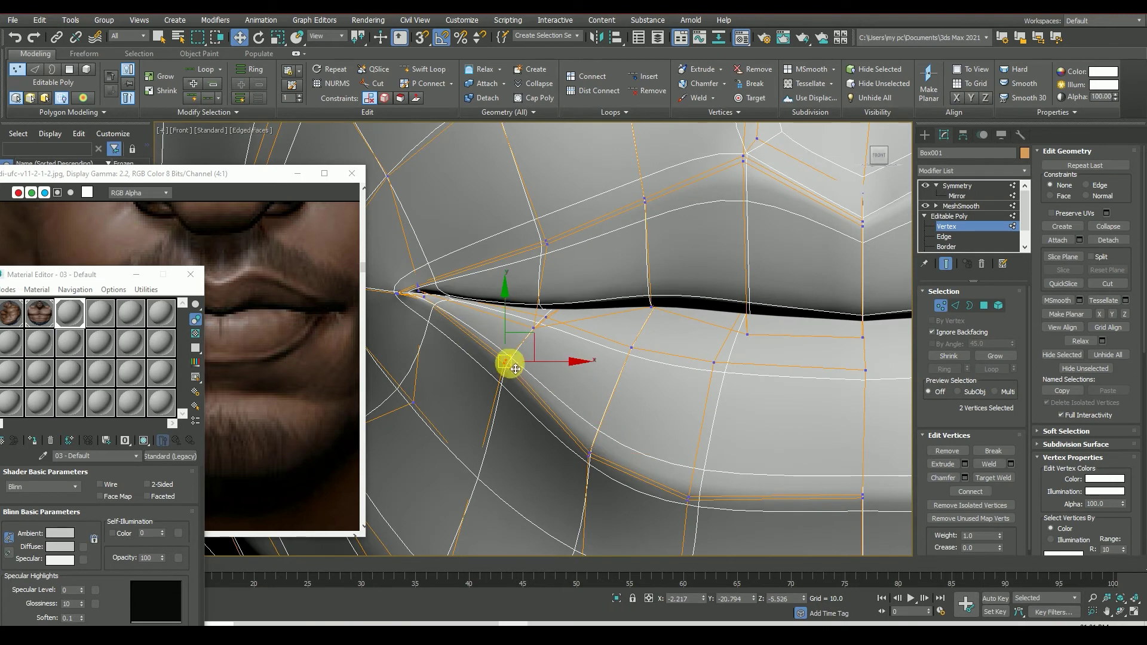
scroll(594, 454, down, 3)
click(590, 439)
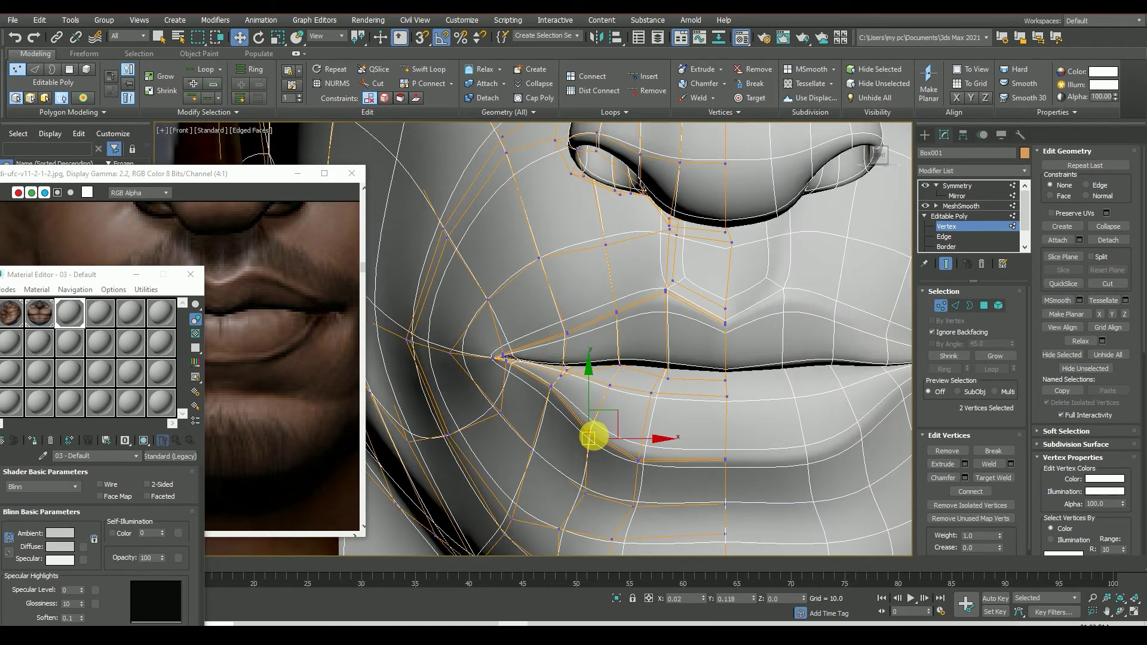
scroll(608, 466, down, 2)
scroll(609, 466, down, 2)
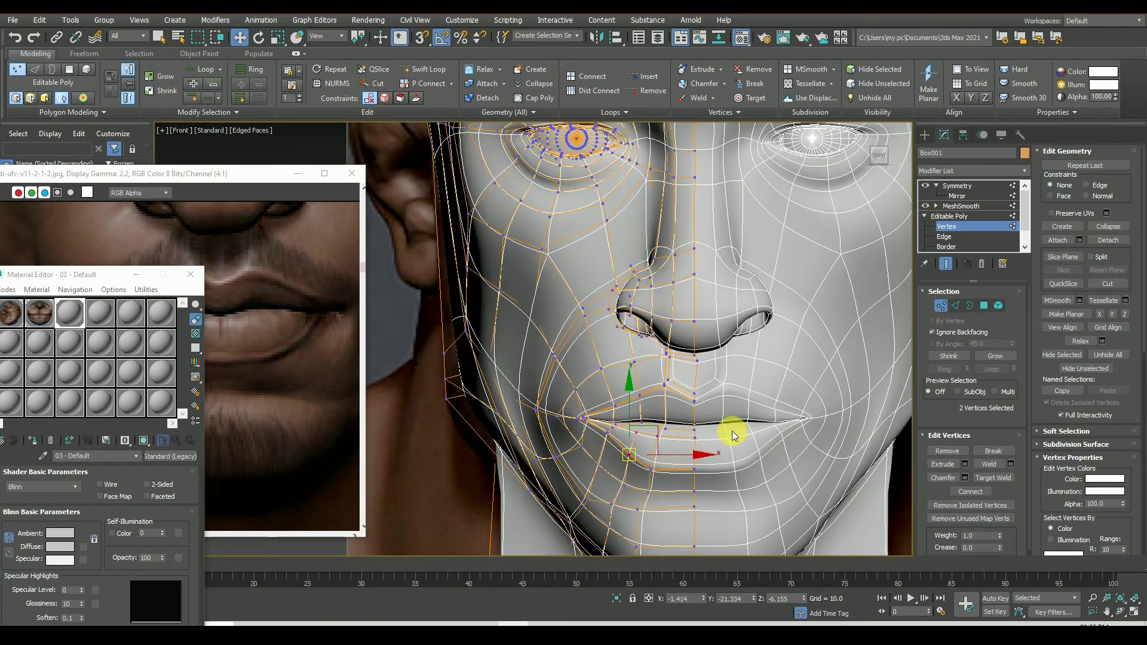
Step: Select the mouth-corner vertex in side profile, then return to Front view
click(868, 156)
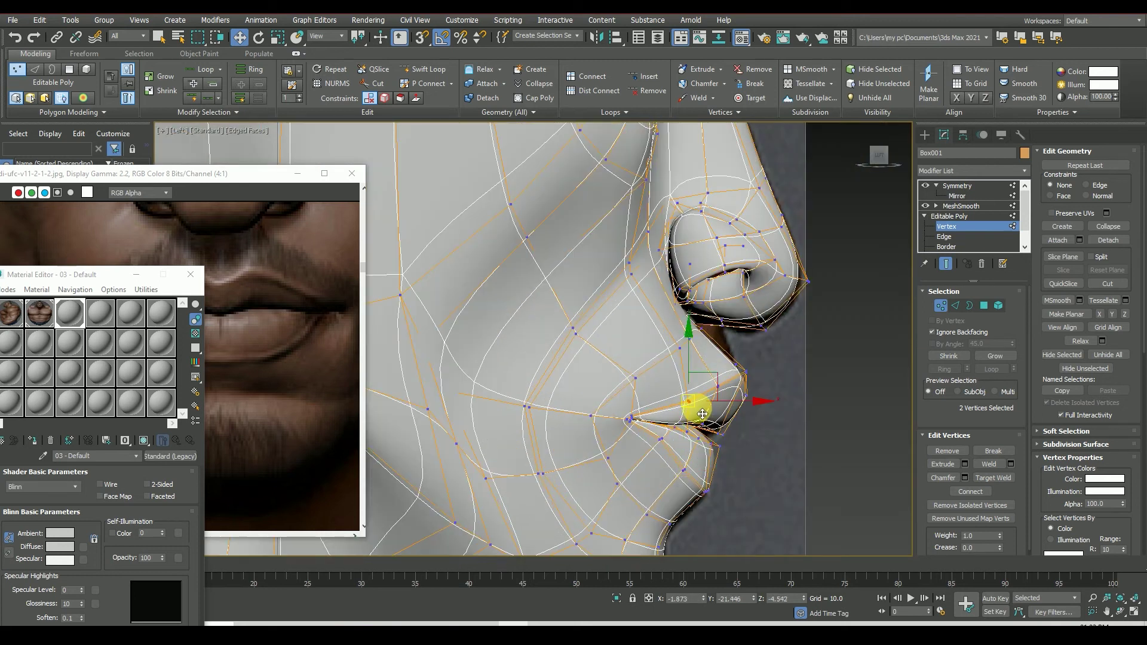
scroll(627, 418, up, 3)
scroll(627, 406, up, 1)
click(618, 397)
scroll(657, 376, down, 1)
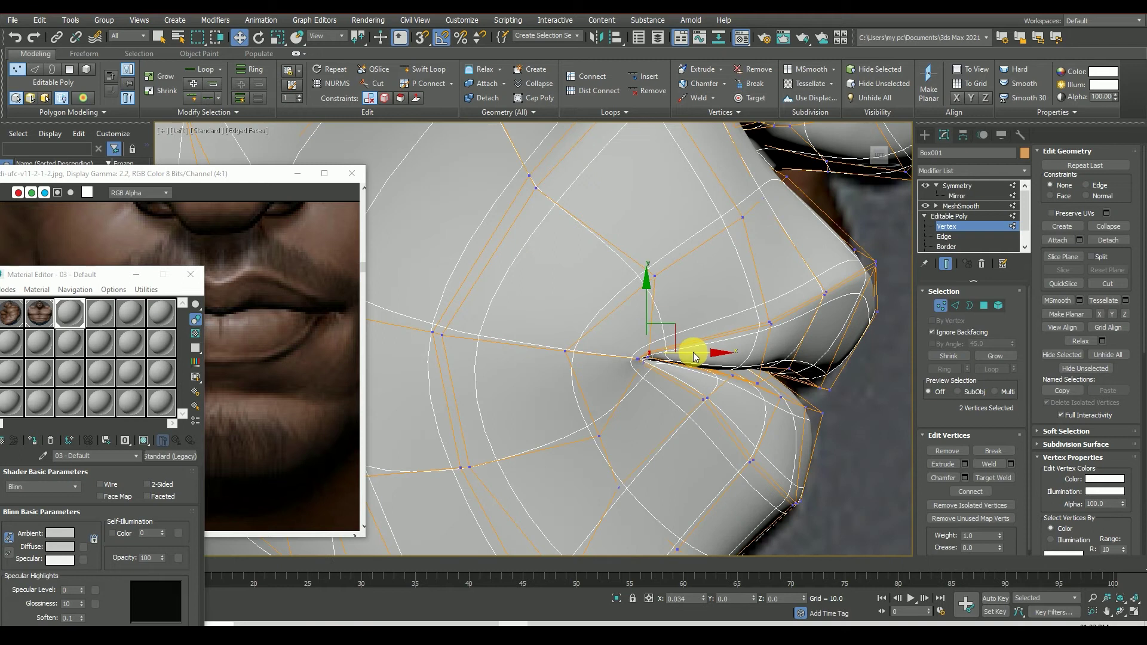
scroll(657, 365, up, 3)
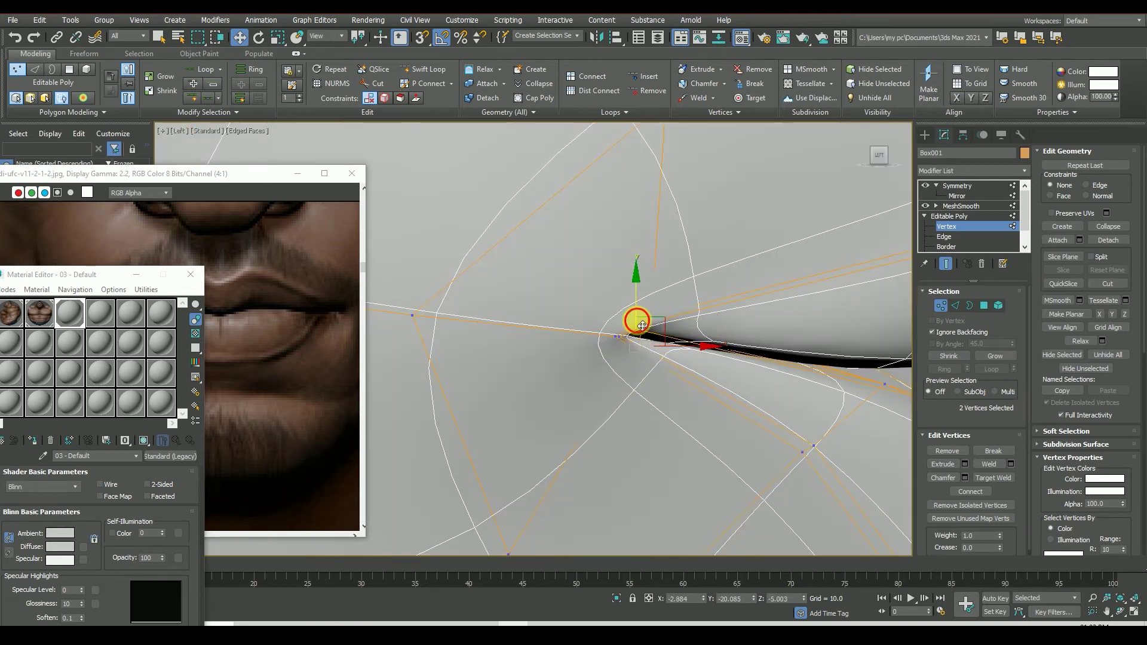
scroll(660, 366, down, 2)
scroll(661, 366, down, 2)
click(892, 158)
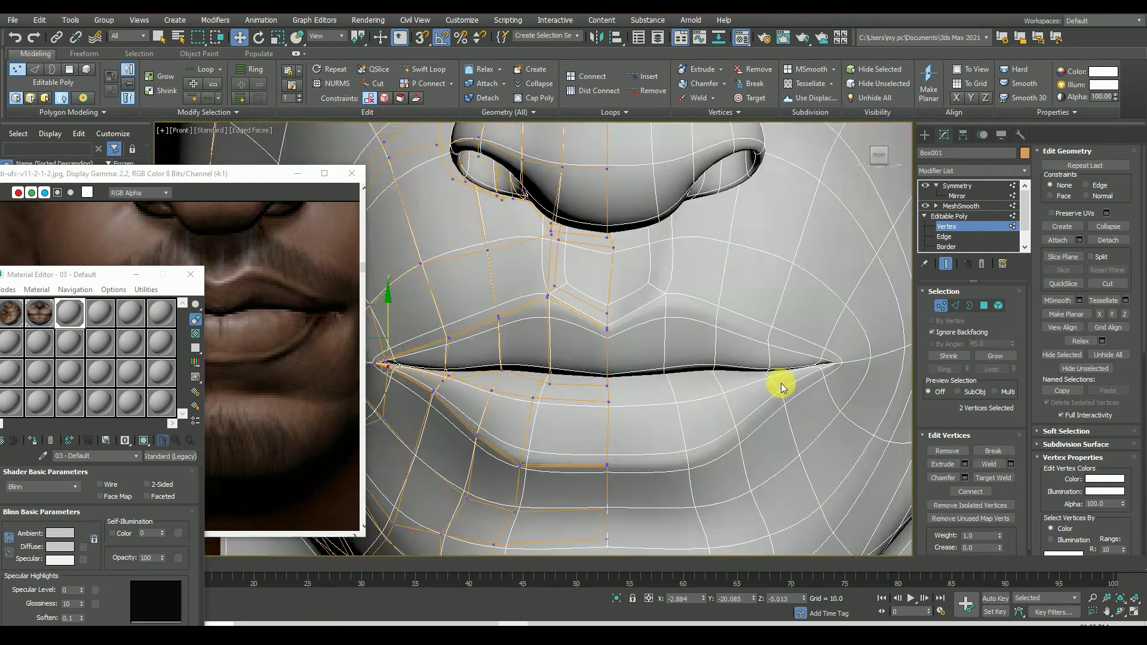
scroll(515, 383, up, 4)
scroll(562, 385, down, 3)
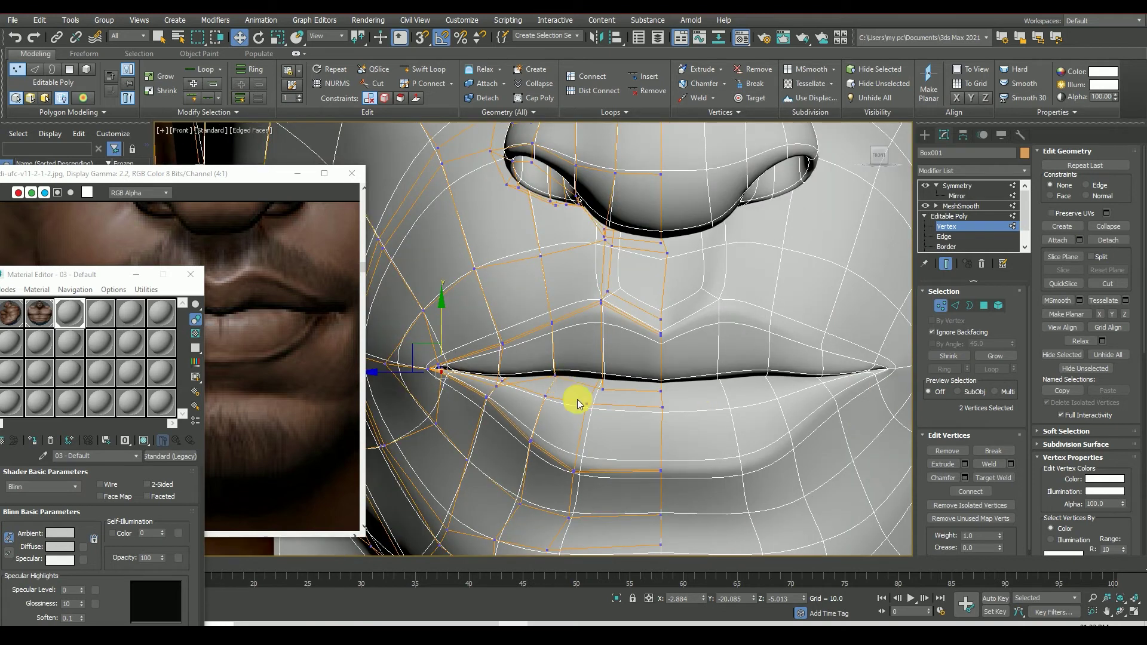
scroll(621, 423, up, 1)
Step: On the raw half mesh, nudge the mouth-corner vertex slightly down and outward
key(F4)
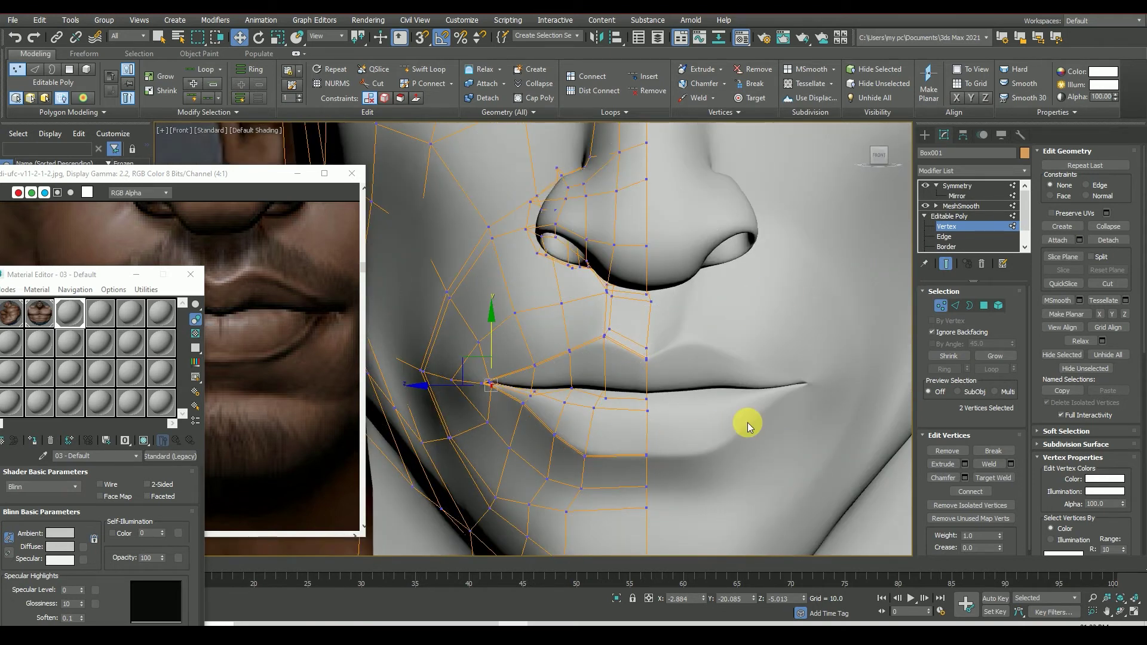
click(945, 263)
key(F4)
click(491, 385)
scroll(520, 392, up, 6)
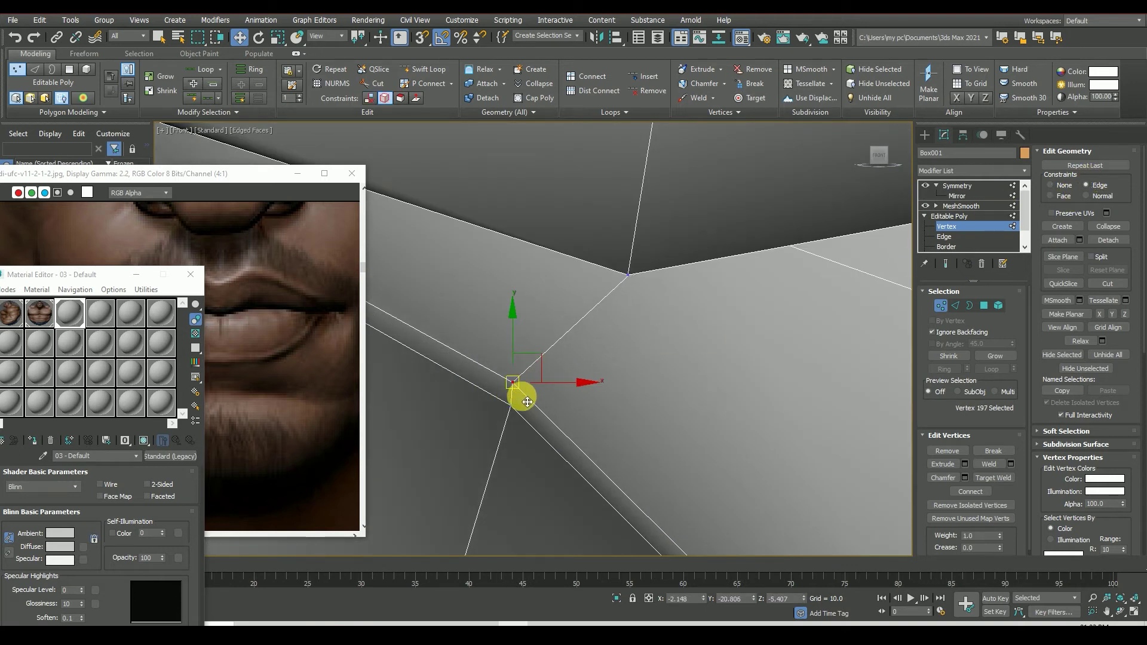
drag(531, 398, 525, 408)
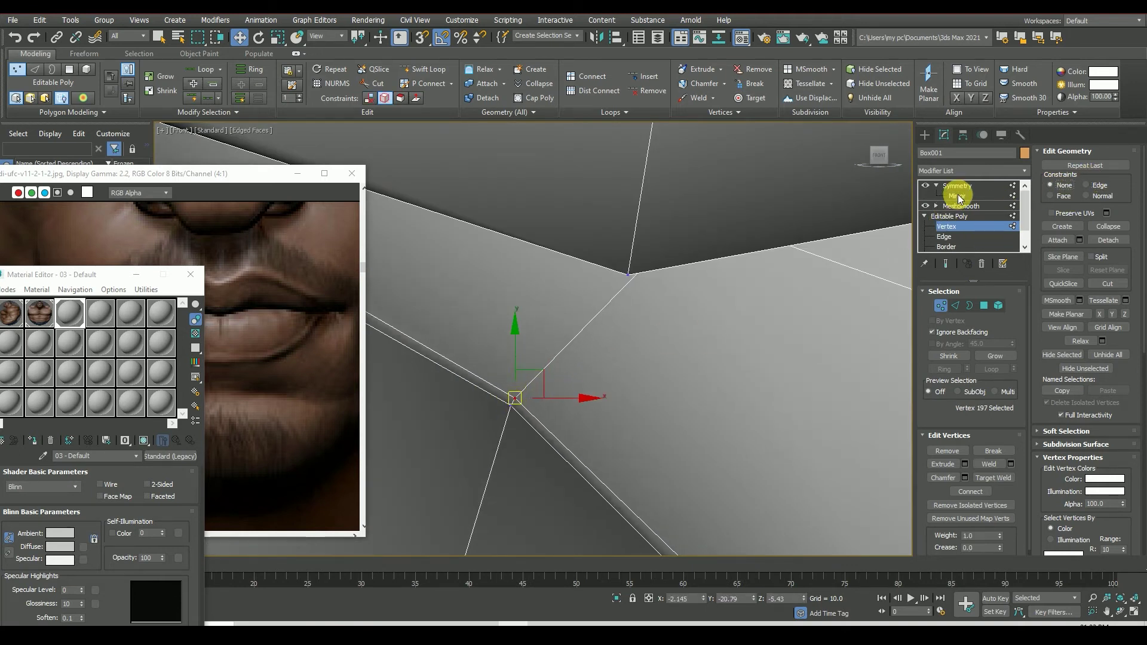
Step: Compare the mouth corner against the reference, then restore opacity and smoothed result in Left view
click(946, 263)
scroll(586, 276, up, 2)
middle_drag(584, 273, 564, 327)
right_click(162, 560)
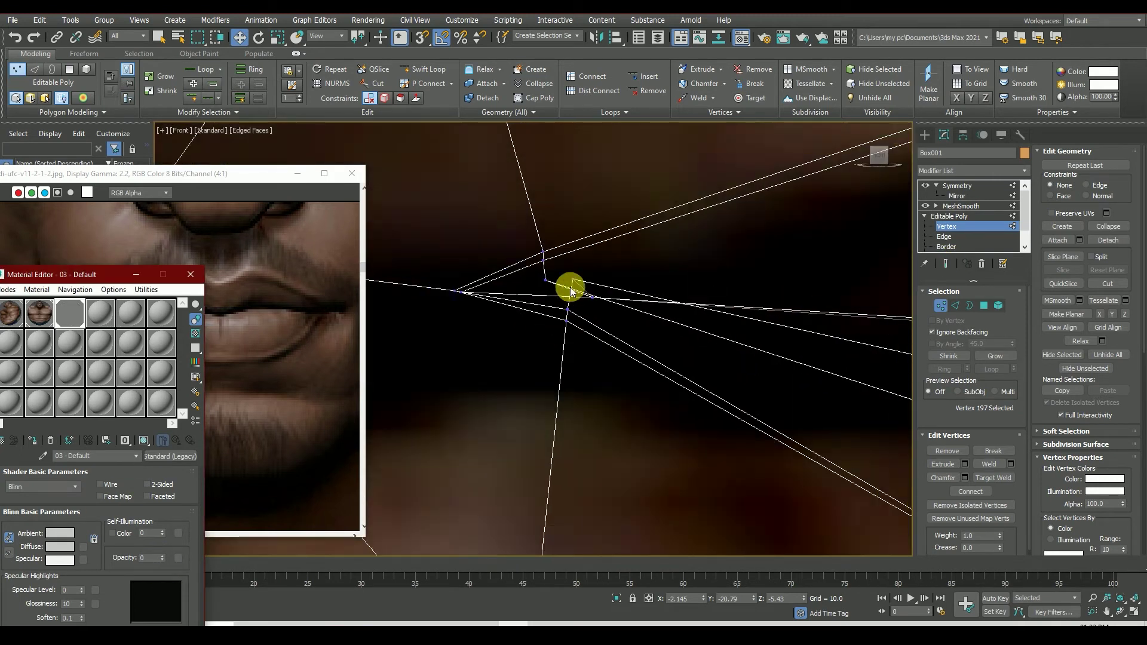
click(563, 326)
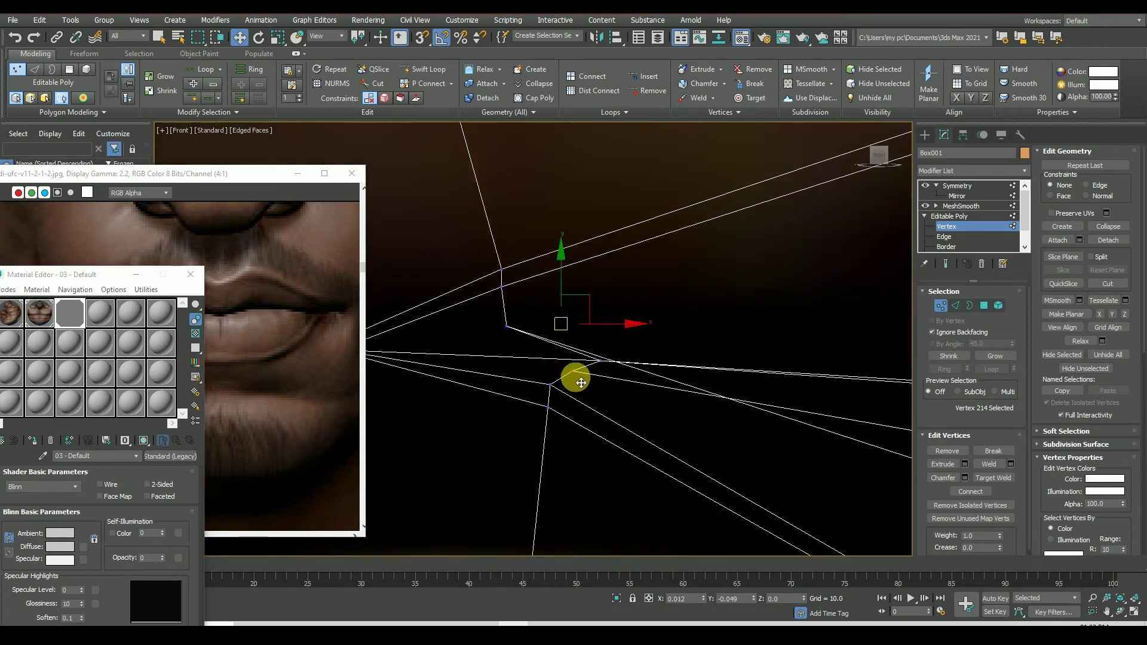
scroll(495, 380, up, 2)
drag(163, 560, 485, 422)
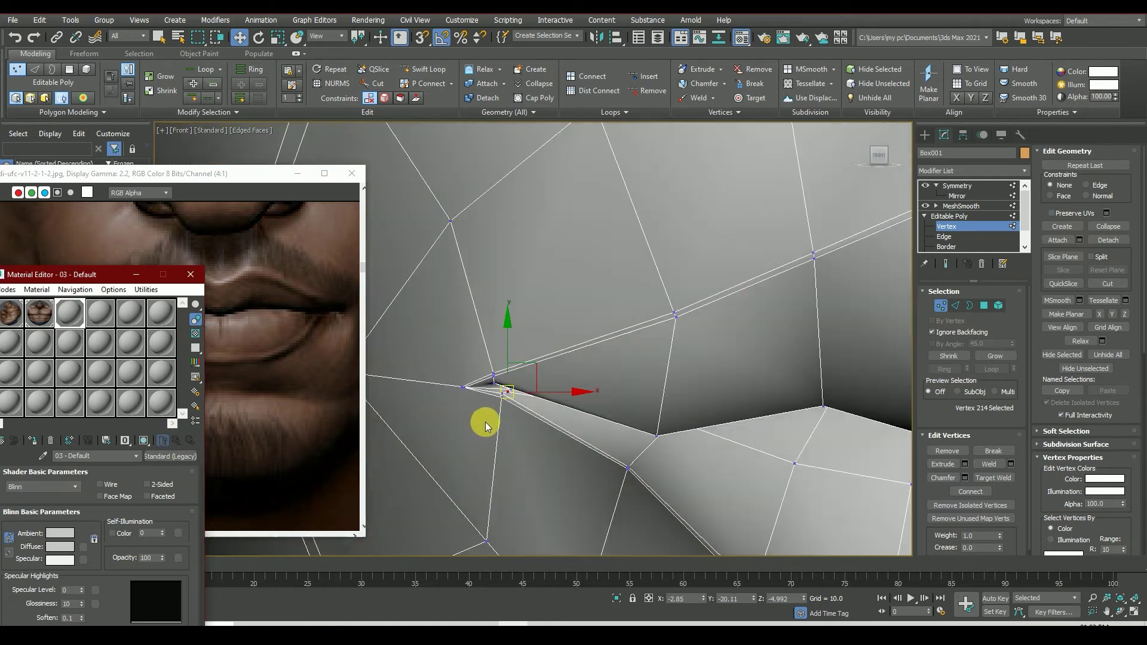
click(947, 266)
scroll(708, 381, down, 5)
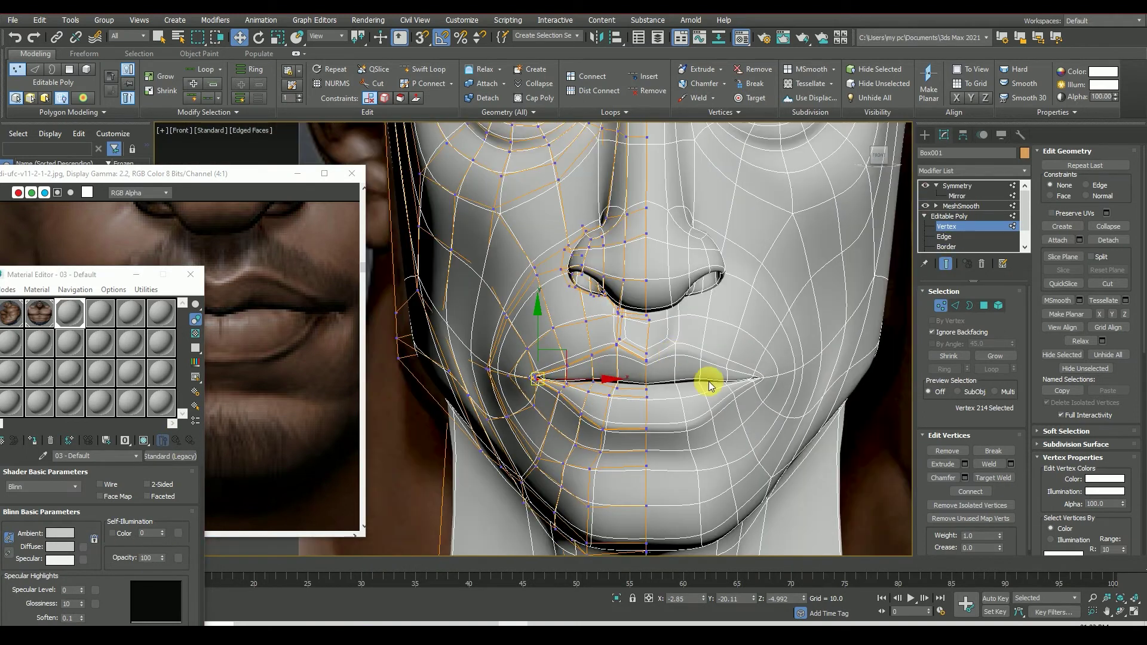
key(l)
scroll(594, 388, up, 3)
Step: Push the mouth-corner vertices forward and slightly up in profile
click(594, 399)
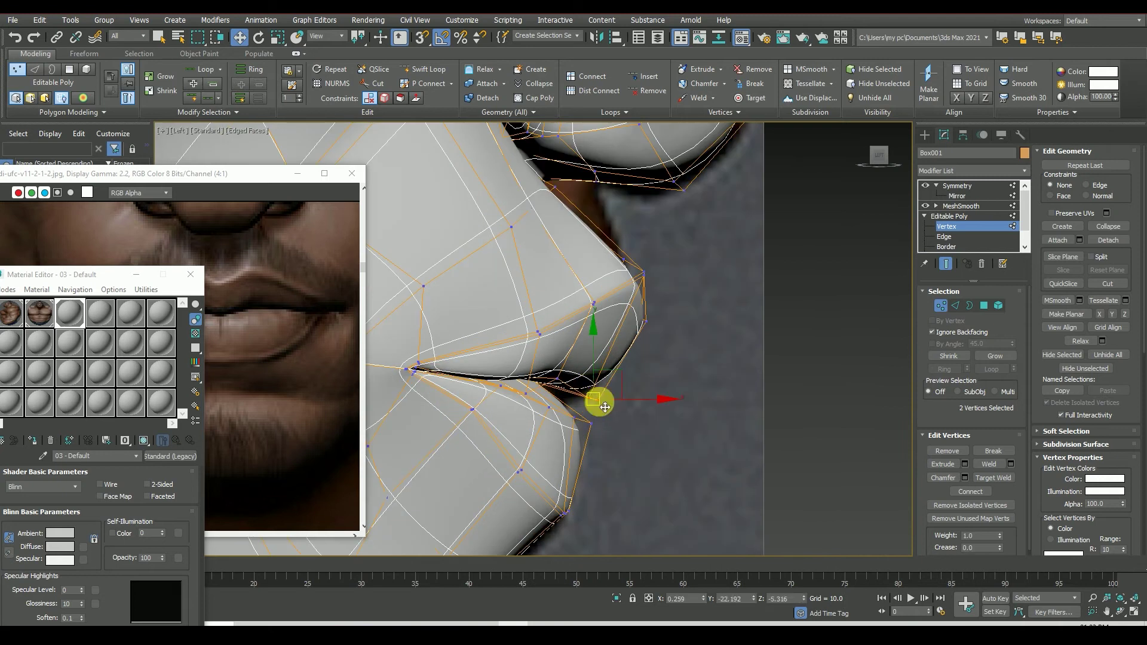
click(586, 383)
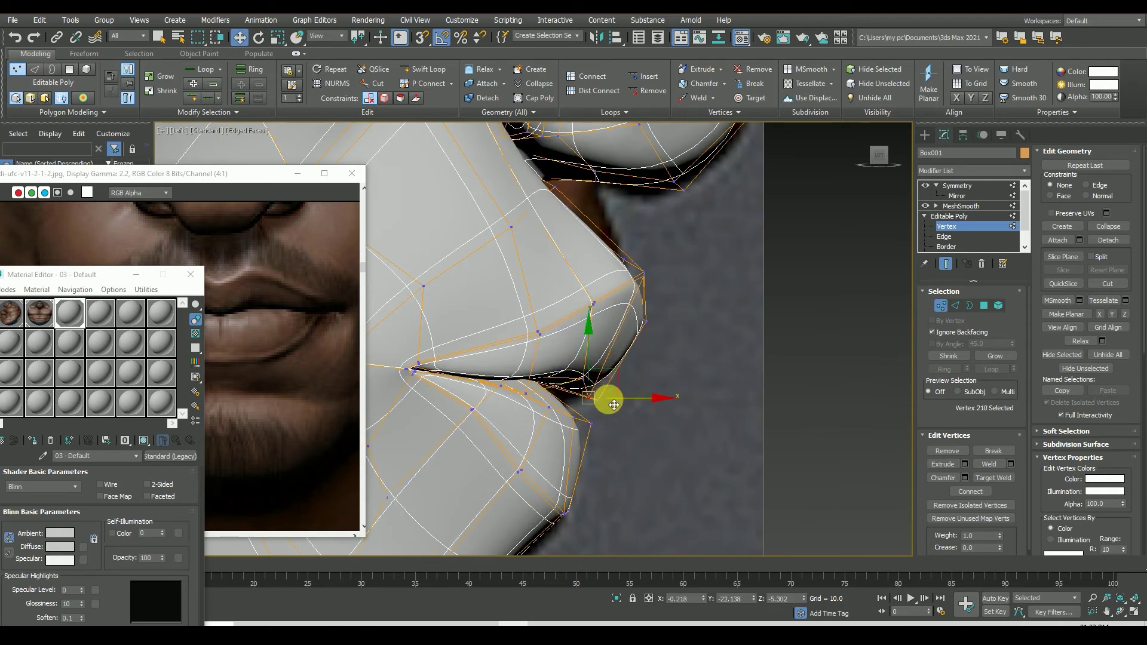
click(612, 394)
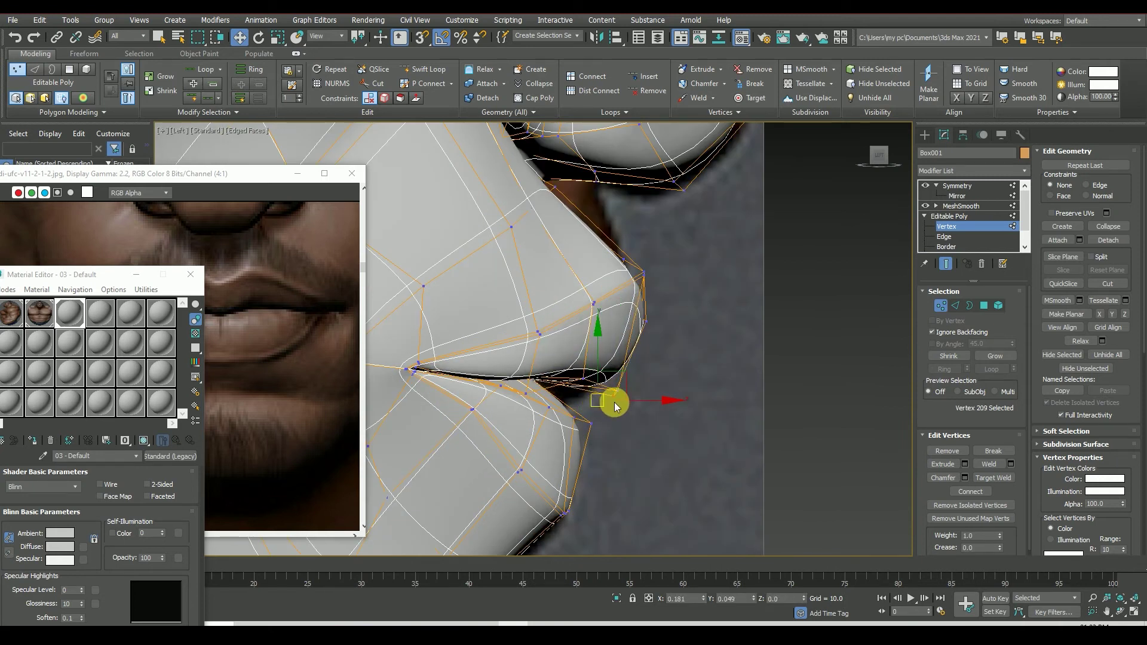
drag(538, 402, 578, 386)
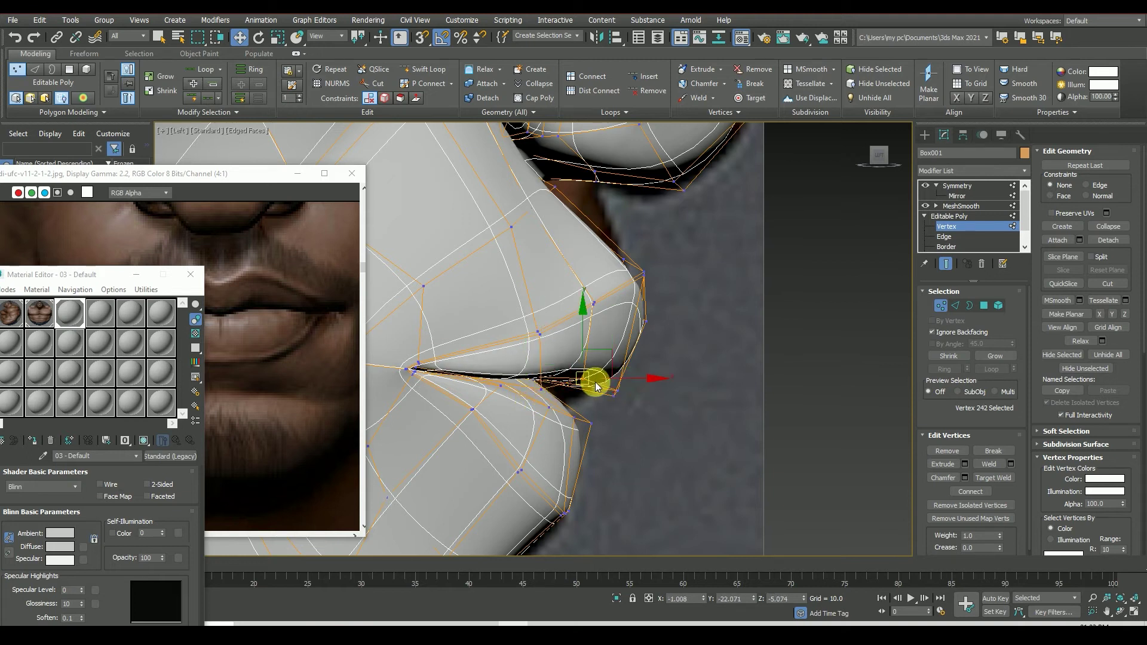
scroll(651, 318, down, 3)
scroll(577, 382, up, 2)
scroll(609, 366, down, 2)
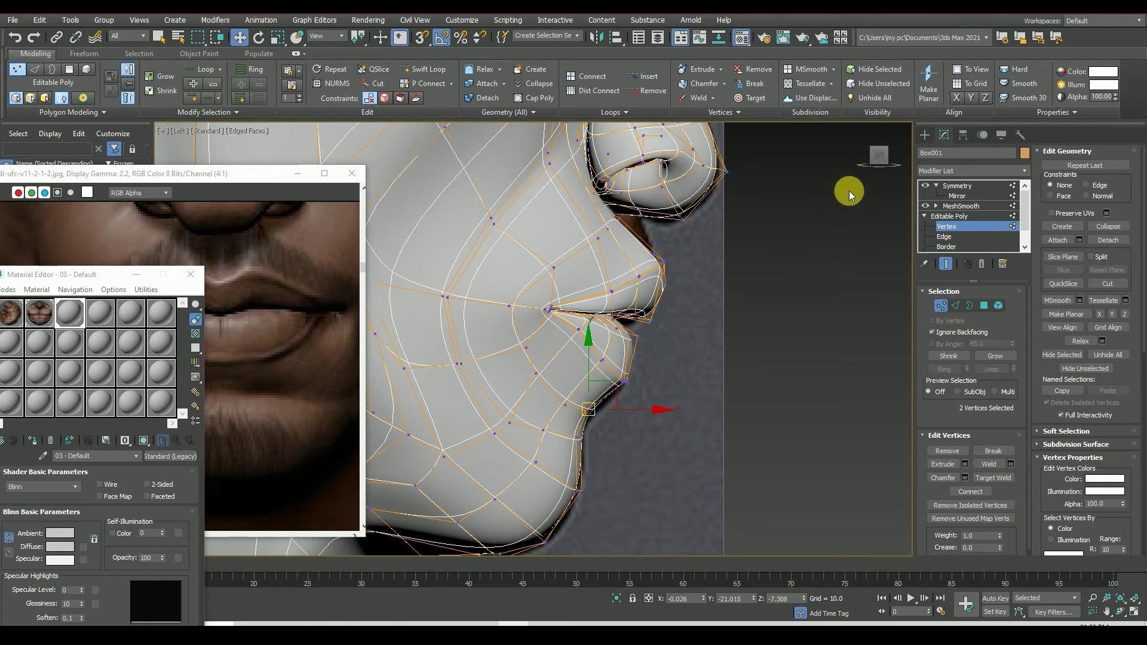
Step: In the Front view, pull the vertex below the mouth corner up and inward
click(891, 158)
scroll(604, 351, down, 1)
scroll(595, 312, down, 1)
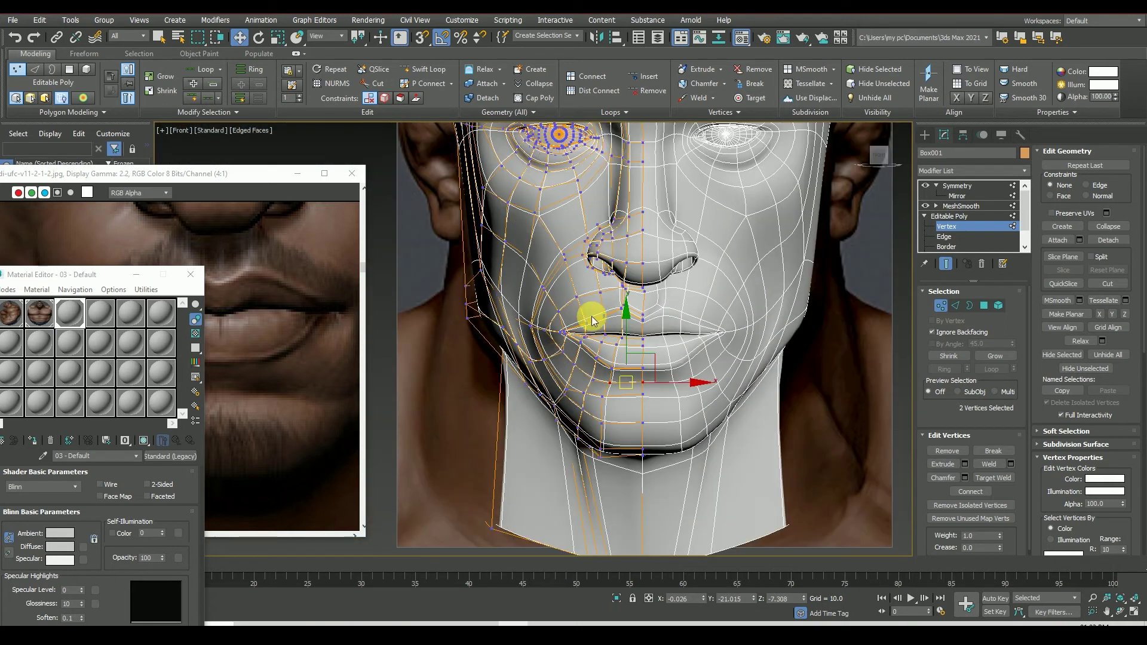
scroll(594, 312, down, 1)
scroll(655, 335, up, 1)
scroll(702, 361, up, 1)
scroll(546, 351, up, 2)
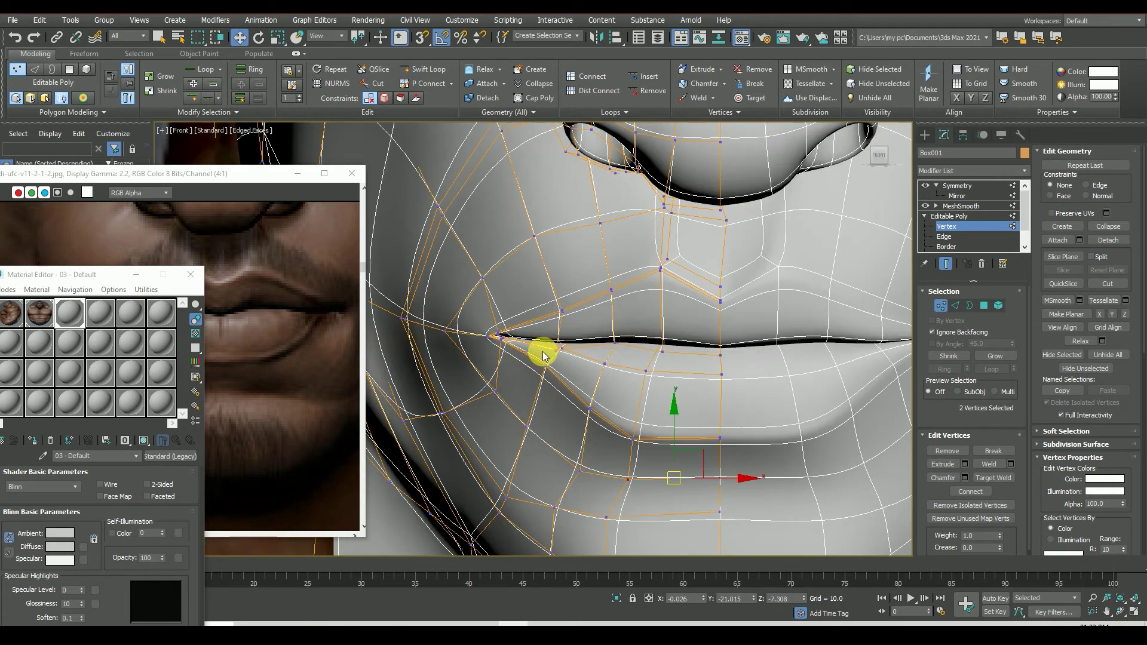
scroll(489, 333, up, 1)
scroll(489, 334, down, 1)
scroll(620, 402, up, 1)
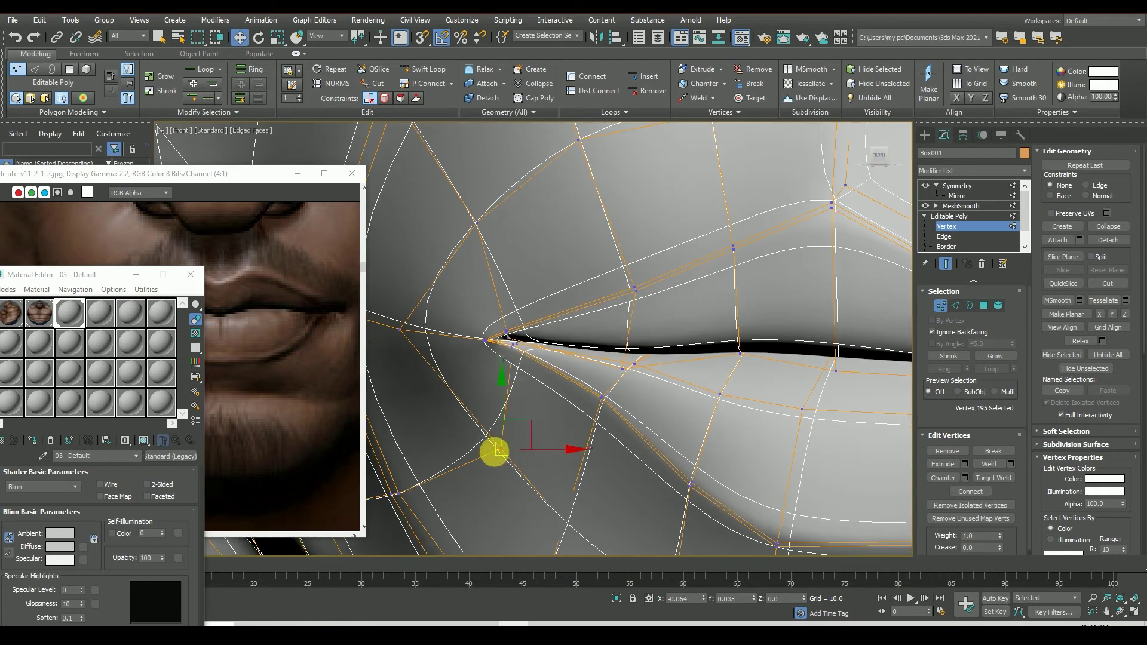
drag(496, 451, 478, 427)
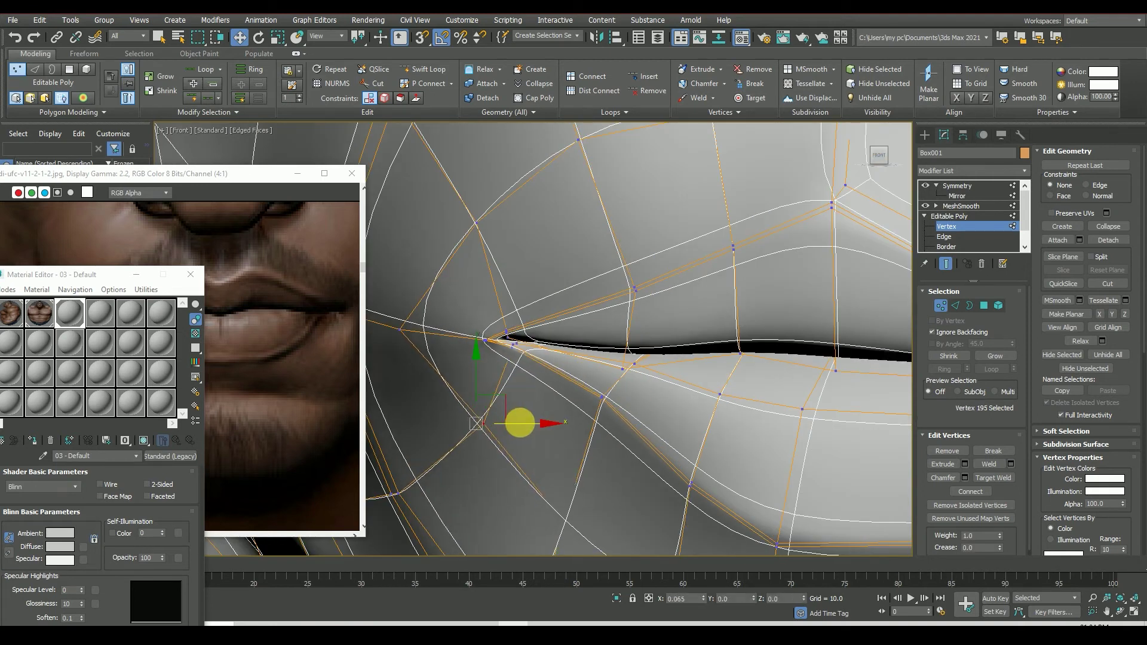
scroll(513, 413, down, 1)
click(534, 389)
scroll(499, 415, down, 1)
scroll(663, 408, down, 1)
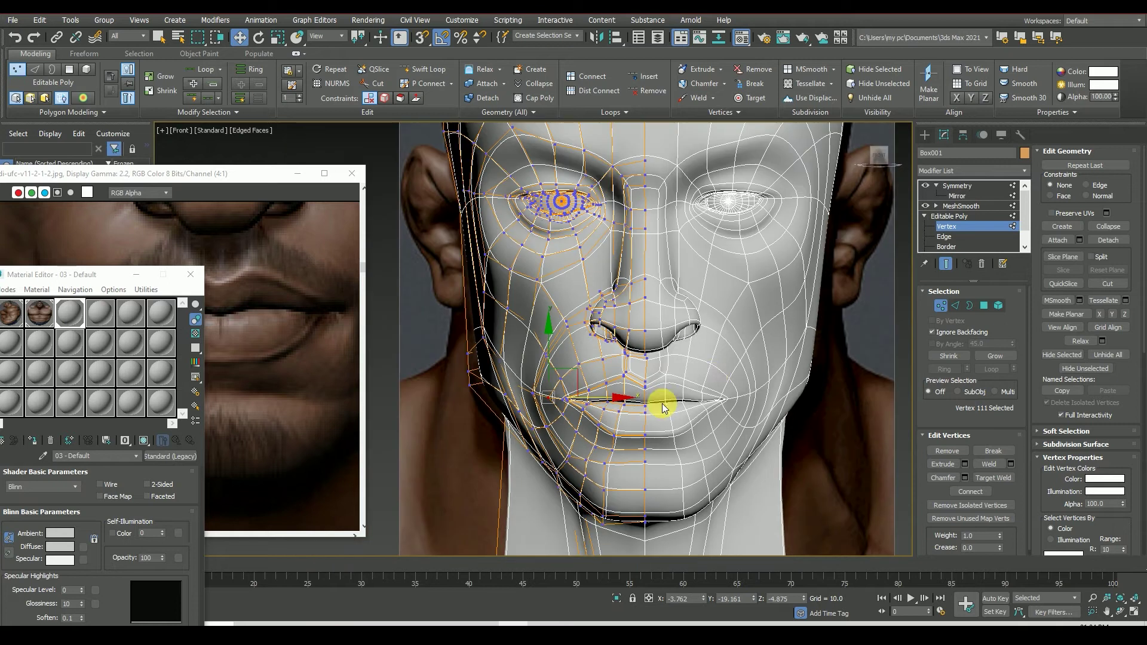
Step: Exit Vertex level, deselect Box001 and orbit to a three-quarter view
click(940, 205)
scroll(845, 325, down, 2)
click(845, 325)
mouse_move(845, 325)
alt+middle_down()
mouse_move(551, 329)
mouse_move(699, 332)
alt+middle_up()
Step: Reselect the head at Vertex level and nudge the lip-corner vertices to follow the reference
click(699, 333)
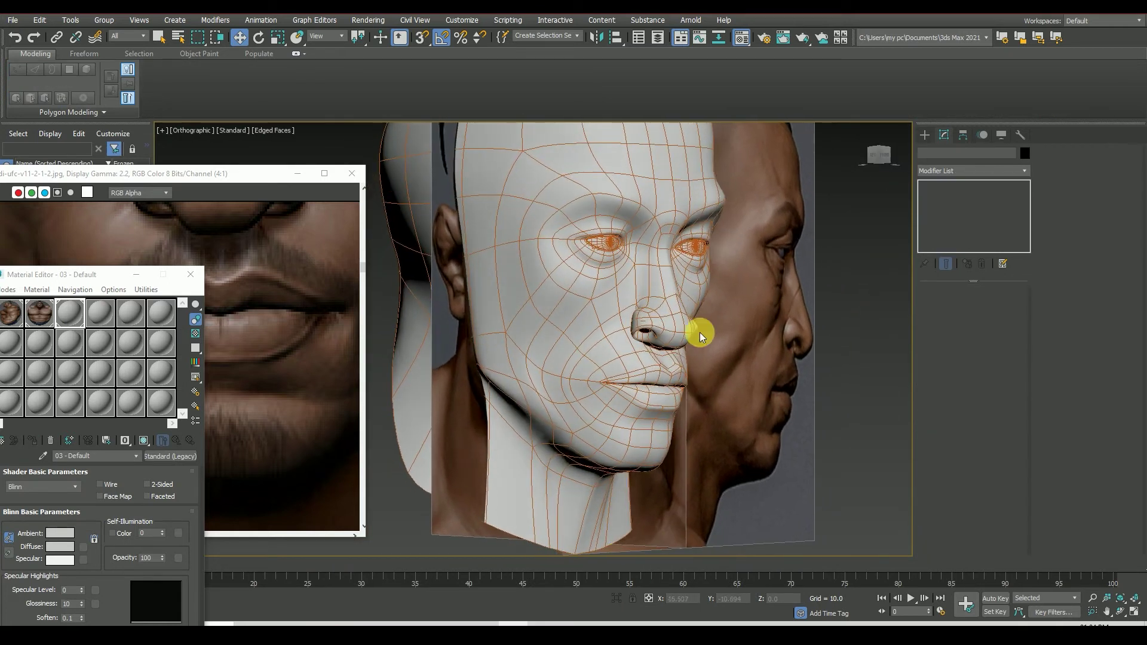
click(958, 228)
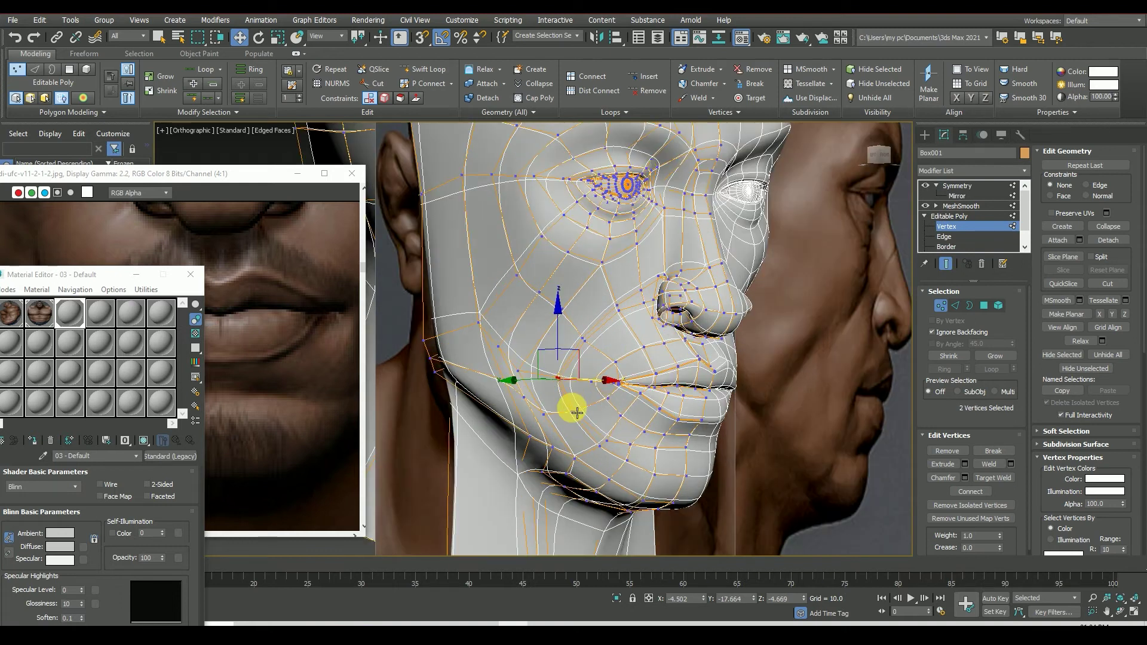
scroll(580, 386, up, 5)
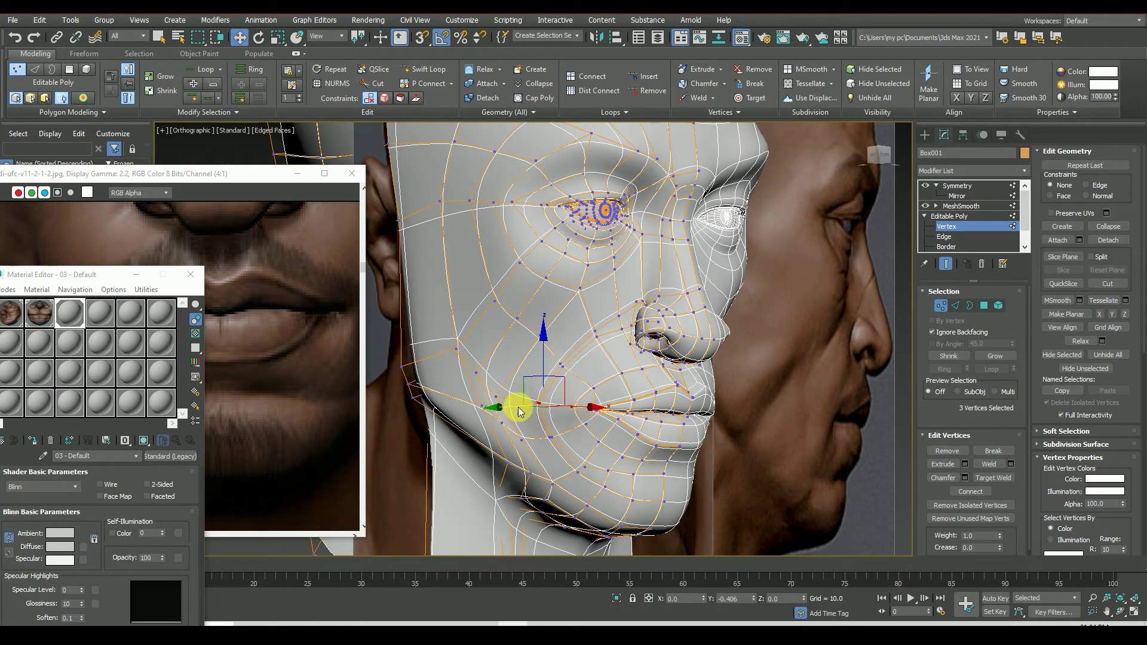
click(594, 426)
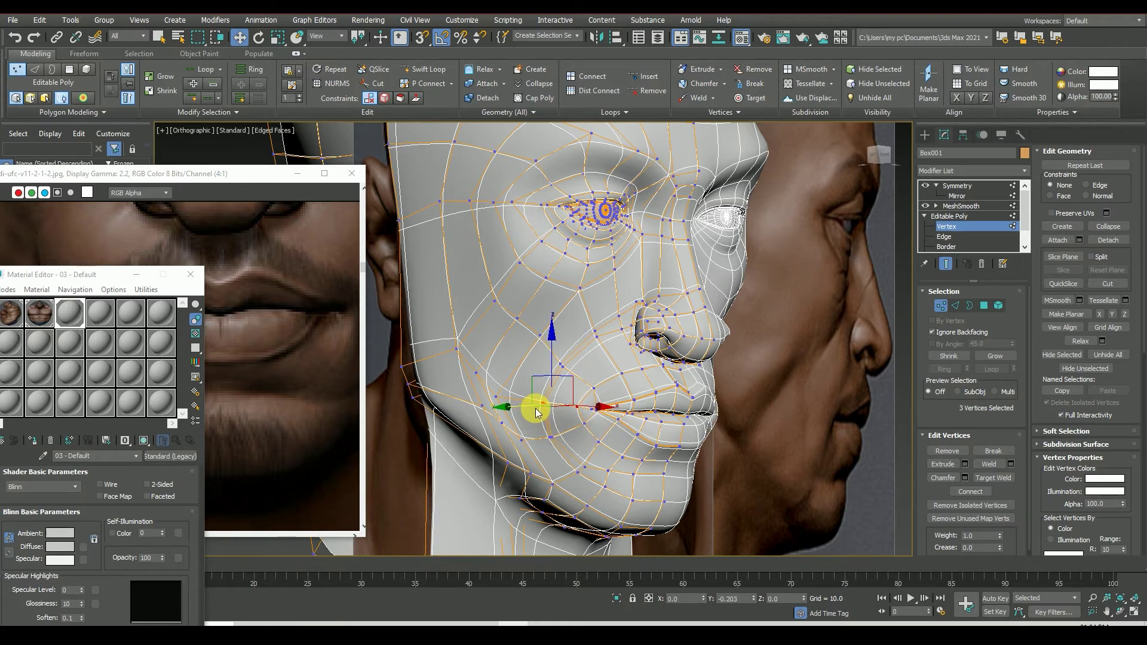
drag(585, 447, 533, 445)
Step: Check and reselect the lip-corner vertices in the Front and Left views
click(583, 430)
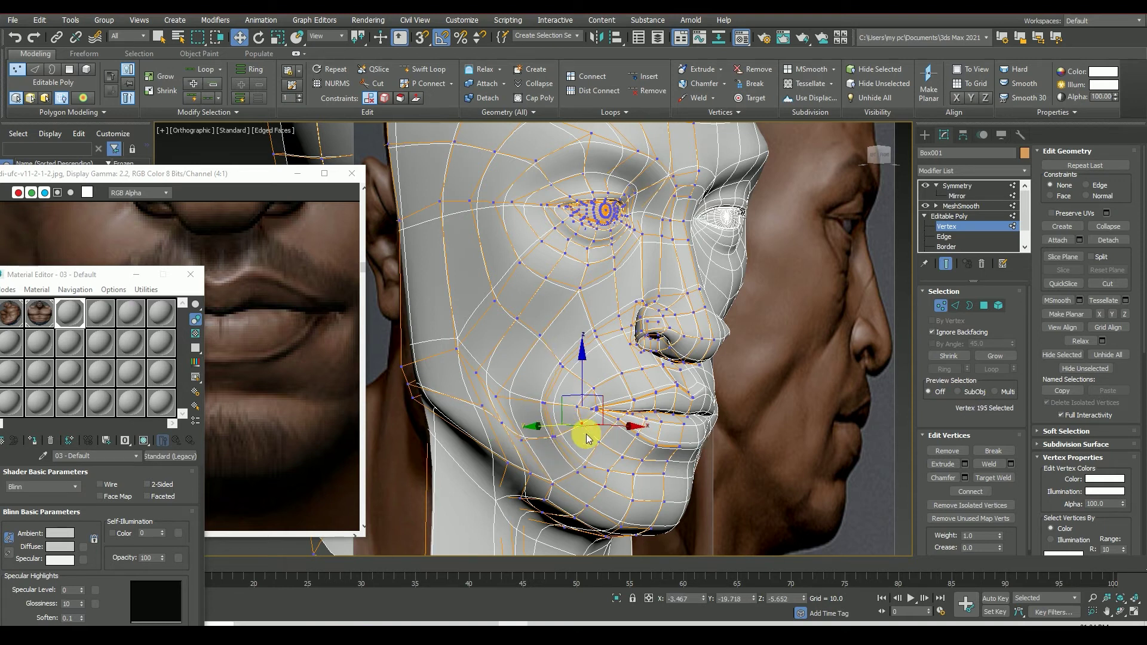
click(880, 155)
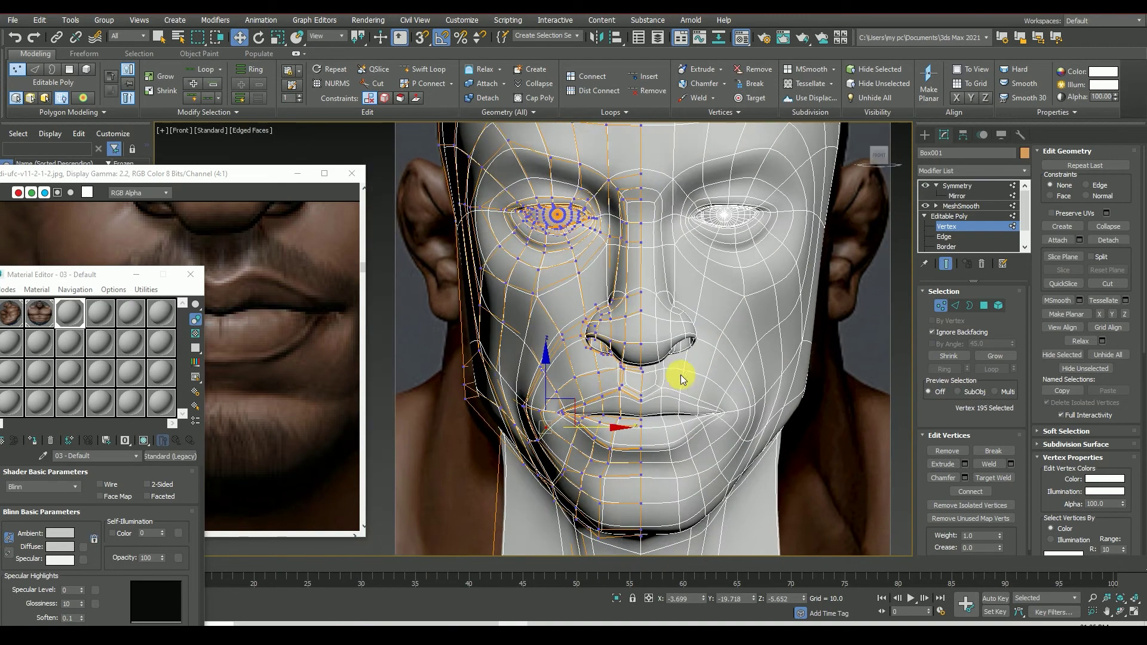
click(557, 383)
scroll(557, 383, up, 2)
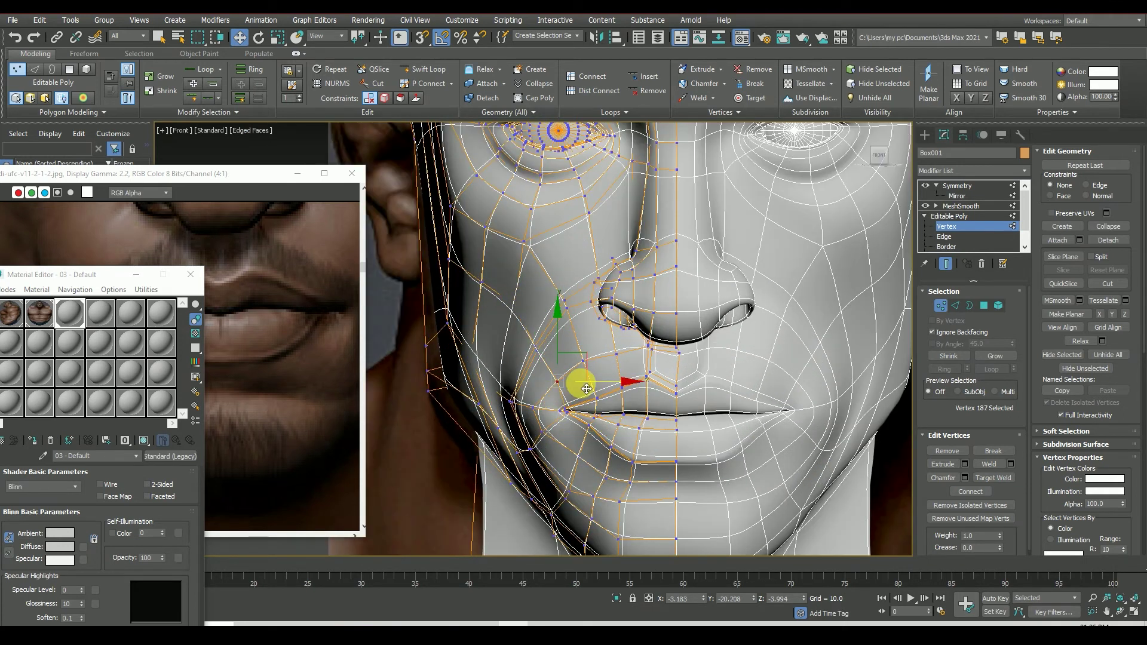
click(864, 154)
click(459, 452)
scroll(490, 431, up, 3)
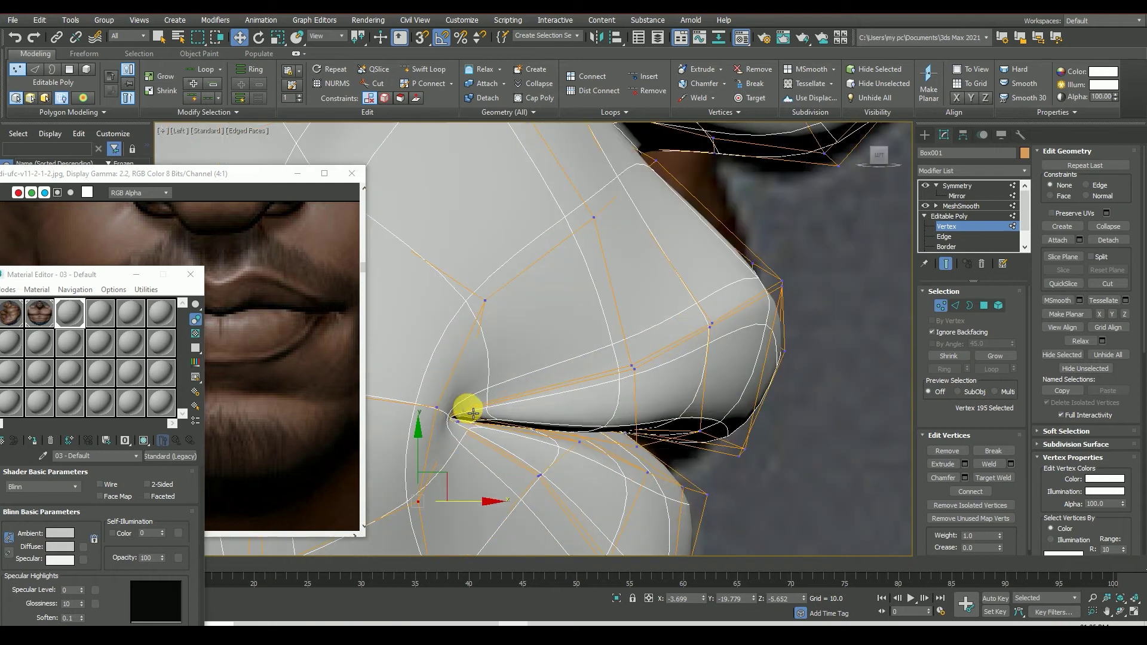
scroll(473, 412, down, 3)
ctrl+click(440, 413)
Step: Return to the Front view, exit Vertex level and hide the wireframe edges
click(899, 159)
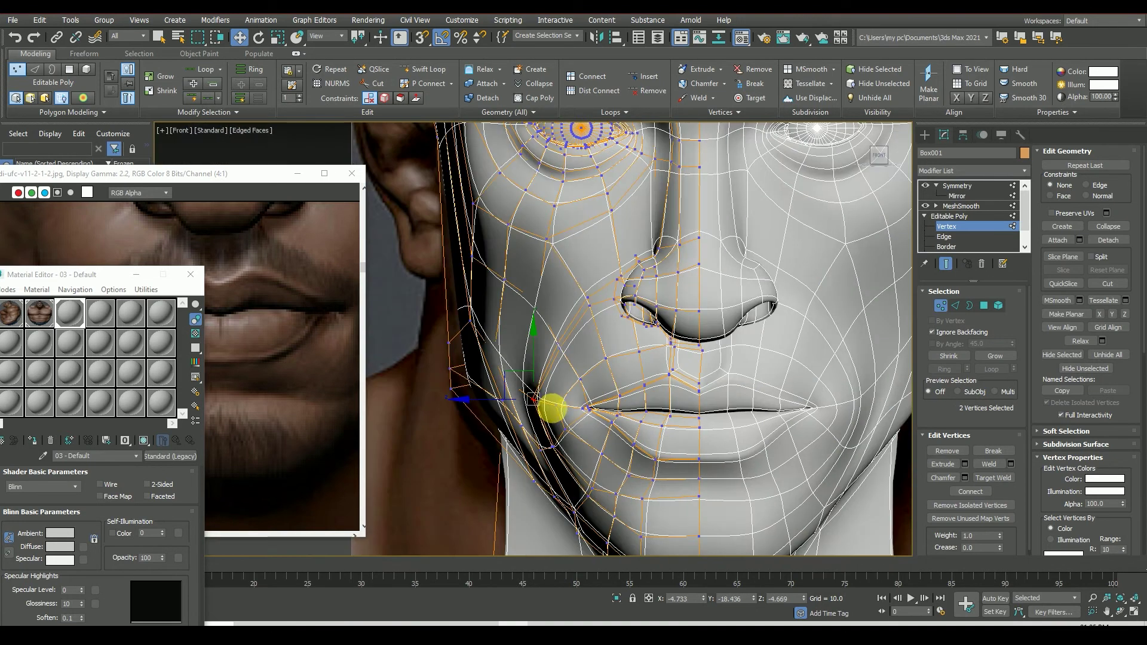
scroll(551, 408, down, 5)
click(938, 185)
key(F4)
Step: Orbit to a side profile and enter Vertex level on the head mesh
click(866, 202)
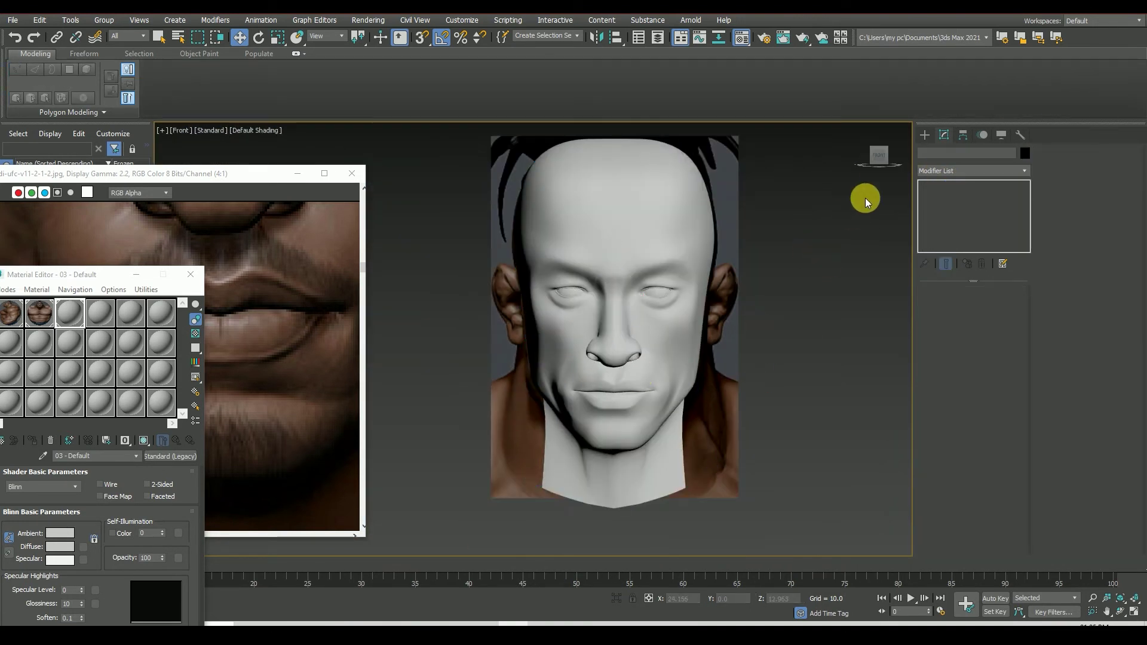
alt+middle_drag(526, 320, 569, 334)
scroll(538, 370, up, 4)
click(535, 402)
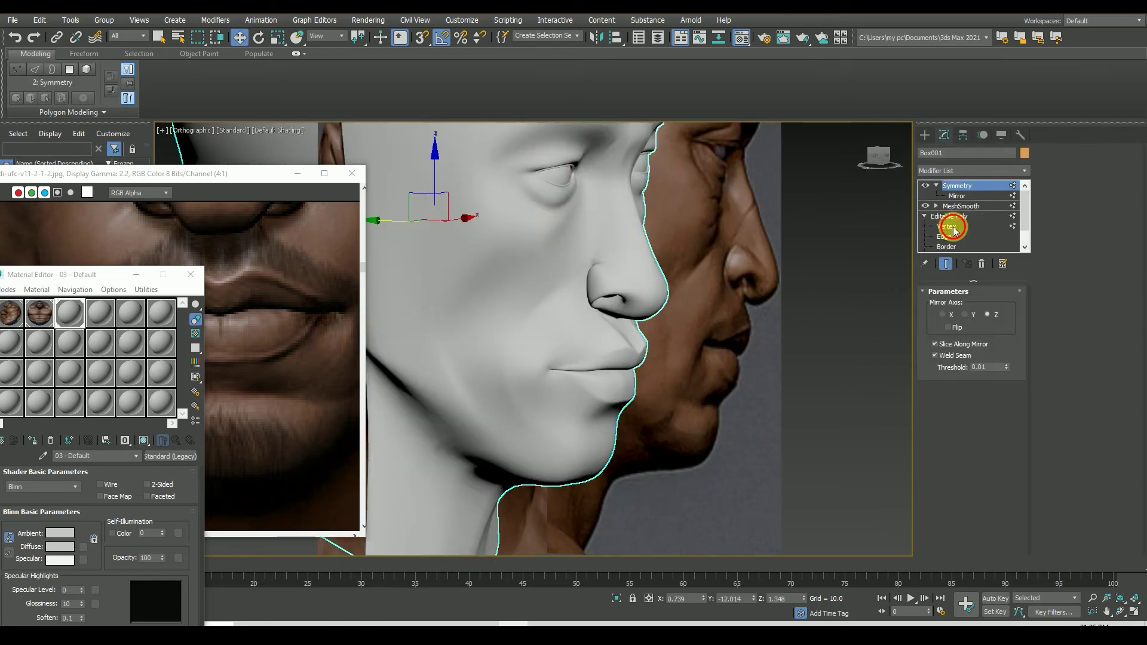
click(950, 227)
scroll(592, 358, up, 6)
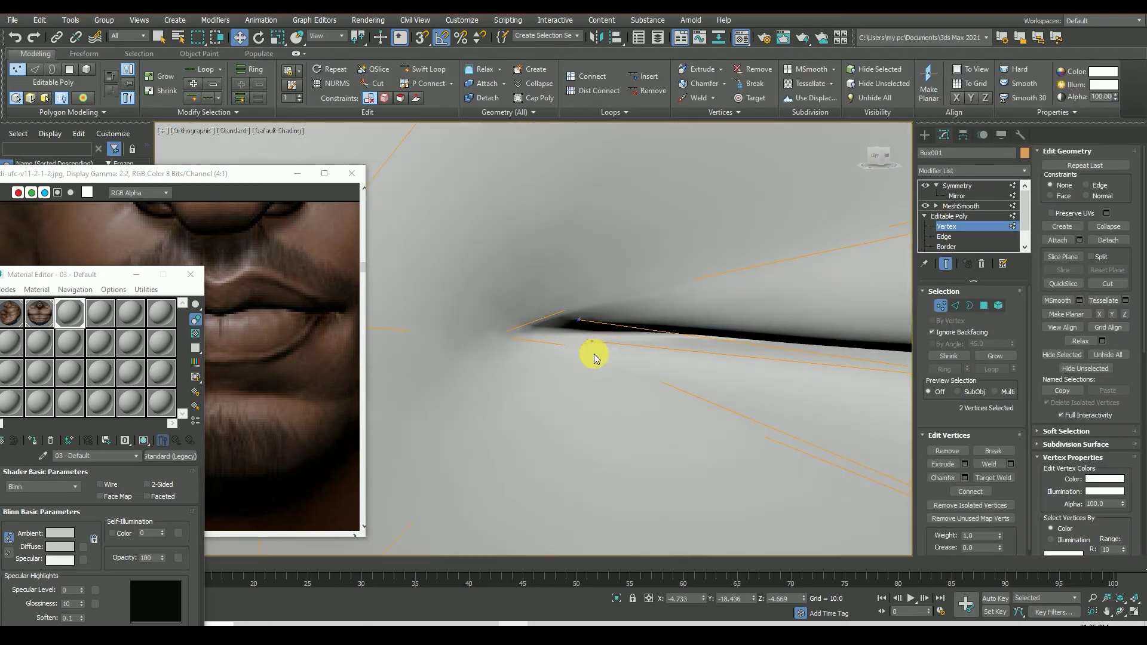
scroll(594, 357, down, 2)
scroll(592, 370, down, 4)
Step: Move the chin vertices to follow the side reference
click(564, 445)
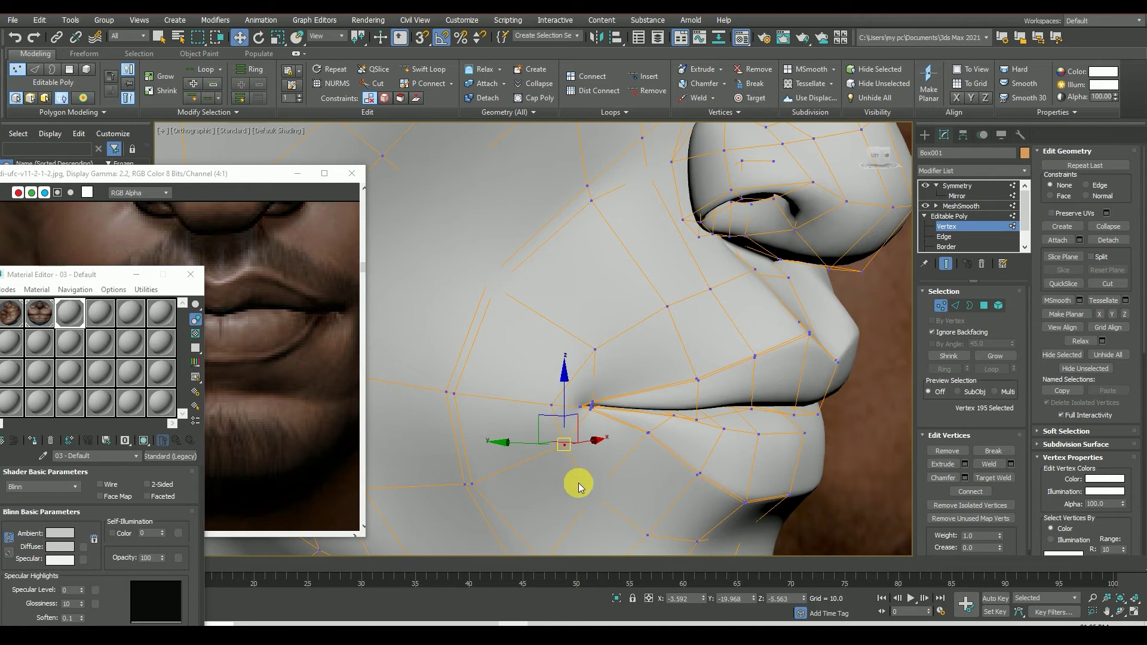
scroll(579, 487, down, 4)
scroll(559, 496, down, 1)
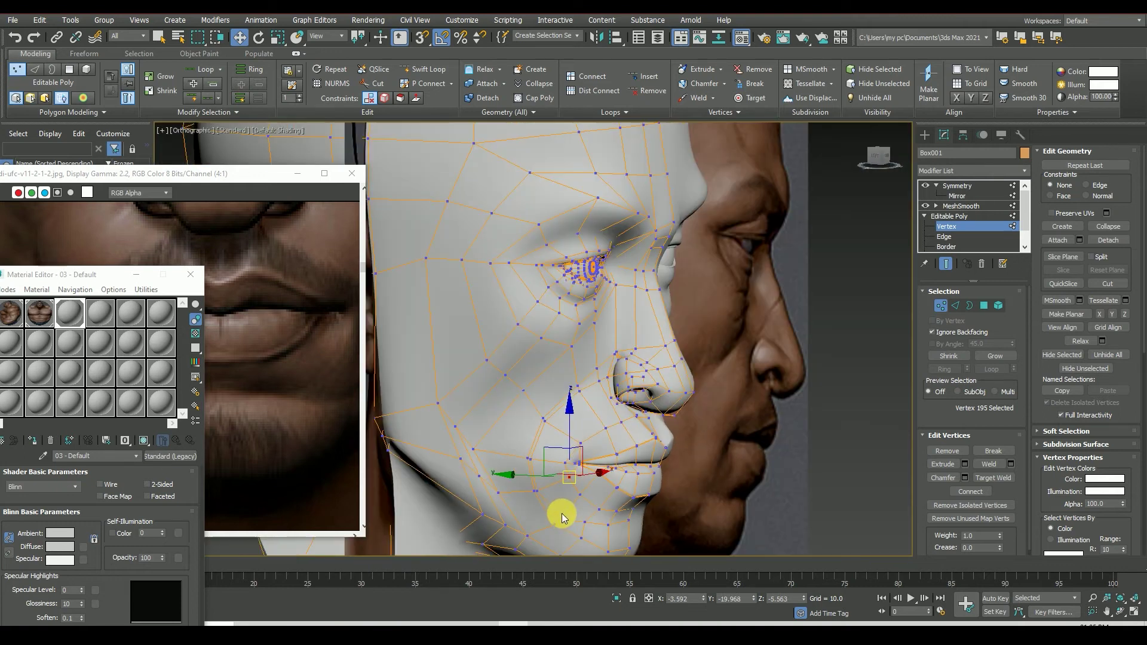
click(558, 523)
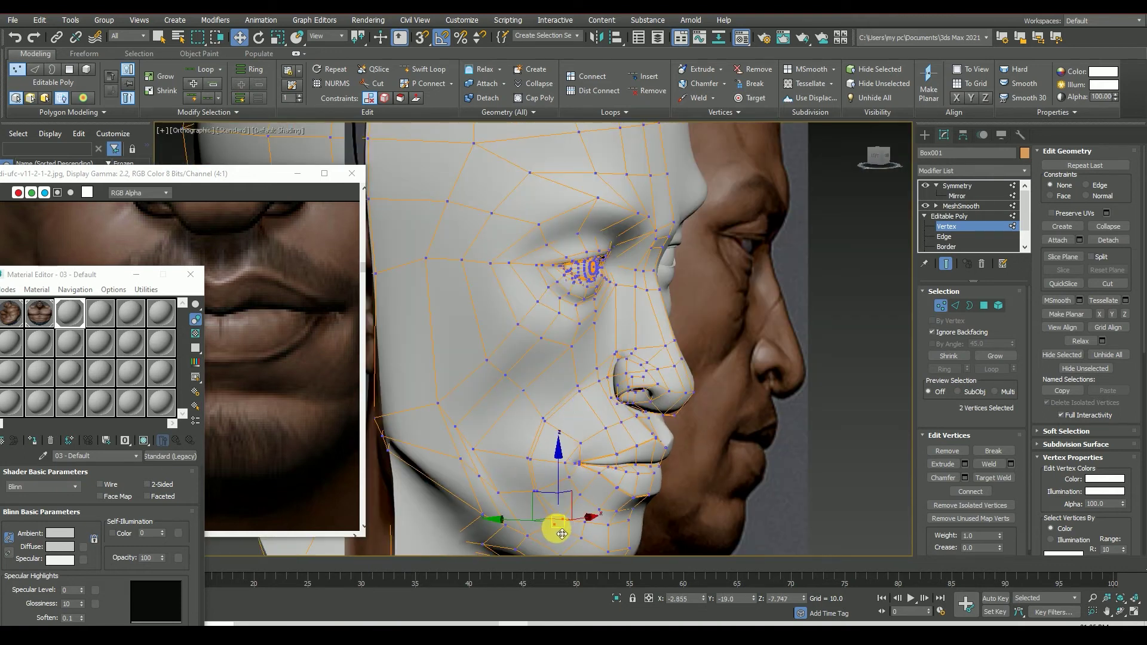
drag(551, 527, 571, 524)
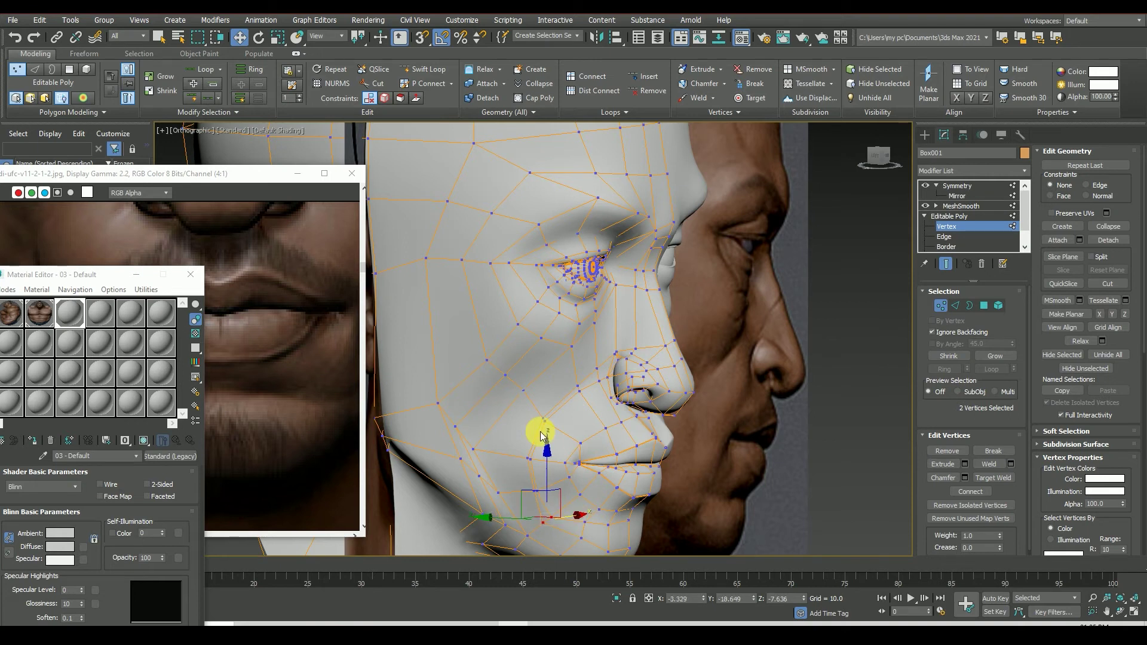
Step: Nudge the cheek vertices beside the nose slightly upward in the Front view
click(546, 421)
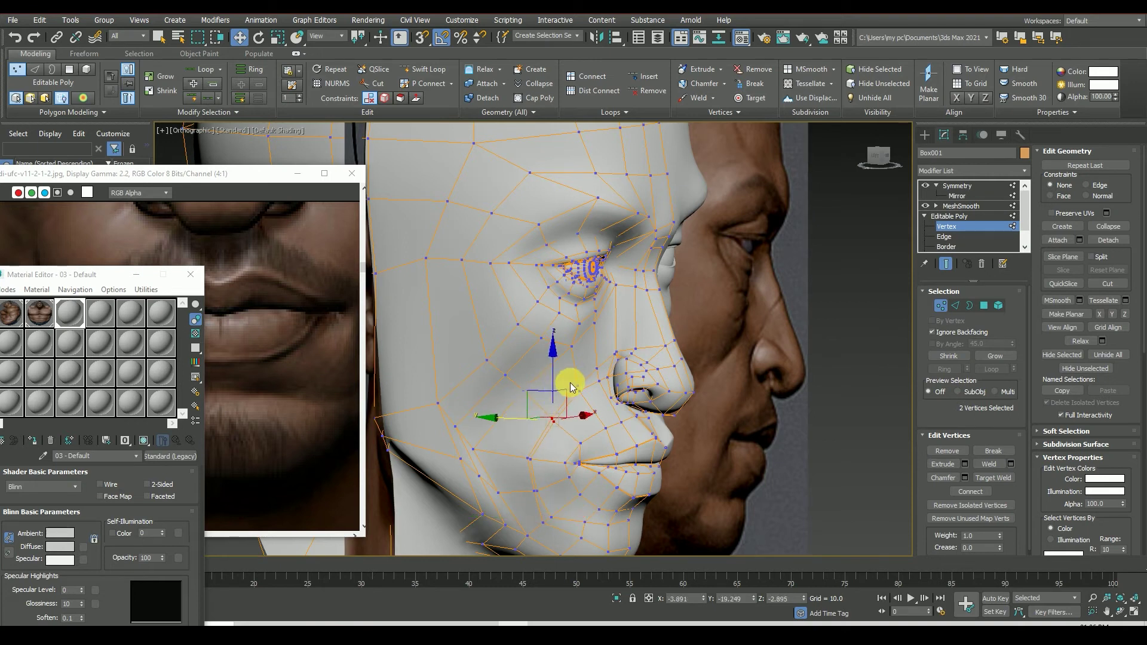
alt+middle_drag(547, 392, 571, 432)
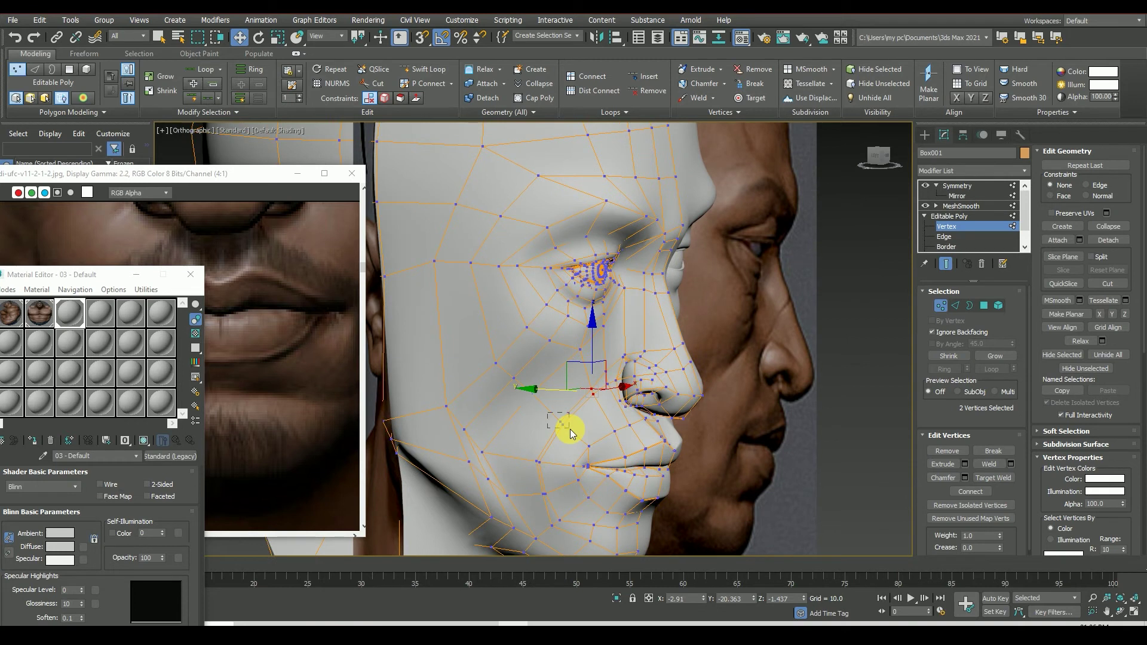
key(f)
drag(536, 417, 523, 401)
scroll(636, 440, down, 3)
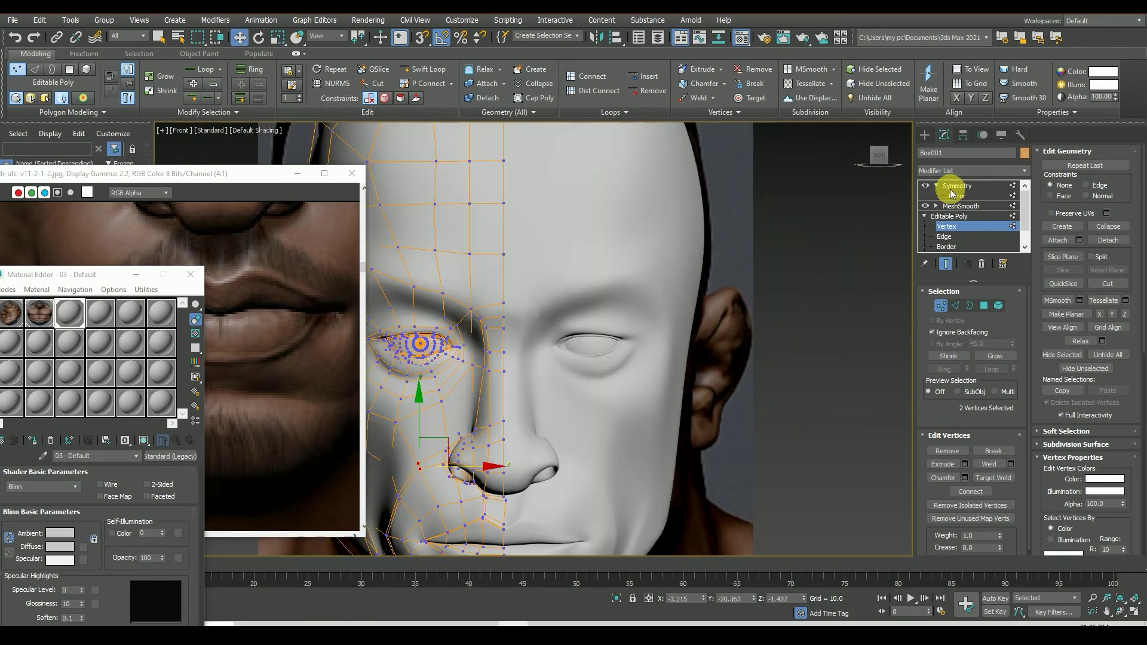
Step: Deselect the head, orbit to compare front and side, then reselect it
click(788, 383)
scroll(787, 384, down, 3)
drag(878, 158, 878, 159)
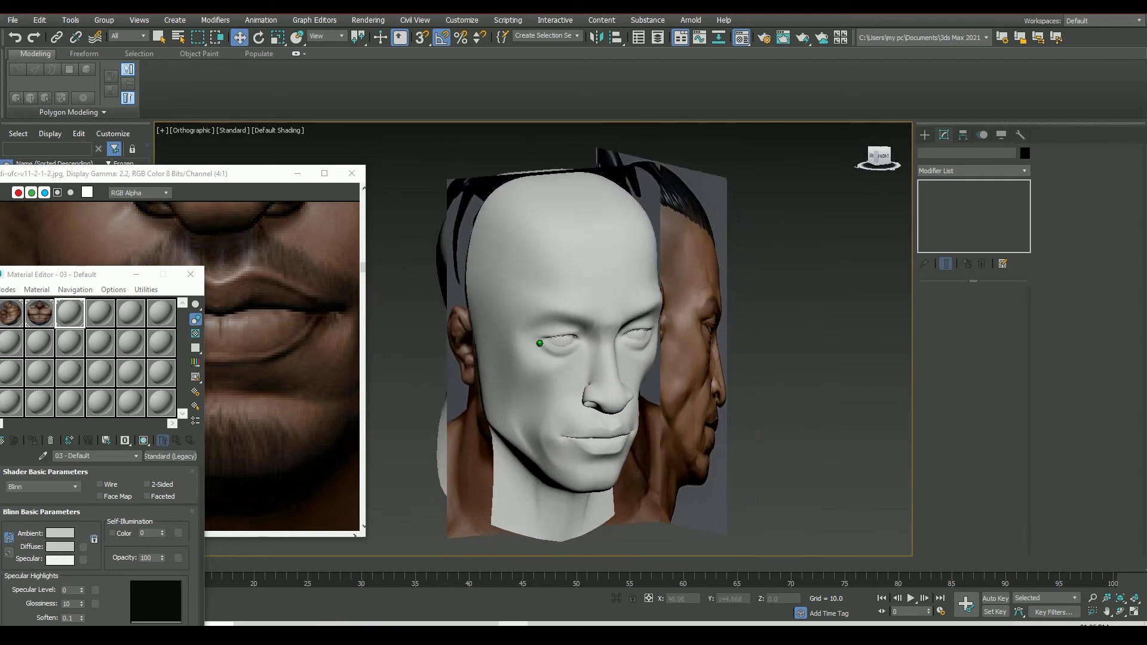
alt+middle_drag(555, 340, 535, 342)
click(648, 374)
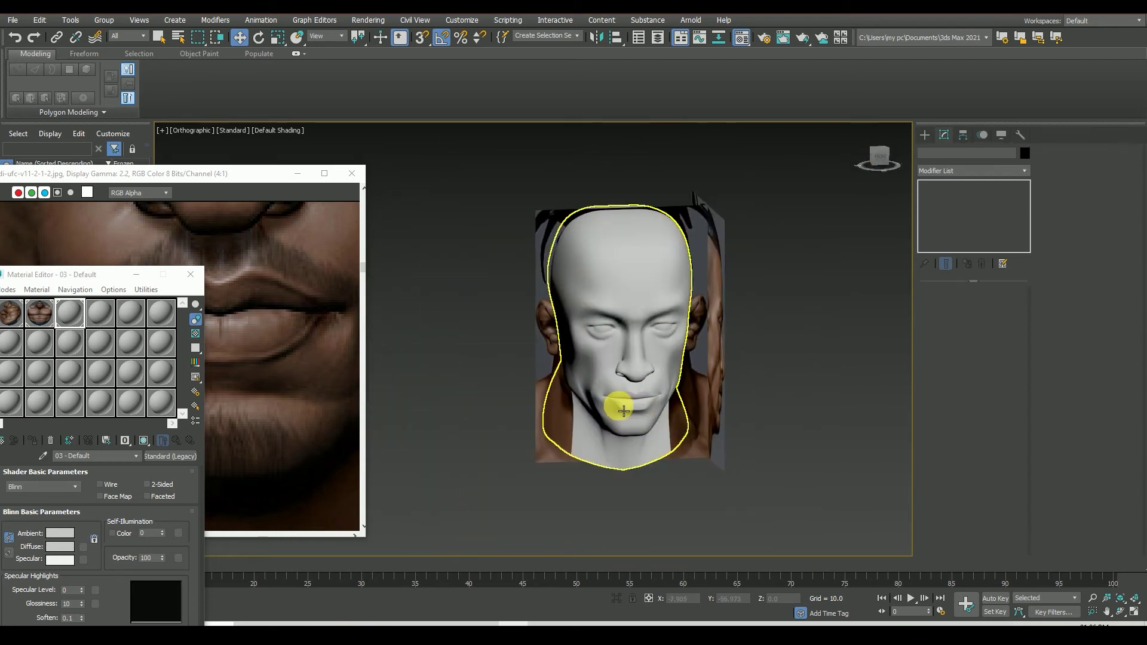
scroll(621, 402, up, 5)
scroll(635, 423, down, 5)
scroll(634, 418, down, 3)
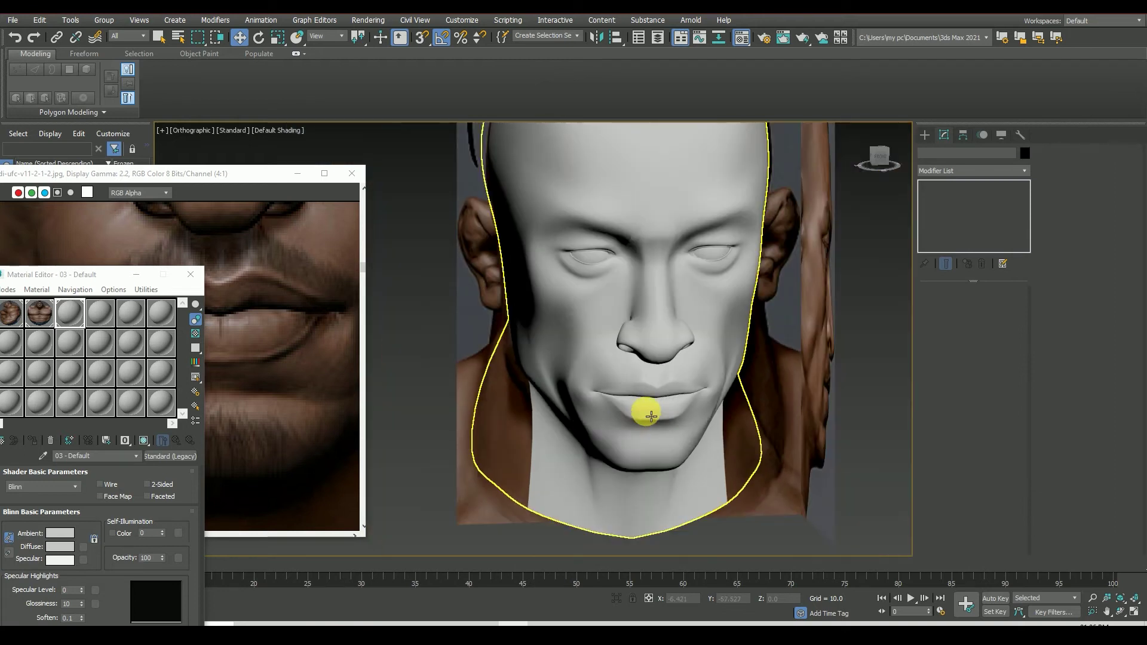
mouse_move(881, 157)
alt+middle_down()
mouse_move(533, 339)
mouse_move(522, 273)
alt+middle_up()
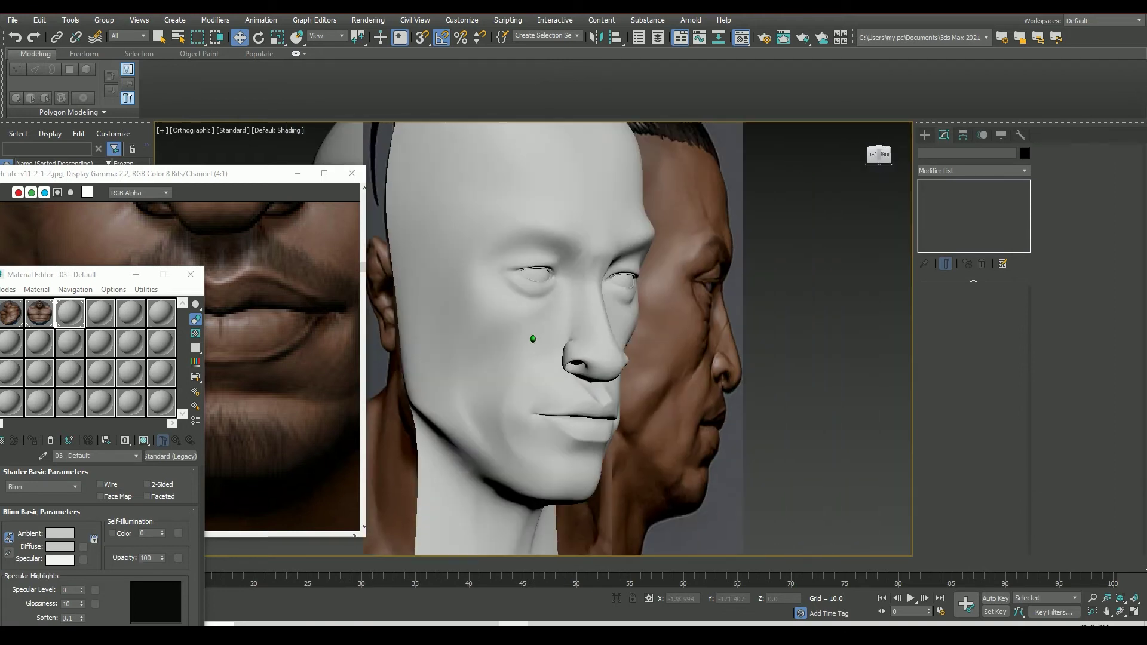
Step: Close the material editor and edit the head's vertices in Front view with edges shown
click(545, 385)
scroll(584, 420, up, 6)
scroll(585, 421, down, 5)
scroll(773, 340, down, 3)
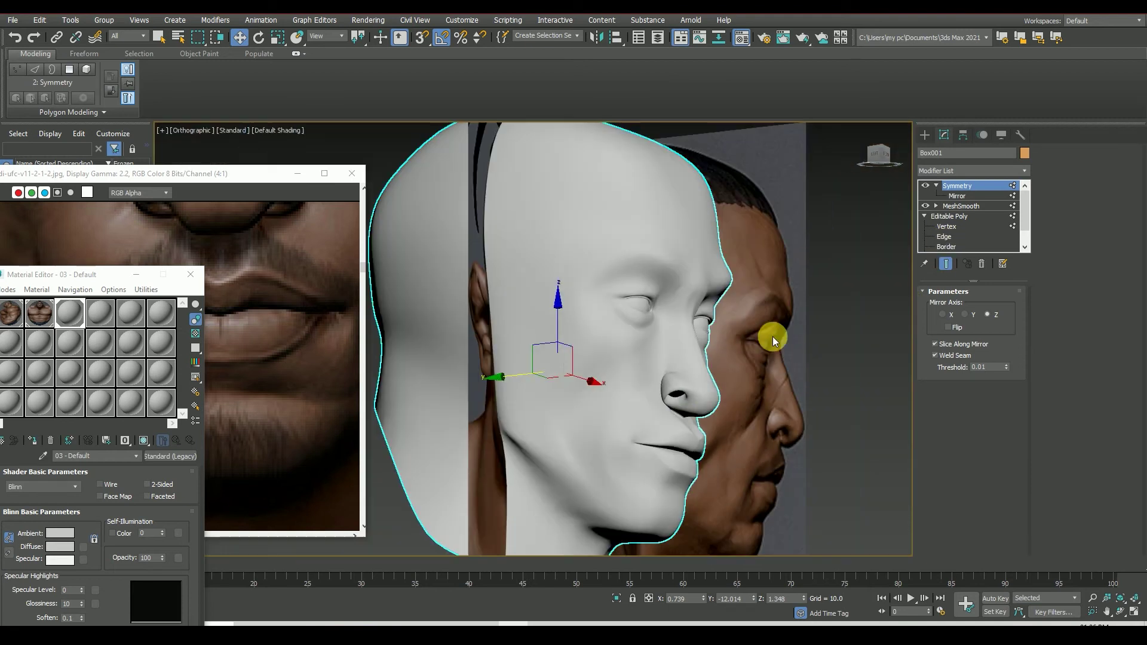
scroll(758, 353, down, 3)
click(190, 274)
scroll(256, 418, down, 1)
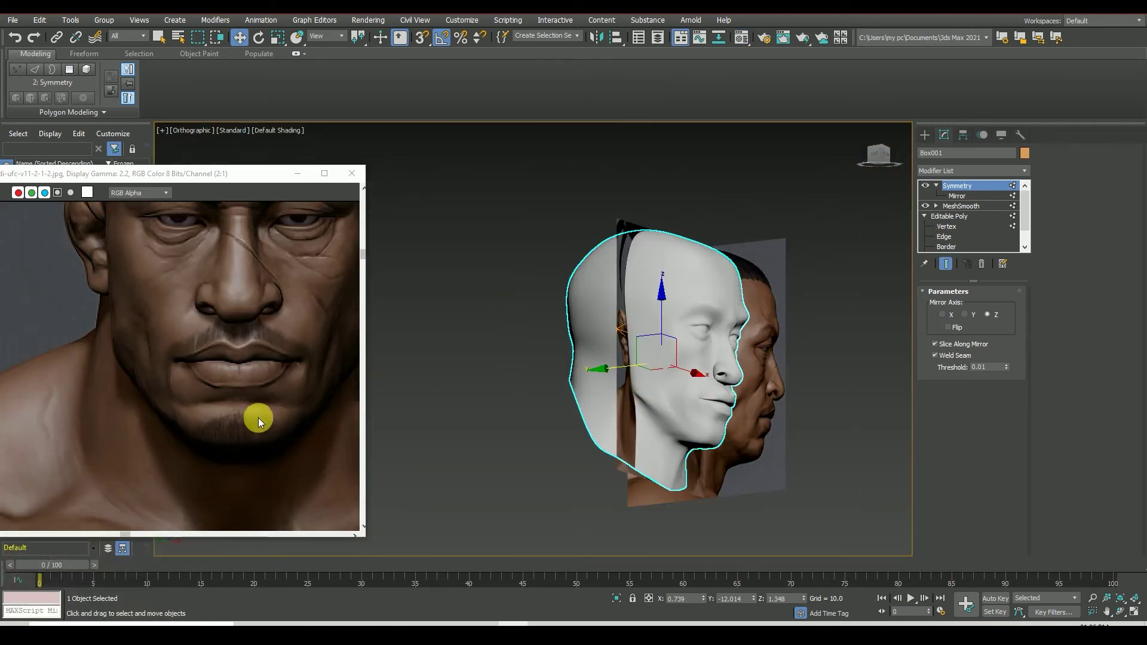
scroll(212, 353, down, 2)
scroll(152, 274, up, 2)
click(874, 159)
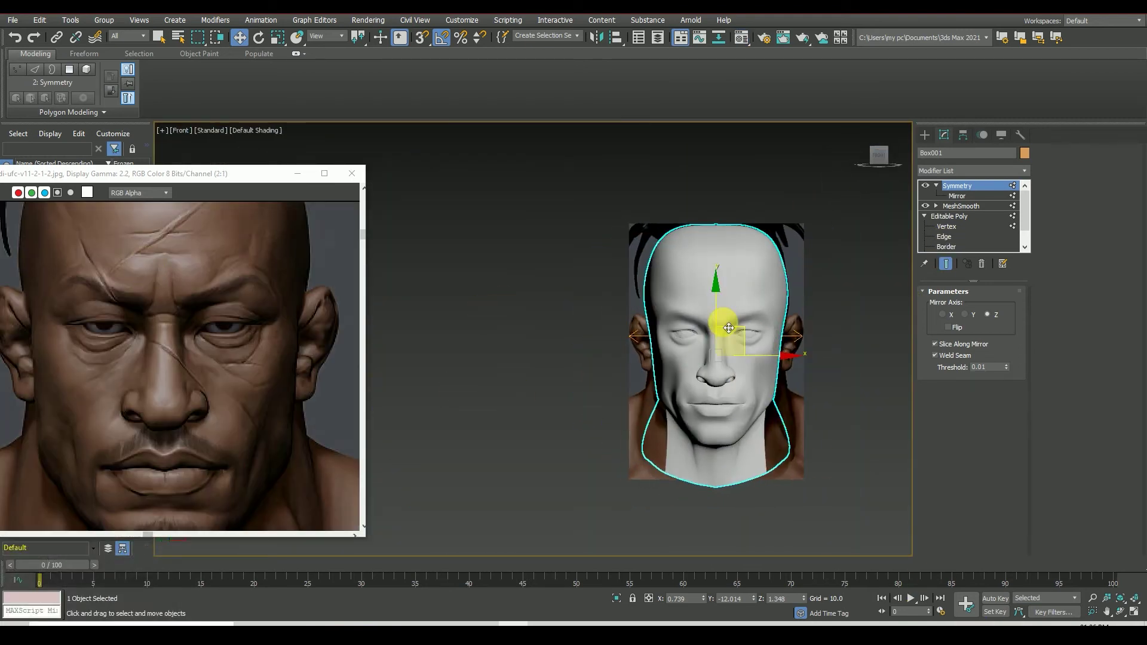
click(969, 232)
scroll(755, 300, up, 3)
scroll(675, 330, up, 2)
key(F4)
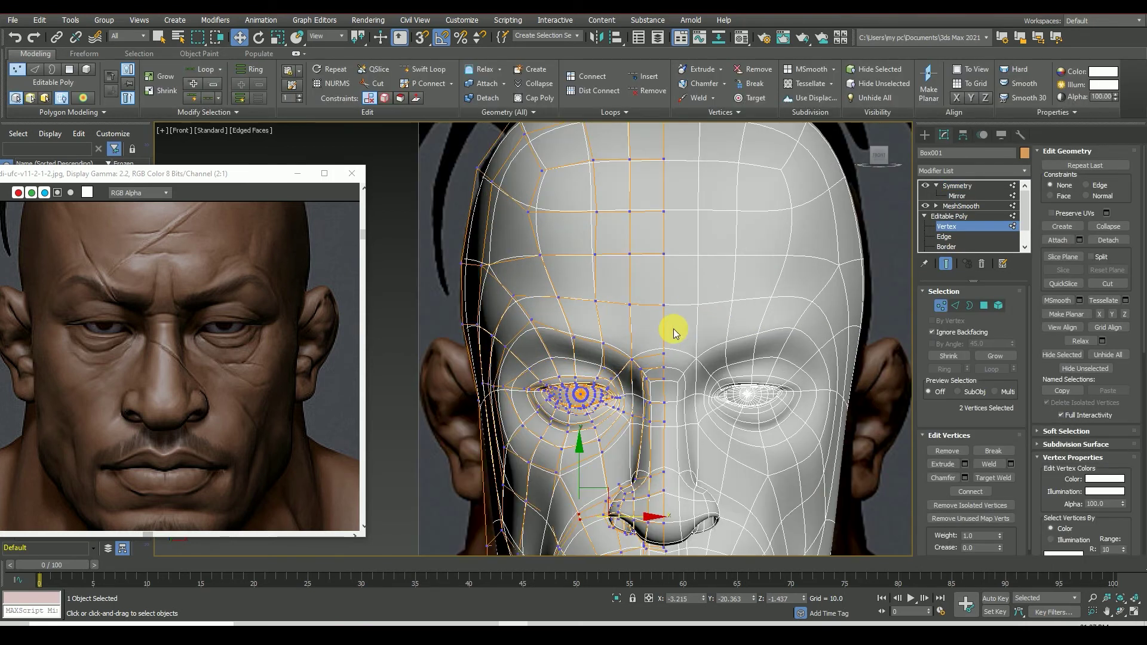
Step: At Edge level, select the forehead edge loop and show only the low-poly cage
click(955, 305)
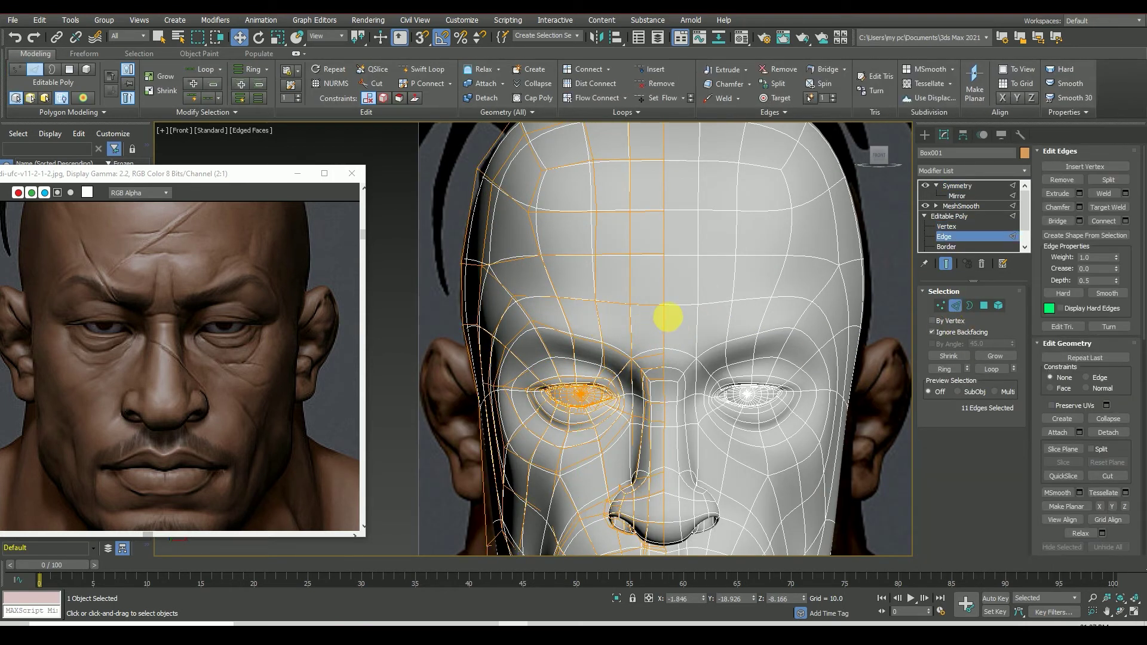
right_click(667, 336)
click(619, 371)
click(946, 263)
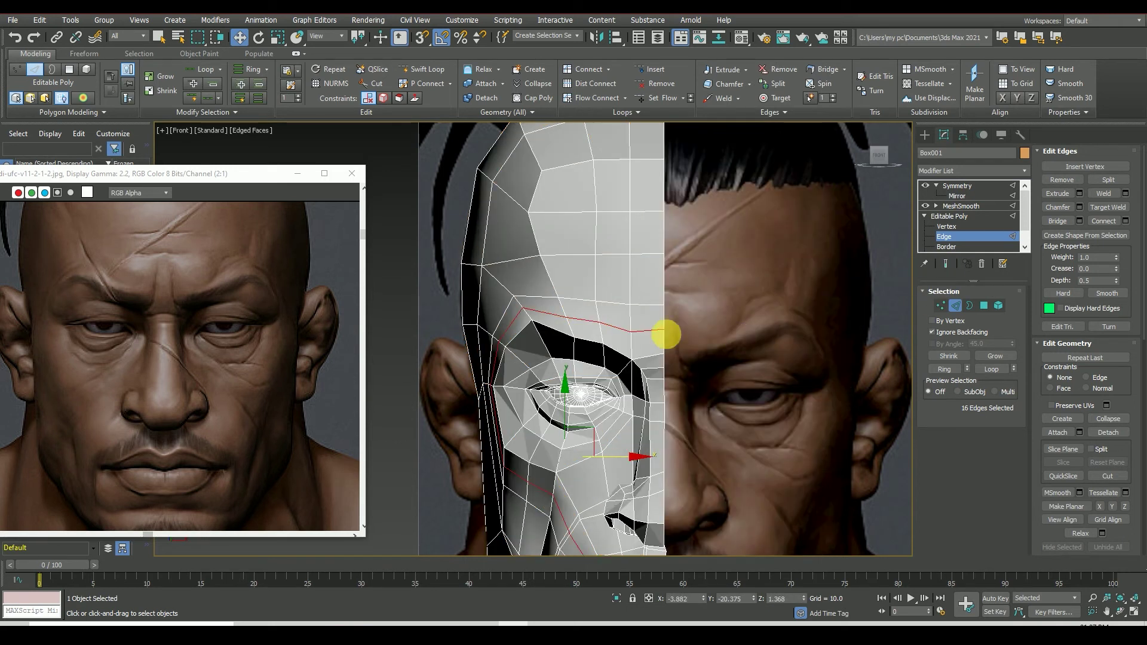
scroll(663, 322, down, 2)
scroll(635, 506, up, 4)
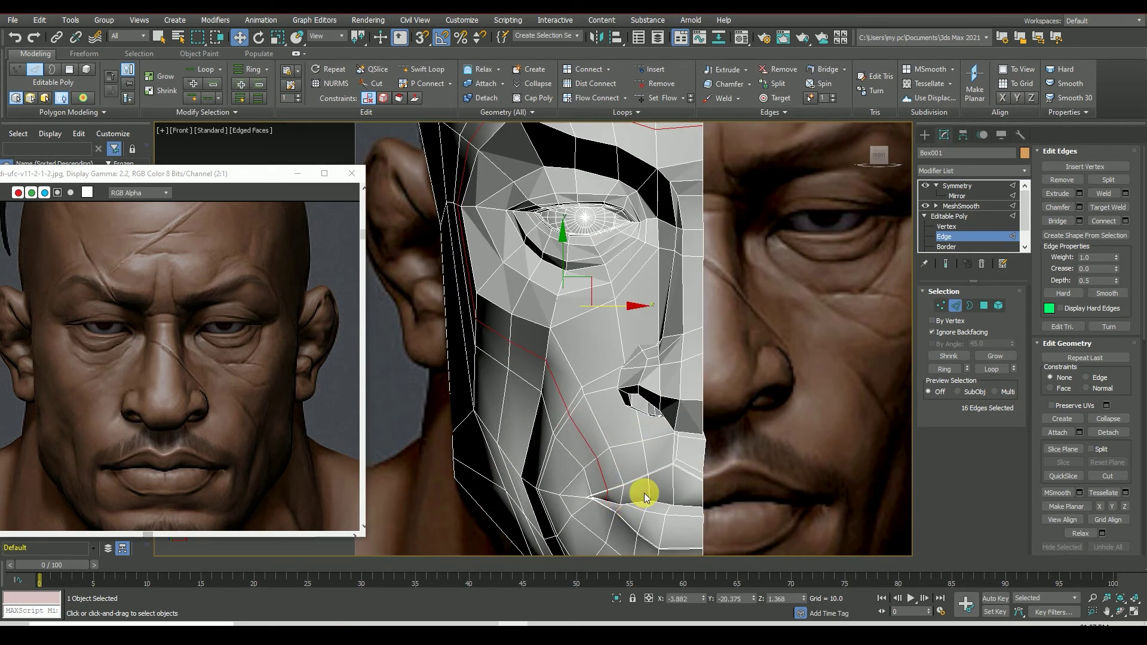
scroll(633, 442, down, 2)
Step: Move the forehead vertex above the inner brow along X toward the centre line
click(941, 306)
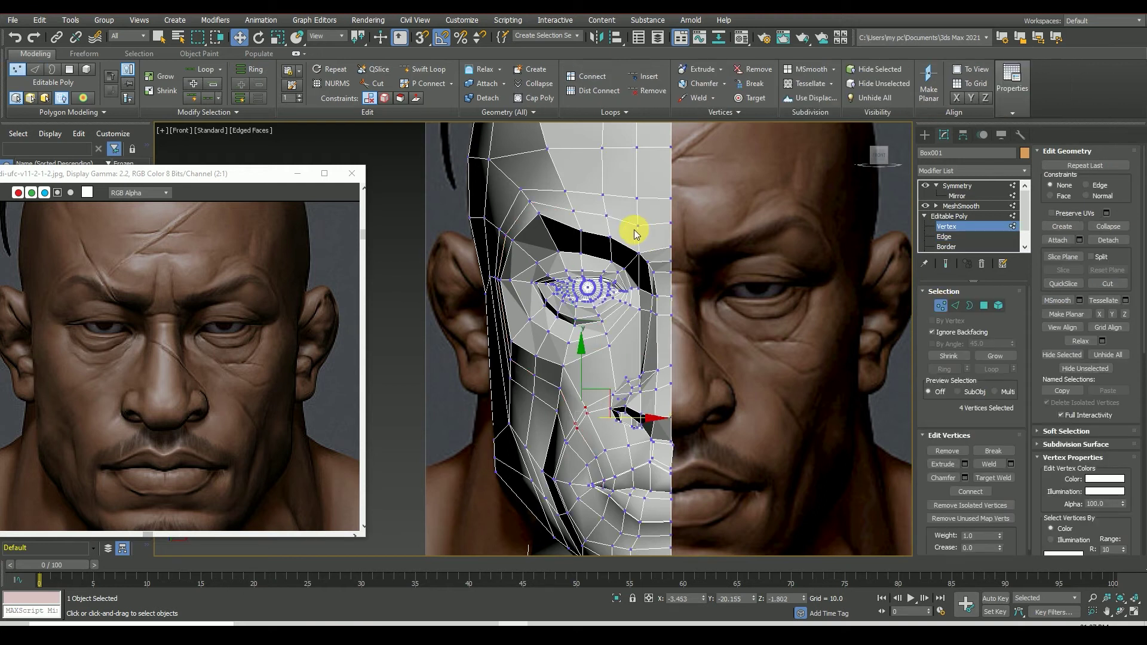
scroll(636, 226, up, 2)
click(640, 223)
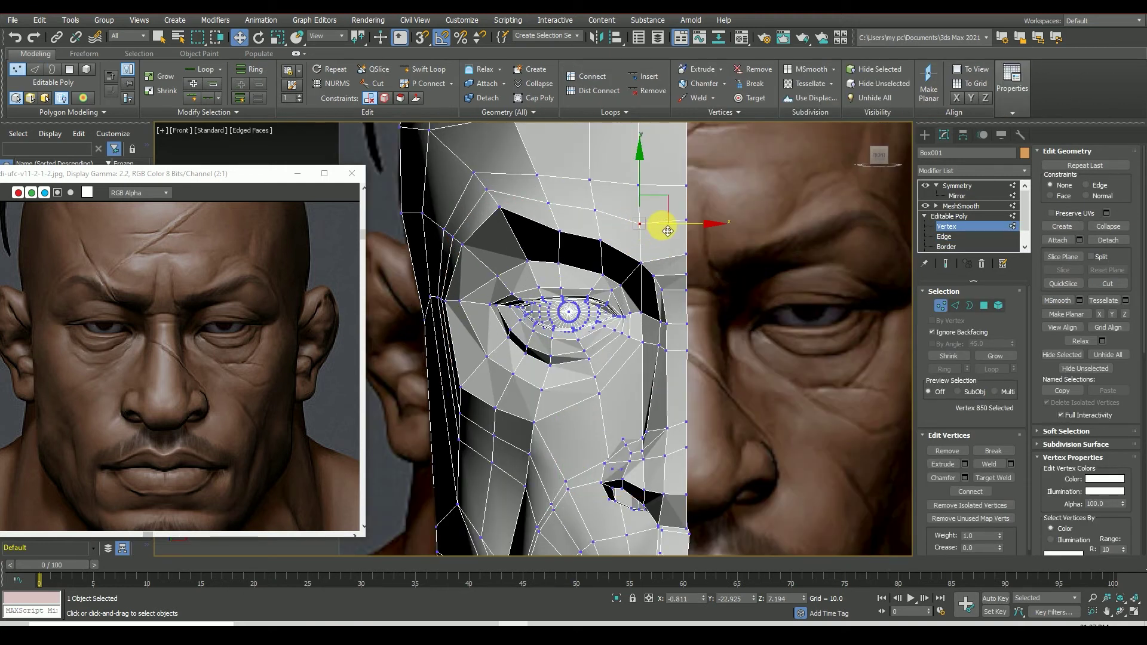
scroll(641, 275, up, 2)
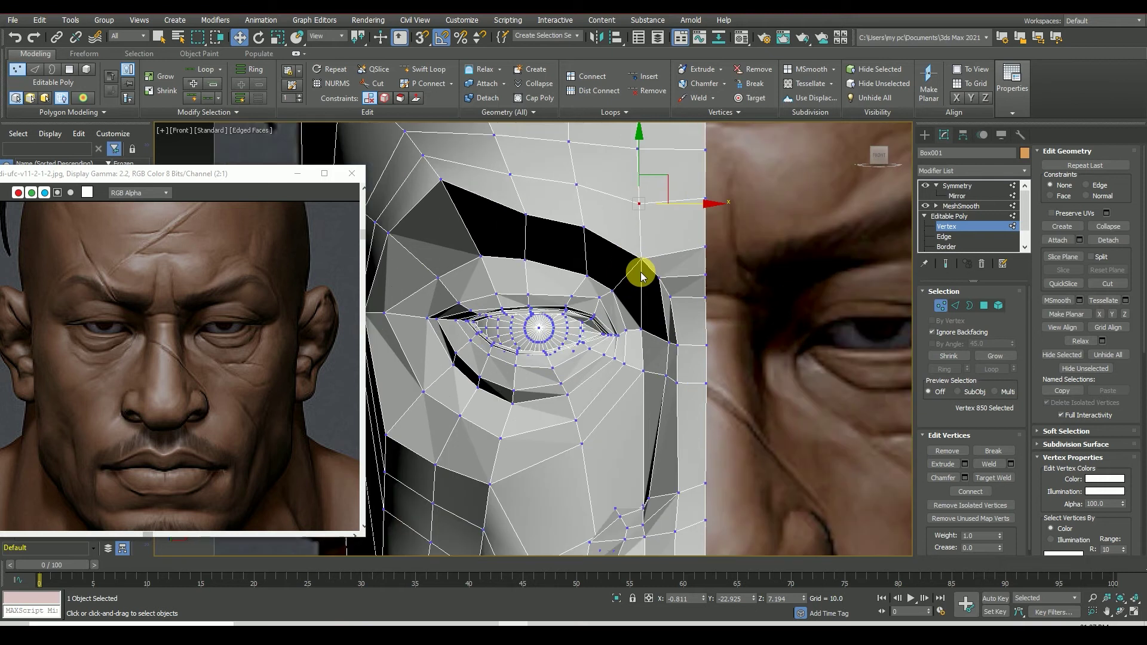
scroll(598, 326, up, 3)
scroll(538, 359, down, 1)
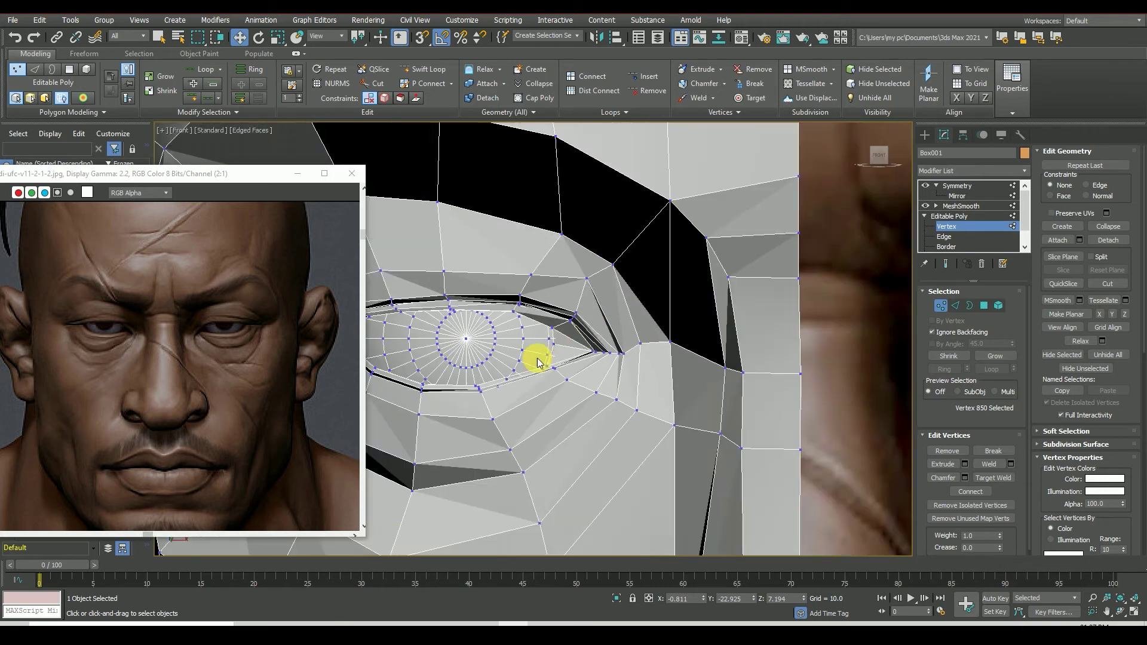
scroll(632, 253, down, 1)
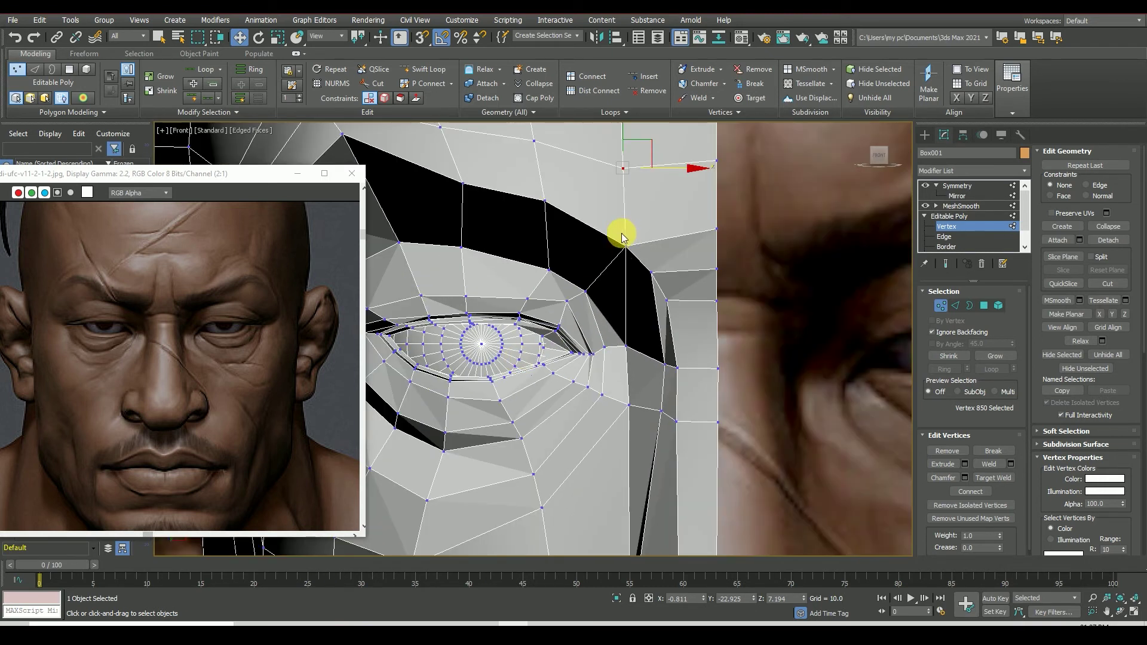
scroll(657, 238, down, 3)
scroll(671, 277, up, 2)
click(635, 157)
drag(680, 162, 686, 220)
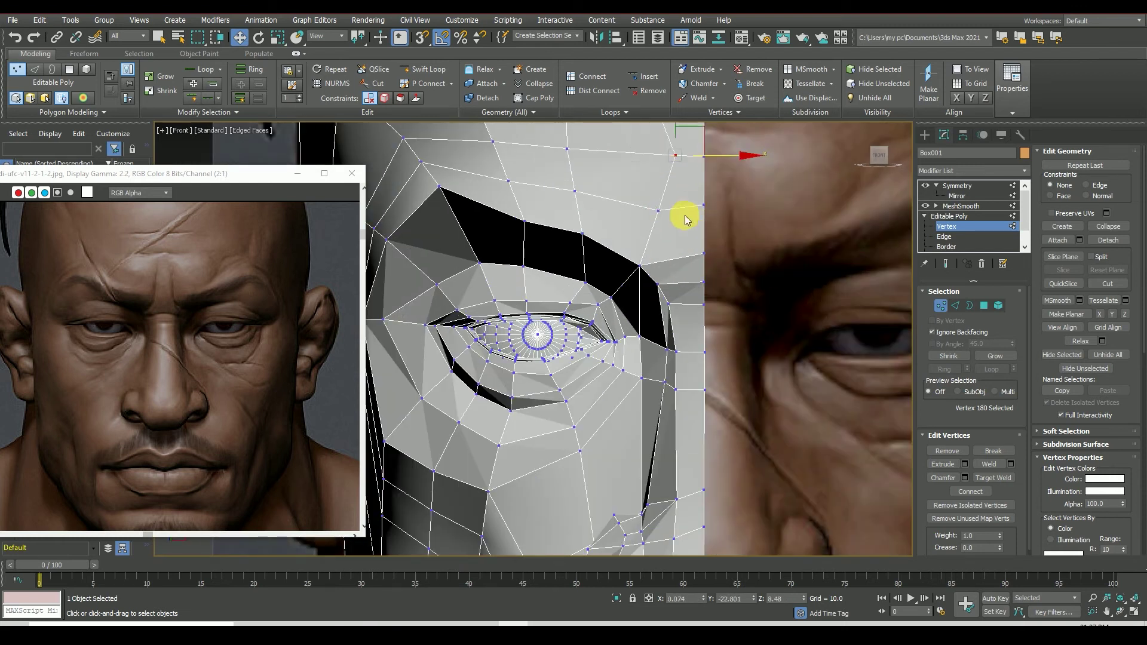
Step: Check the forehead vertex in the Left view and angled eye close-ups
click(854, 158)
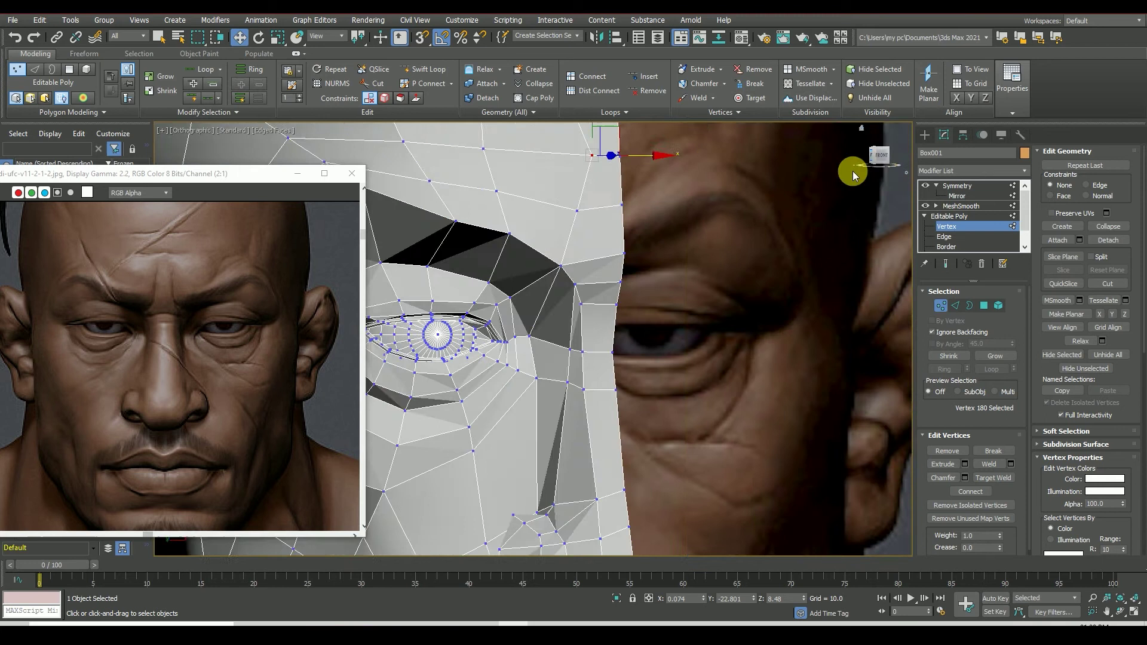
drag(884, 156, 686, 210)
alt+middle_drag(685, 210, 622, 199)
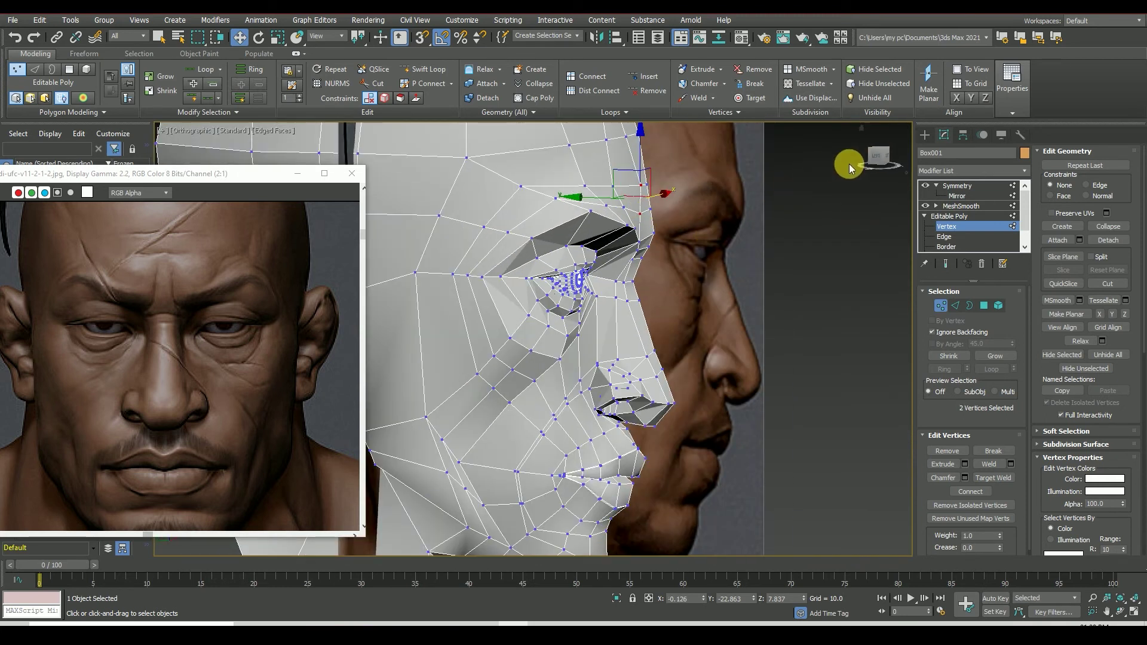
drag(851, 164, 658, 220)
key(l)
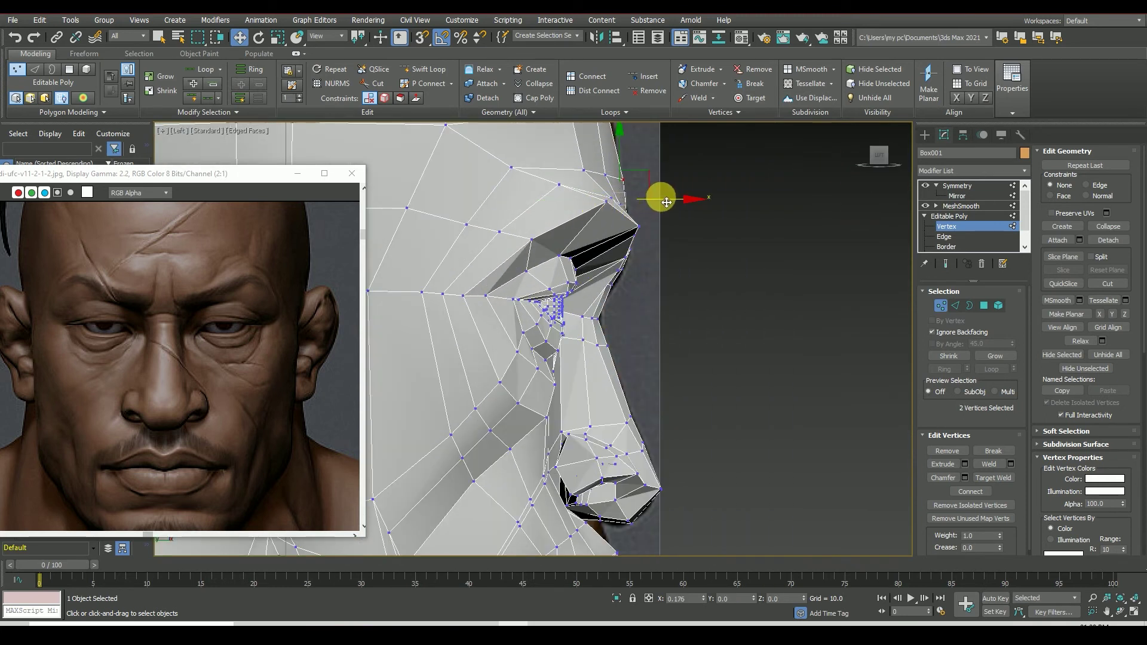
alt+middle_drag(704, 179, 733, 186)
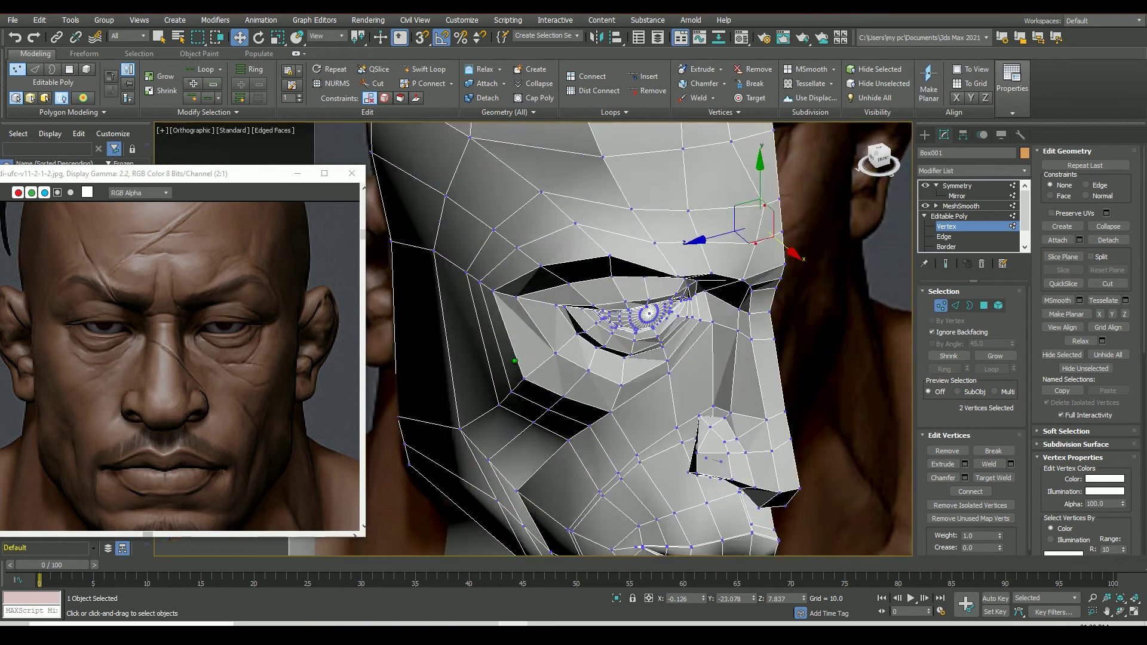
Step: Show the smoothed mirrored head, then re-enter Vertex level on it with nothing selected
click(957, 186)
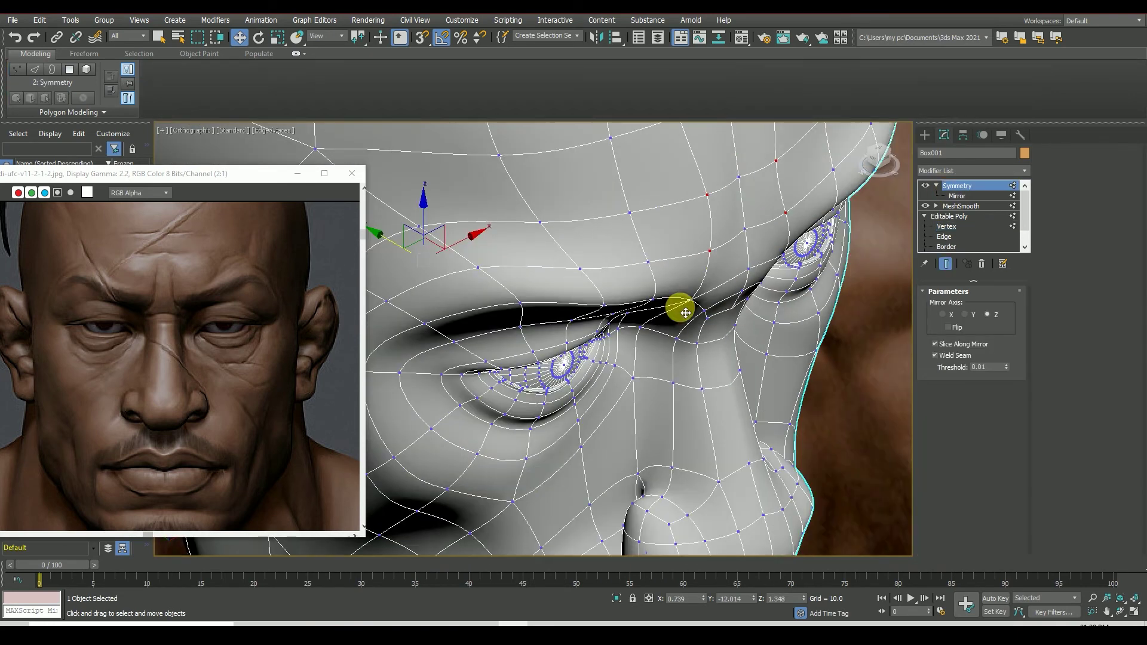
scroll(687, 299, down, 2)
scroll(712, 269, down, 3)
key(f)
scroll(714, 262, down, 2)
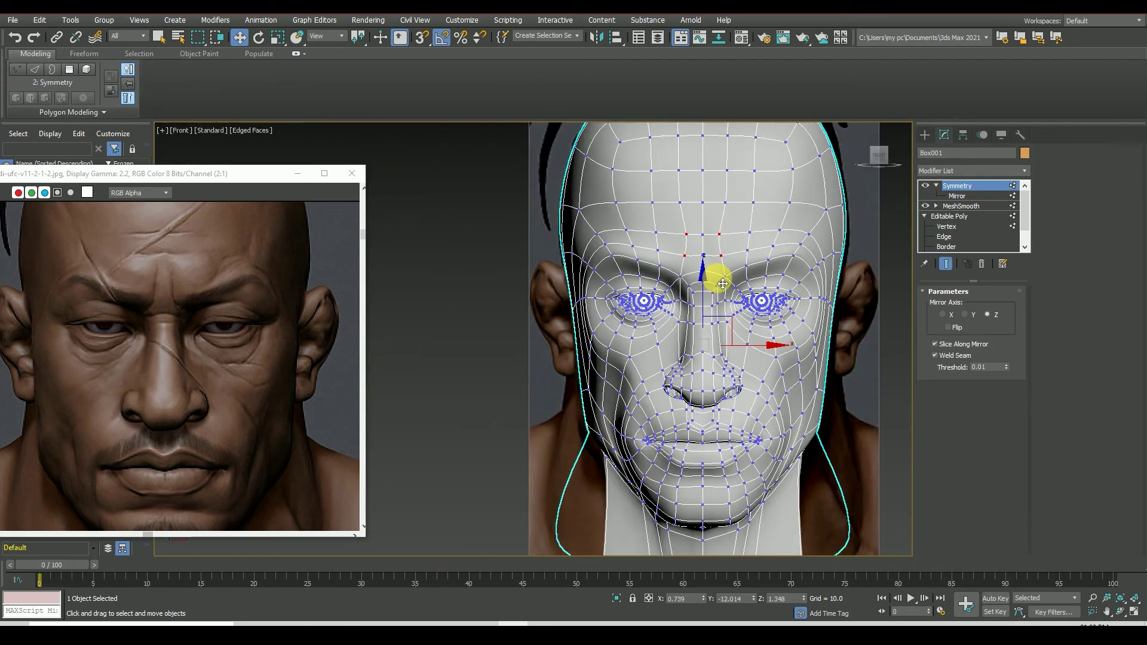
key(ctrl+d)
scroll(711, 244, up, 6)
click(712, 244)
click(949, 226)
click(946, 263)
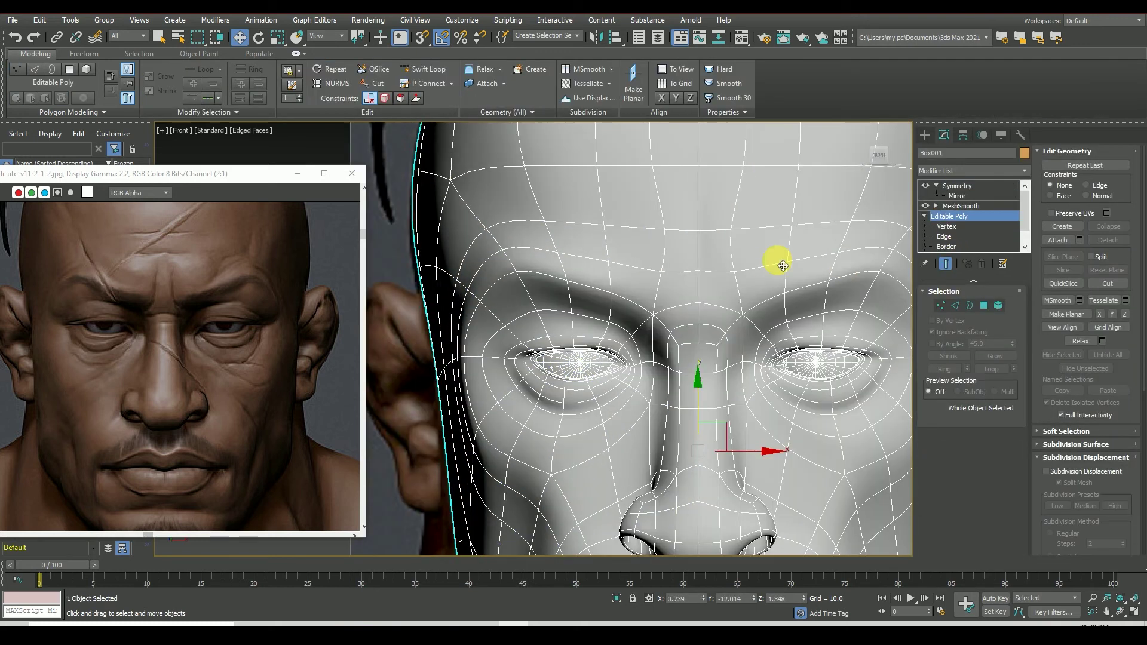
key(l)
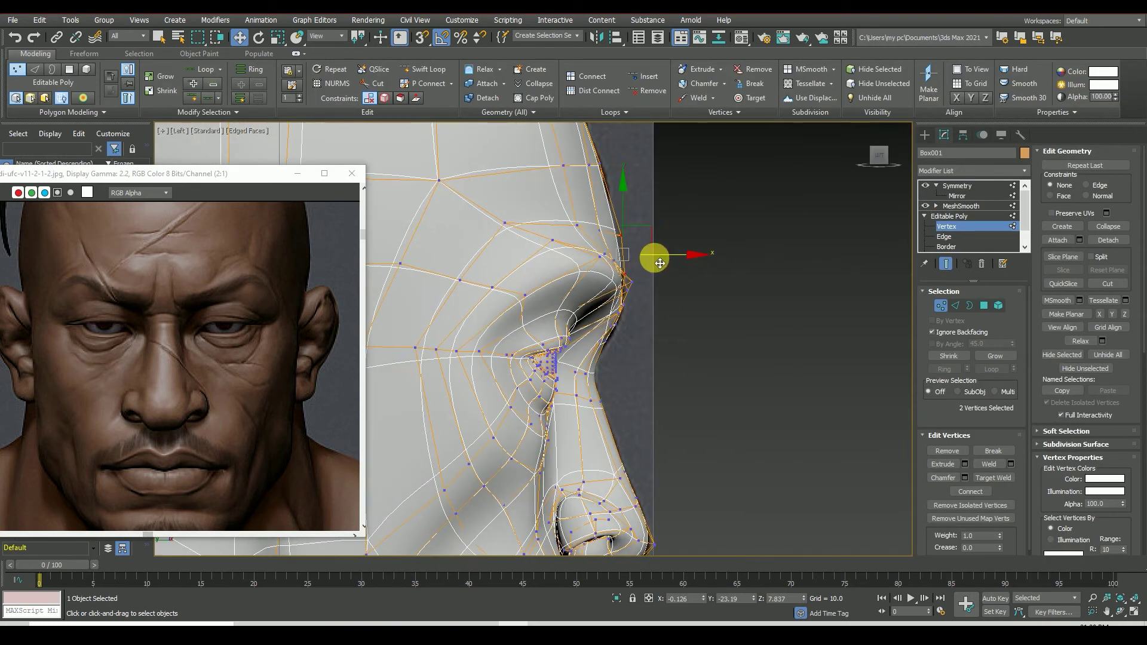
click(600, 167)
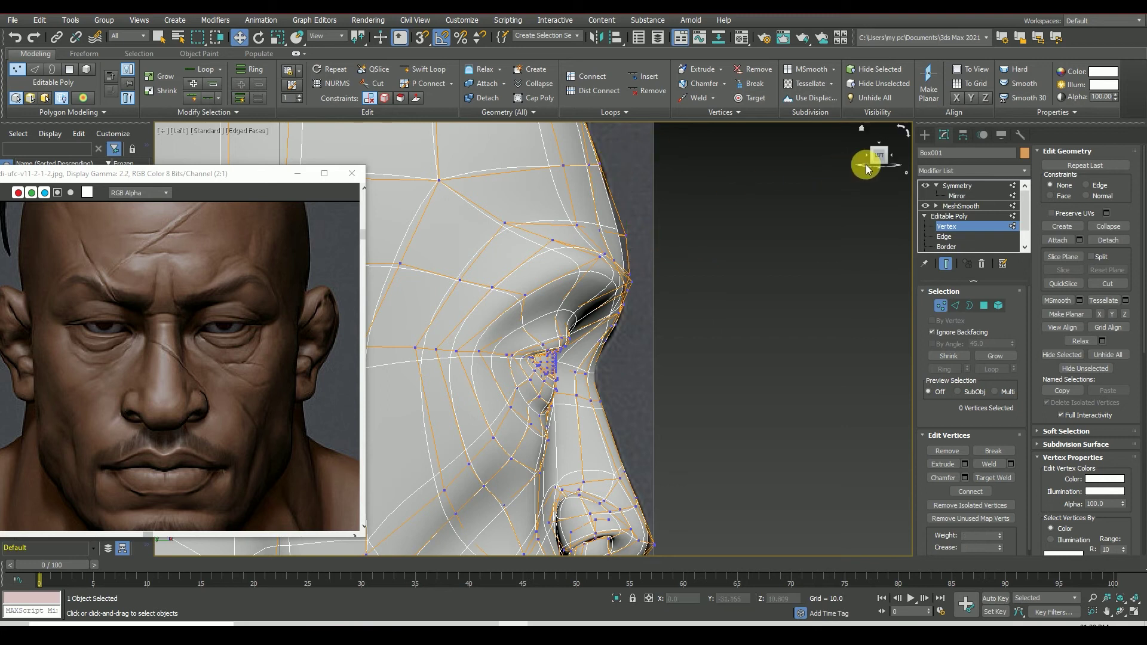
Step: Select the brow and forehead vertices and nudge them down and toward centre
drag(871, 159, 878, 170)
click(705, 256)
ctrl+click(692, 293)
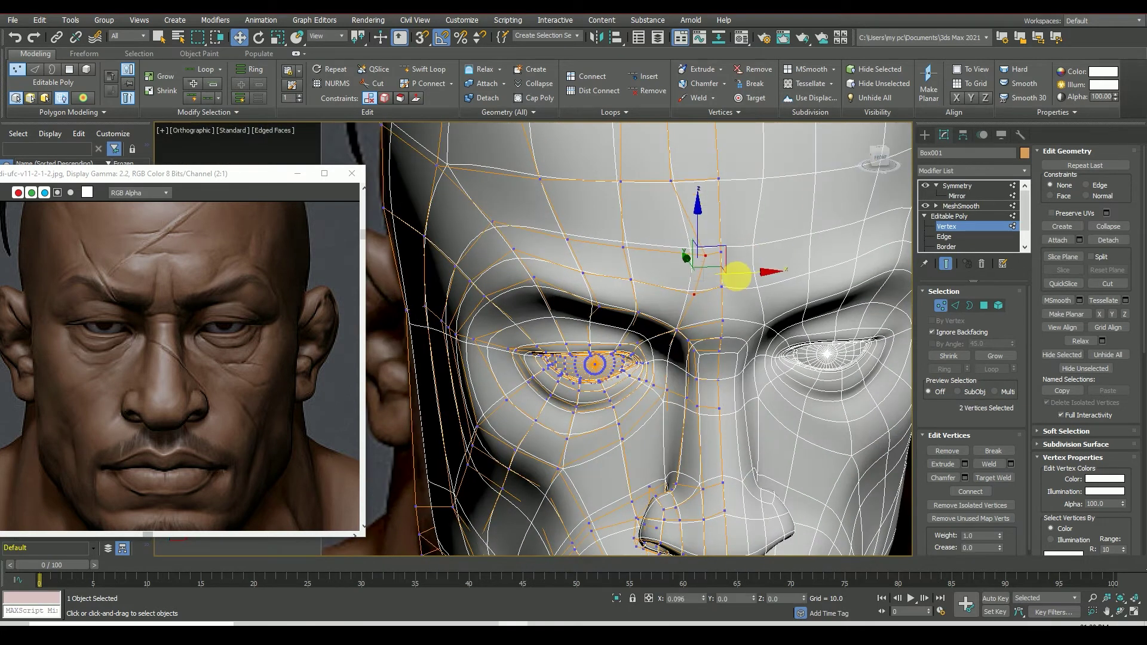
click(693, 289)
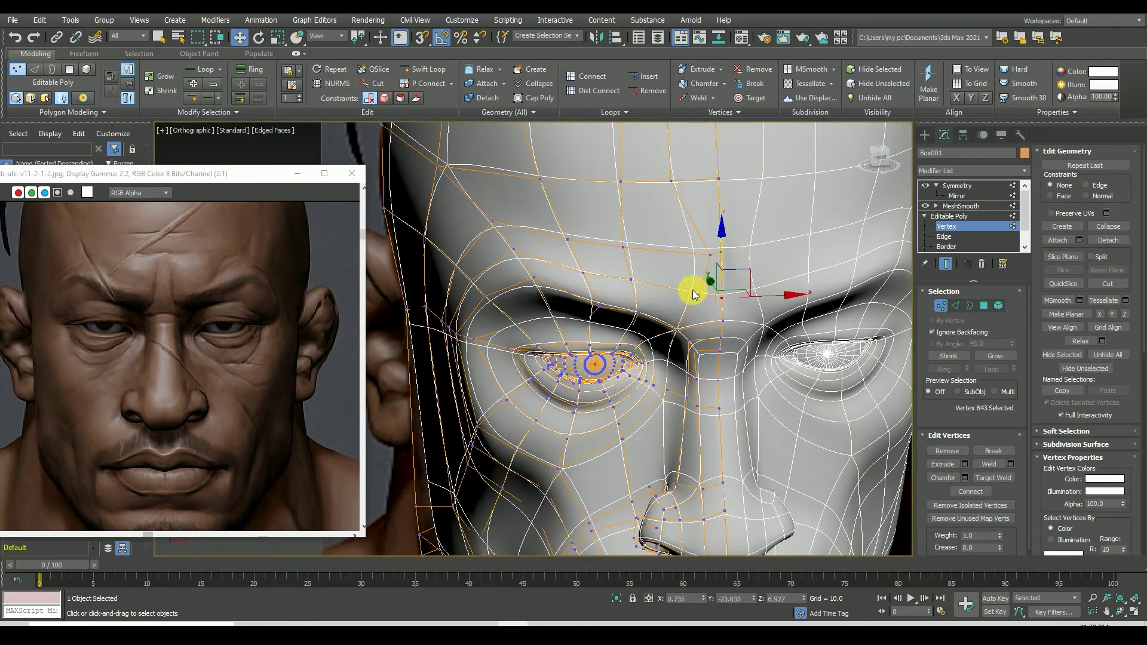
click(712, 256)
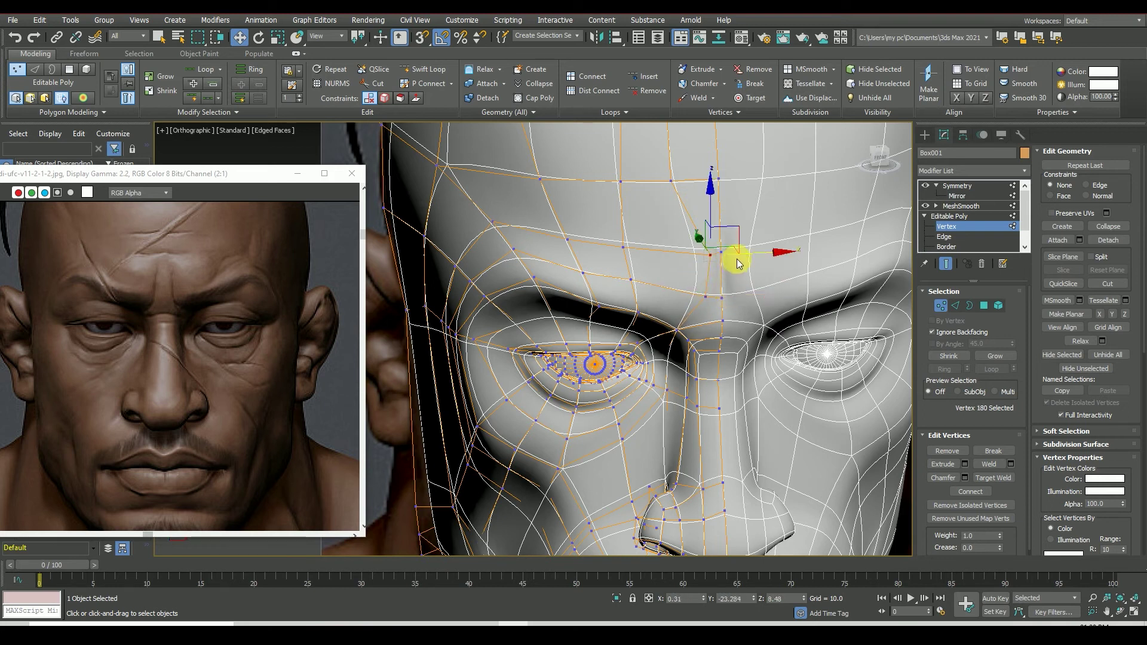
click(710, 298)
ctrl+click(711, 255)
mouse_move(696, 267)
mouse_down()
mouse_move(728, 285)
mouse_move(698, 248)
mouse_up()
Step: Inspect the full mirrored head without wireframe, then resume vertex editing
click(710, 259)
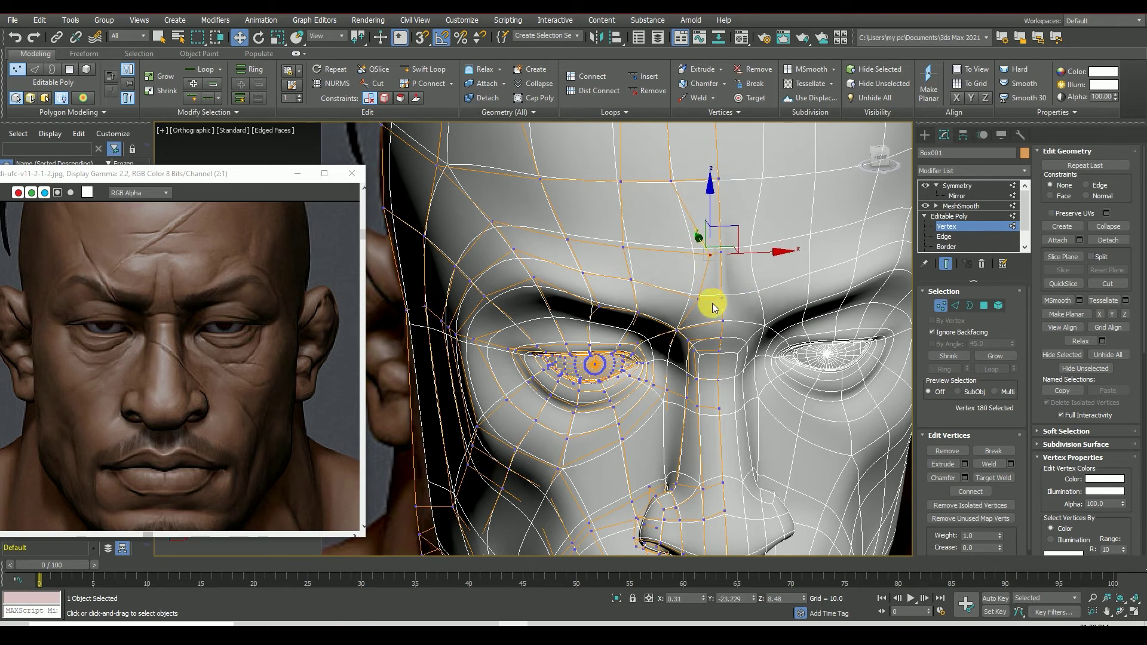
click(688, 295)
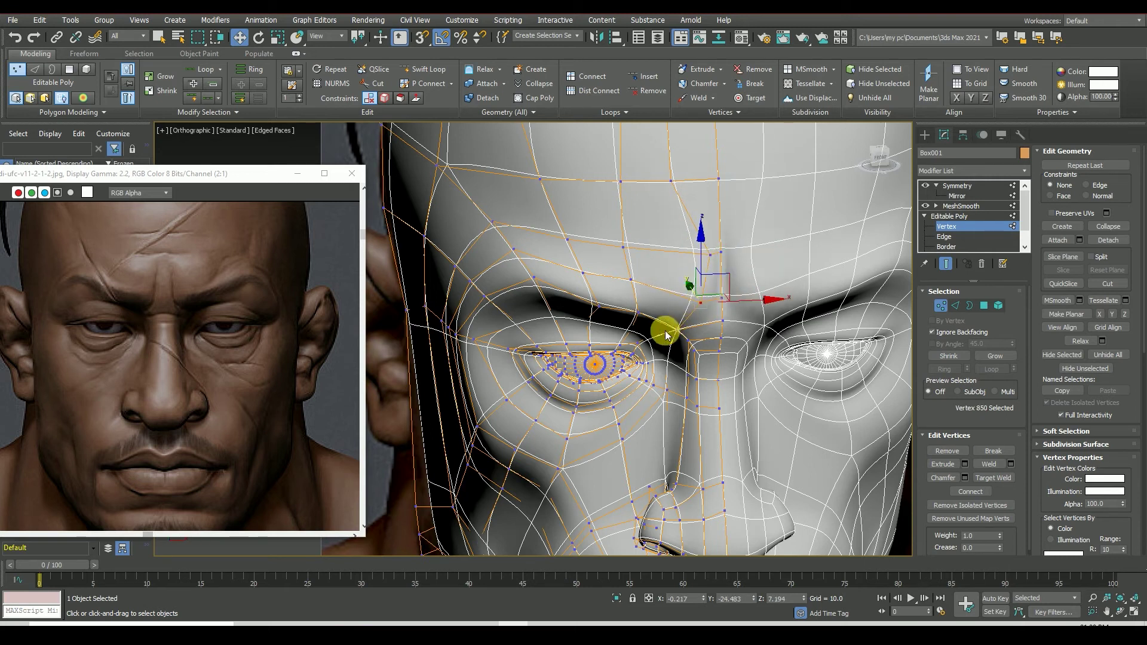
click(980, 185)
scroll(651, 290, down, 4)
click(883, 190)
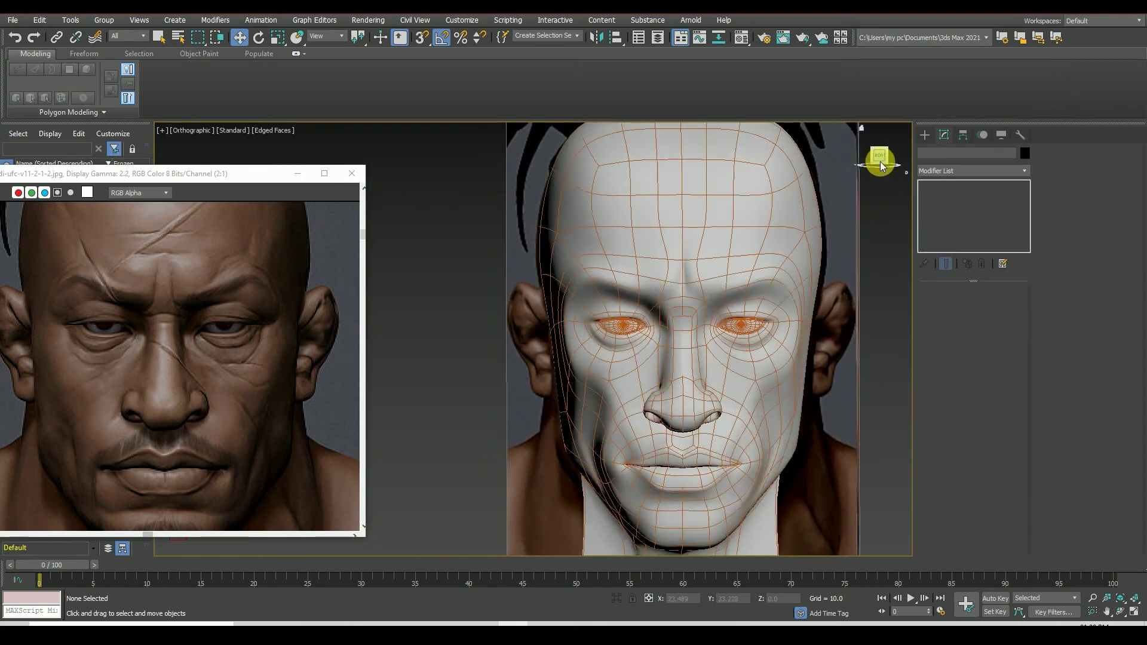
key(F4)
scroll(686, 295, up, 5)
click(686, 294)
Step: In Vertex mode, raise a brow vertex above the eye and nudge the vertex below it sideways
key(1)
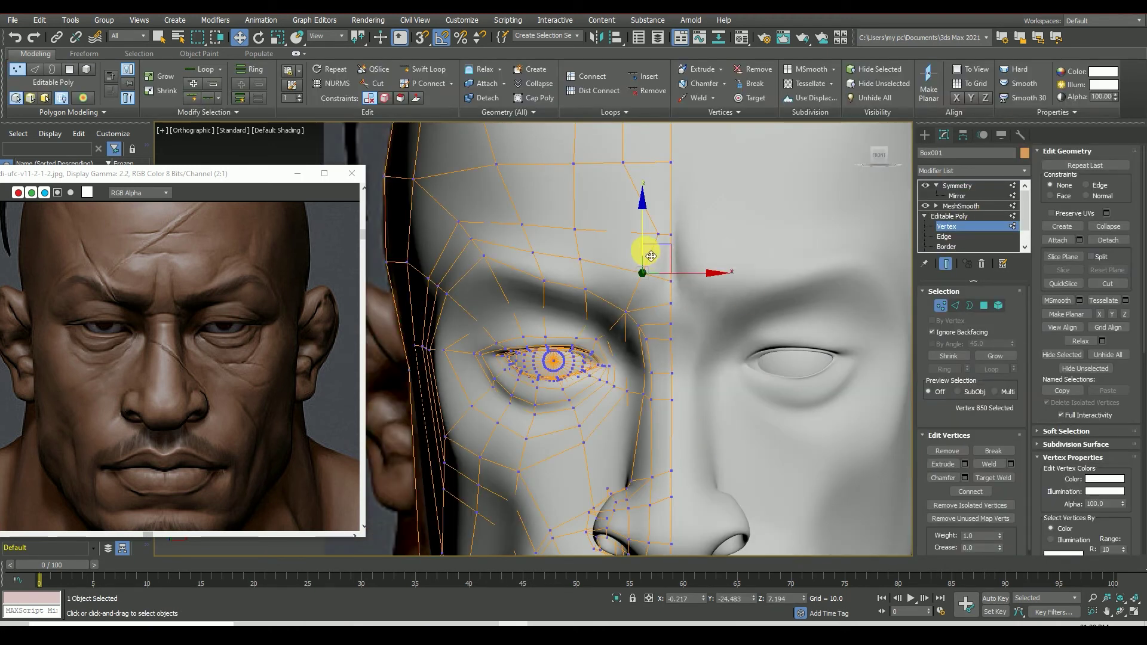
scroll(651, 256, up, 2)
scroll(667, 301, down, 2)
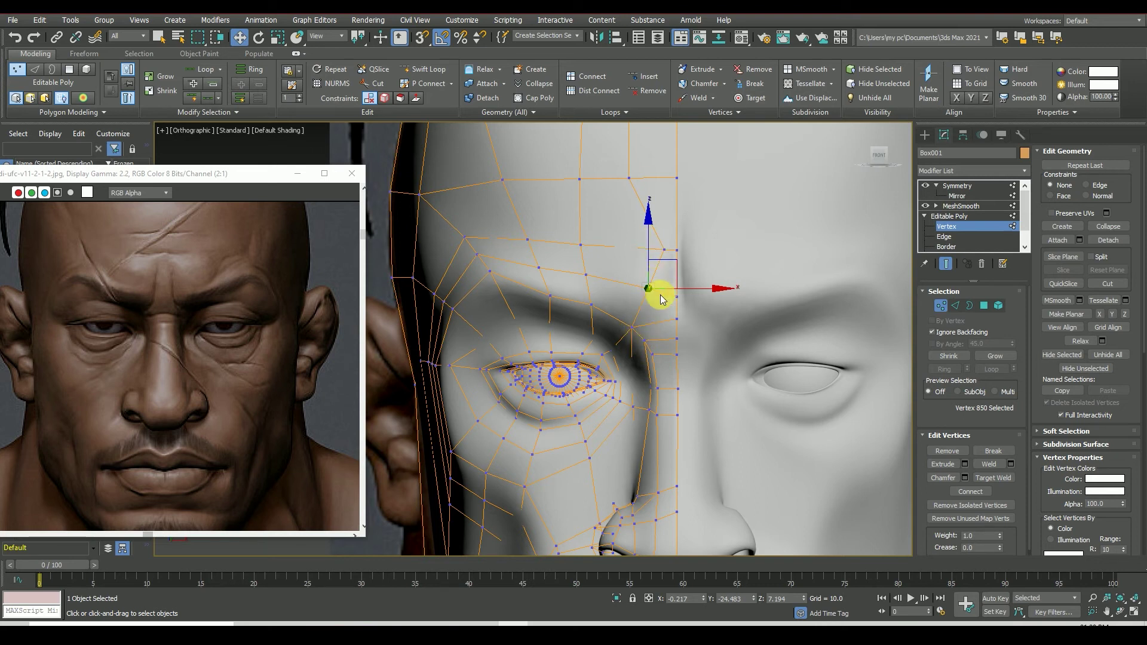
click(955, 305)
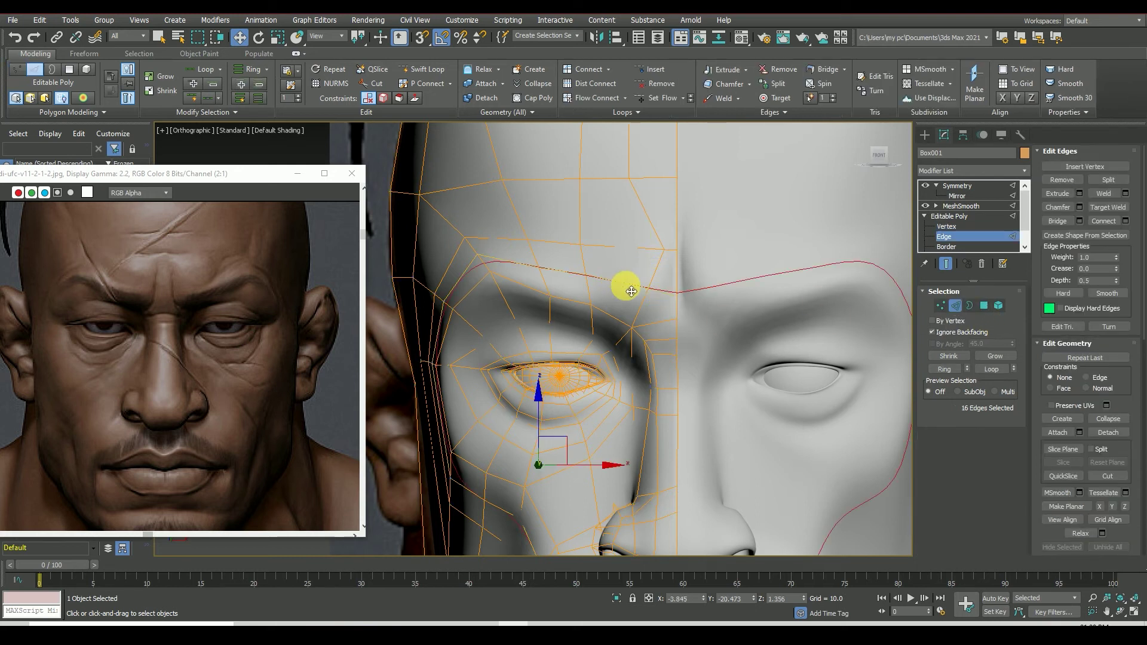
key(1)
scroll(657, 310, up, 3)
click(602, 341)
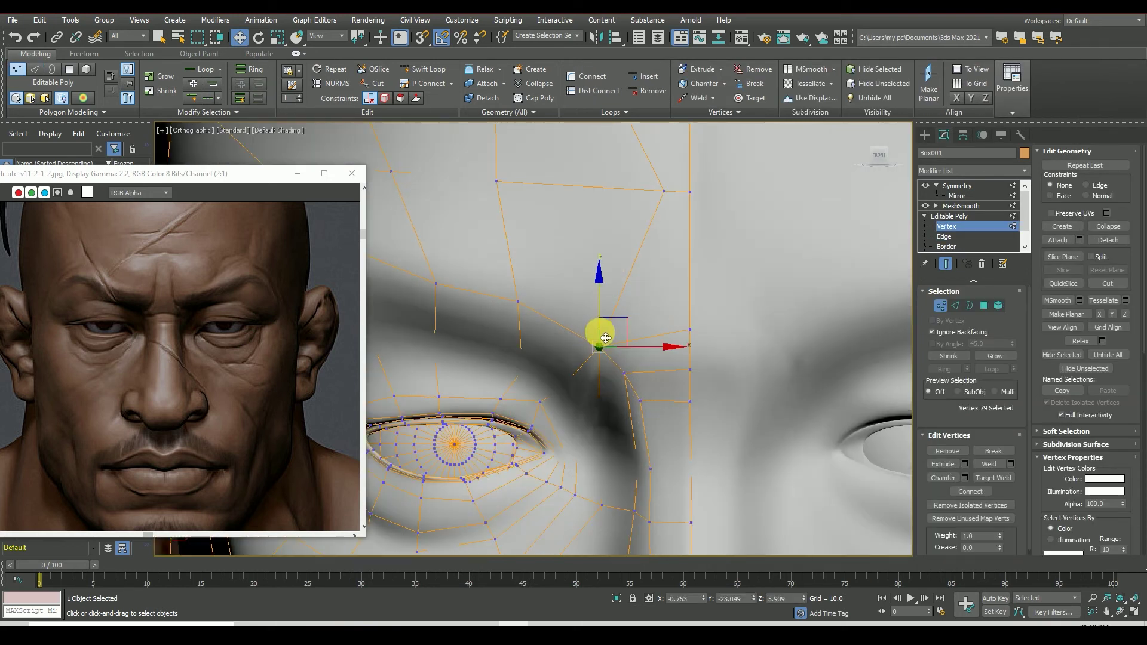
mouse_move(606, 326)
mouse_down()
mouse_move(605, 296)
mouse_move(615, 310)
mouse_up()
scroll(615, 310, up, 2)
click(624, 363)
drag(648, 364, 676, 362)
Step: Select the vertices around the inner eye corner and the brow above it
click(644, 403)
scroll(699, 389, down, 2)
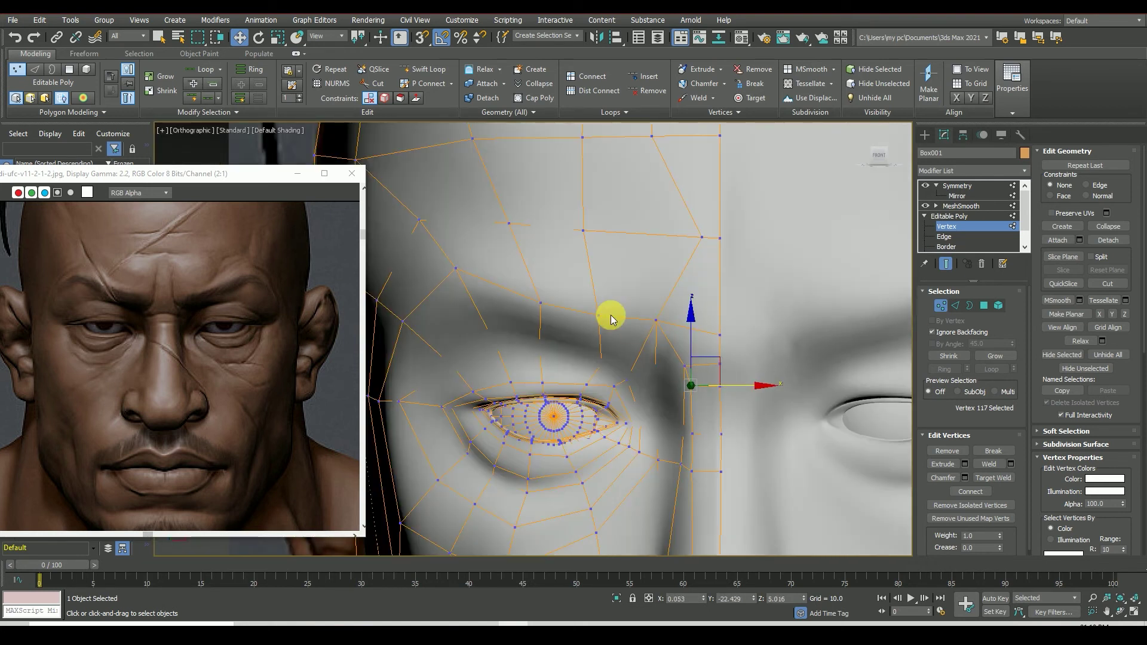
scroll(610, 319, up, 1)
scroll(647, 343, down, 2)
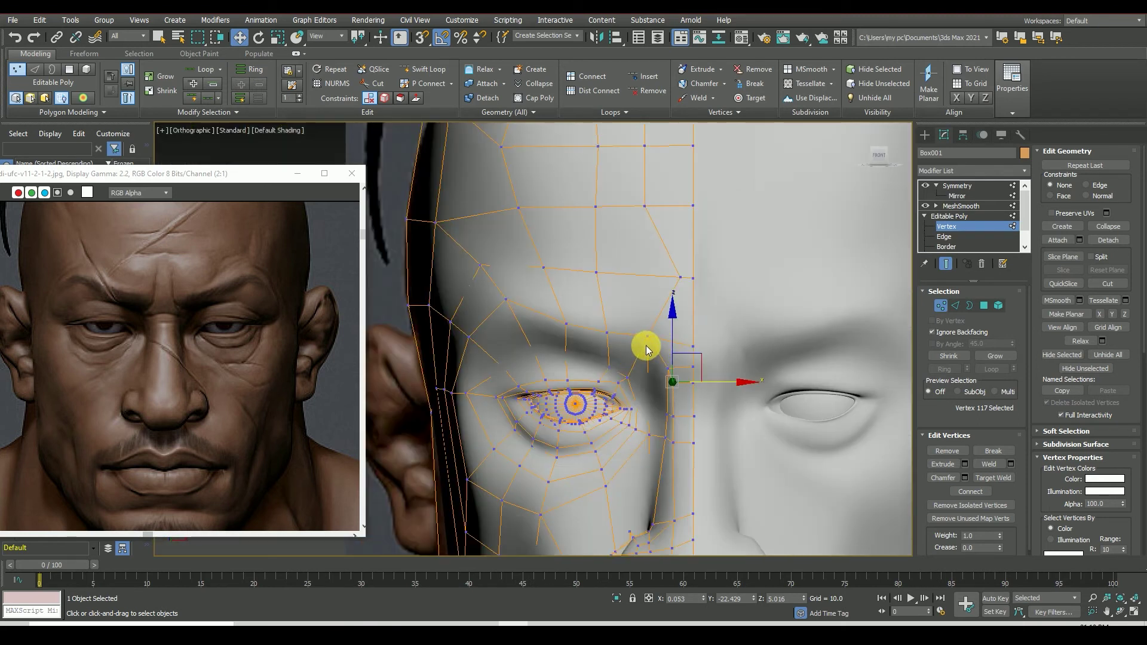
click(648, 336)
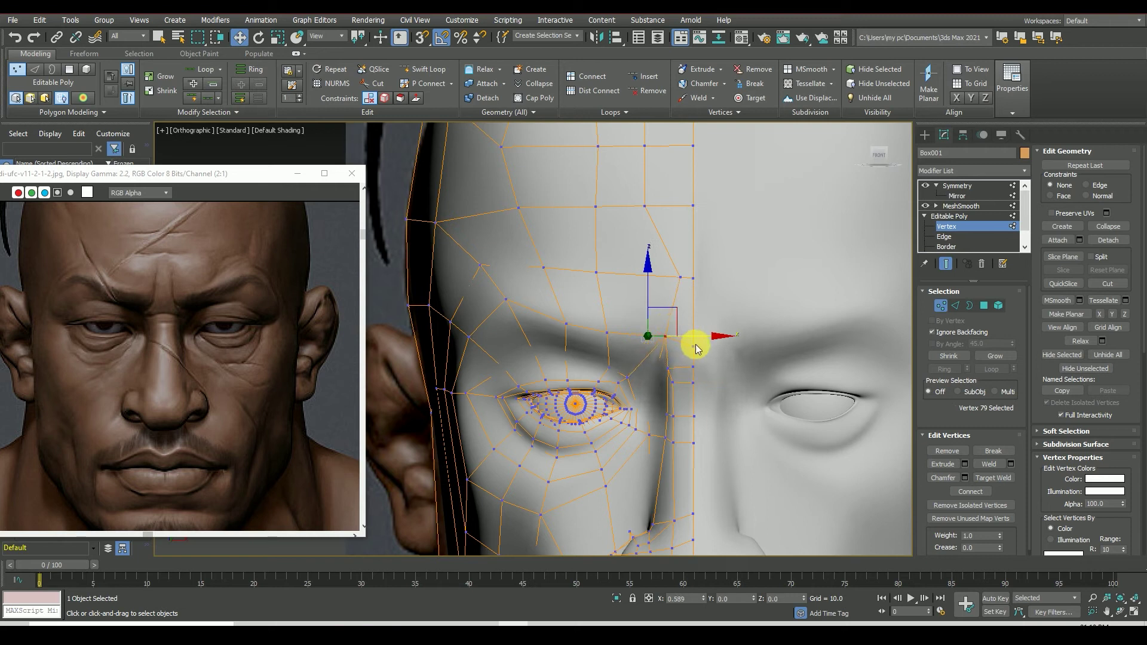
click(669, 367)
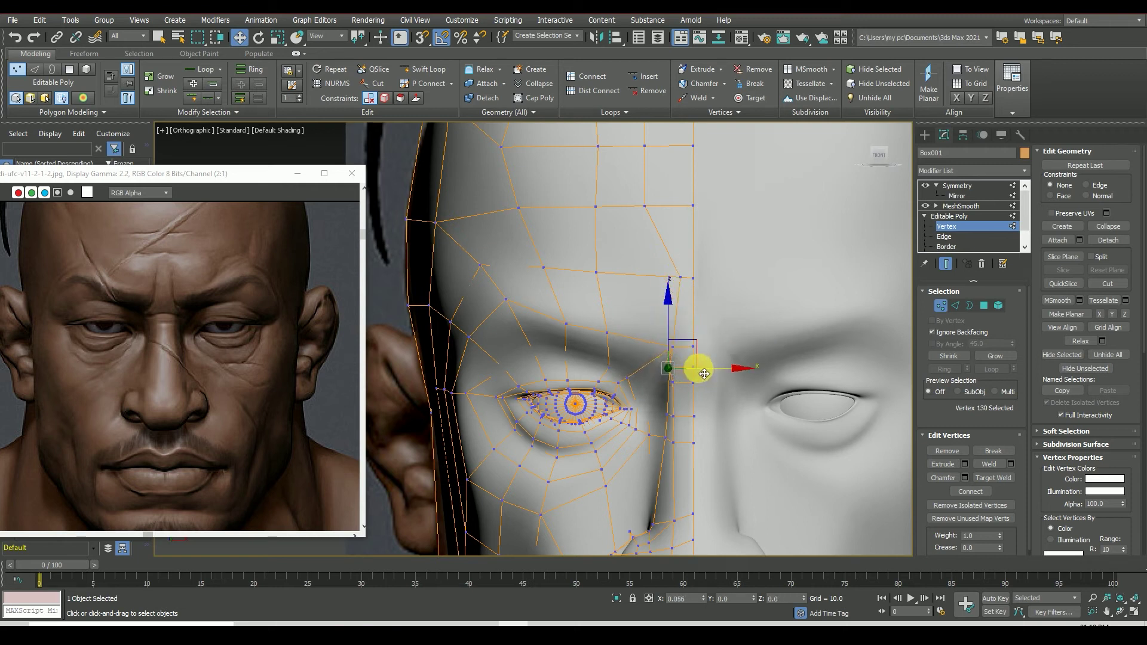
click(675, 386)
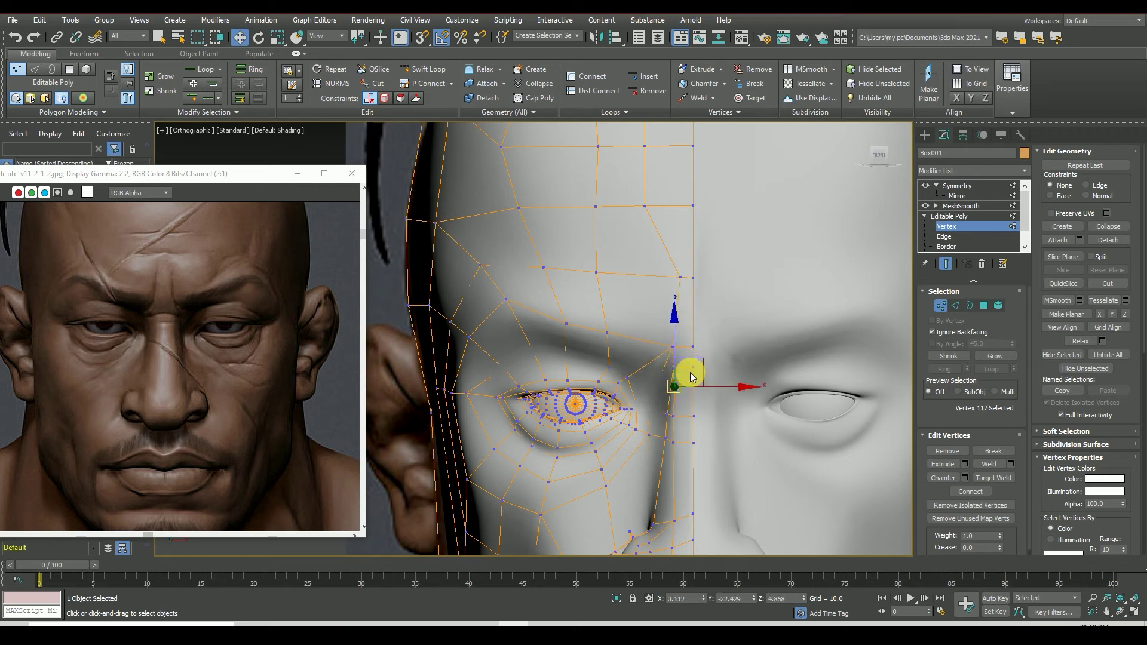
Step: Orbit under the brow, return to front view, then check the eye region's depth
drag(873, 161, 533, 339)
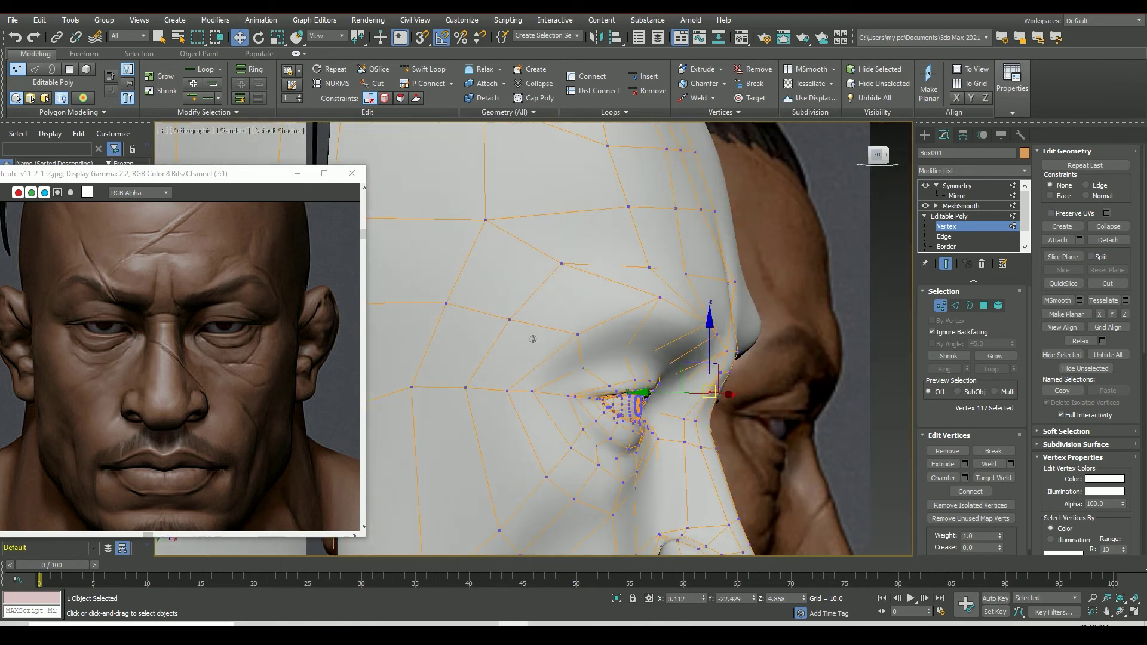
key(f)
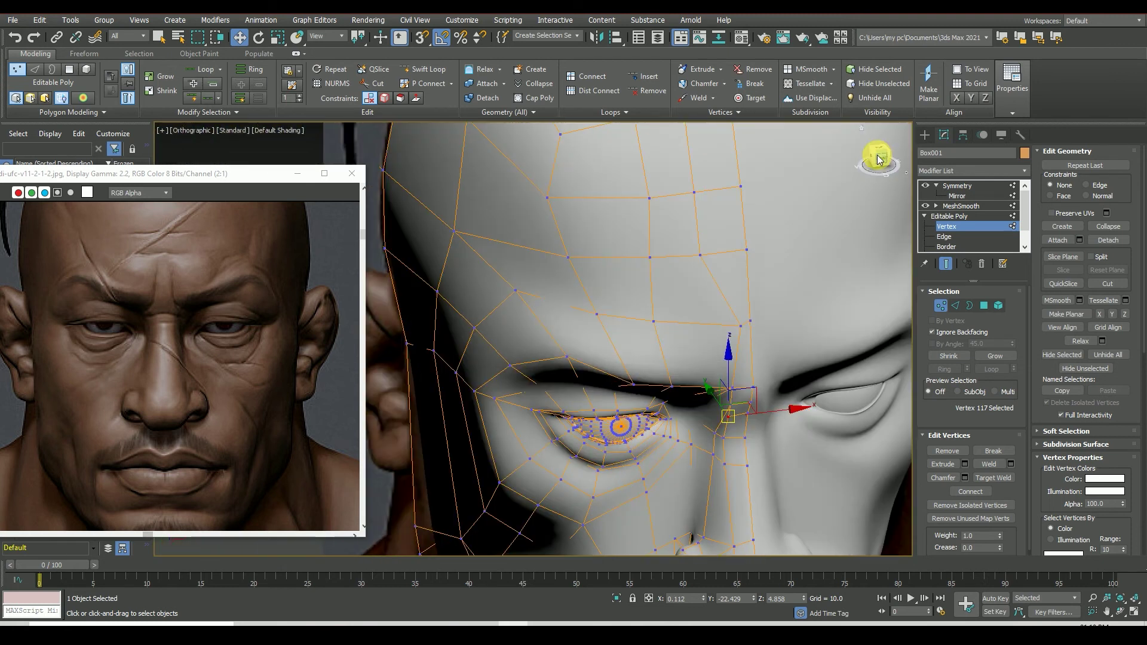
middle_drag(661, 371, 666, 375)
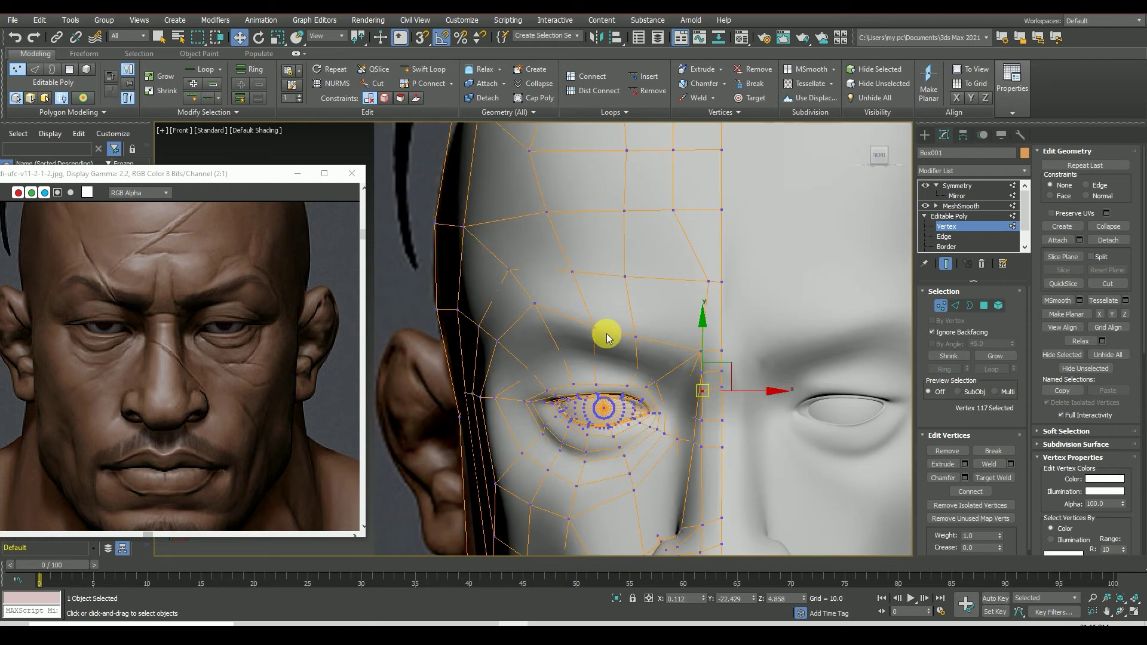
scroll(593, 423, down, 2)
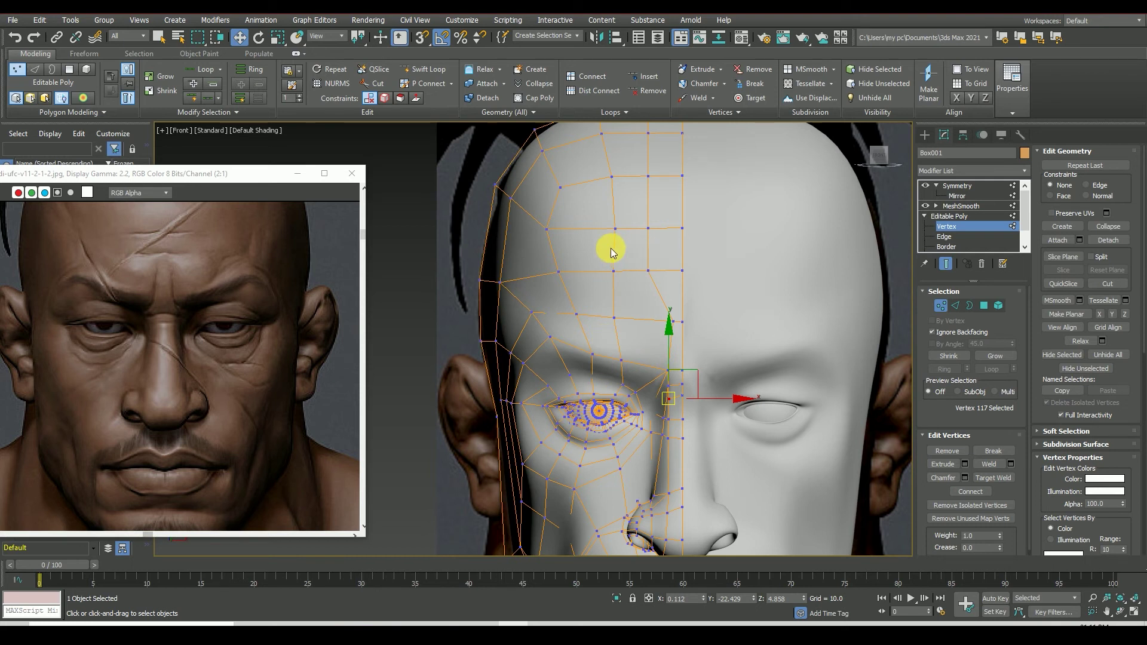
scroll(674, 374, up, 2)
mouse_move(866, 156)
mouse_down()
mouse_move(794, 274)
mouse_move(871, 192)
mouse_up()
scroll(743, 368, up, 3)
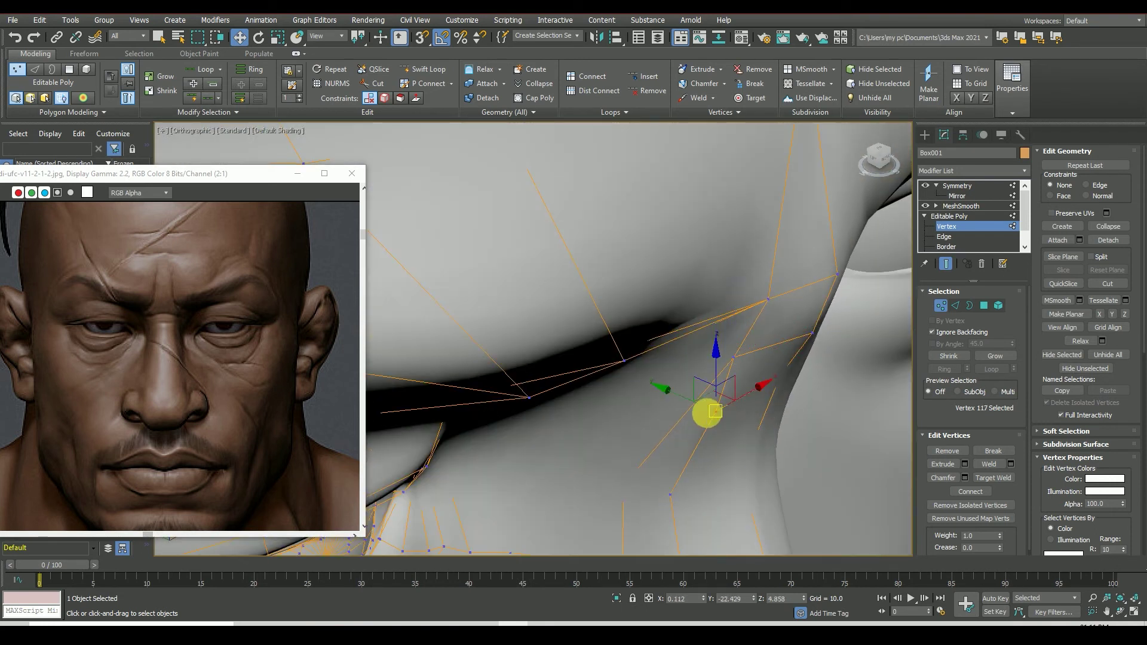
Step: Select vertices beside the inner eye corner, on the nose bridge and by the brow
click(734, 357)
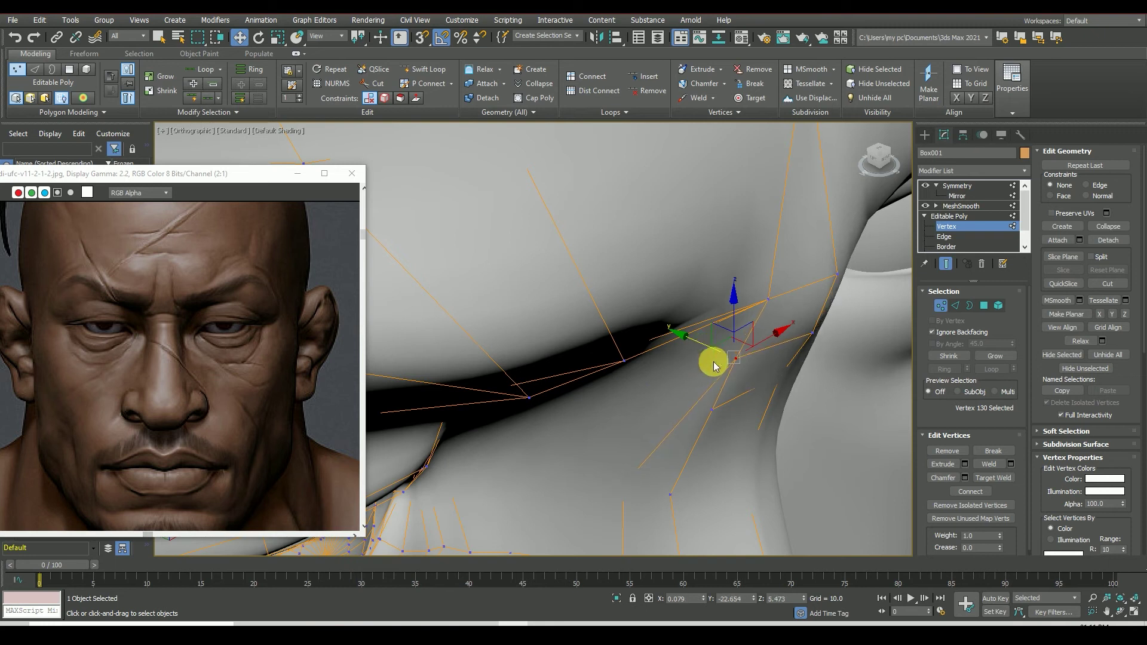
click(672, 495)
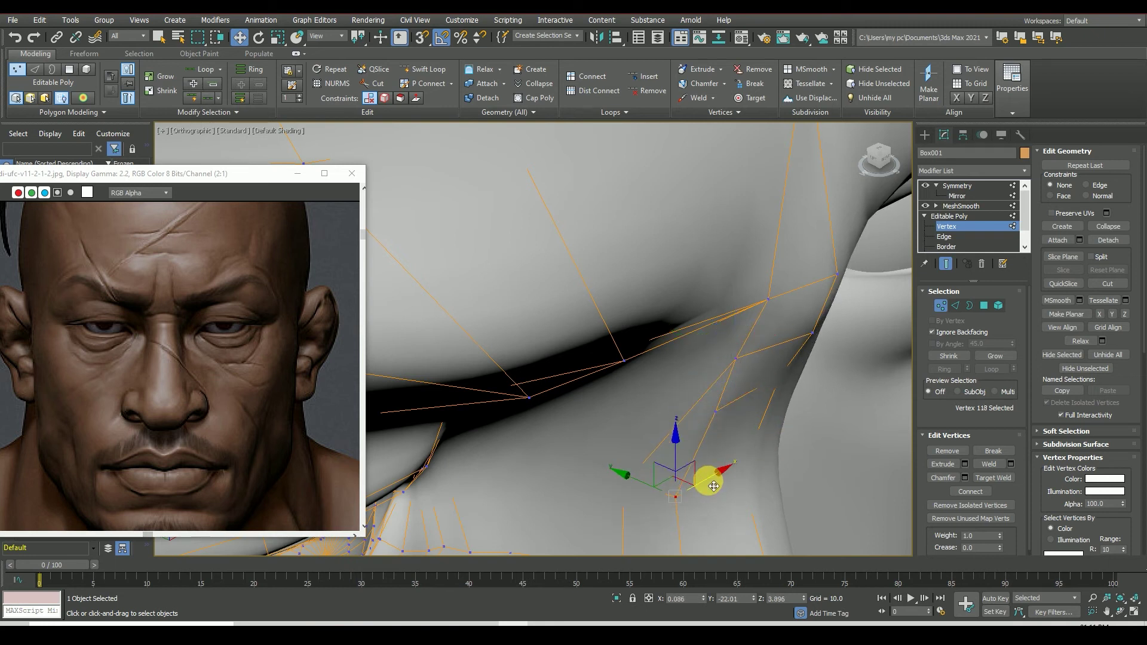
click(810, 332)
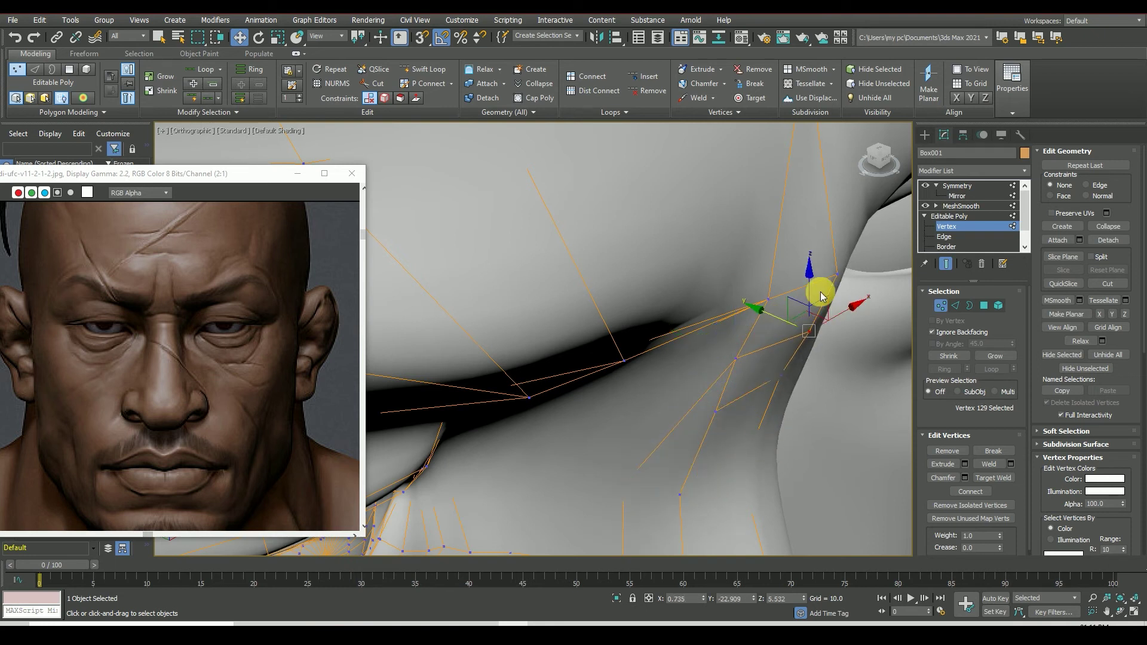
scroll(821, 297, down, 5)
click(880, 161)
Step: In front view, select brow vertices above the inner corner and a forehead vertex
click(716, 356)
click(626, 337)
scroll(697, 372, down, 1)
scroll(682, 353, down, 1)
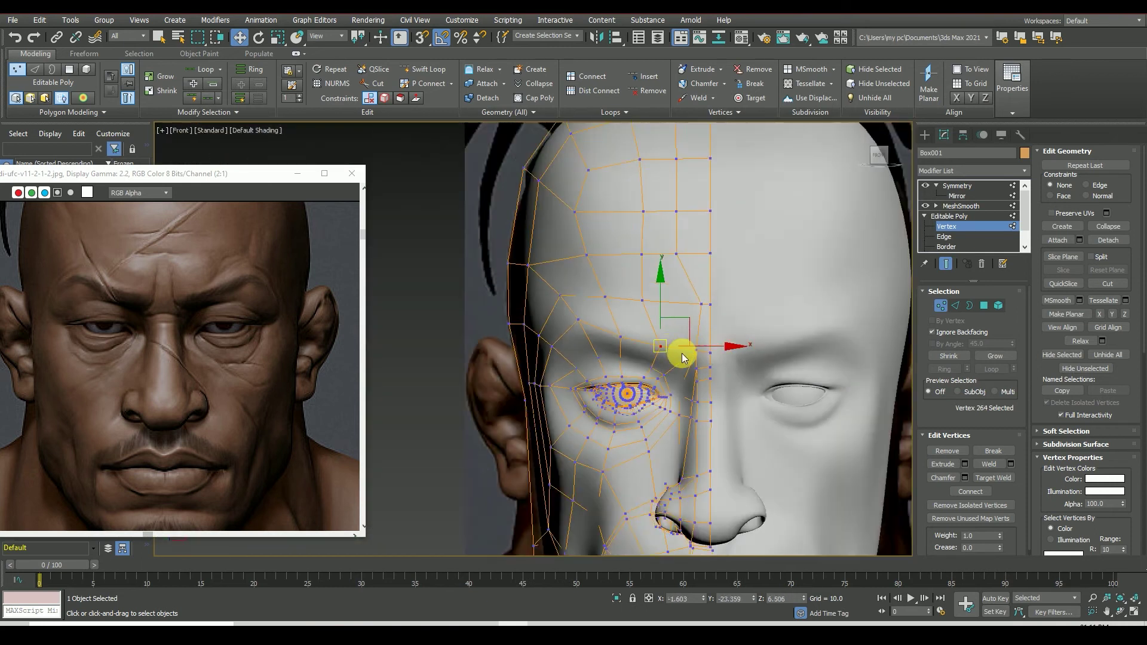
scroll(692, 333, up, 3)
scroll(716, 342, down, 1)
click(678, 199)
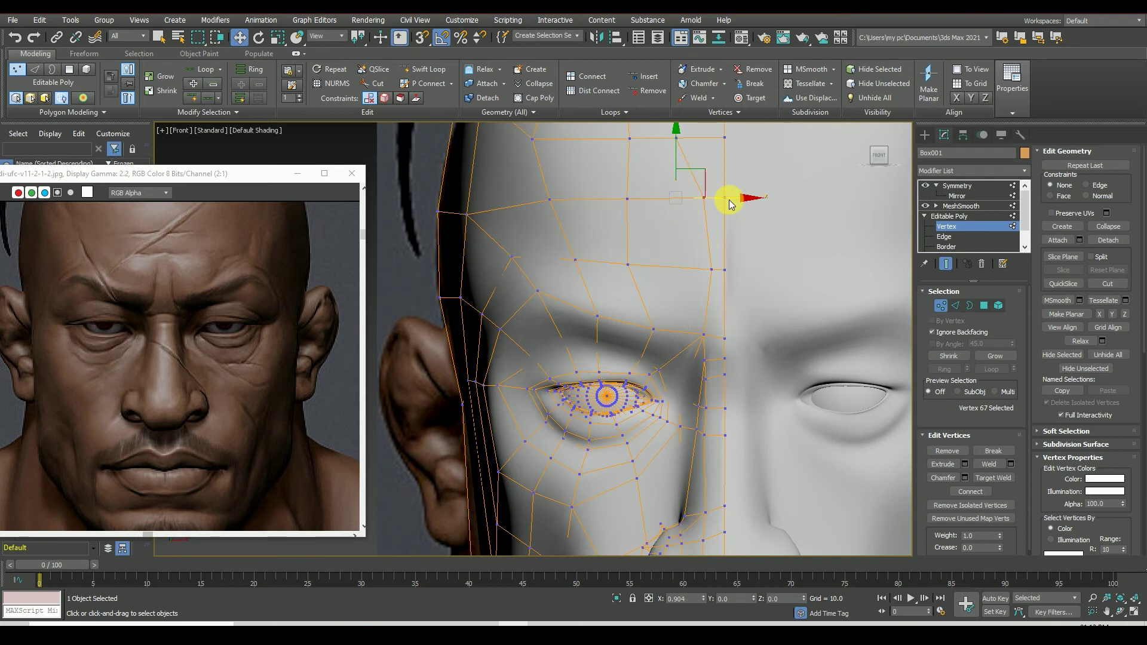
scroll(722, 282, up, 2)
scroll(718, 281, down, 2)
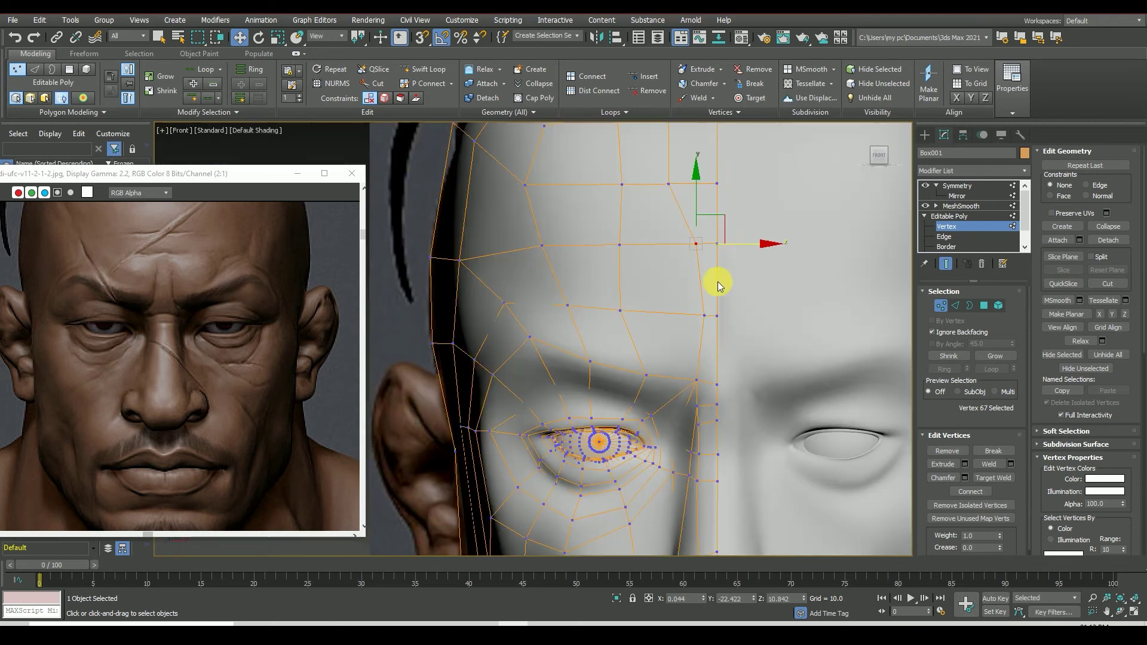
Step: From a side view, push the inner brow vertex in depth and nudge the brow outward
click(866, 151)
drag(882, 158, 855, 179)
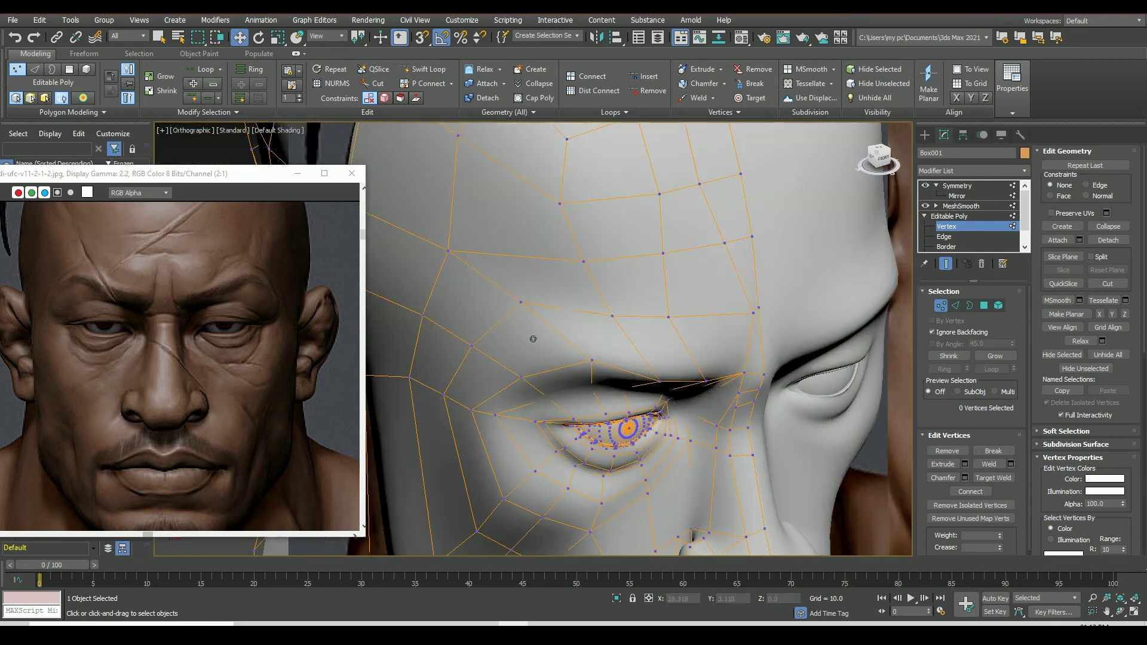
scroll(753, 346, up, 3)
click(757, 353)
drag(738, 336, 725, 331)
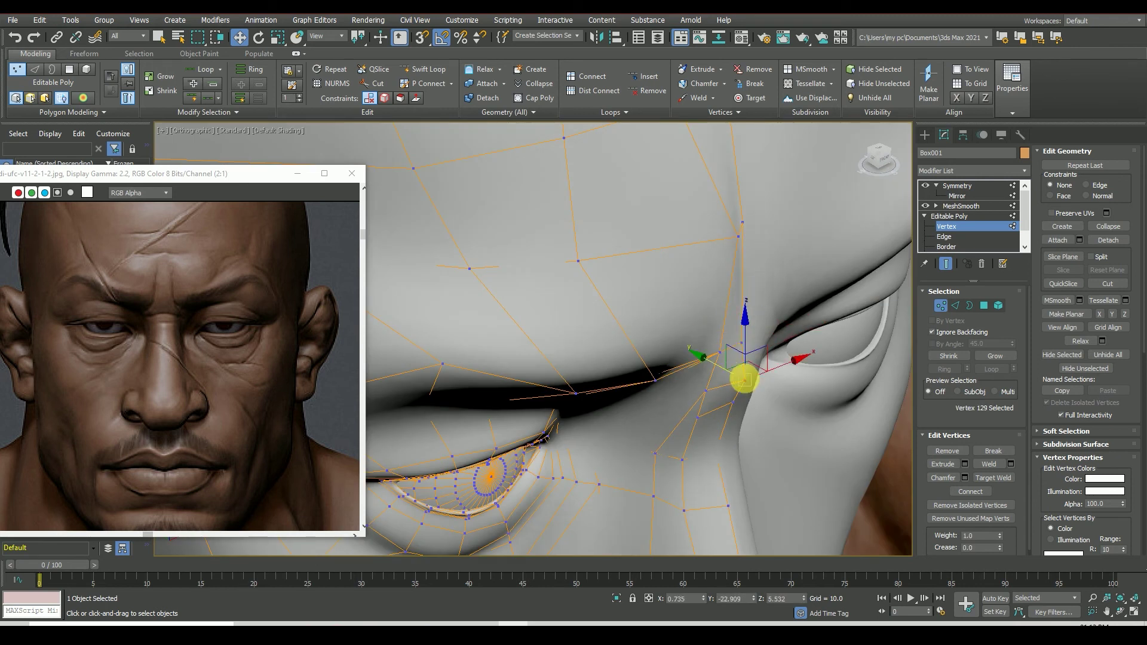
click(732, 400)
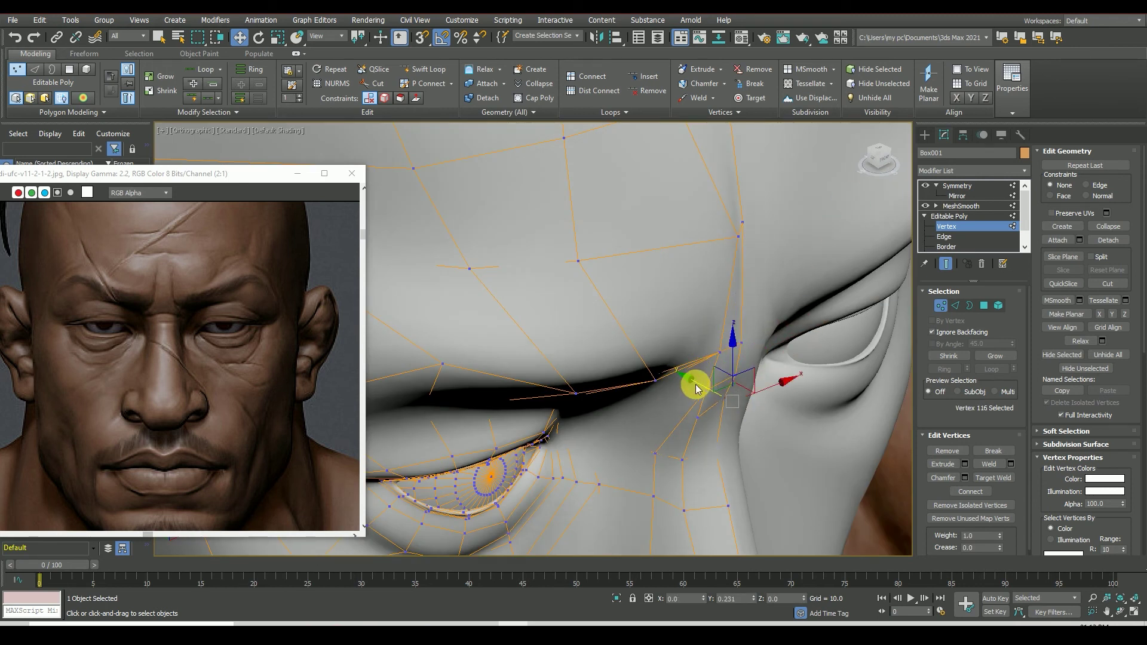
click(724, 354)
drag(701, 346, 759, 350)
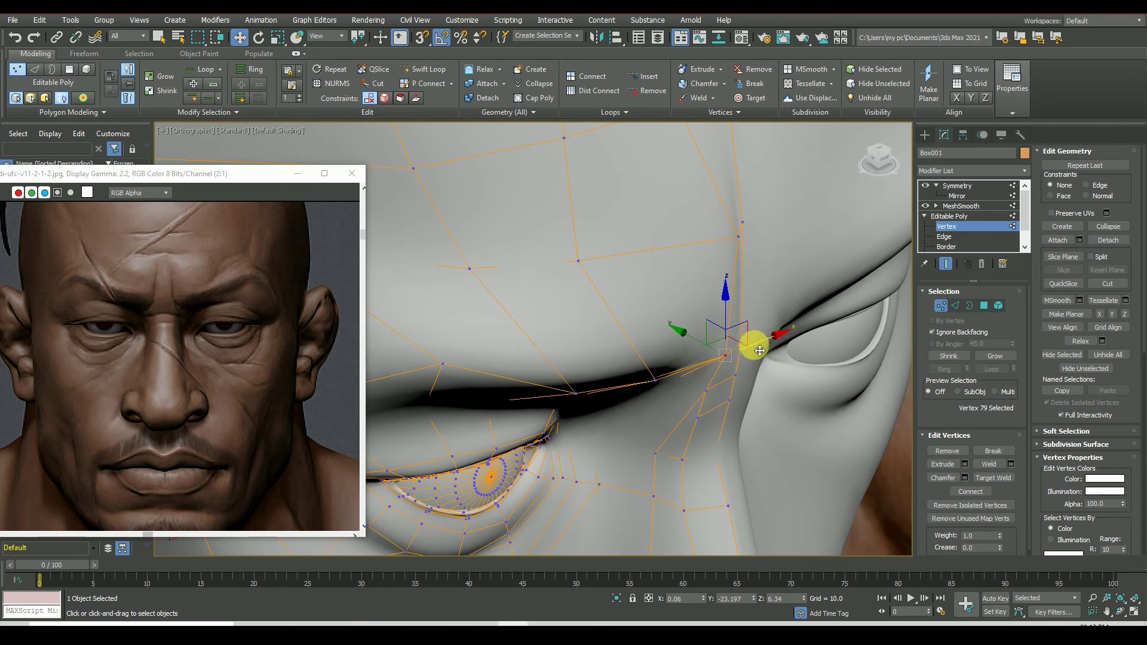
key(f)
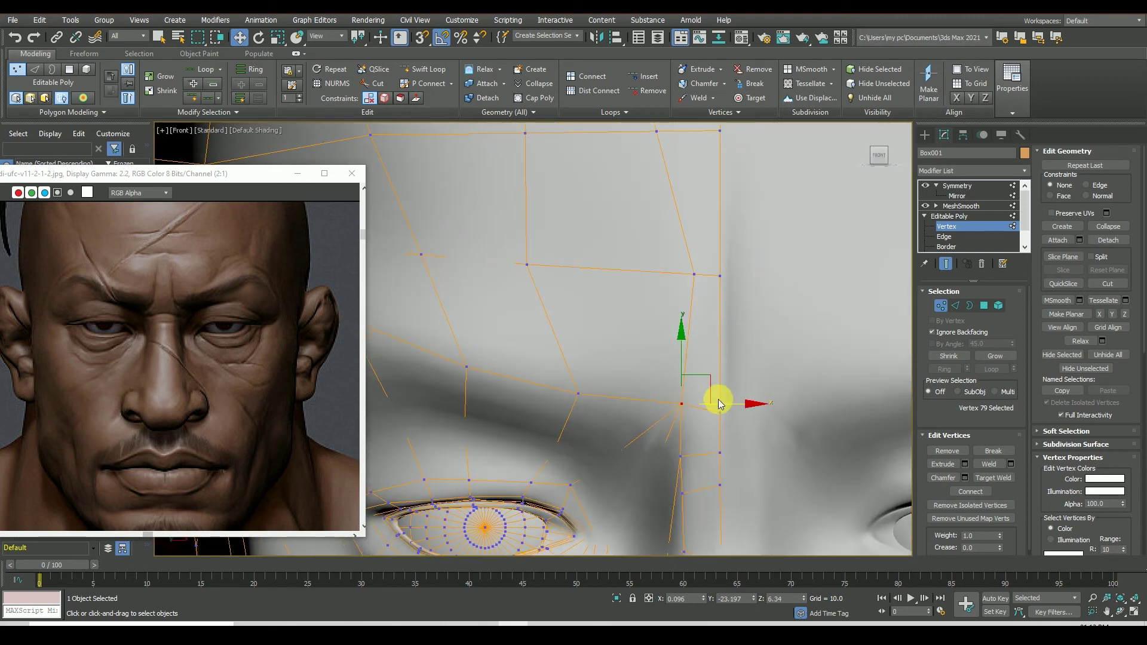
Step: Check inner-corner vertices, preview the mirrored face, then reselect the inner brow vertex
click(684, 492)
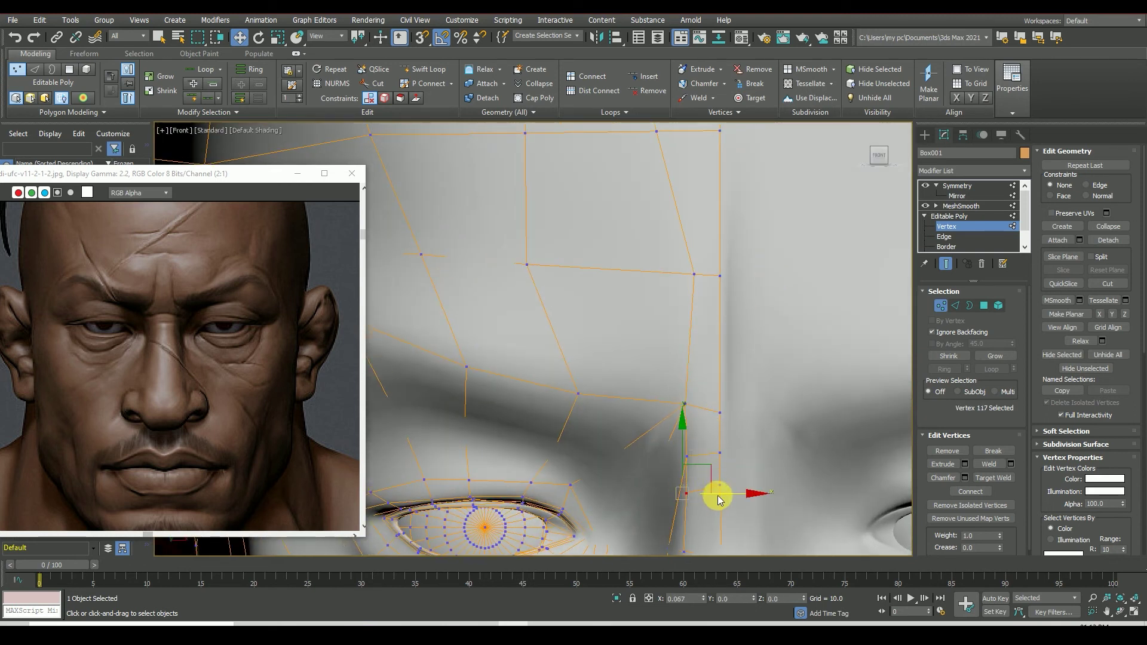
click(692, 411)
click(690, 457)
scroll(726, 465, down, 3)
scroll(700, 343, down, 5)
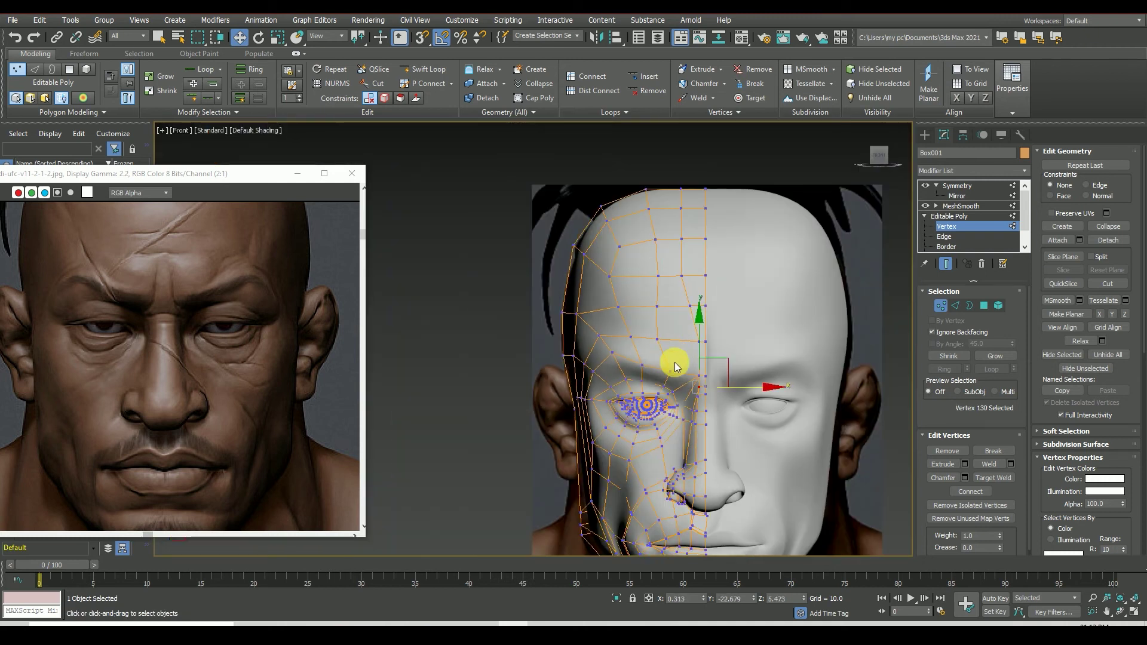
click(949, 193)
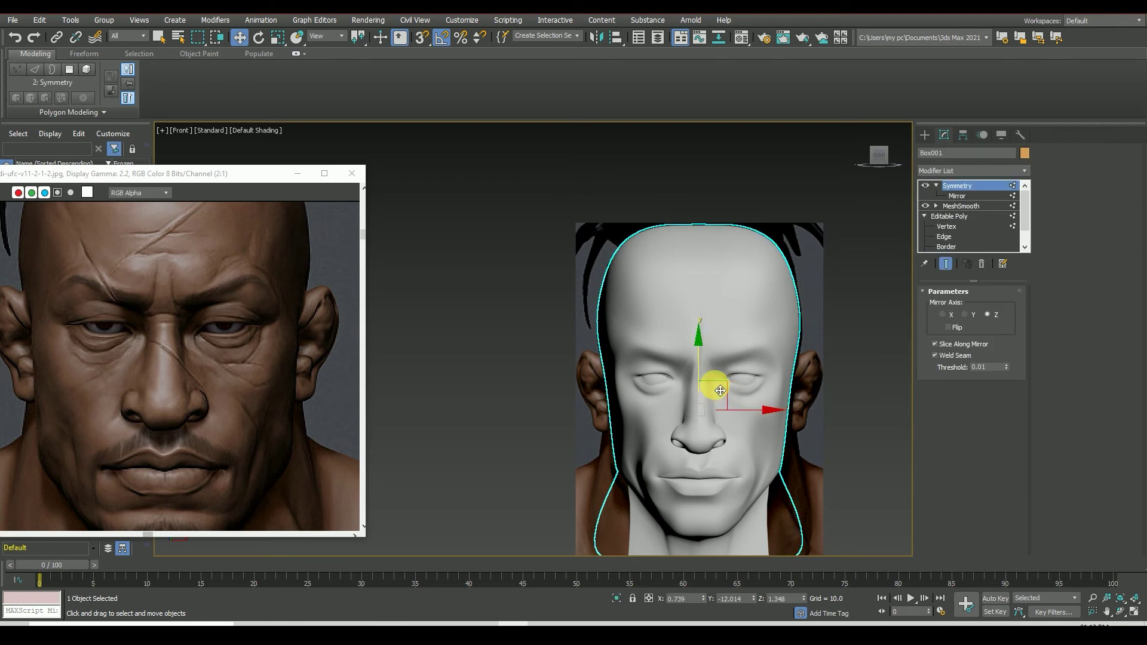
scroll(711, 383, up, 5)
click(948, 228)
scroll(783, 261, down, 3)
scroll(662, 250, up, 5)
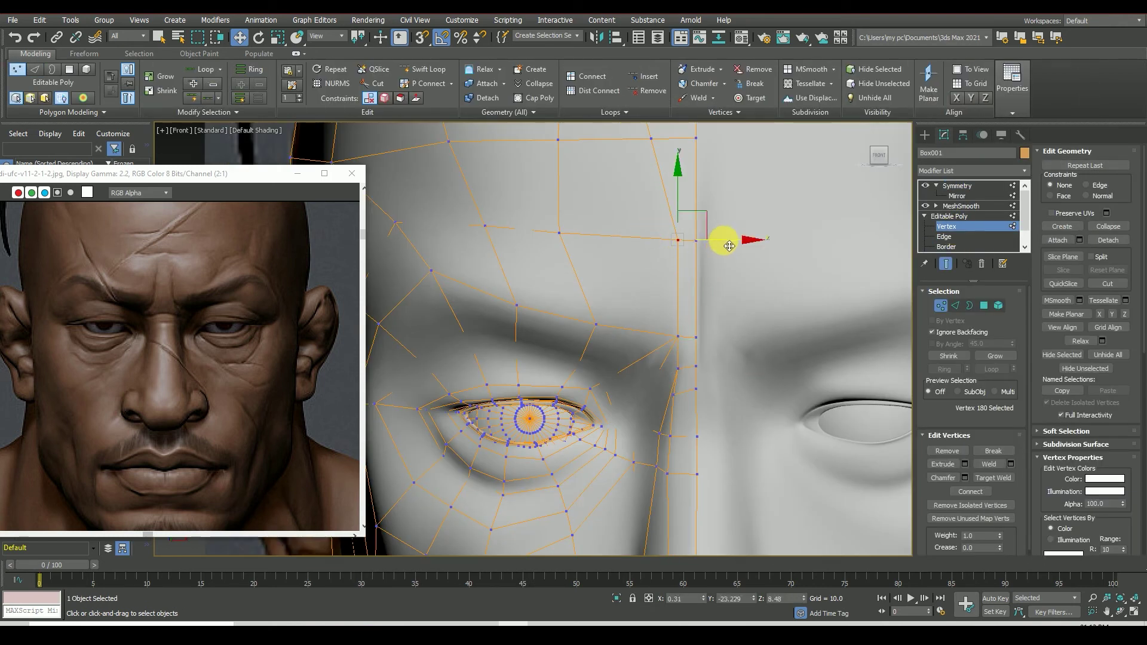
click(678, 337)
scroll(678, 338, down, 3)
Step: Open the material editor, select the inner eye-corner vertices and turn on Edged Faces
click(297, 173)
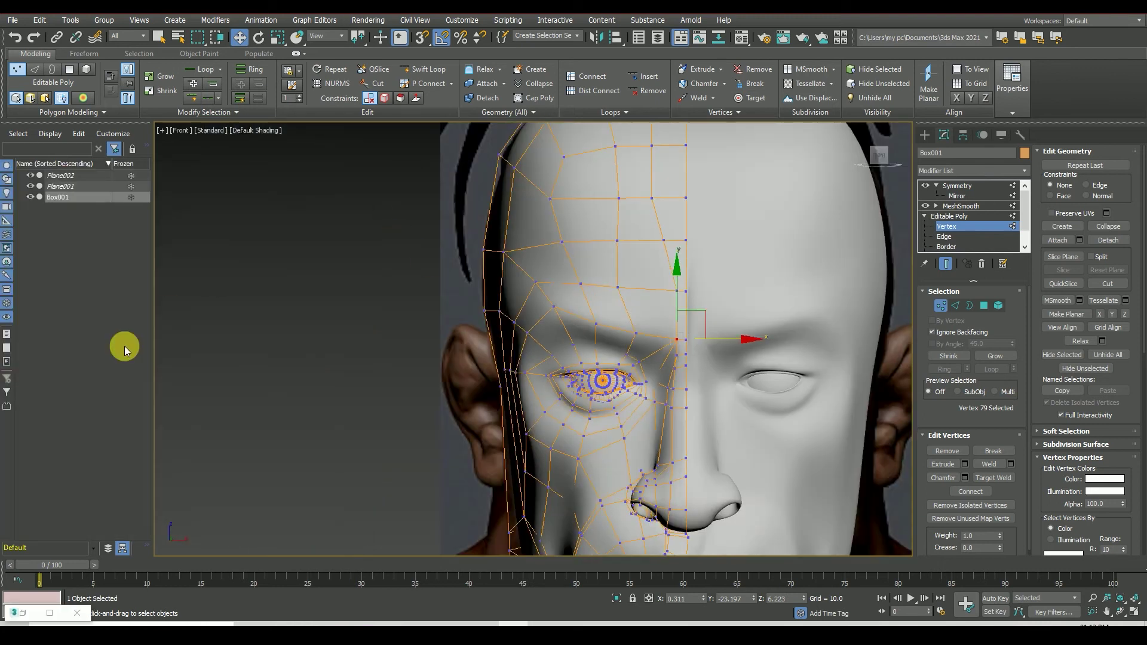
key(m)
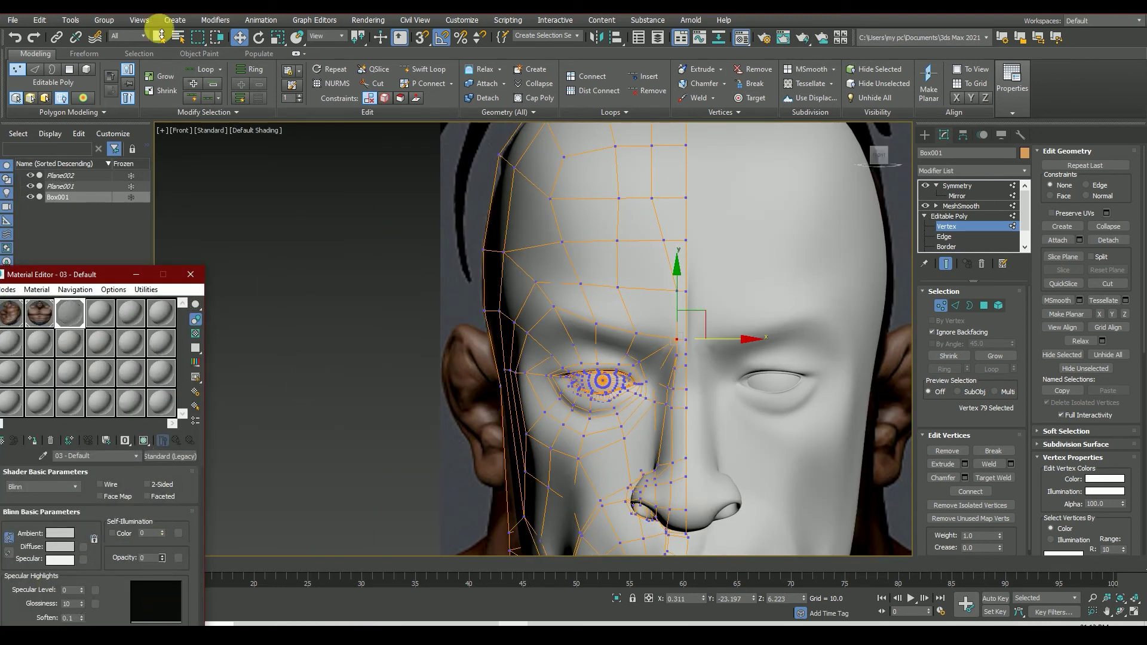
scroll(681, 337, up, 3)
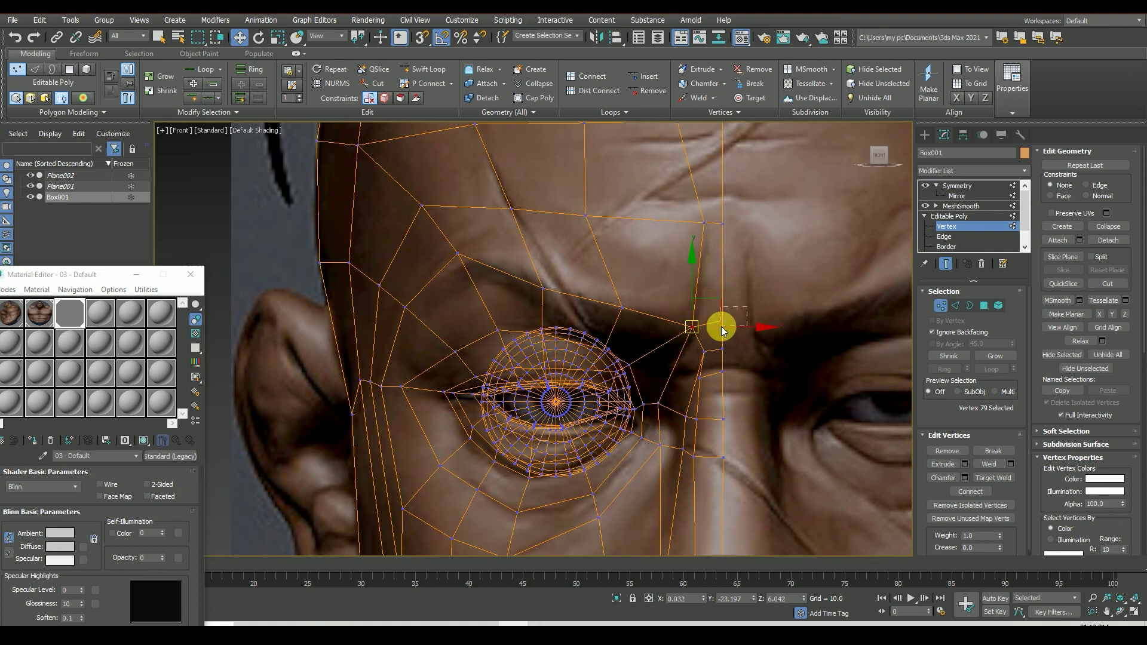
click(710, 398)
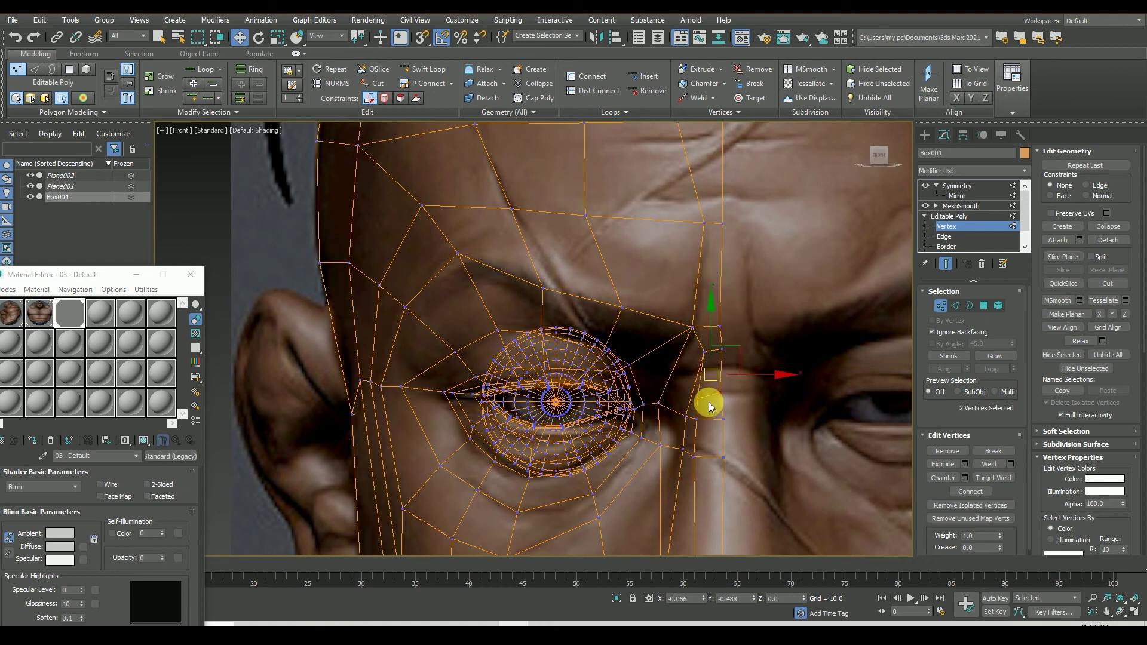
click(697, 400)
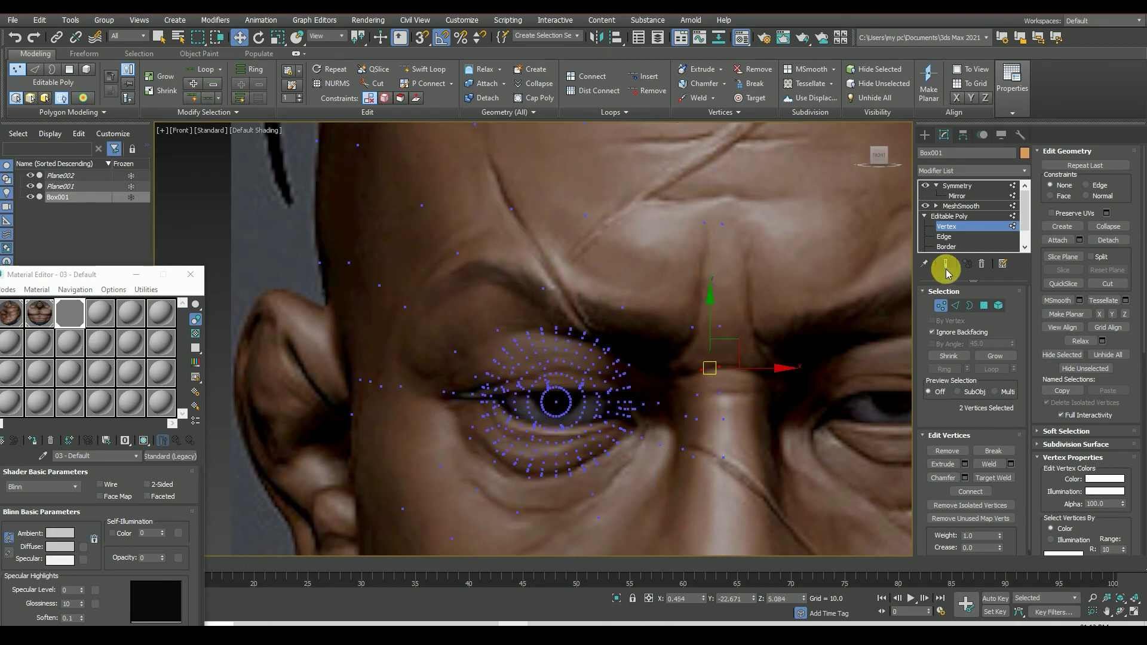
key(F4)
key(F4)
scroll(734, 389, down, 2)
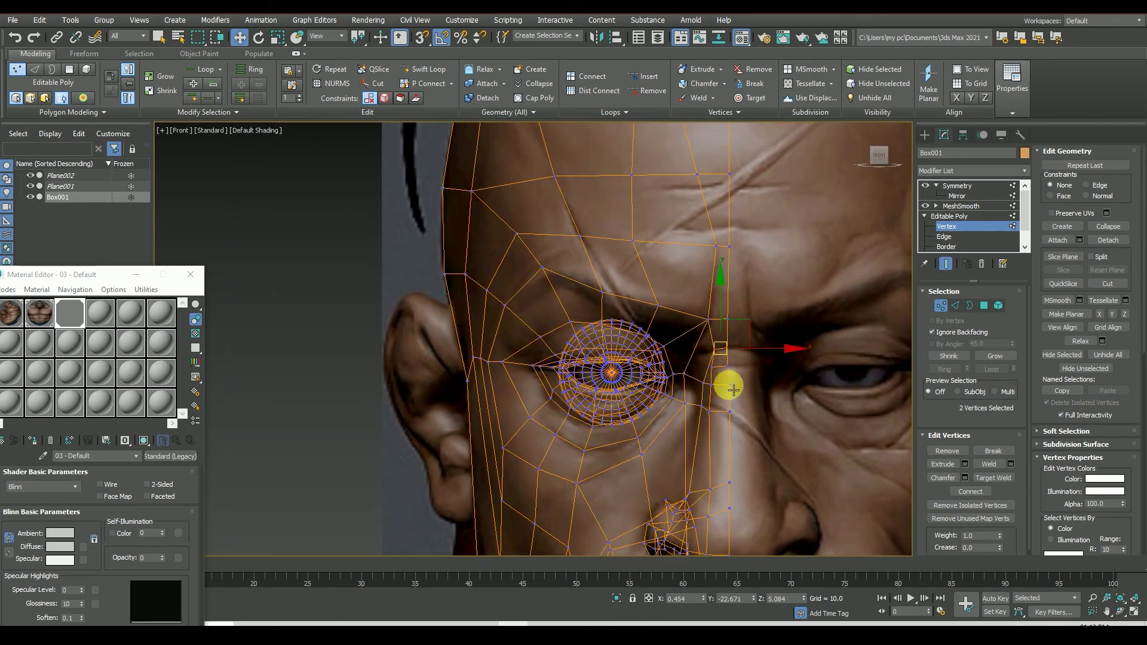
click(730, 384)
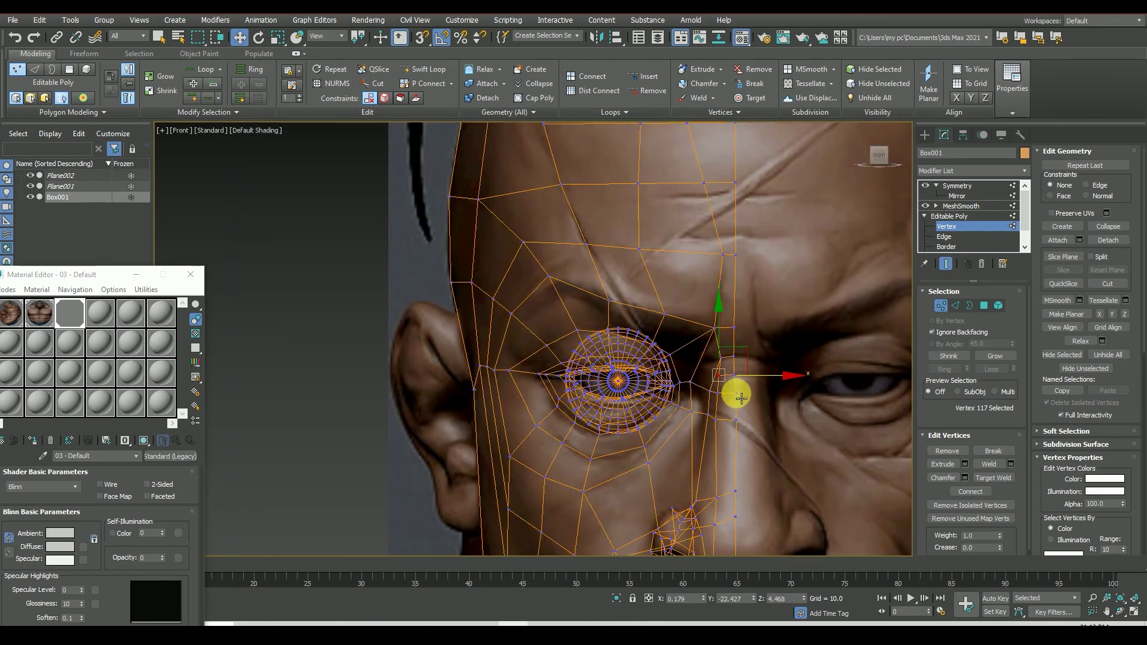
scroll(769, 393, up, 3)
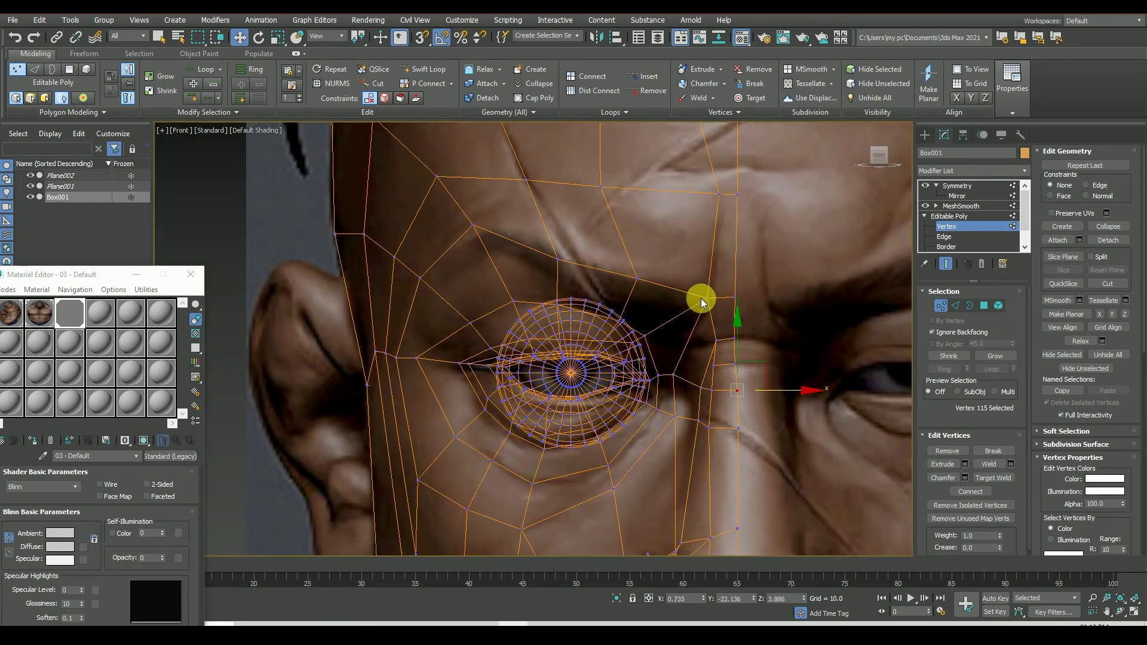
scroll(723, 199, down, 2)
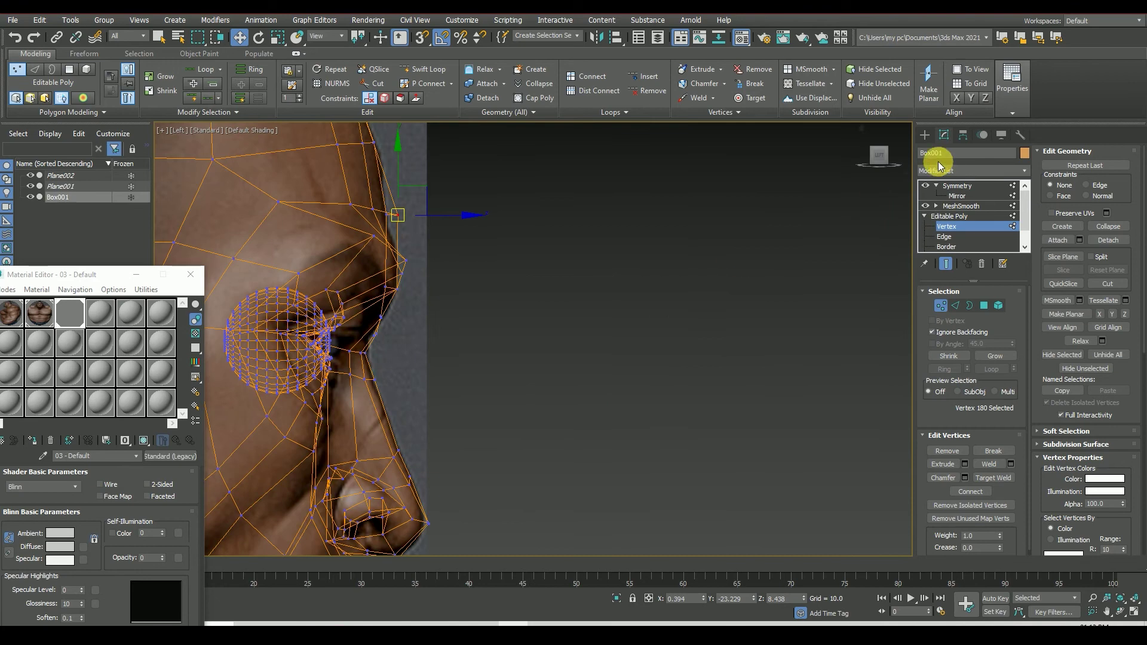
Step: In an angled view, move the vertex beside the eye inward
drag(875, 157, 414, 381)
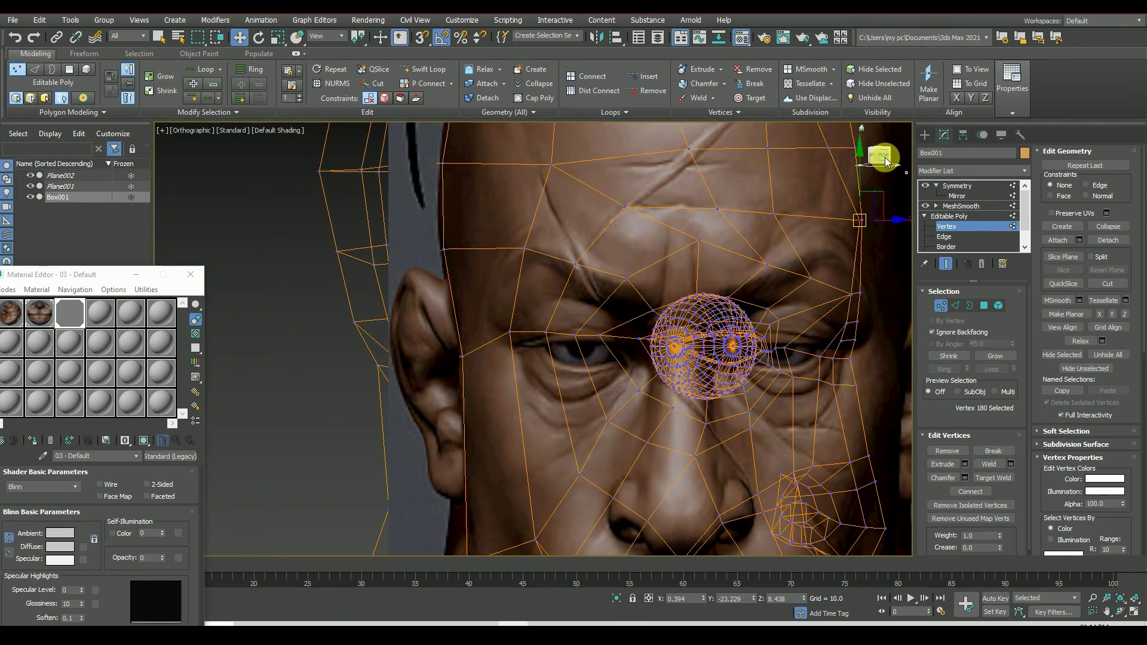
scroll(563, 366, up, 4)
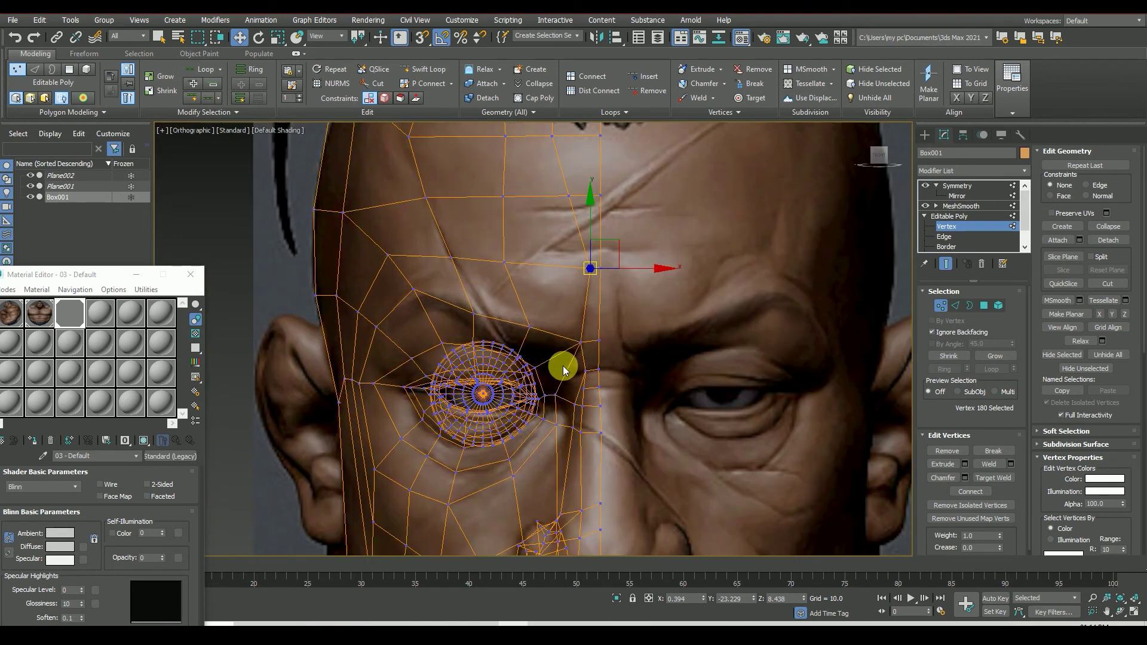
click(584, 373)
scroll(592, 379, up, 2)
drag(580, 379, 583, 417)
Step: In side view, move the two nose-bridge profile vertices down and view the base cage with edges
click(876, 157)
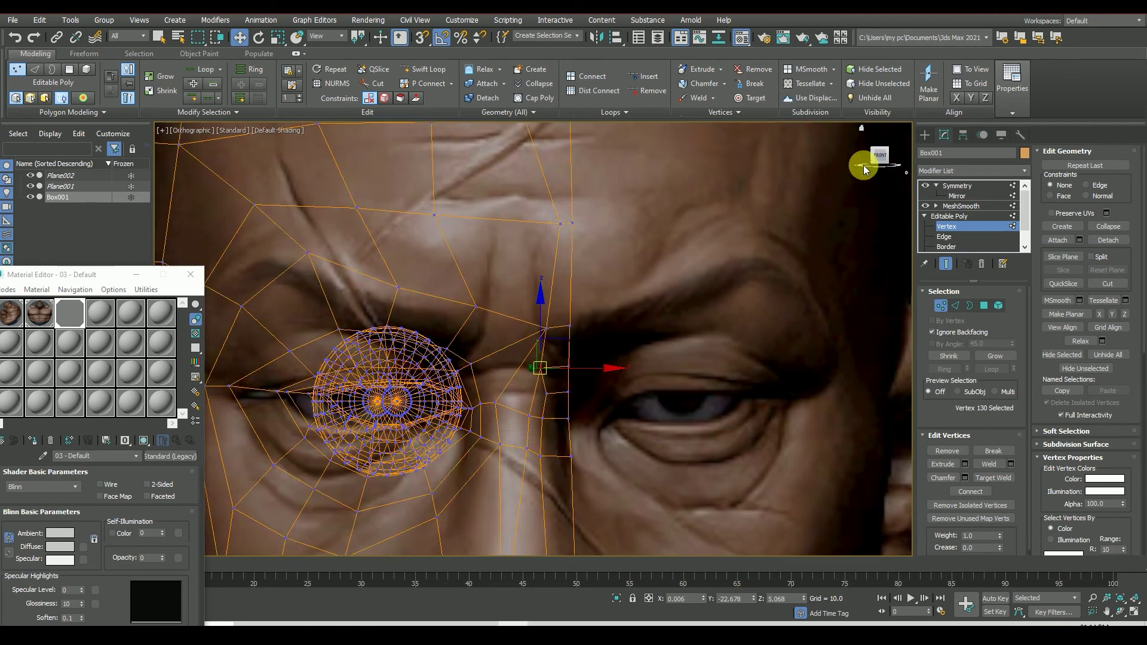
scroll(483, 320, up, 3)
click(456, 354)
drag(444, 357, 472, 439)
scroll(508, 375, down, 2)
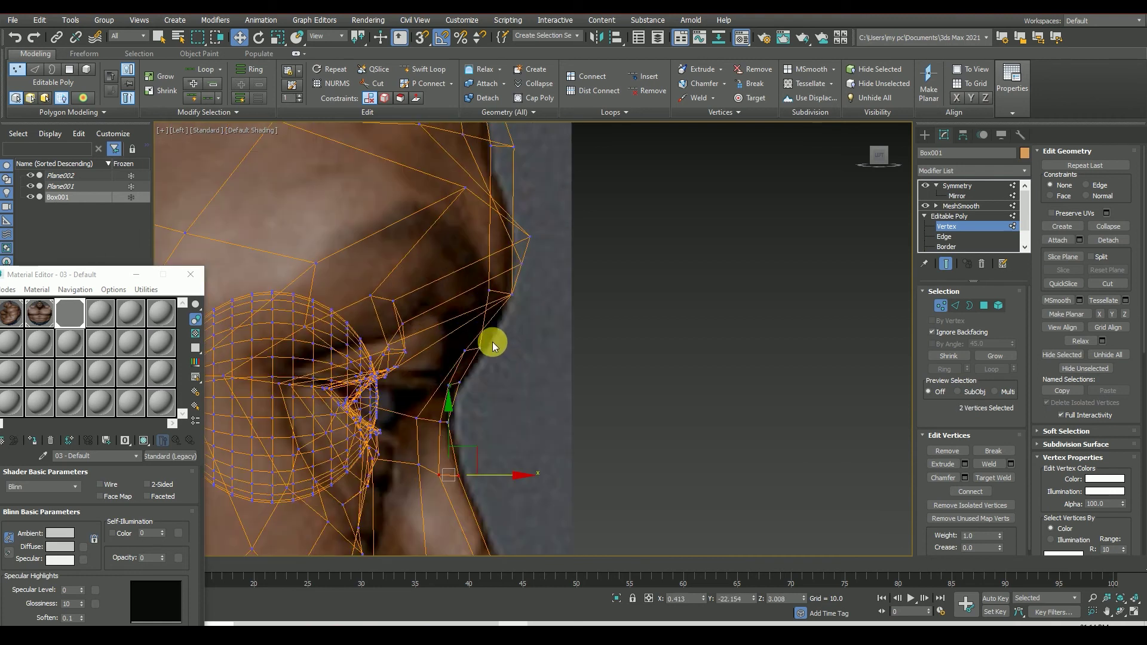
mouse_move(884, 153)
mouse_down()
mouse_move(902, 179)
mouse_move(584, 358)
mouse_up()
click(944, 267)
key(F4)
scroll(568, 344, up, 3)
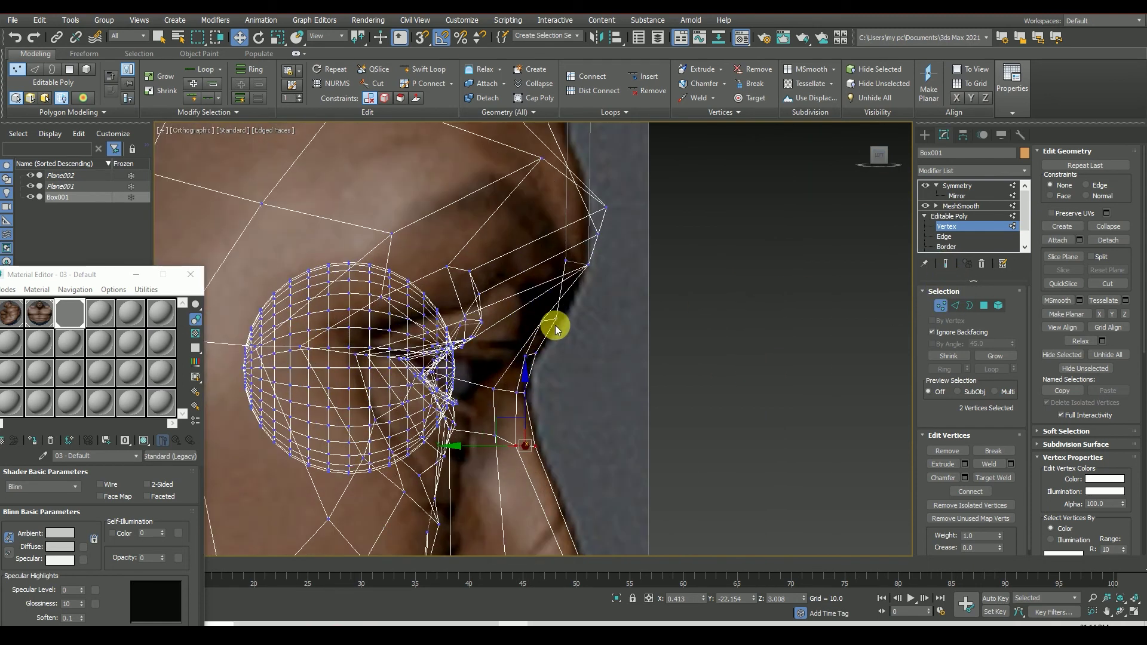
alt+middle_drag(561, 334, 586, 332)
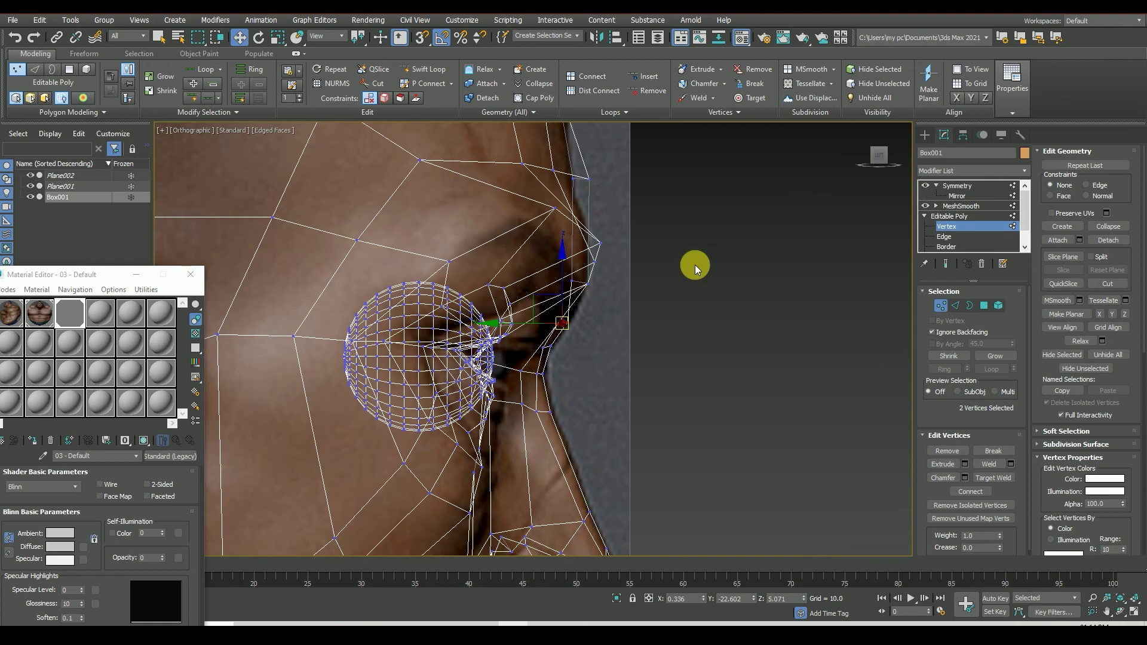
Step: Back in front view, select the inner brow vertex and make the head material fully opaque
click(890, 157)
scroll(742, 364, up, 5)
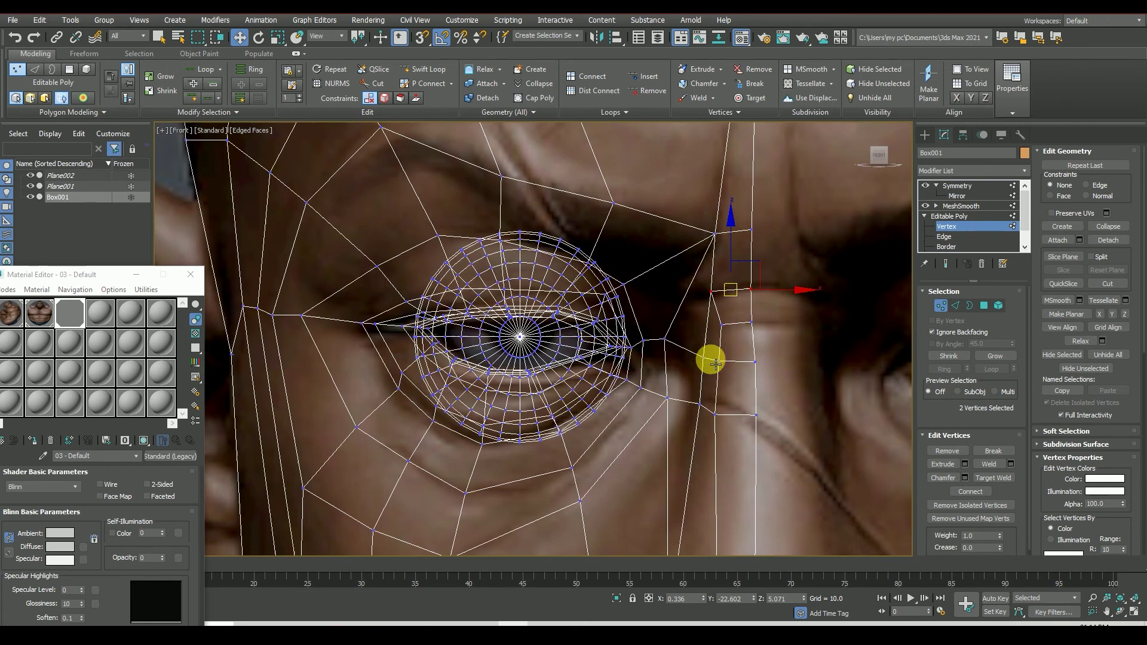
click(712, 291)
scroll(725, 308, down, 3)
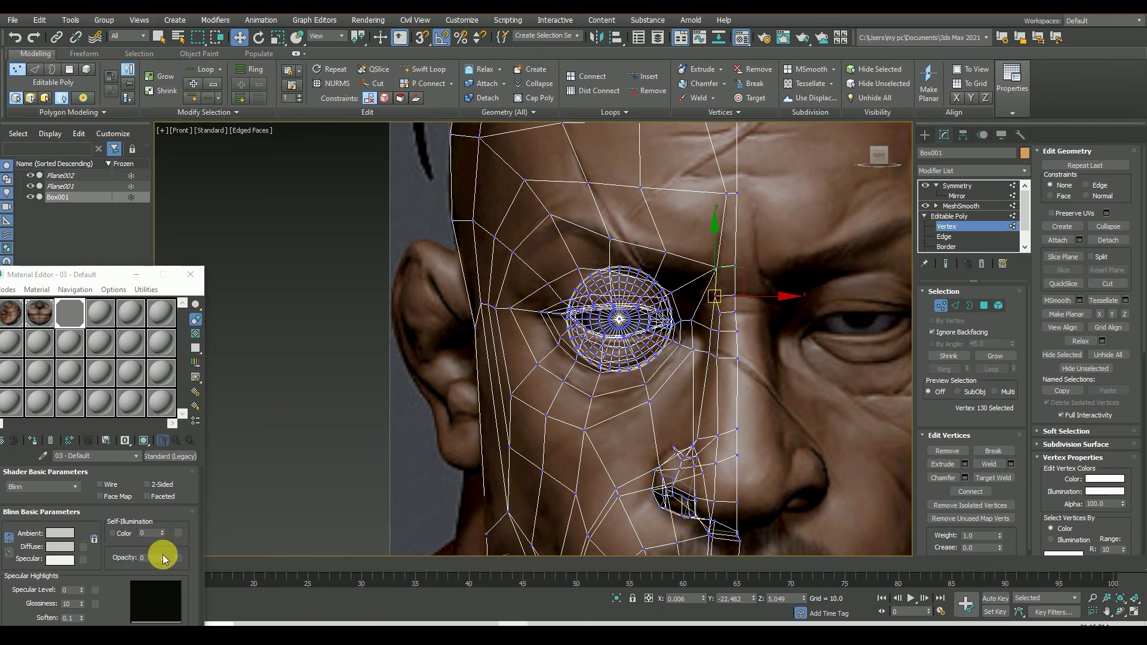
drag(162, 556, 171, 454)
Step: Preview the mirrored face, then select the centre-seam vertices from brow to nose bridge
click(957, 186)
scroll(772, 325, up, 5)
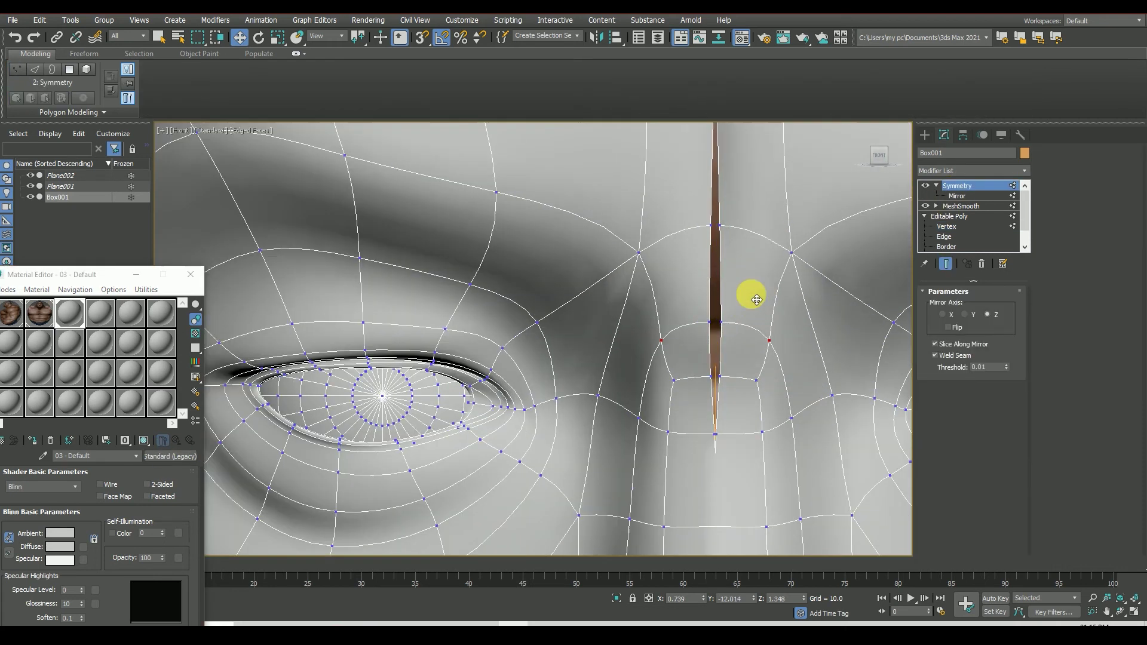
click(946, 226)
click(714, 328)
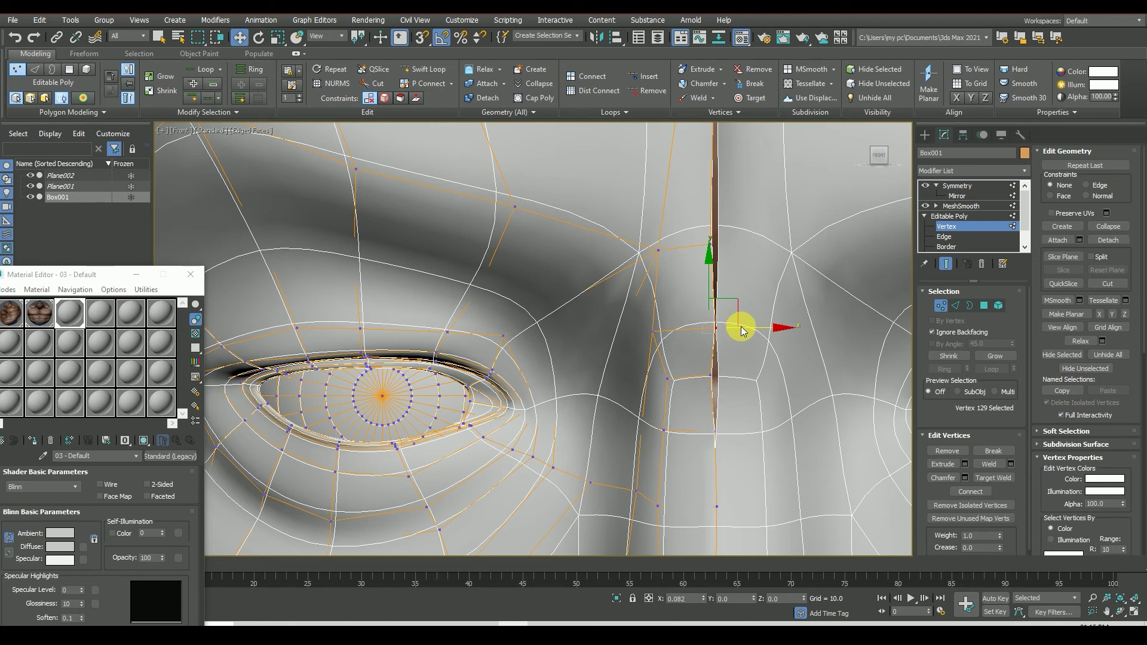
click(711, 375)
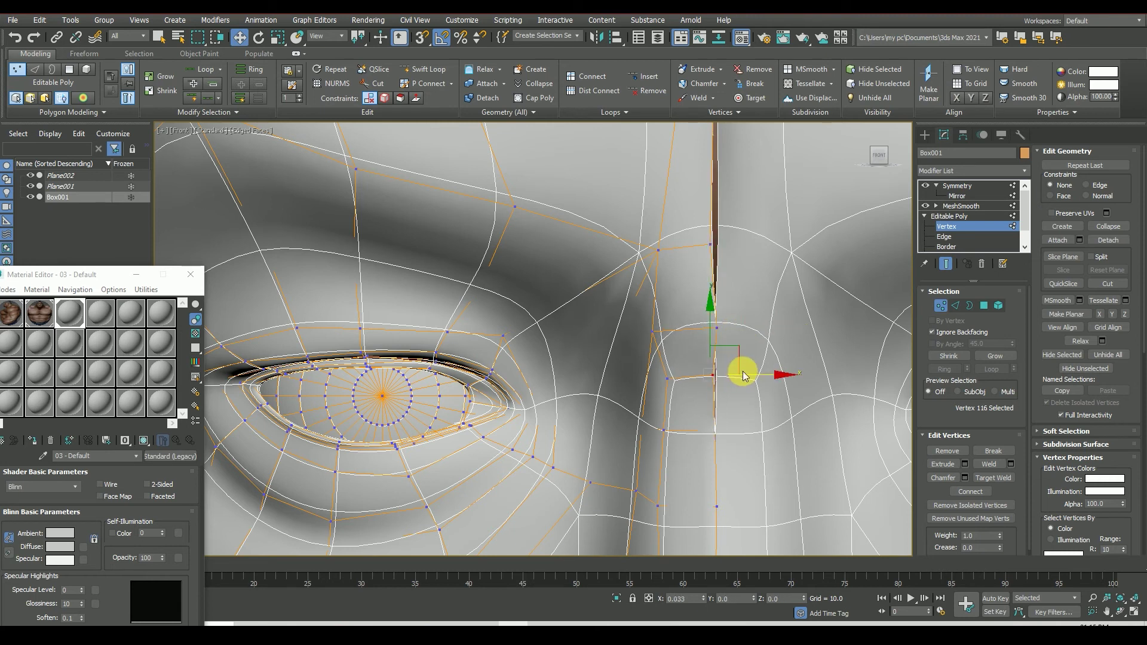
click(715, 431)
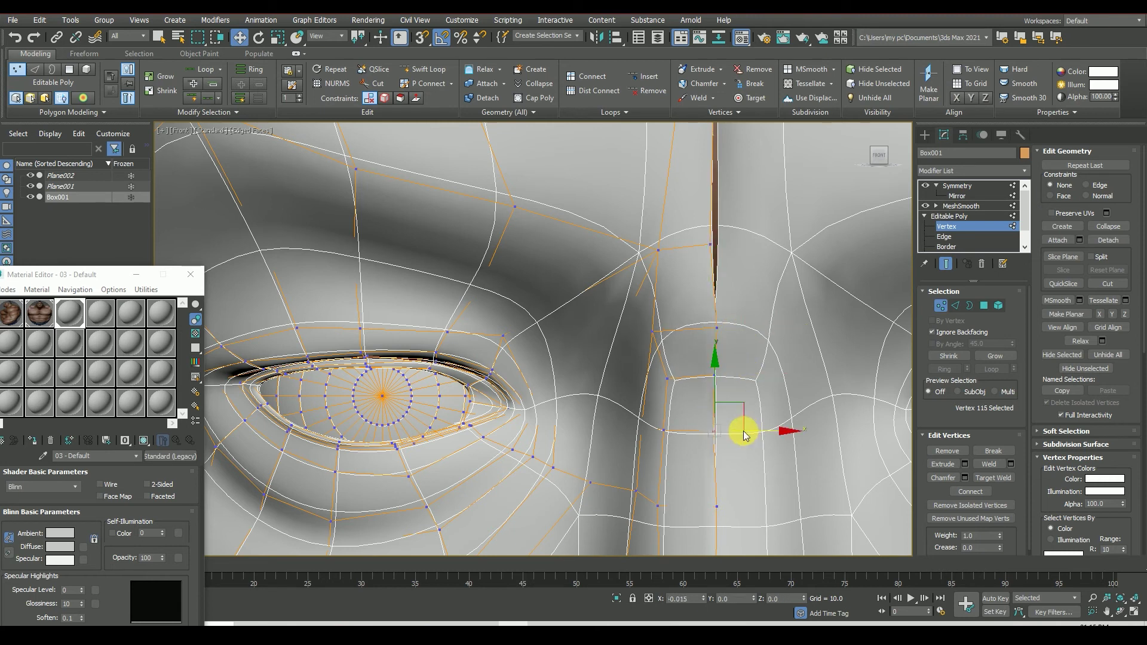
scroll(744, 432, down, 3)
scroll(719, 328, up, 3)
click(712, 303)
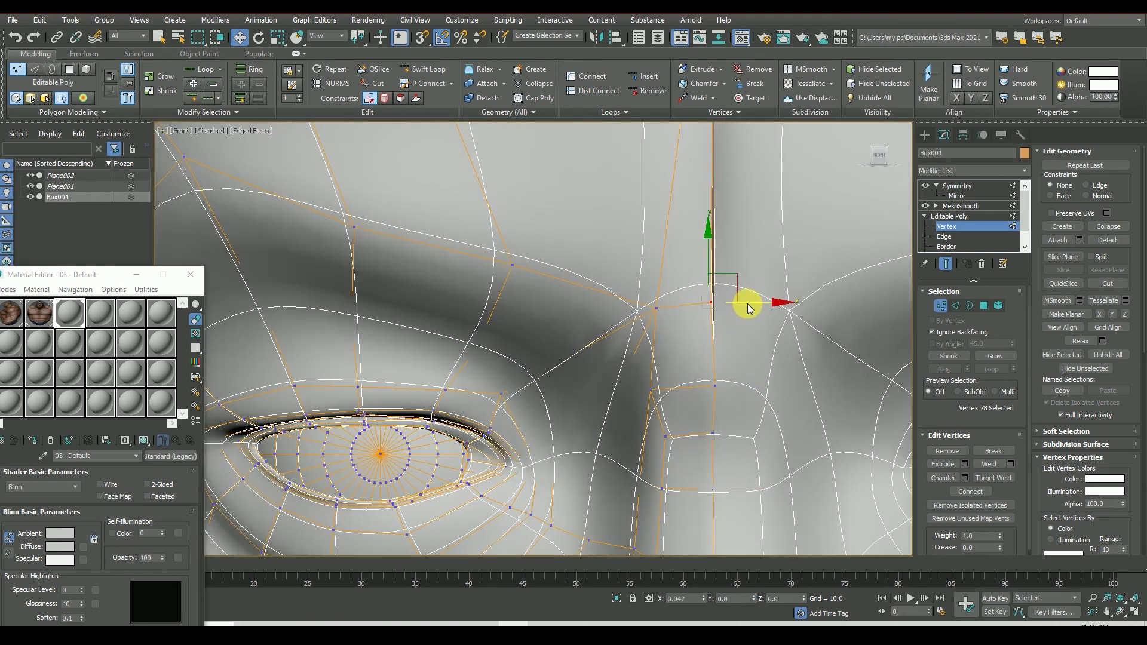
scroll(748, 304, down, 3)
scroll(707, 438, down, 2)
Step: In a tilted view, select brow and forehead vertices and move the inner brow vertex inward
drag(896, 173, 878, 179)
scroll(717, 299, down, 3)
scroll(717, 269, up, 3)
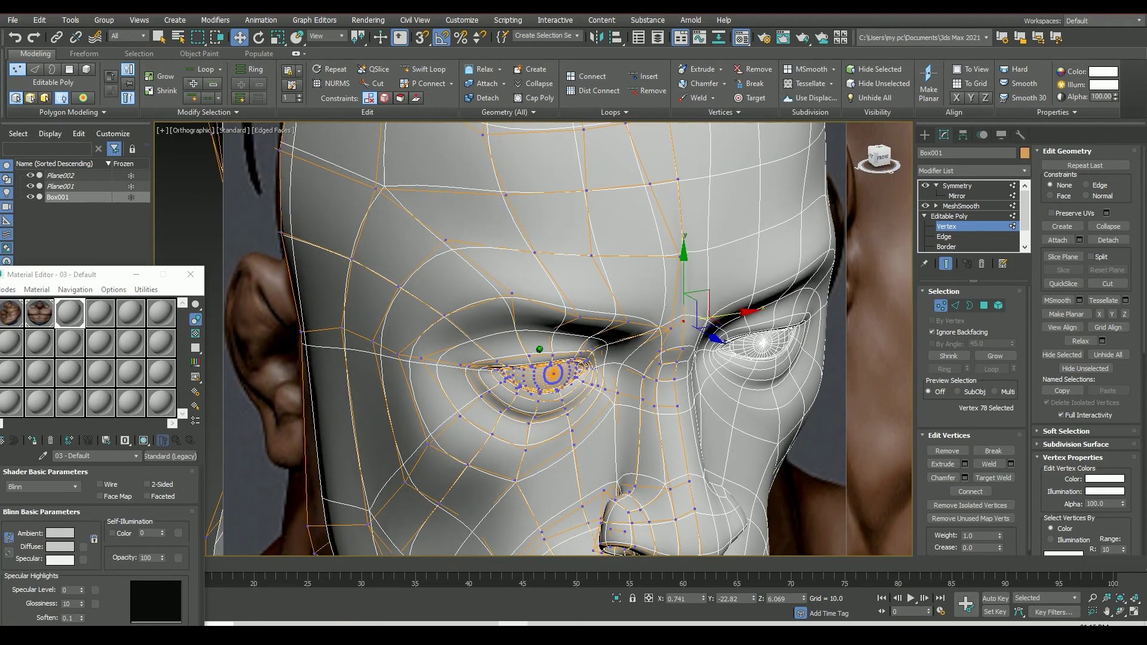
scroll(717, 257, up, 2)
ctrl+click(670, 252)
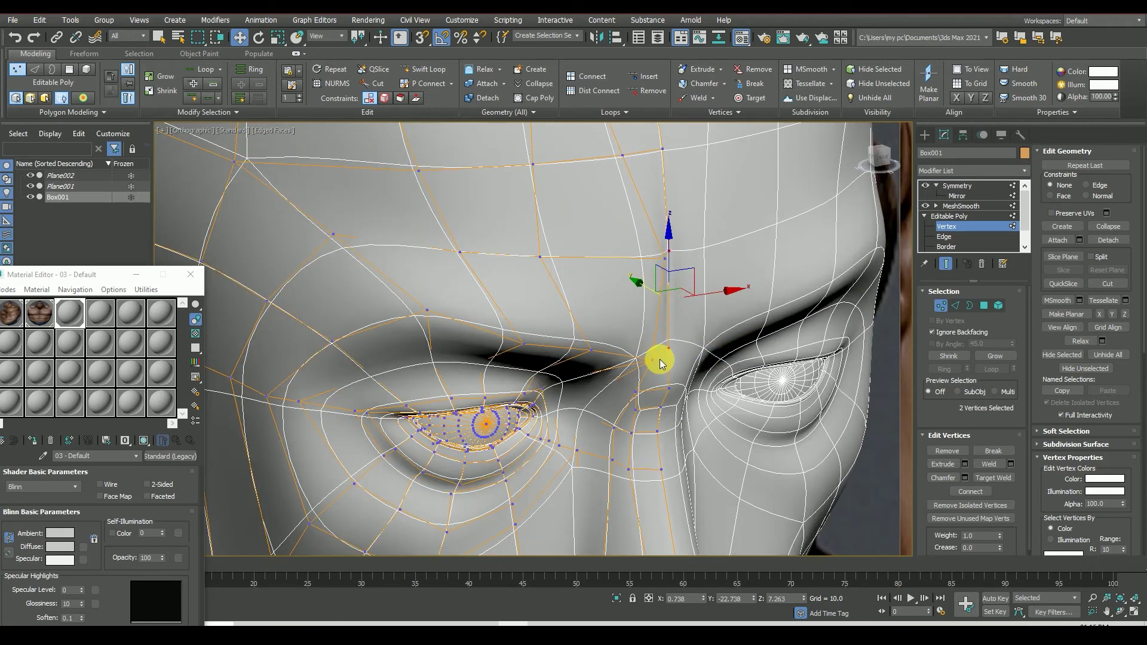
scroll(660, 360, down, 3)
click(659, 287)
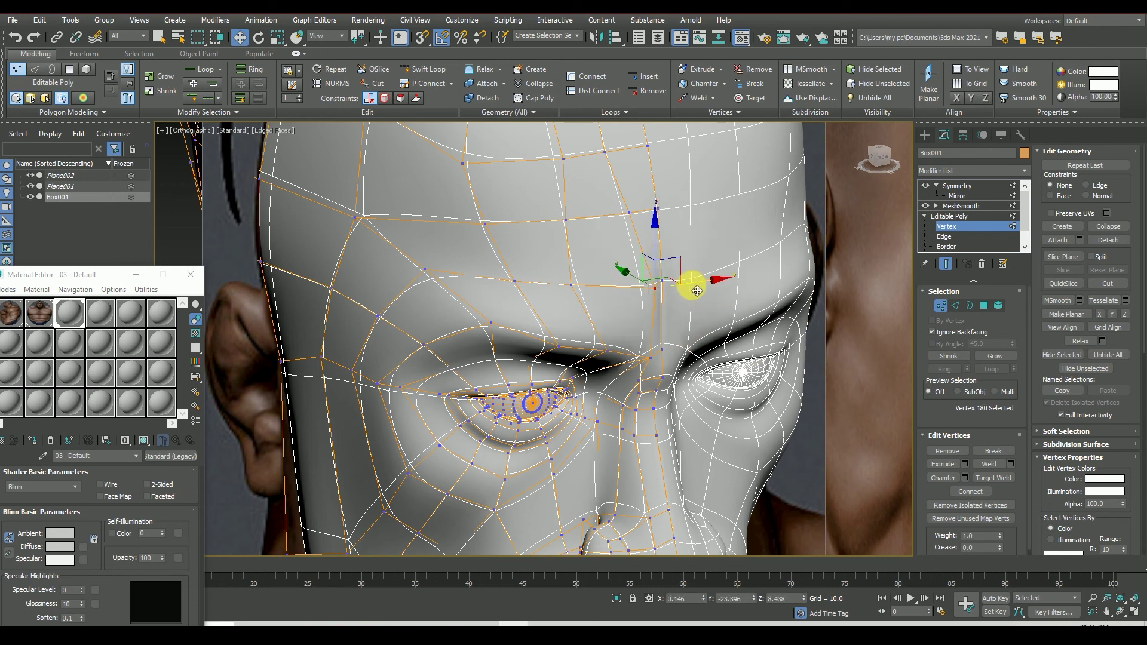
click(649, 357)
drag(689, 362, 655, 359)
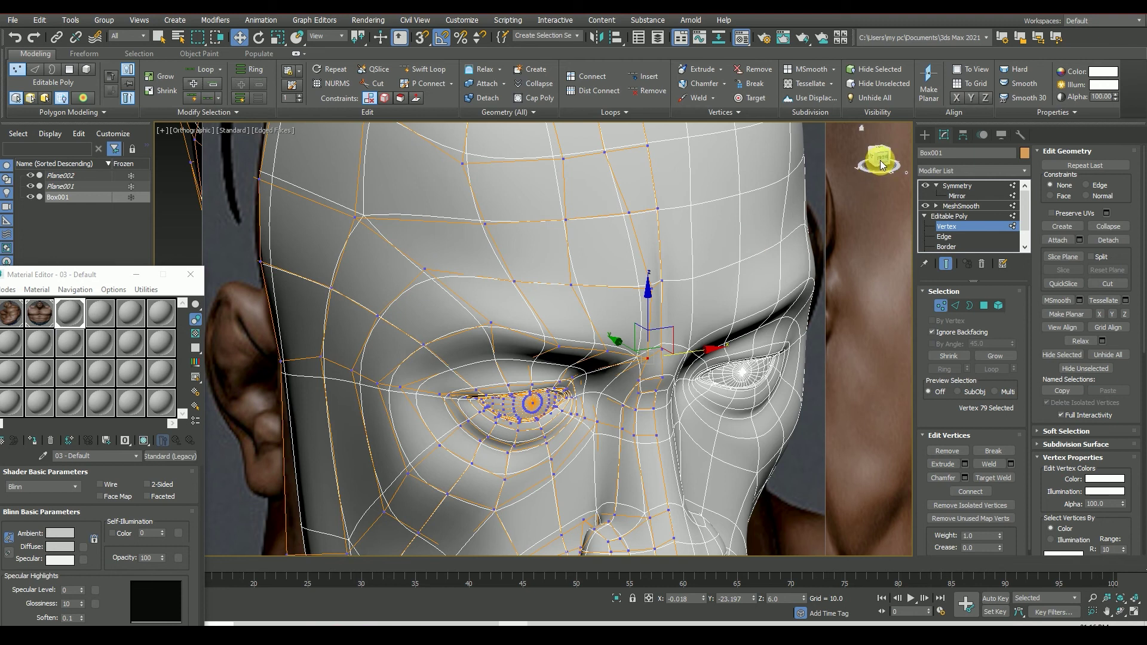
Step: Turn off Edged Faces, check the inner eye-corner vertices and show the mirrored smoothed head
click(880, 166)
key(F4)
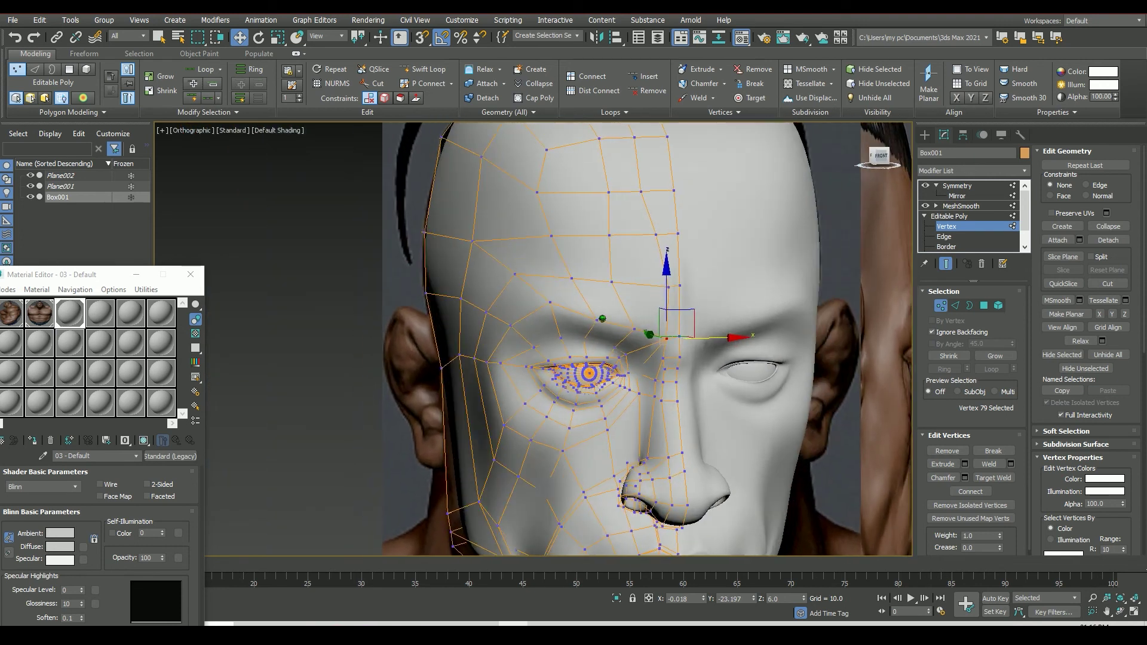
drag(880, 165, 876, 159)
click(673, 359)
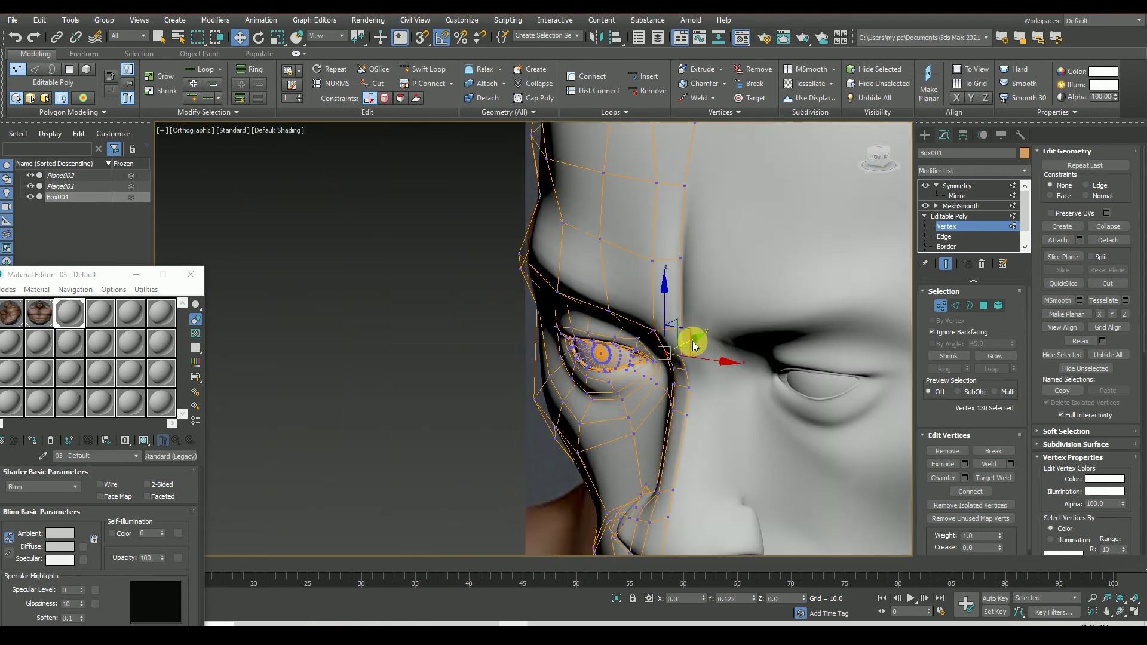
click(674, 366)
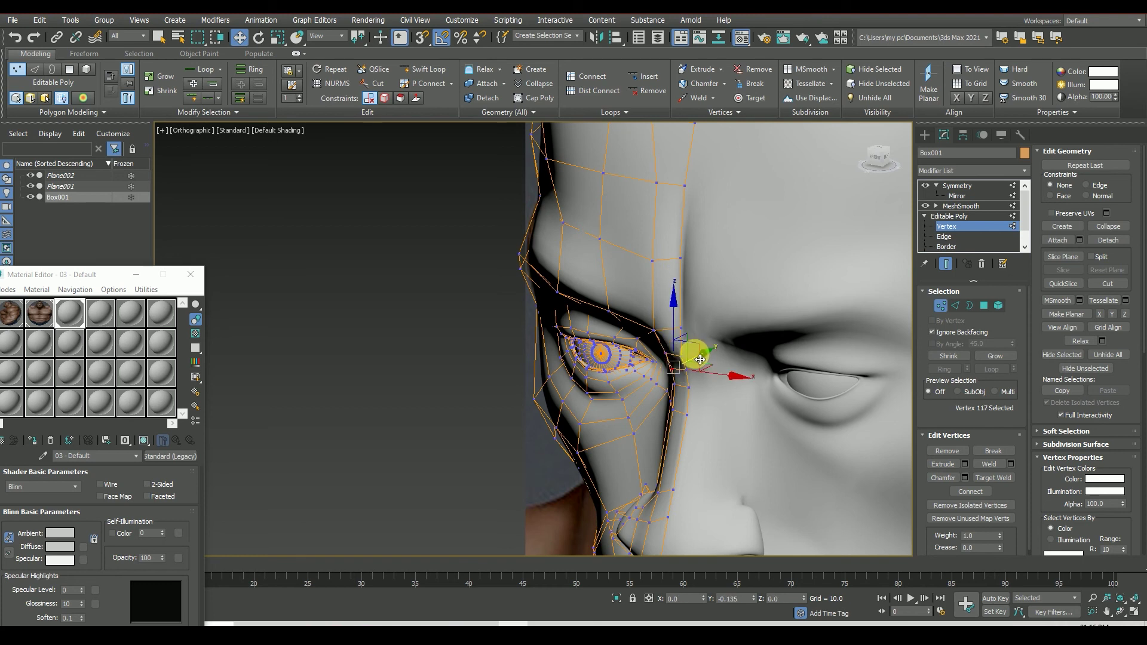
click(673, 382)
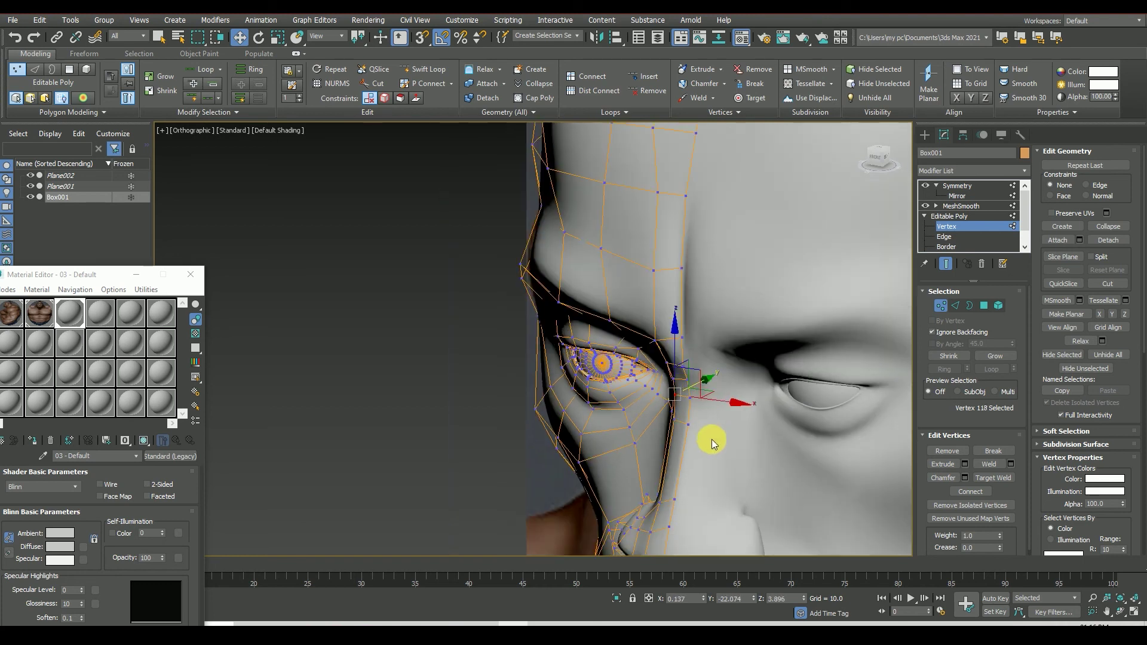
click(955, 186)
scroll(622, 351, down, 5)
Step: Face the head front-on and compare the smoothed and unsmoothed cage around the eye
click(879, 157)
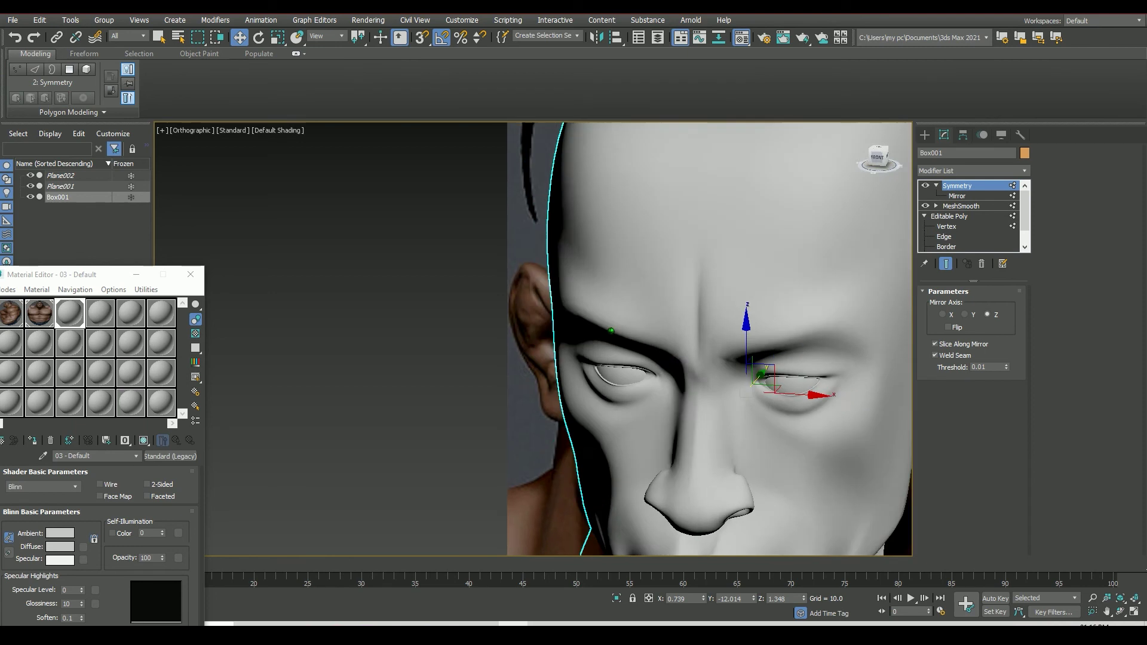
alt+middle_drag(611, 331, 612, 328)
scroll(627, 389, up, 6)
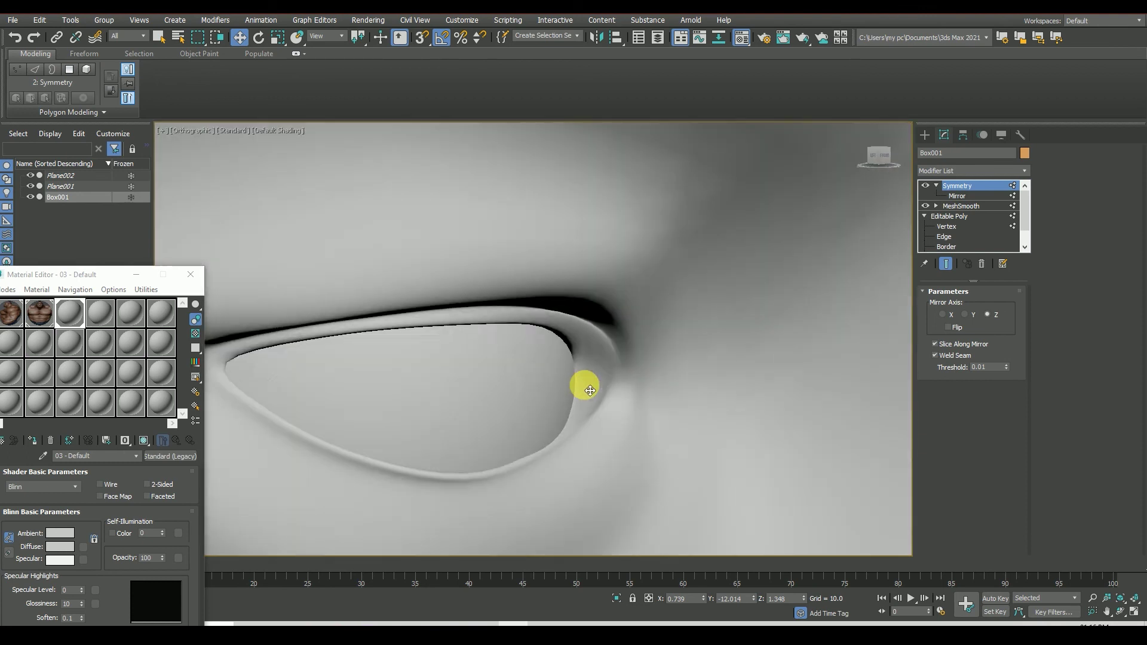
scroll(583, 401, down, 5)
click(946, 226)
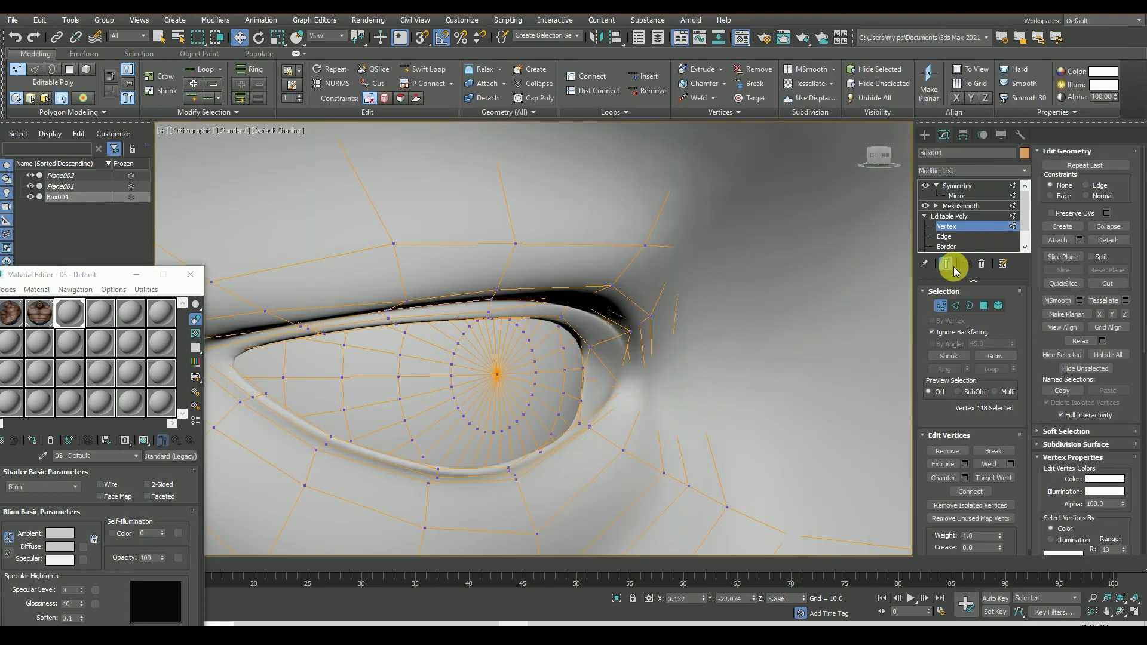
click(948, 264)
click(949, 264)
scroll(621, 429, up, 2)
drag(575, 400, 605, 421)
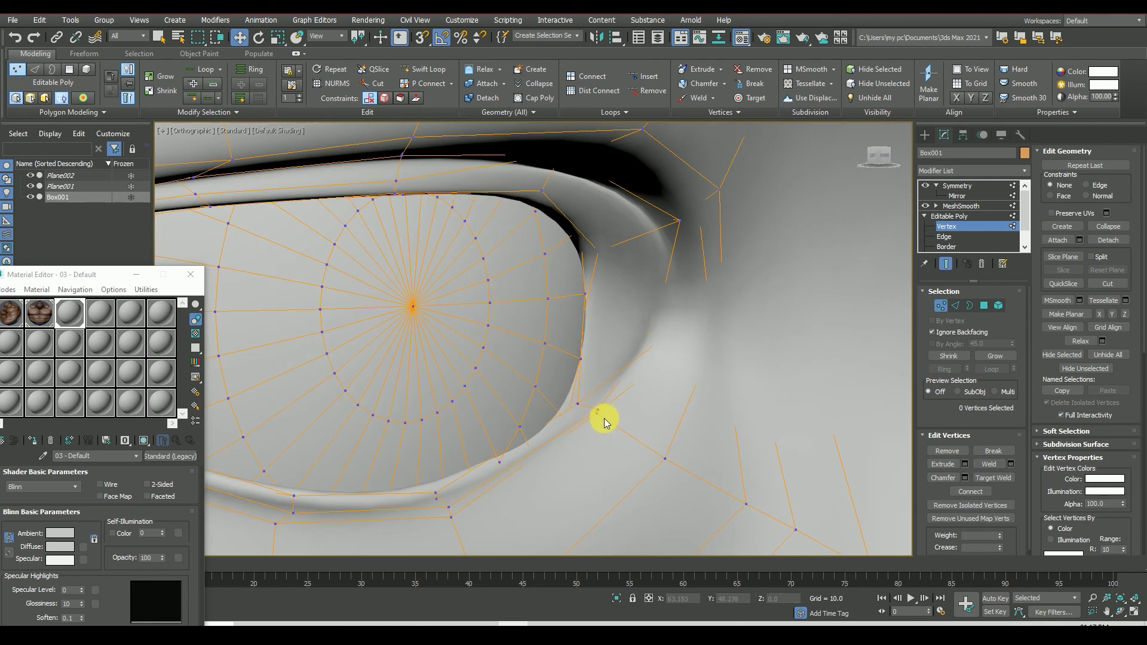
click(947, 264)
Step: Hide the eyeball to check the eyelid edge at the eye corner, then unhide it
click(984, 305)
click(625, 382)
key(ctrl+a)
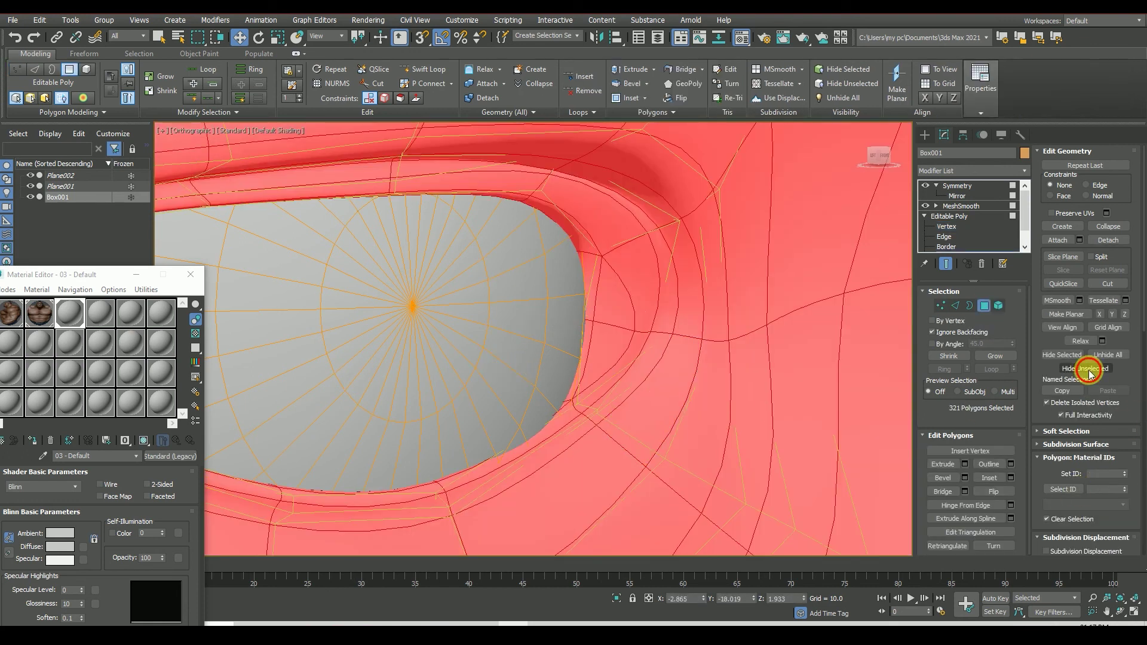
click(1088, 369)
click(941, 305)
drag(524, 384, 614, 435)
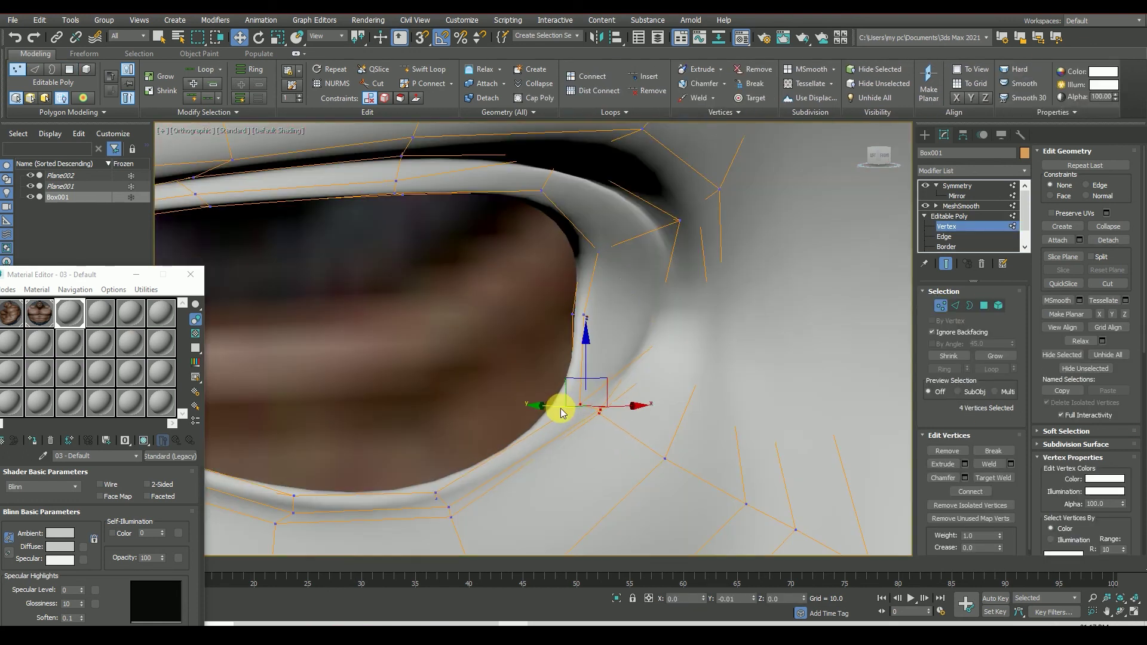
click(983, 305)
click(794, 333)
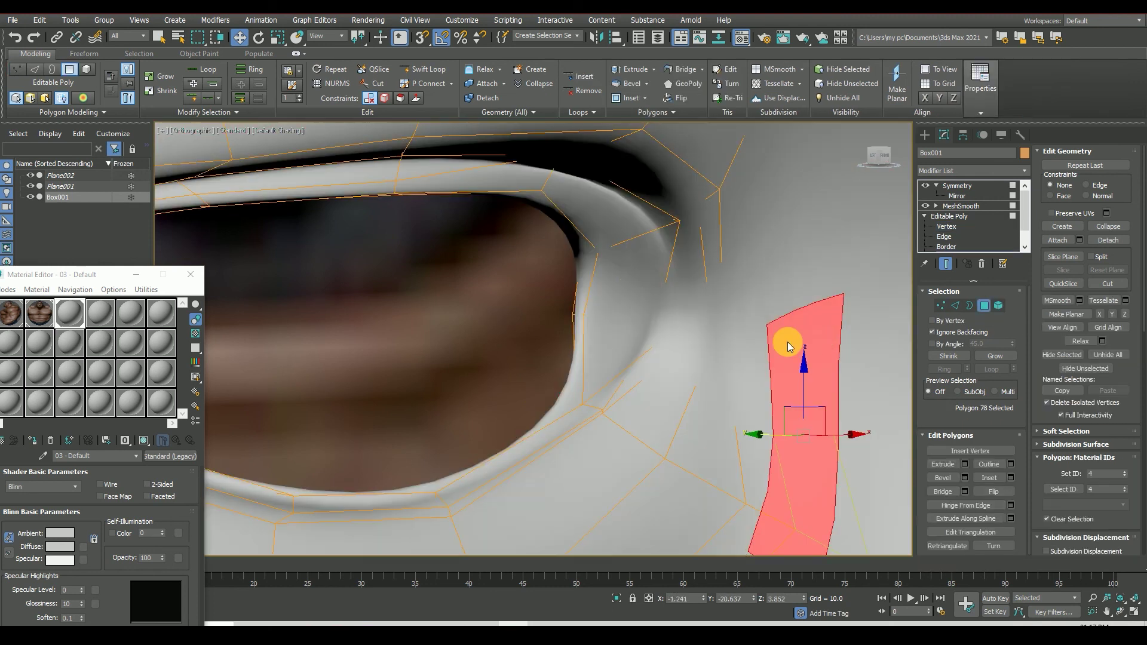
key(ctrl+a)
click(1116, 356)
Step: Select the eye vertices, grow the selection, and shift them slightly to hug the eyeball
scroll(669, 397, down, 5)
scroll(653, 402, down, 3)
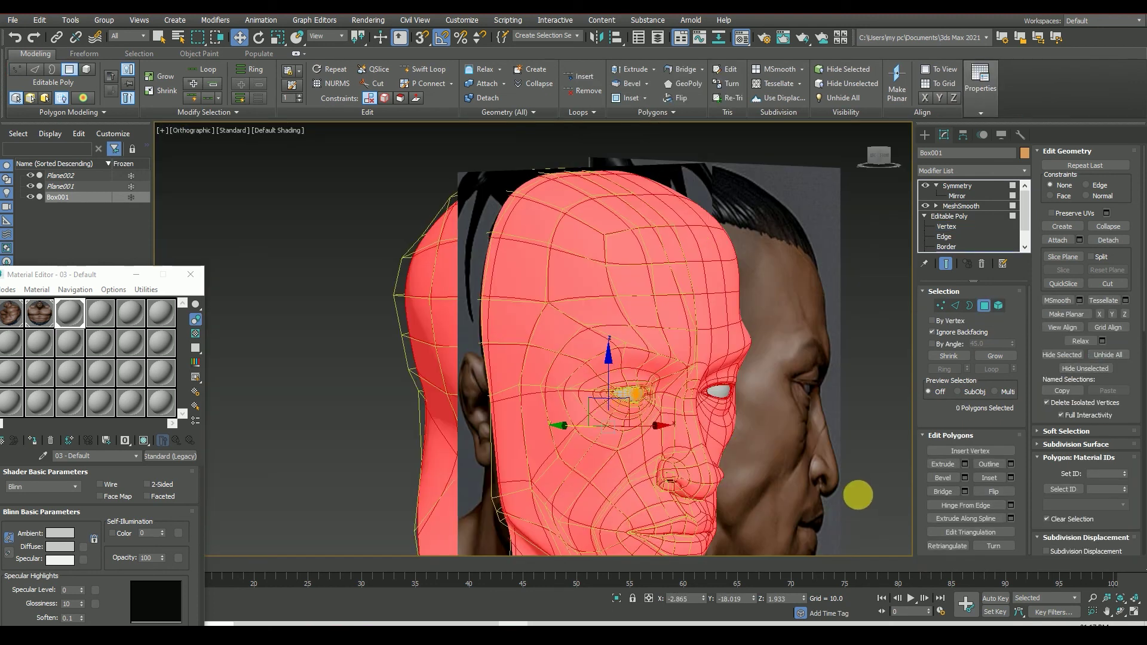
click(858, 494)
scroll(706, 397, up, 6)
scroll(706, 396, down, 6)
scroll(766, 313, up, 2)
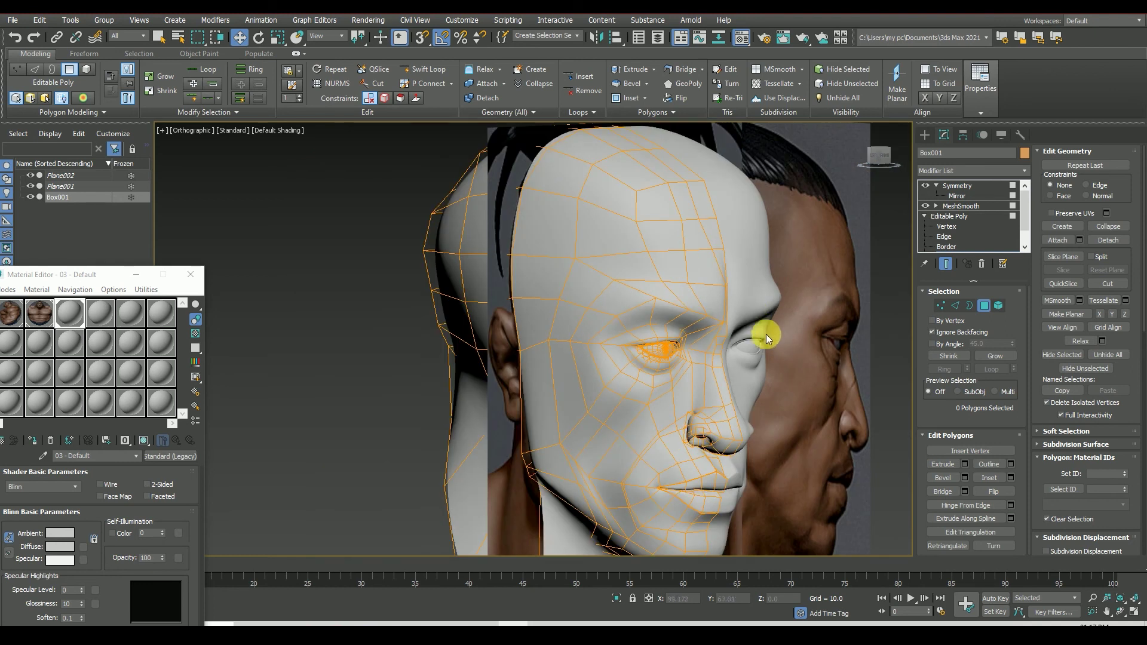
click(940, 306)
scroll(629, 383, up, 2)
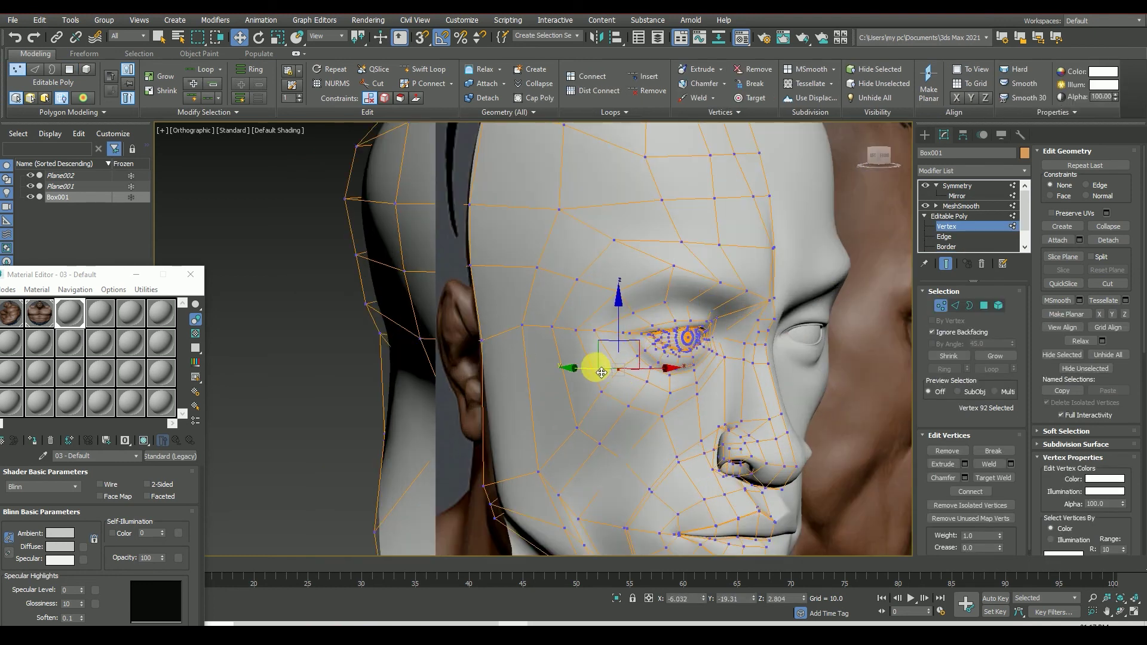
key(ctrl+Page_Up)
drag(619, 387, 637, 392)
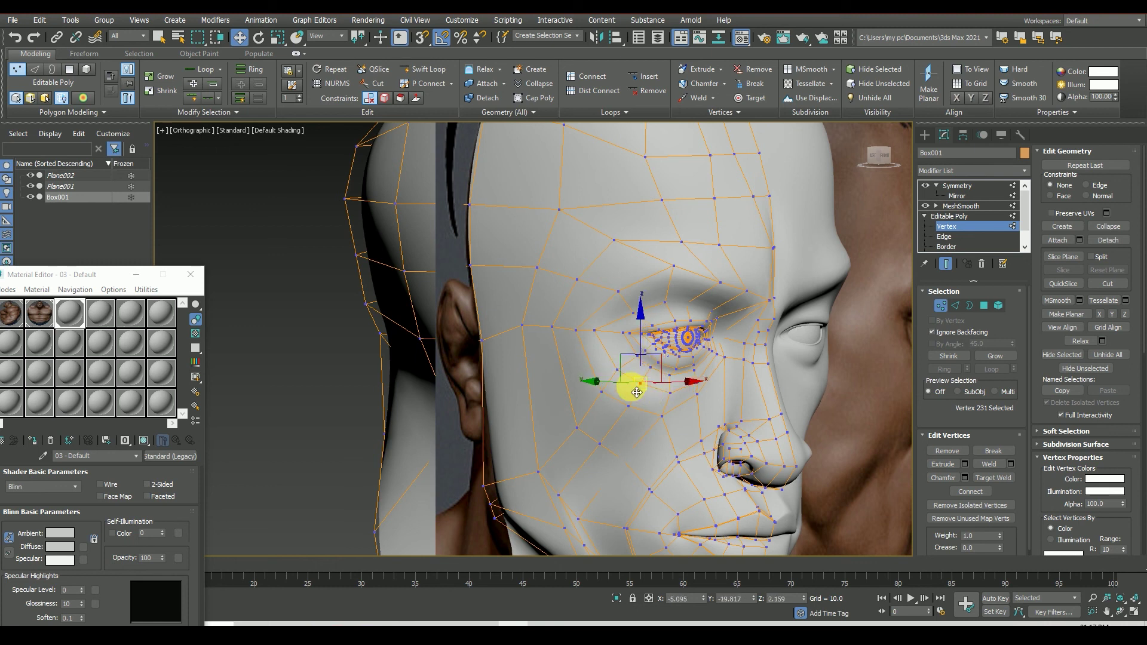
scroll(624, 376, down, 4)
scroll(837, 287, down, 4)
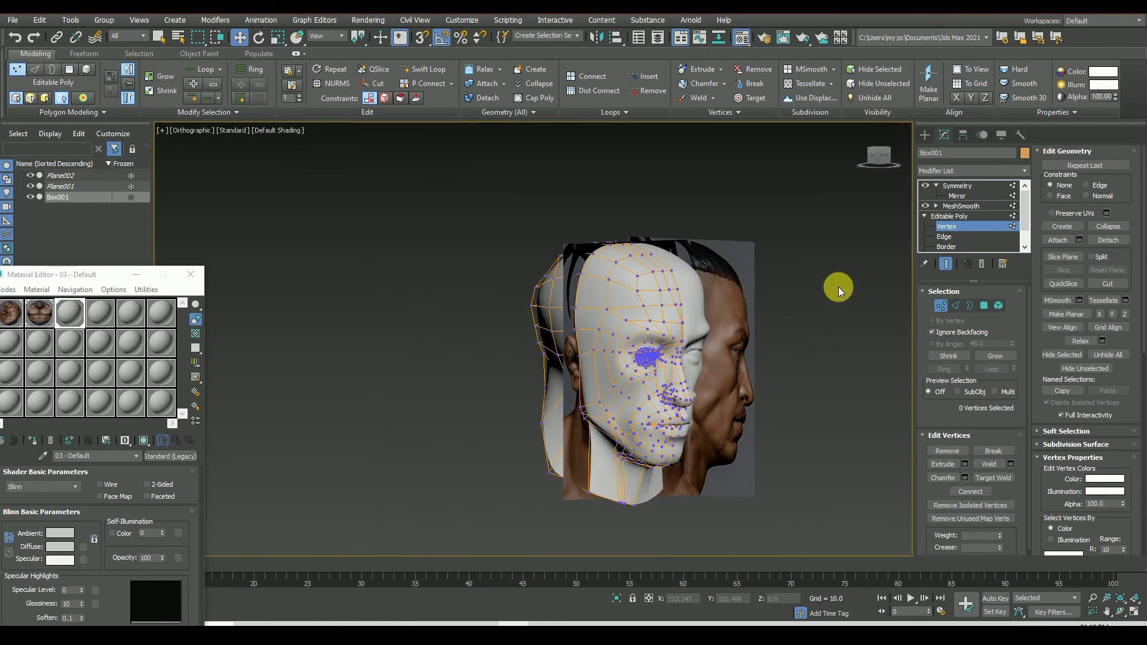
scroll(866, 310, down, 2)
click(867, 310)
click(890, 160)
alt+middle_drag(832, 281, 738, 288)
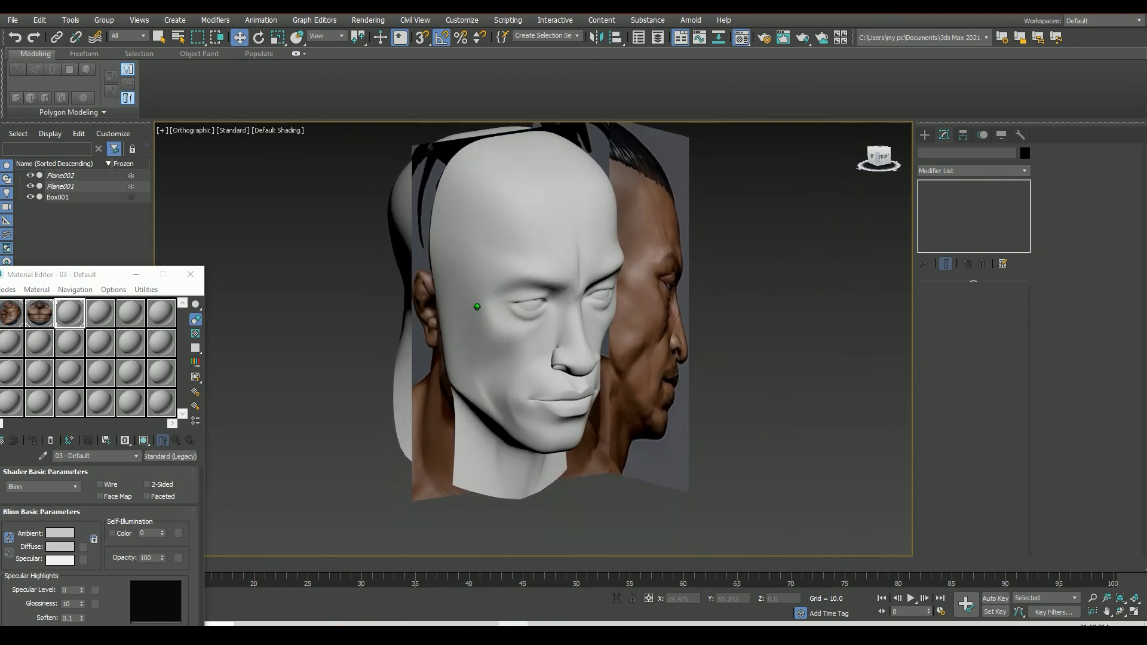
click(886, 163)
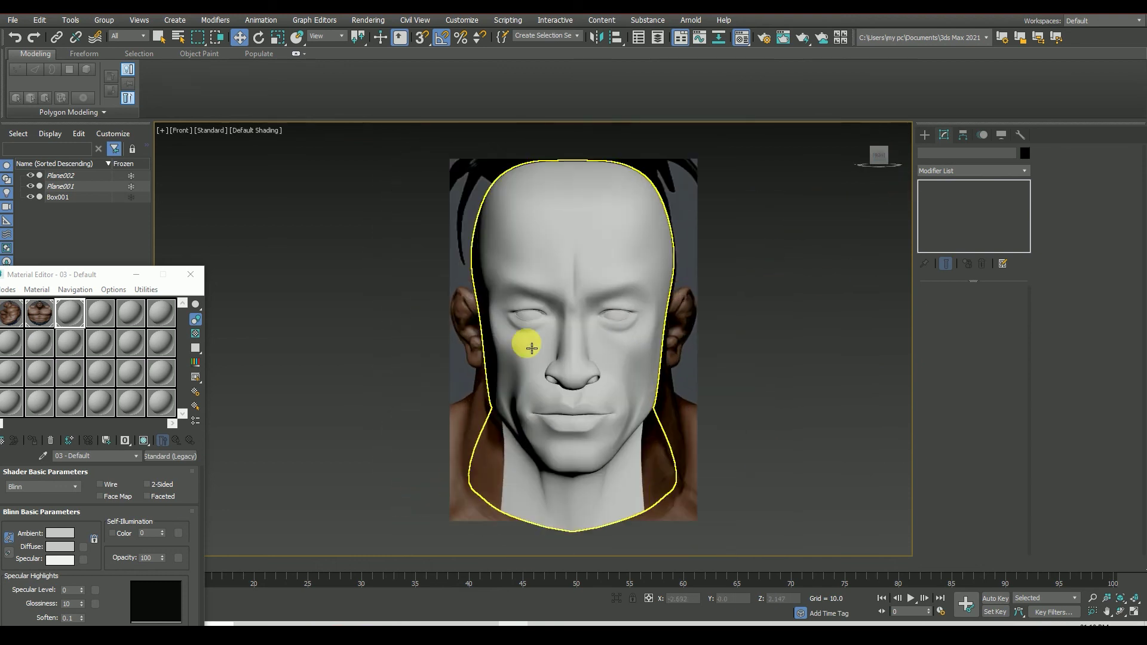
mouse_move(525, 320)
alt+middle_down()
mouse_move(498, 325)
mouse_move(661, 295)
alt+middle_up()
click(498, 325)
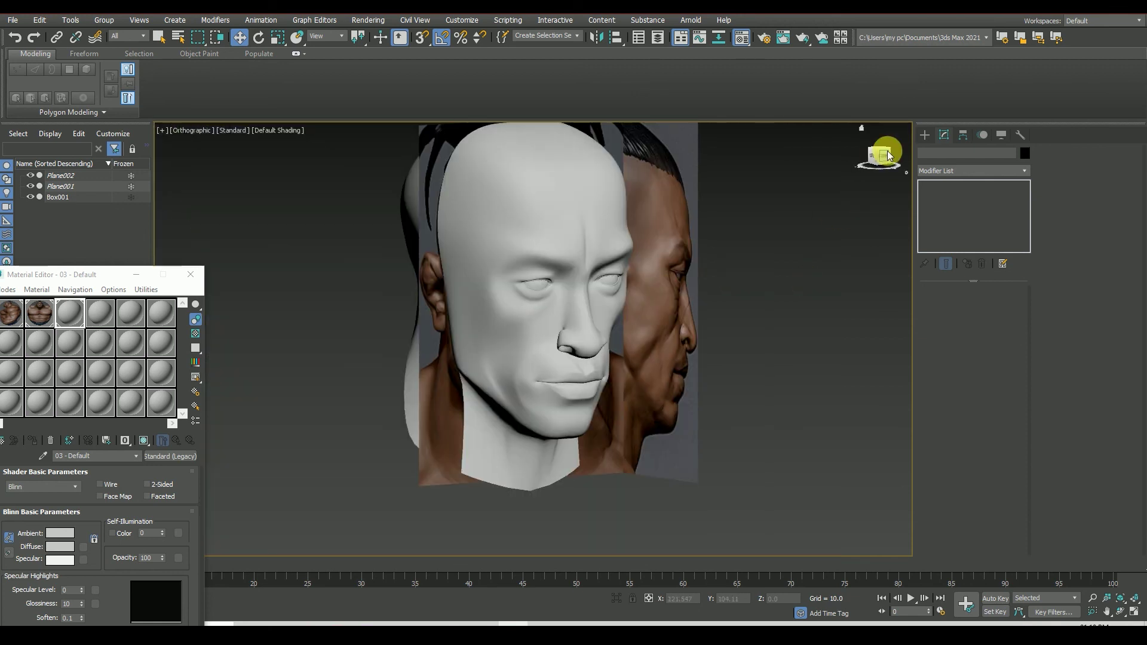
click(883, 149)
scroll(656, 358, up, 5)
click(656, 357)
scroll(656, 357, down, 5)
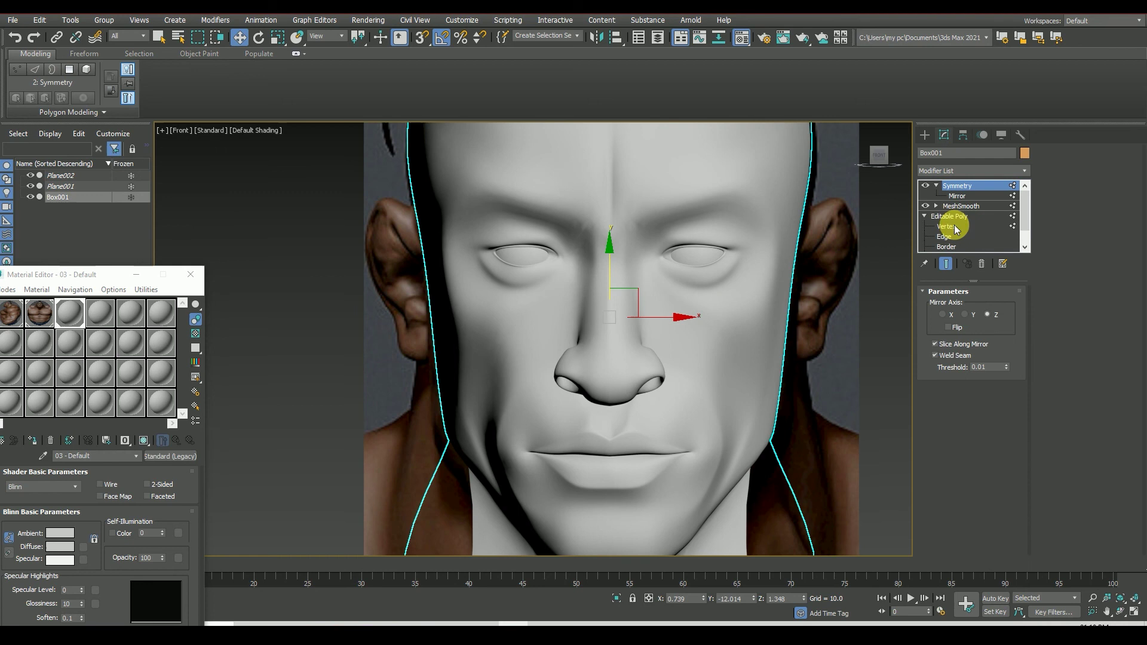
Step: Nudge vertex 232 beside the eye slightly in X and turn on Edged Faces
click(955, 229)
scroll(517, 313, up, 2)
click(560, 315)
click(556, 296)
drag(568, 302, 570, 304)
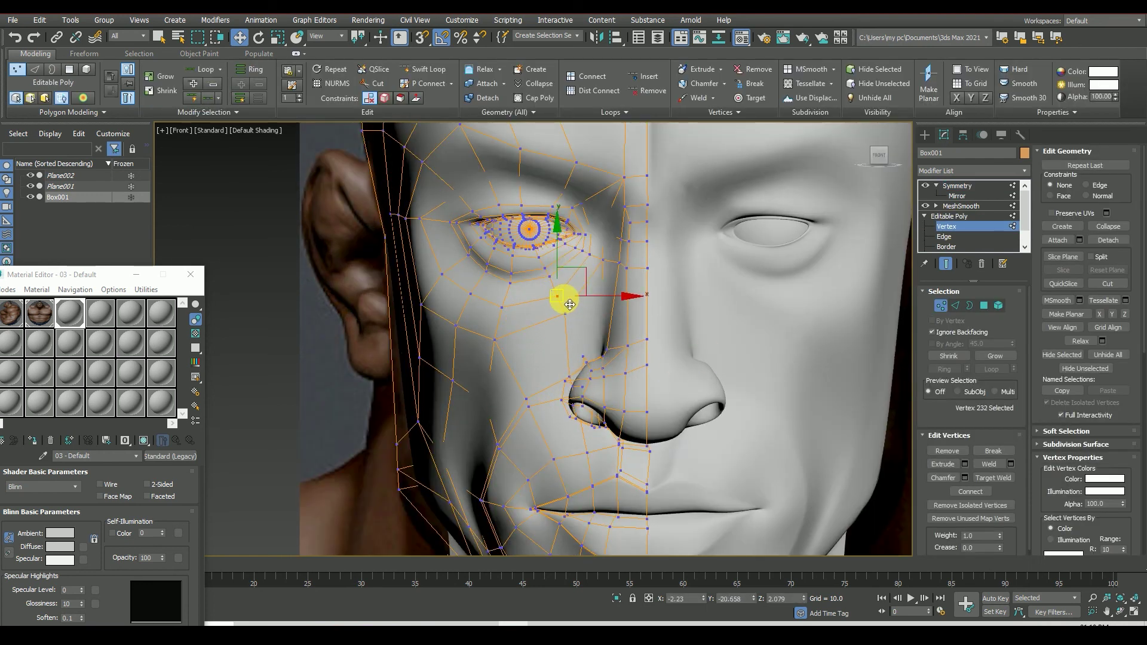
scroll(583, 257, up, 2)
scroll(579, 239, down, 3)
key(F4)
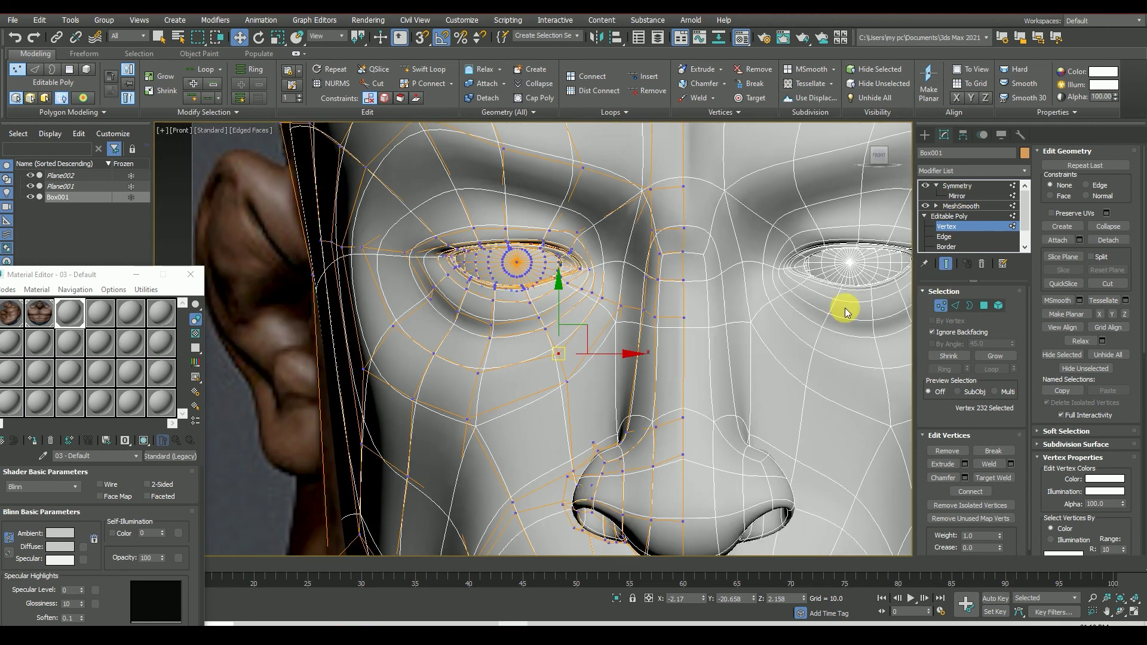
scroll(577, 266, down, 1)
scroll(579, 255, up, 5)
Step: Select a vertex near the eye corner and check it in the Left view
click(577, 251)
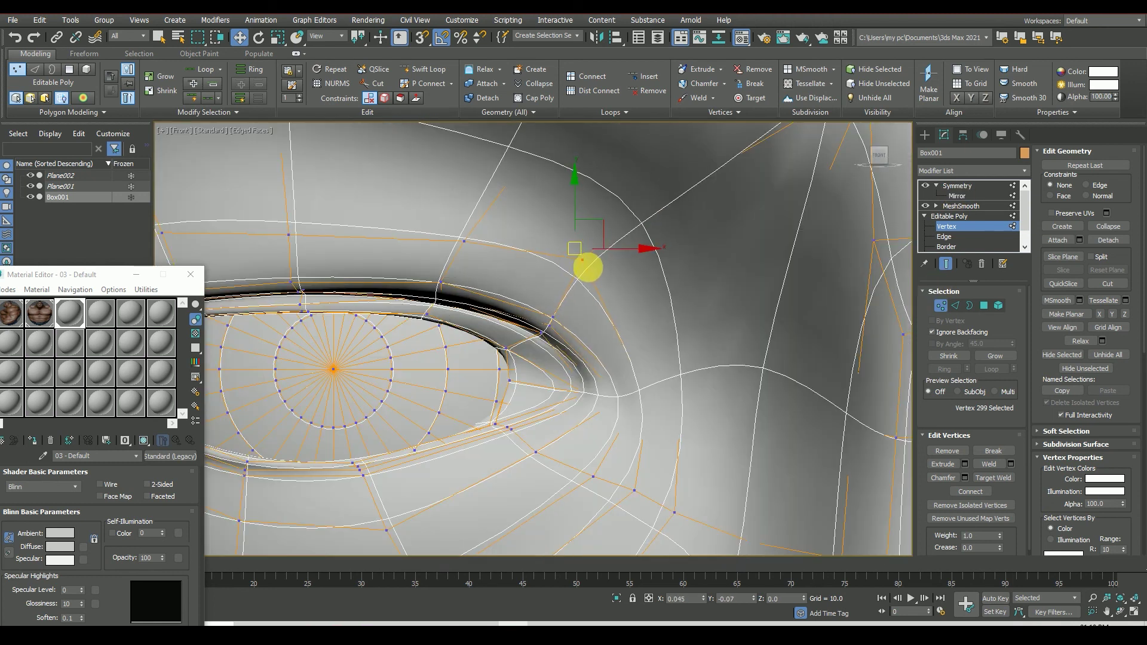
scroll(654, 333, down, 2)
scroll(654, 332, down, 4)
scroll(524, 330, down, 2)
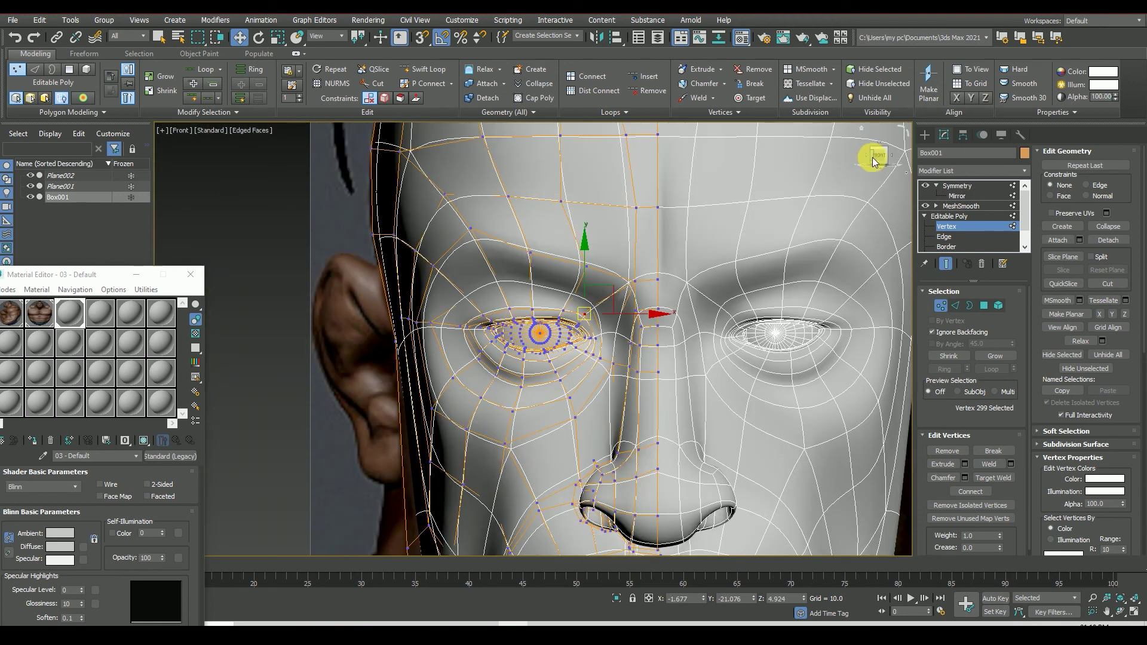
click(872, 156)
scroll(722, 274, down, 4)
scroll(803, 317, up, 3)
scroll(776, 334, up, 3)
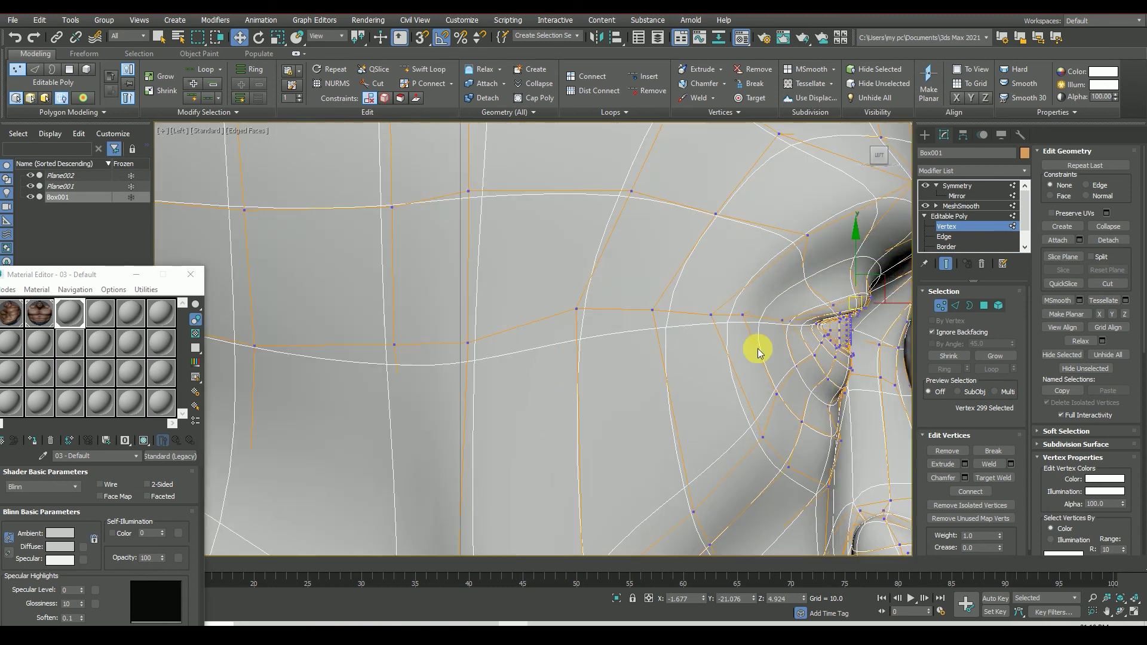
Step: Inspect vertices by the eye, nose bridge and cheek edge, then return to front view and deselect
middle_drag(795, 373, 784, 358)
click(816, 412)
click(804, 388)
scroll(790, 415, down, 5)
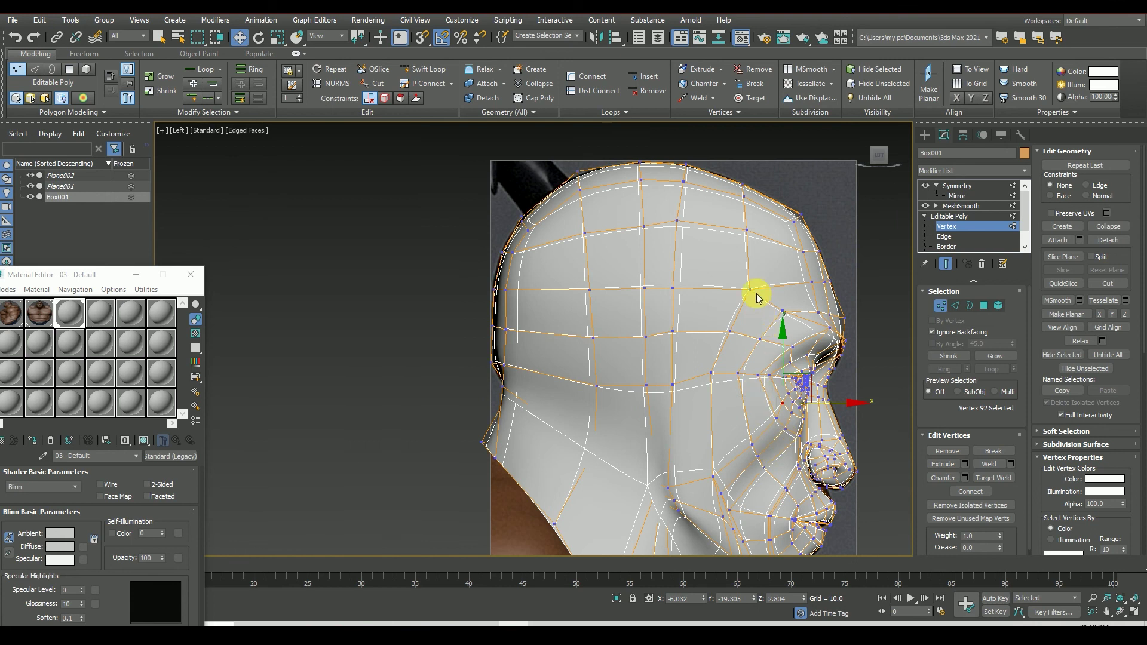
click(506, 392)
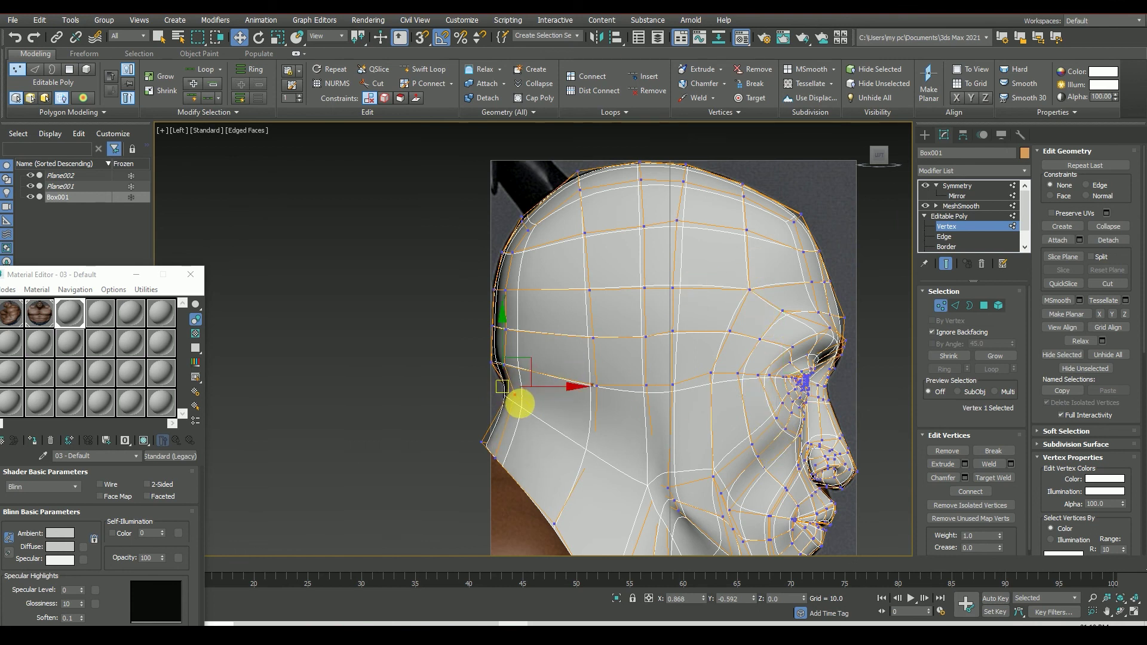
click(869, 154)
scroll(483, 399, up, 6)
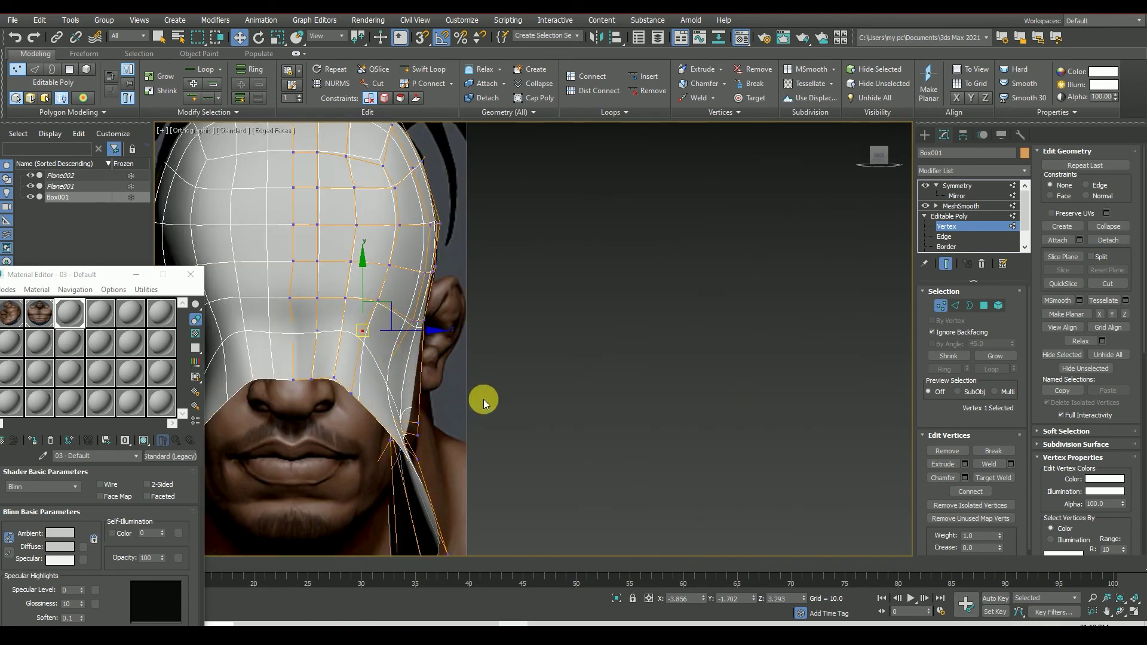
scroll(483, 399, down, 6)
click(877, 155)
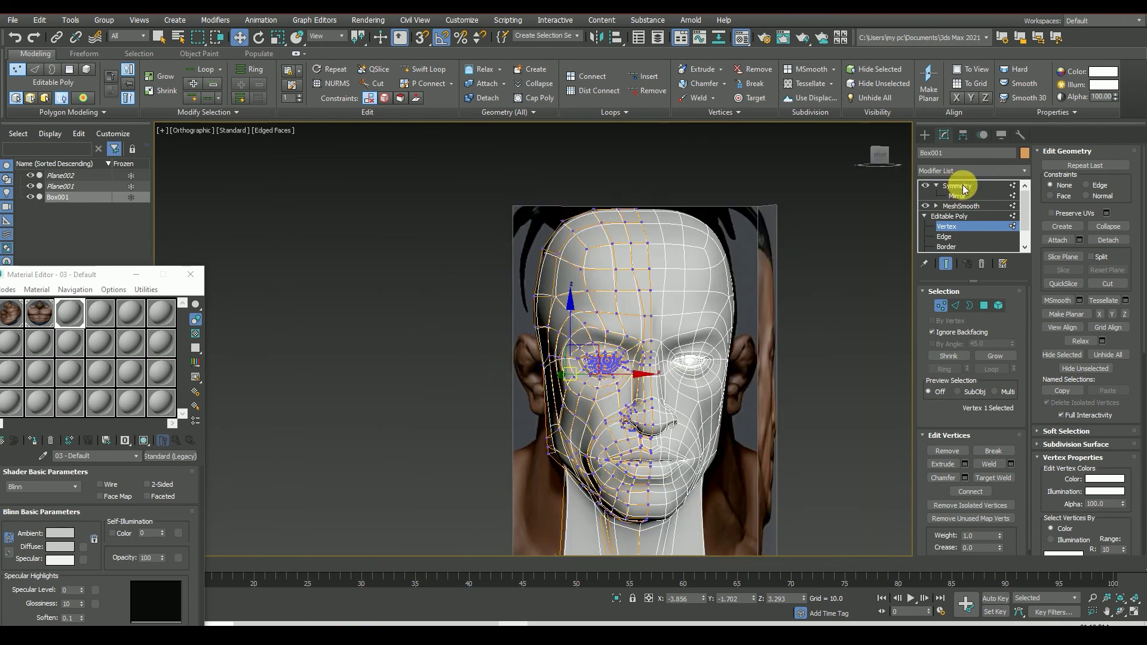
click(855, 324)
Step: Turn off Edged Faces, then zoom and orbit to review the smoothly shaded face
key(F4)
scroll(586, 371, up, 3)
scroll(610, 277, up, 3)
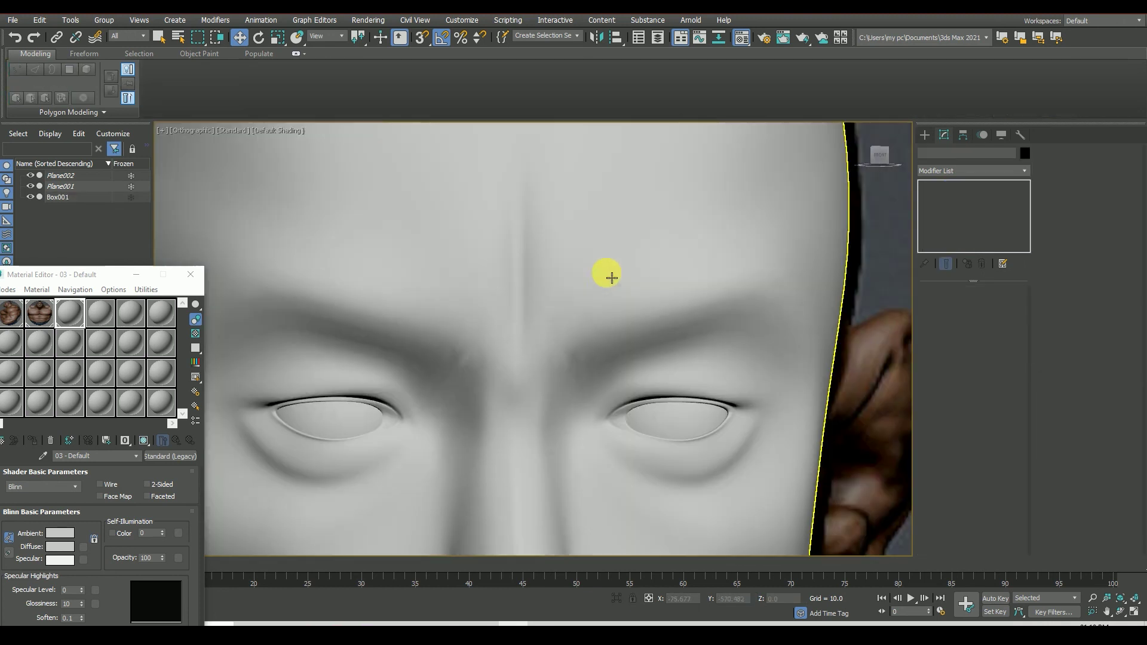
scroll(611, 277, down, 3)
scroll(686, 346, down, 2)
scroll(569, 440, down, 2)
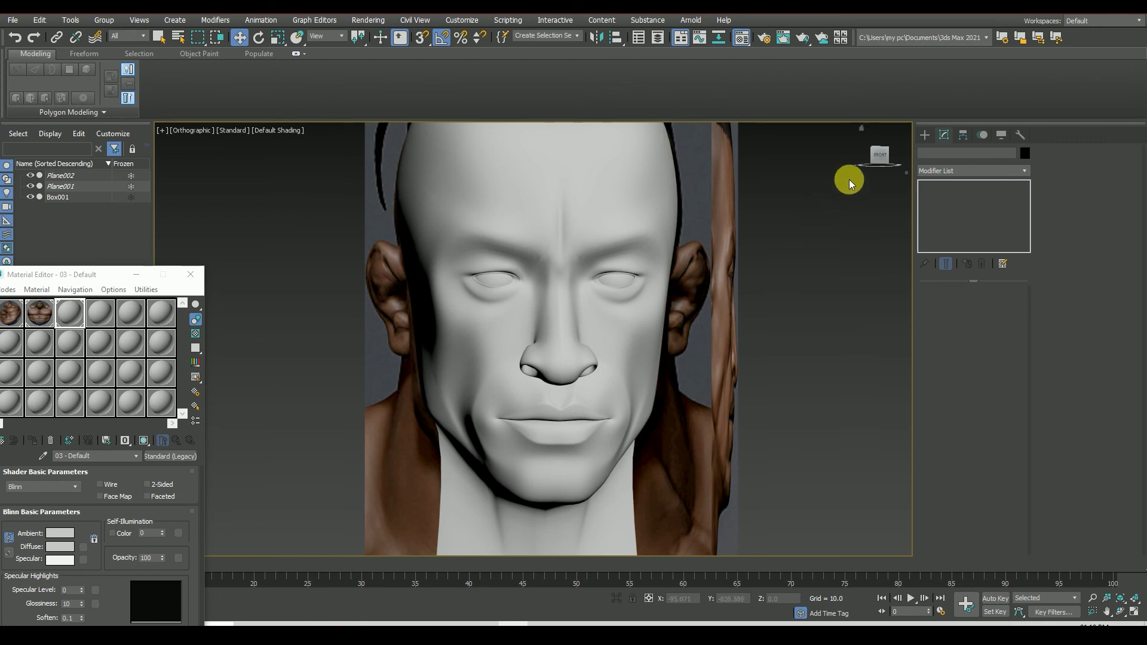
drag(878, 153, 863, 156)
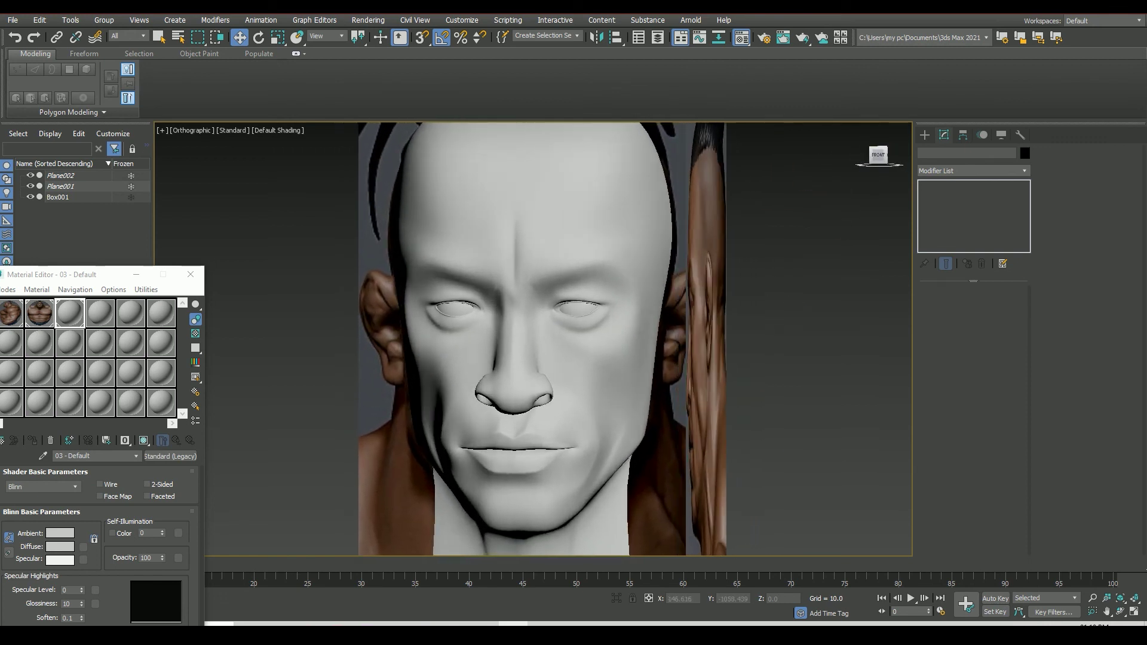